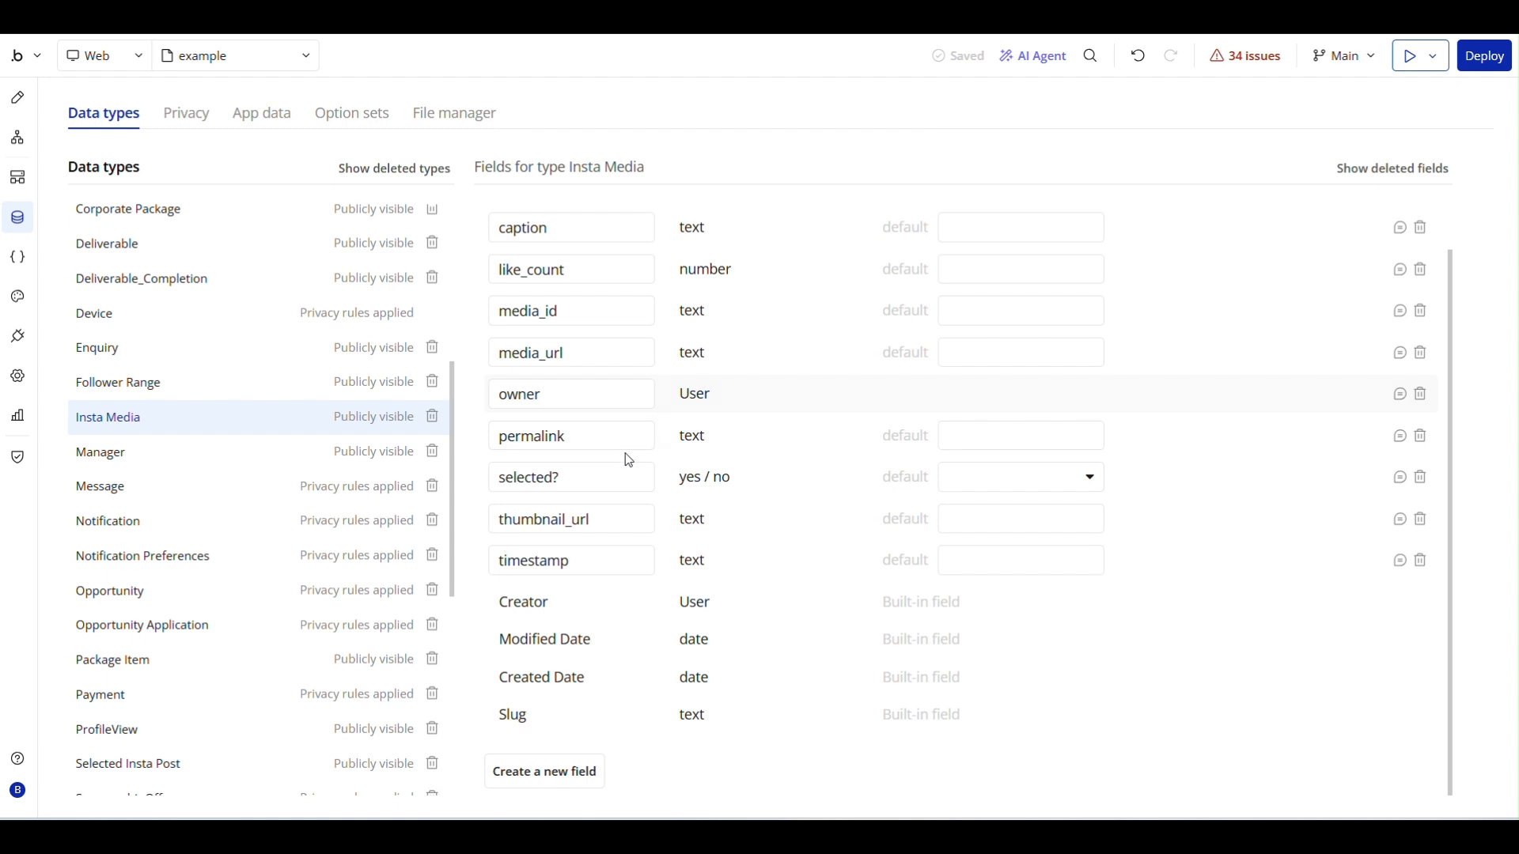
# - Fill in a new text field named permalink for the Insta Media data type, and cancel its creation
pyautogui.click(538, 773)
pyautogui.click(721, 216)
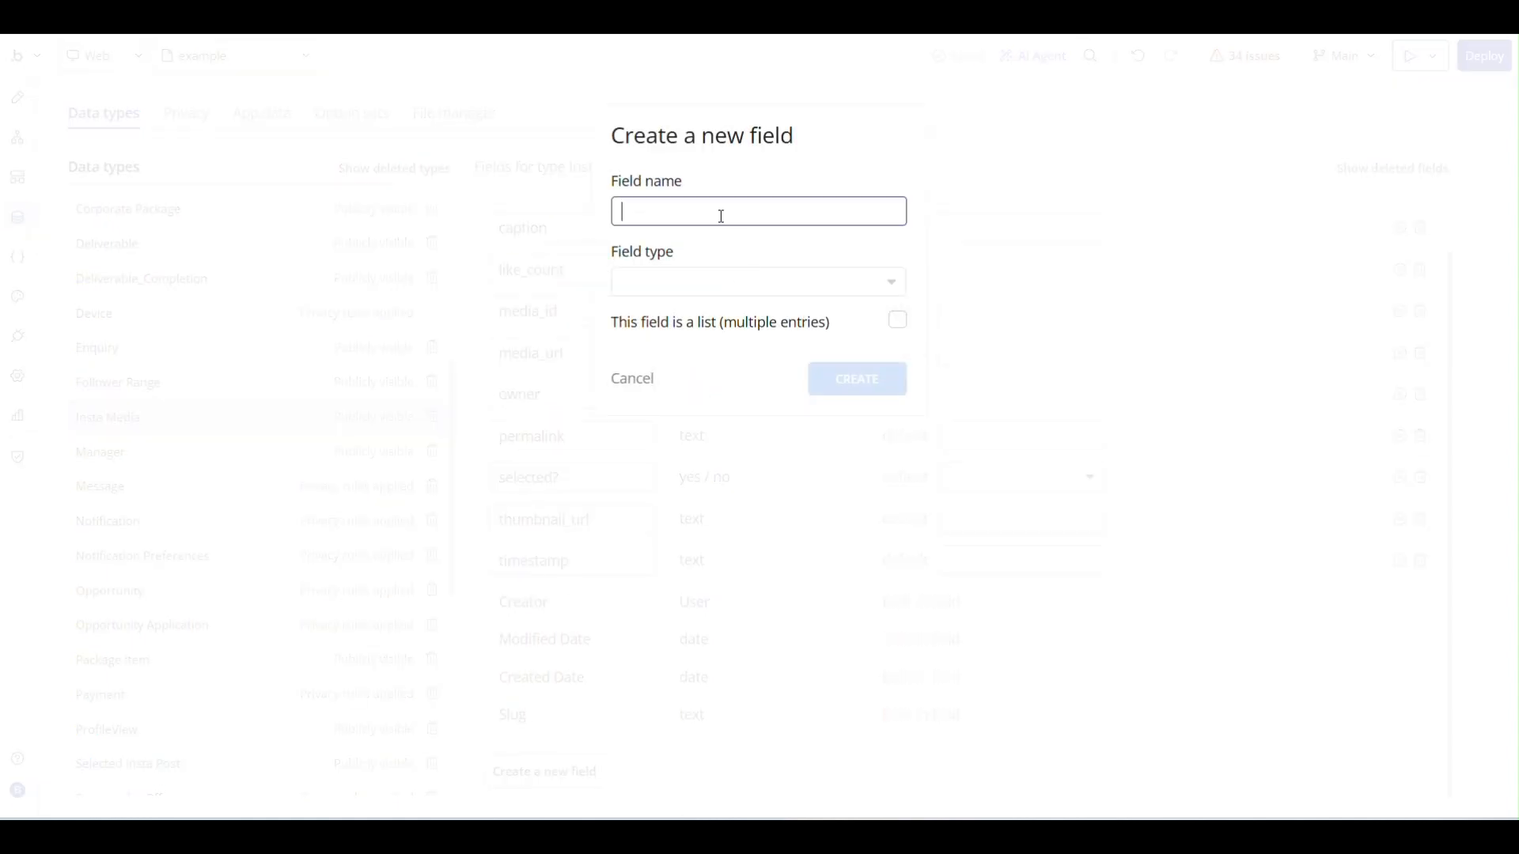
pyautogui.write('permalink')
pyautogui.click(698, 283)
pyautogui.write('text')
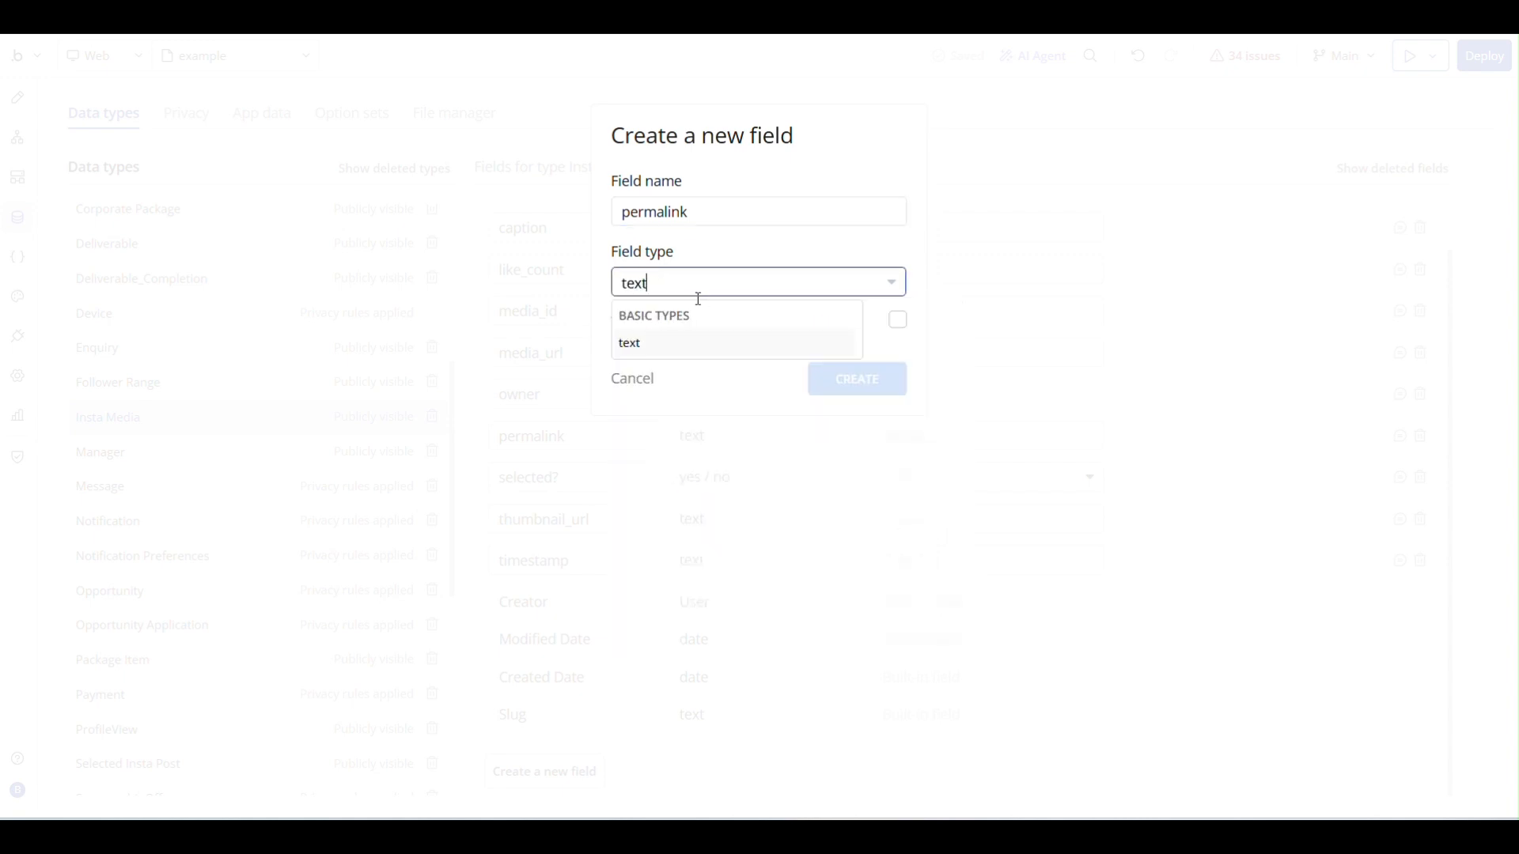
pyautogui.click(675, 342)
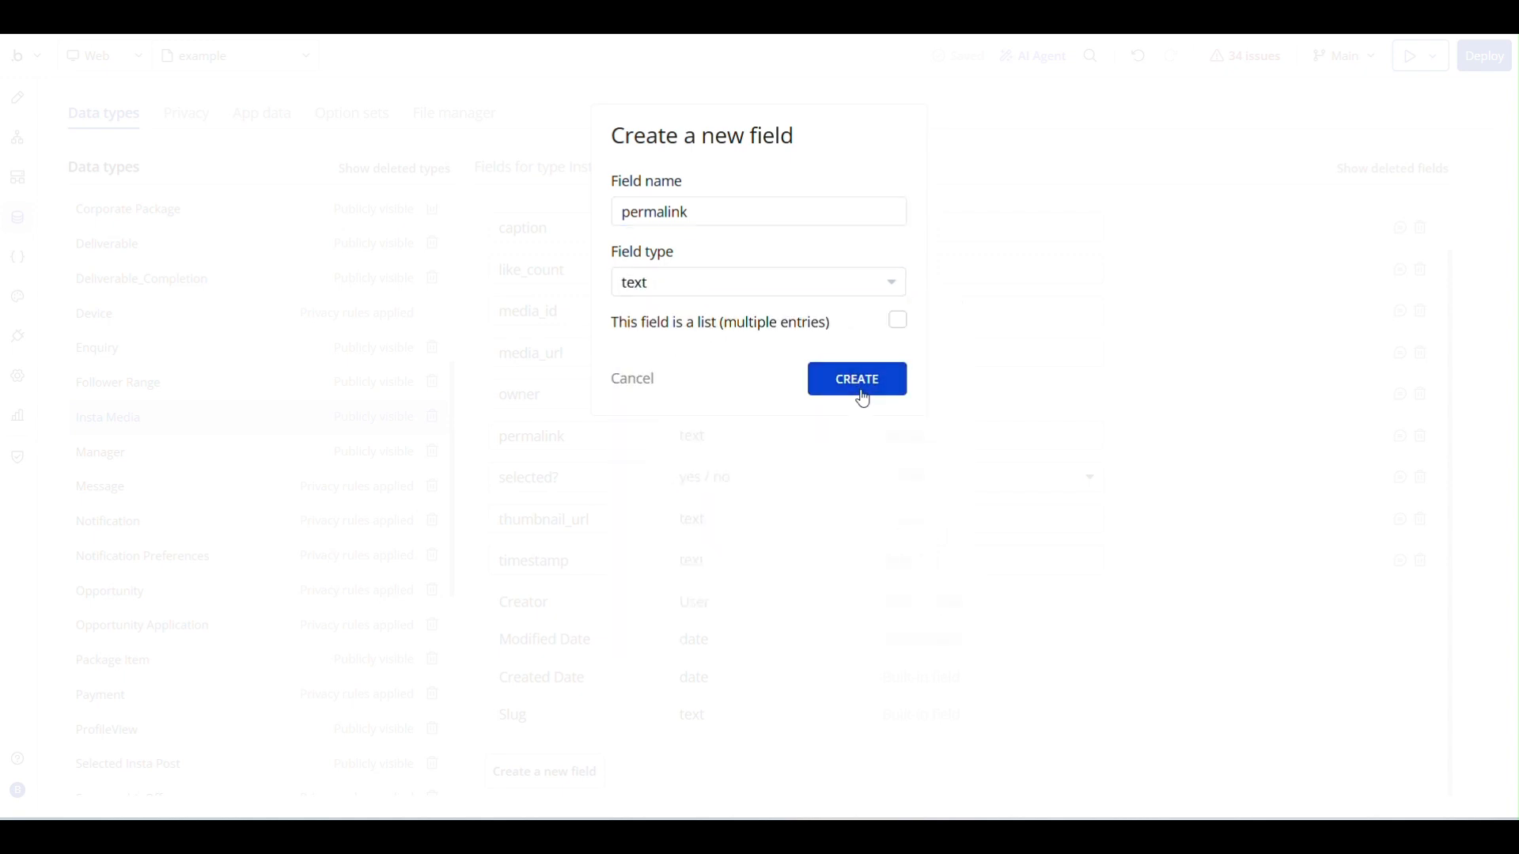
pyautogui.click(639, 378)
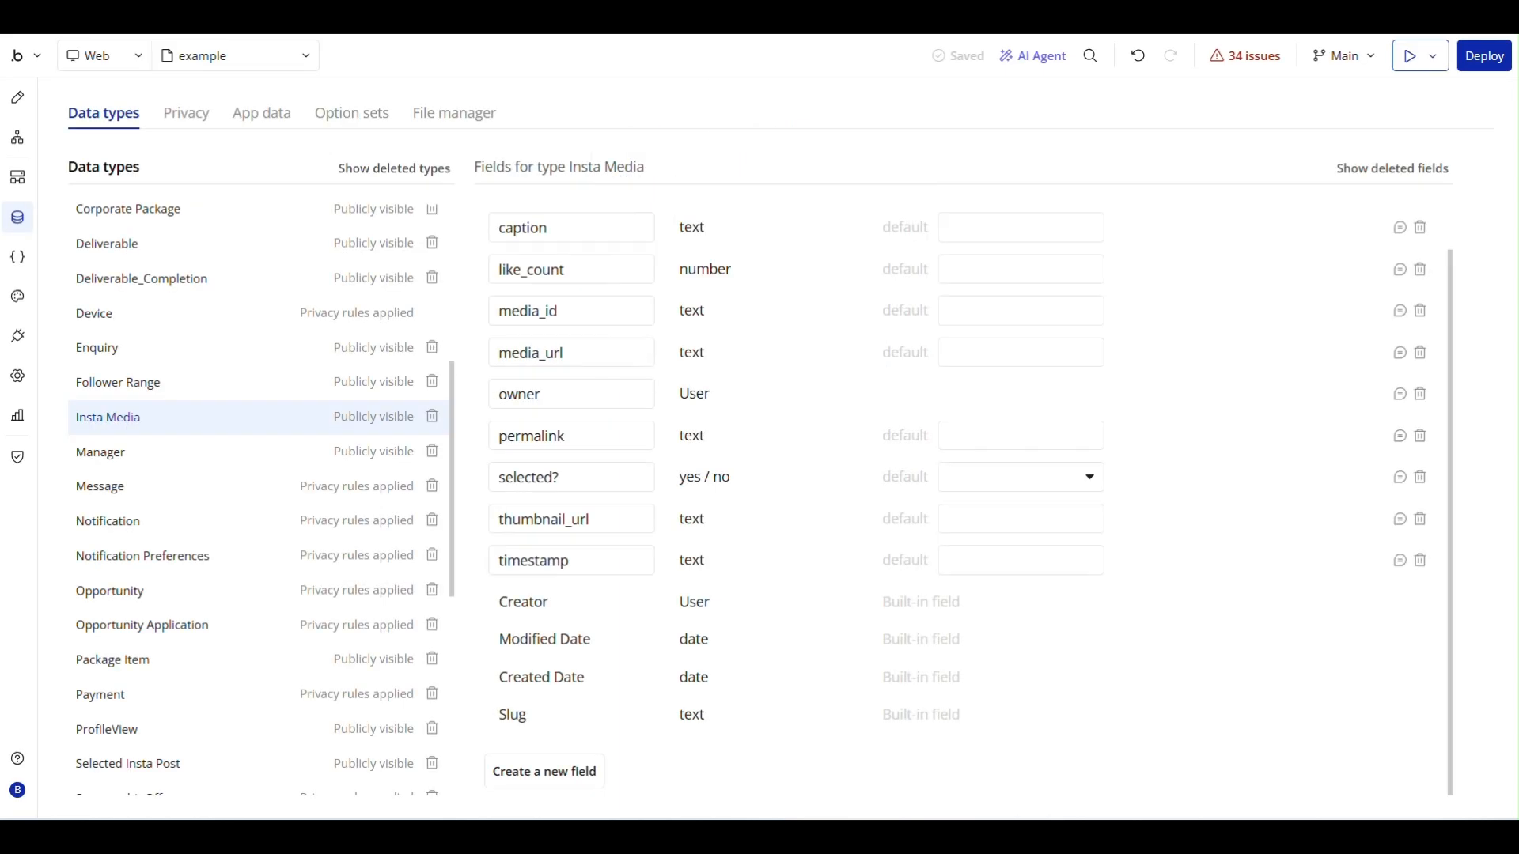
# - Fill in a new text field named profile_pic_url for the User data type, and cancel its creation
pyautogui.scroll(-6, 112, 514)
pyautogui.click(108, 506)
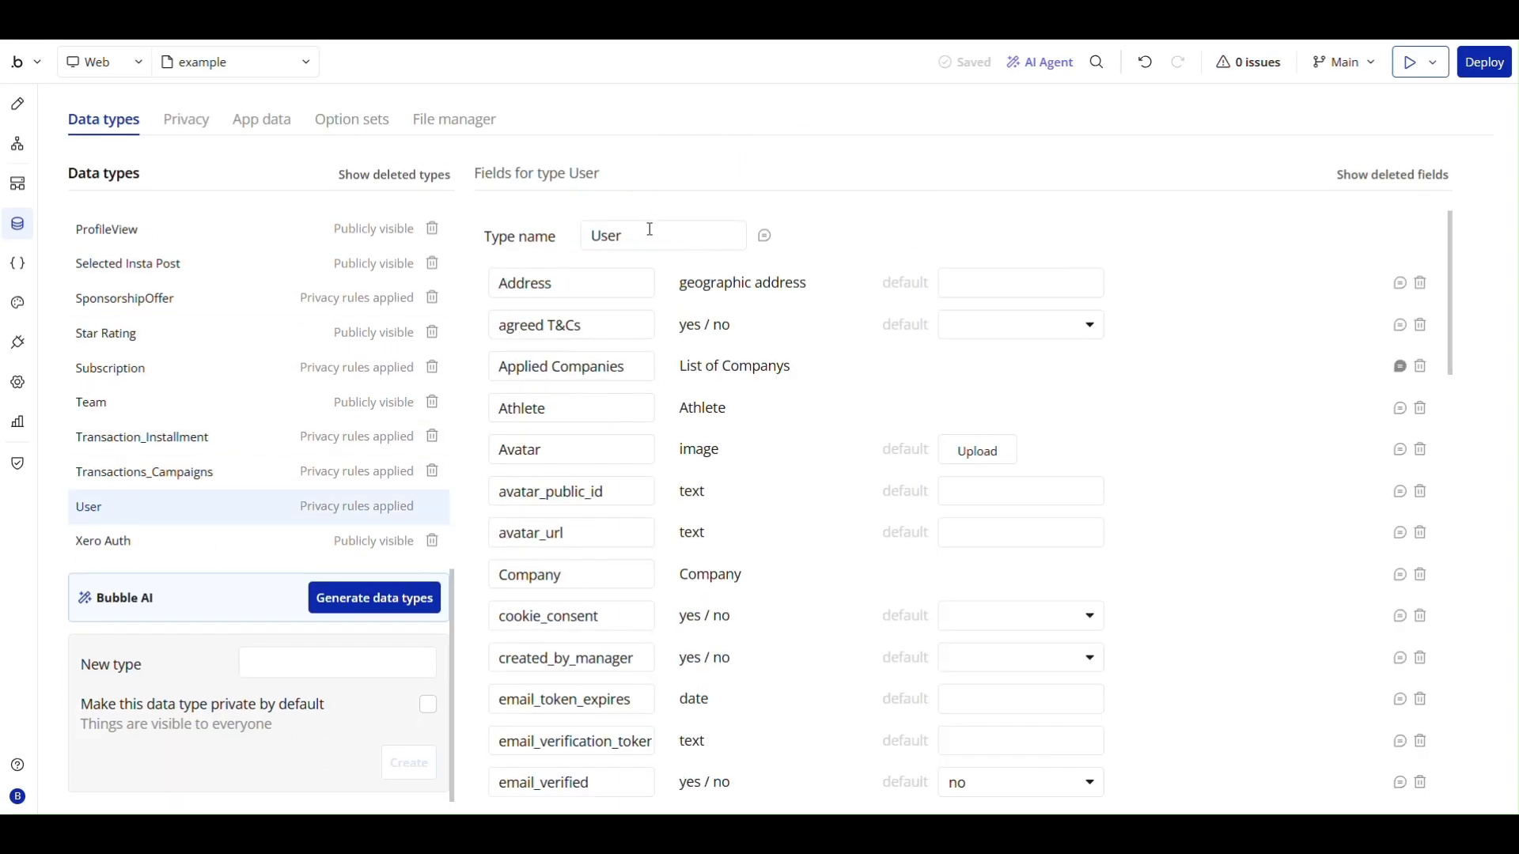
pyautogui.scroll(-15, 649, 228)
pyautogui.click(558, 785)
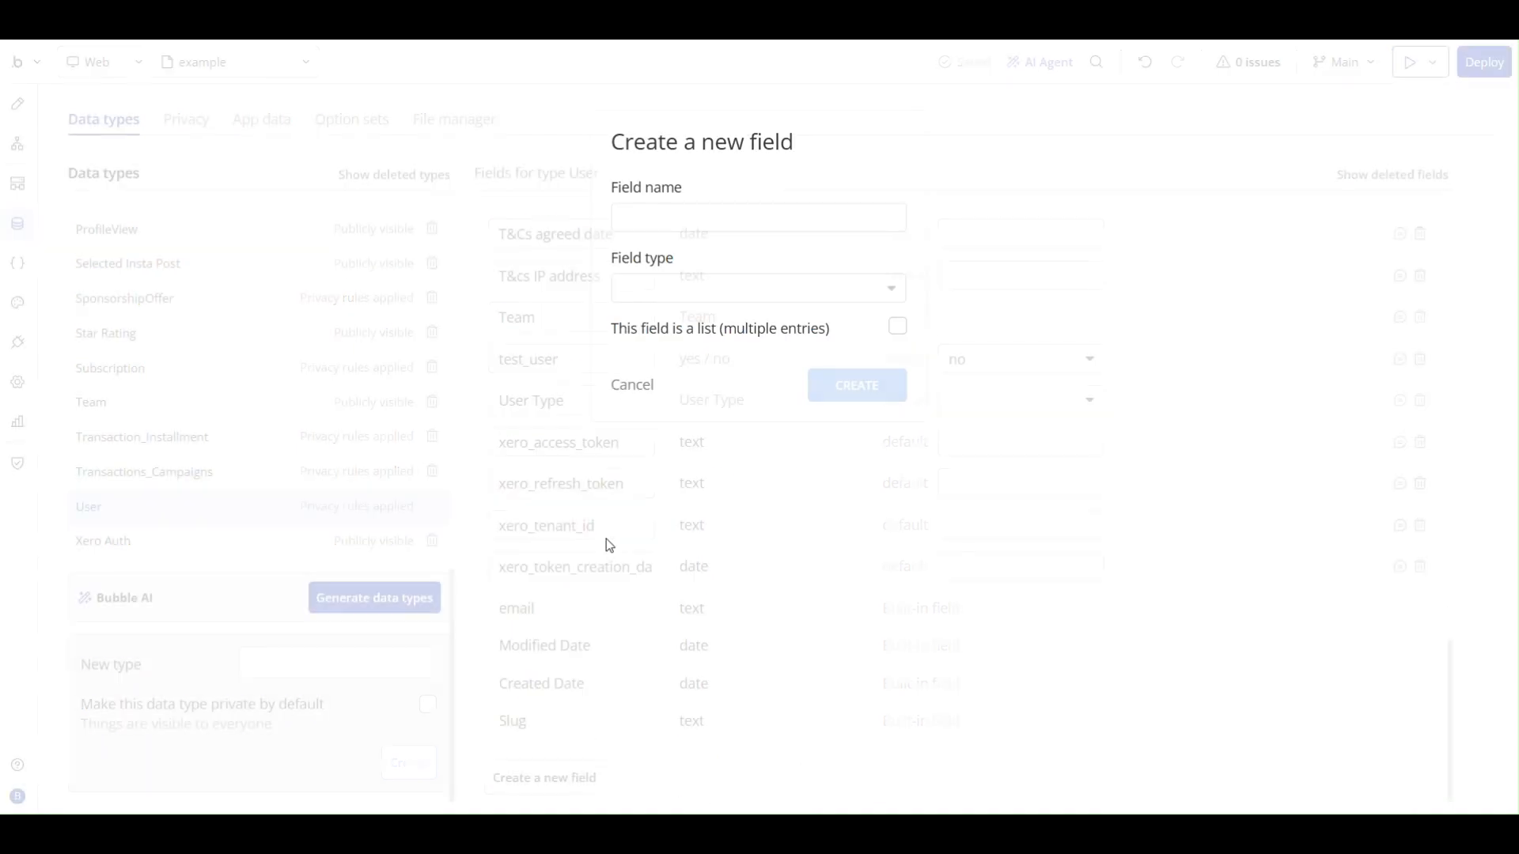
pyautogui.click(699, 217)
pyautogui.write('profile_pi')
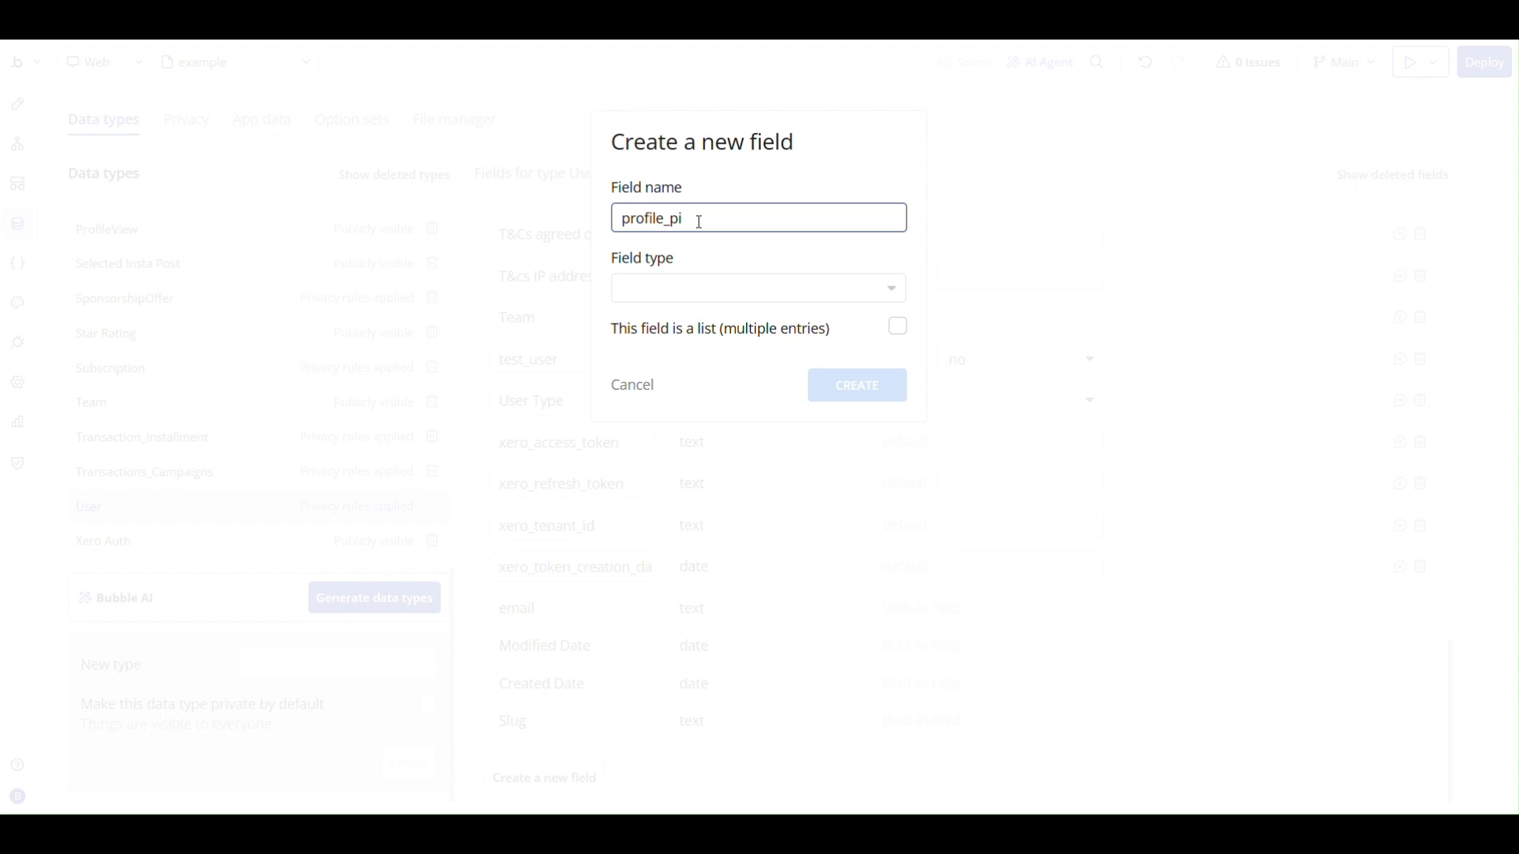
pyautogui.write('c_url')
pyautogui.click(695, 289)
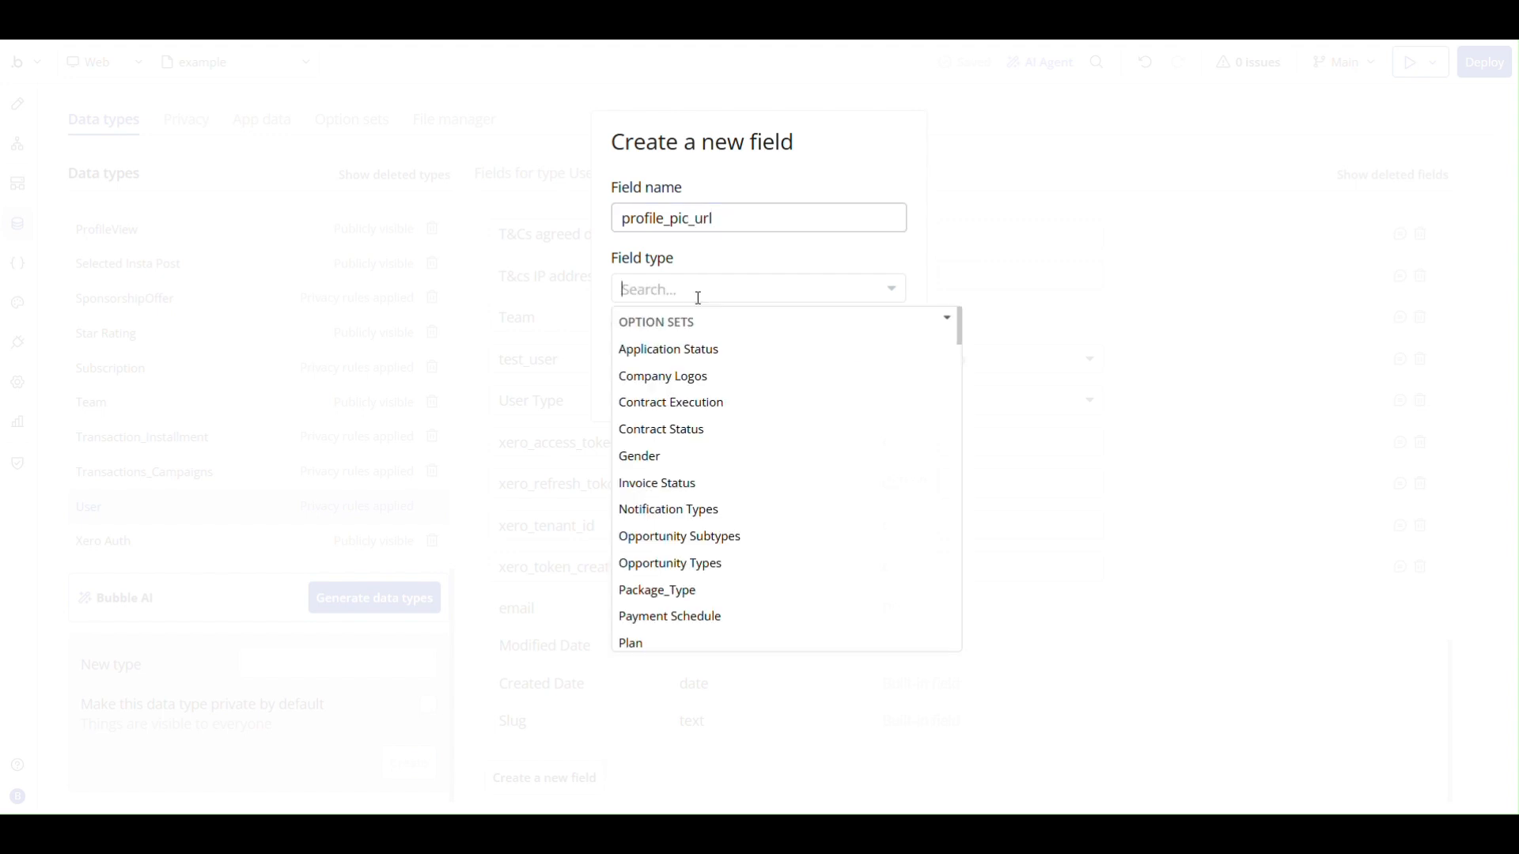
pyautogui.write('text')
pyautogui.click(664, 349)
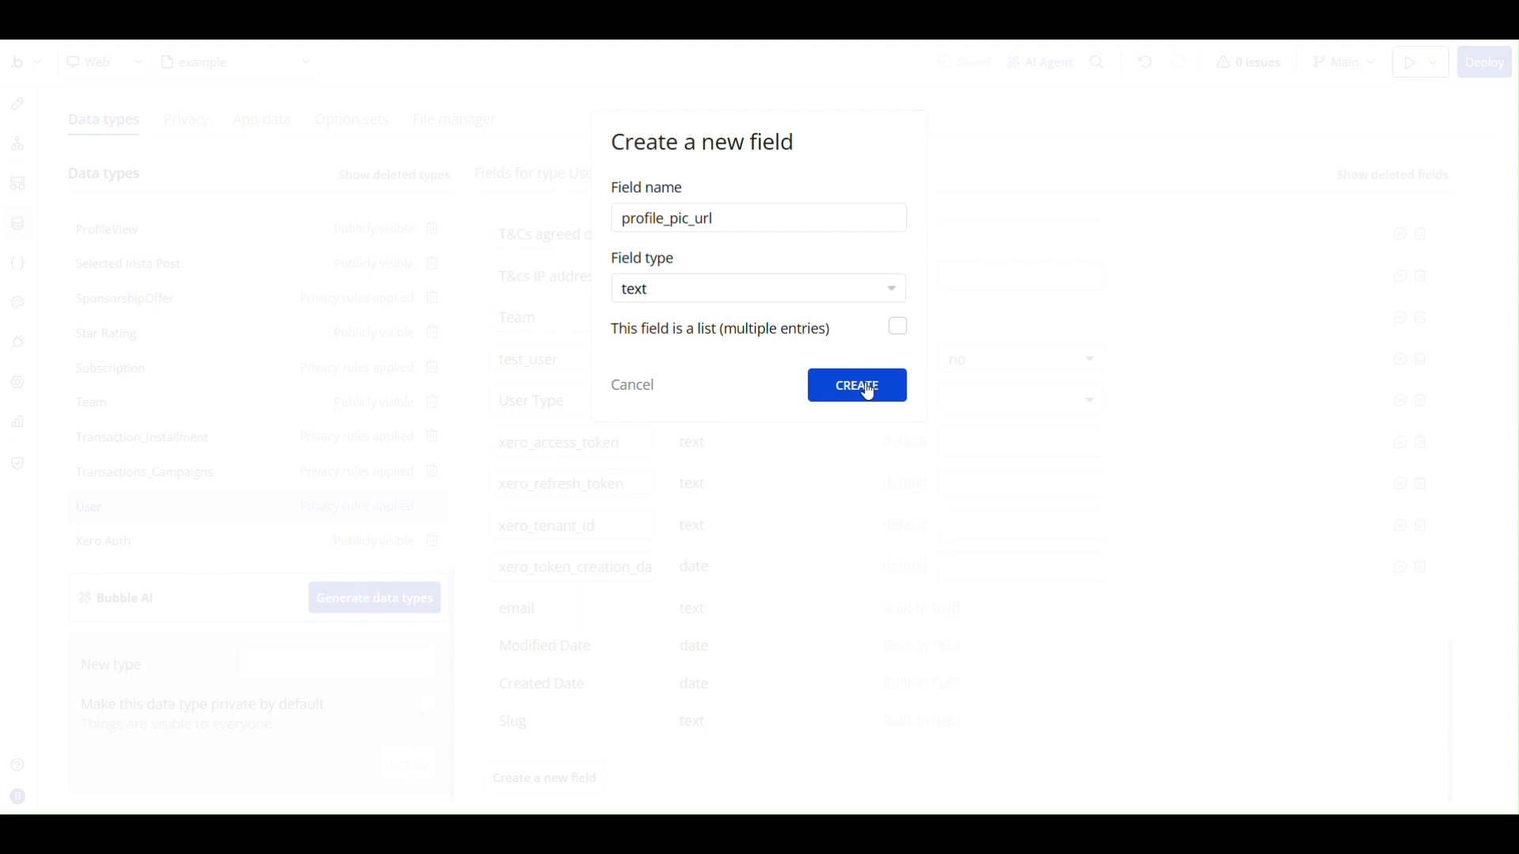
pyautogui.click(640, 389)
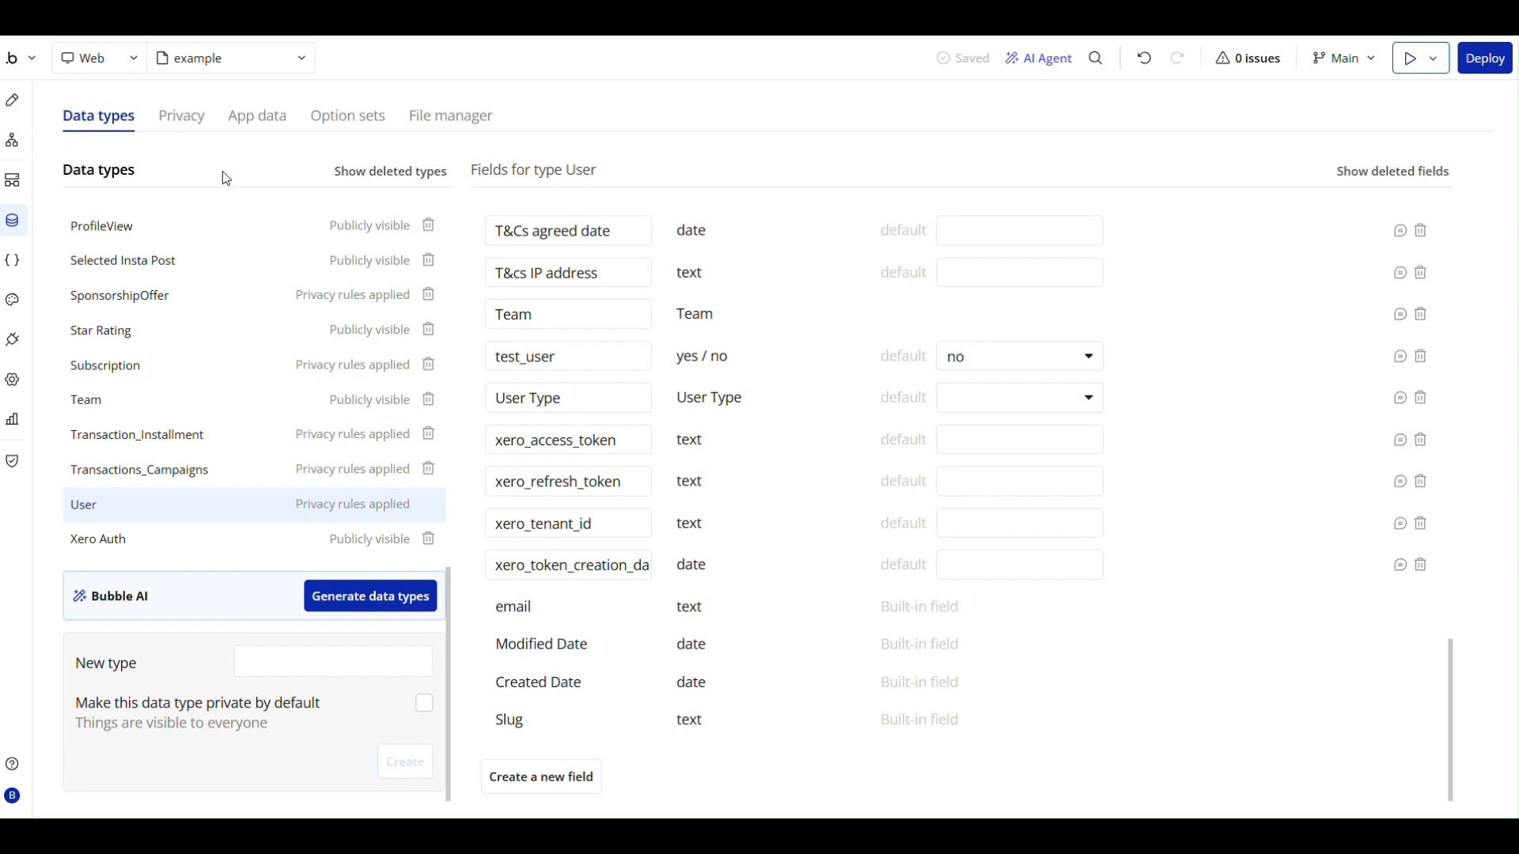
# - In the Insta Media app data, set selected? to no on the entry captioned "Something big is coming" and save it
pyautogui.scroll(6, 164, 354)
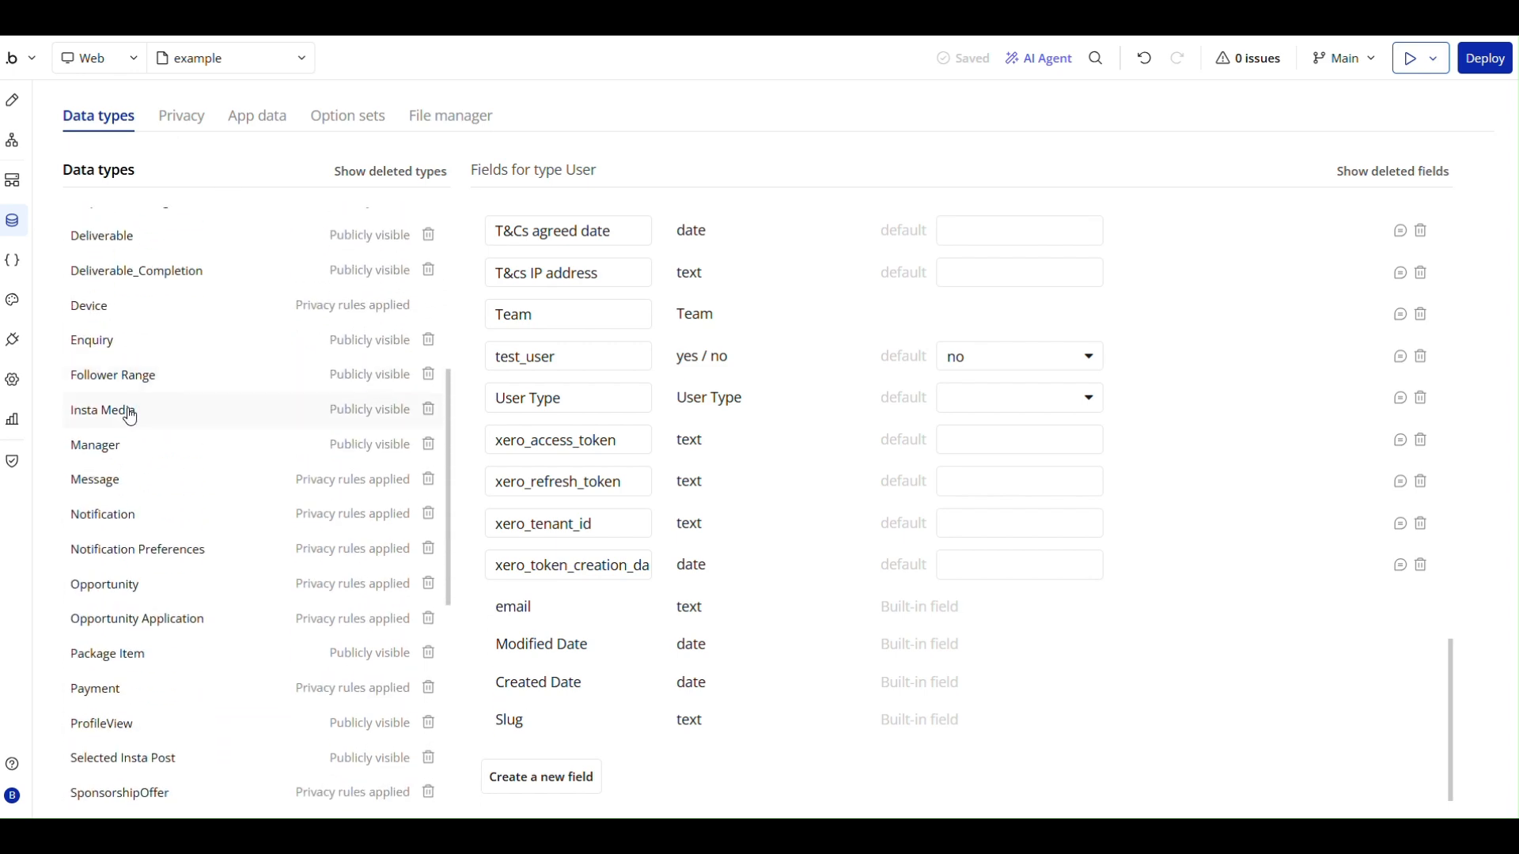
pyautogui.click(125, 410)
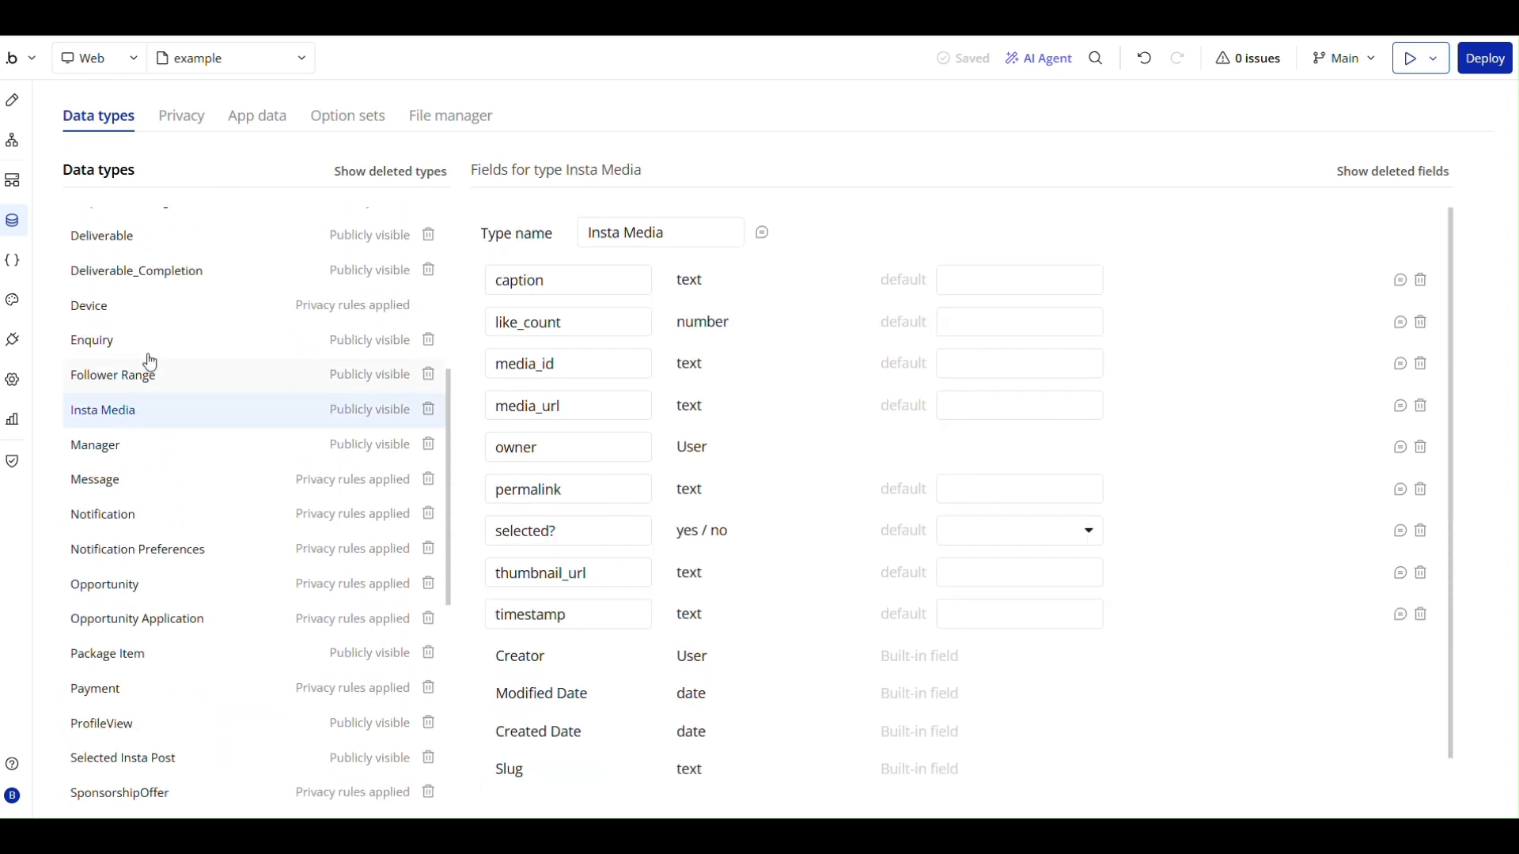
pyautogui.click(285, 119)
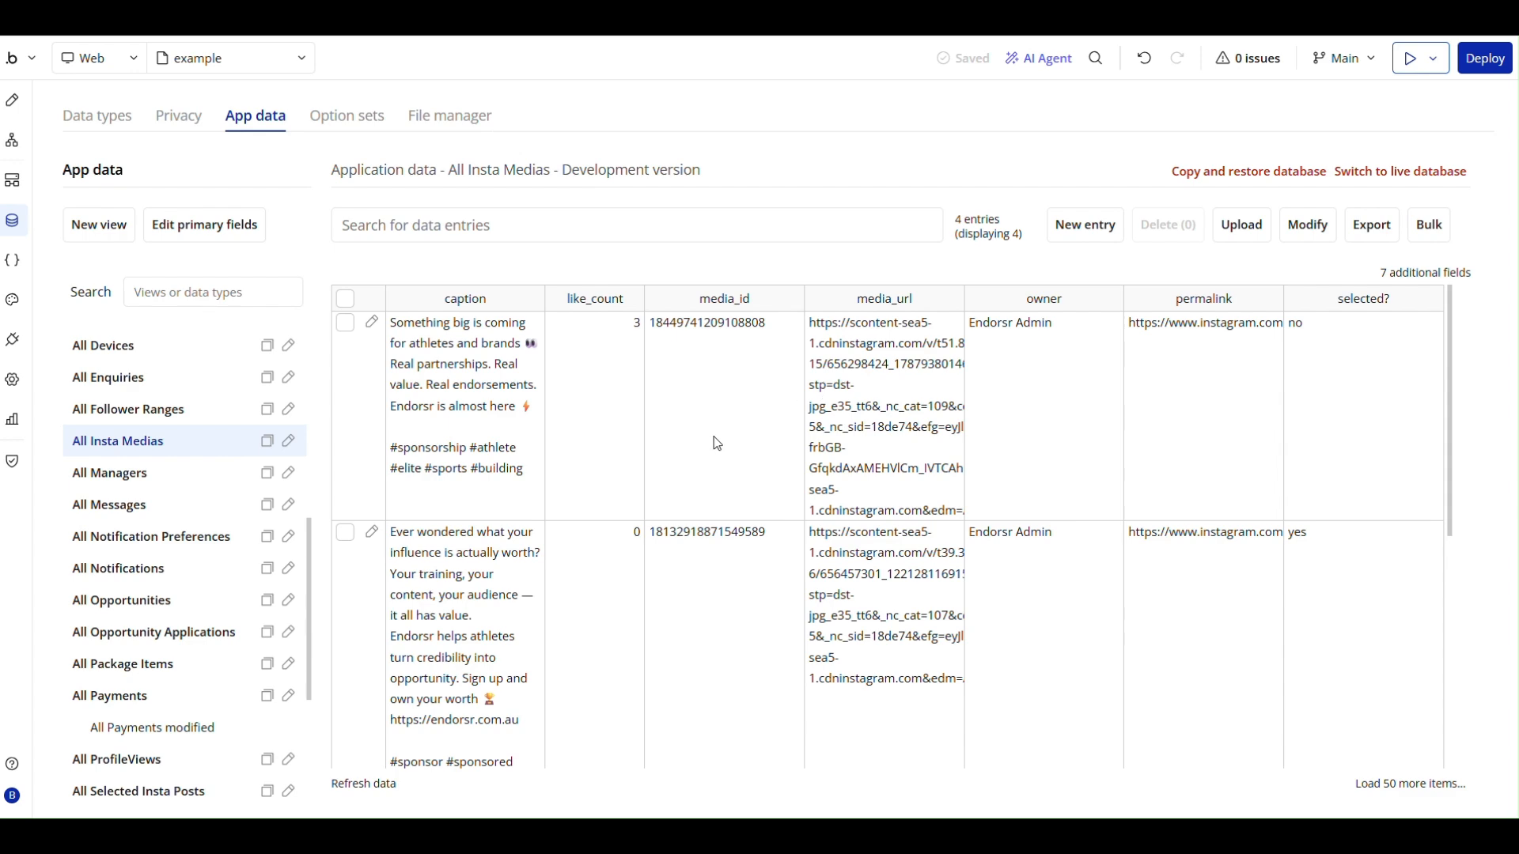
pyautogui.click(372, 322)
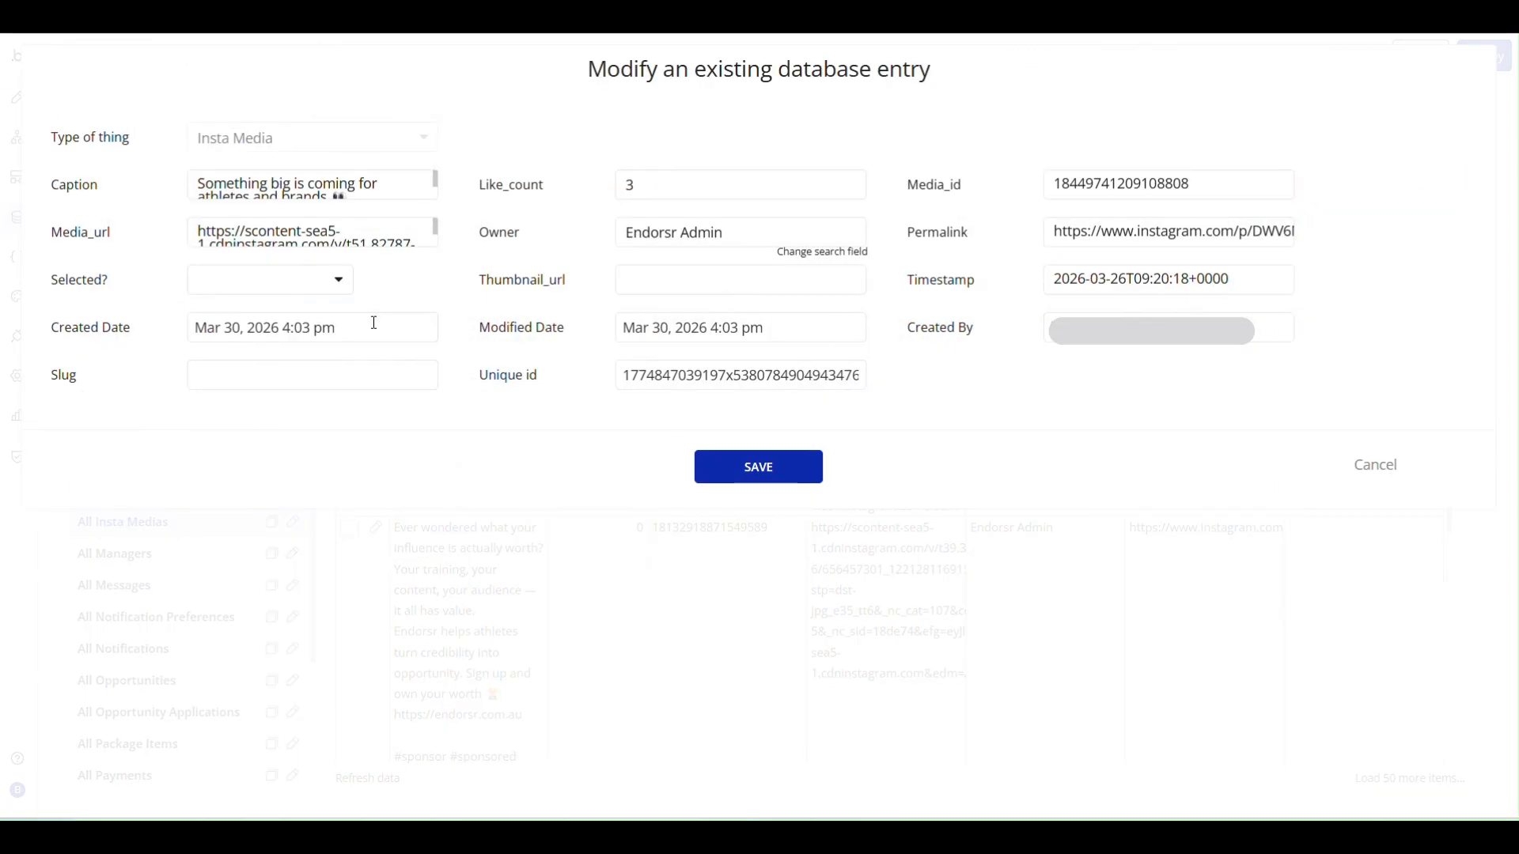
pyautogui.click(281, 285)
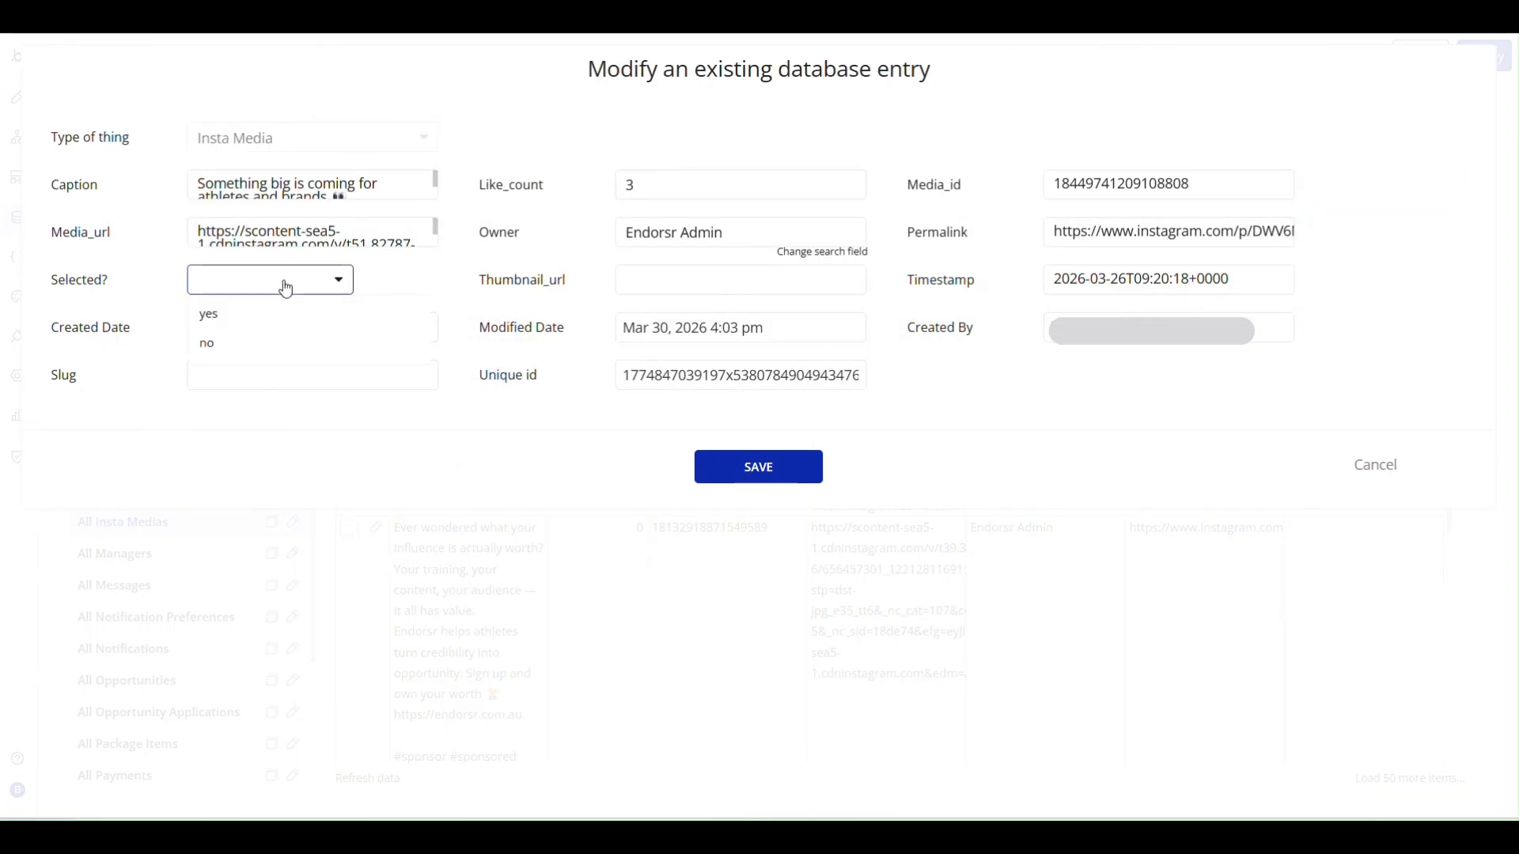
pyautogui.click(231, 345)
pyautogui.click(757, 477)
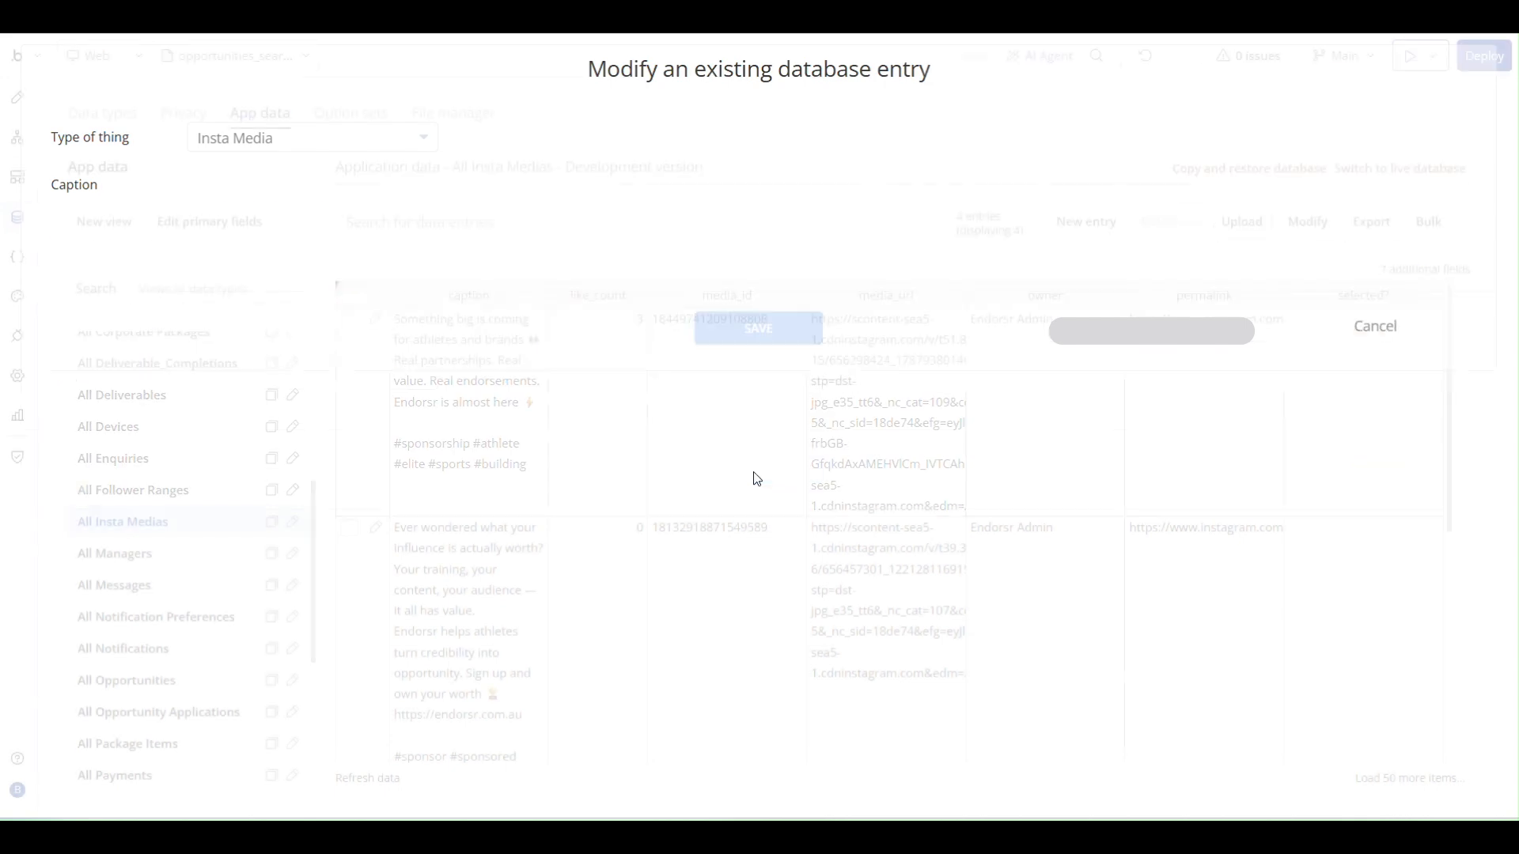
# - Set selected? to no on the entry captioned "Ever wondered what your influence is actually worth?" and save it
pyautogui.scroll(-1, 514, 470)
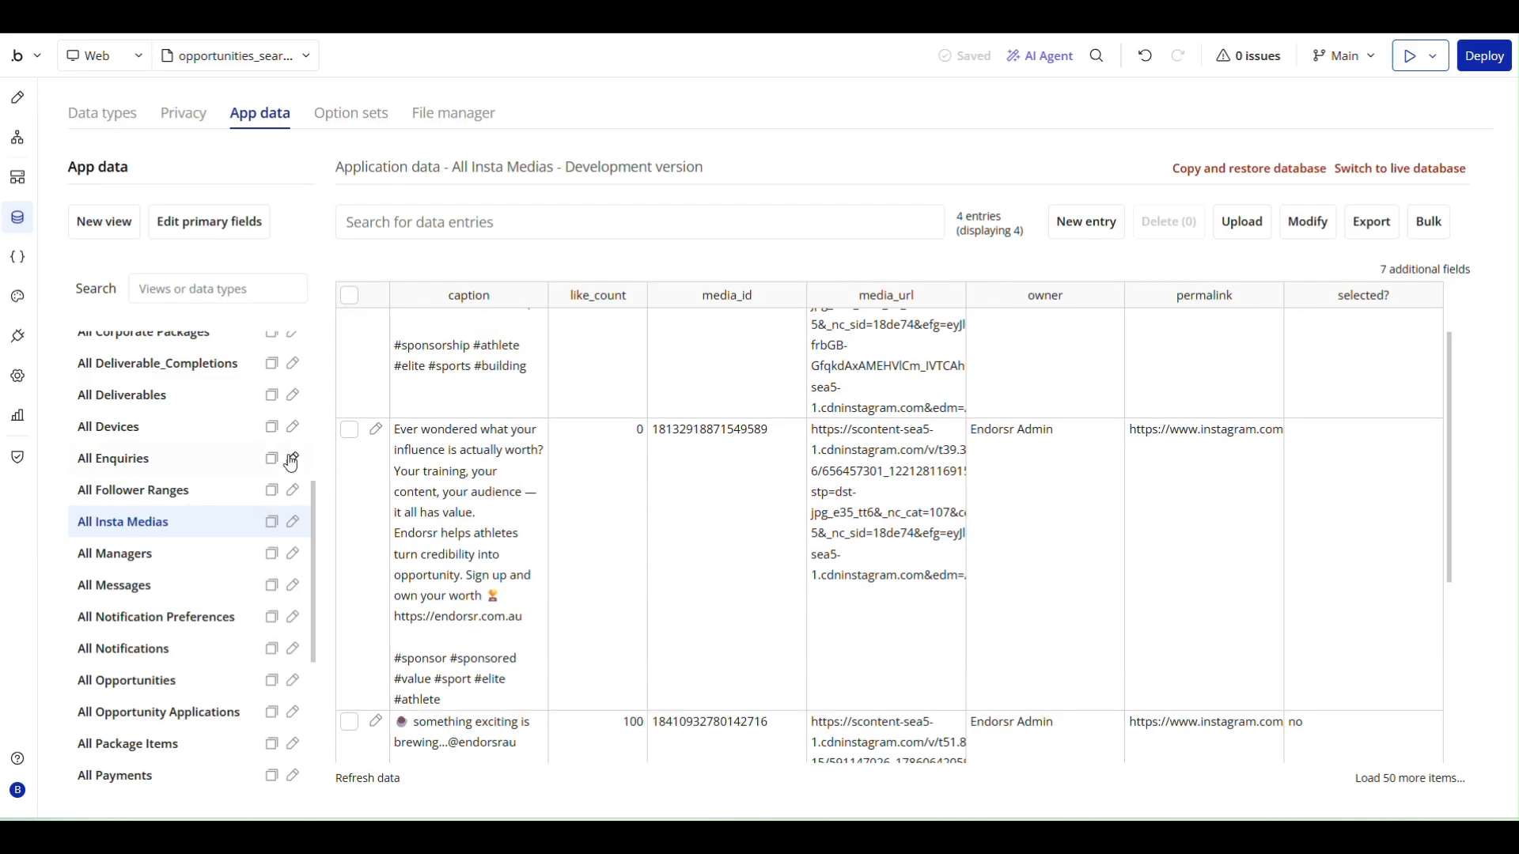
pyautogui.click(375, 432)
pyautogui.click(215, 286)
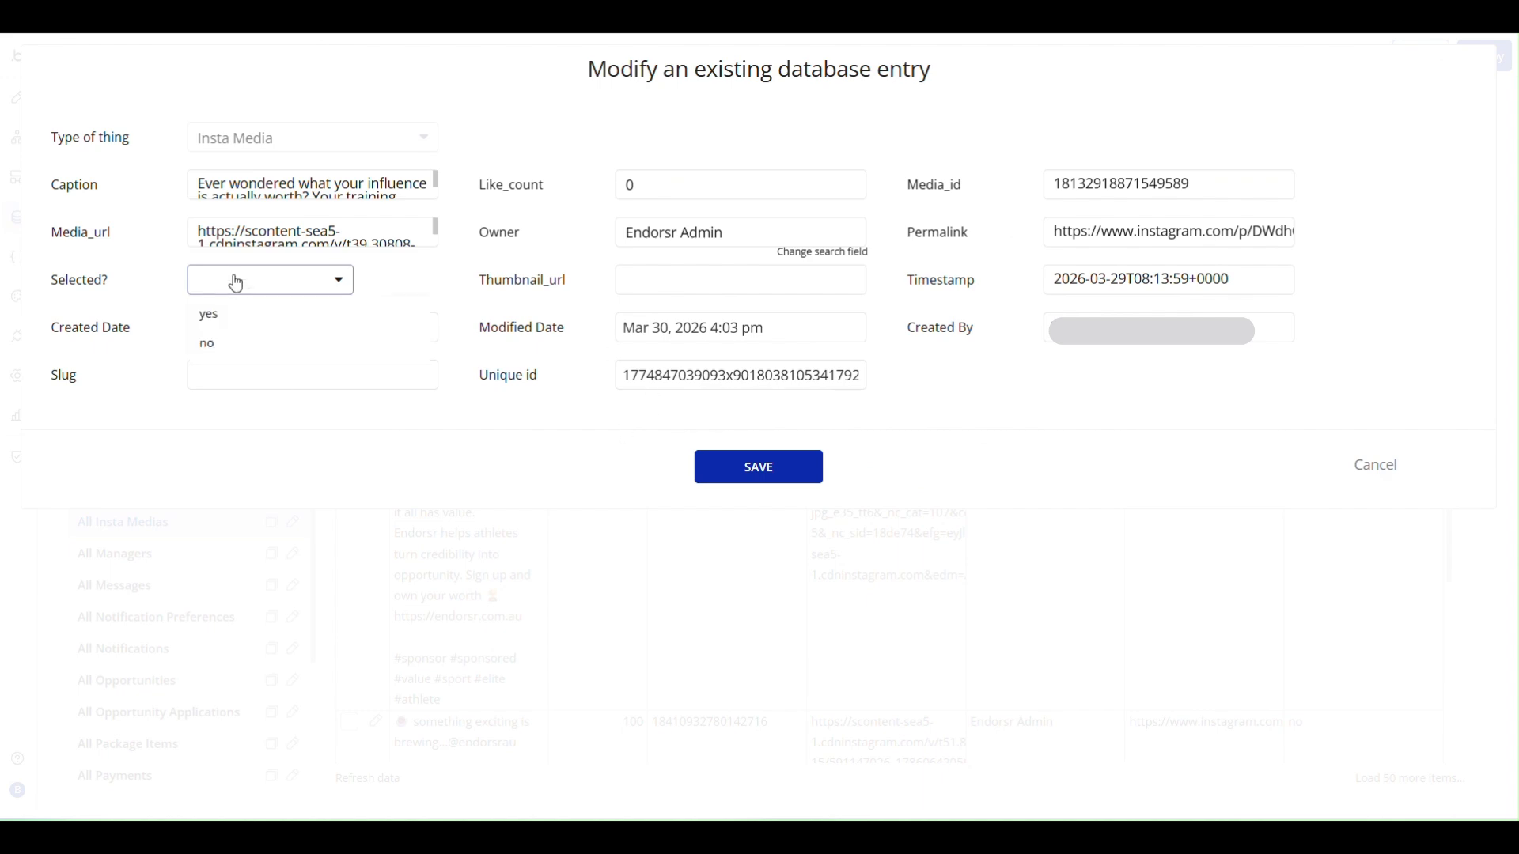
pyautogui.click(220, 346)
pyautogui.click(746, 467)
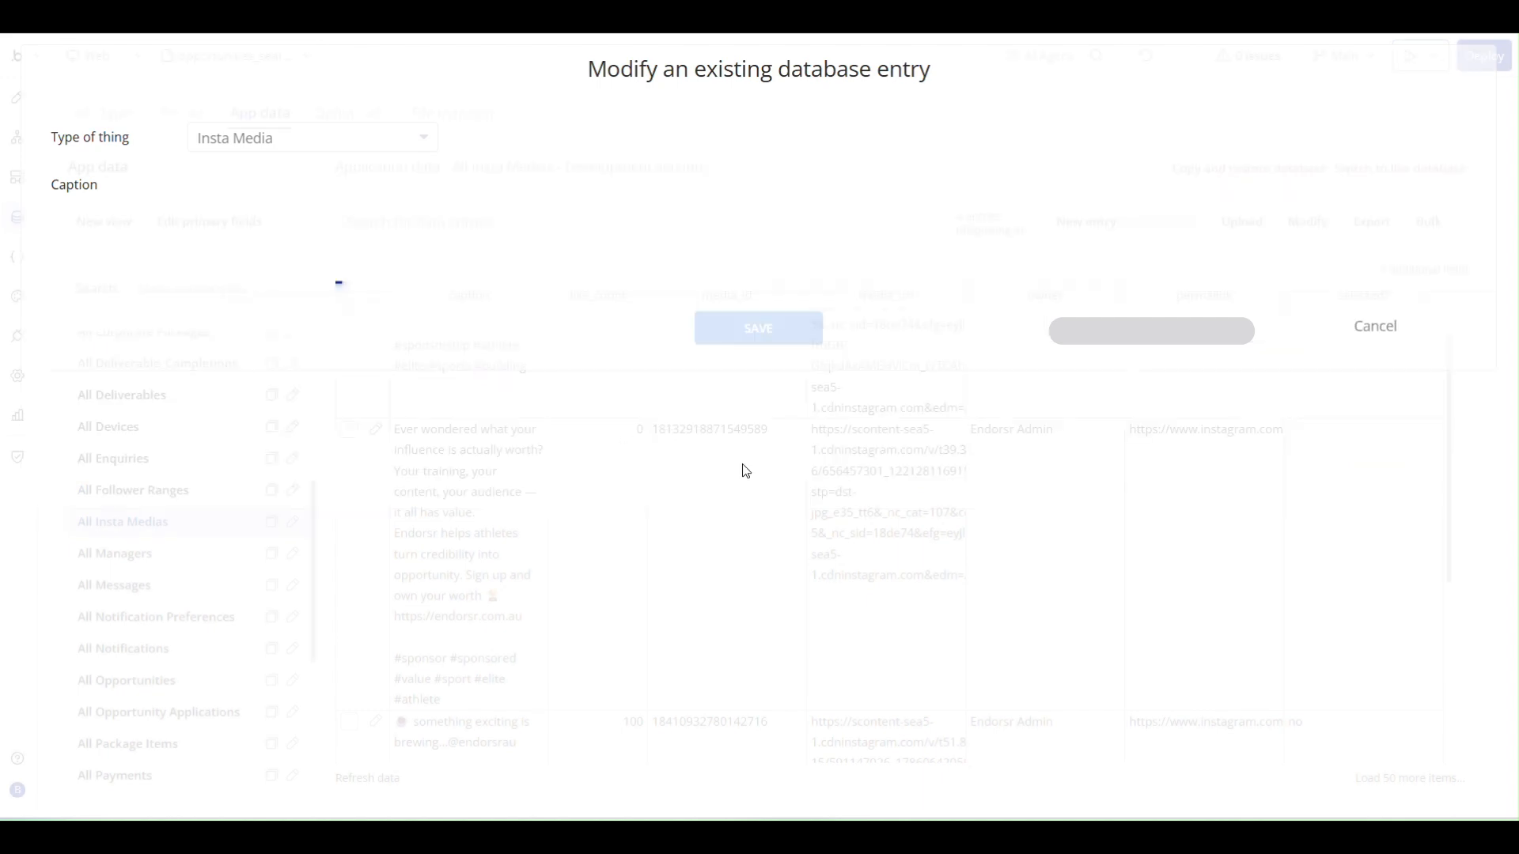
# - Open the Insta Media entry captioned "something exciting is brewing" for editing and save it
pyautogui.scroll(-1, 678, 473)
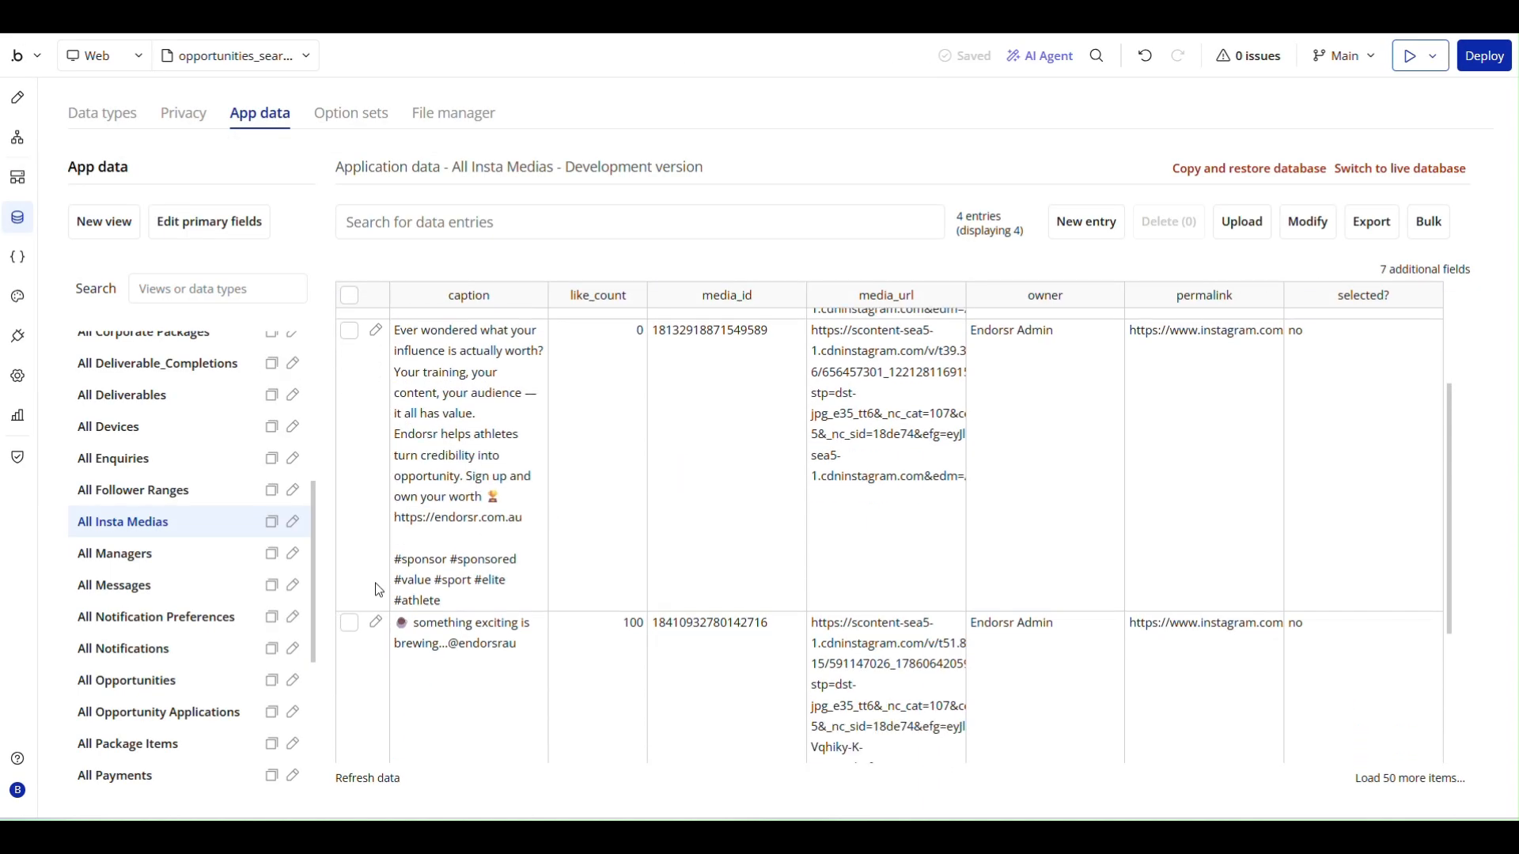
pyautogui.click(377, 624)
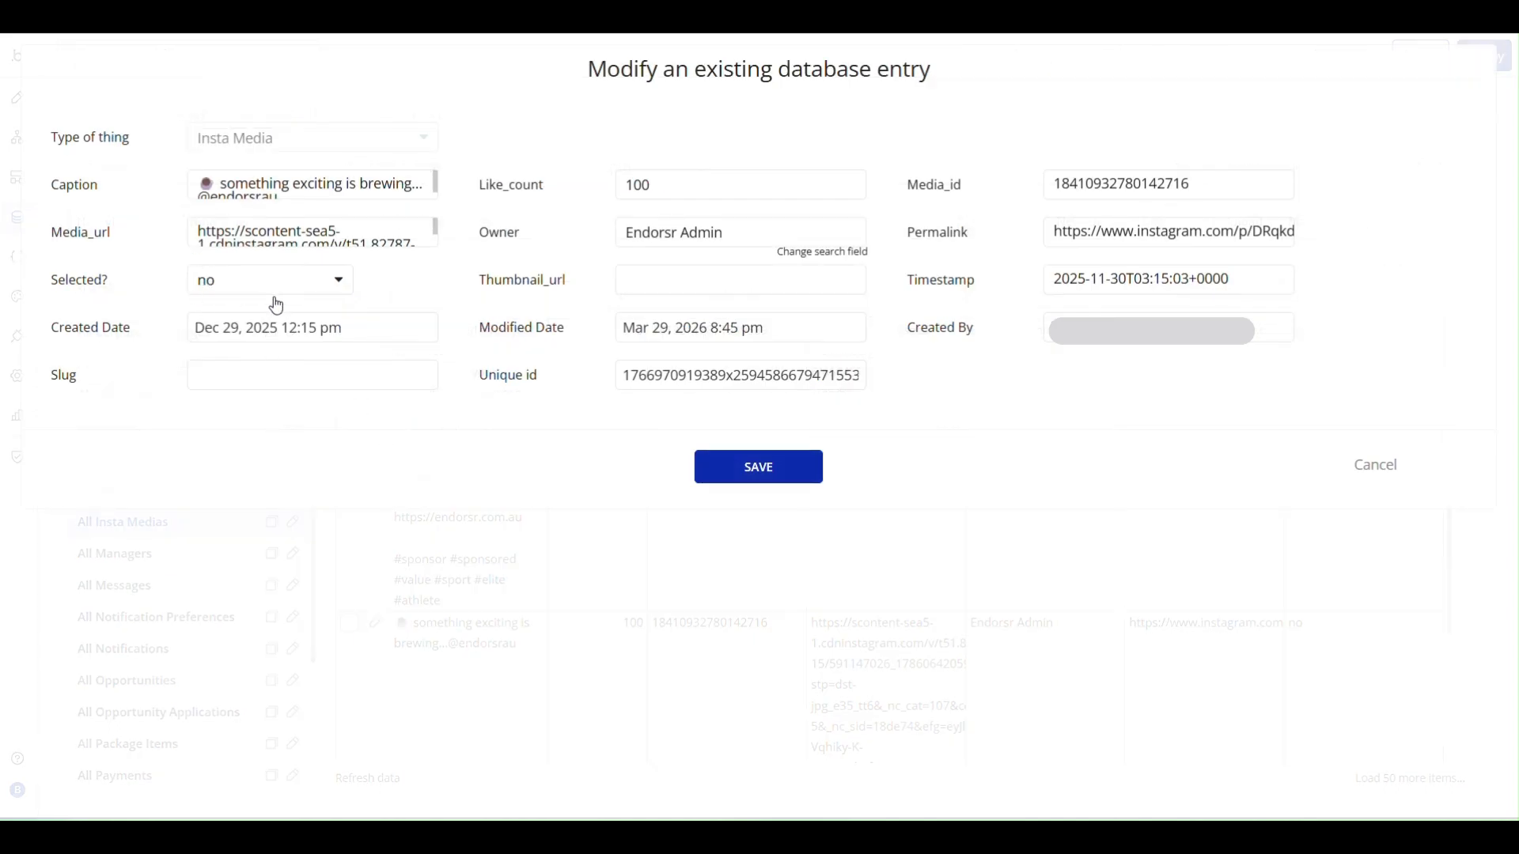
pyautogui.click(761, 467)
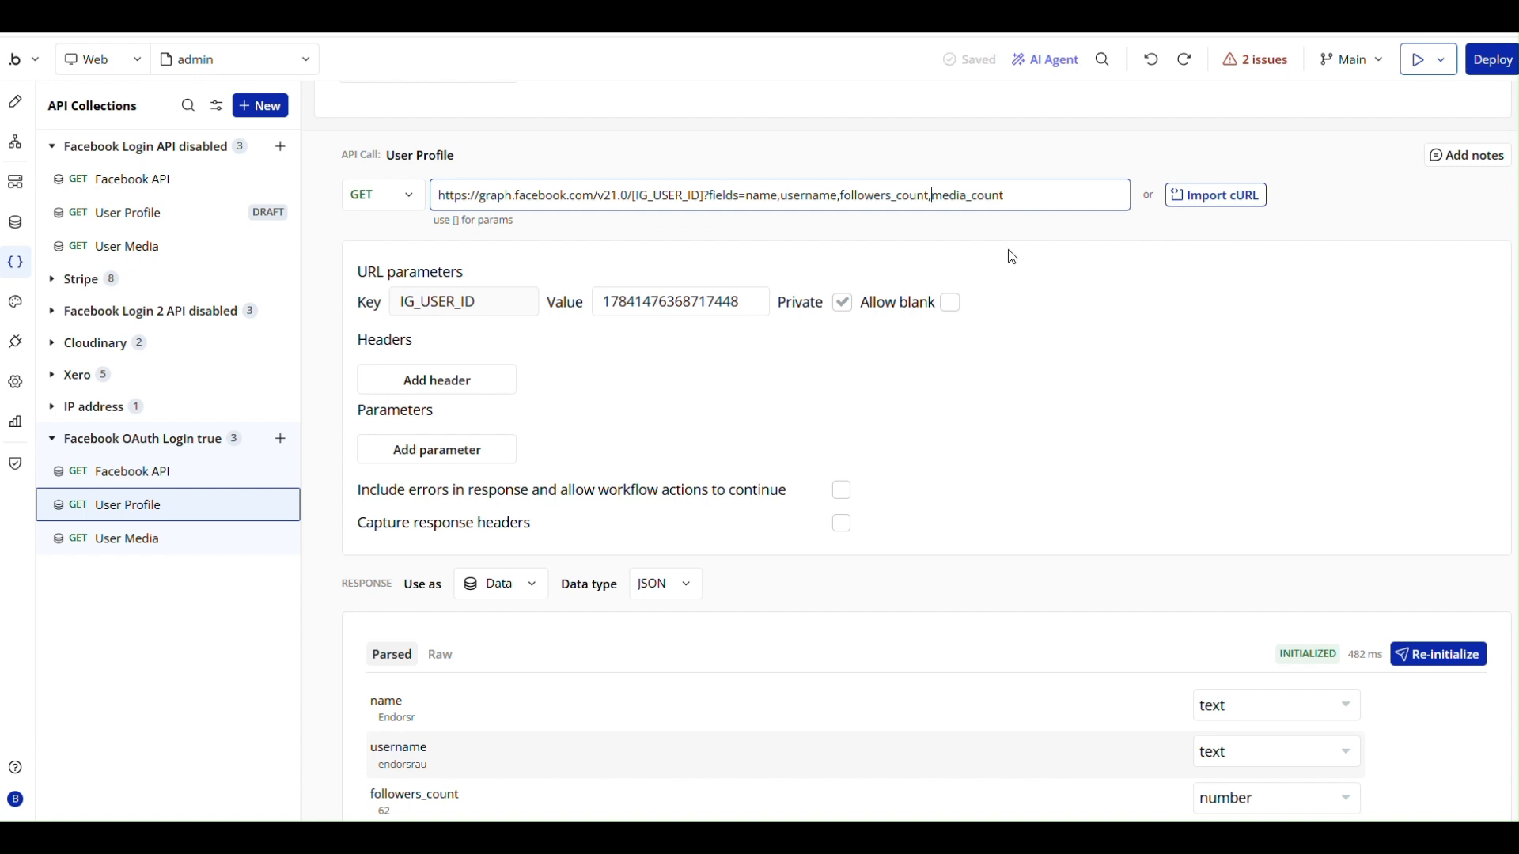
# - Add profile_picture_url before media_count in the User Profile call's requested fields and re-initialize the call
pyautogui.tripleClick(933, 200)
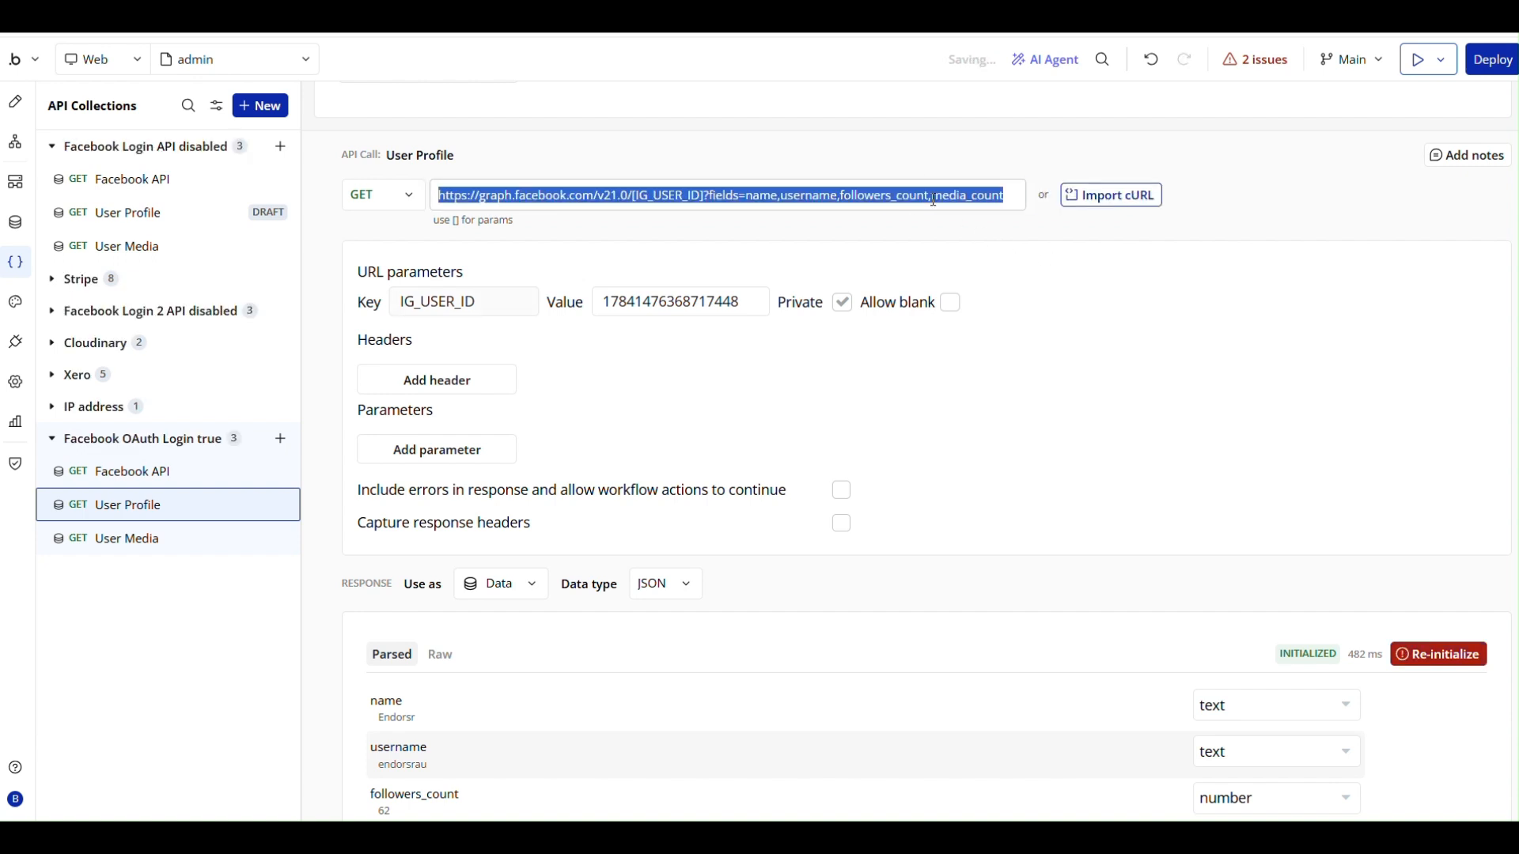
pyautogui.click(934, 200)
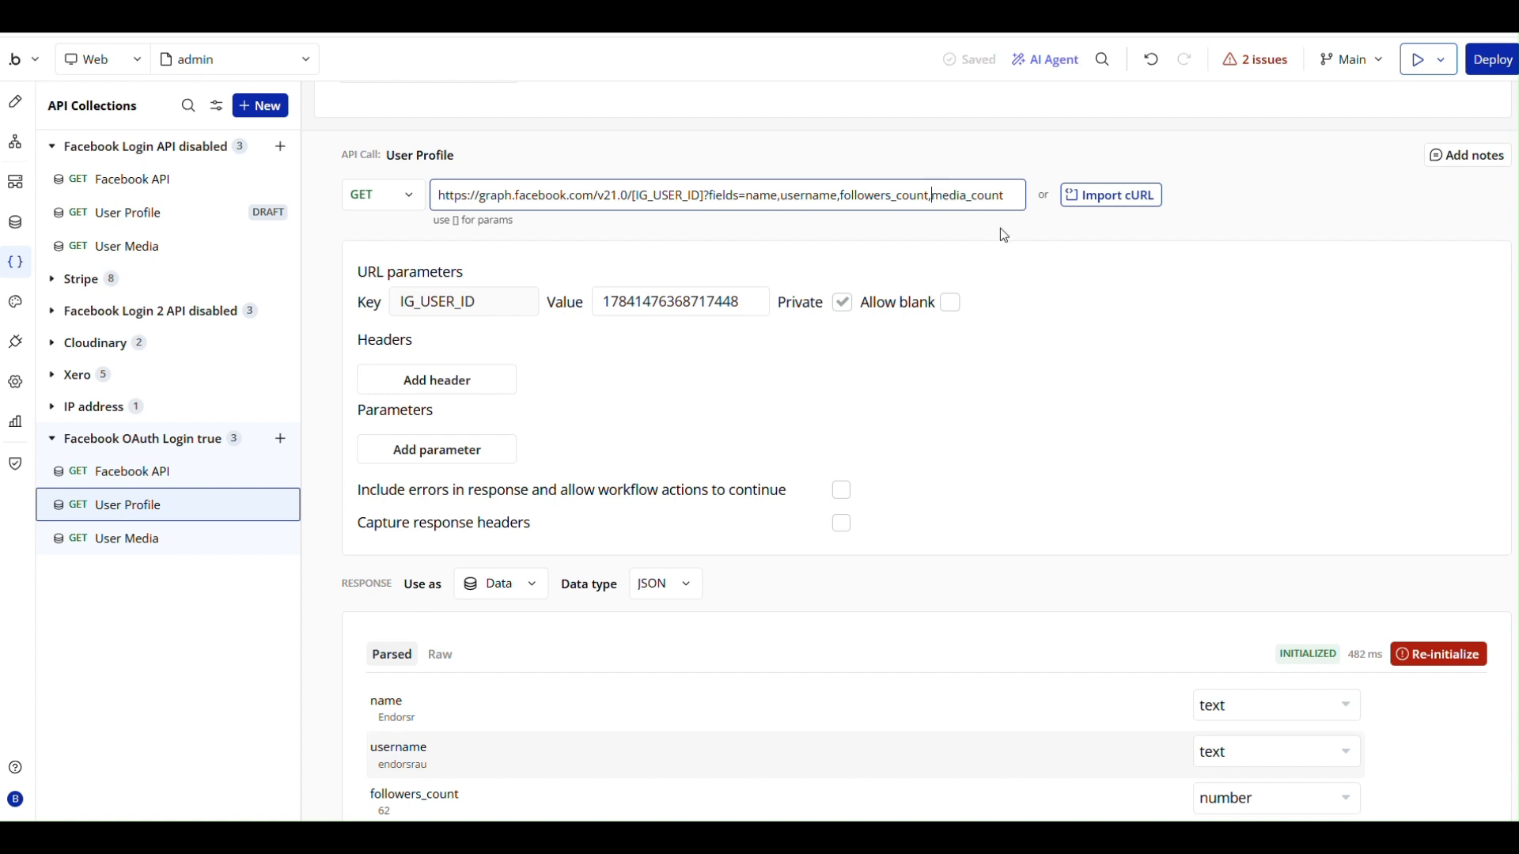
pyautogui.write('profile_picture_url,')
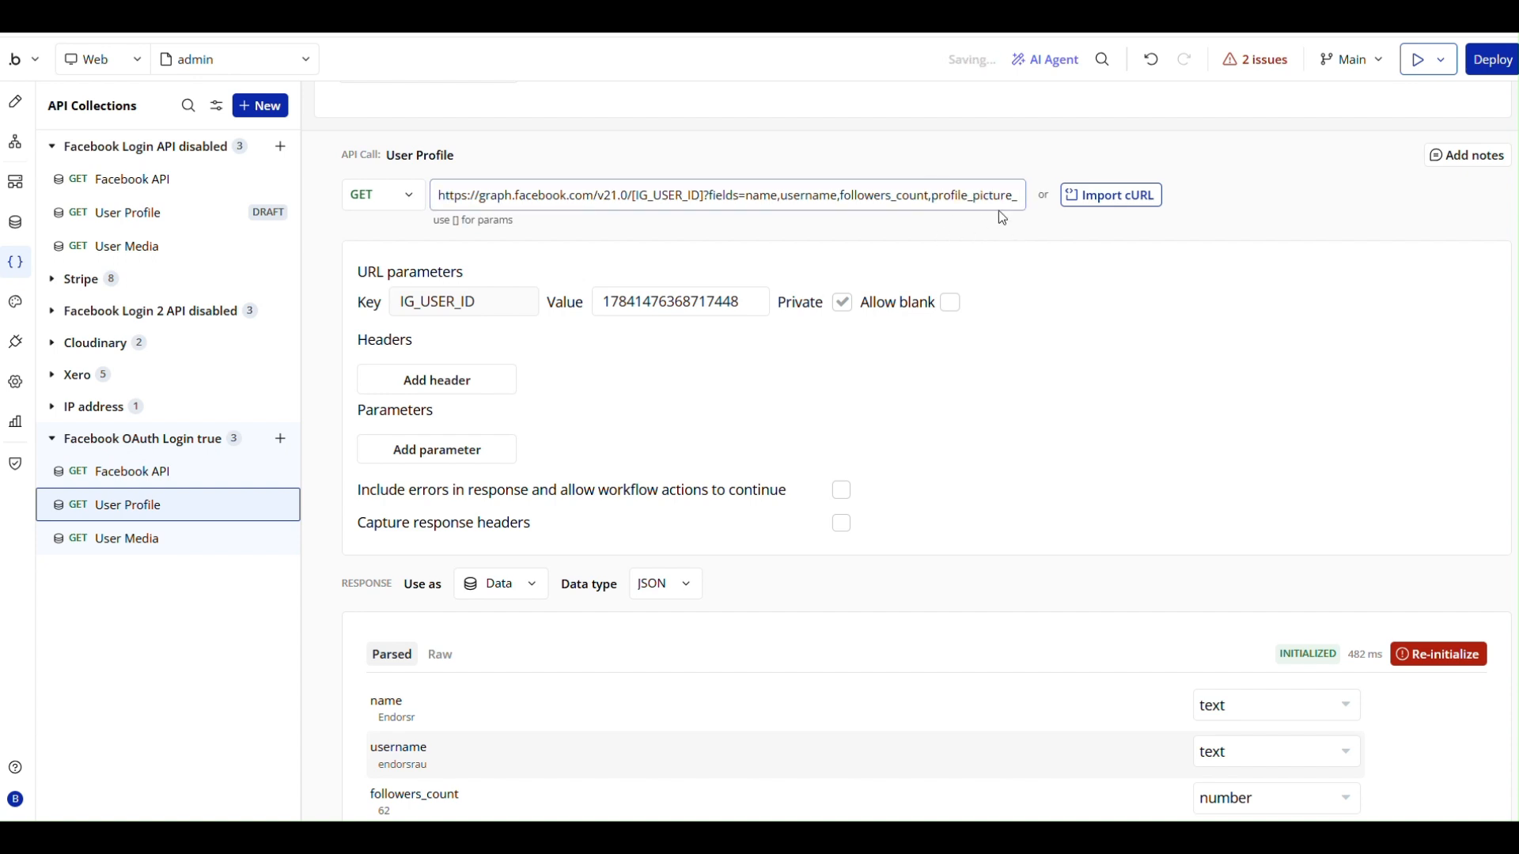
pyautogui.tripleClick(999, 200)
pyautogui.click(1093, 233)
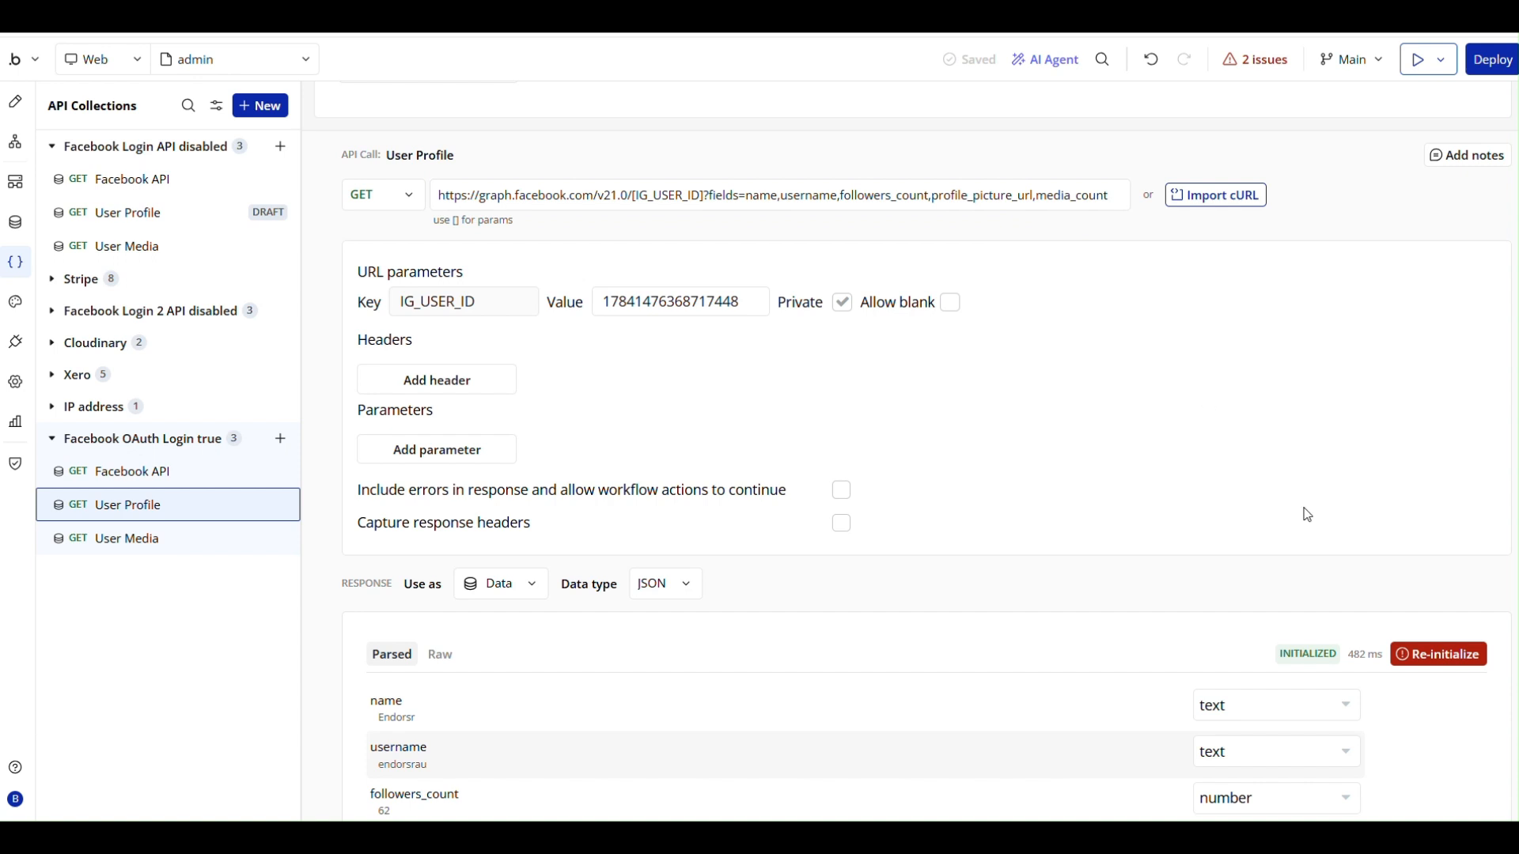
pyautogui.click(1446, 656)
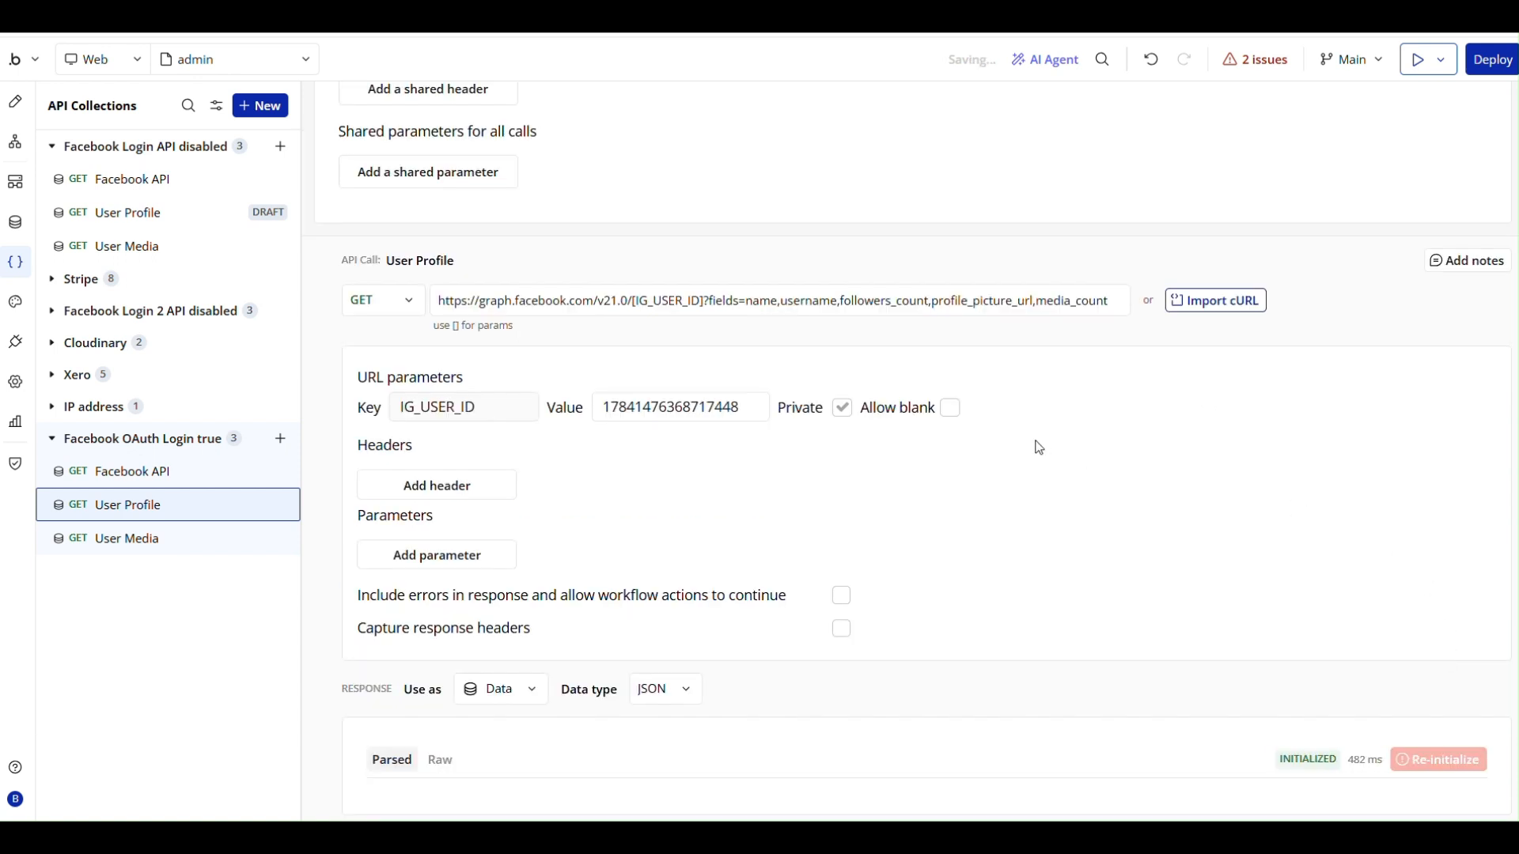
pyautogui.scroll(-4, 1038, 448)
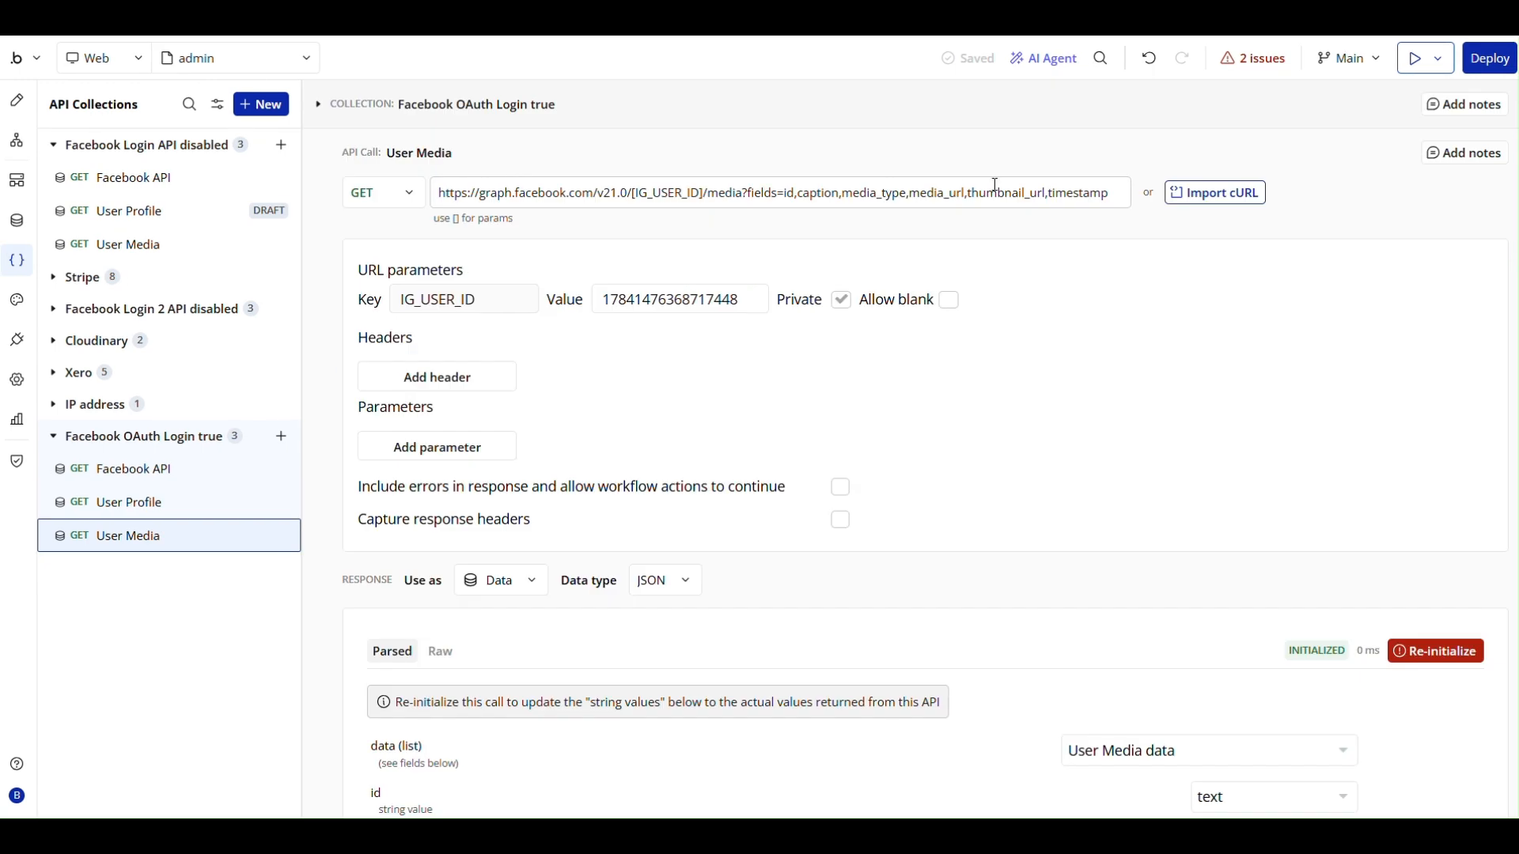
# - Append like_count, comments_count and permalink after timestamp in the User Media call's URL fields
pyautogui.click(1111, 190)
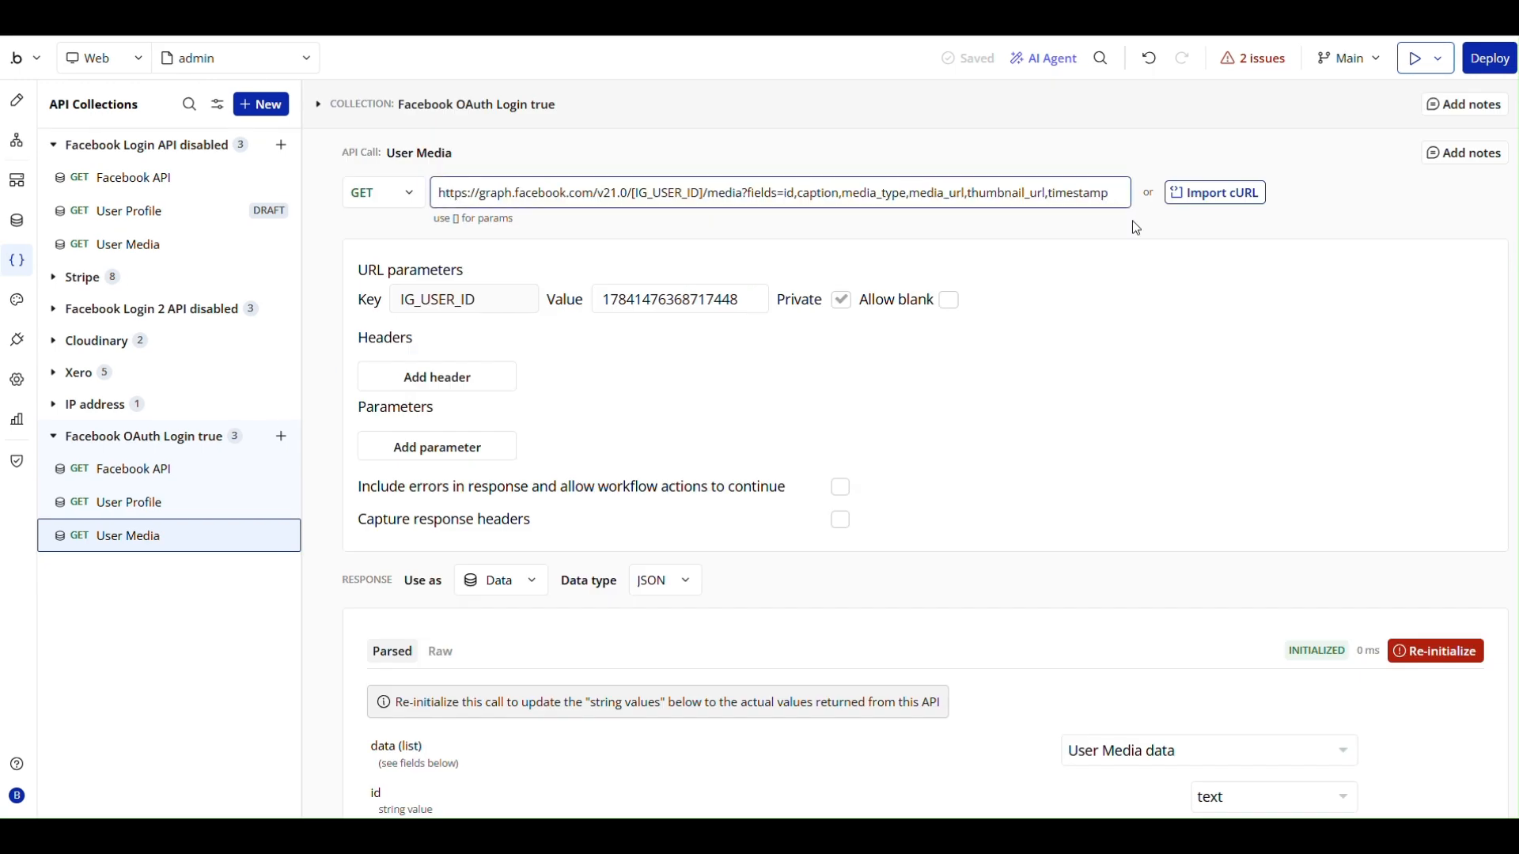
pyautogui.write(',like_count,comments_count,permalink')
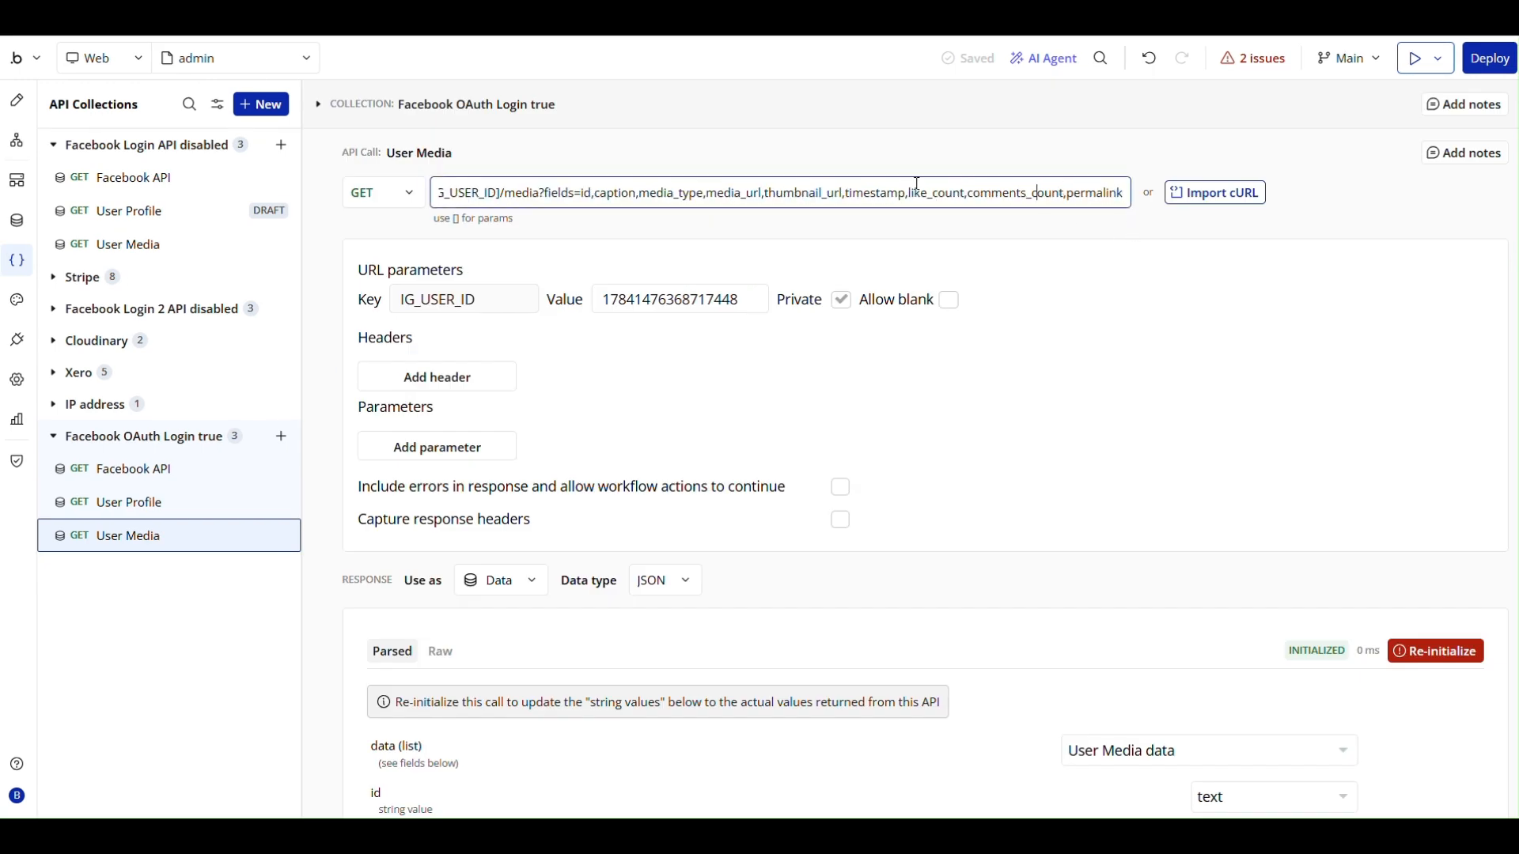
pyautogui.moveTo(967, 196); pyautogui.dragTo(907, 193)
pyautogui.moveTo(1066, 196); pyautogui.dragTo(974, 194)
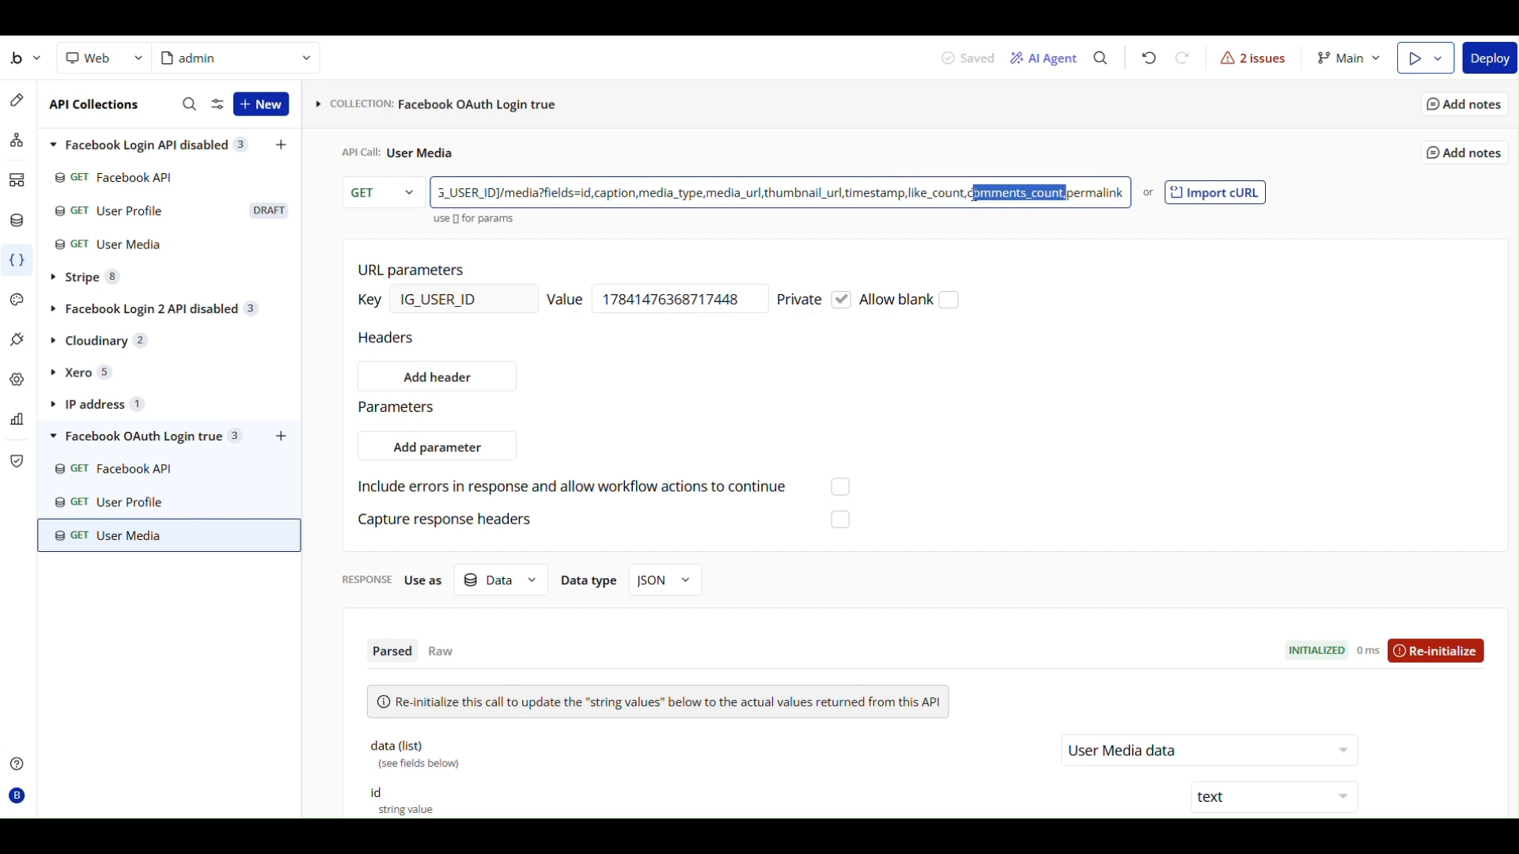
pyautogui.moveTo(1122, 196); pyautogui.dragTo(1068, 201)
pyautogui.click(1117, 262)
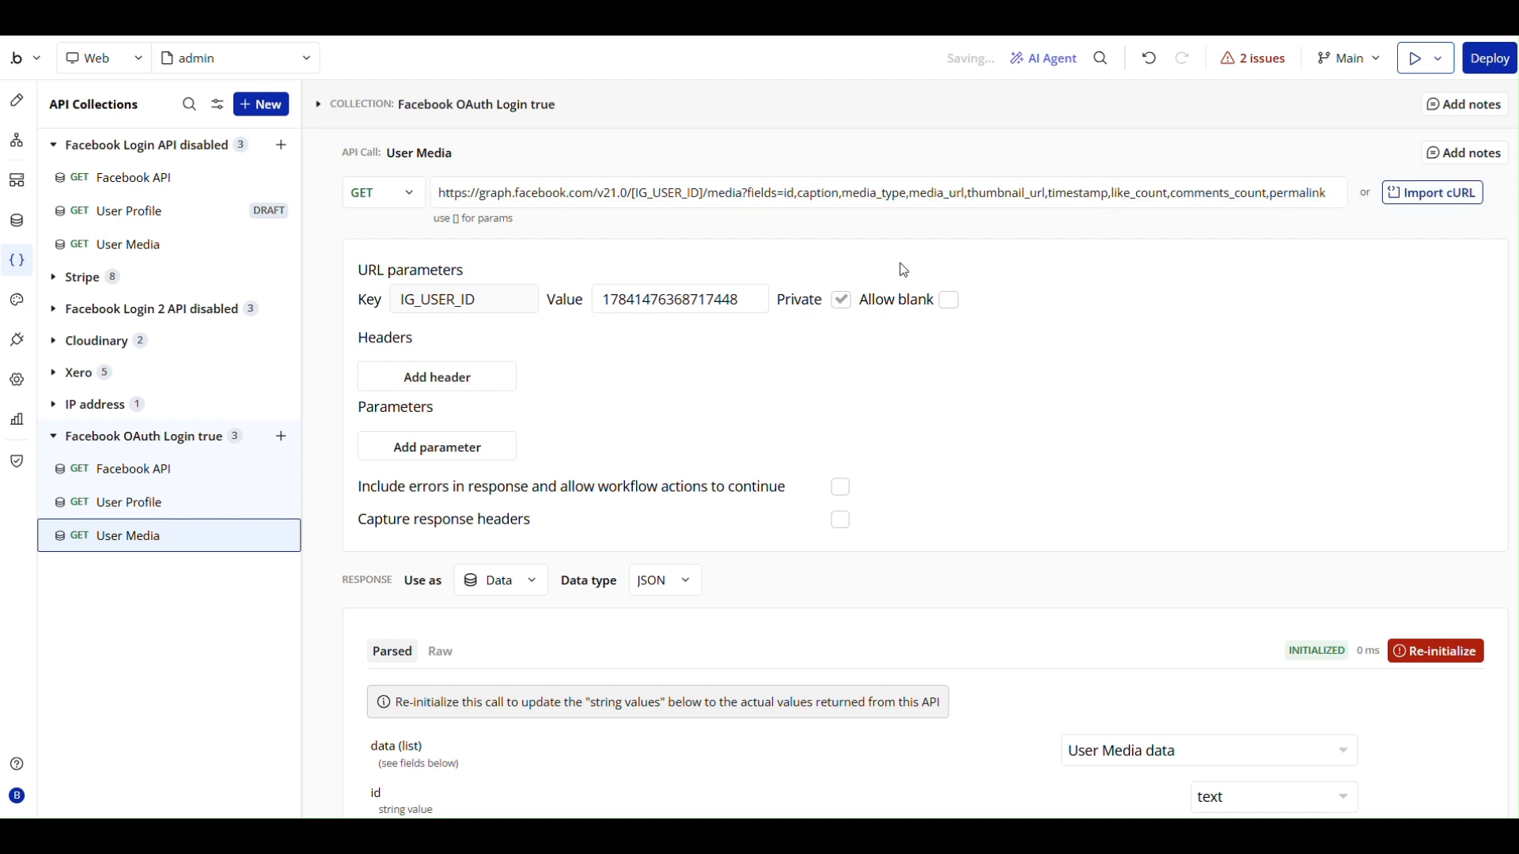
# - Re-initialize the User Media call and review the parsed response fields
pyautogui.scroll(-1, 1436, 557)
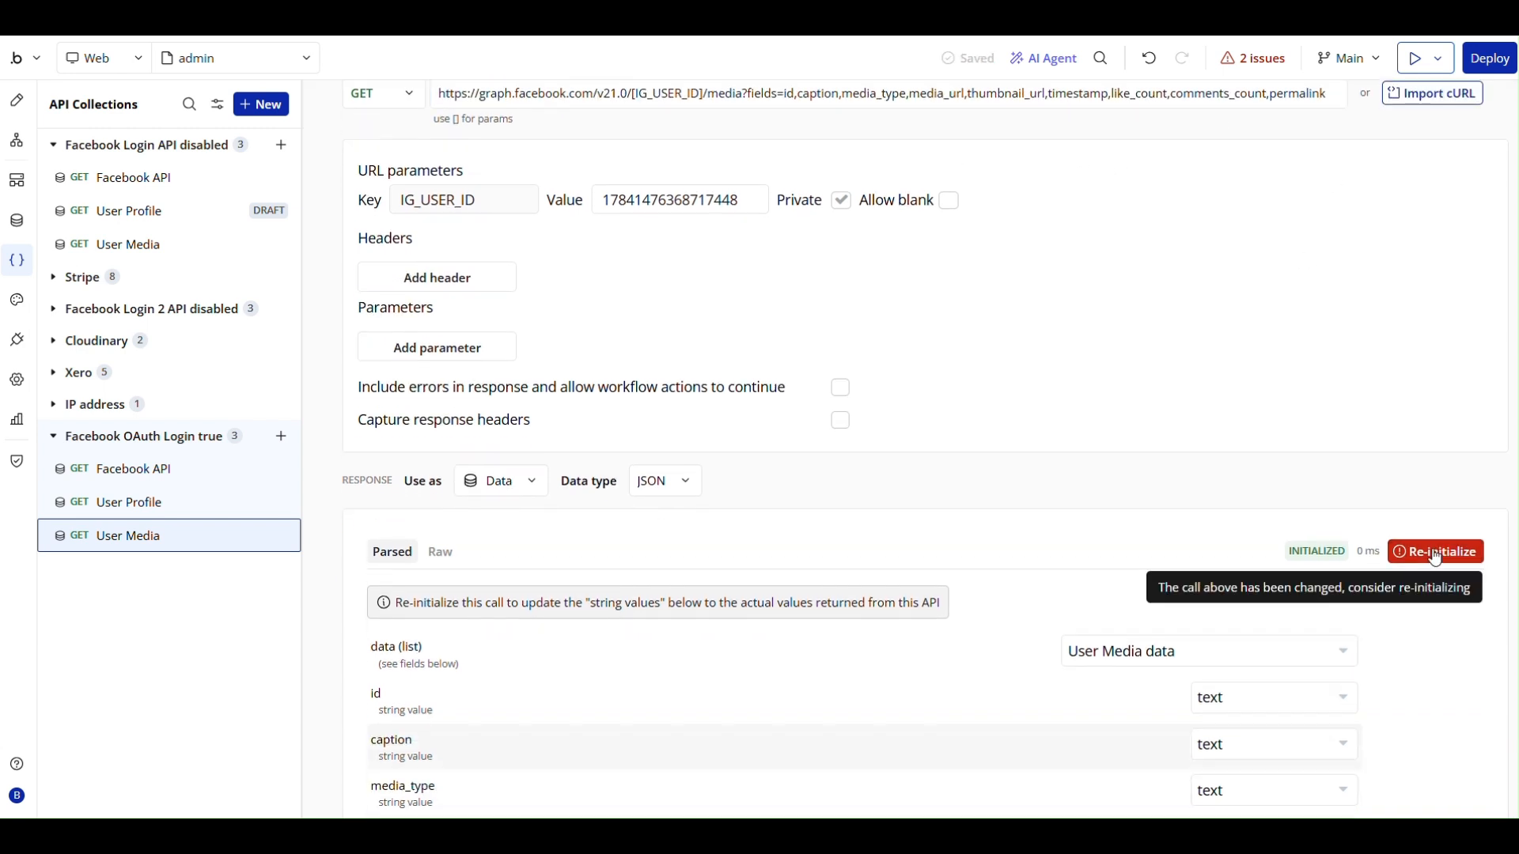
pyautogui.click(1436, 558)
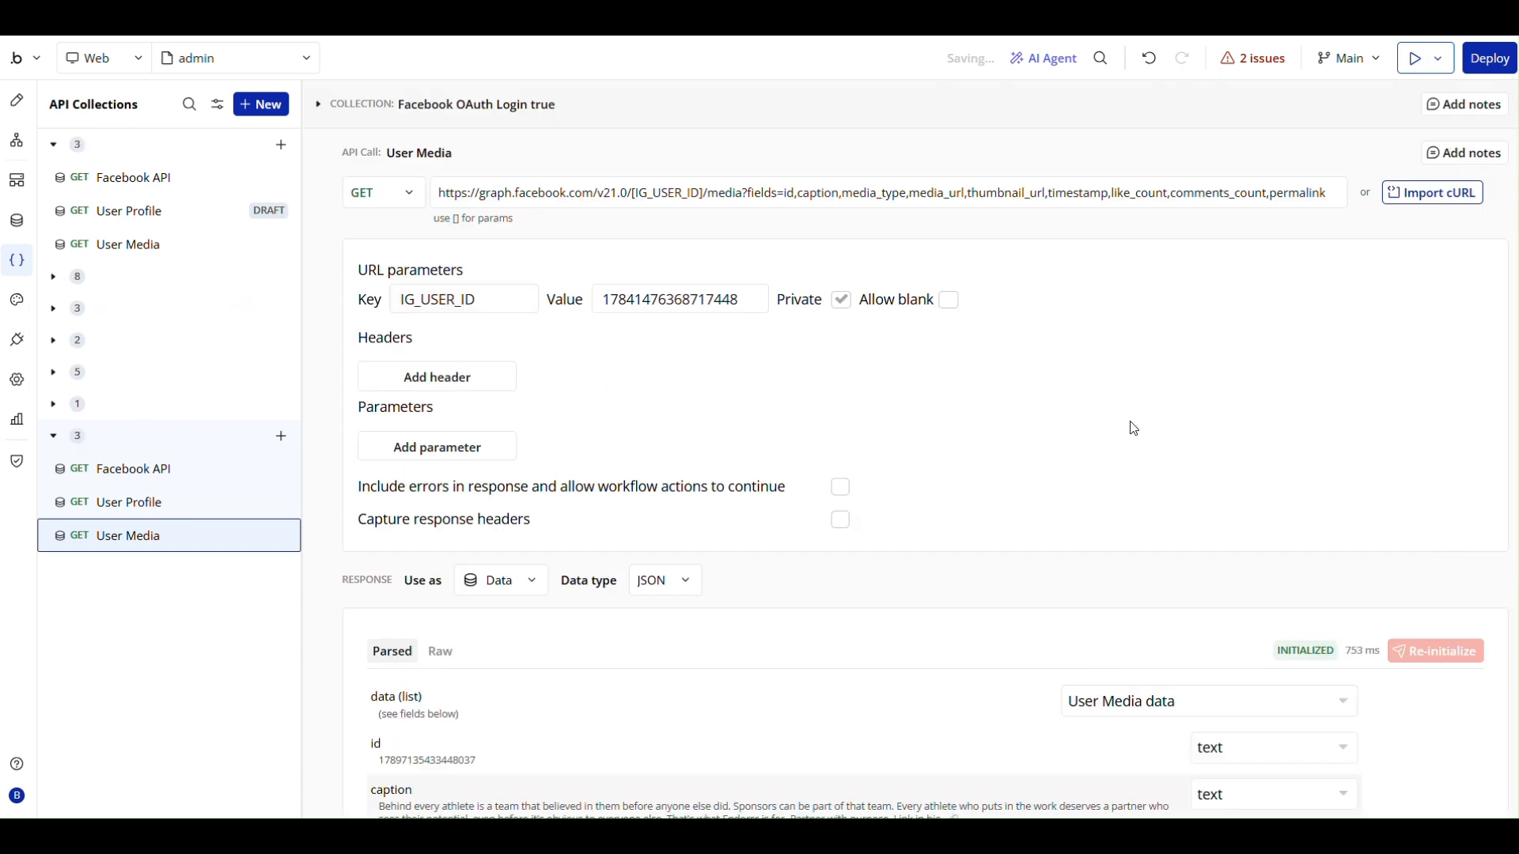
pyautogui.scroll(-3, 786, 434)
pyautogui.scroll(-1, 790, 434)
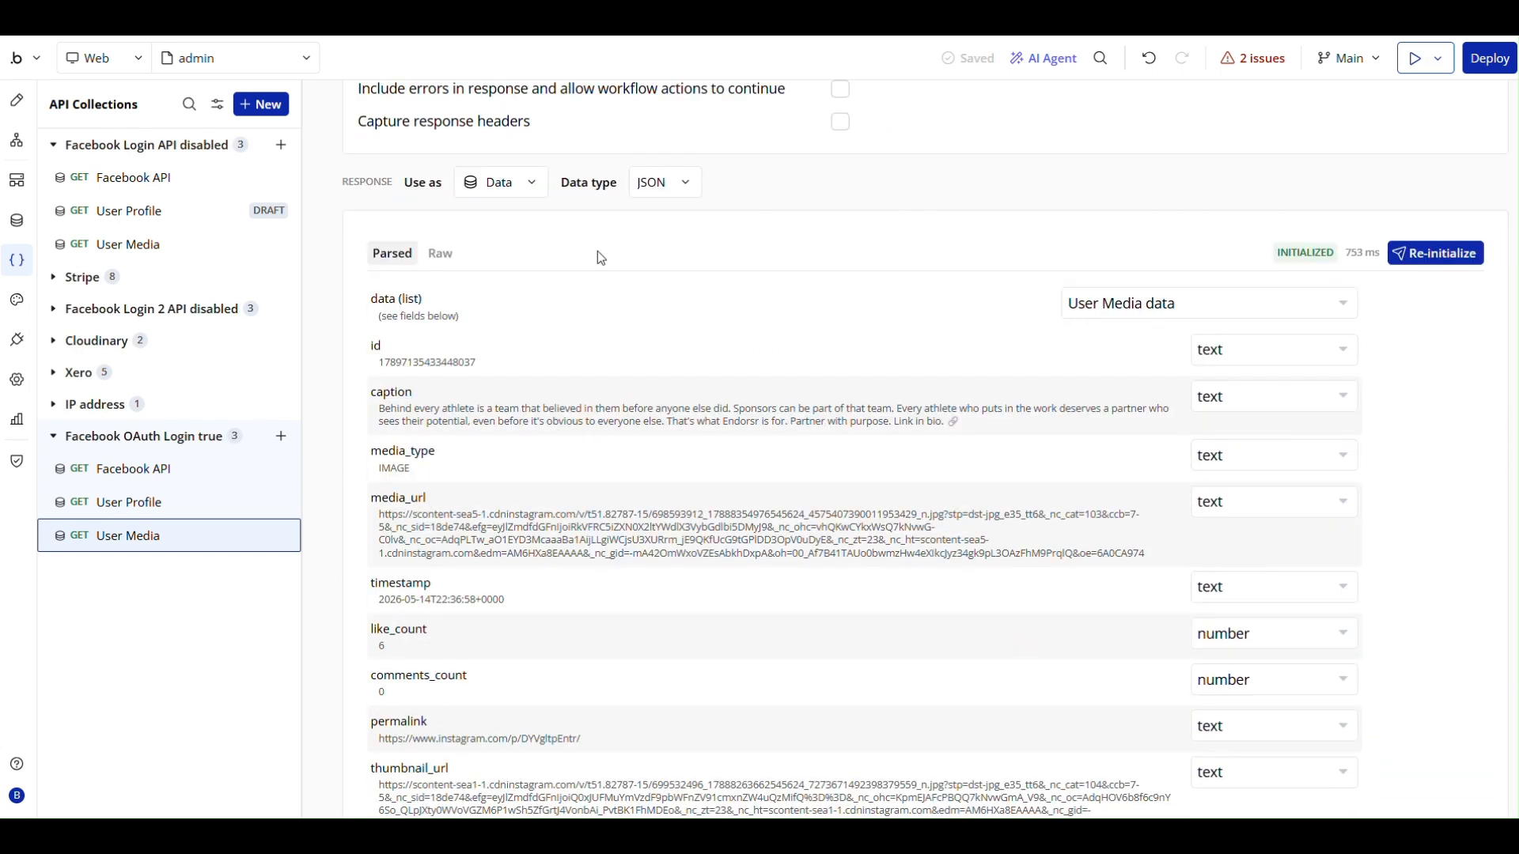
# - Examine the remaining parsed response fields of the User Media call
pyautogui.scroll(-1, 533, 424)
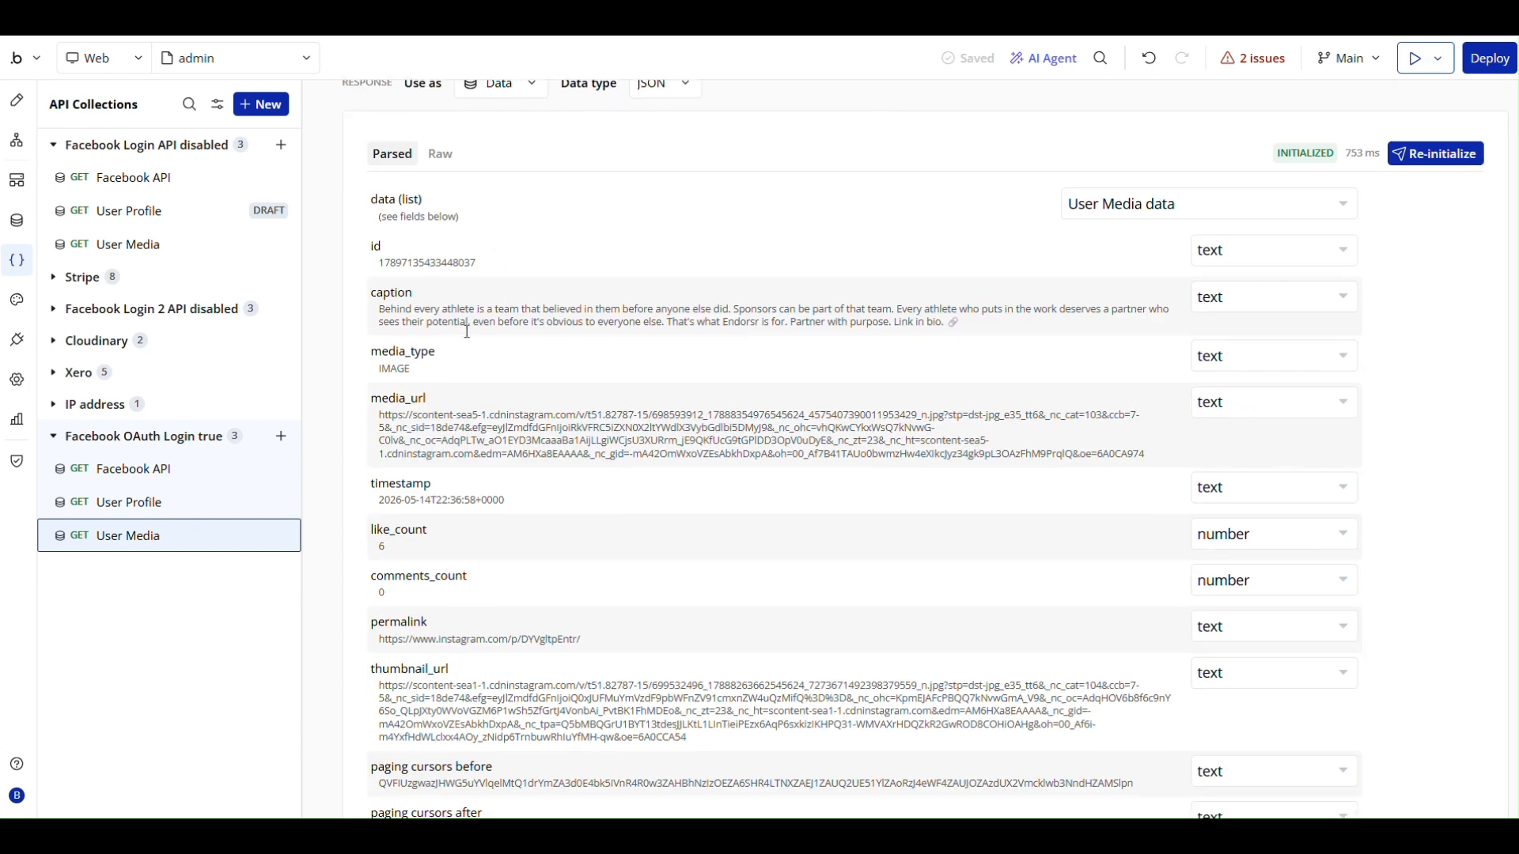
pyautogui.scroll(-1, 533, 424)
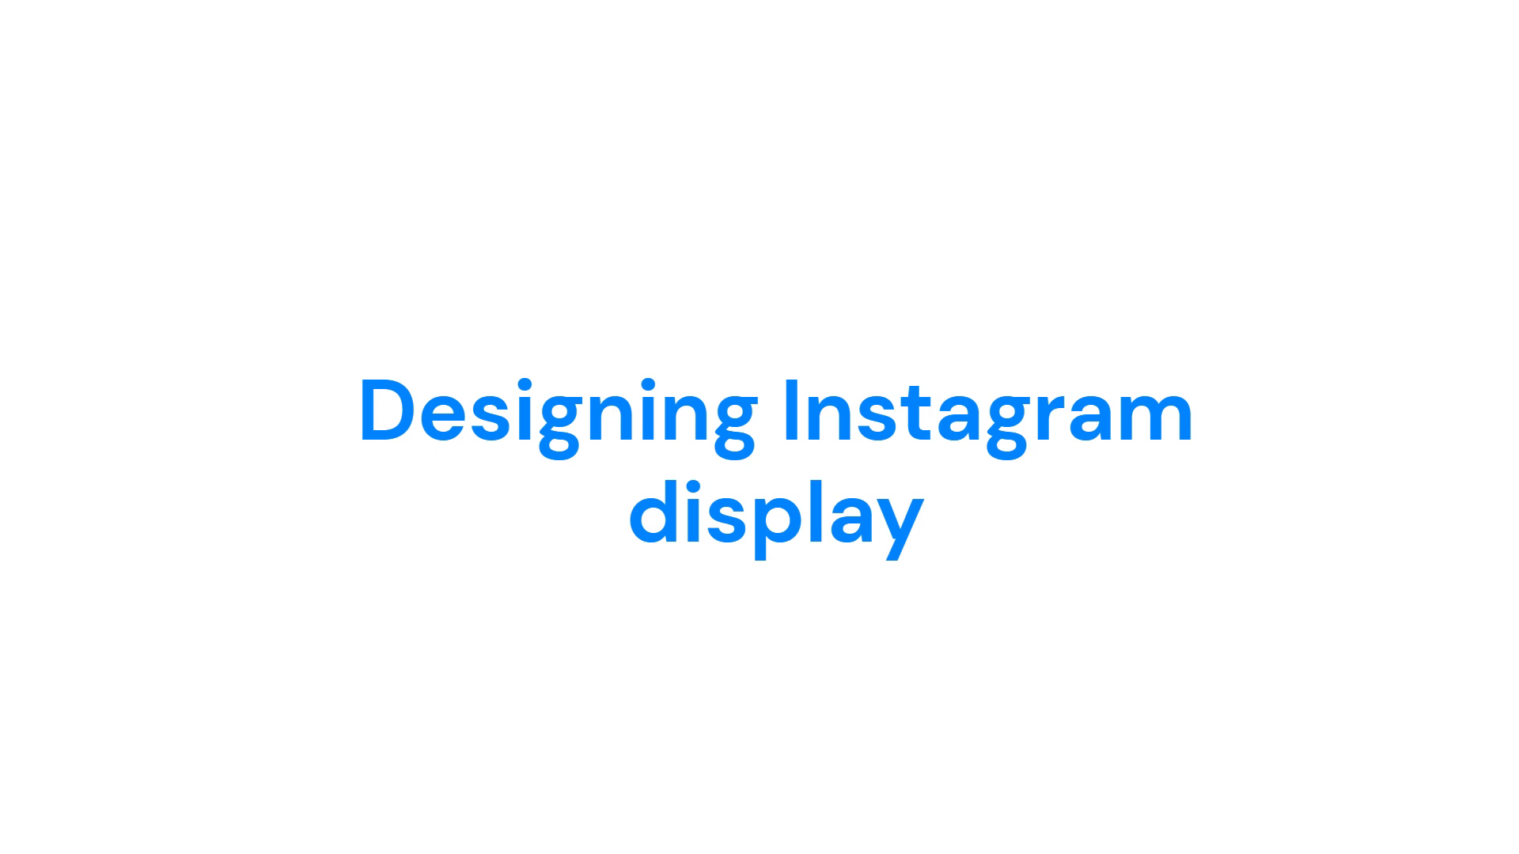
# - Add a group below the image on the example page and name it Group Body
pyautogui.scroll(-5, 150, 593)
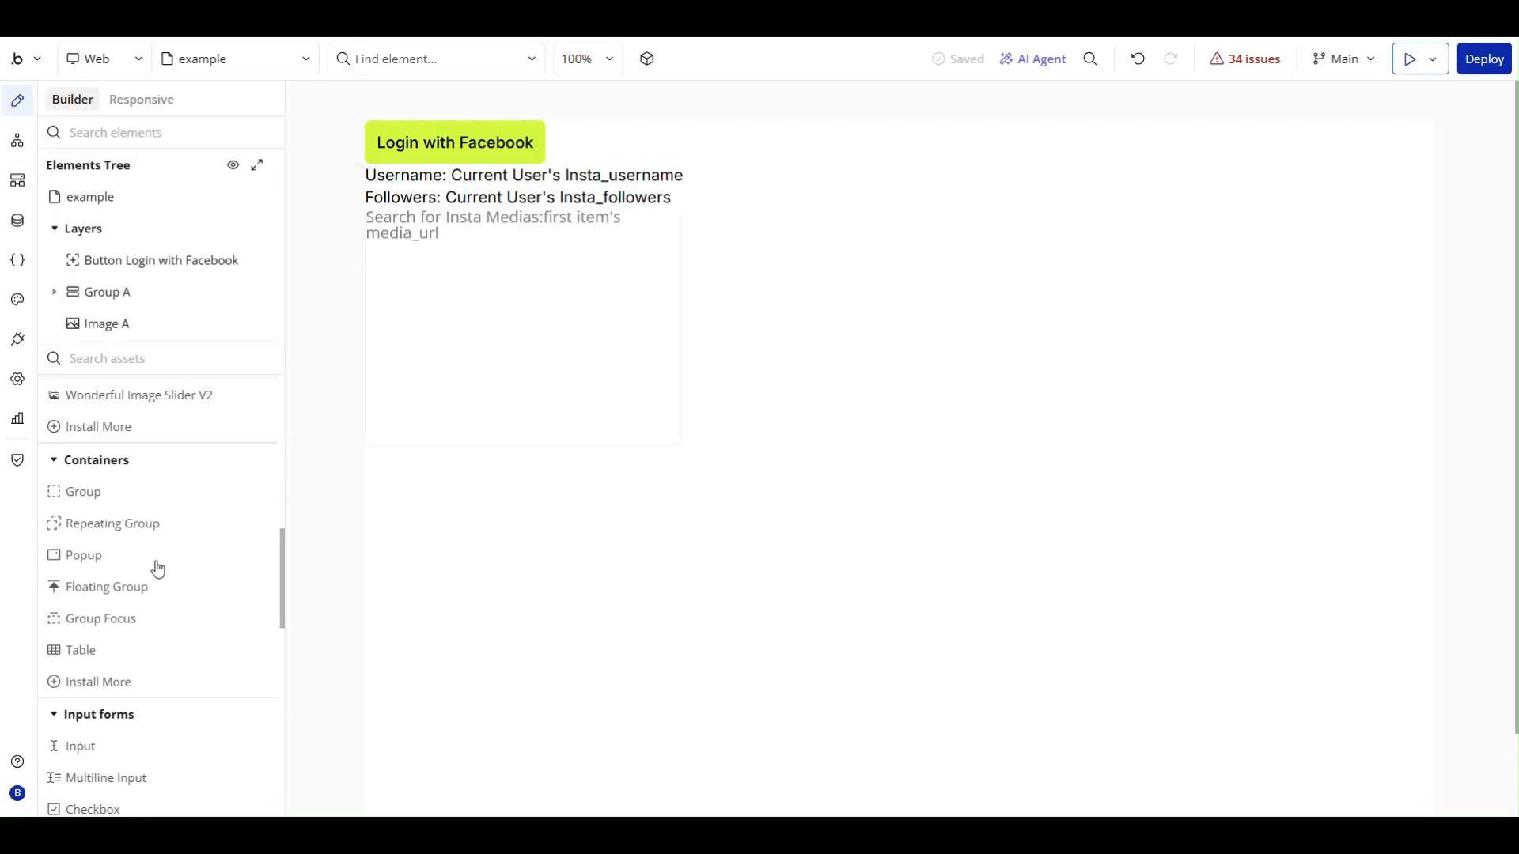
pyautogui.click(127, 497)
pyautogui.click(474, 471)
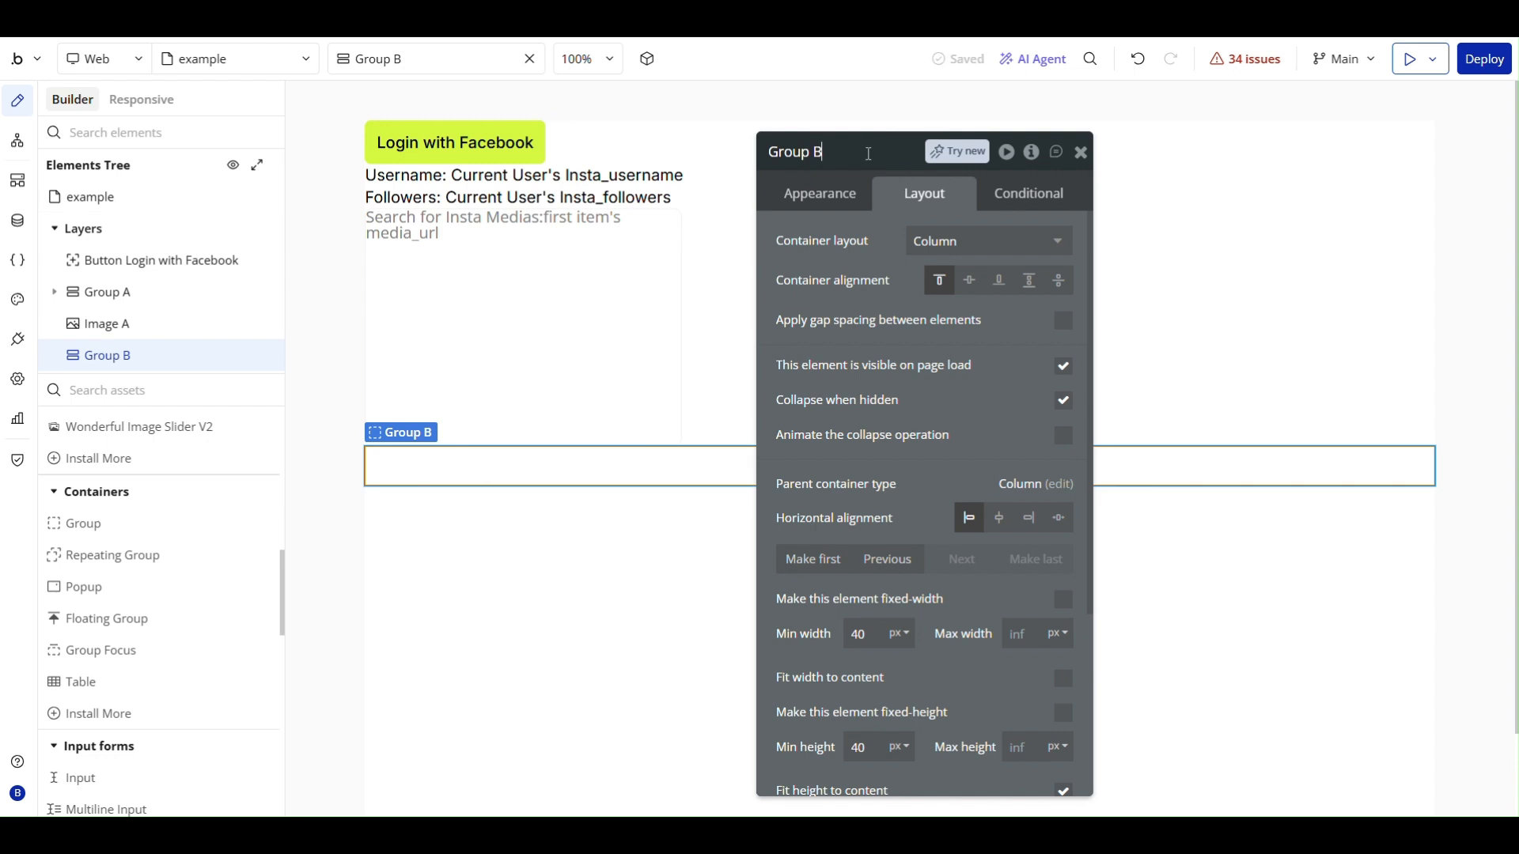
pyautogui.write('ody')
pyautogui.click(867, 288)
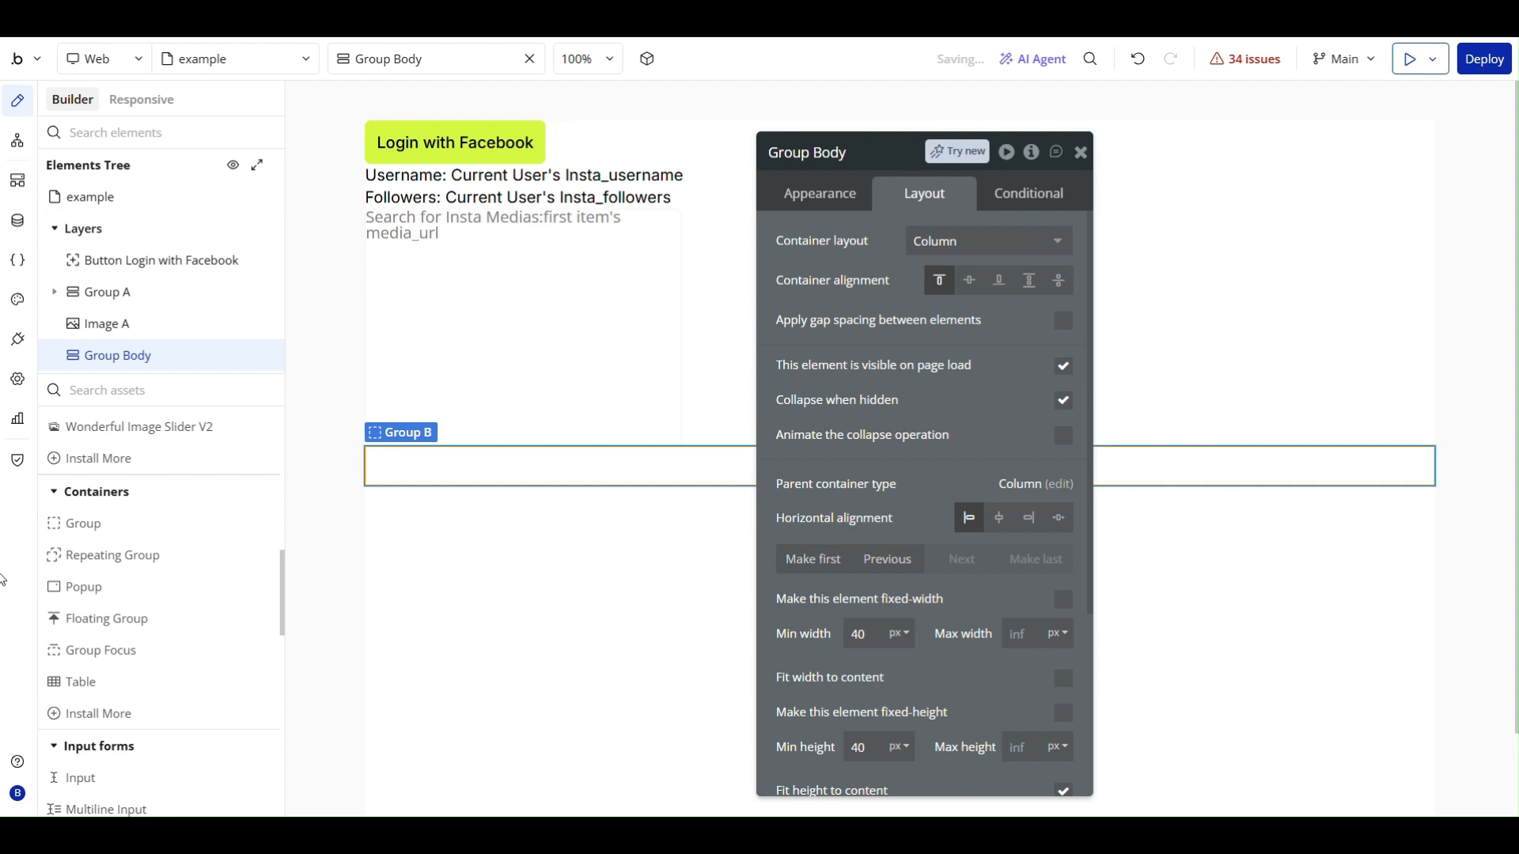
# - Place a repeating group inside Group Body and name it RepeatingGroup Insta Content
pyautogui.scroll(-1, 117, 604)
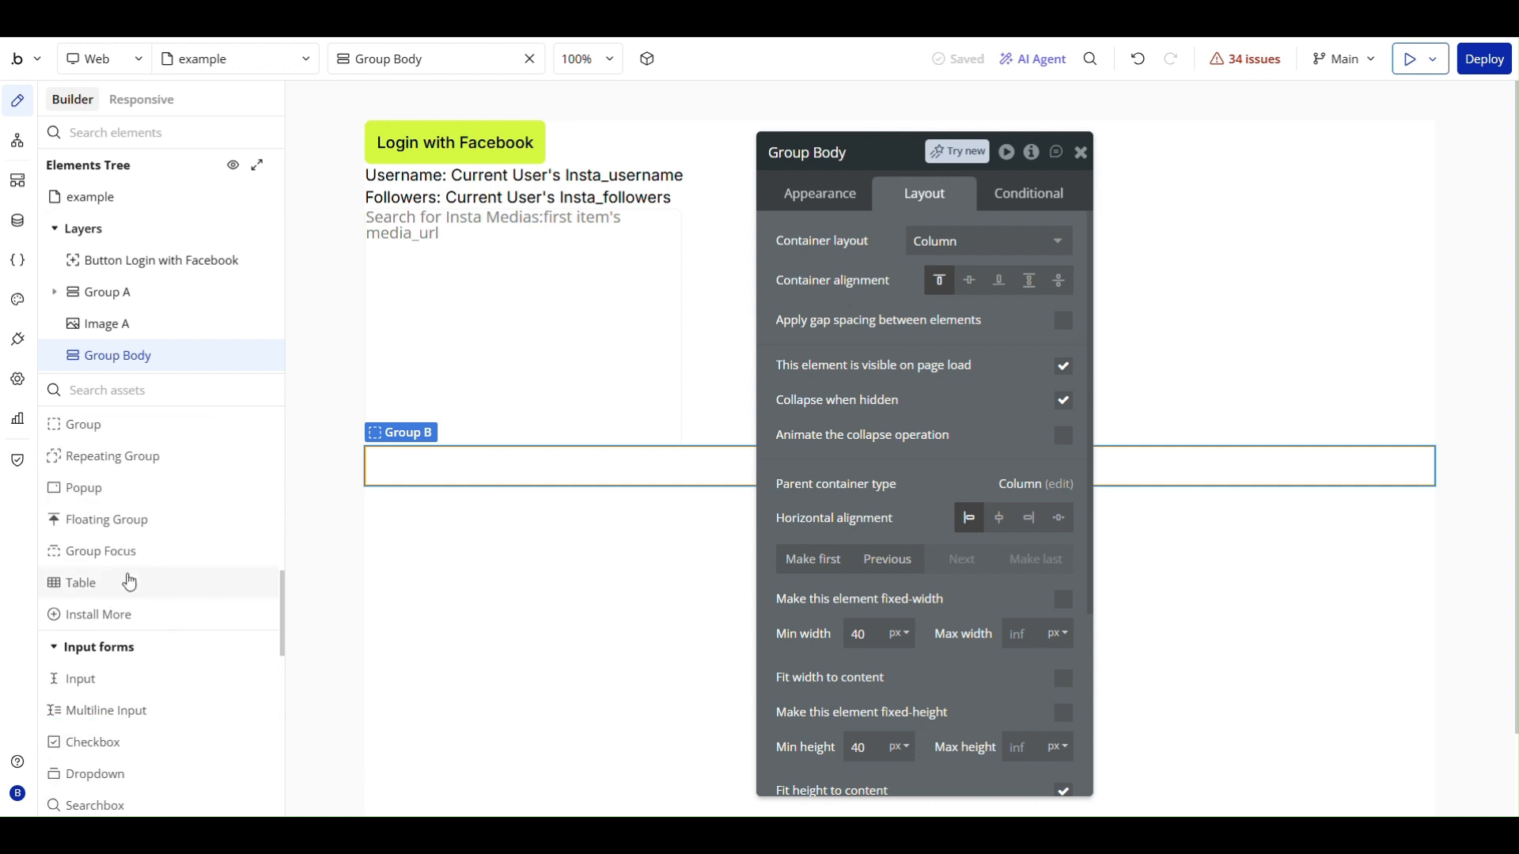
pyautogui.click(130, 459)
pyautogui.click(452, 473)
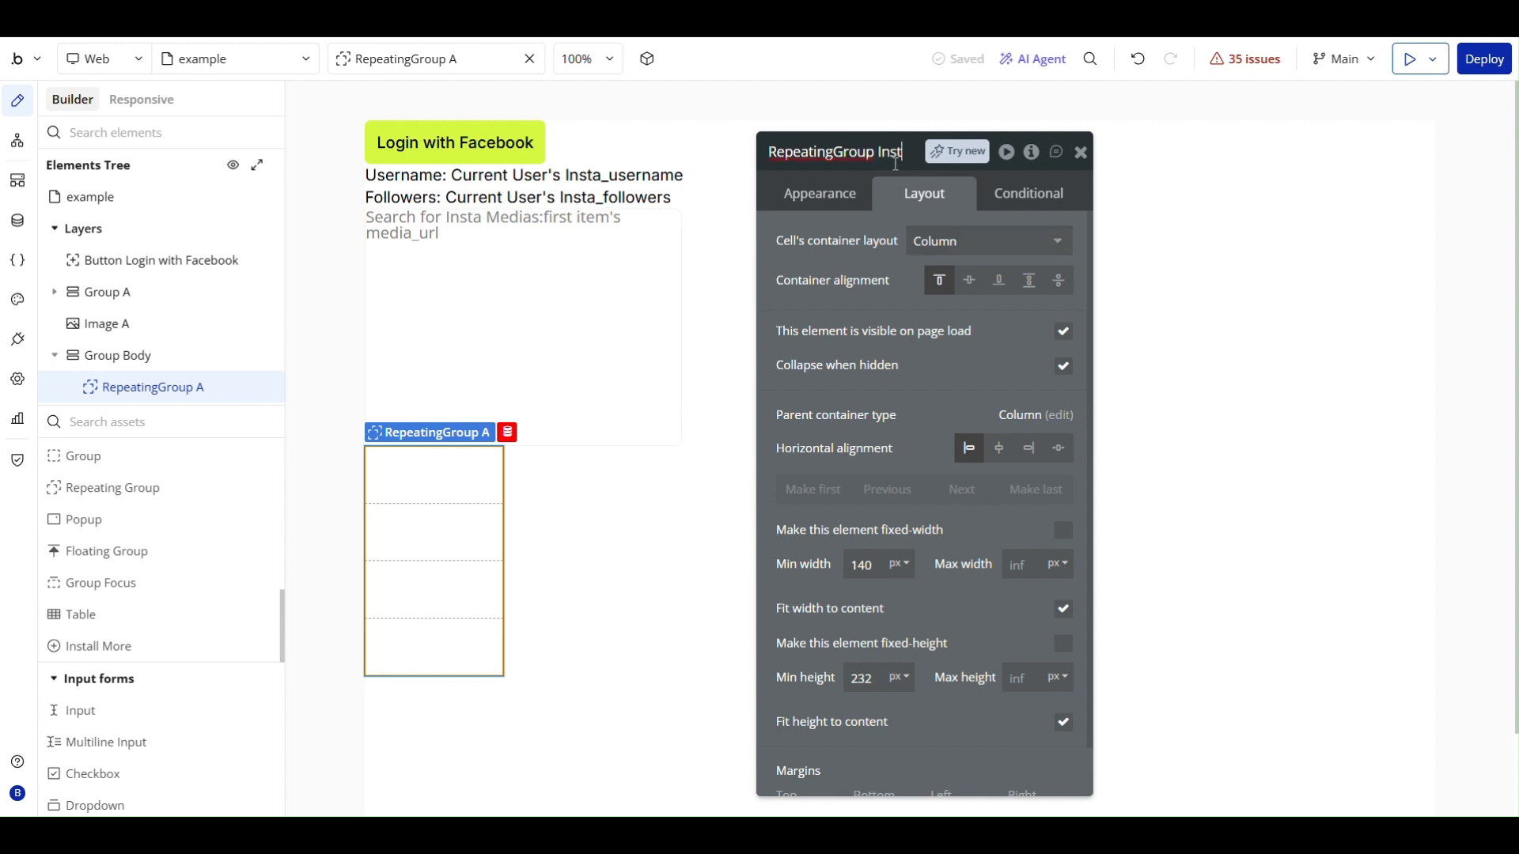
pyautogui.write('Content')
pyautogui.press('Return')
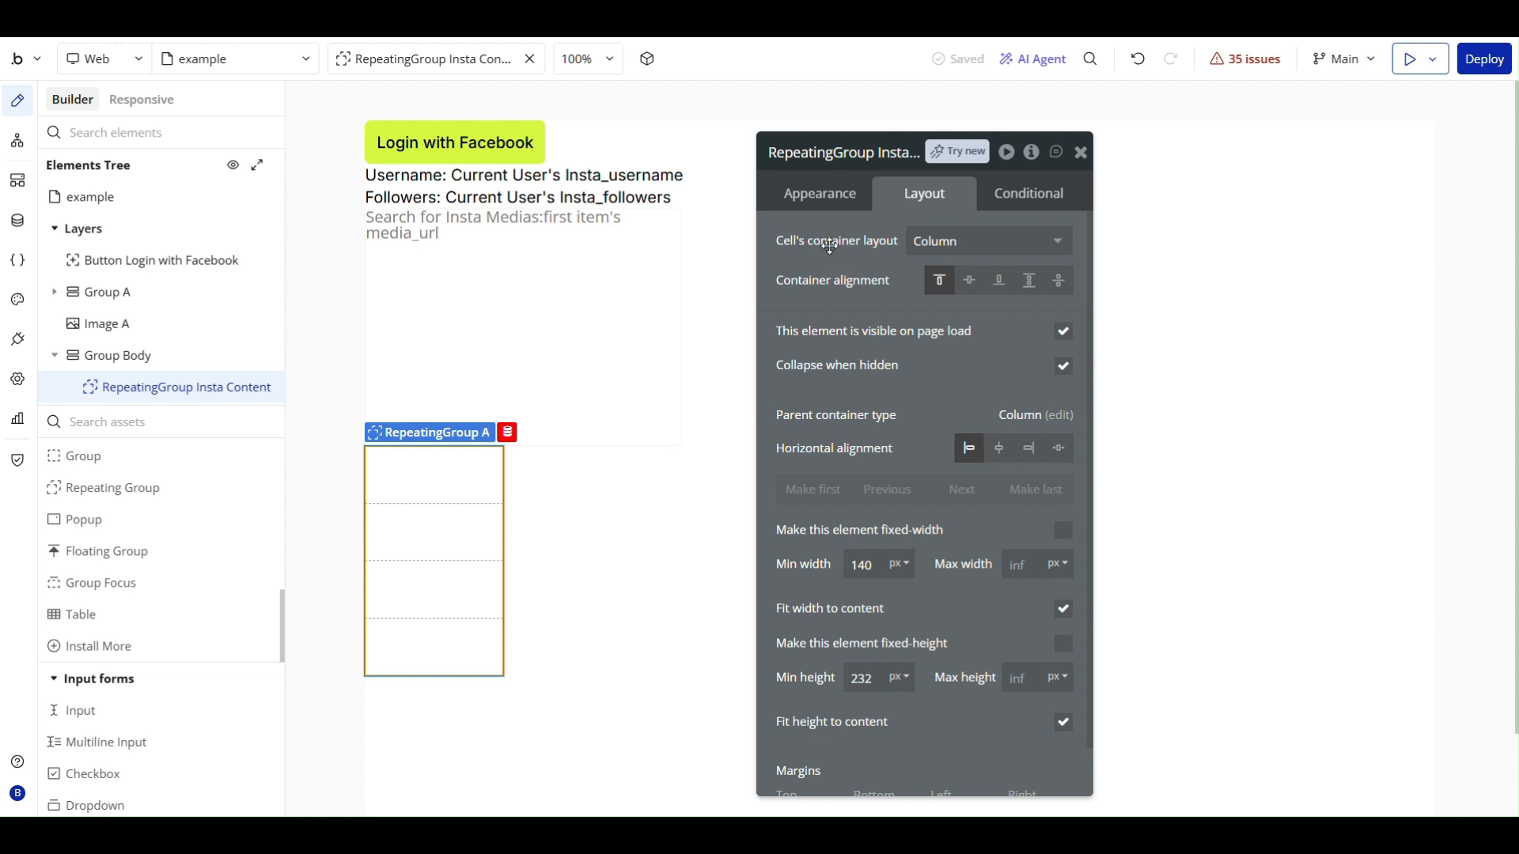
# - Set the repeating group's type of content to Insta Media
pyautogui.scroll(-1, 883, 422)
pyautogui.scroll(1, 883, 421)
pyautogui.click(819, 198)
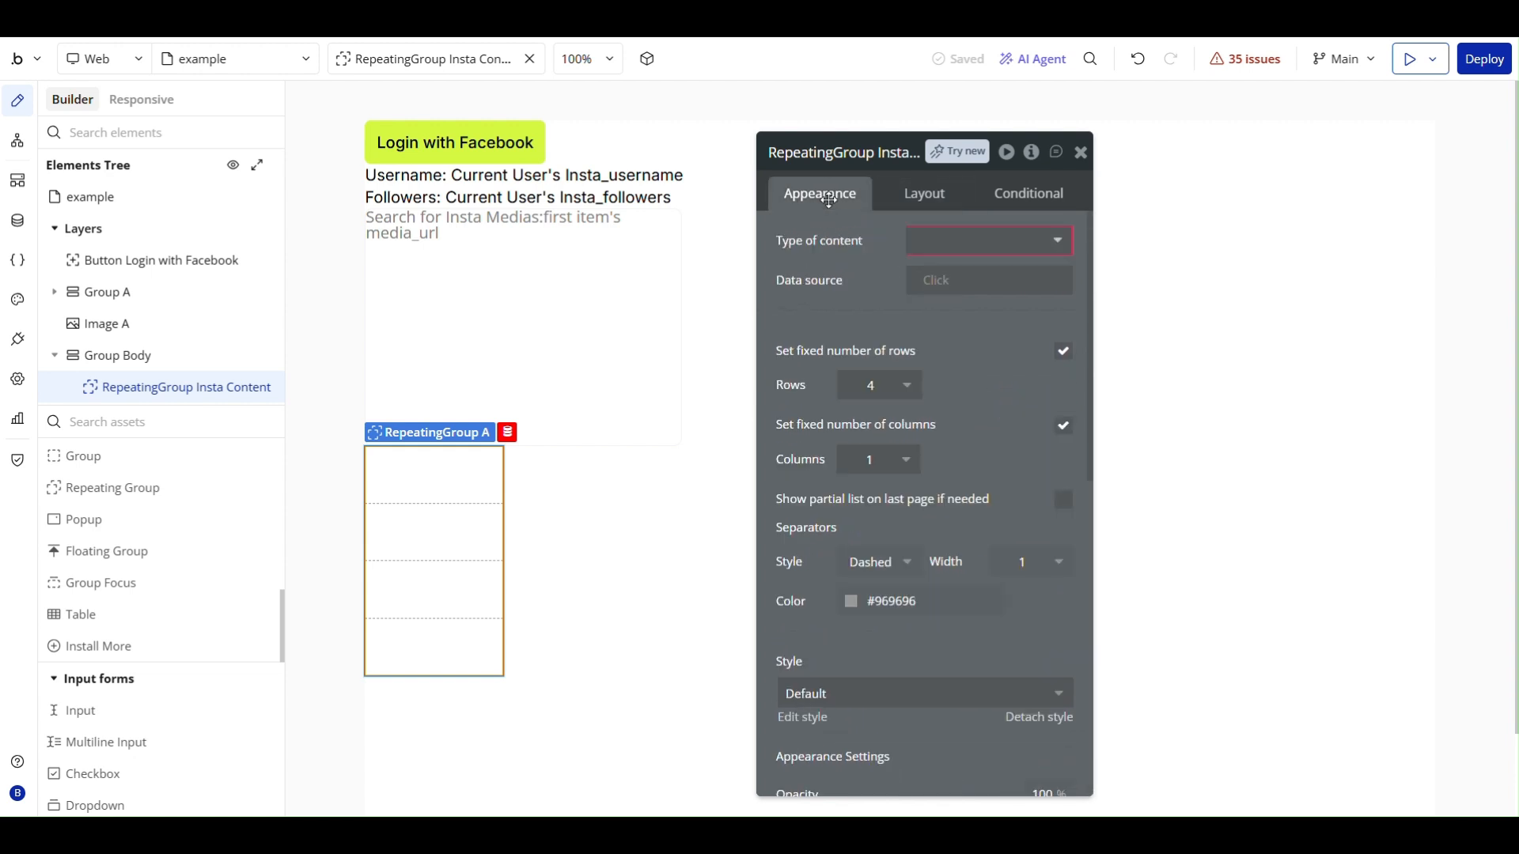
pyautogui.click(995, 241)
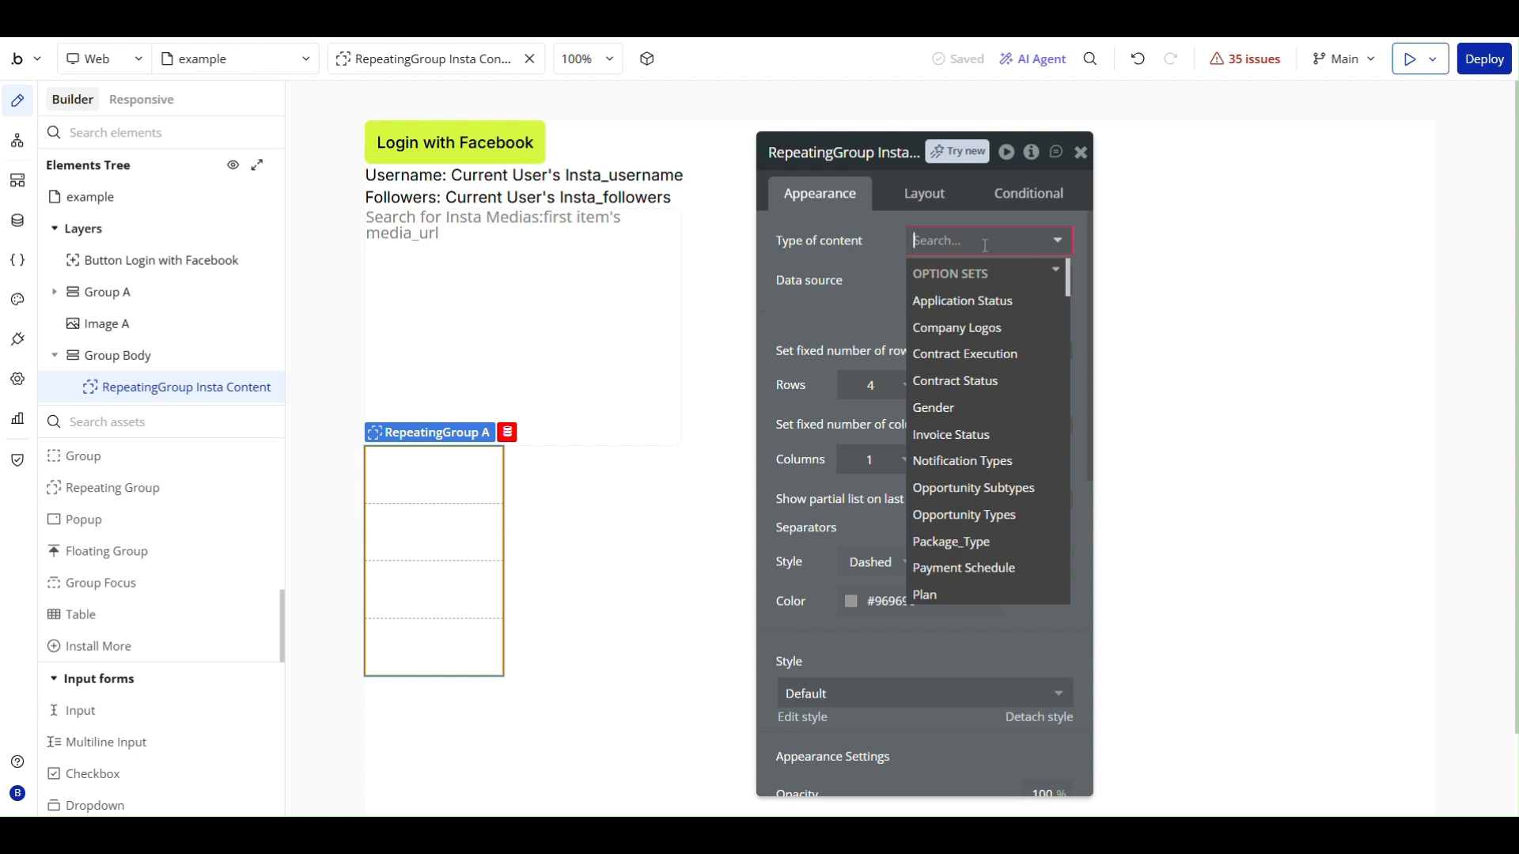
pyautogui.write('insta')
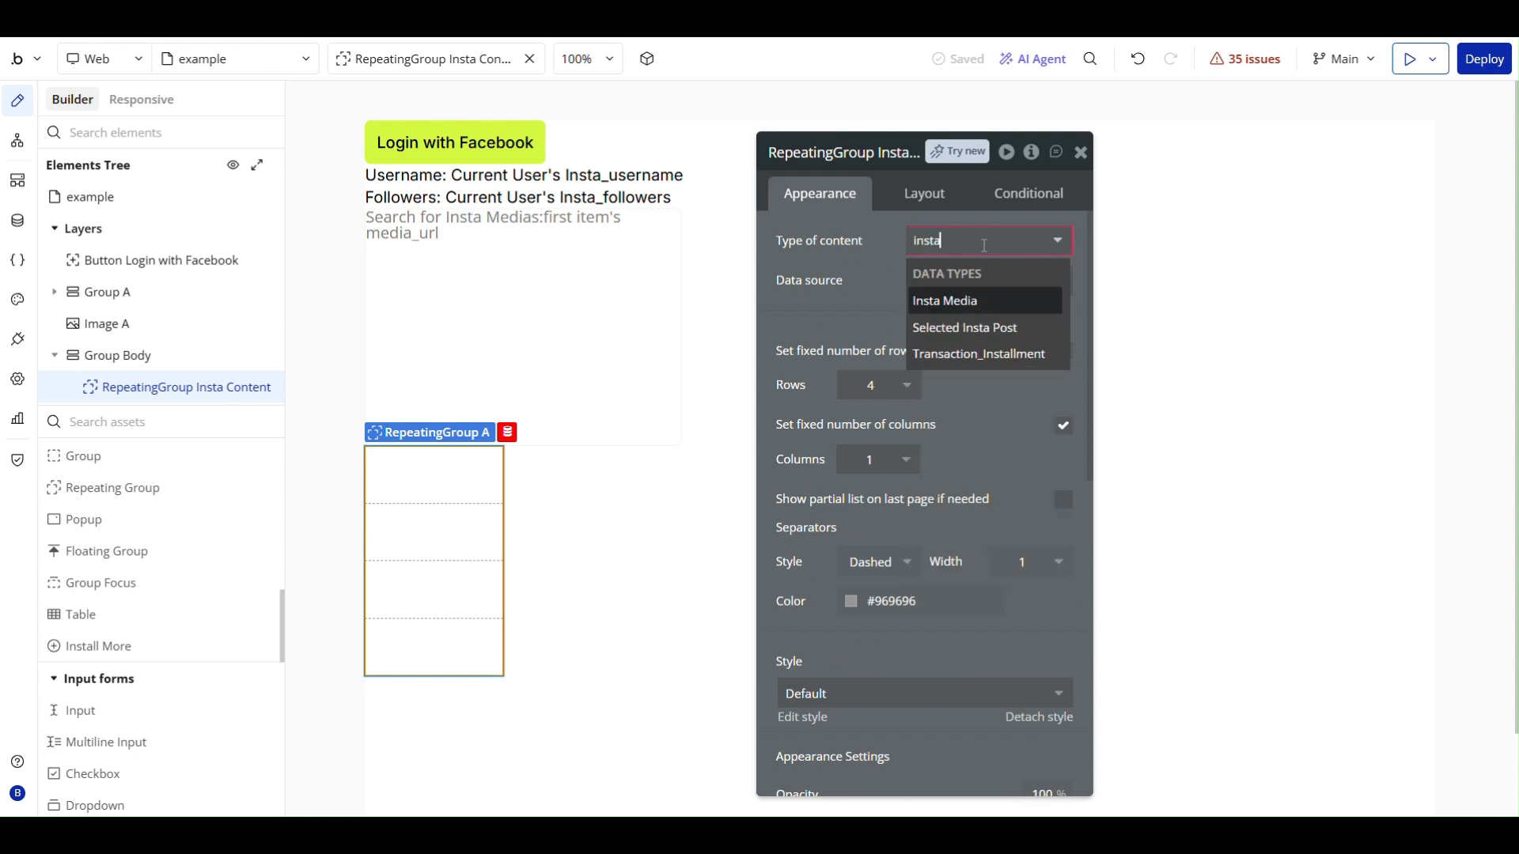
pyautogui.click(954, 305)
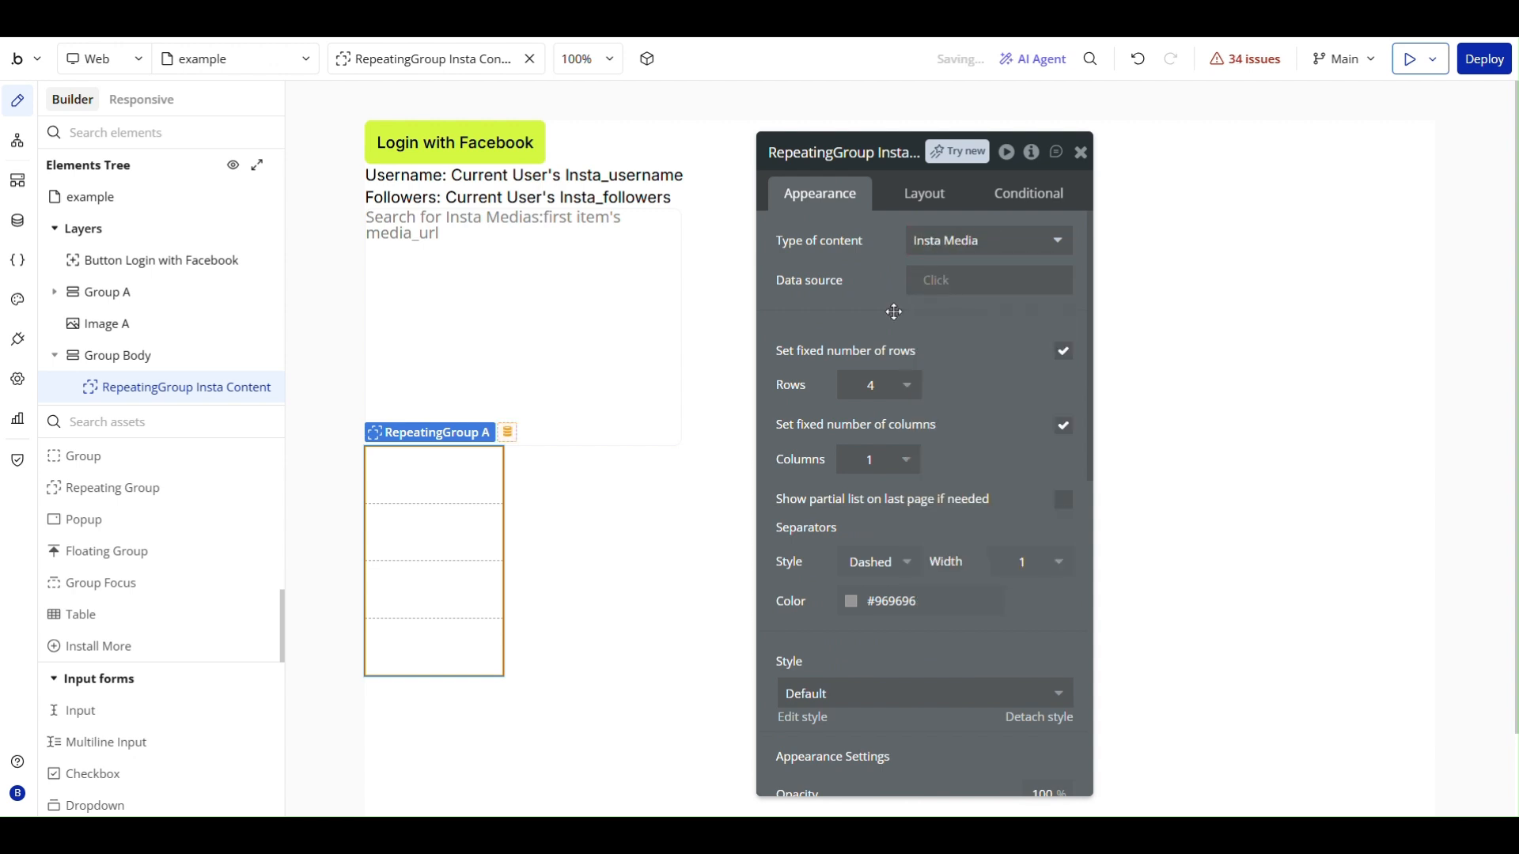
# - Set the repeating group's data source to a search for Insta Media entries
pyautogui.click(947, 281)
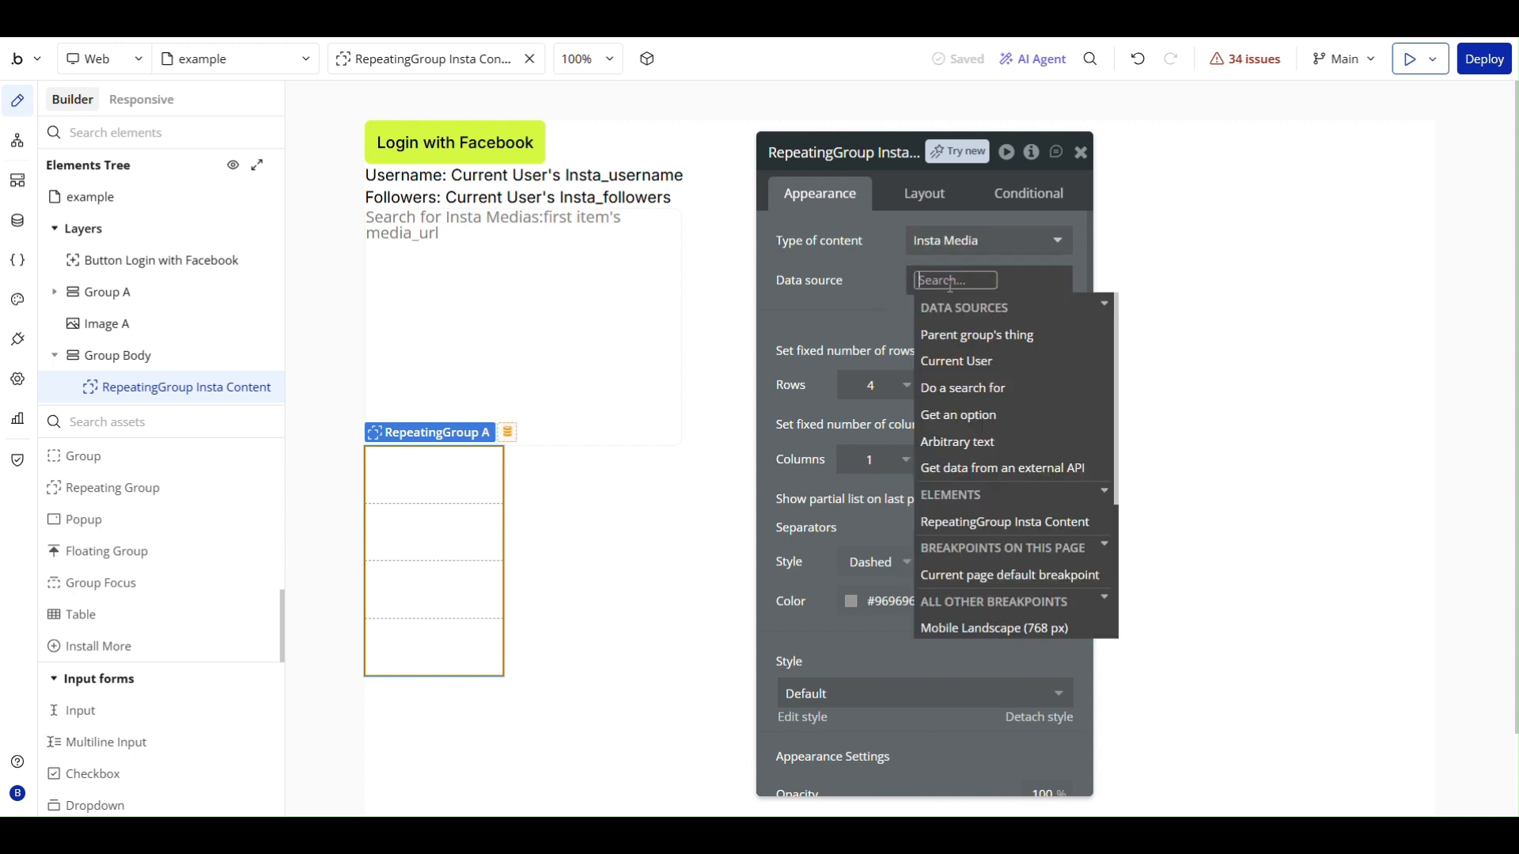
pyautogui.click(987, 391)
pyautogui.click(646, 201)
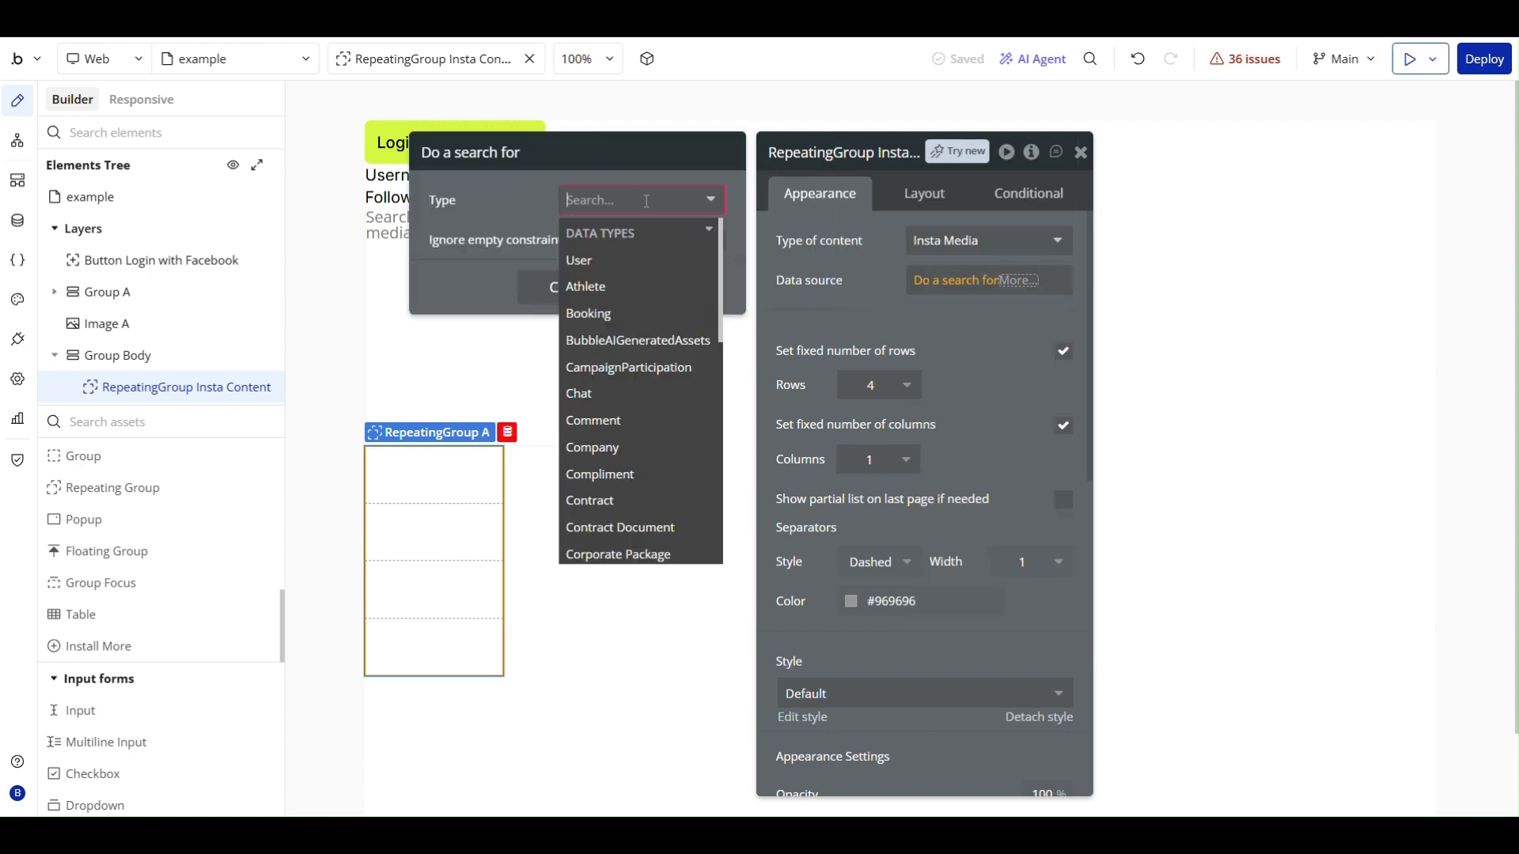
pyautogui.scroll(-6, 609, 364)
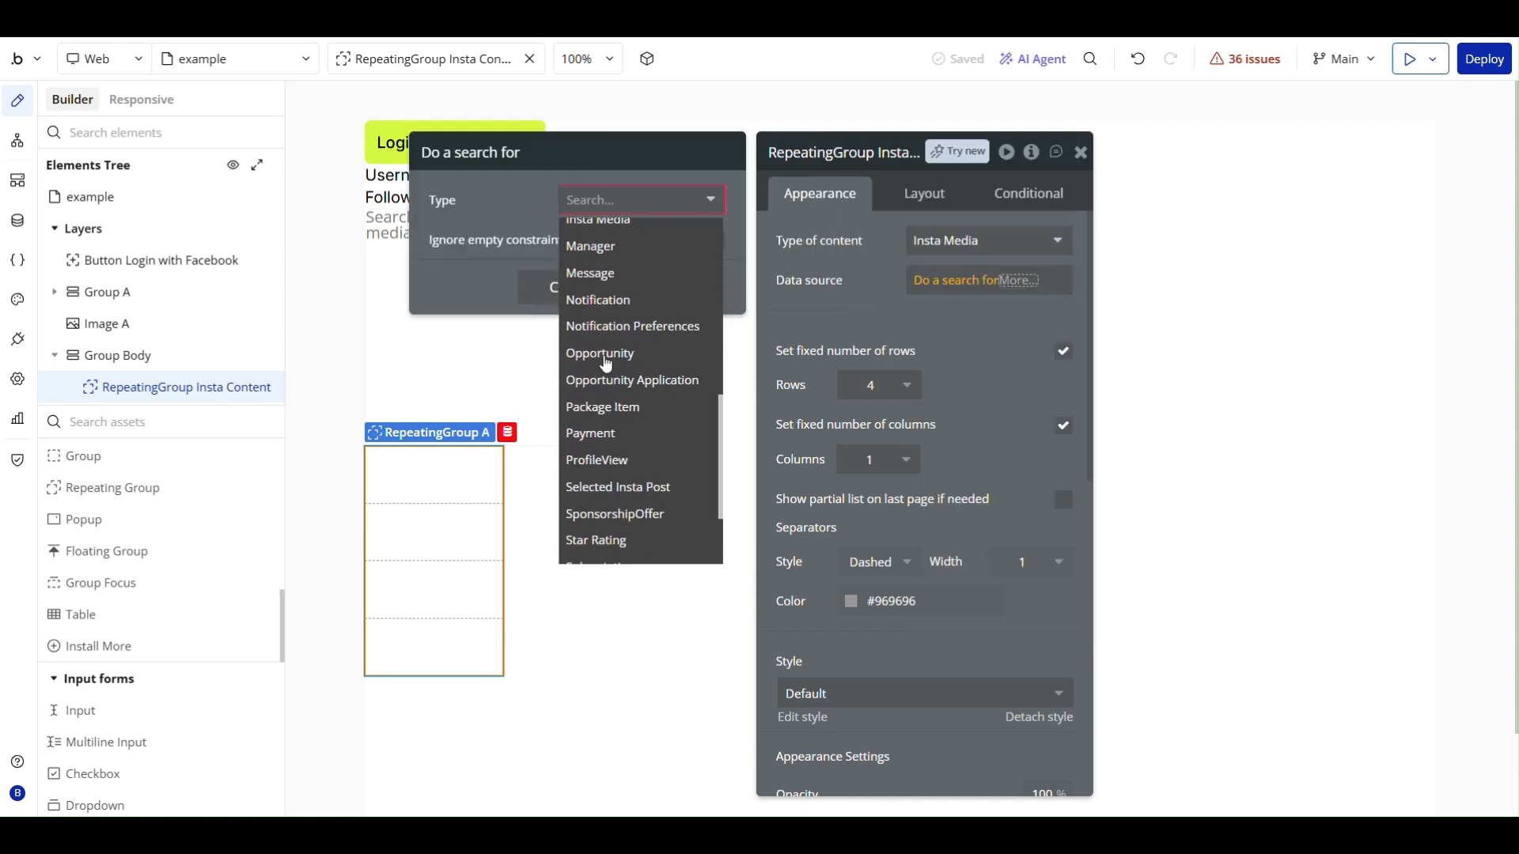
pyautogui.scroll(3, 615, 386)
pyautogui.click(630, 325)
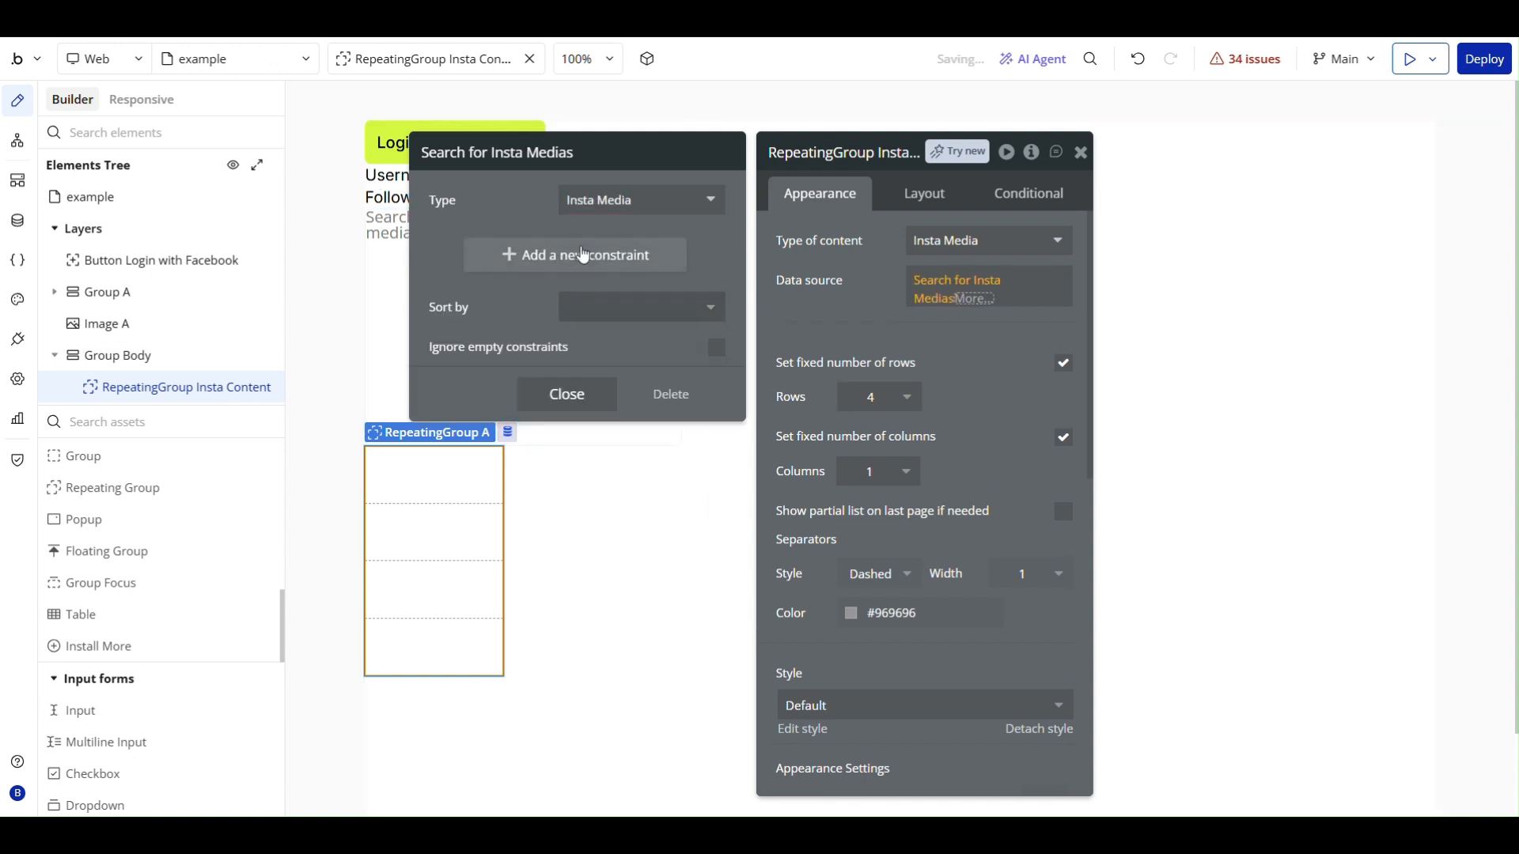
# - Constrain the Insta Media search to entries whose owner equals Current User
pyautogui.click(569, 260)
pyautogui.click(510, 261)
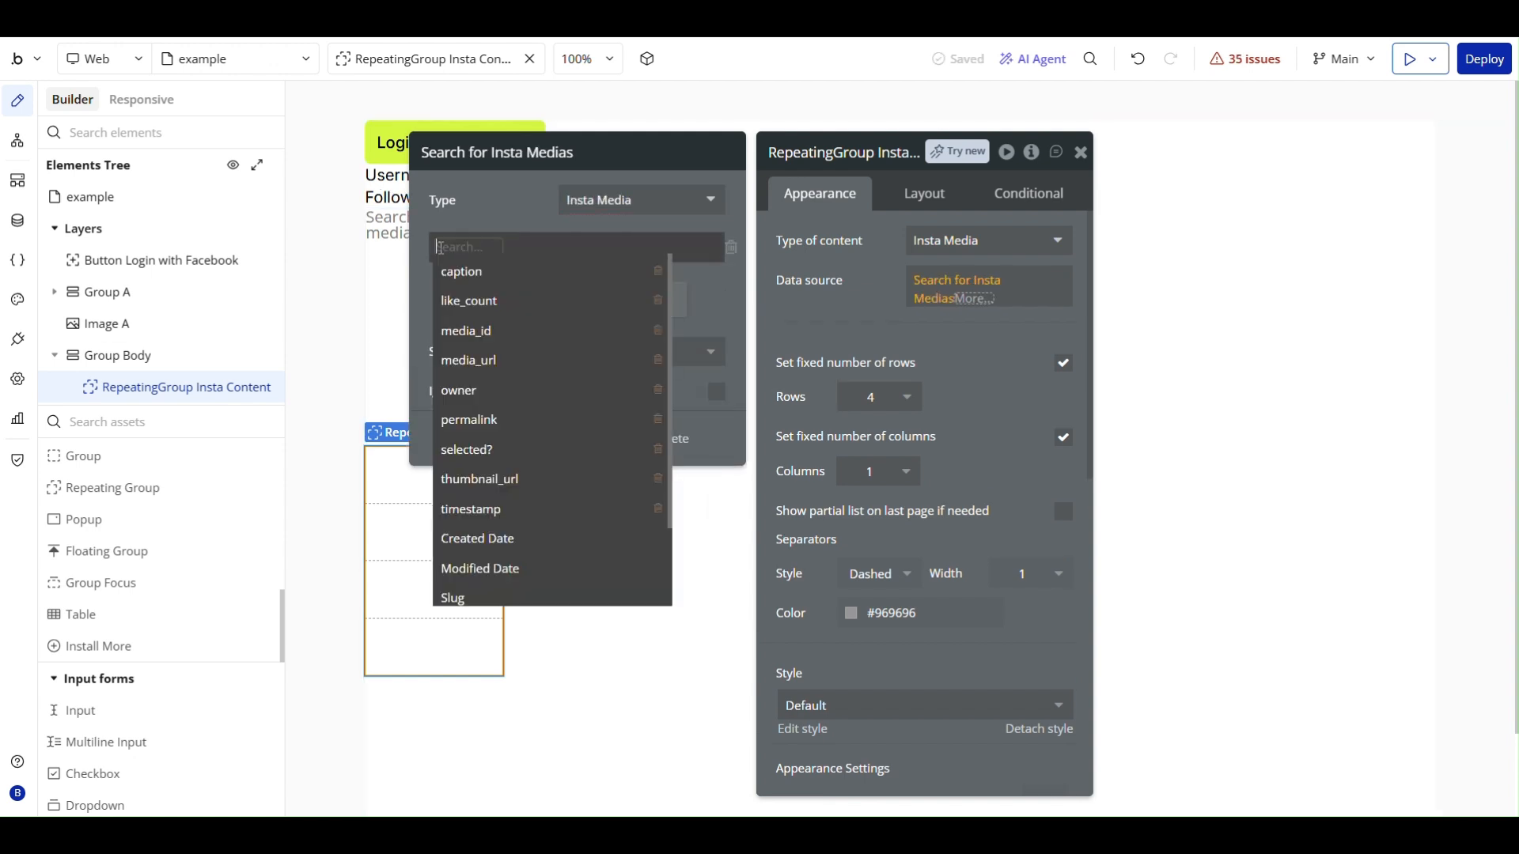
pyautogui.click(490, 378)
pyautogui.click(491, 248)
pyautogui.click(507, 269)
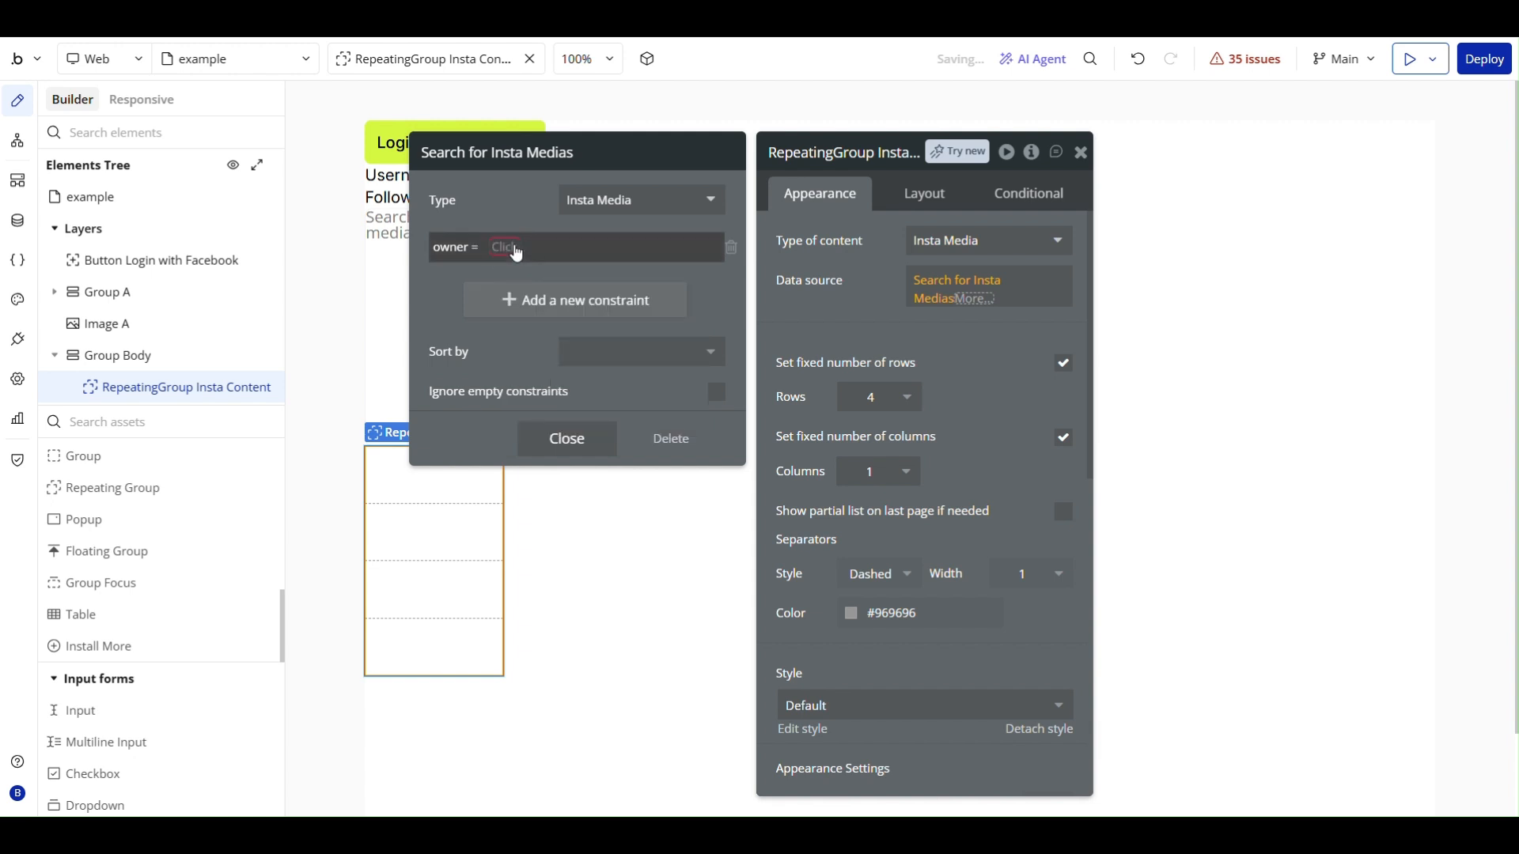
pyautogui.click(522, 247)
pyautogui.click(563, 328)
pyautogui.click(451, 286)
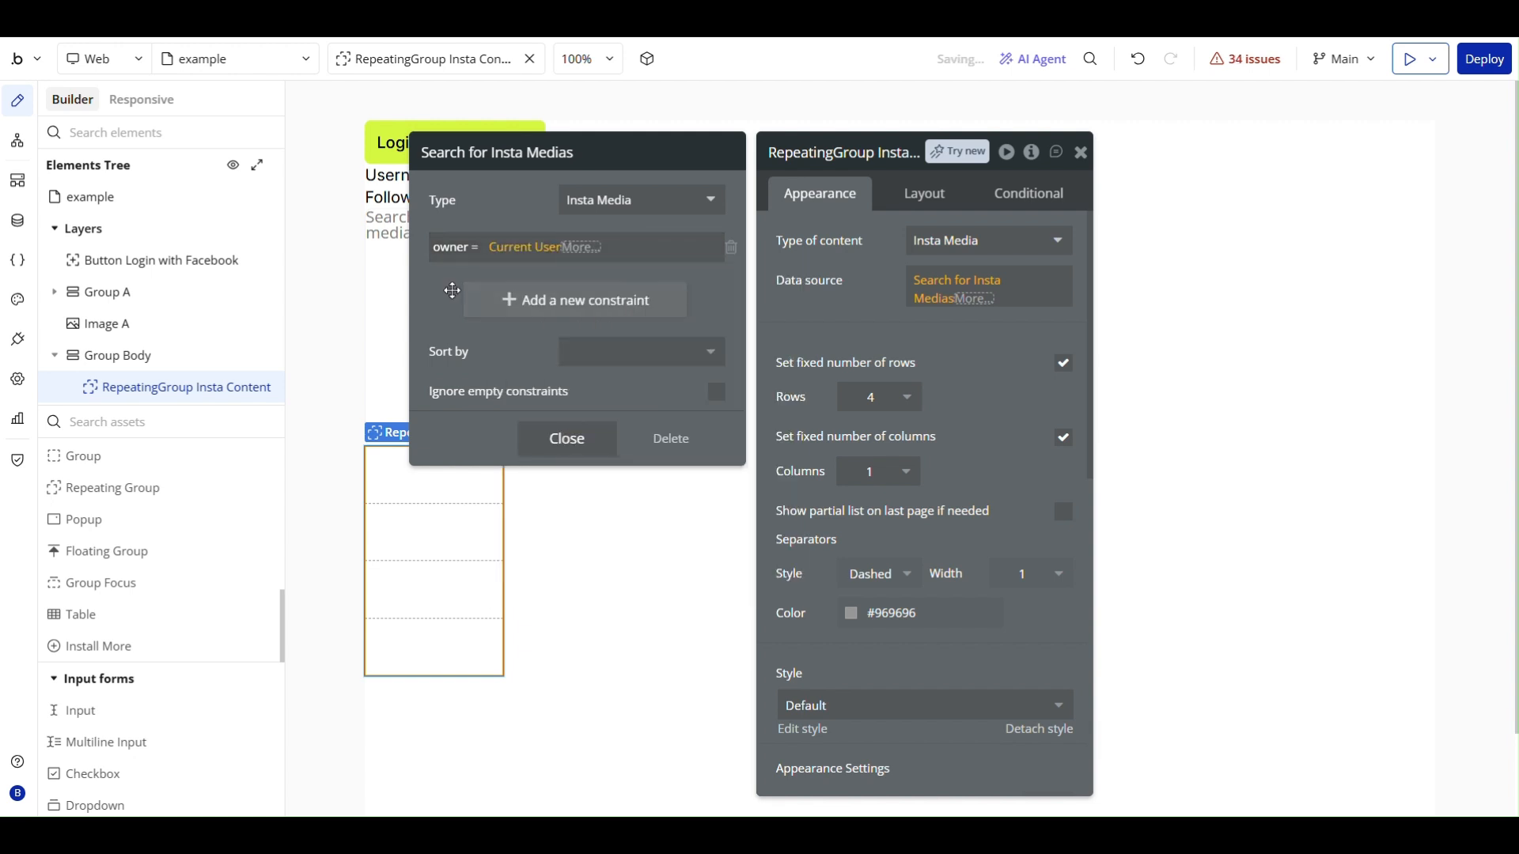
pyautogui.click(569, 433)
pyautogui.click(831, 318)
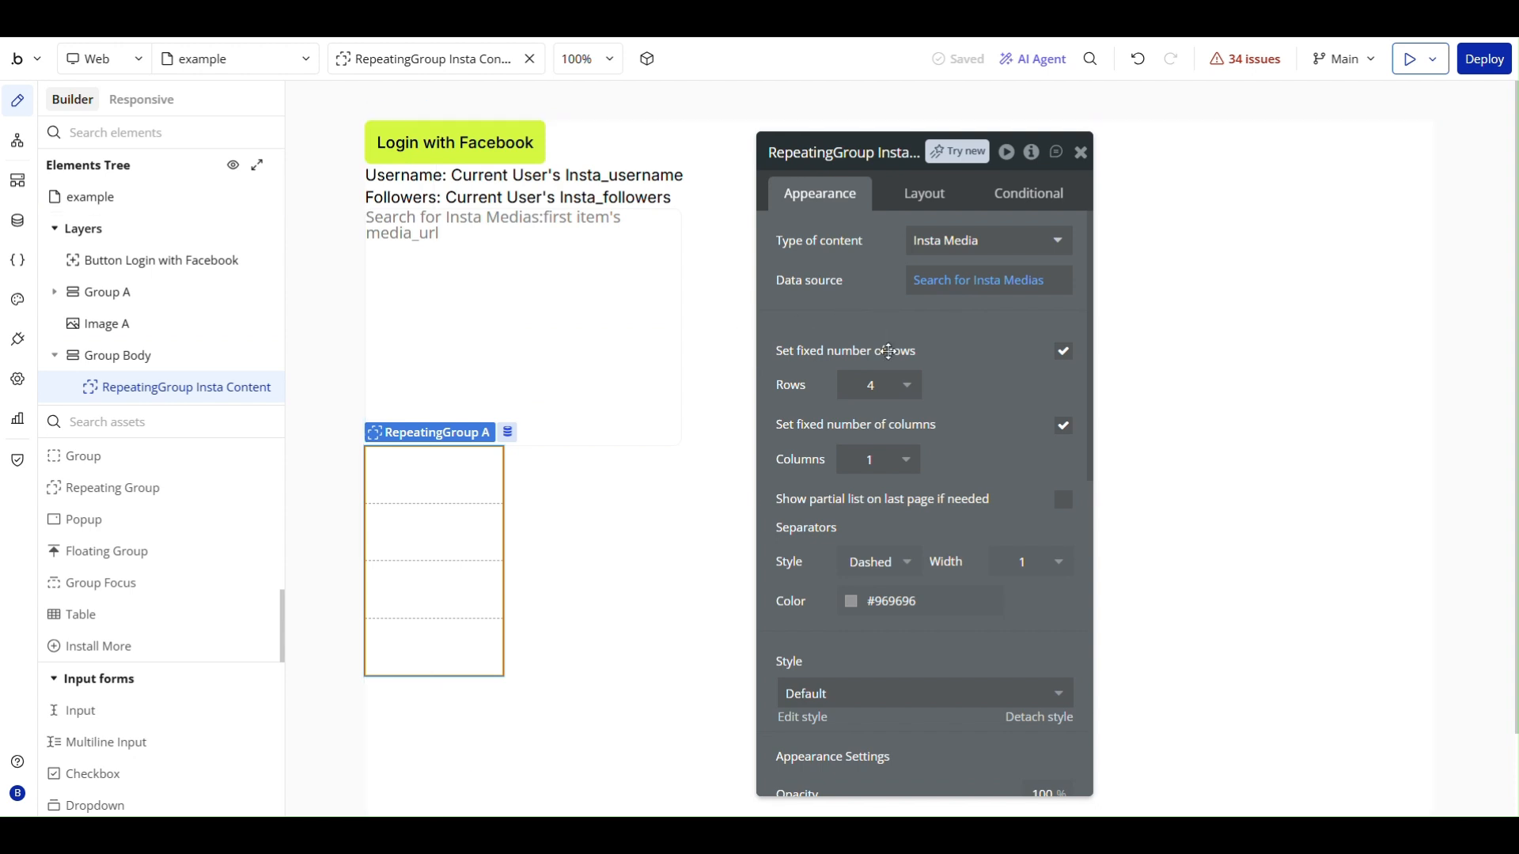
# - Make the repeating group's separators solid and set their color to #EDEFF2
pyautogui.scroll(-1, 919, 438)
pyautogui.click(907, 465)
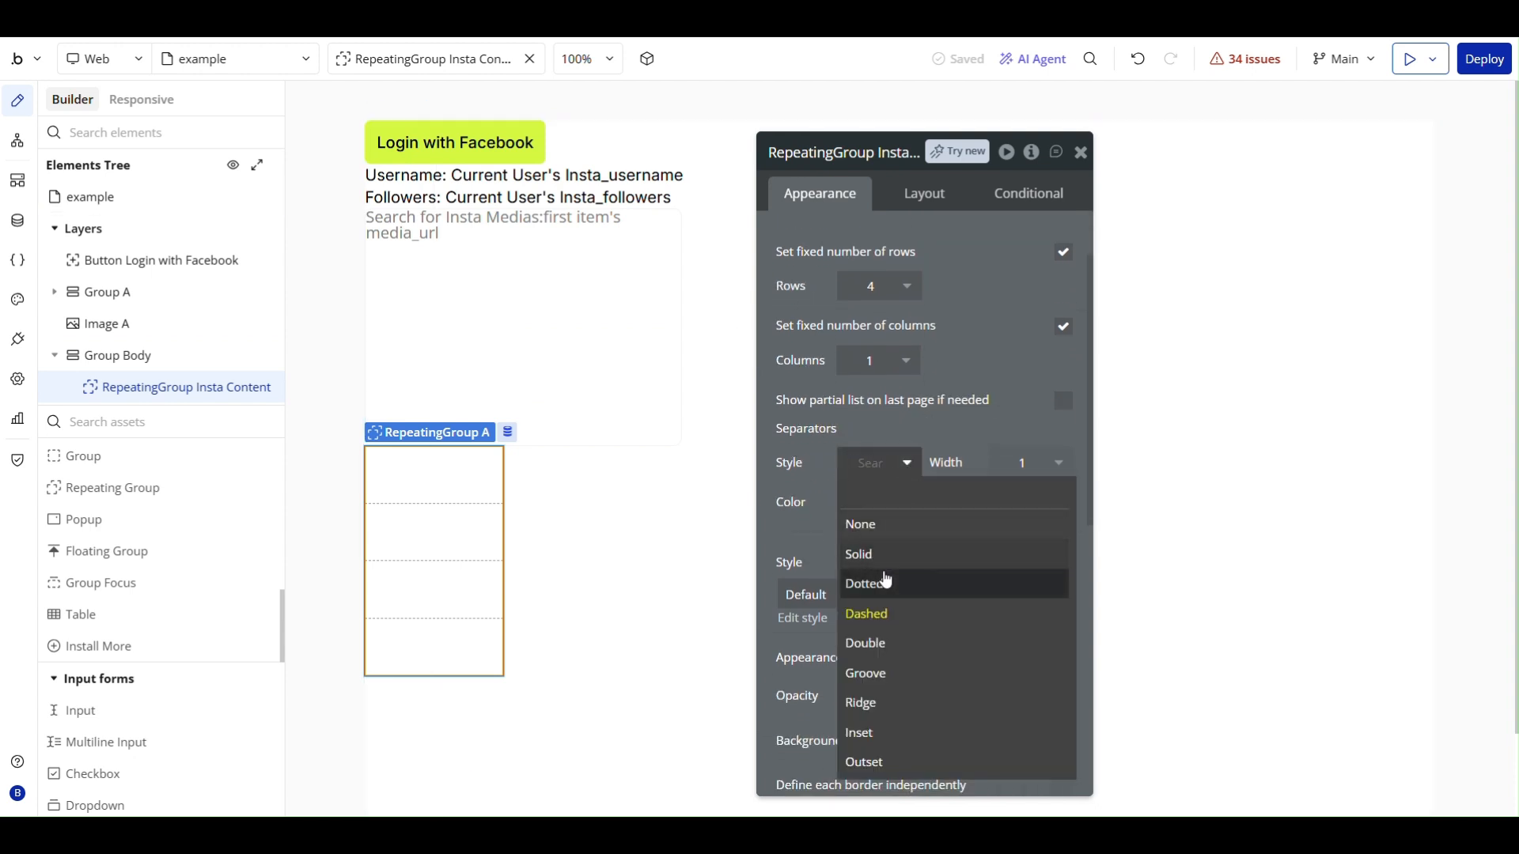
pyautogui.click(891, 548)
pyautogui.click(891, 503)
pyautogui.write('E')
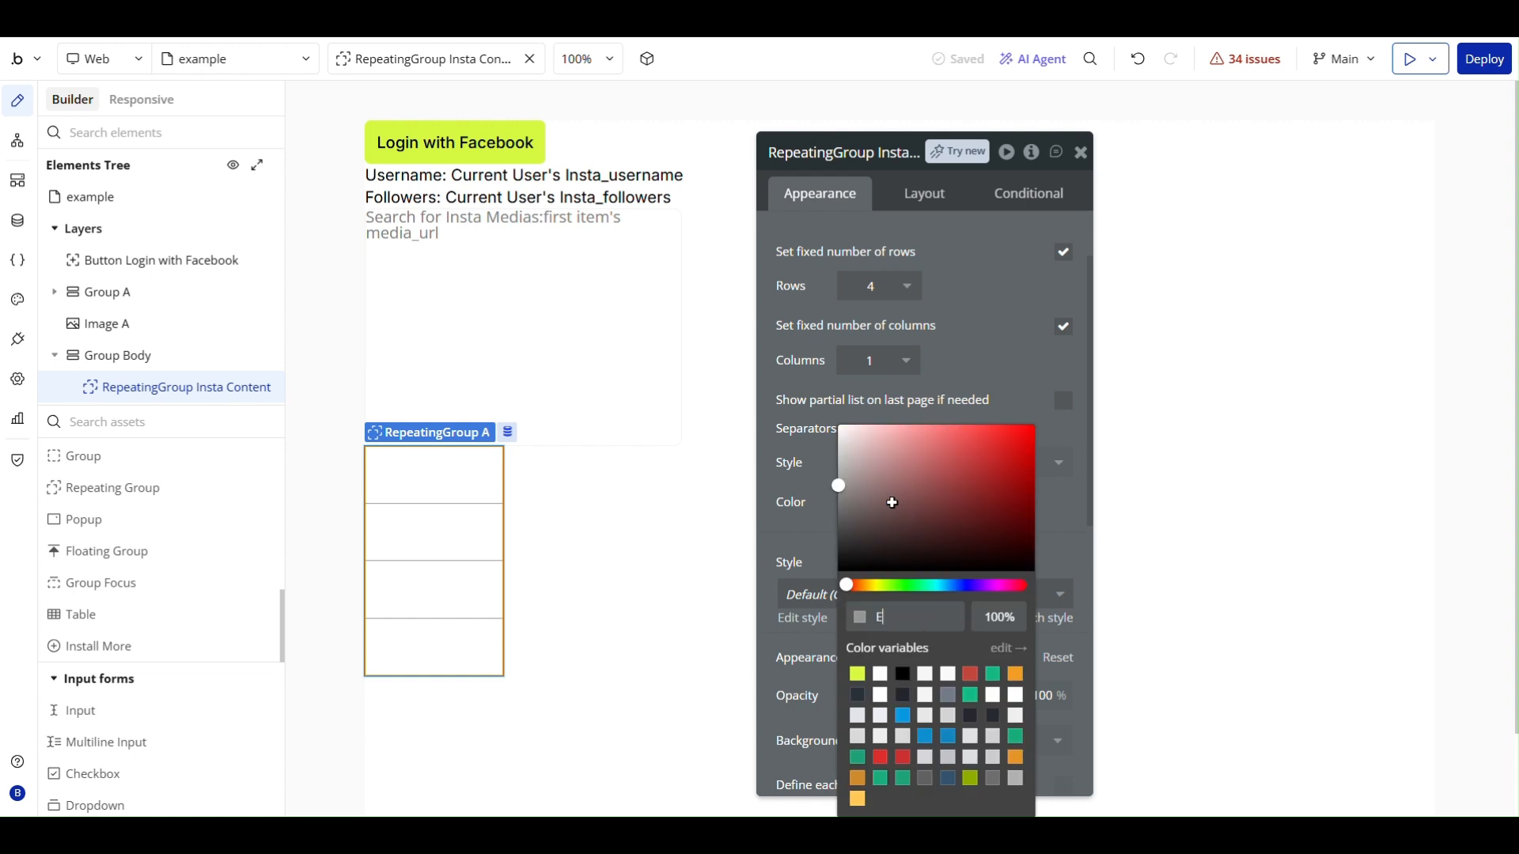
pyautogui.write('DEFF2')
pyautogui.press('Return')
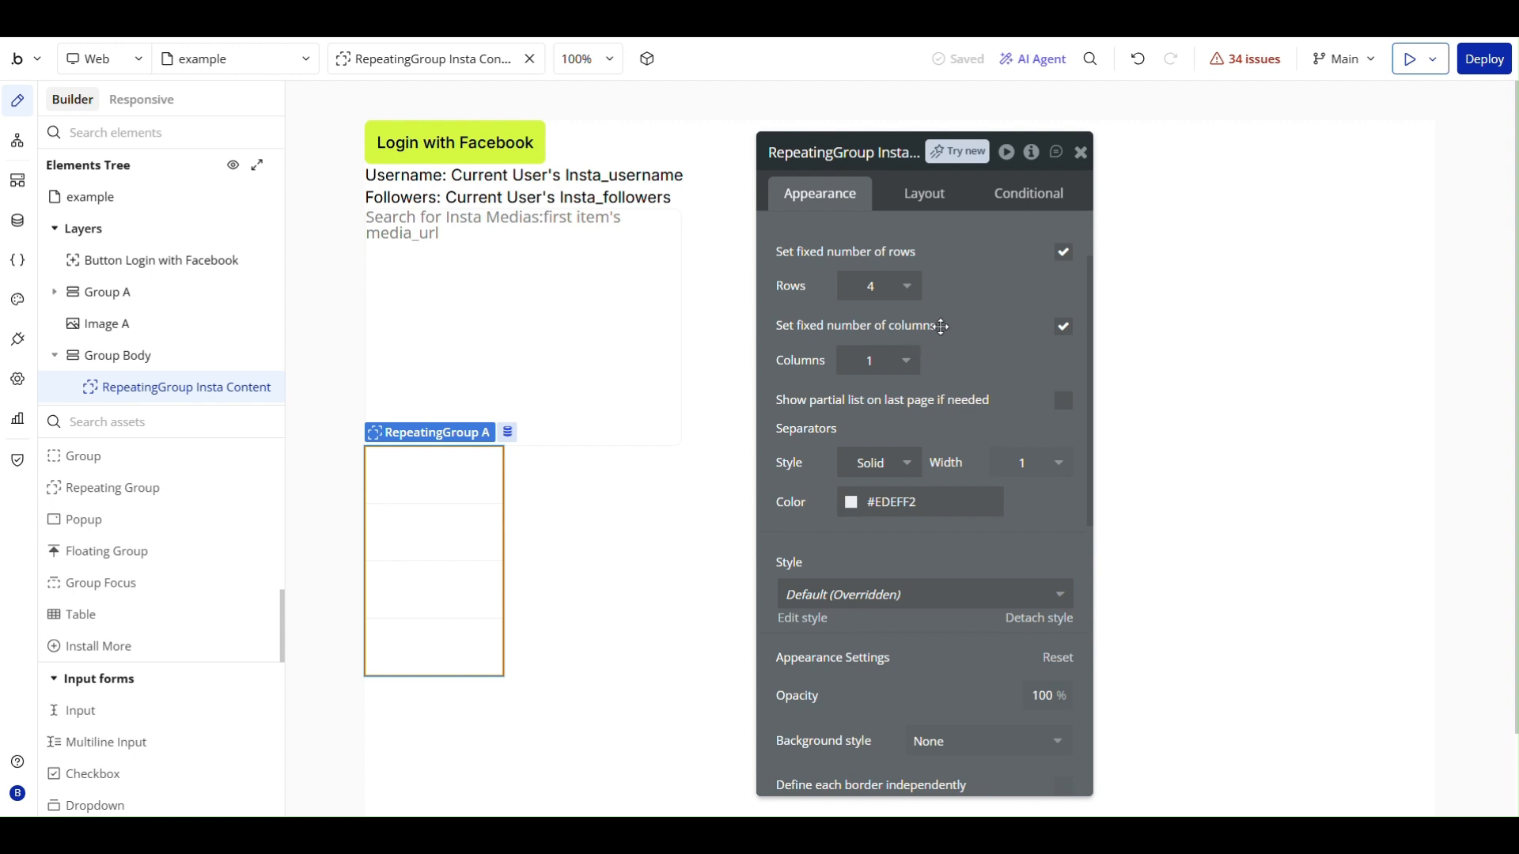
# - Set the repeating group to a fixed grid of 1 row and 3 columns
pyautogui.click(881, 288)
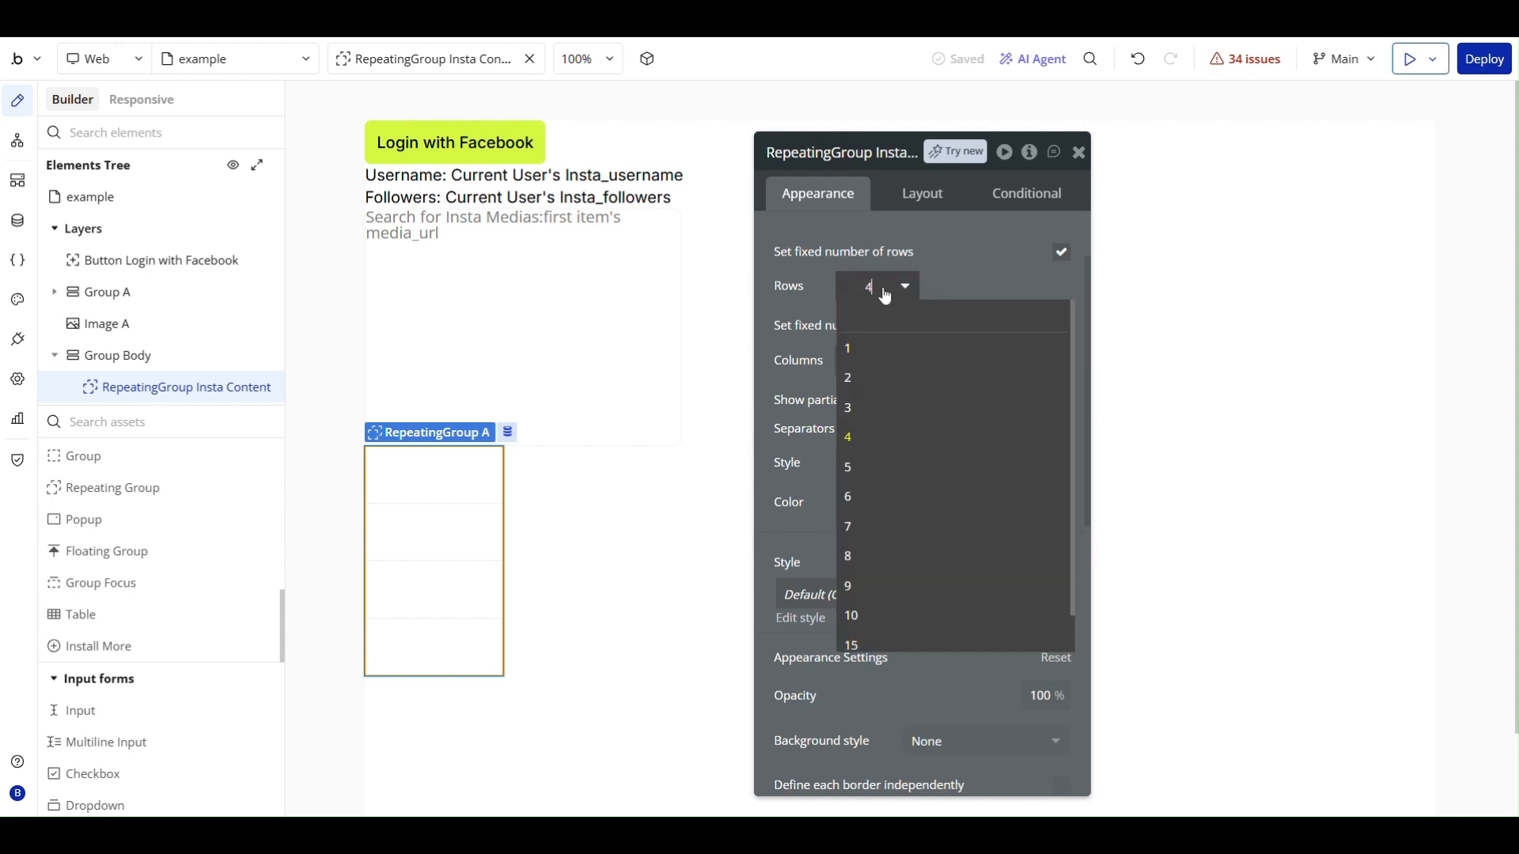
pyautogui.click(862, 348)
pyautogui.click(885, 360)
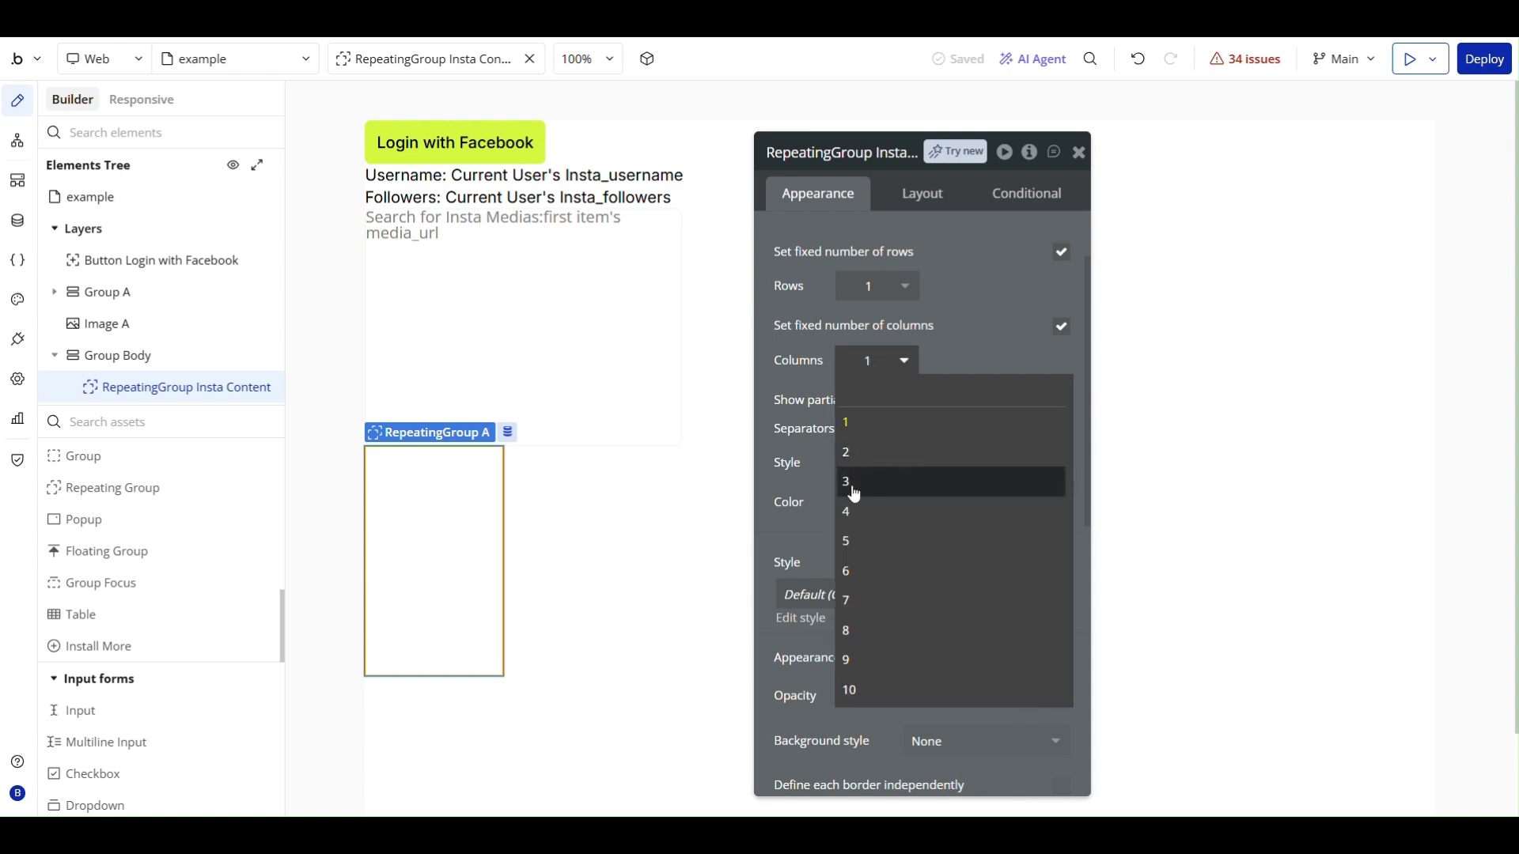
pyautogui.click(855, 485)
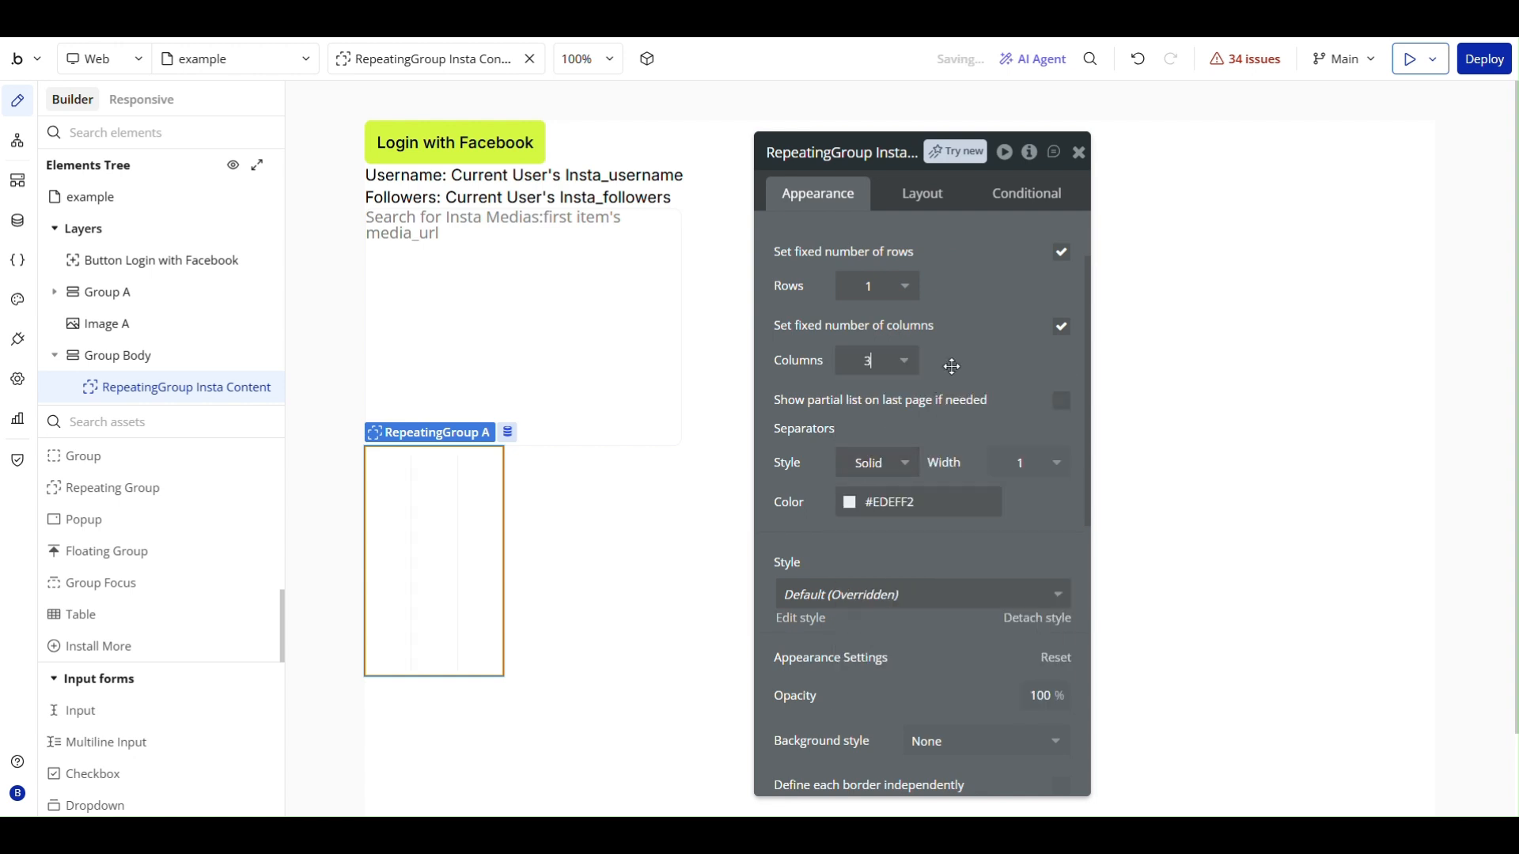
# - Set the repeating group's minimum width to 0 px and turn off fitting its width to content
pyautogui.click(917, 195)
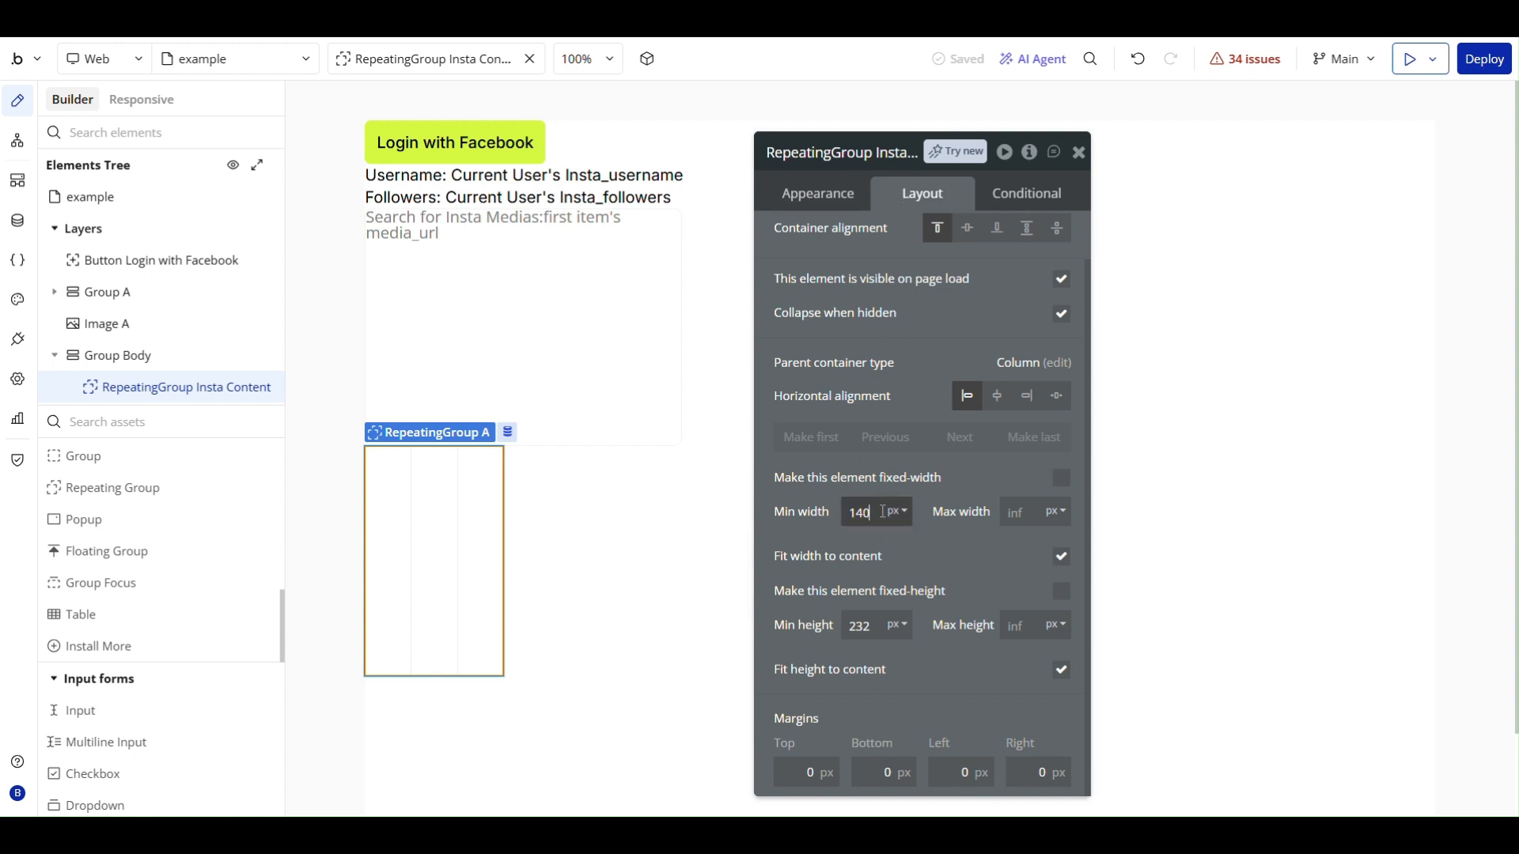
pyautogui.moveTo(882, 512); pyautogui.dragTo(820, 513)
pyautogui.write('0')
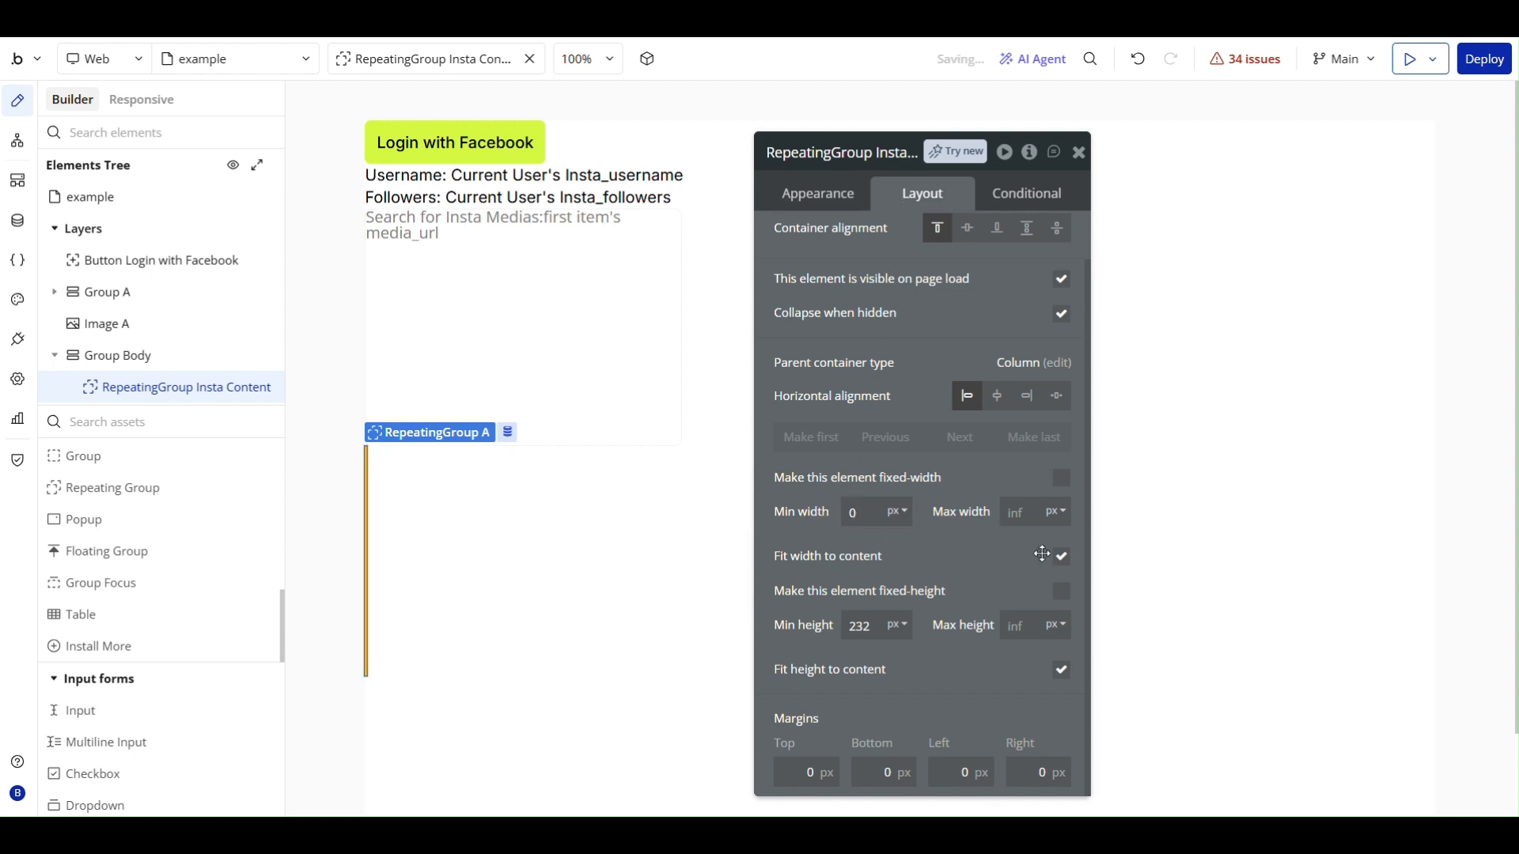
pyautogui.click(1061, 558)
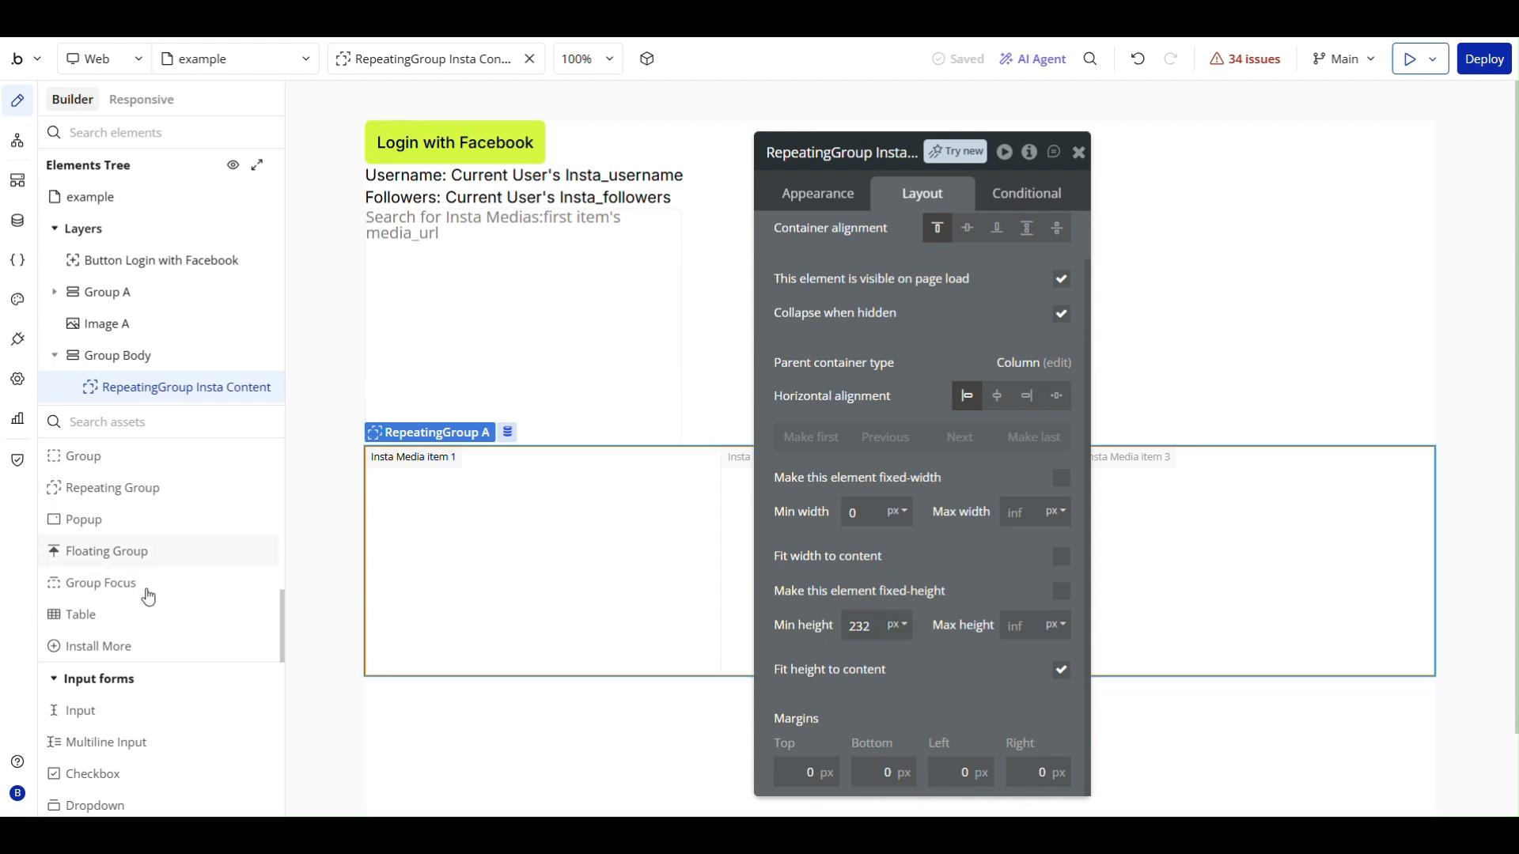
# - Add a group inside the repeating group's first cell and name it Group Instagram Content
pyautogui.scroll(1, 148, 618)
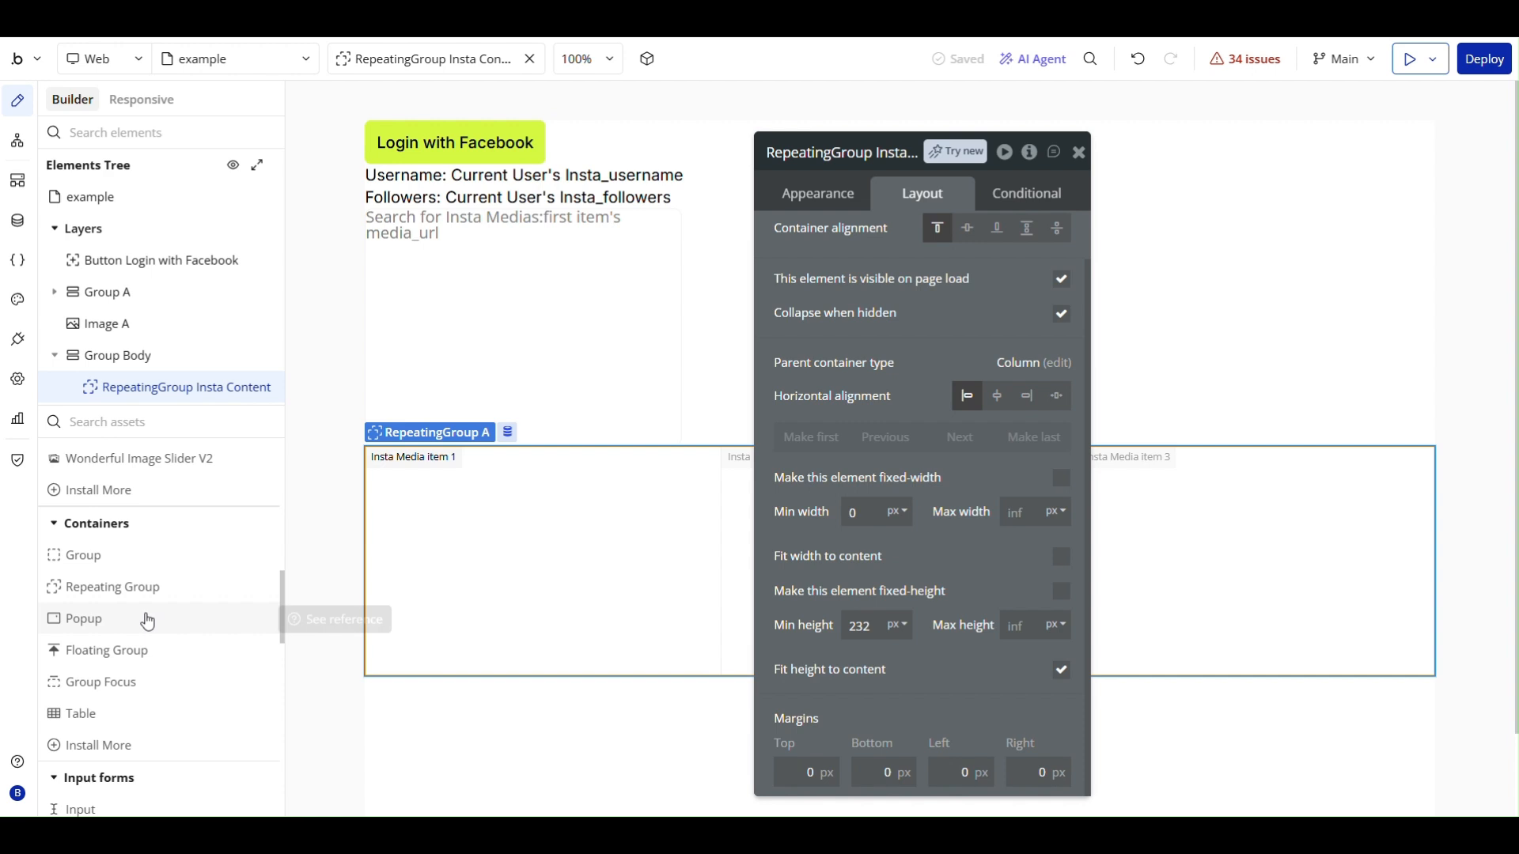
pyautogui.click(143, 558)
pyautogui.click(419, 488)
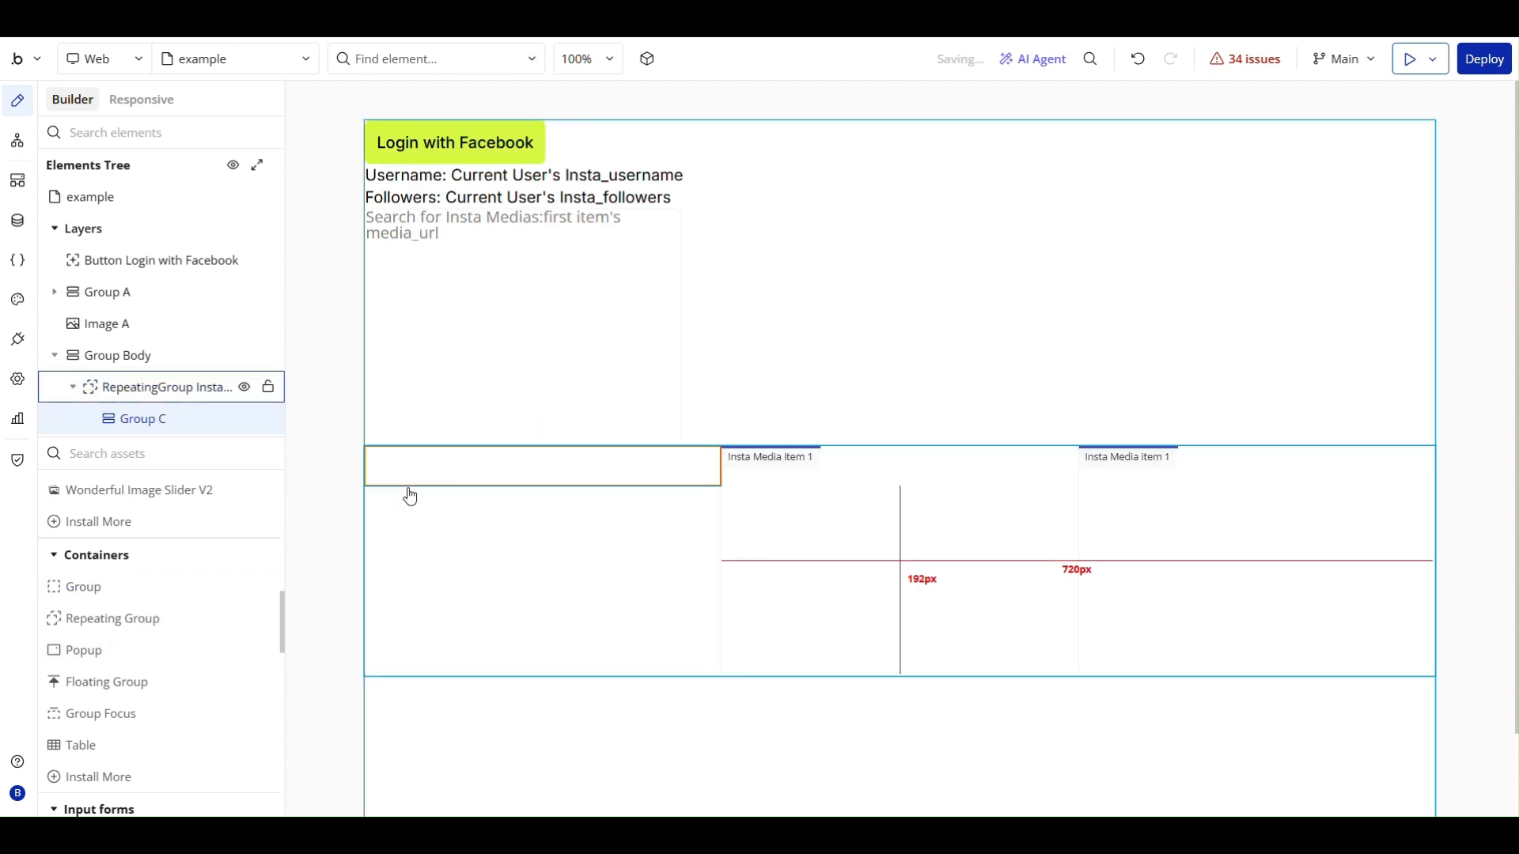
pyautogui.click(855, 150)
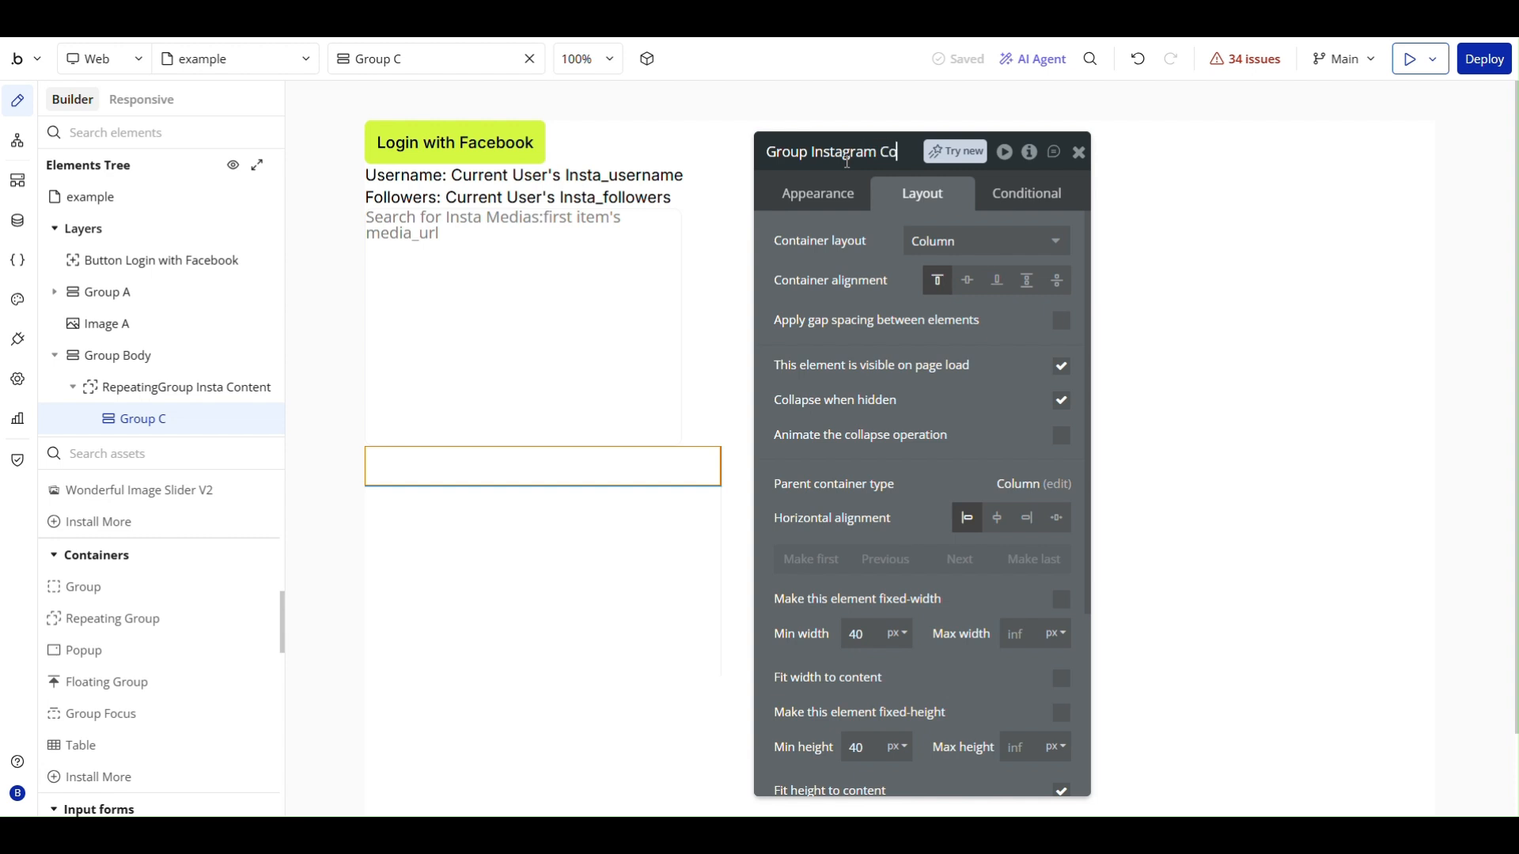
pyautogui.write('ntent')
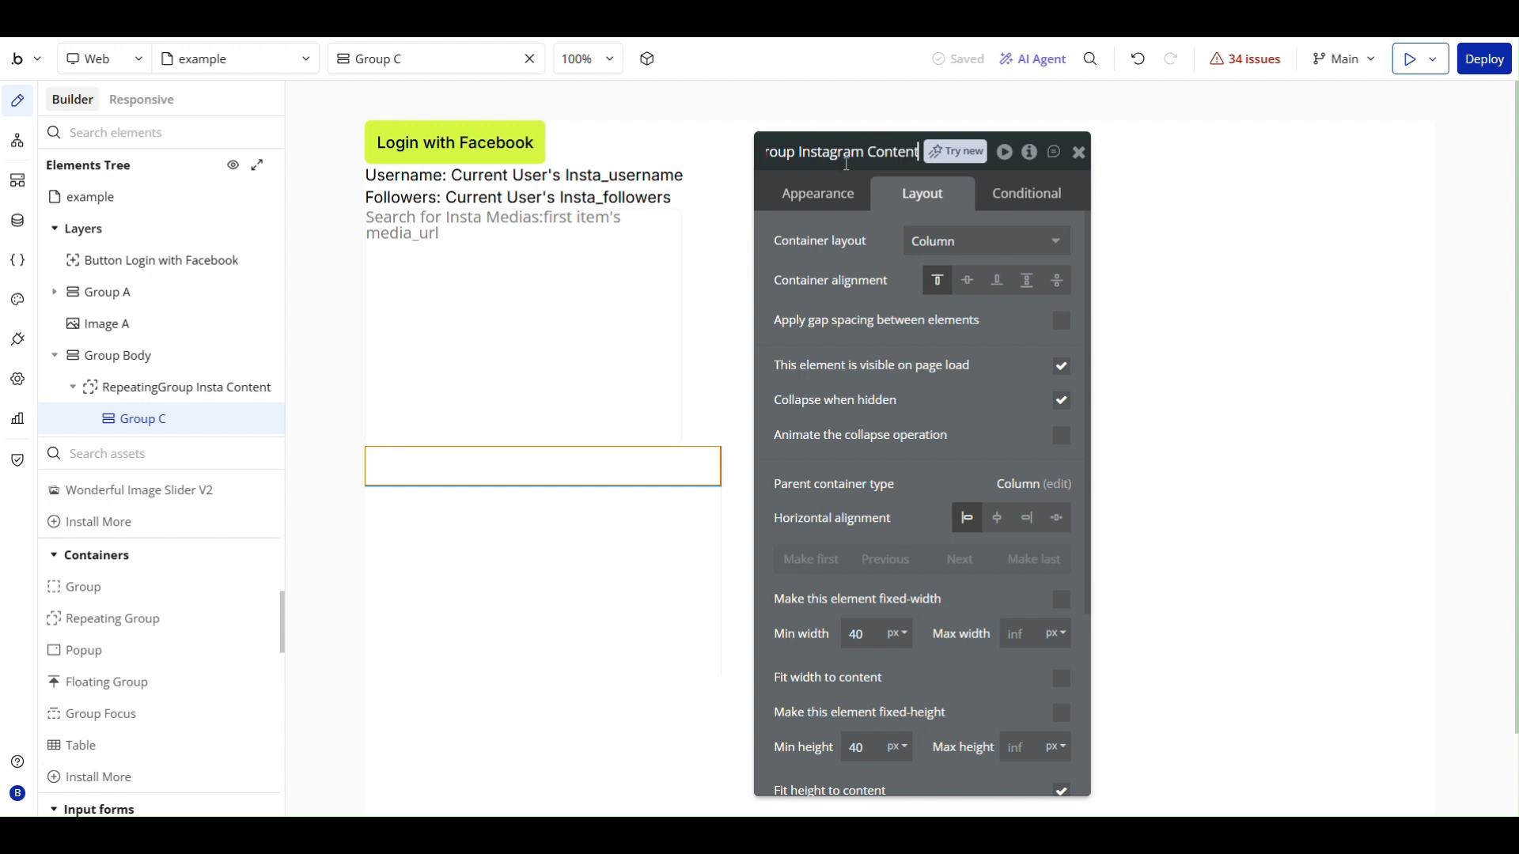
pyautogui.press('Return')
# - Set the type of content of Group Instagram Content to Insta Media
pyautogui.scroll(-3, 917, 474)
pyautogui.click(817, 193)
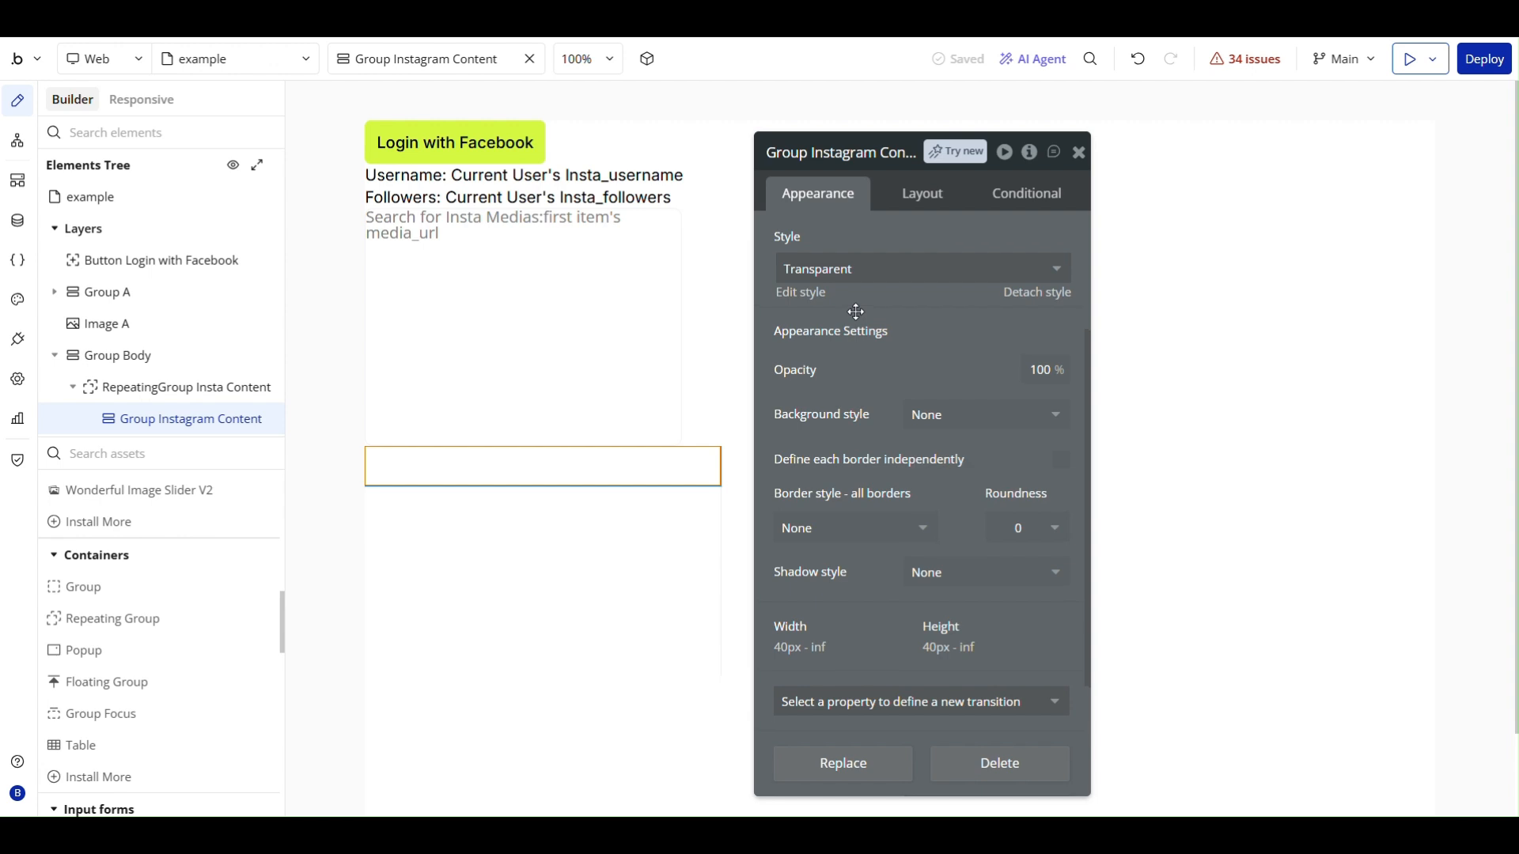
pyautogui.scroll(3, 856, 312)
pyautogui.click(931, 238)
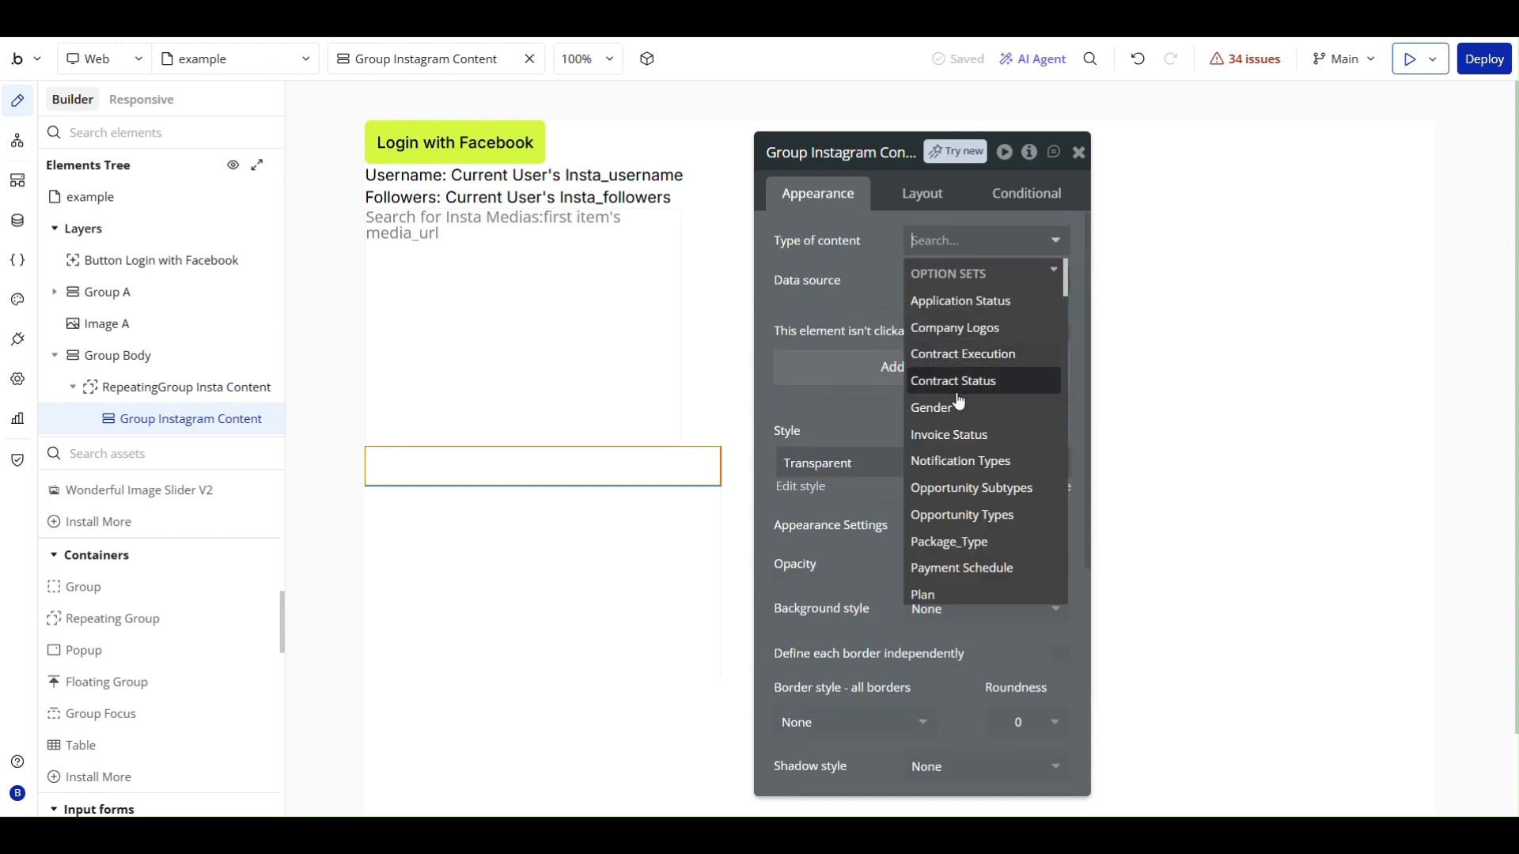
pyautogui.scroll(-8, 958, 391)
pyautogui.scroll(2, 958, 402)
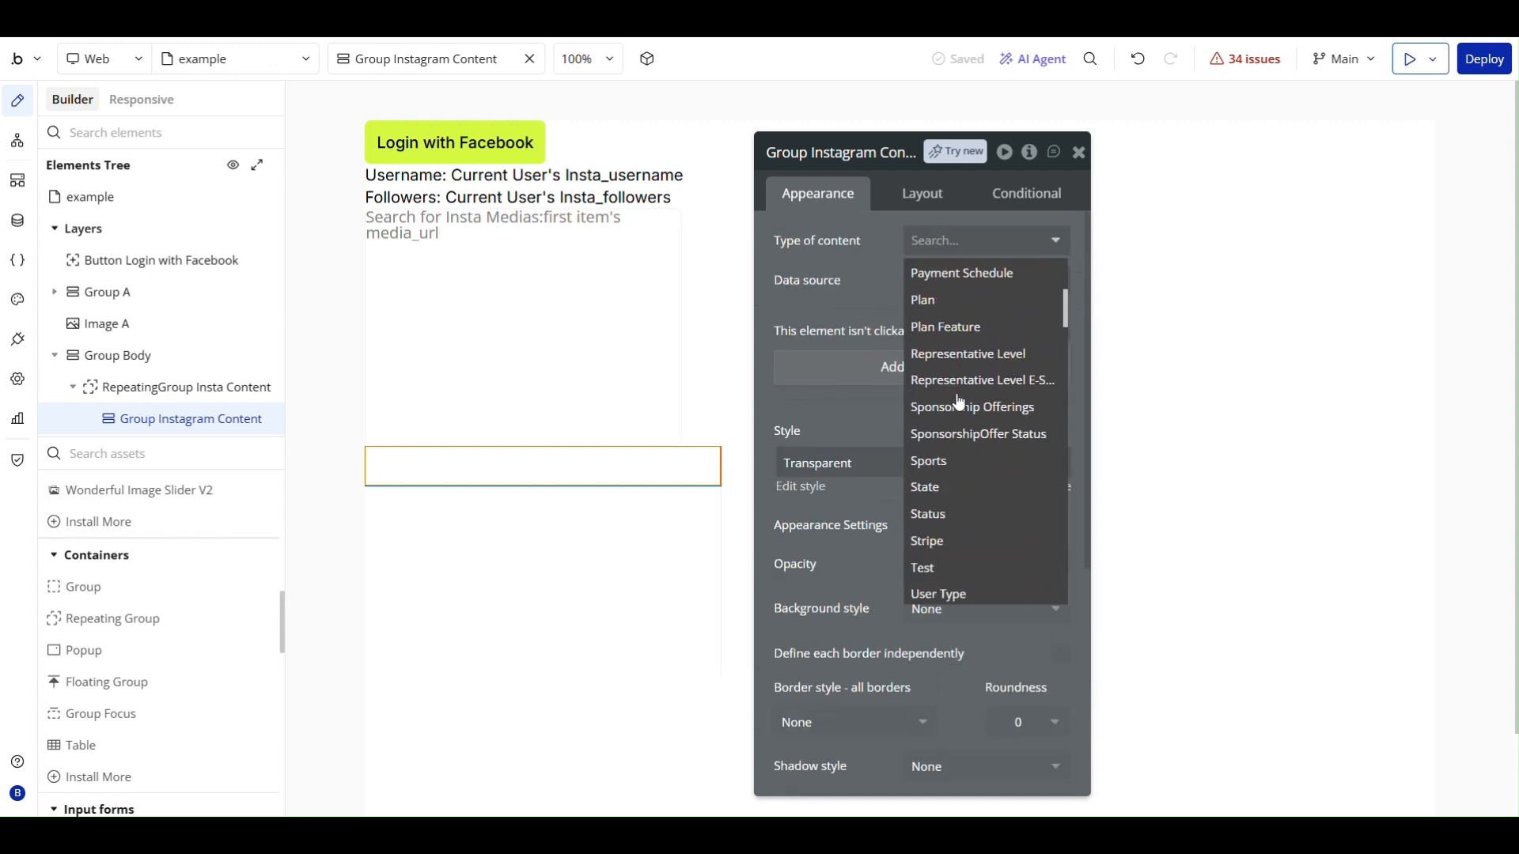
pyautogui.scroll(-9, 959, 402)
pyautogui.scroll(-3, 958, 402)
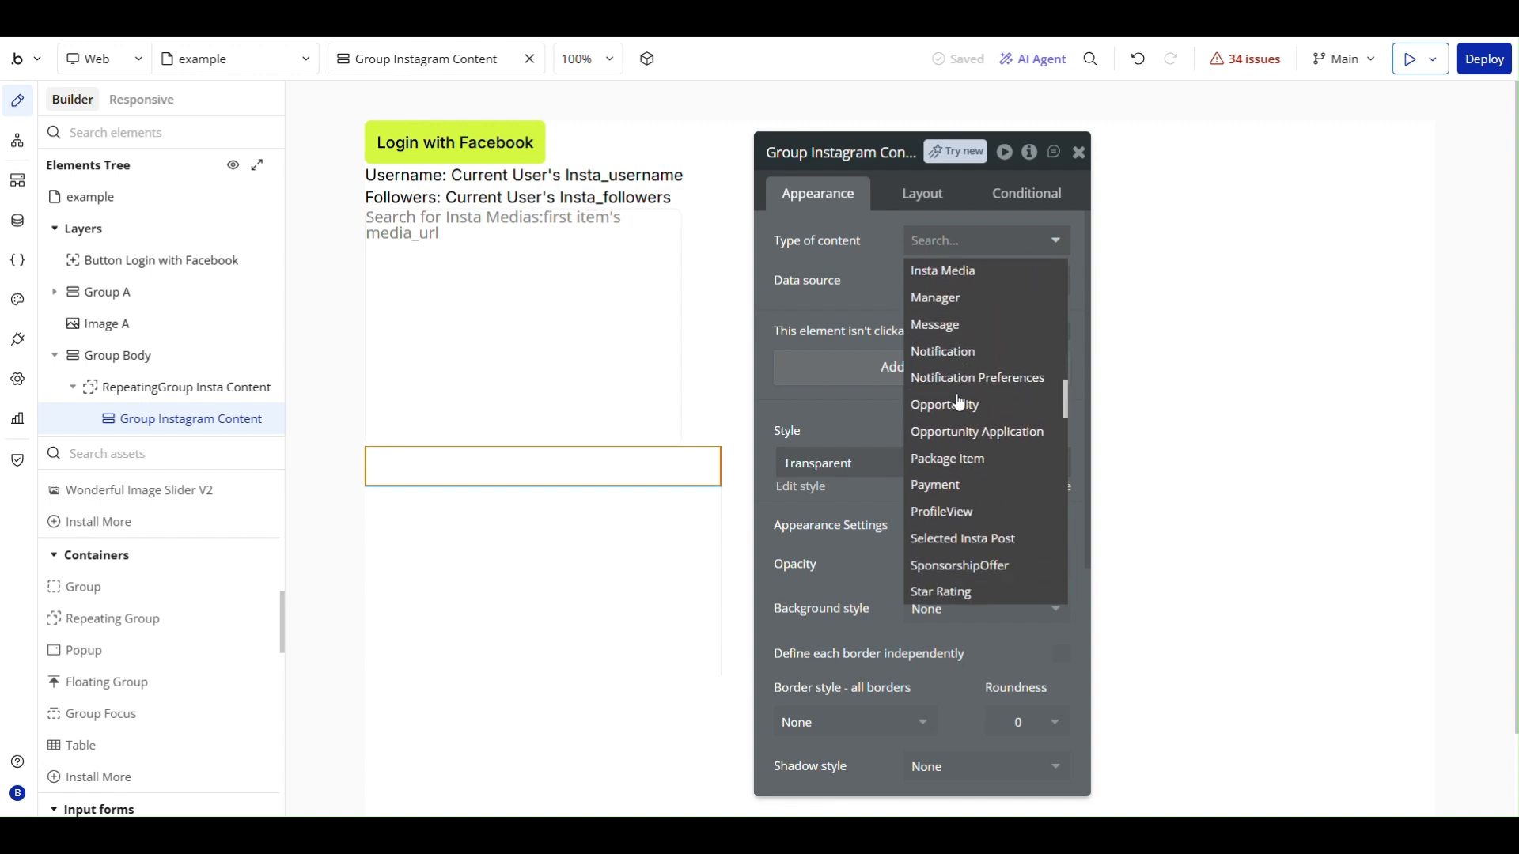
pyautogui.scroll(1, 958, 400)
pyautogui.click(957, 307)
# - Set the data source of Group Instagram Content to Current cell's Insta Media and close its properties
pyautogui.click(922, 290)
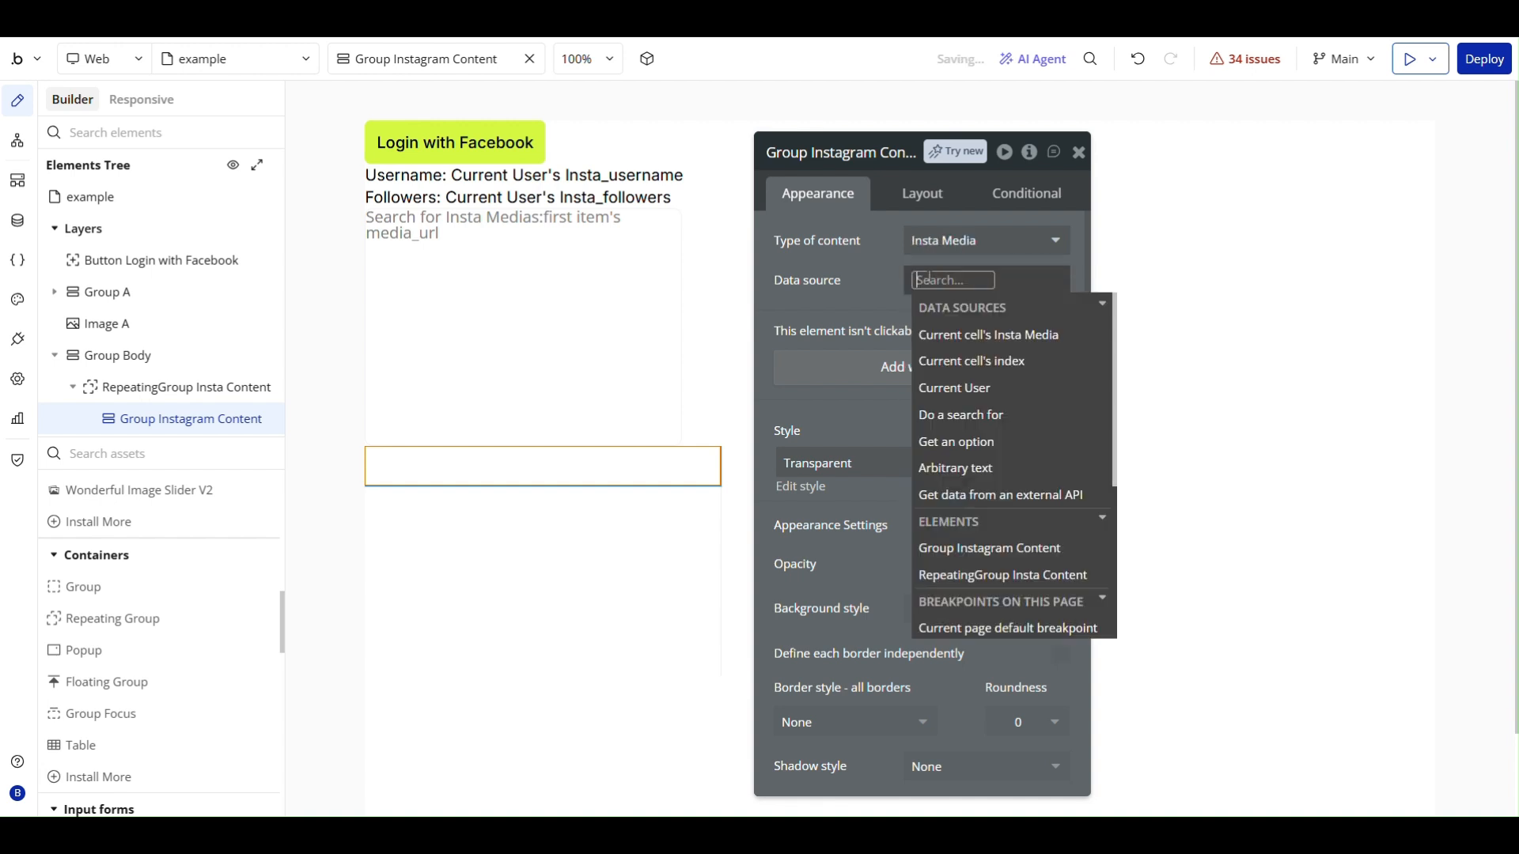
pyautogui.click(980, 332)
pyautogui.click(855, 292)
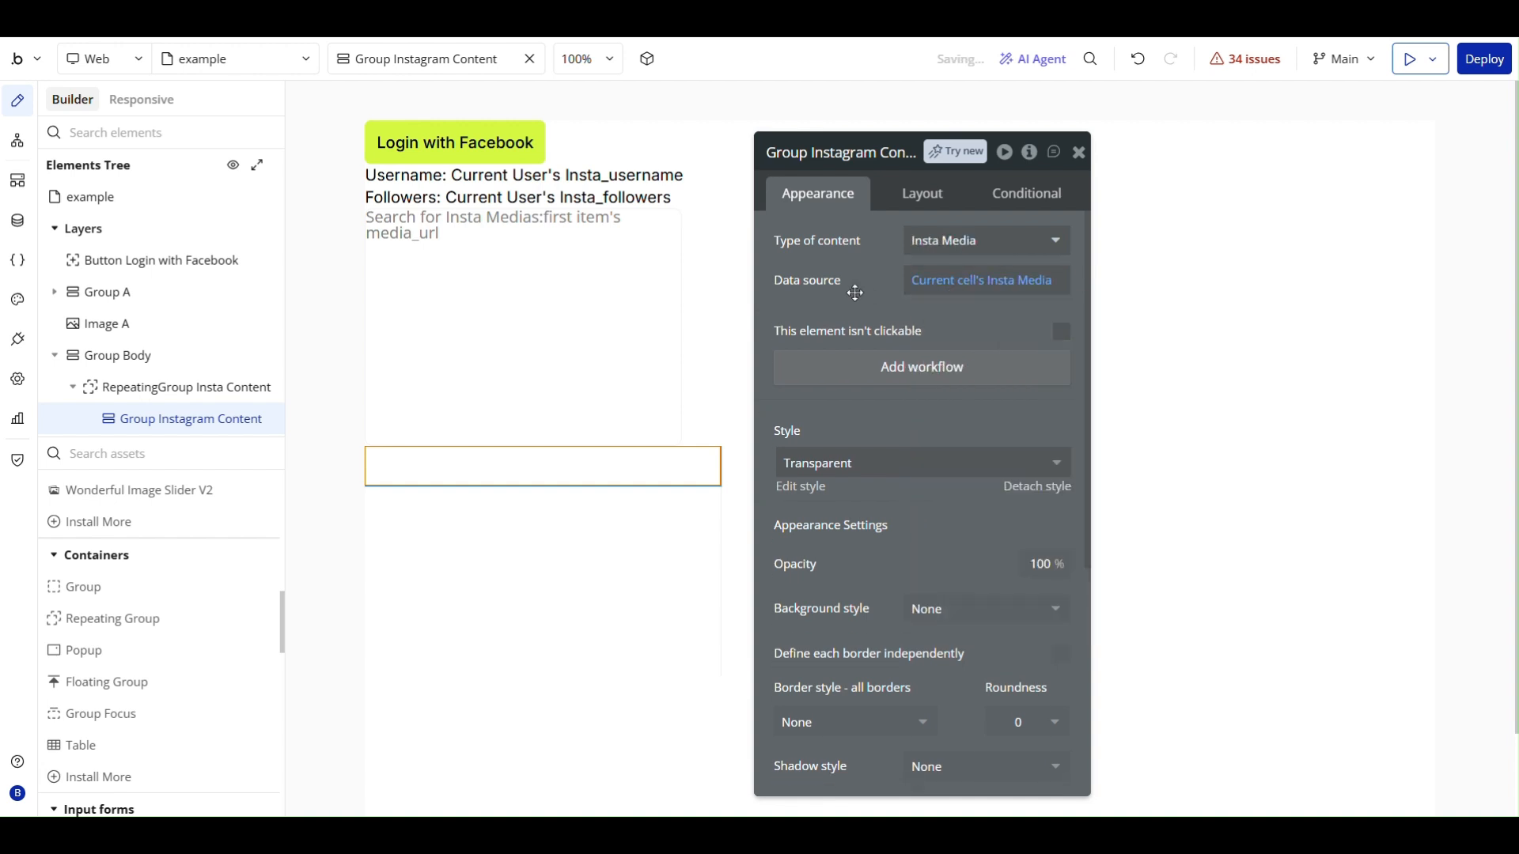
pyautogui.click(1079, 155)
# - Turn off fitting height to content for Group Instagram Content
pyautogui.scroll(-3, 428, 519)
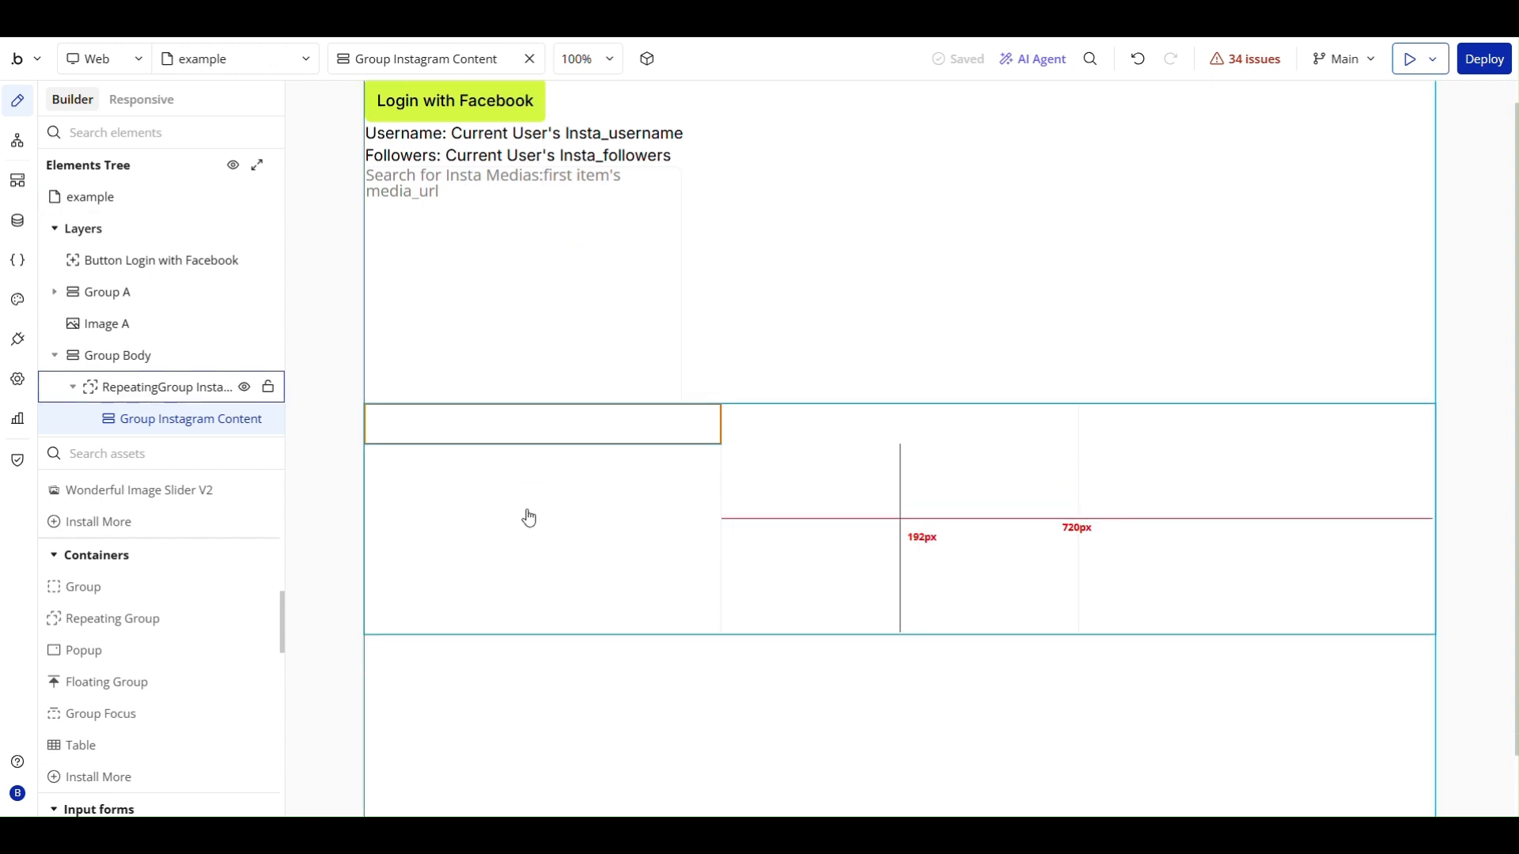
pyautogui.doubleClick(488, 359)
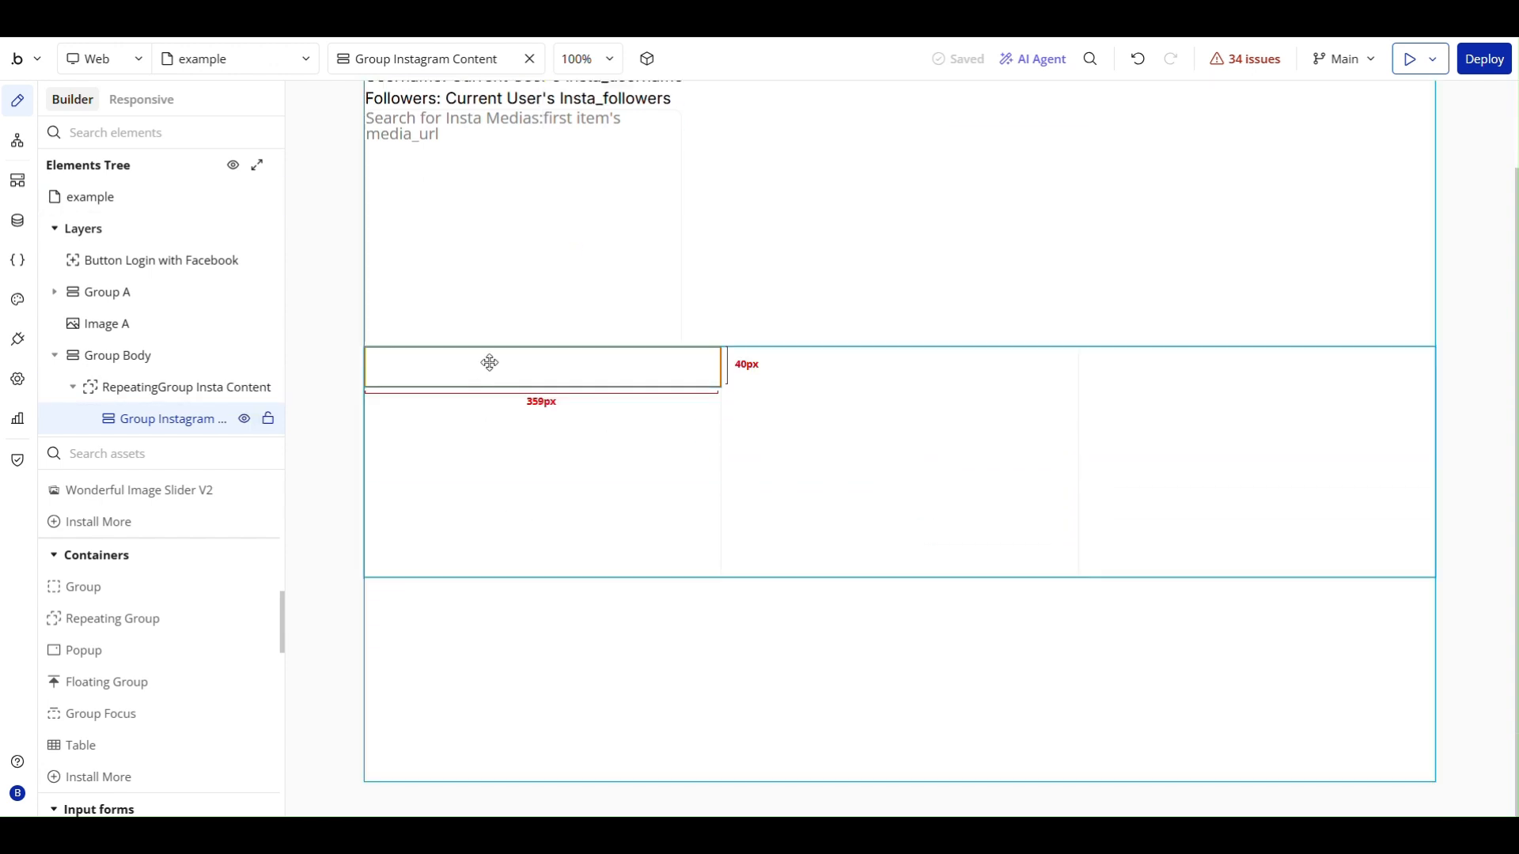
pyautogui.click(917, 195)
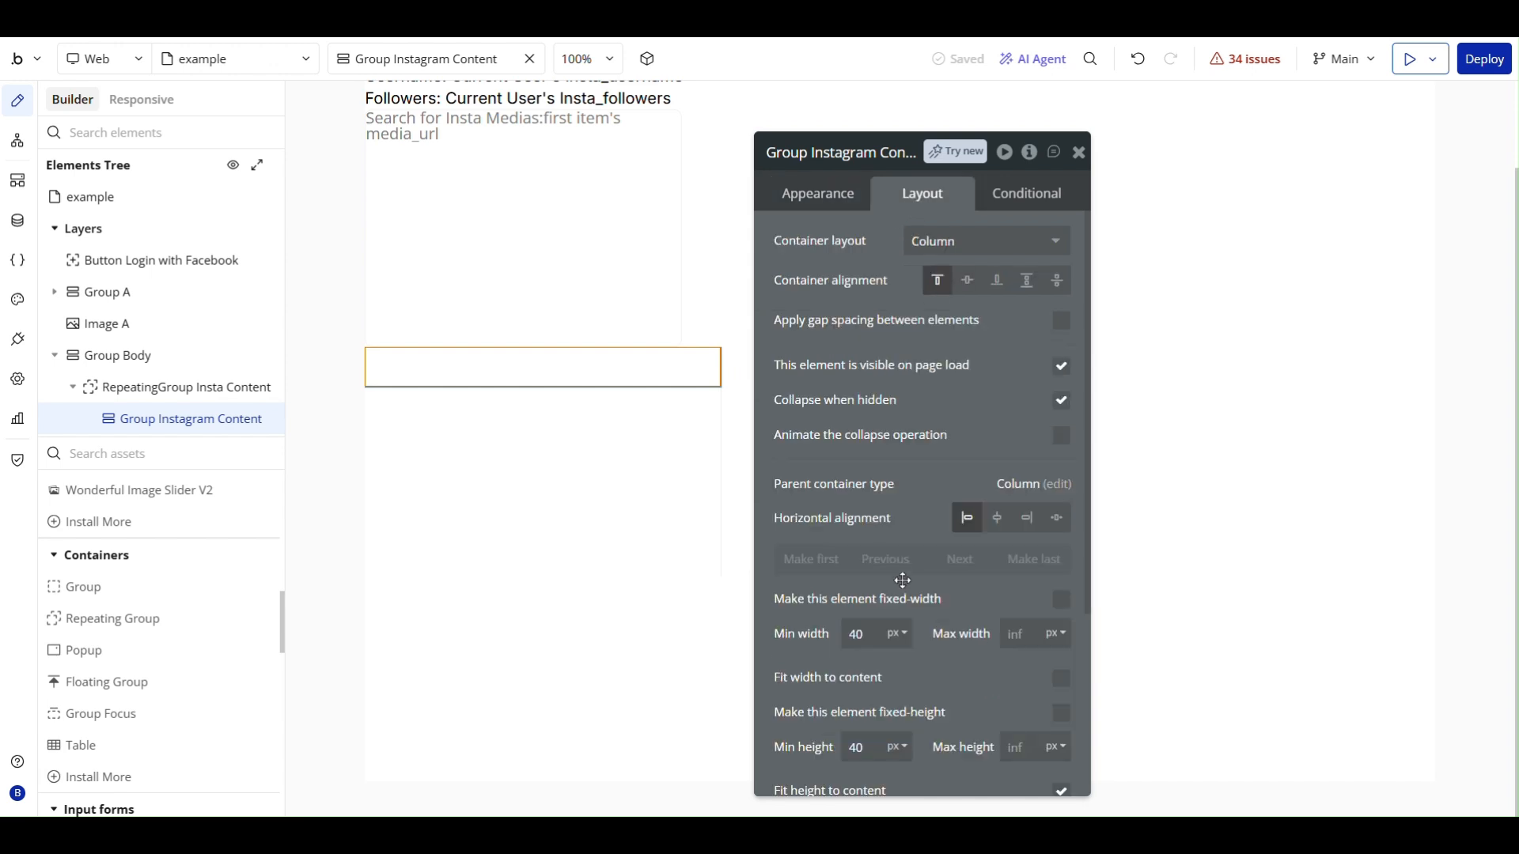
pyautogui.scroll(-3, 968, 594)
pyautogui.click(1061, 594)
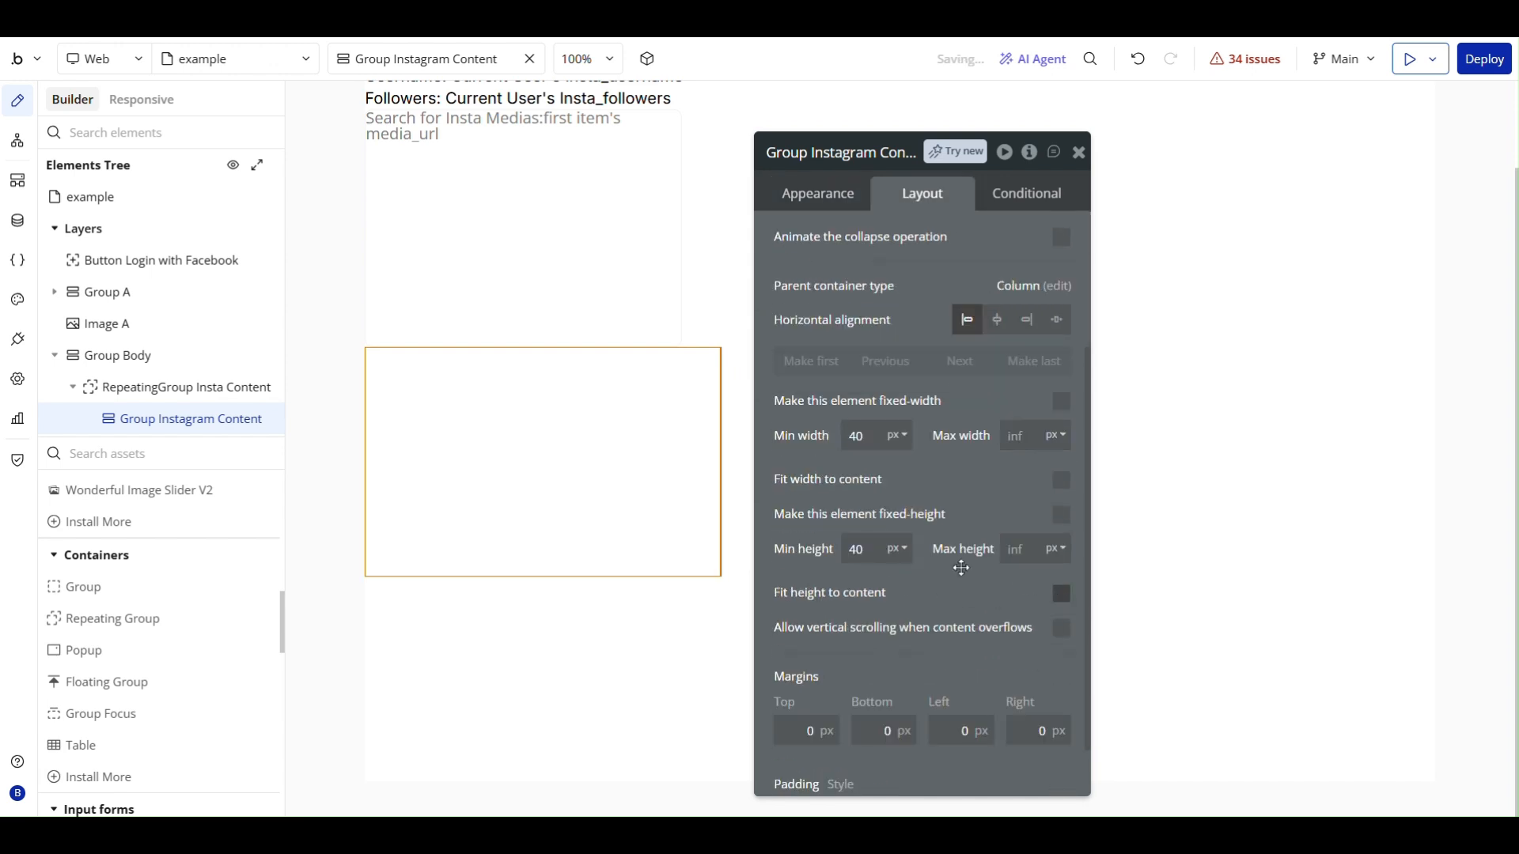
pyautogui.scroll(2, 961, 568)
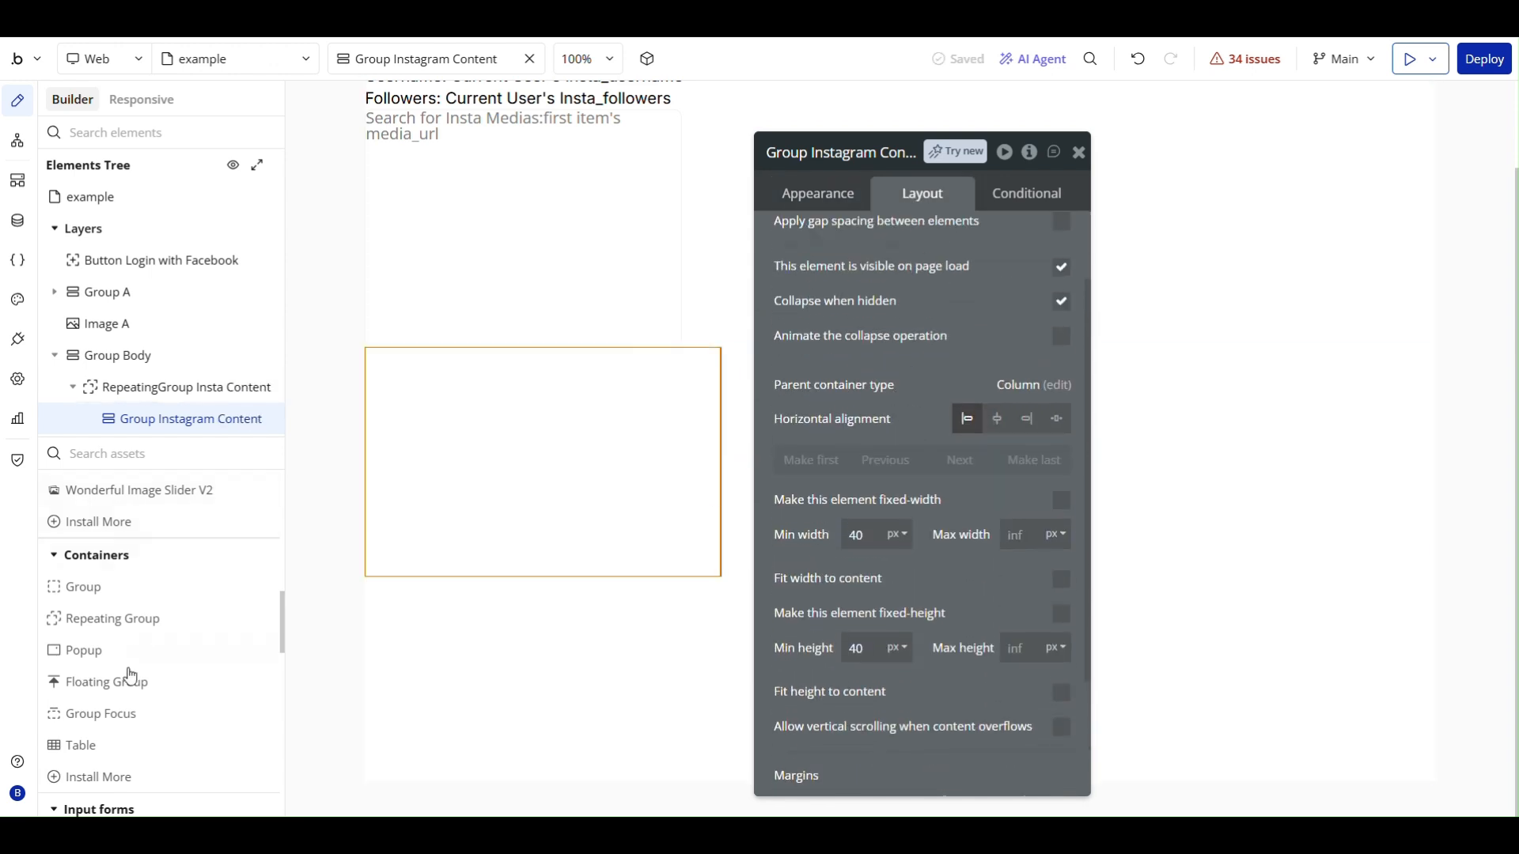
# - Add an image element inside Group Instagram Content
pyautogui.scroll(-8, 131, 677)
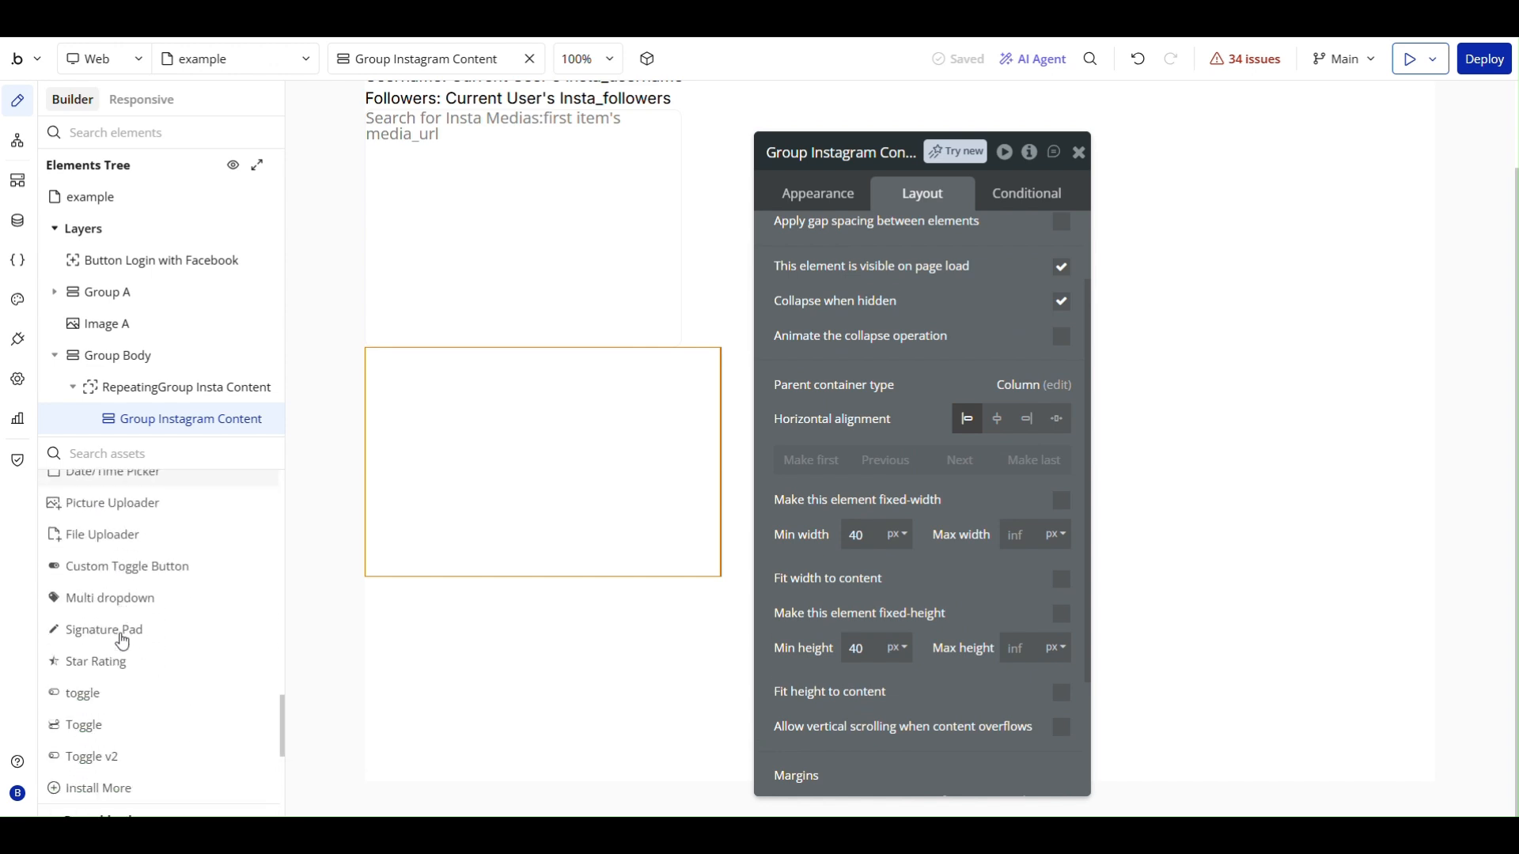
pyautogui.scroll(-10, 122, 641)
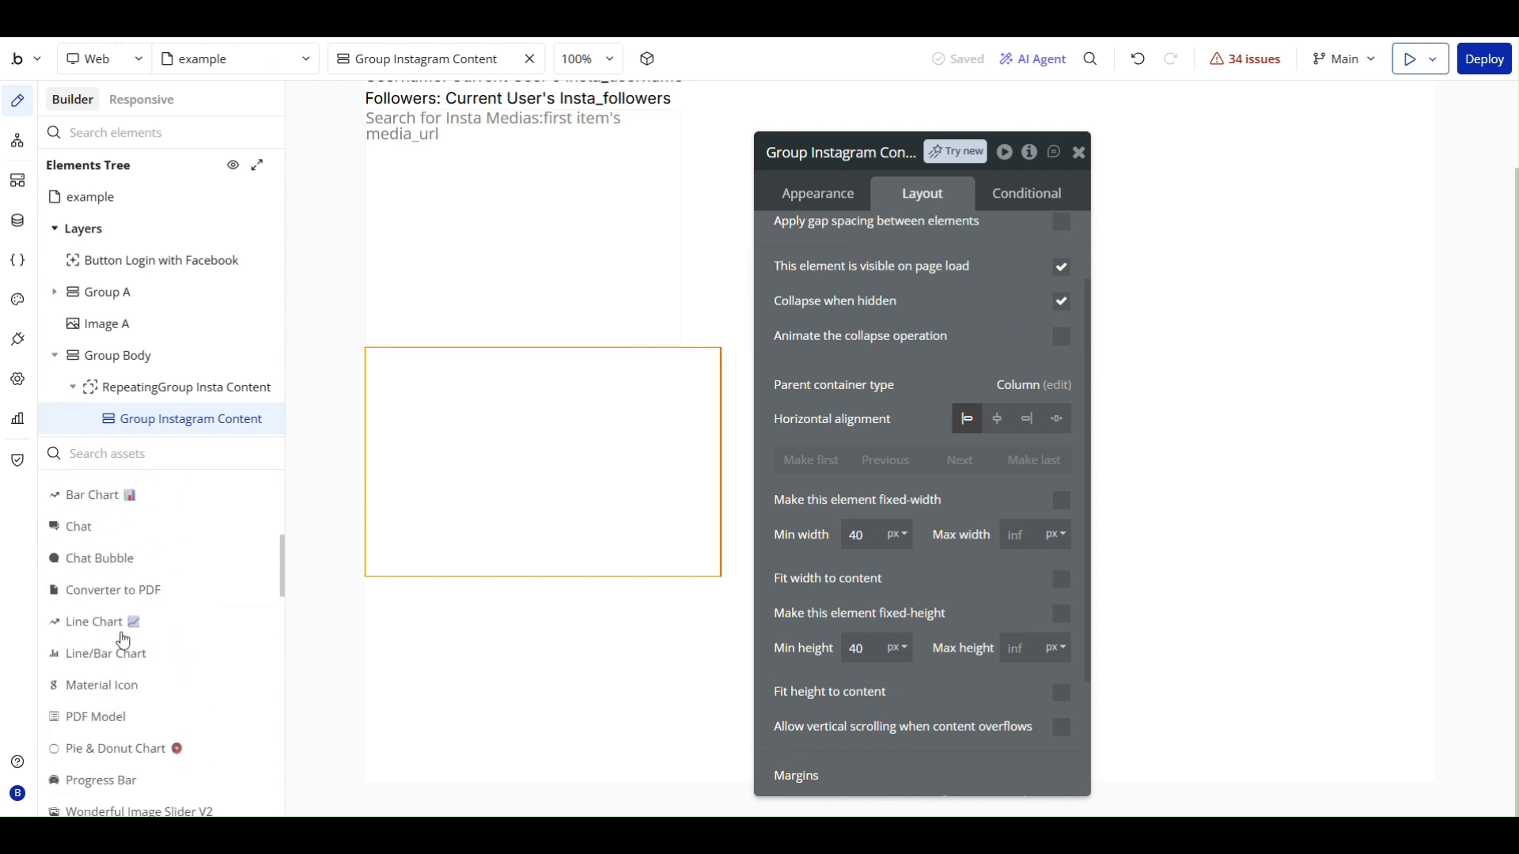
pyautogui.scroll(4, 123, 640)
pyautogui.click(122, 561)
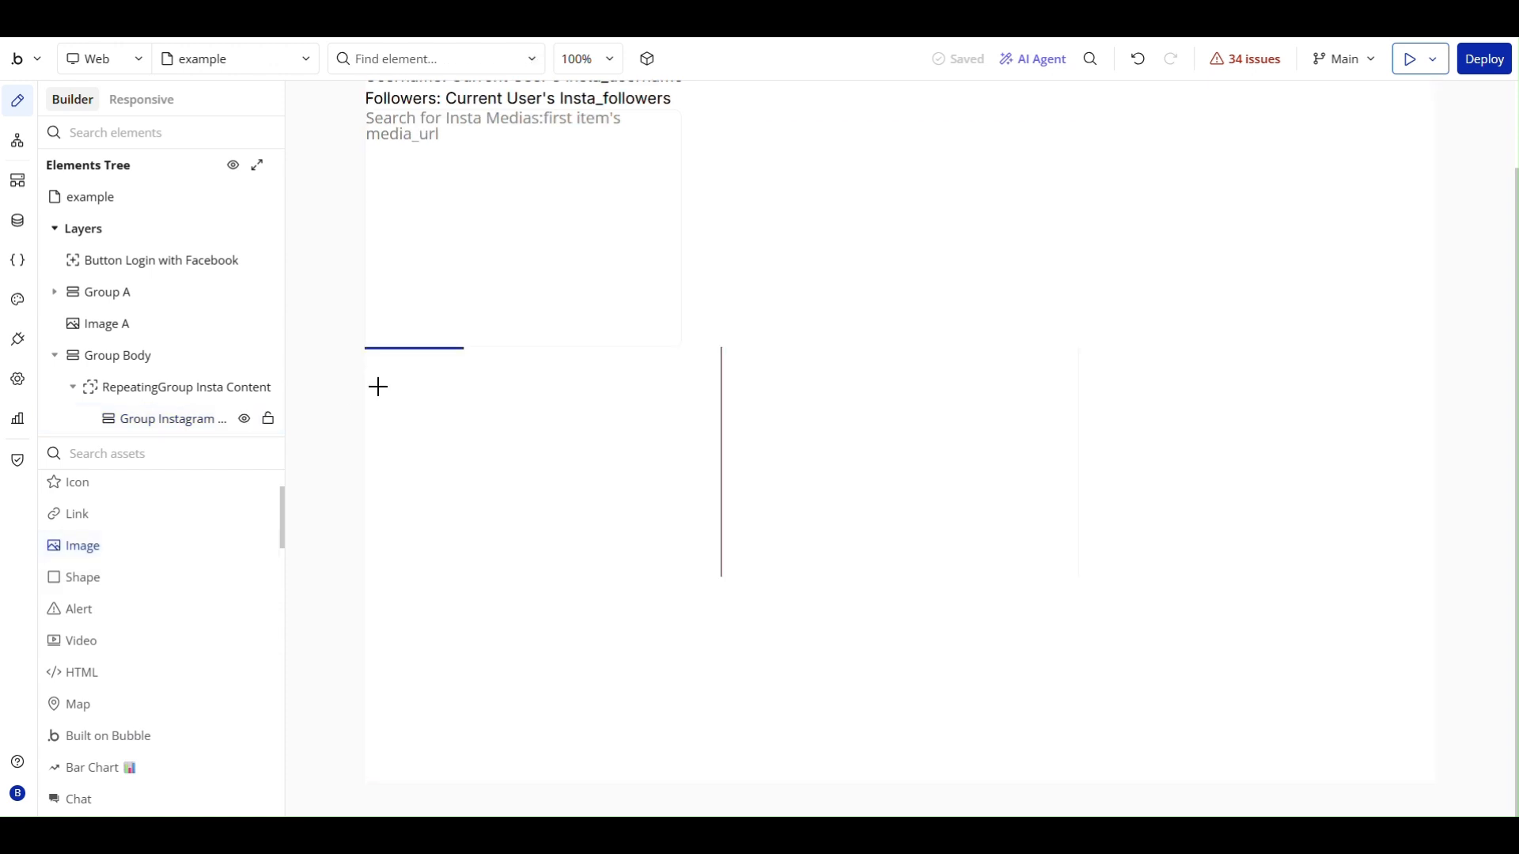
pyautogui.click(414, 380)
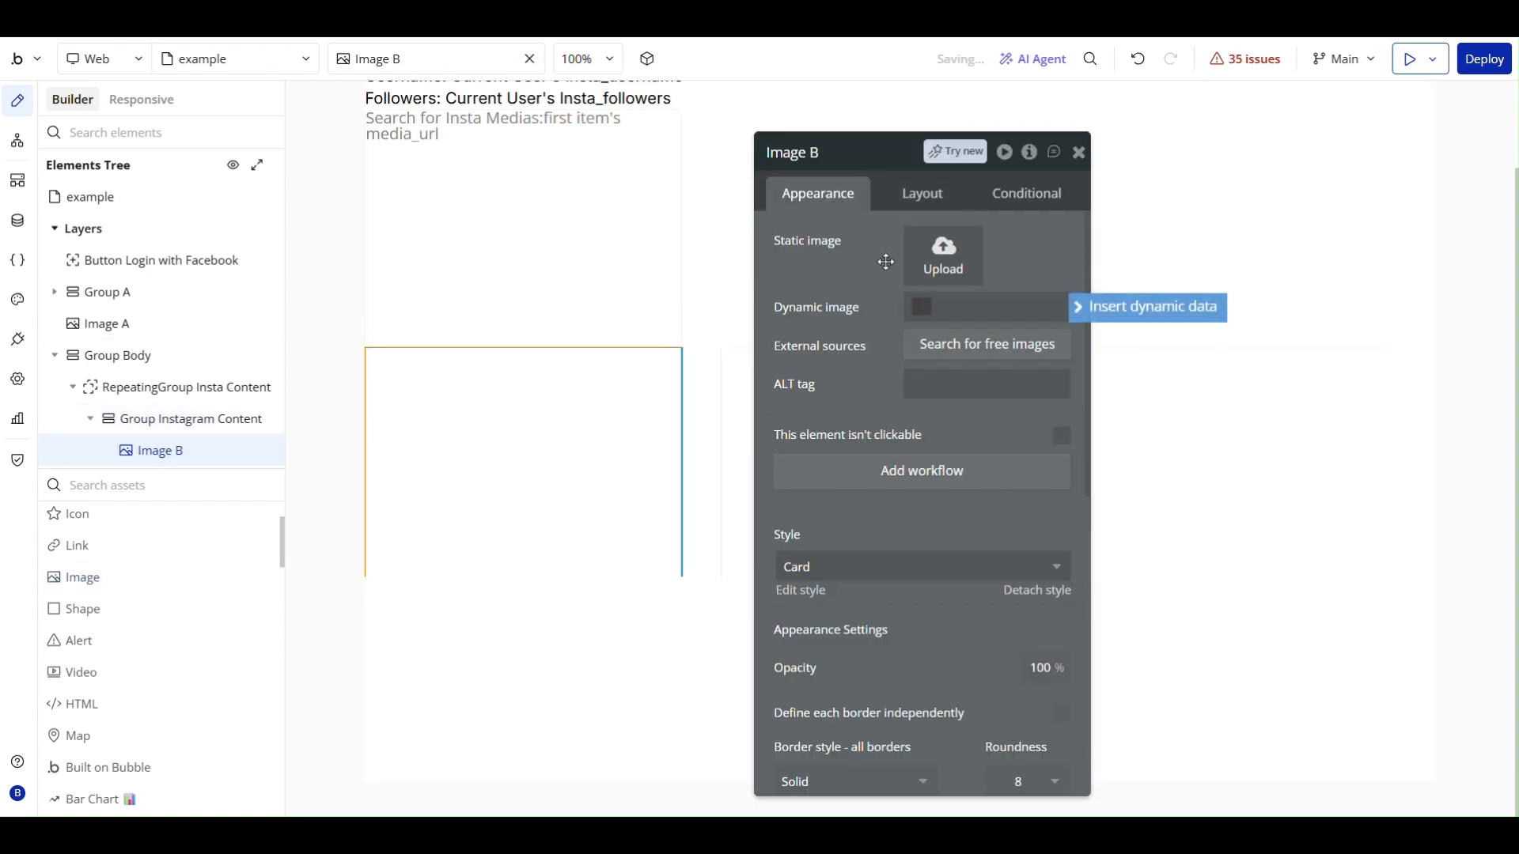
# - Set the new image's dynamic source to Parent group's Insta Media's owner's insta_profile_pic_url
pyautogui.click(1127, 308)
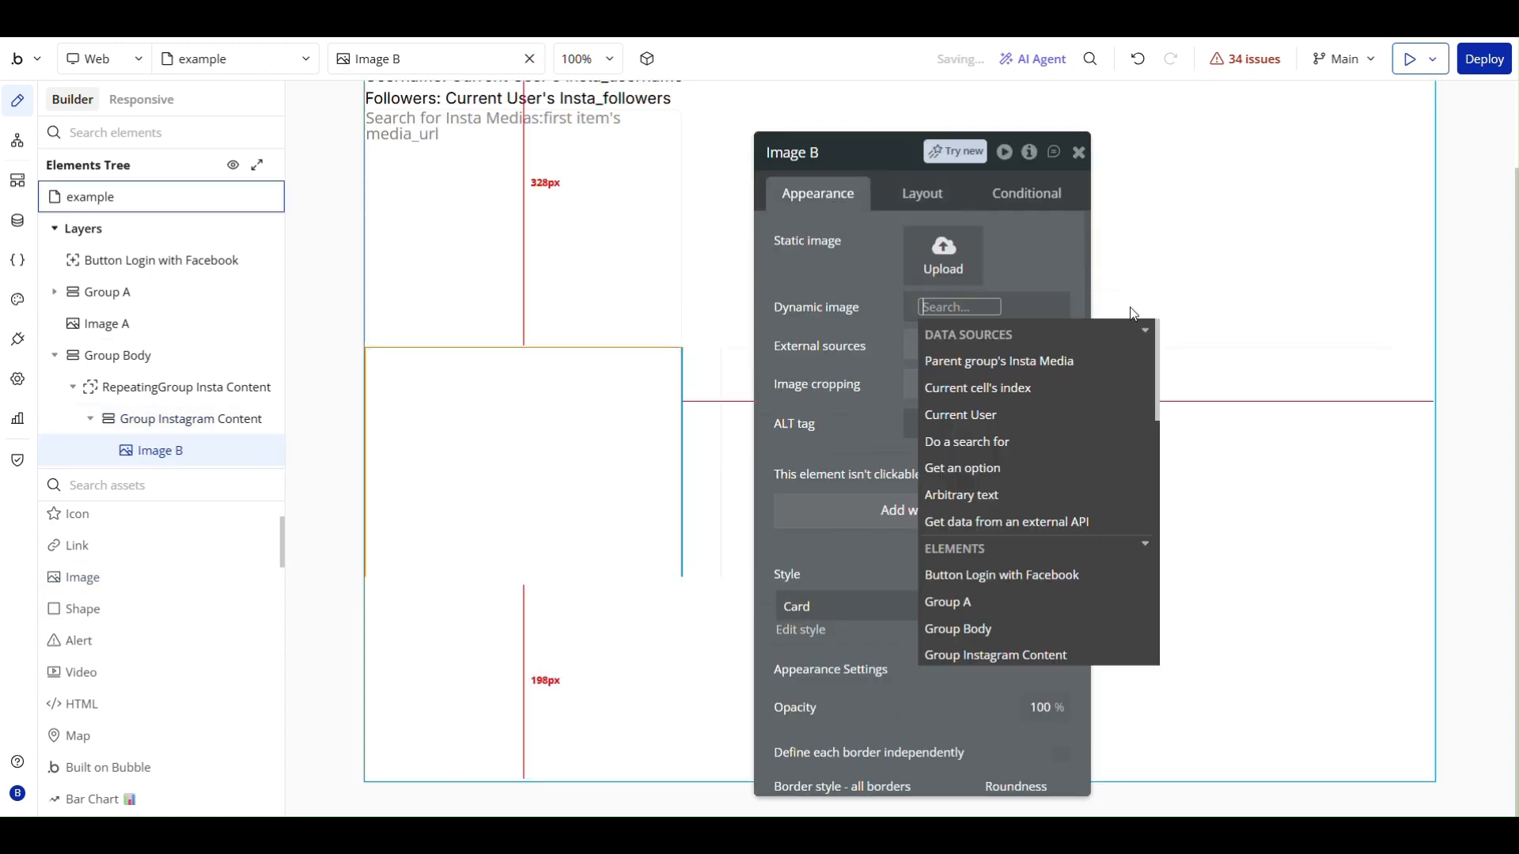
pyautogui.click(999, 360)
pyautogui.scroll(-2, 1012, 490)
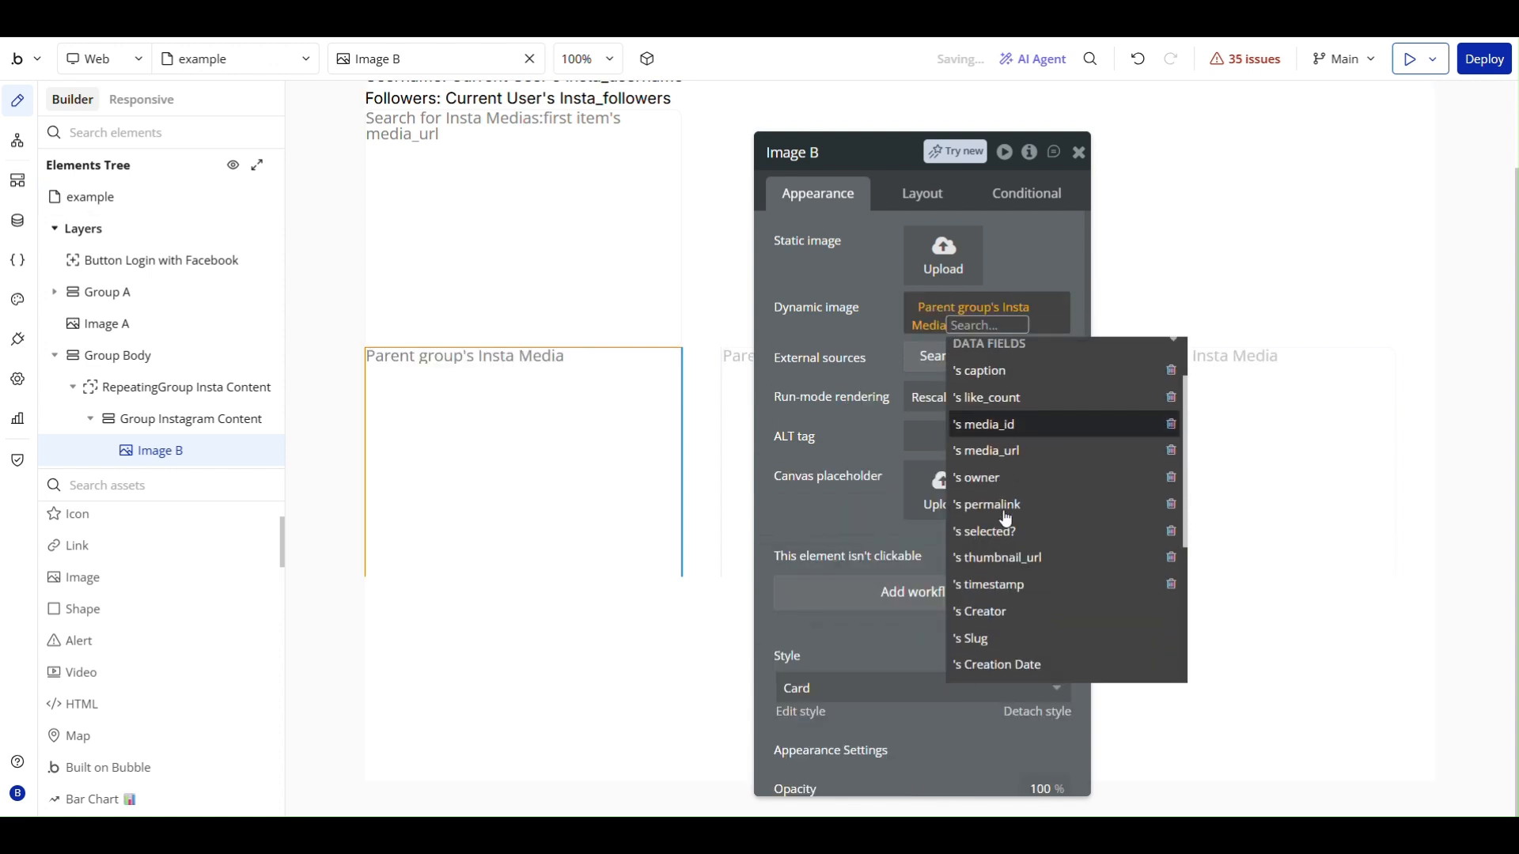
pyautogui.click(1015, 468)
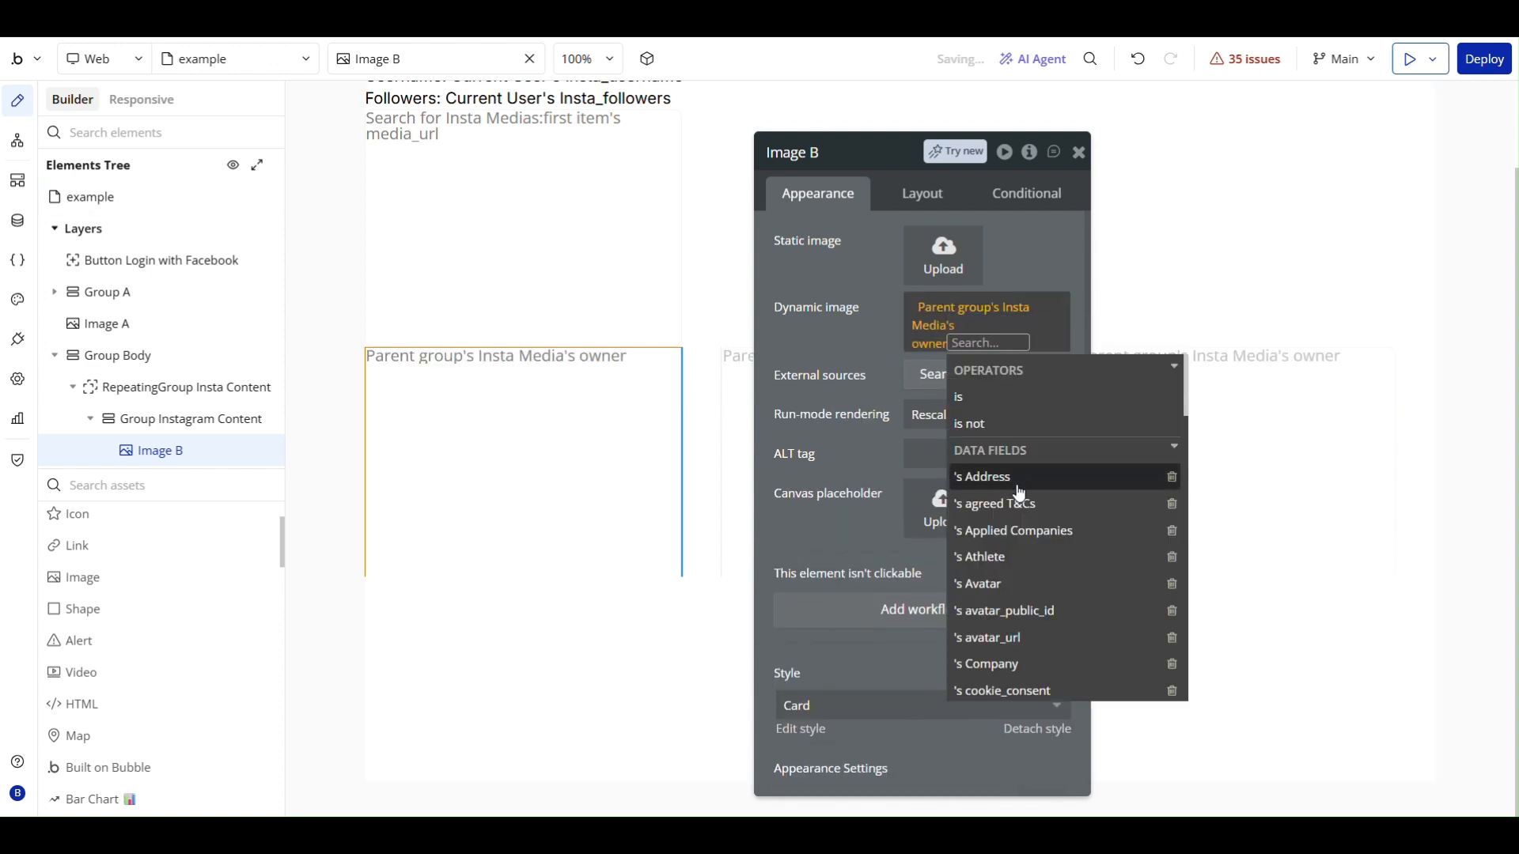
pyautogui.scroll(-3, 1019, 494)
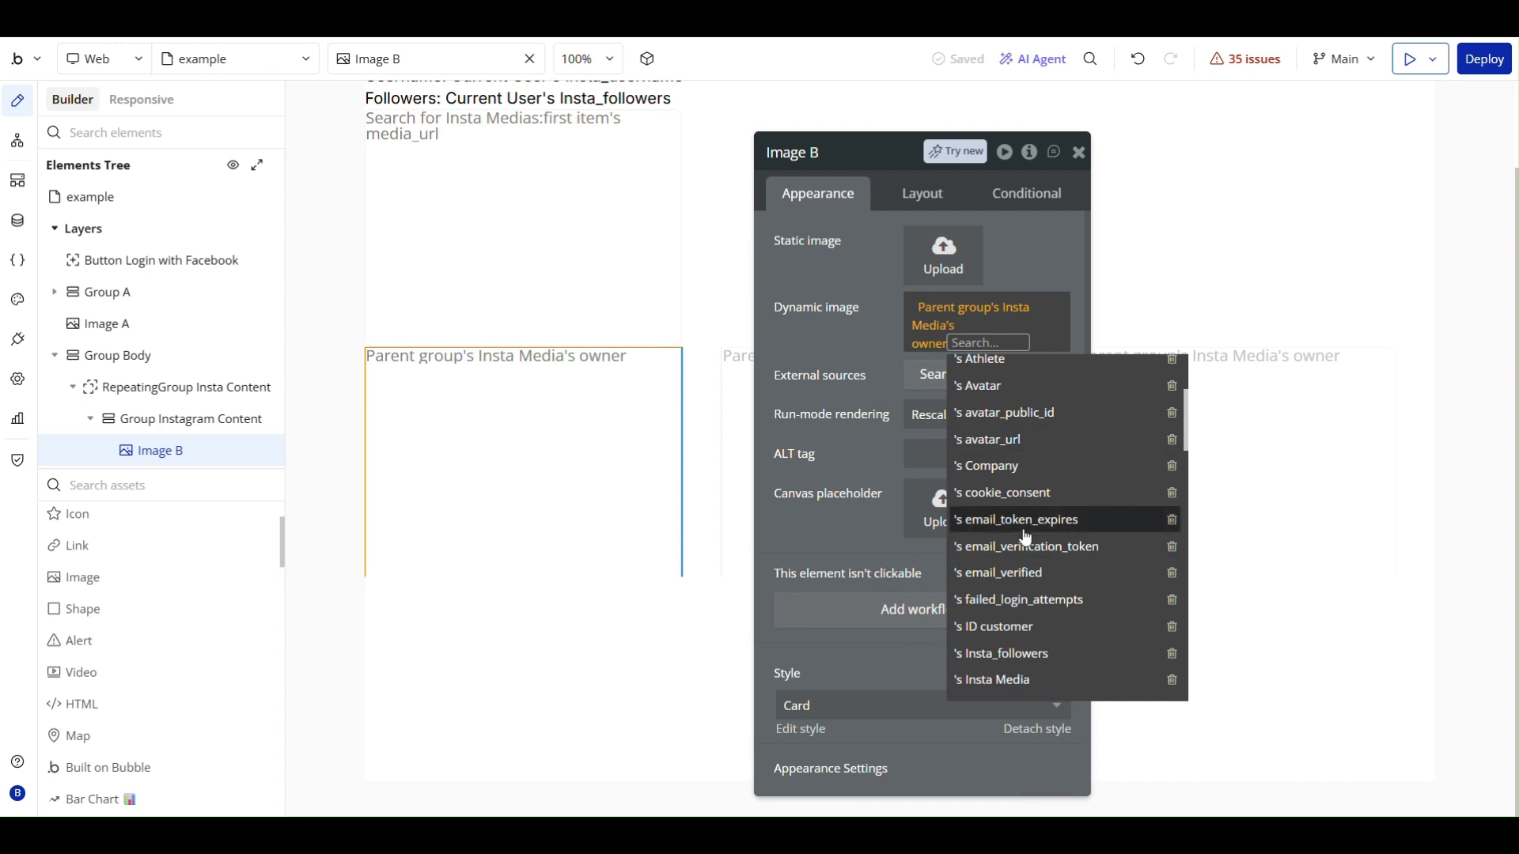
pyautogui.scroll(-4, 1026, 530)
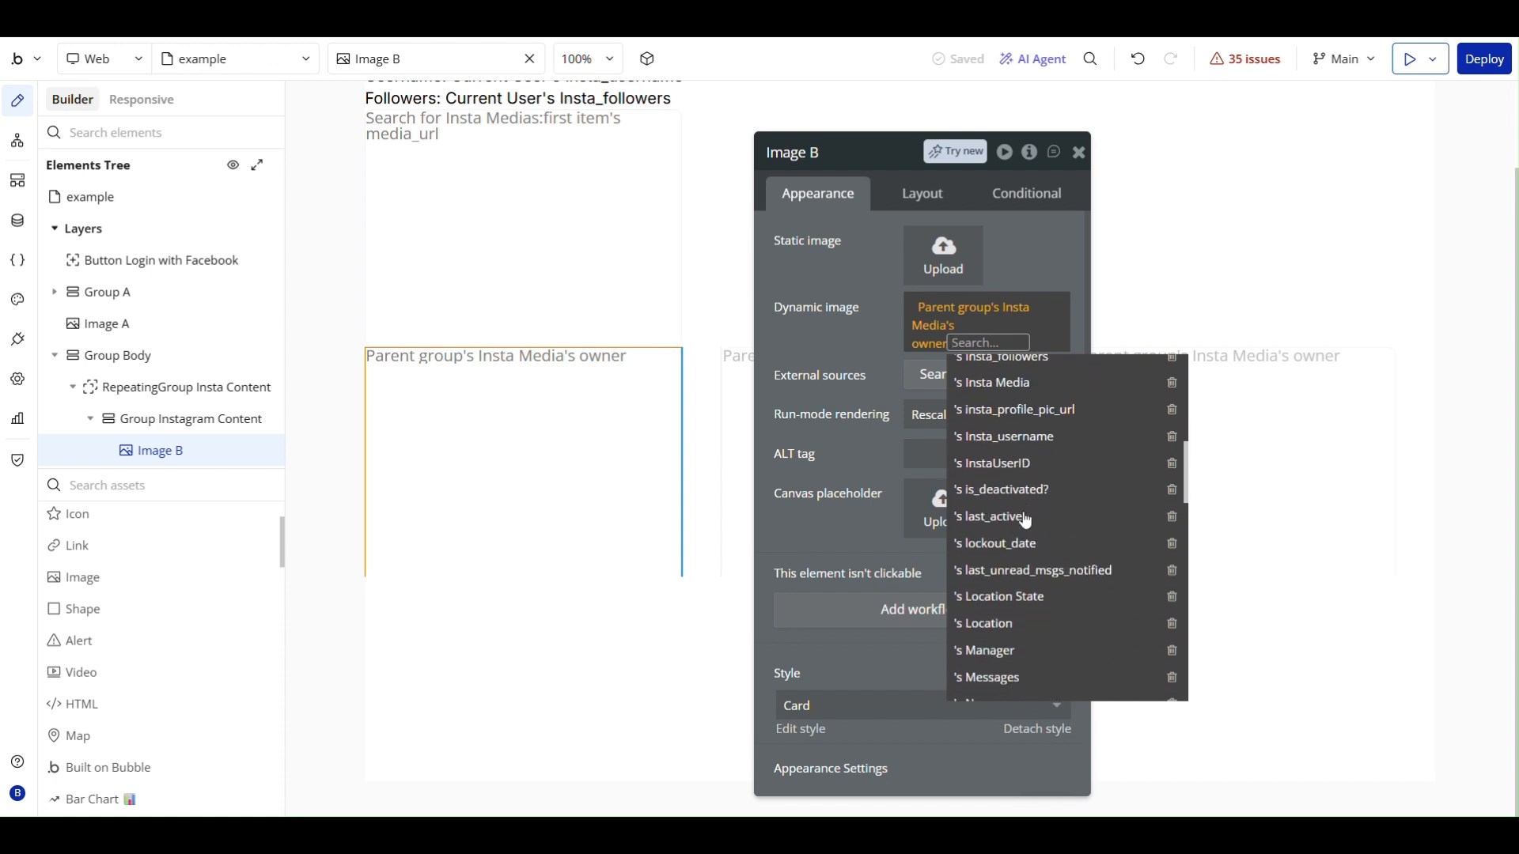
pyautogui.click(1017, 411)
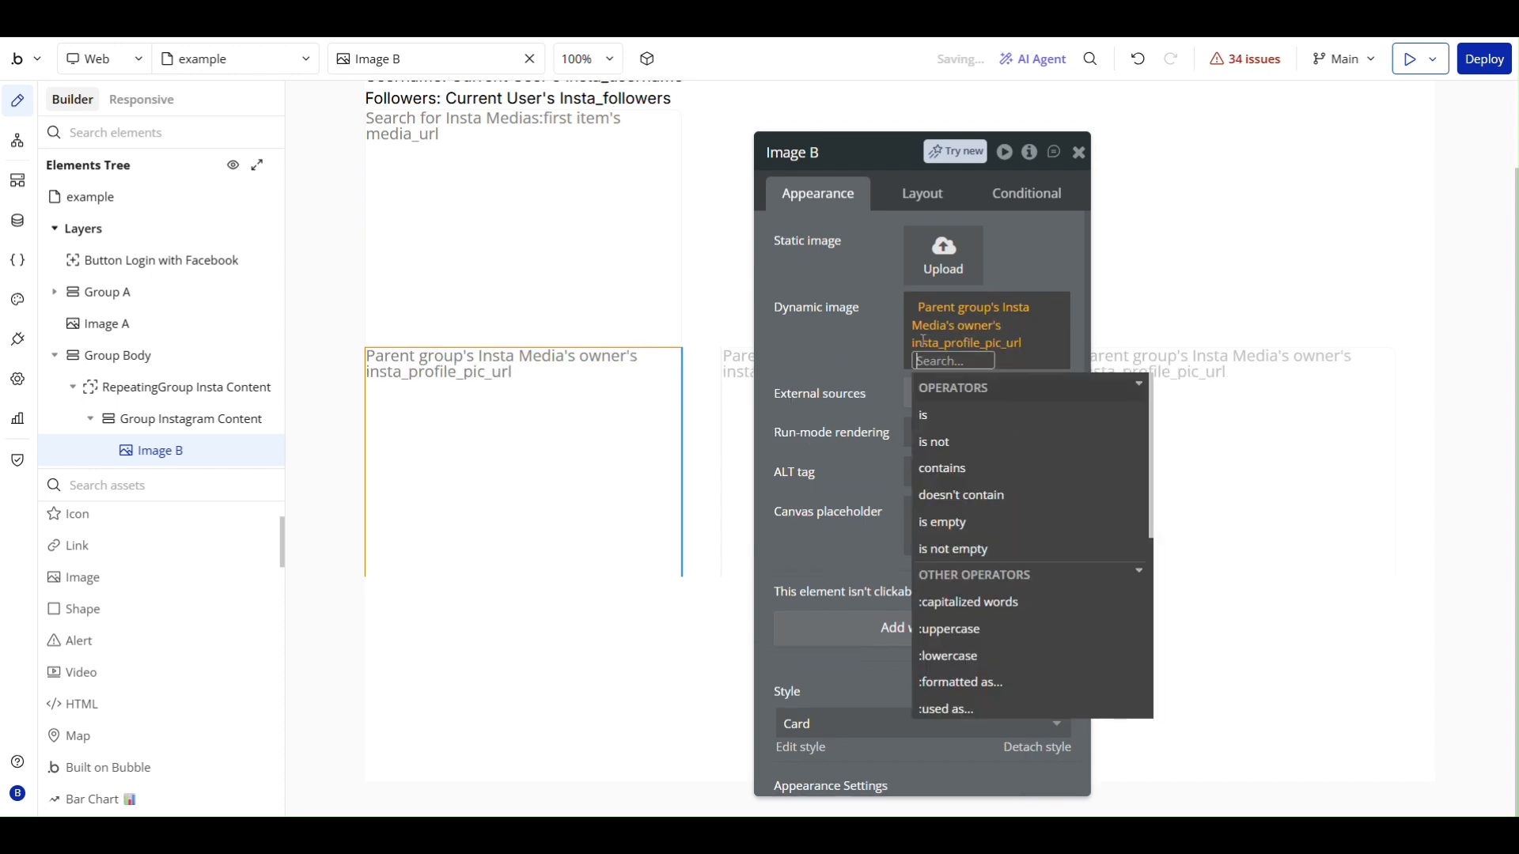
pyautogui.click(852, 357)
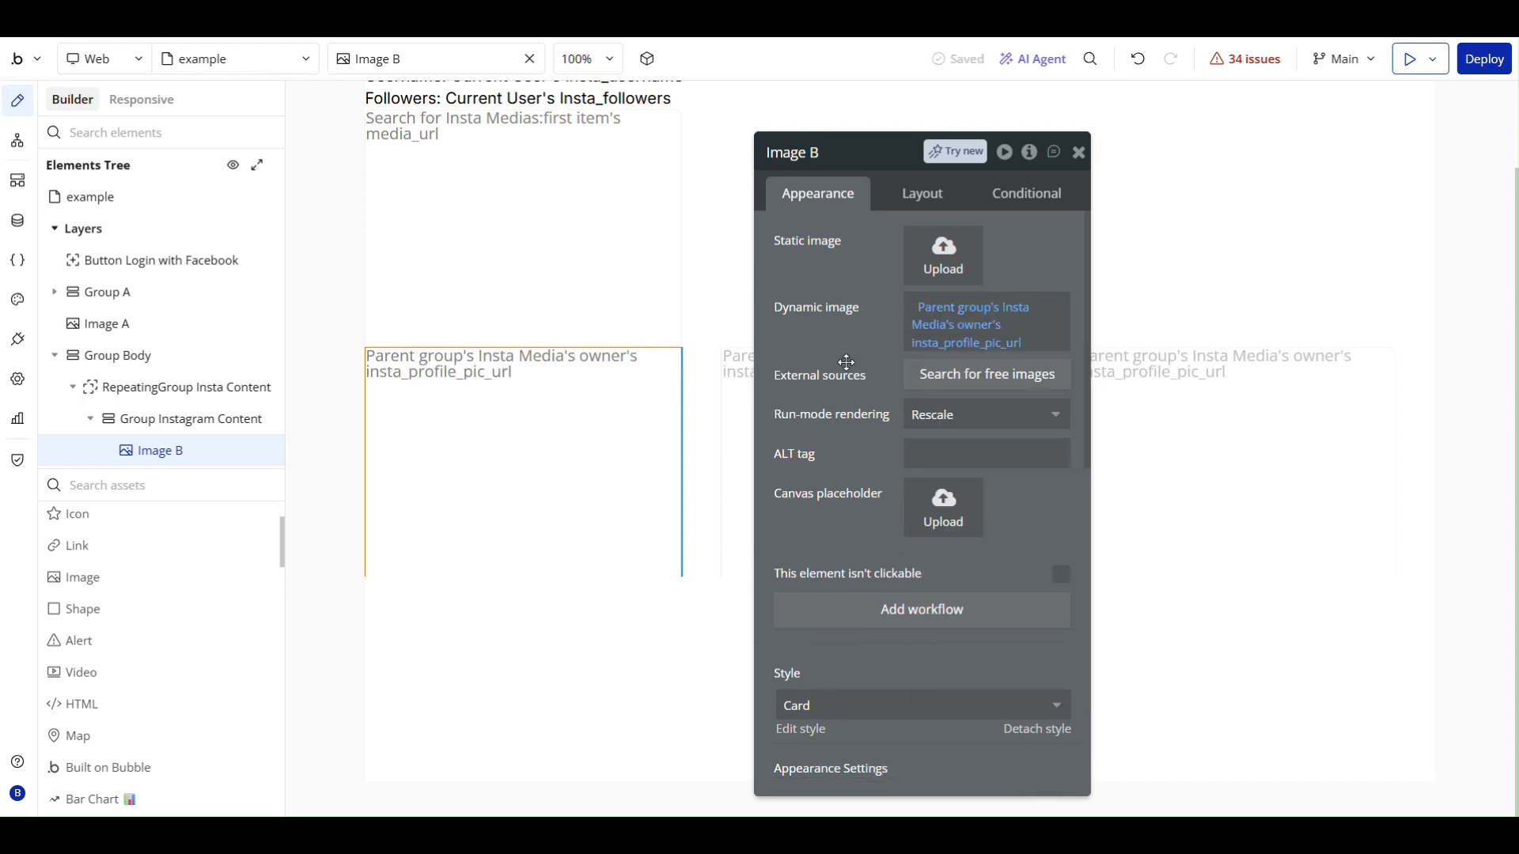
# - Set the profile image's fixed width to 40 px and keep its aspect ratio fixed
pyautogui.click(882, 202)
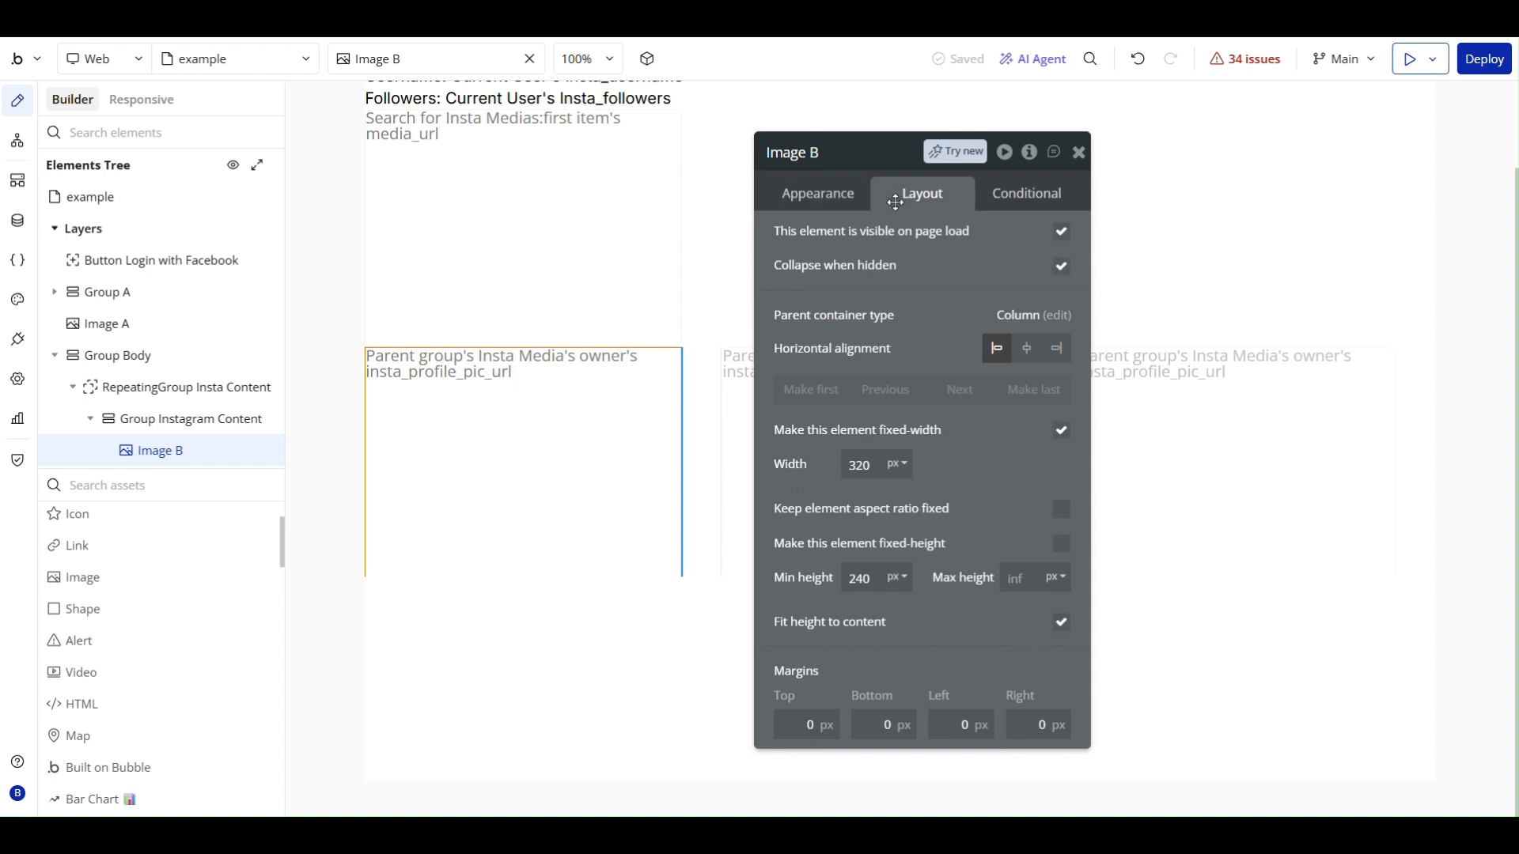
pyautogui.moveTo(866, 461); pyautogui.dragTo(838, 466)
pyautogui.write('40')
pyautogui.click(1034, 468)
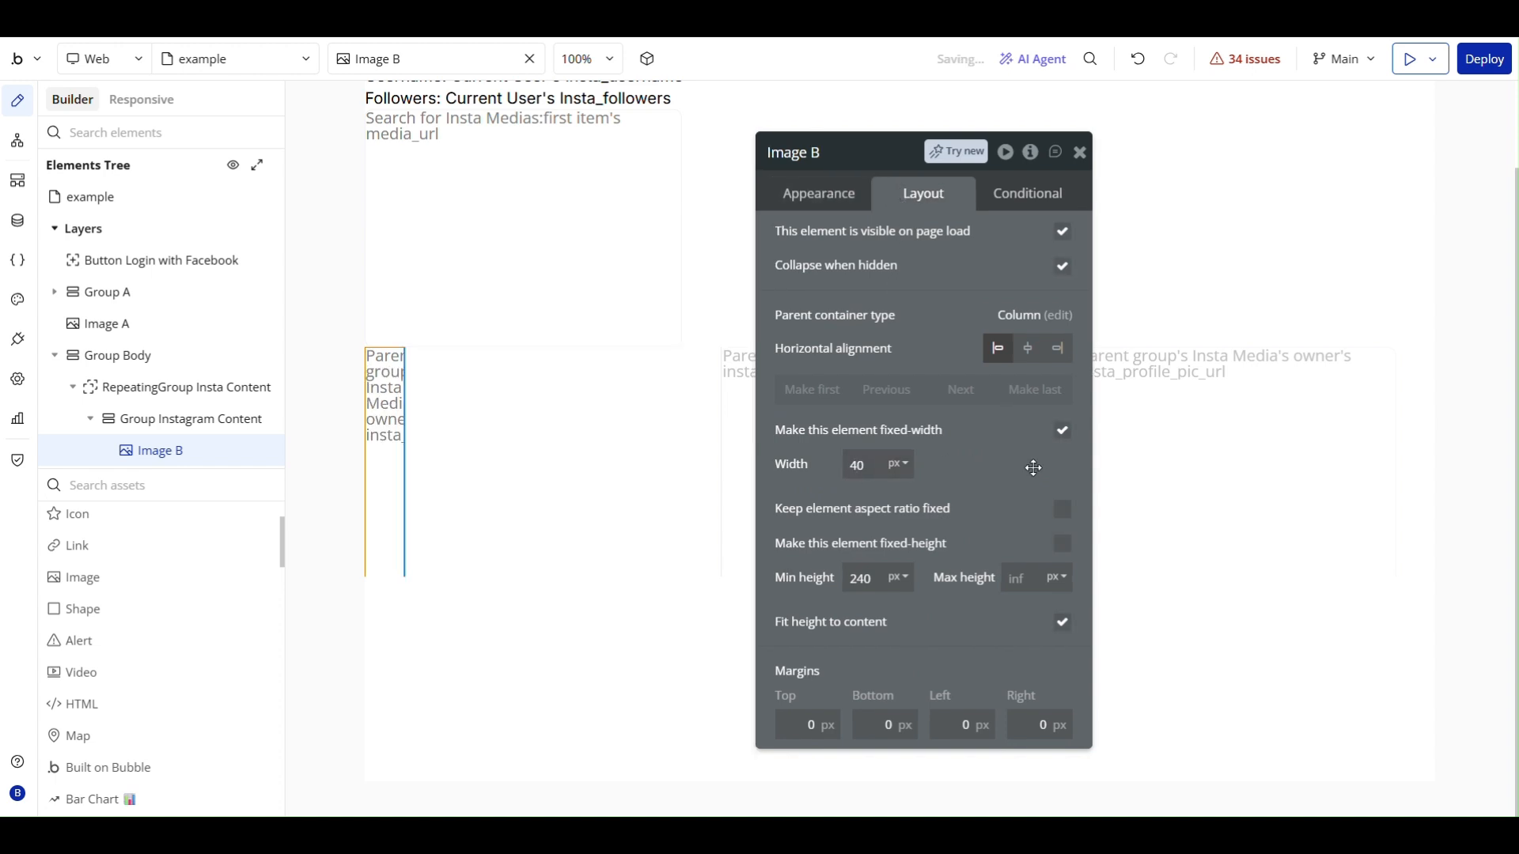
pyautogui.click(1064, 511)
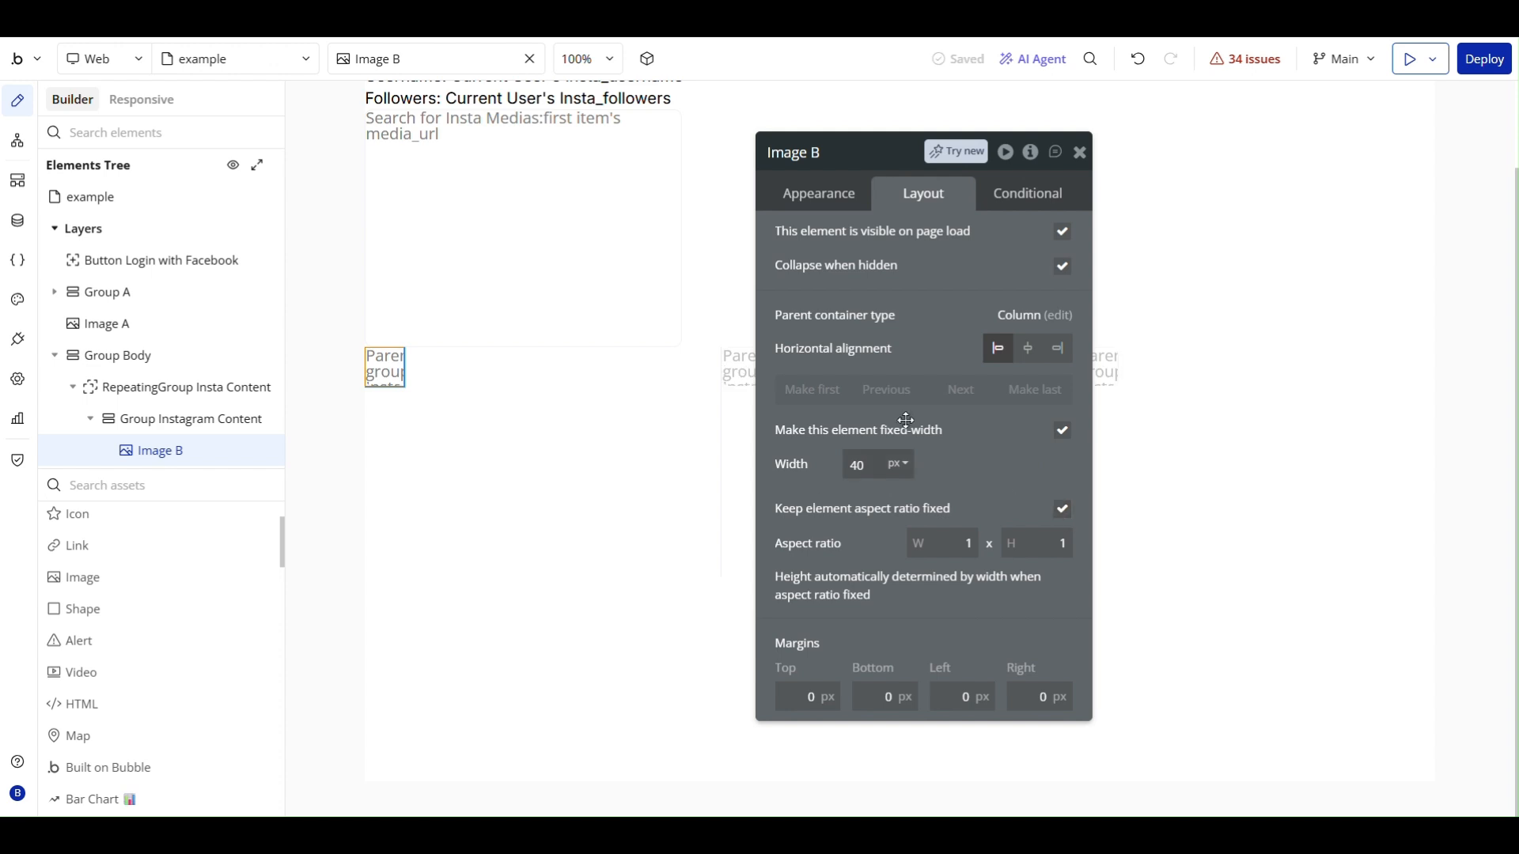
# - Set the profile image's border roundness to 12
pyautogui.click(818, 194)
pyautogui.scroll(-6, 981, 601)
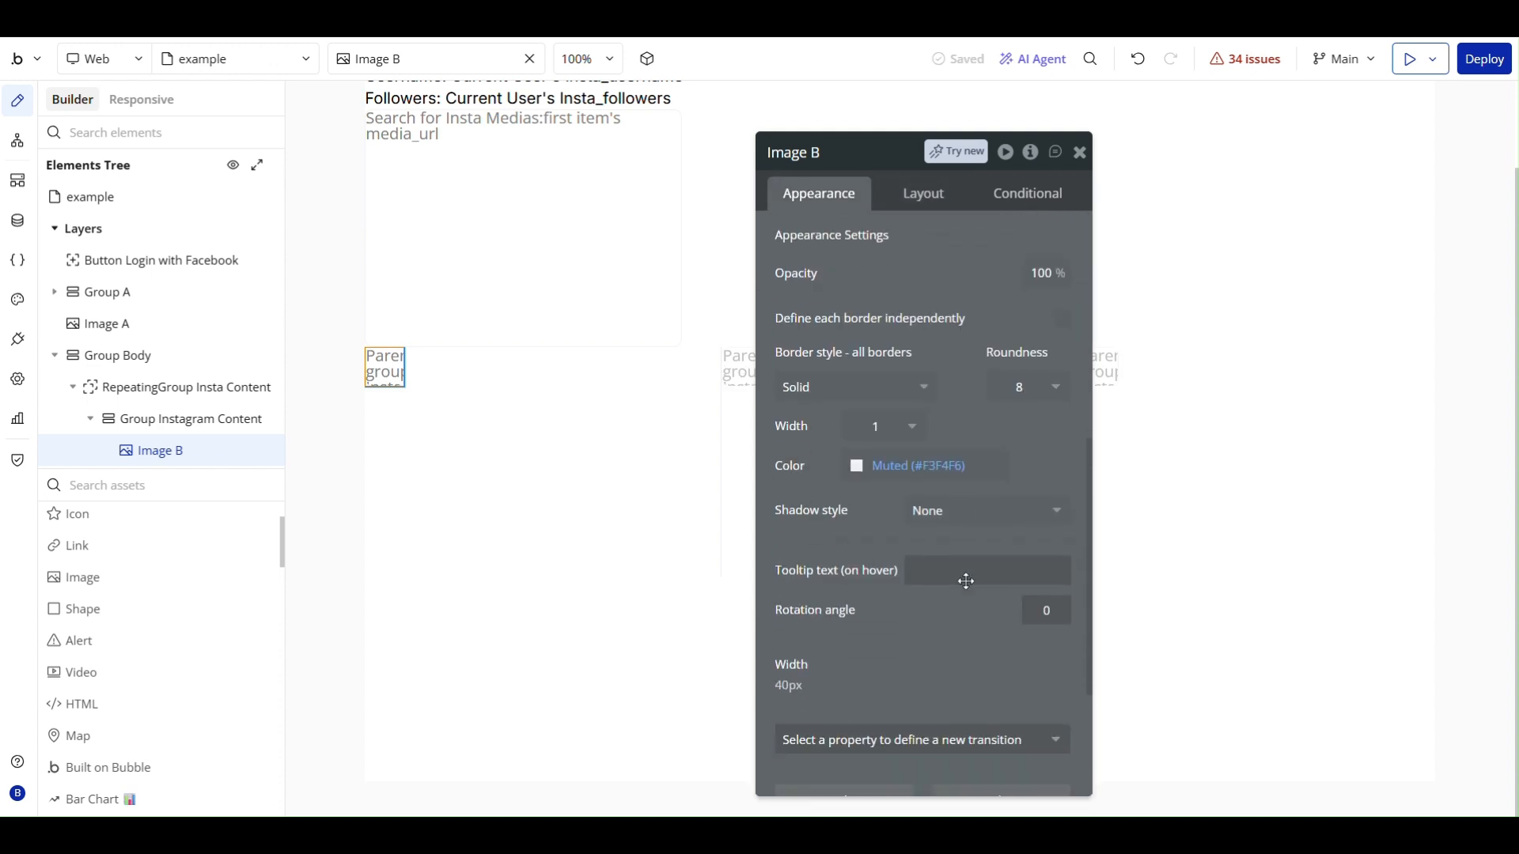
pyautogui.click(1030, 325)
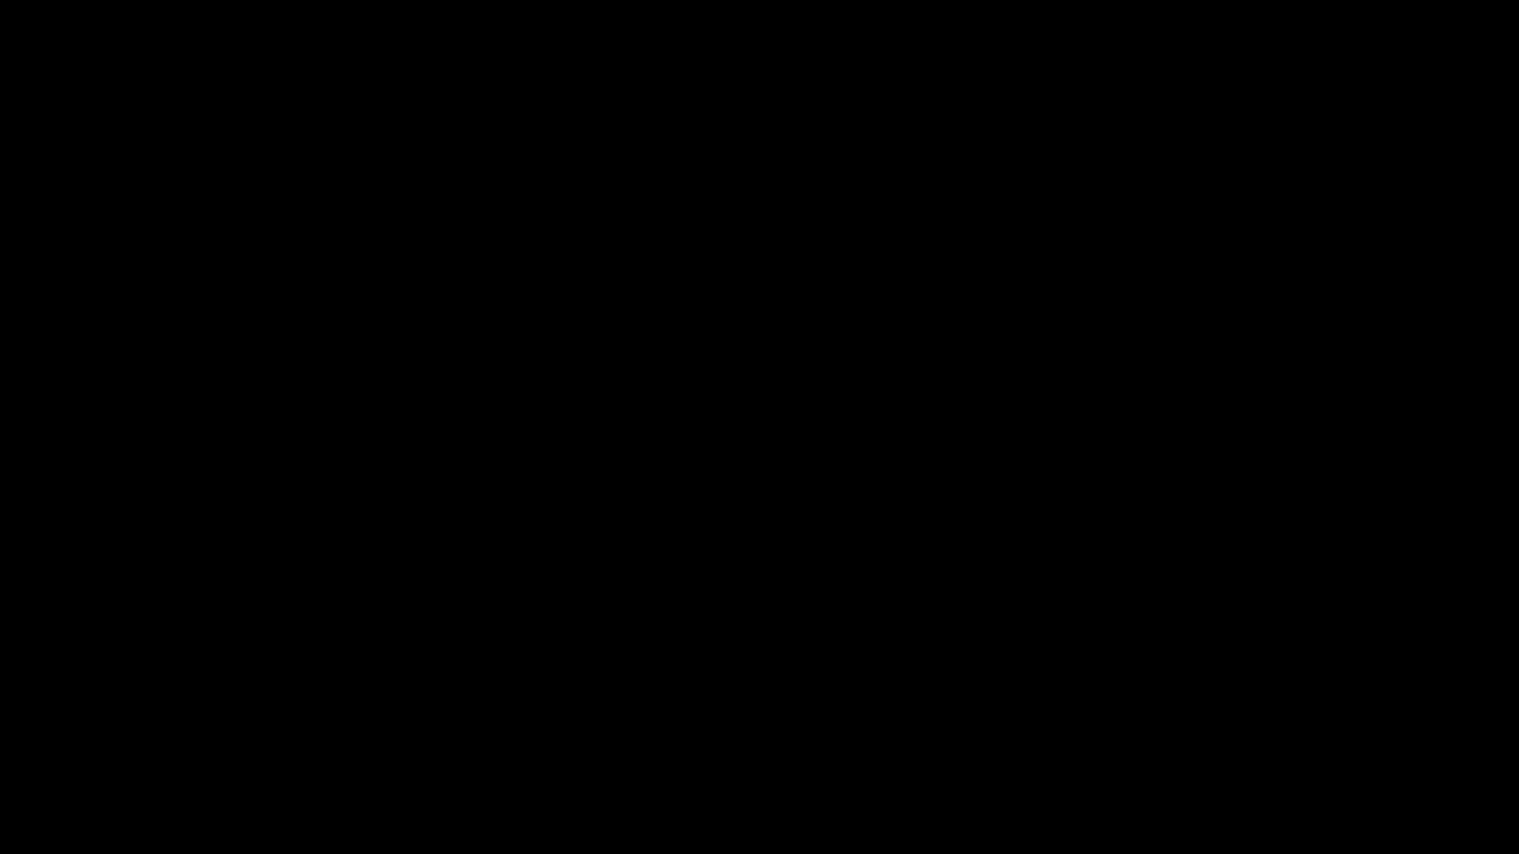
pyautogui.write('12')
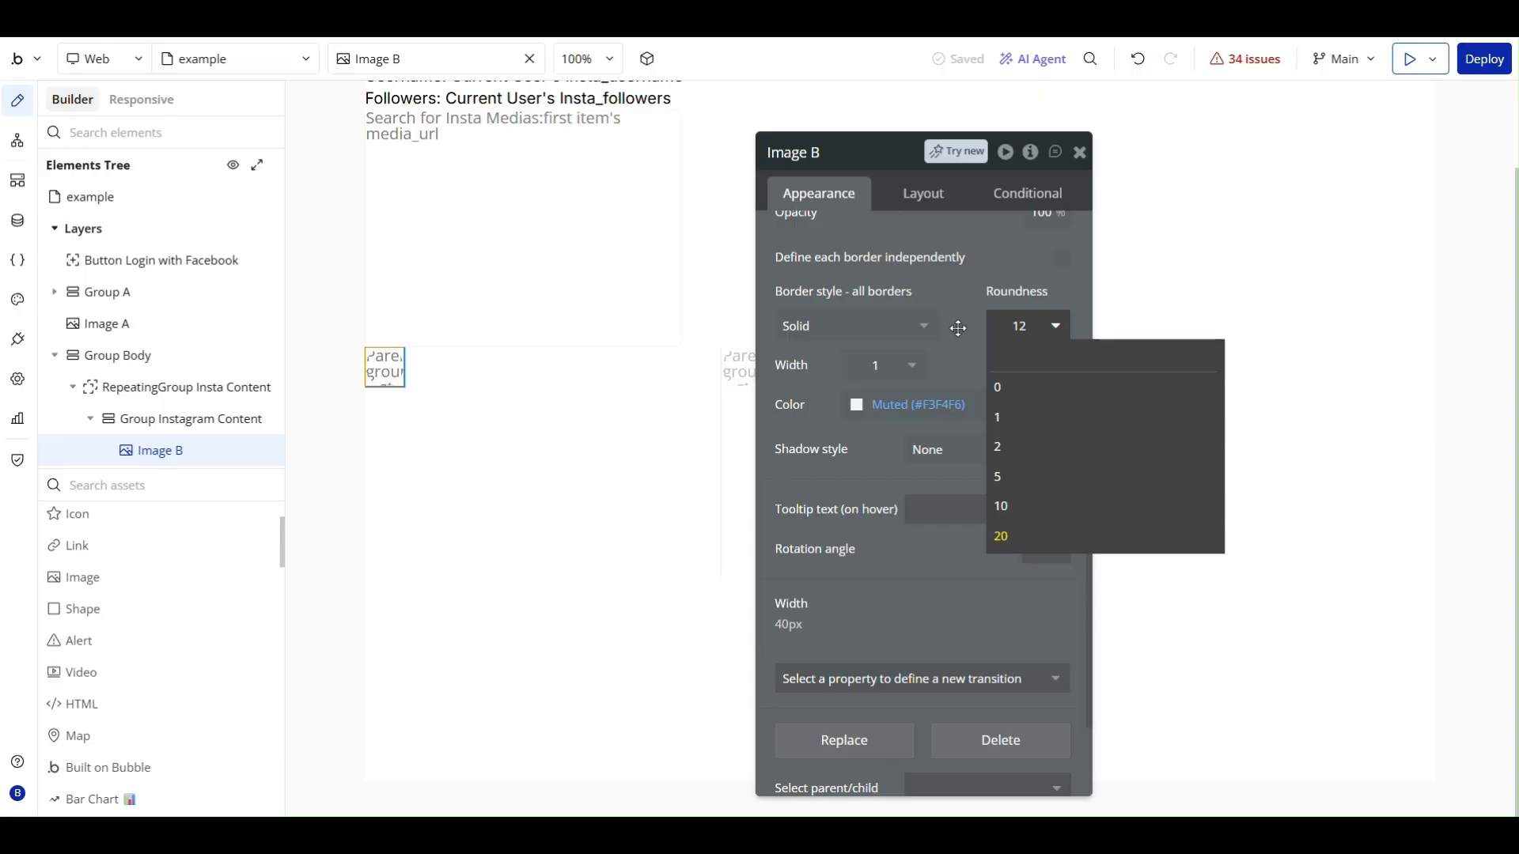
pyautogui.press('Return')
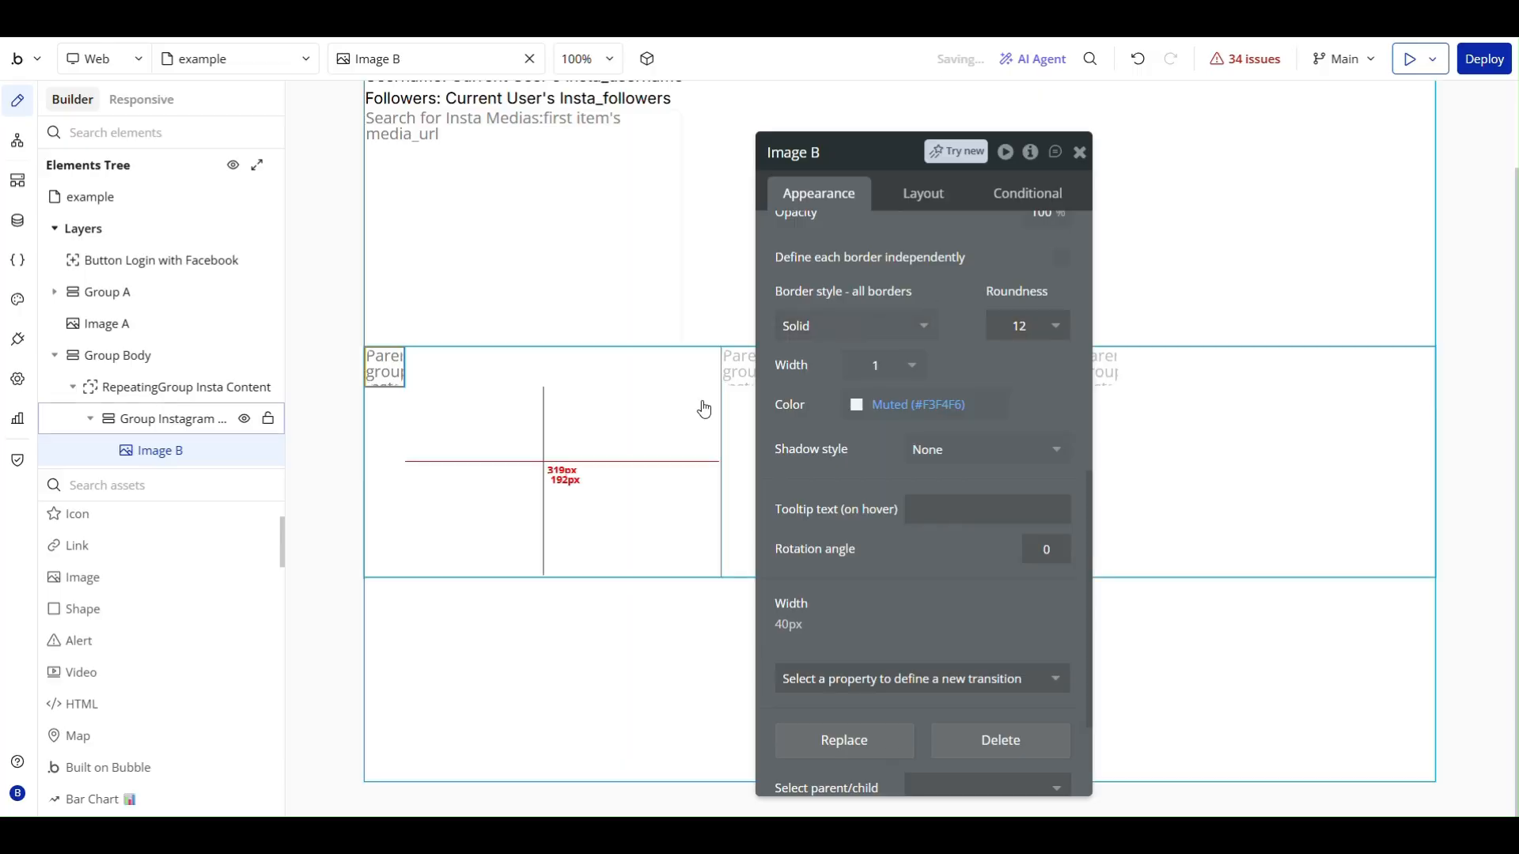
# - Add a text element inside Group Instagram Content, above the profile image
pyautogui.click(716, 411)
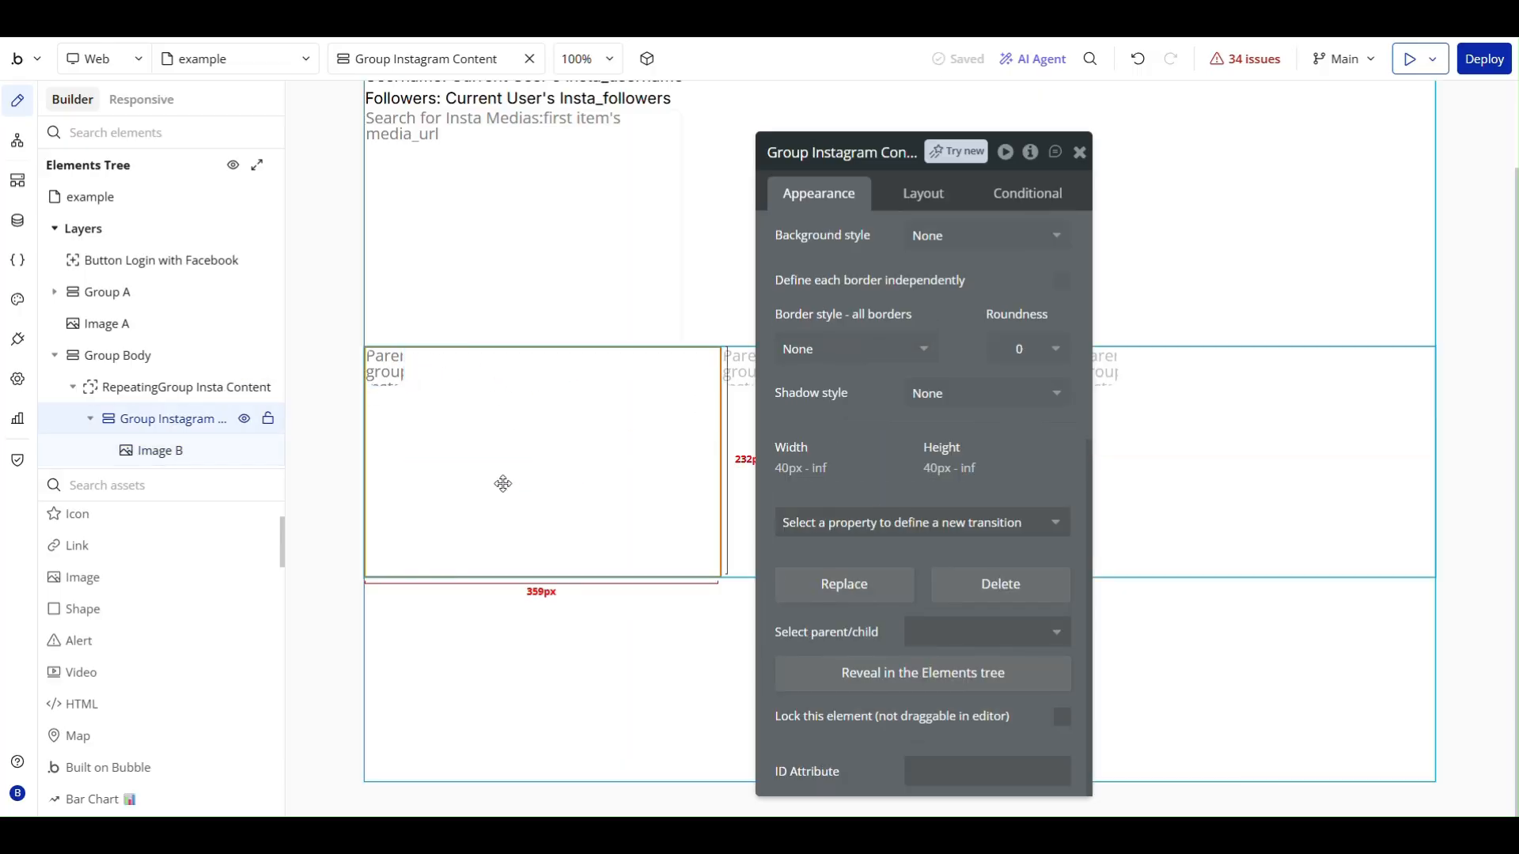
pyautogui.scroll(2, 118, 586)
pyautogui.click(114, 554)
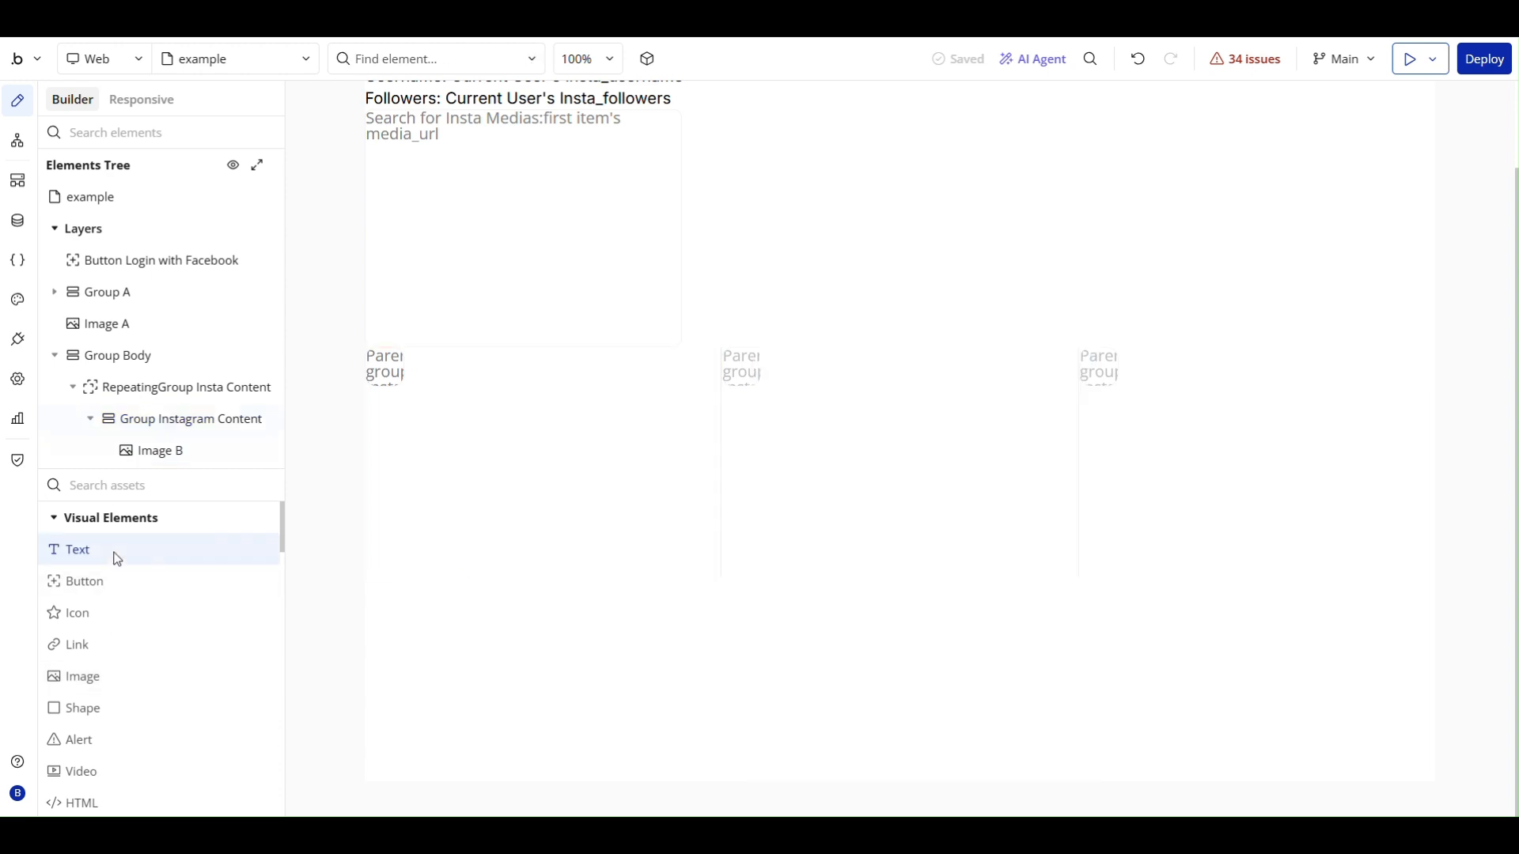
pyautogui.click(457, 365)
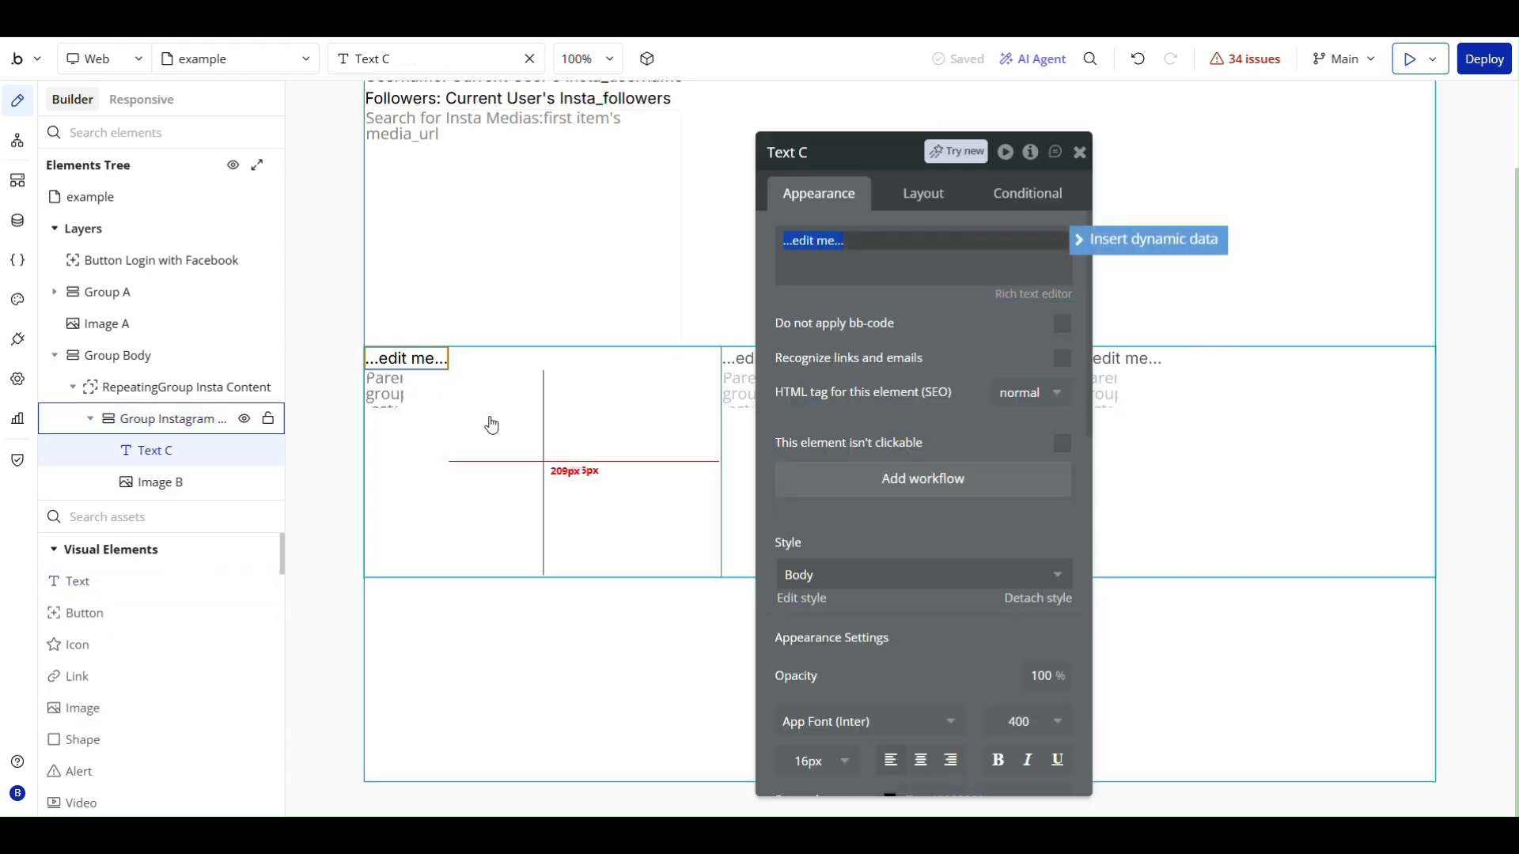
# - Fill the new text element with the dynamic expression Parent group's Insta Media's owner's Insta_username
pyautogui.click(1135, 241)
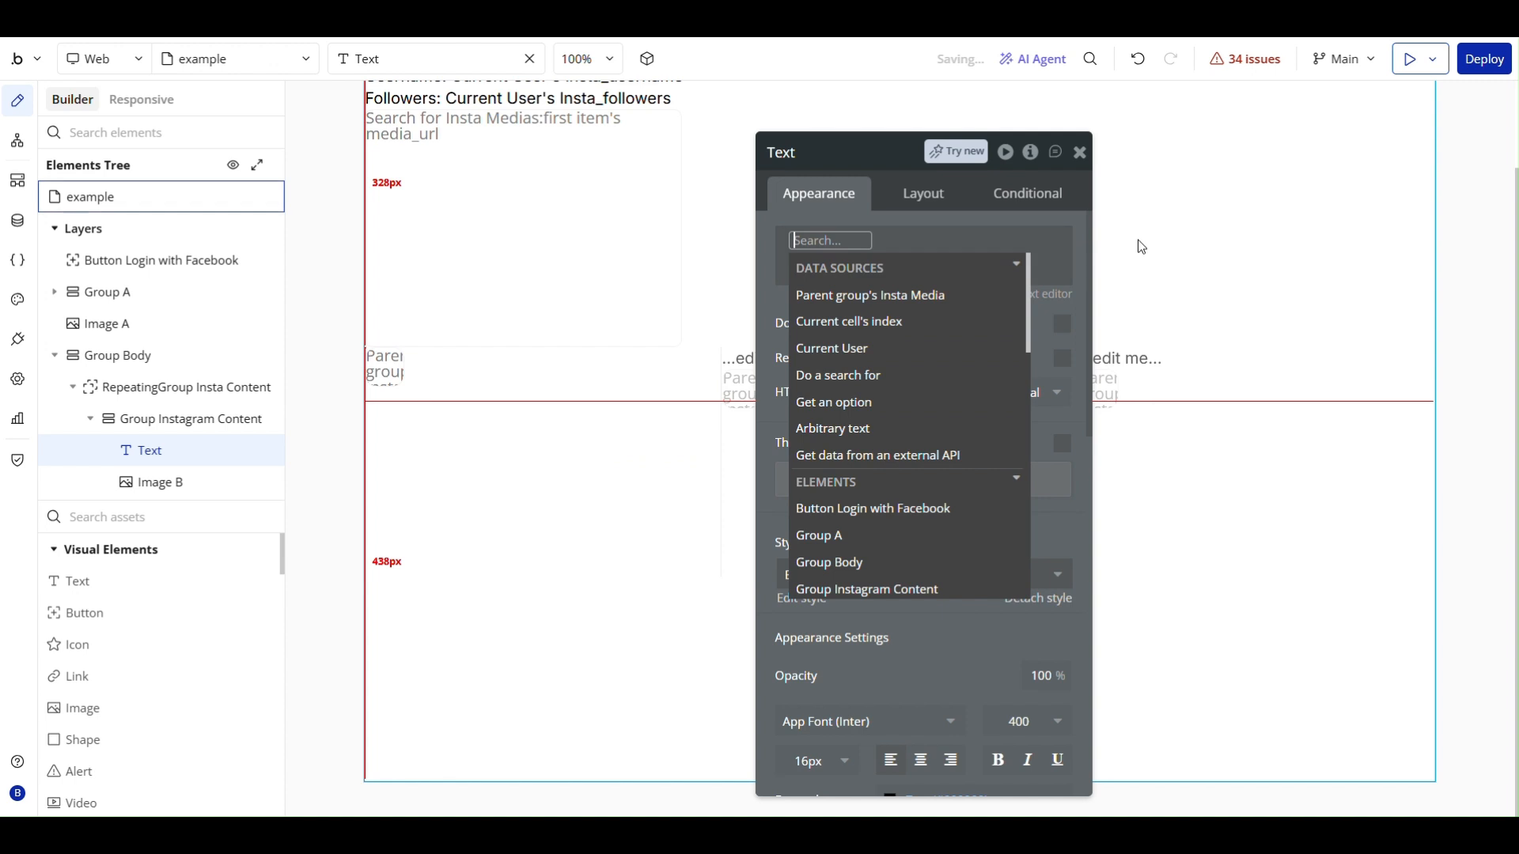
pyautogui.click(919, 305)
pyautogui.scroll(-3, 1017, 461)
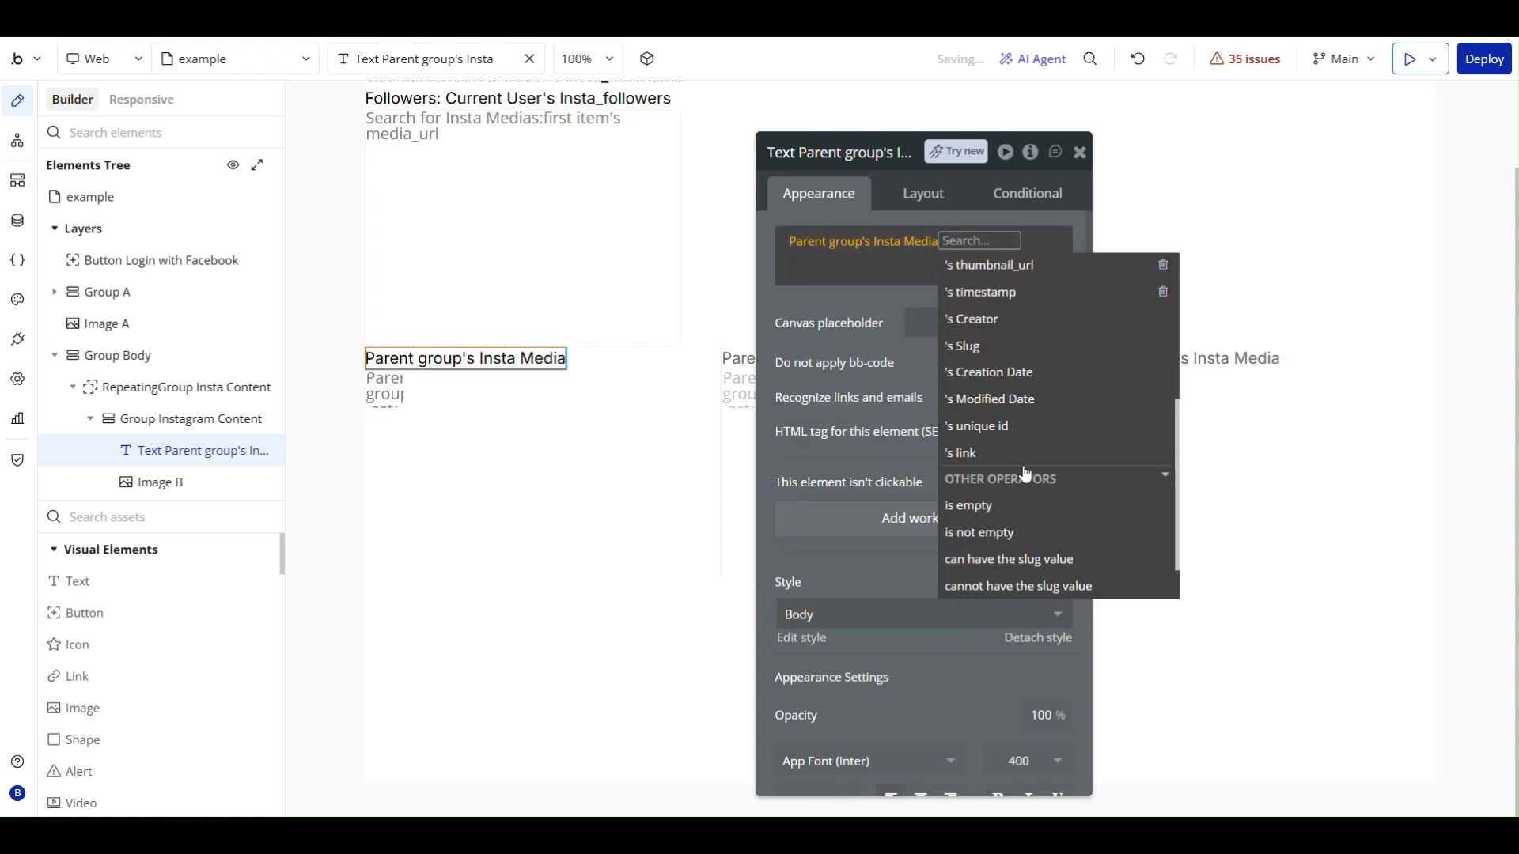
pyautogui.scroll(2, 1017, 461)
pyautogui.click(972, 383)
pyautogui.scroll(-3, 1079, 476)
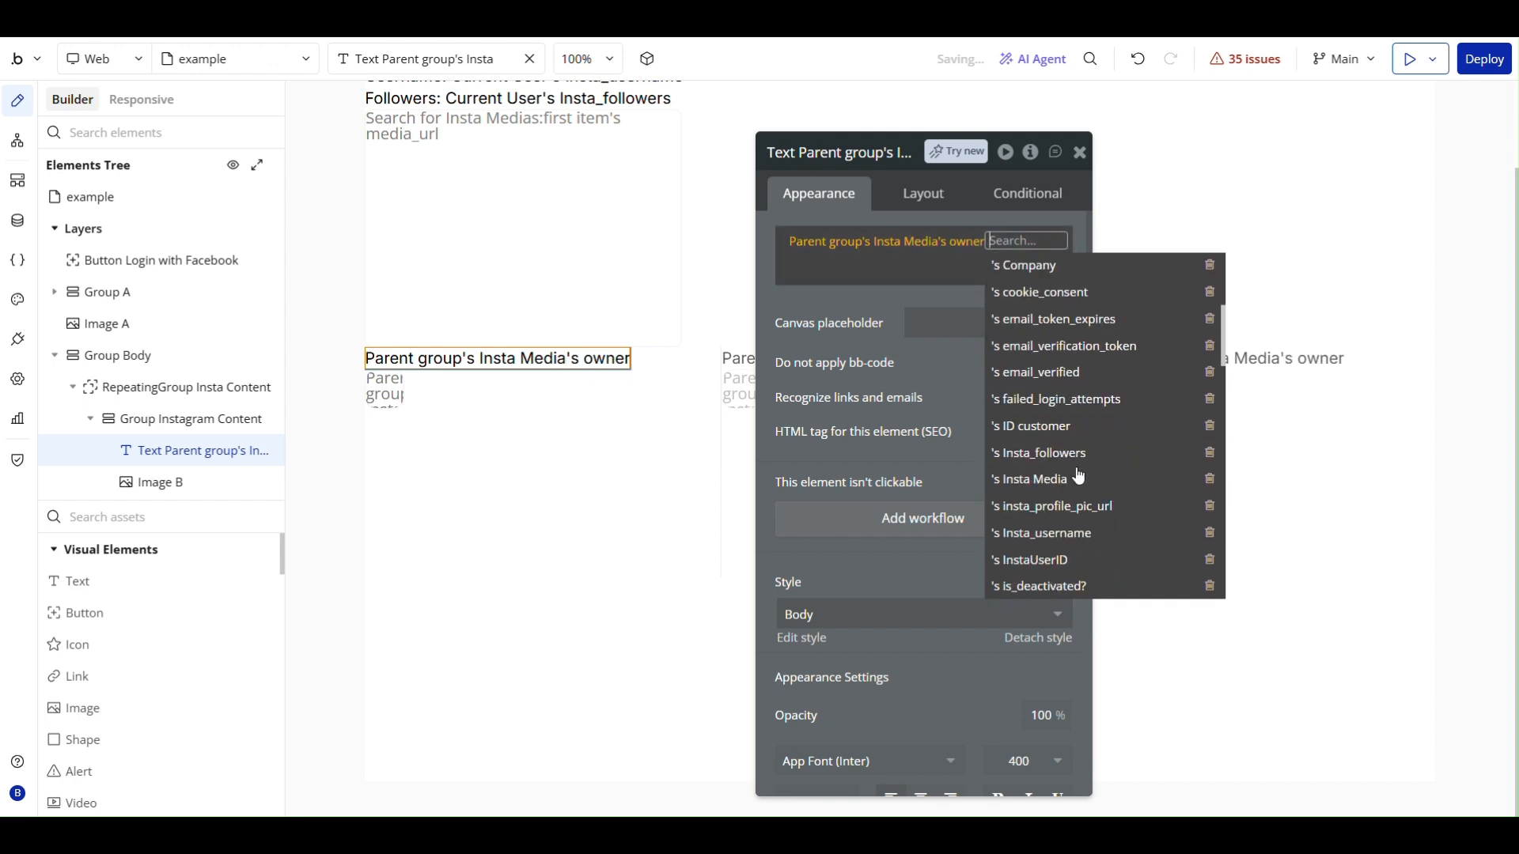
pyautogui.scroll(-3, 1079, 476)
pyautogui.click(1059, 433)
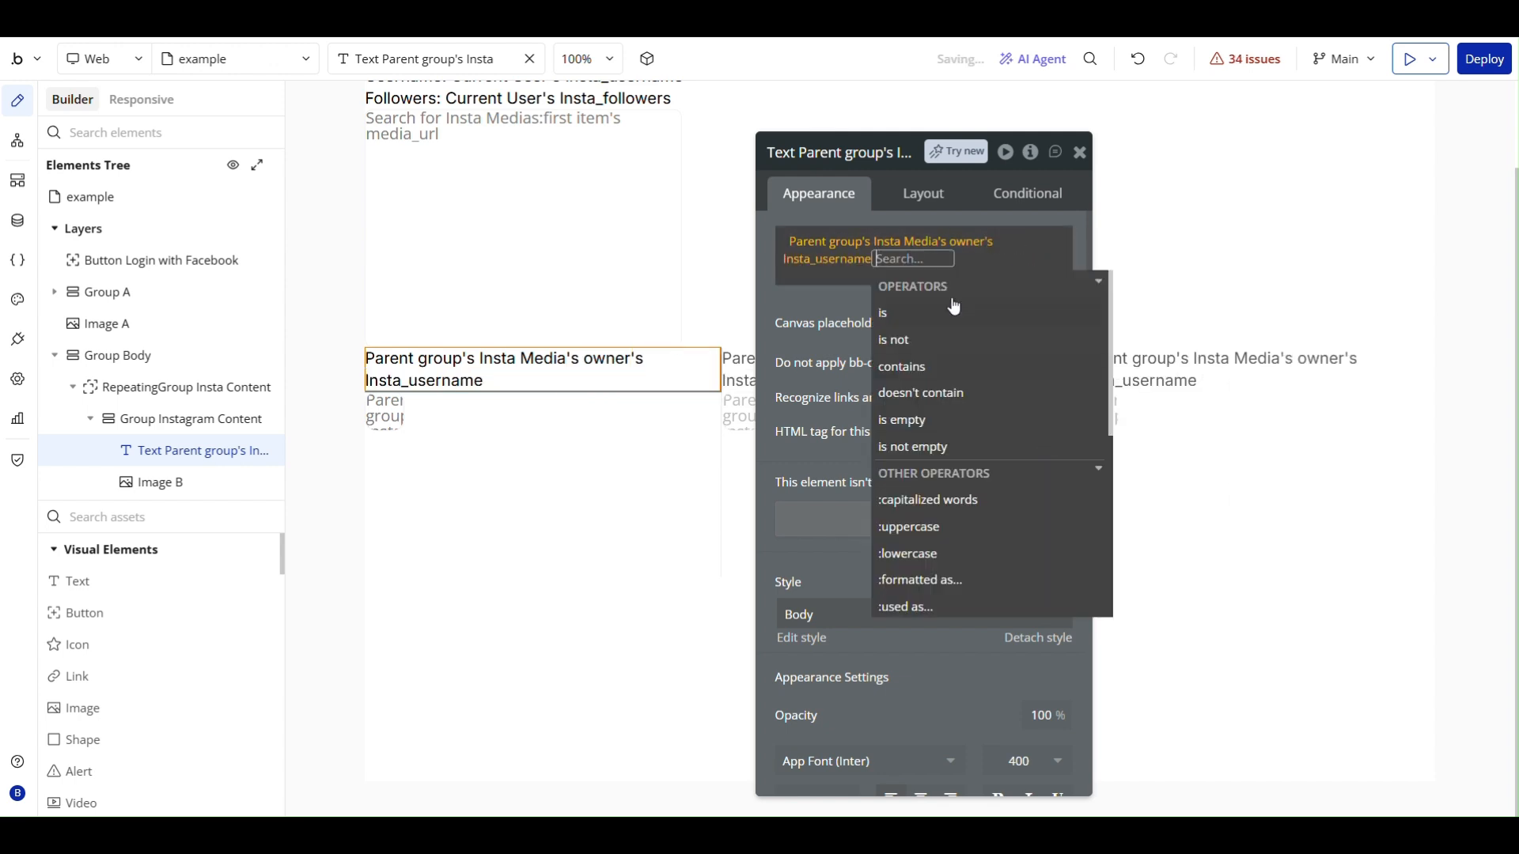
# - Finish the username text's dynamic expression and set its canvas placeholder to "endorsrau"
pyautogui.click(832, 287)
pyautogui.click(1079, 151)
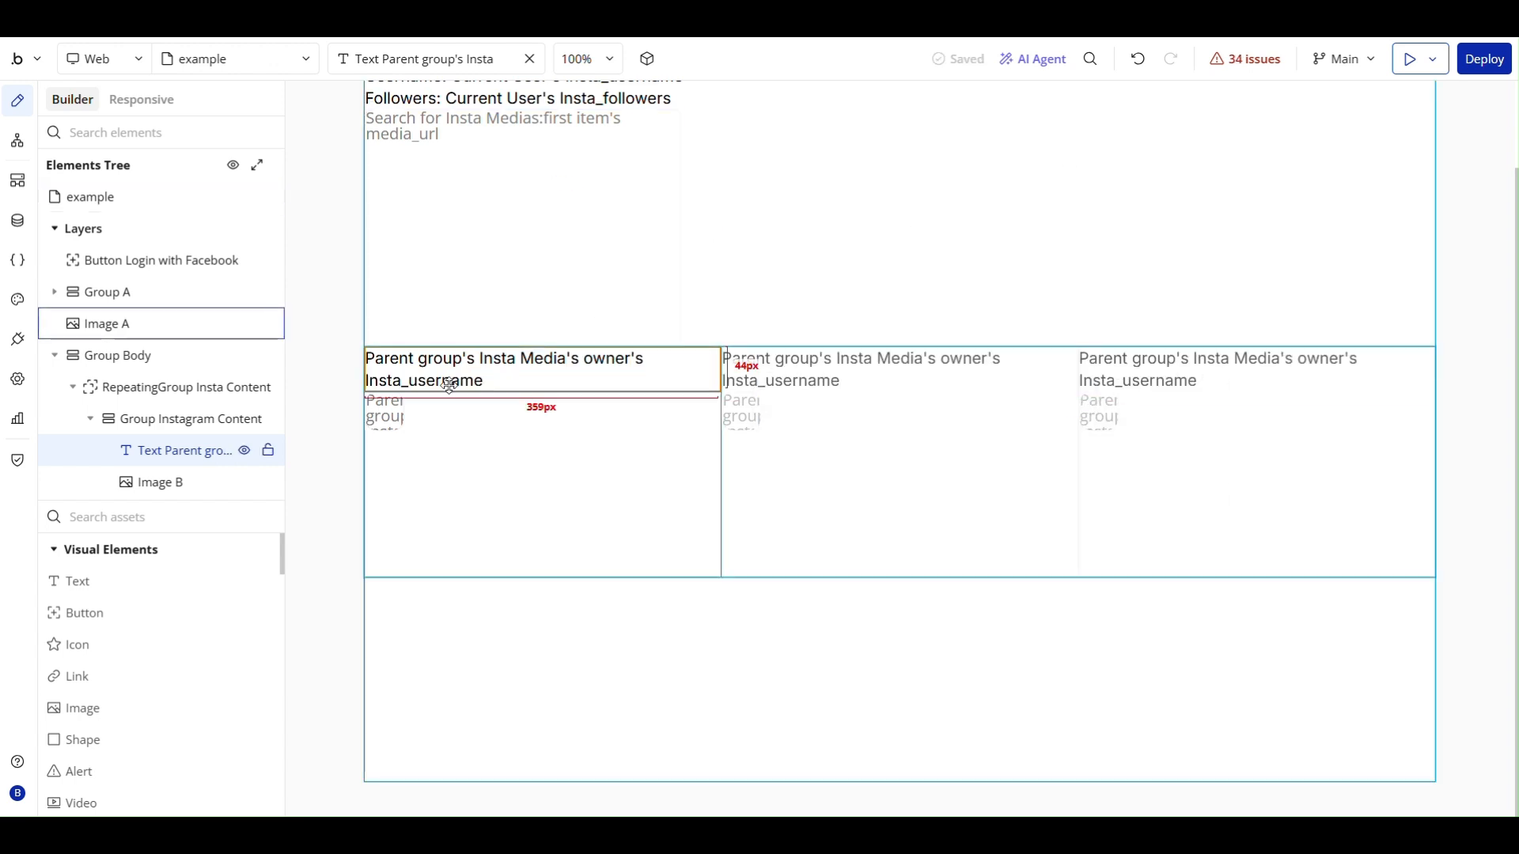
pyautogui.doubleClick(510, 370)
pyautogui.click(922, 323)
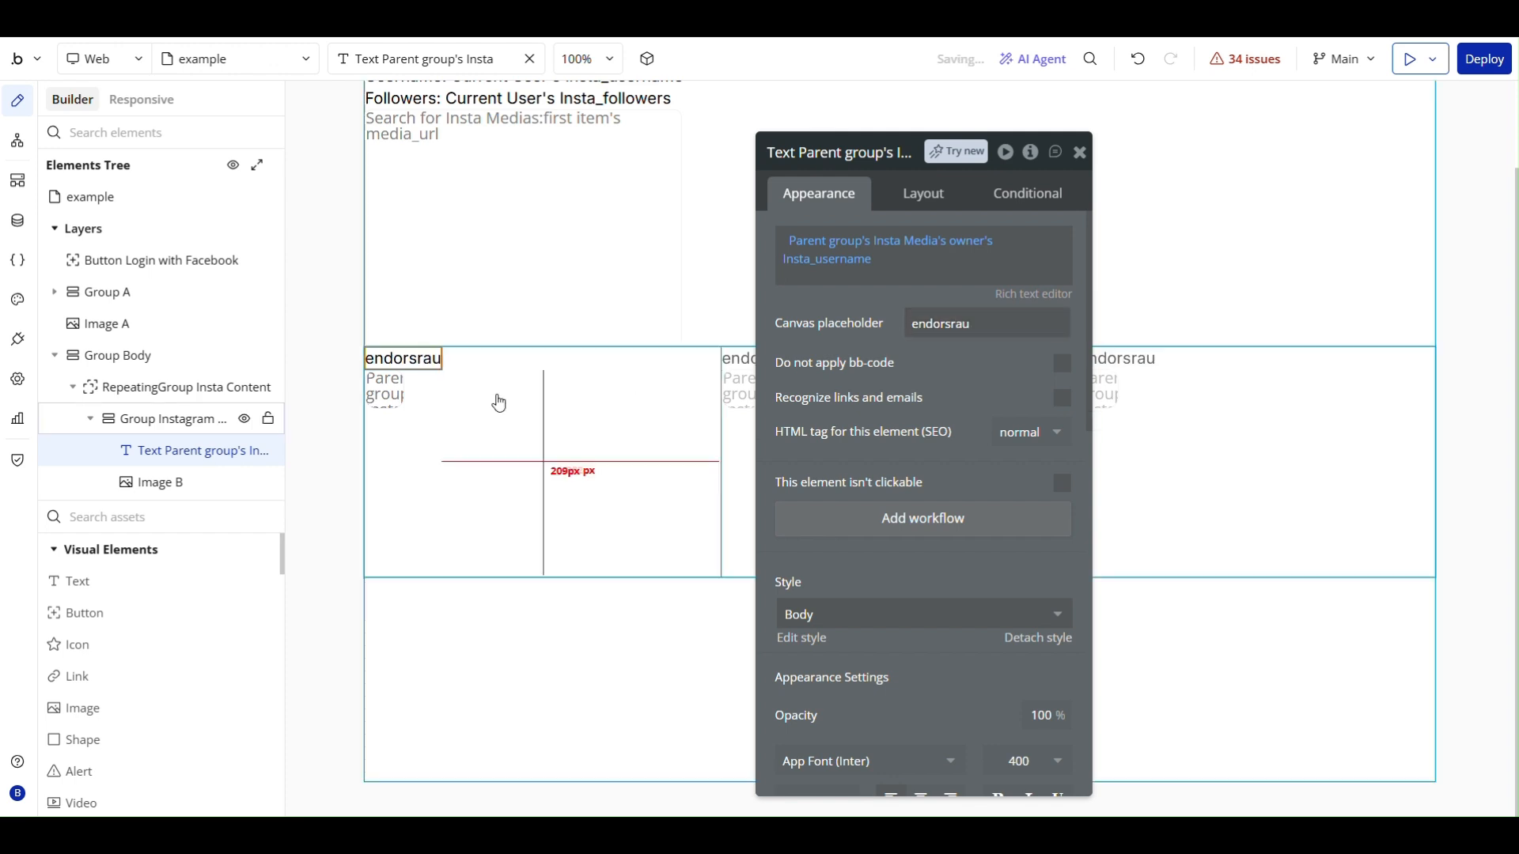
# - Group the username text and the profile image together in a row container inside Group Instagram Content
pyautogui.click(401, 386)
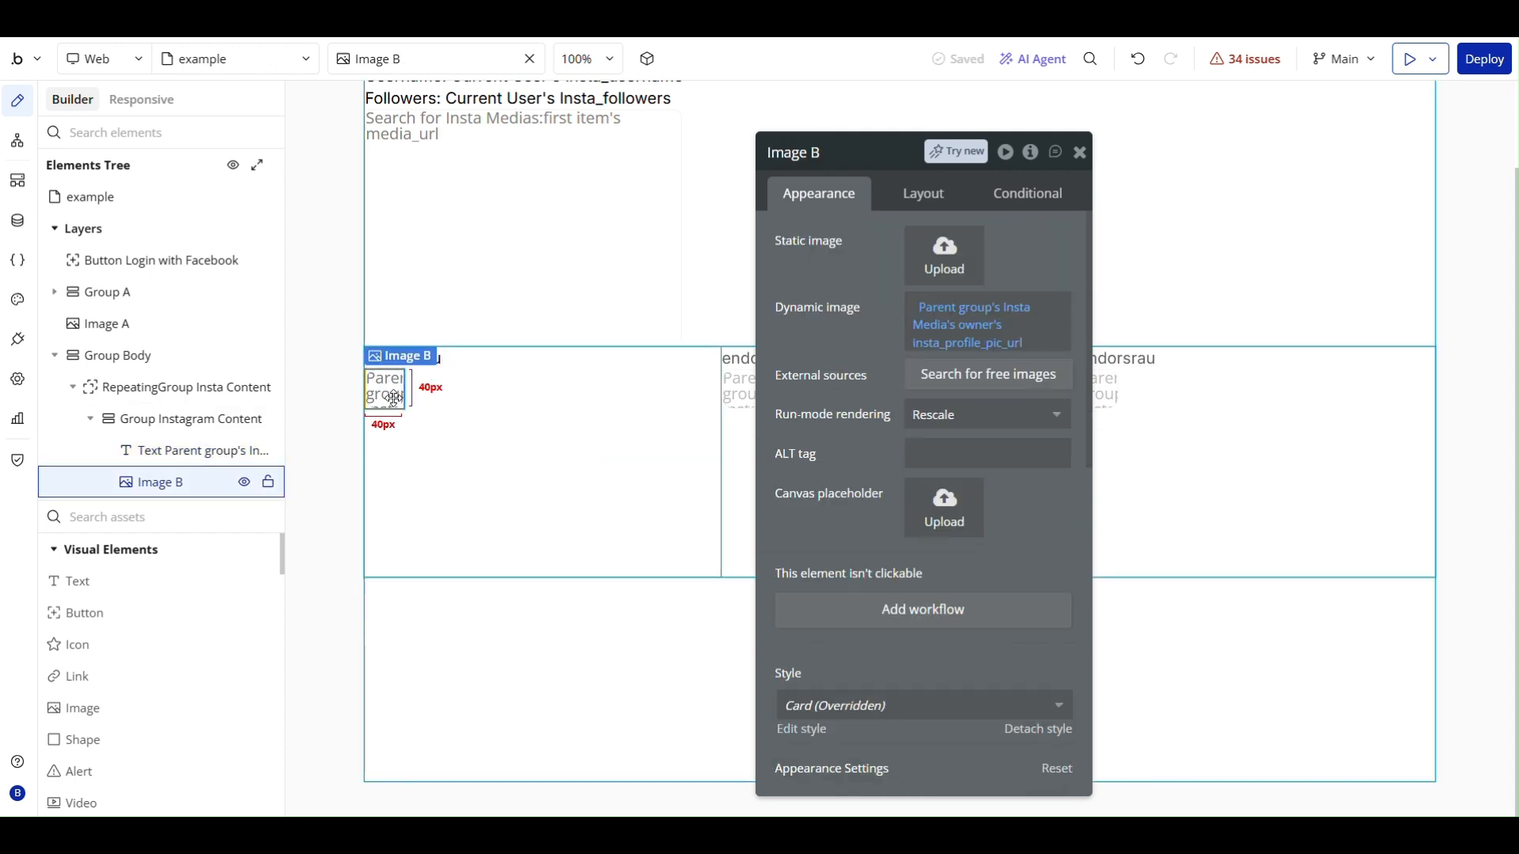
pyautogui.click(429, 368)
pyautogui.click(380, 395)
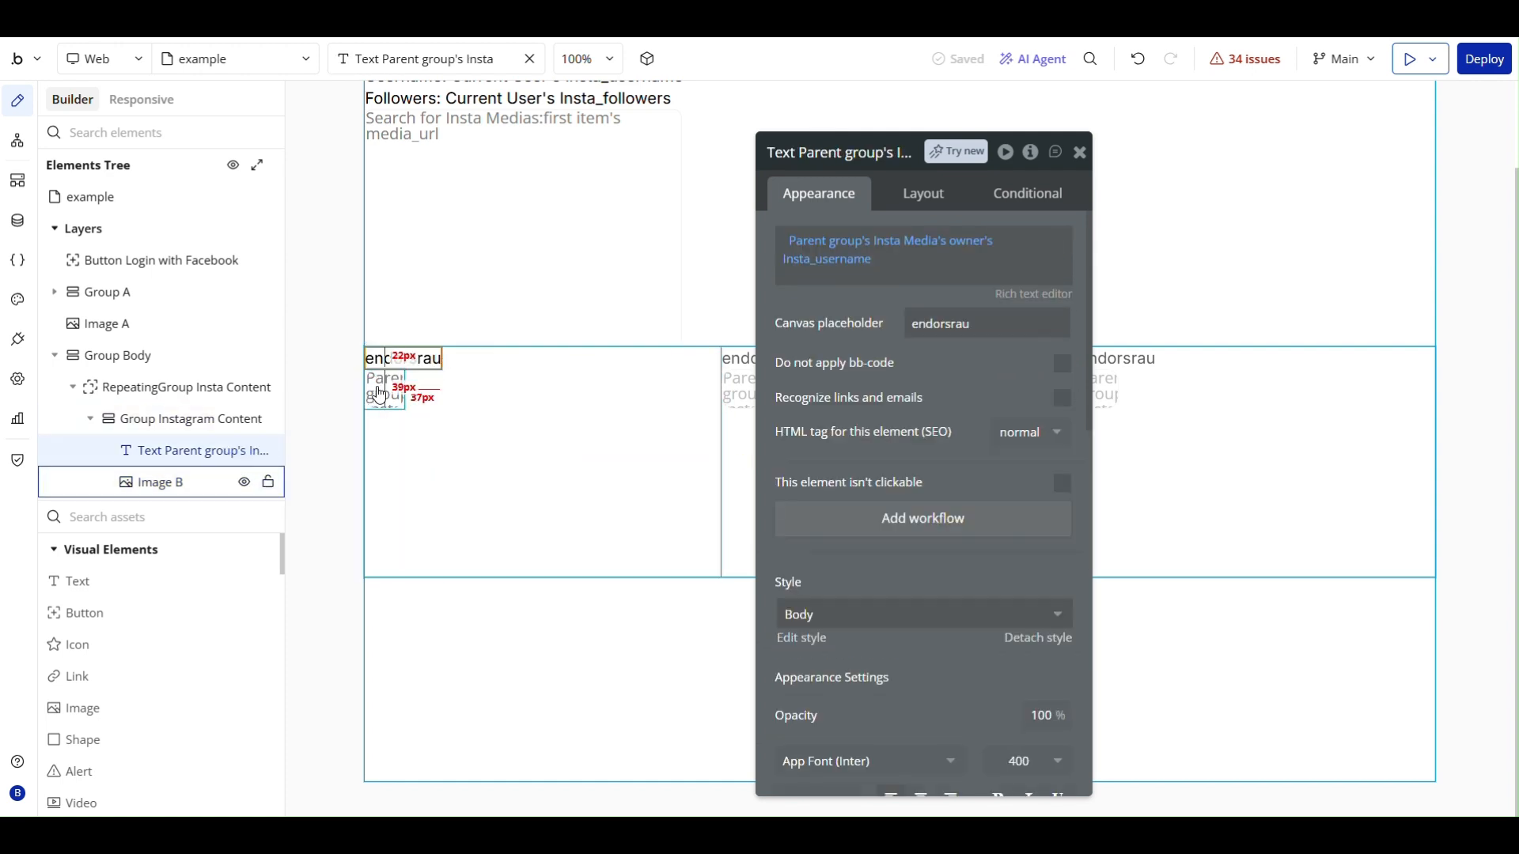
pyautogui.keyDown('shift'); pyautogui.click(379, 401); pyautogui.keyUp('shift')
pyautogui.rightClick(399, 385)
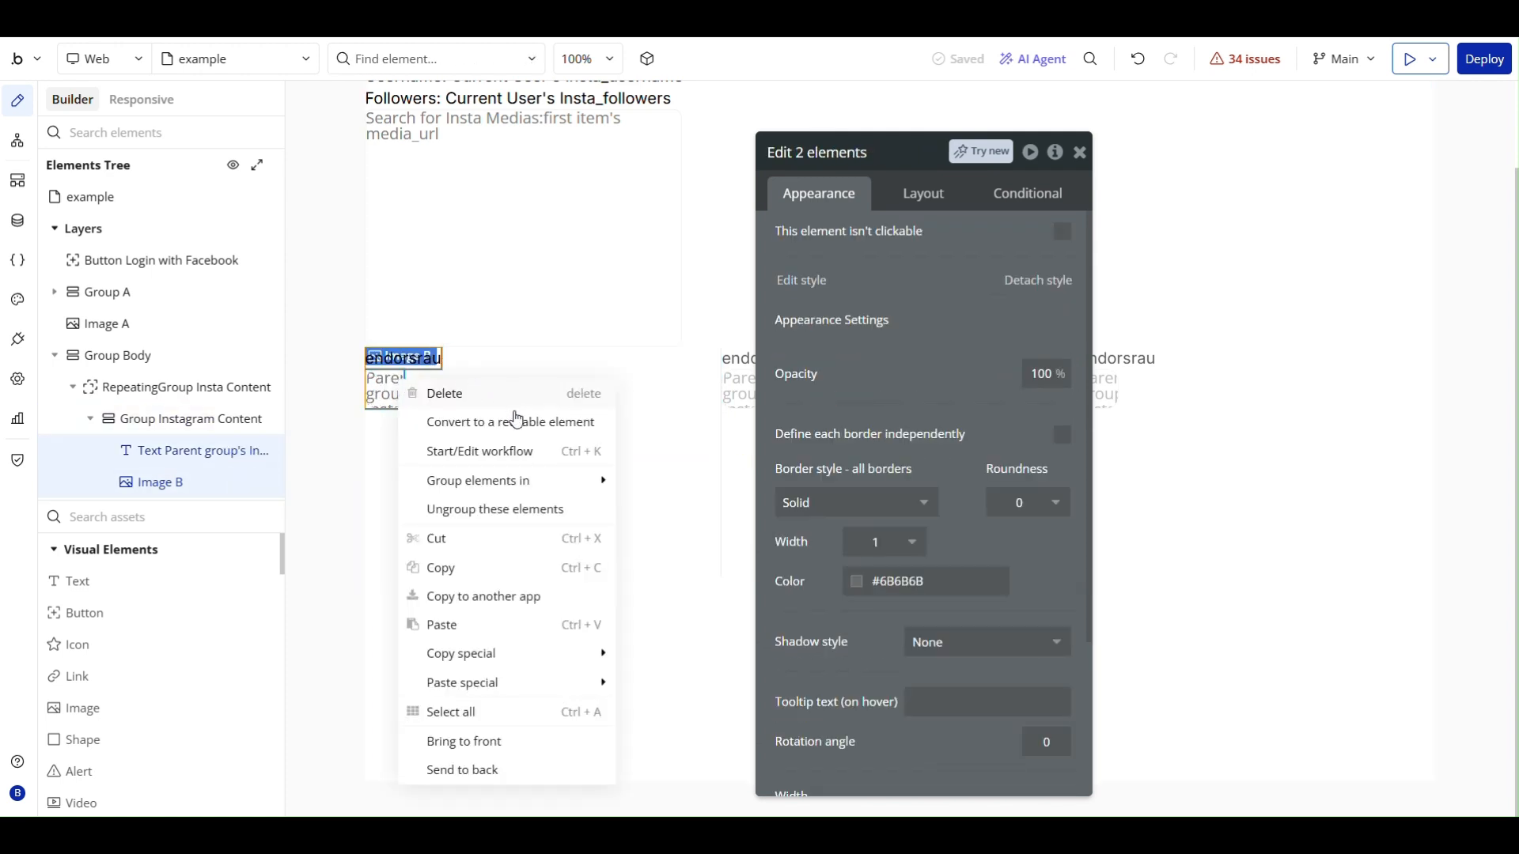
pyautogui.moveTo(492, 492)
pyautogui.click(689, 511)
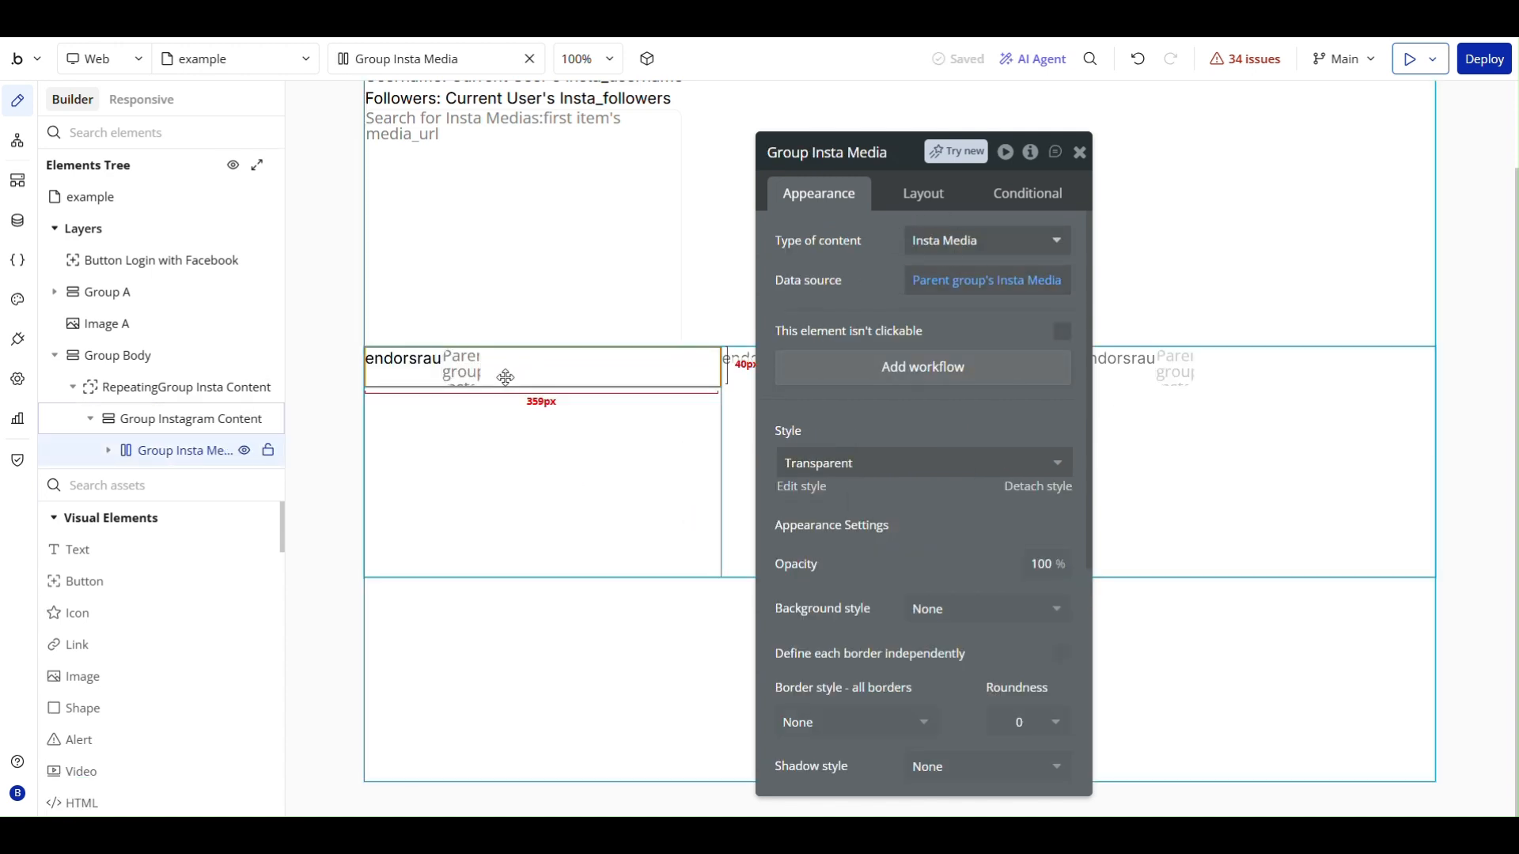
# - Make the profile image the first element in the row, ahead of the username text
pyautogui.click(461, 368)
pyautogui.scroll(-4, 859, 475)
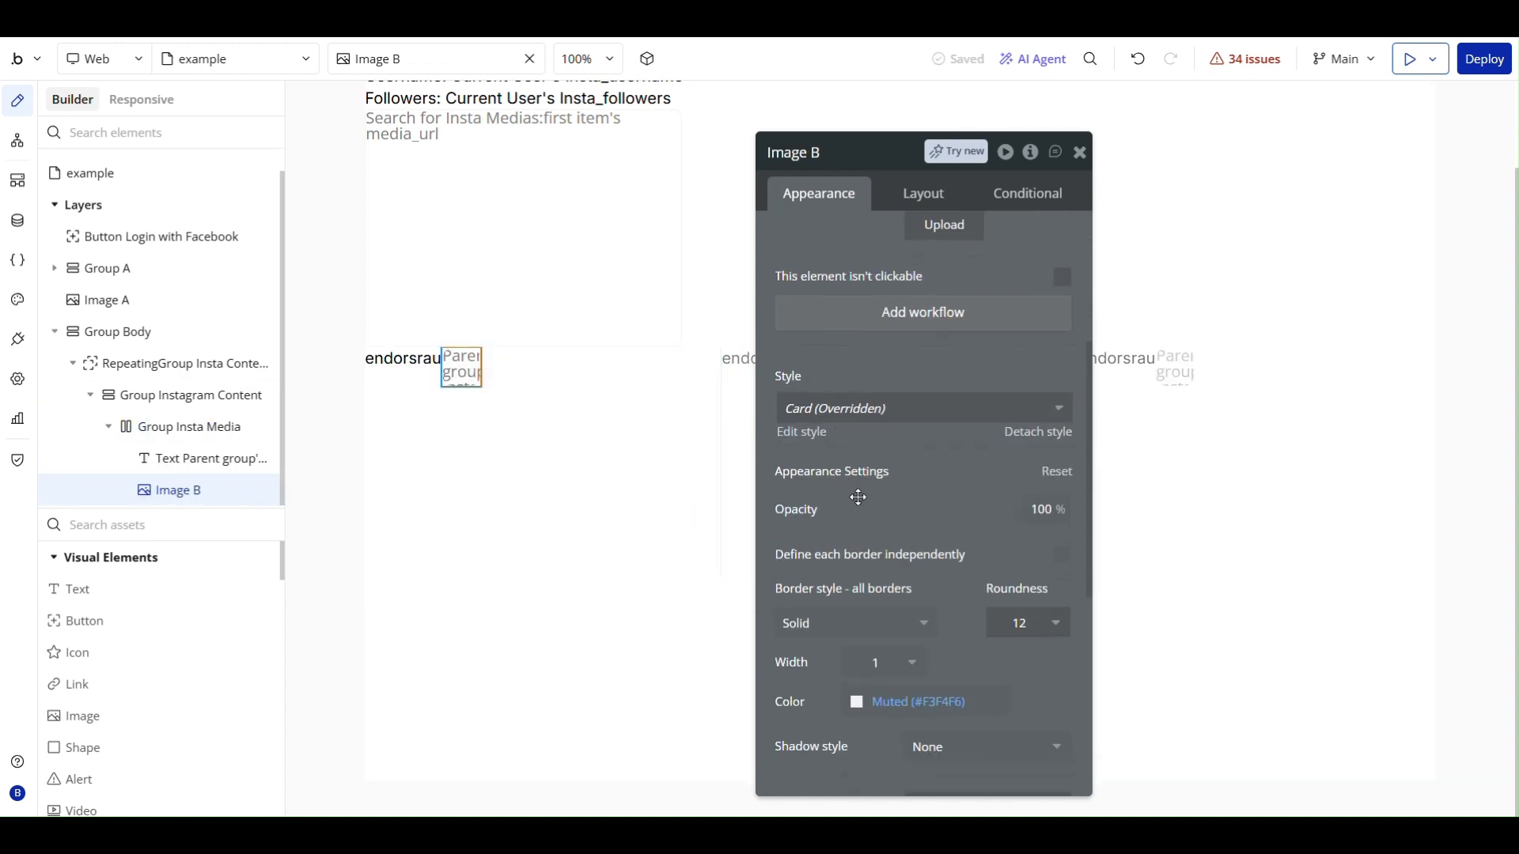
pyautogui.scroll(4, 862, 506)
pyautogui.click(908, 198)
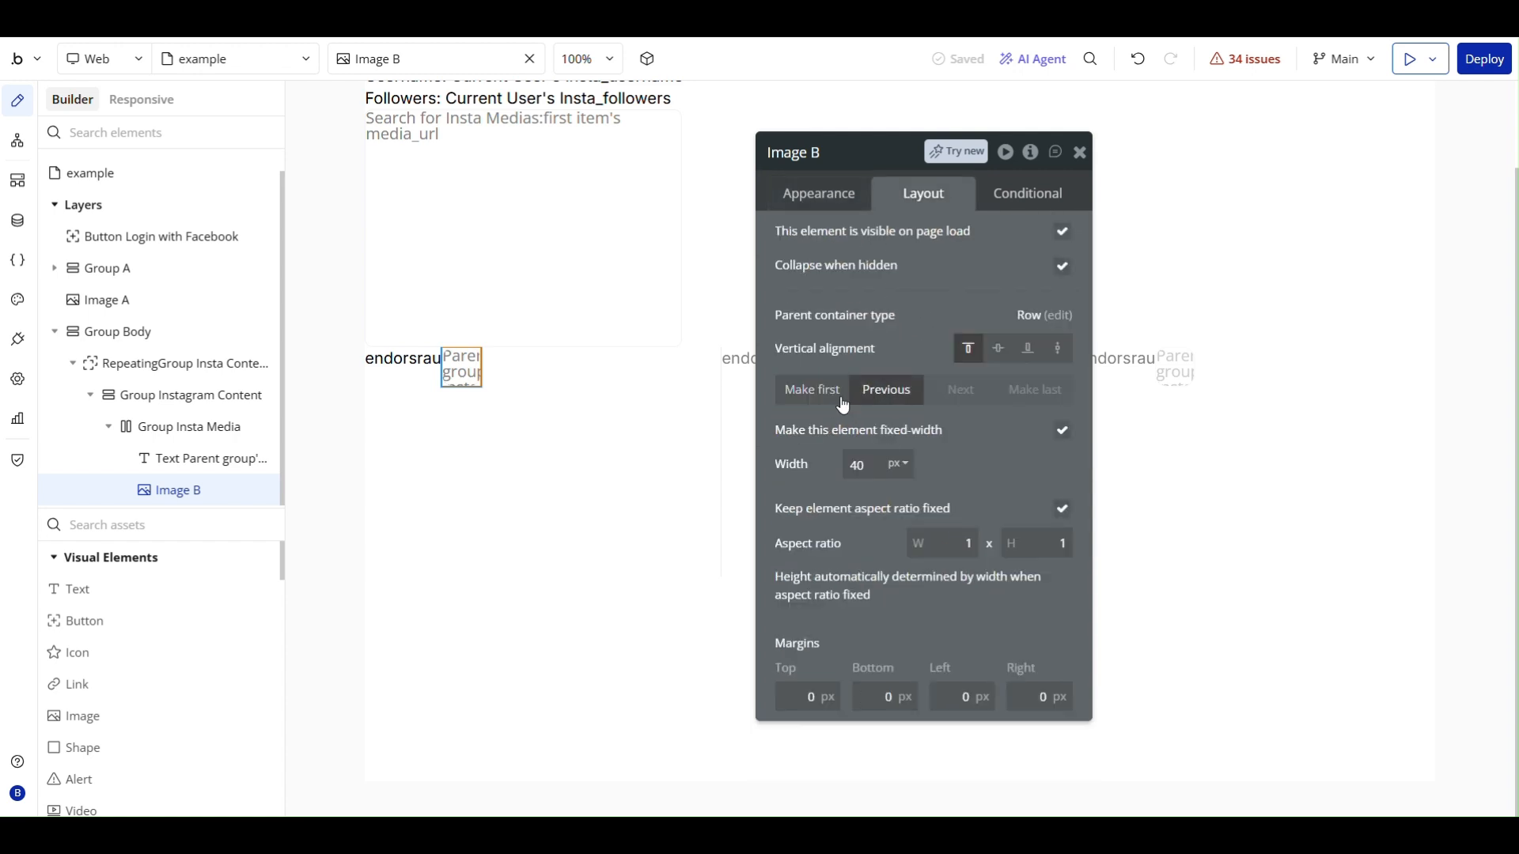
pyautogui.click(787, 387)
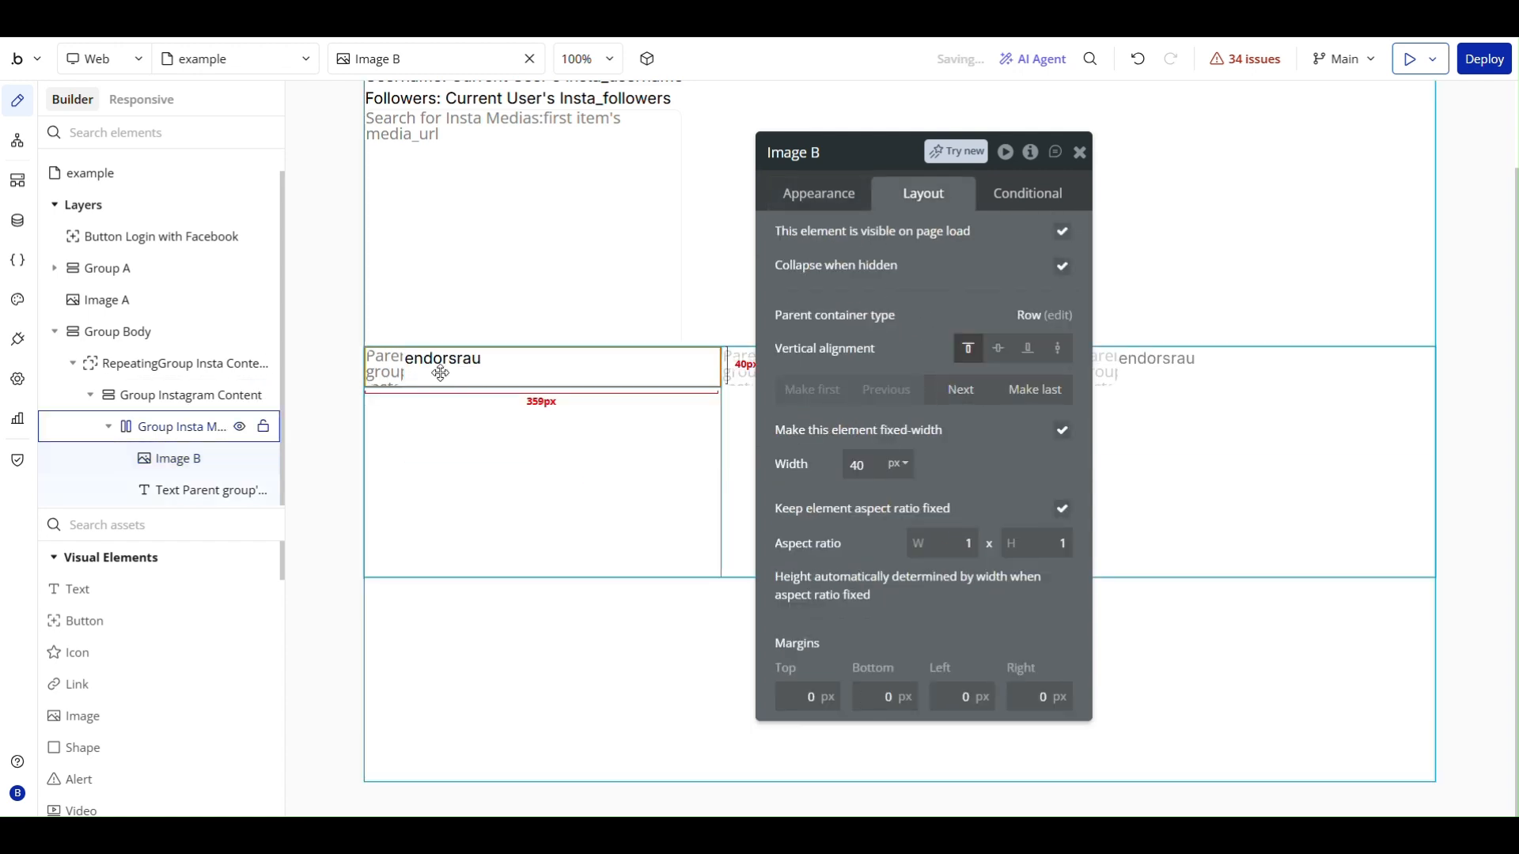
# - Center the profile image and the username text vertically within their row group
pyautogui.click(441, 372)
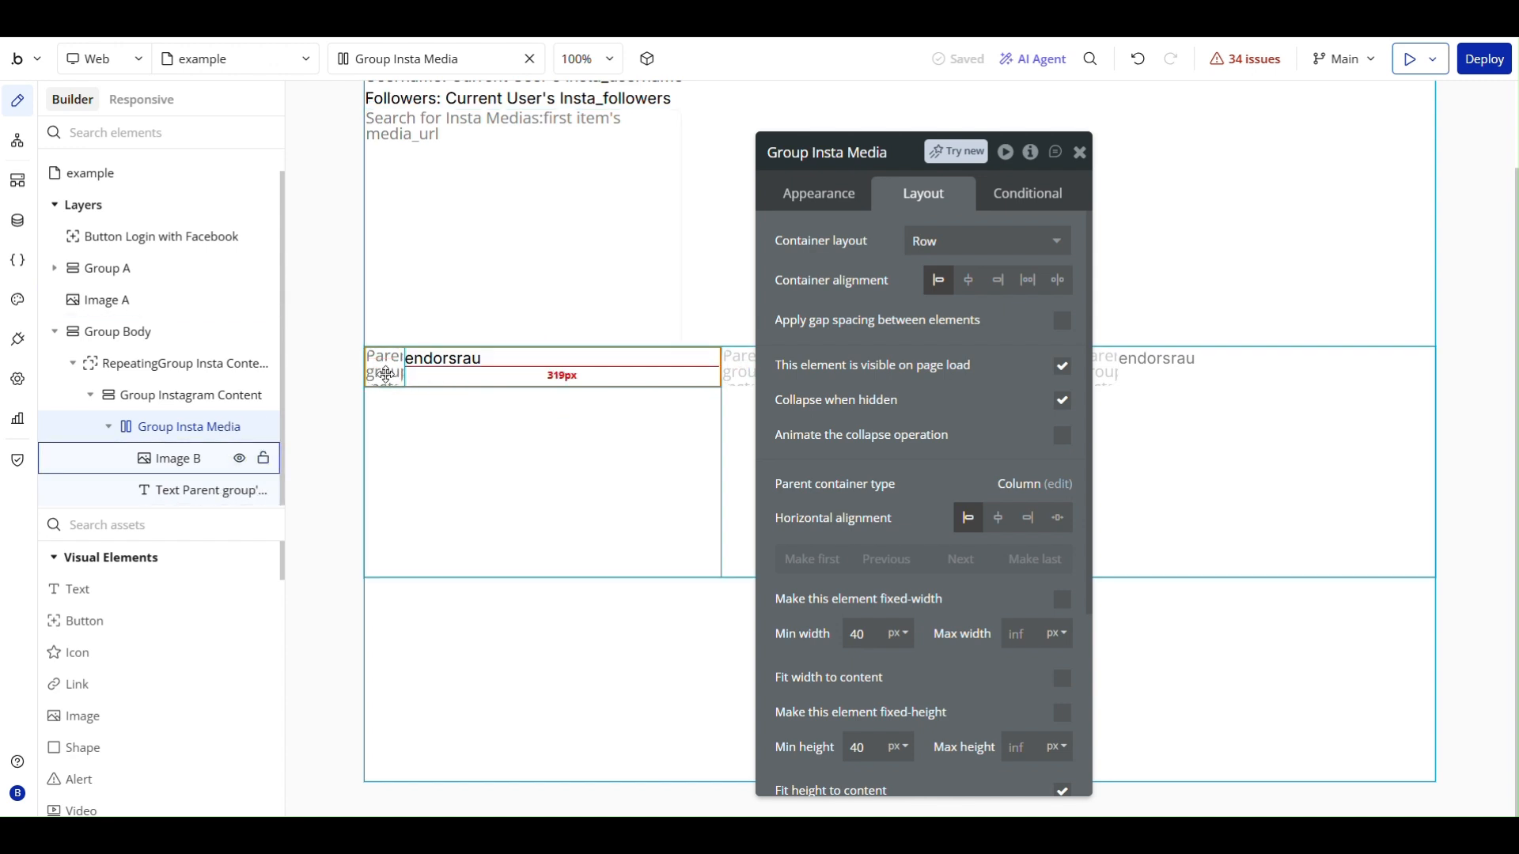
pyautogui.click(178, 458)
pyautogui.click(994, 360)
pyautogui.click(438, 368)
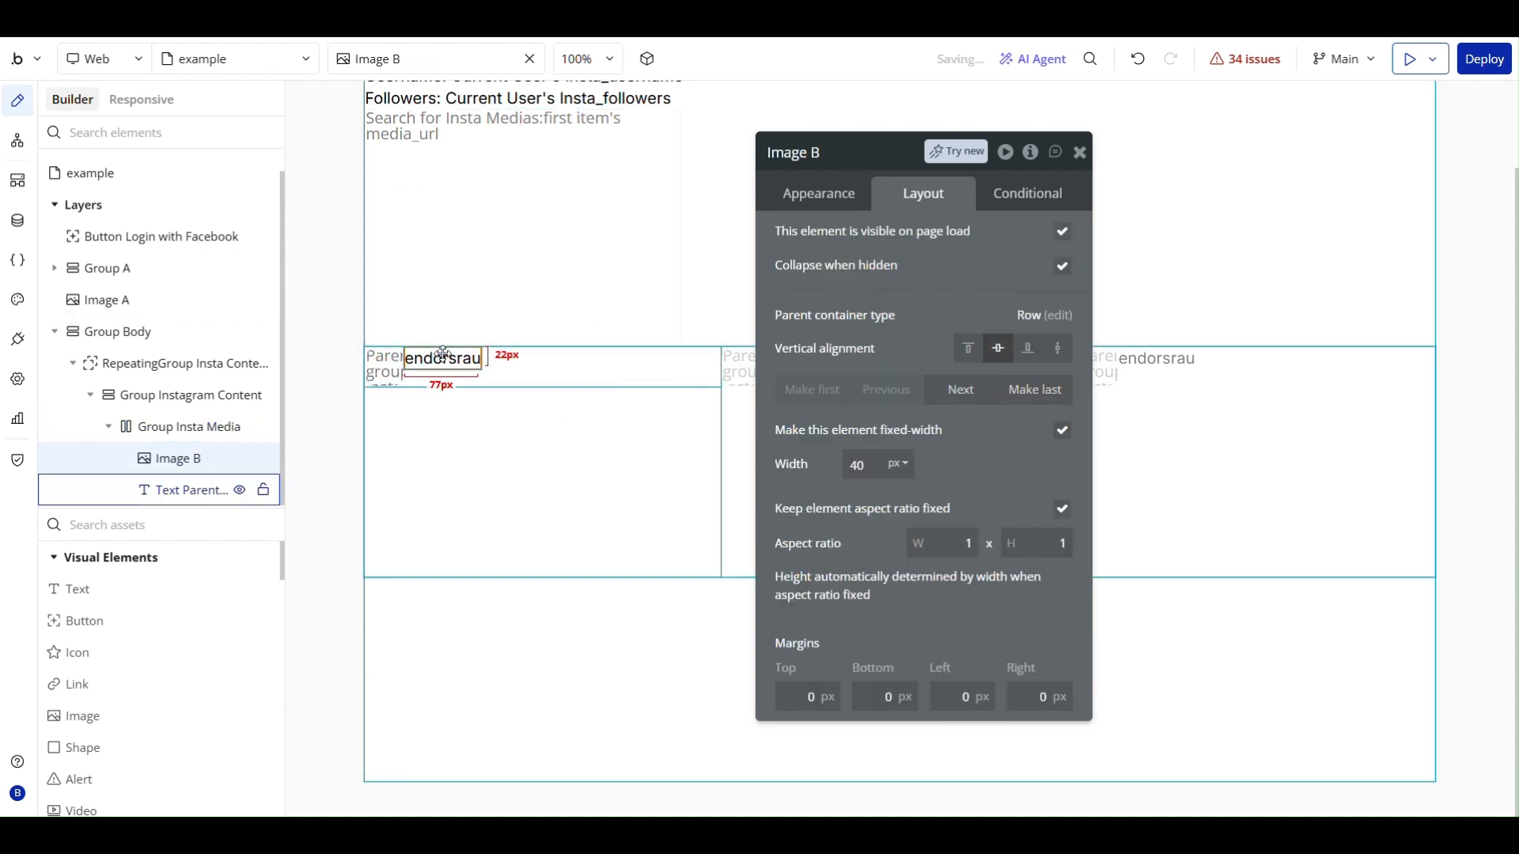
pyautogui.click(996, 355)
# - Set the padding of Group Insta Media to 8 px on all four sides
pyautogui.click(569, 378)
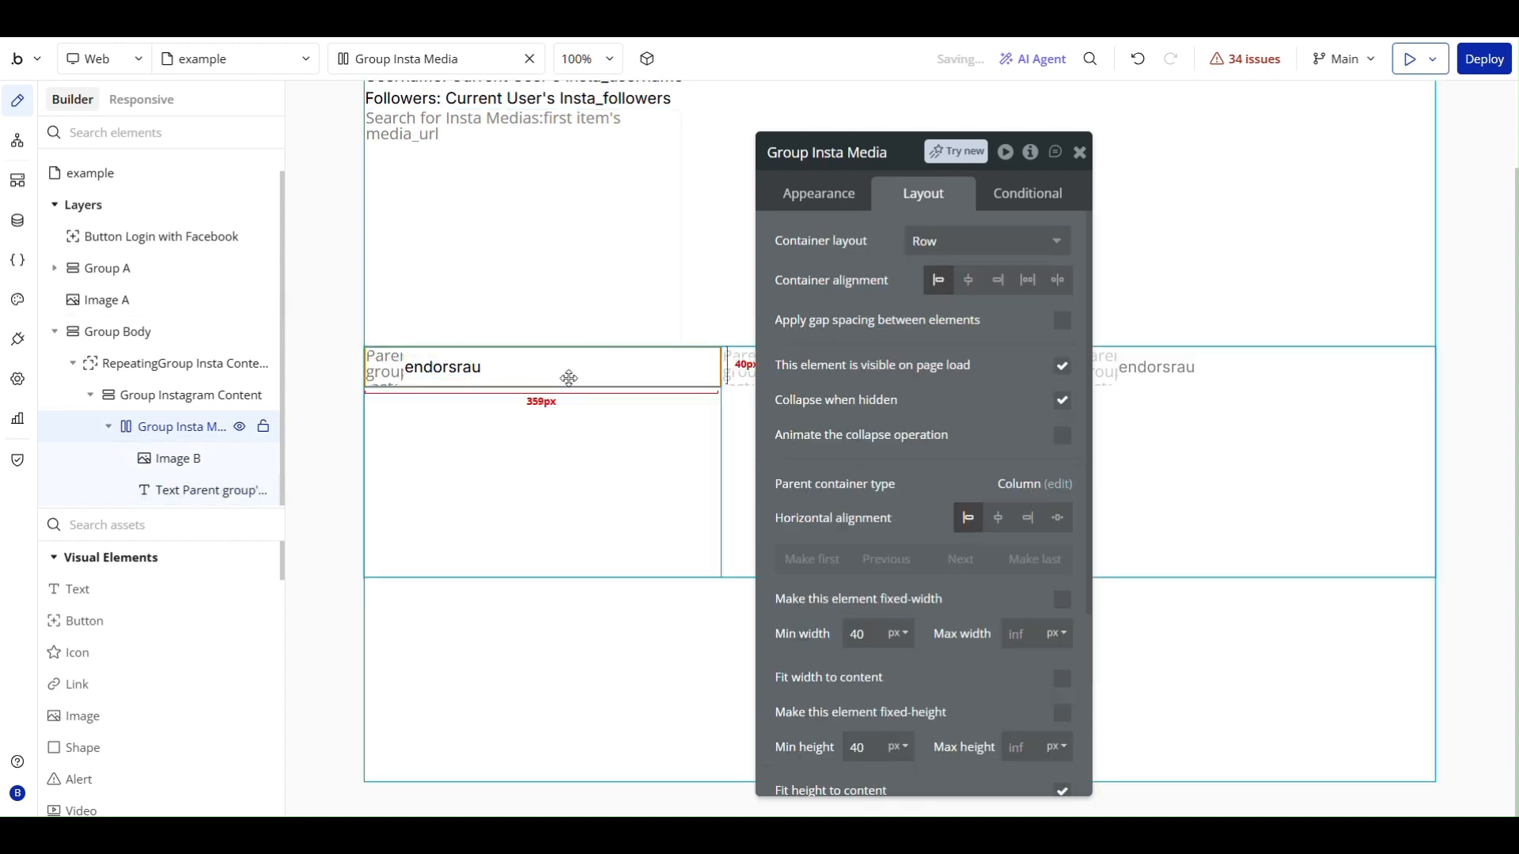
pyautogui.scroll(-3, 915, 457)
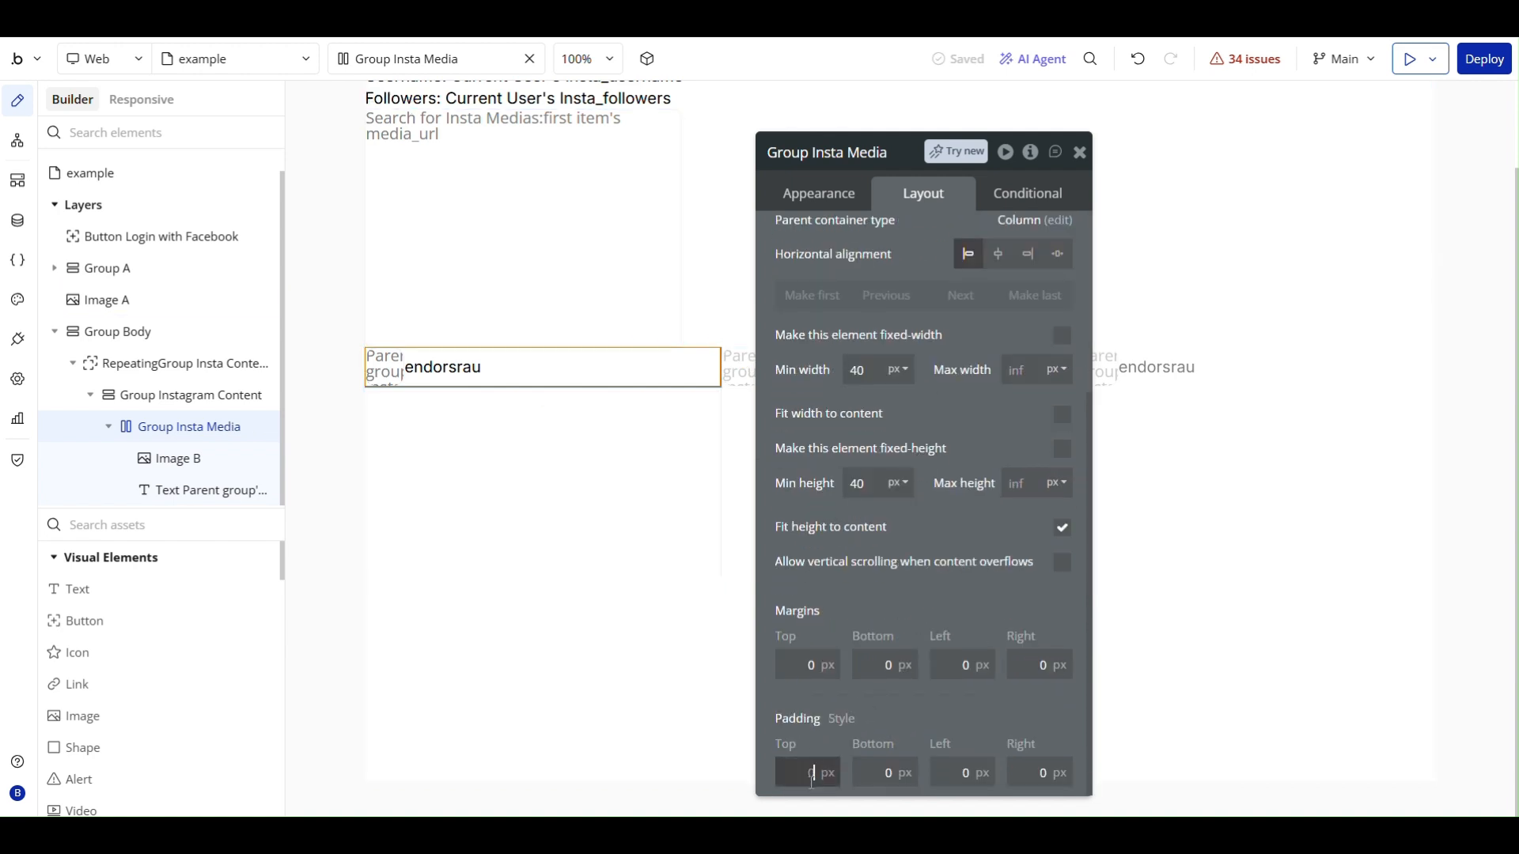
pyautogui.write('8')
pyautogui.press('Tab')
pyautogui.write('8')
pyautogui.press('Tab')
pyautogui.write('8')
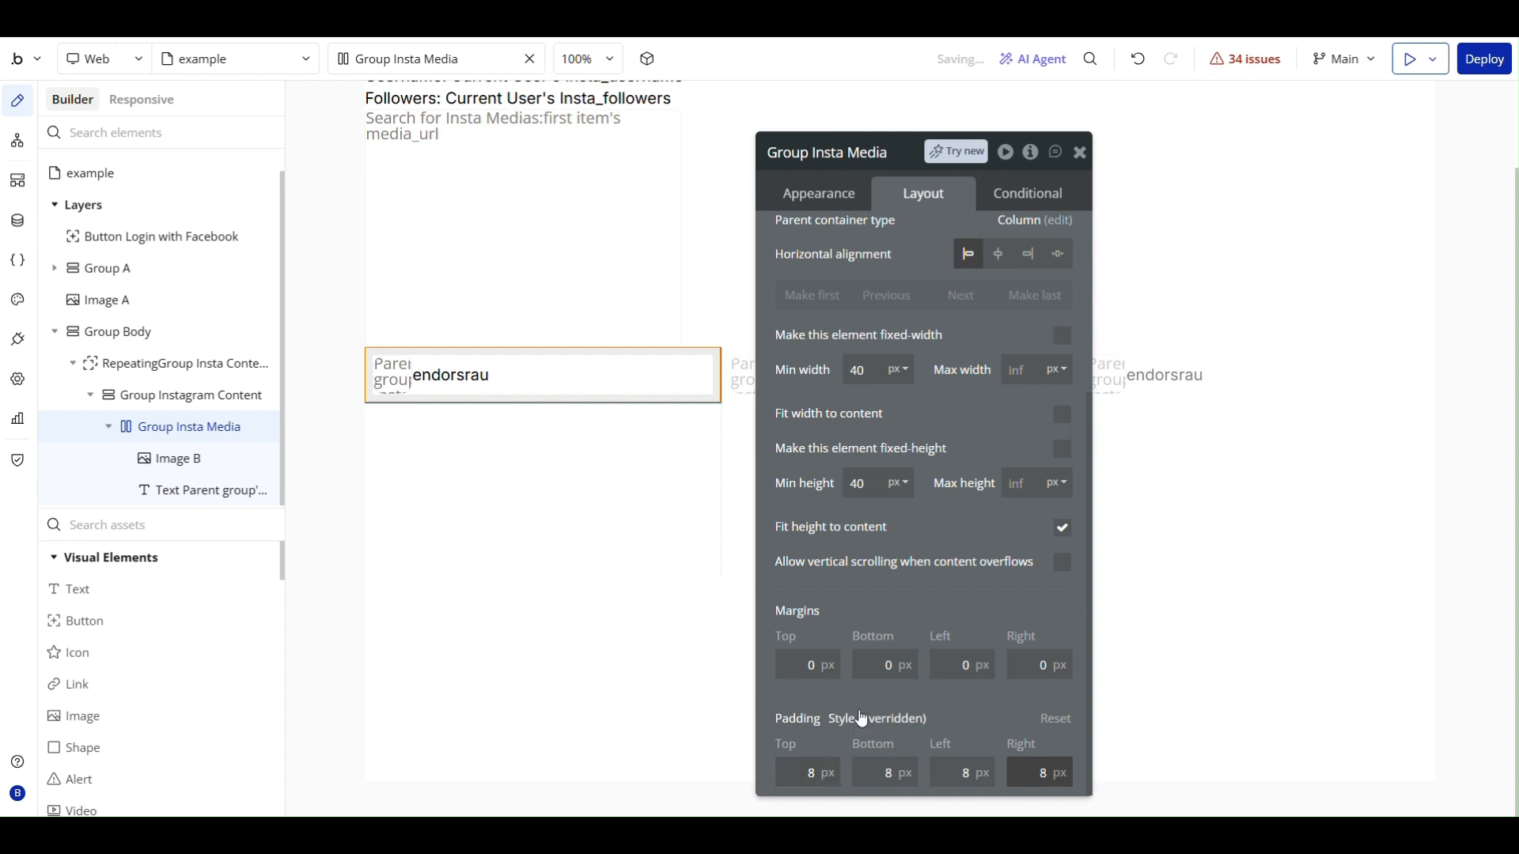
# - Apply gap spacing between the elements of Group Insta Media with a column gap of 20 px
pyautogui.scroll(4, 987, 377)
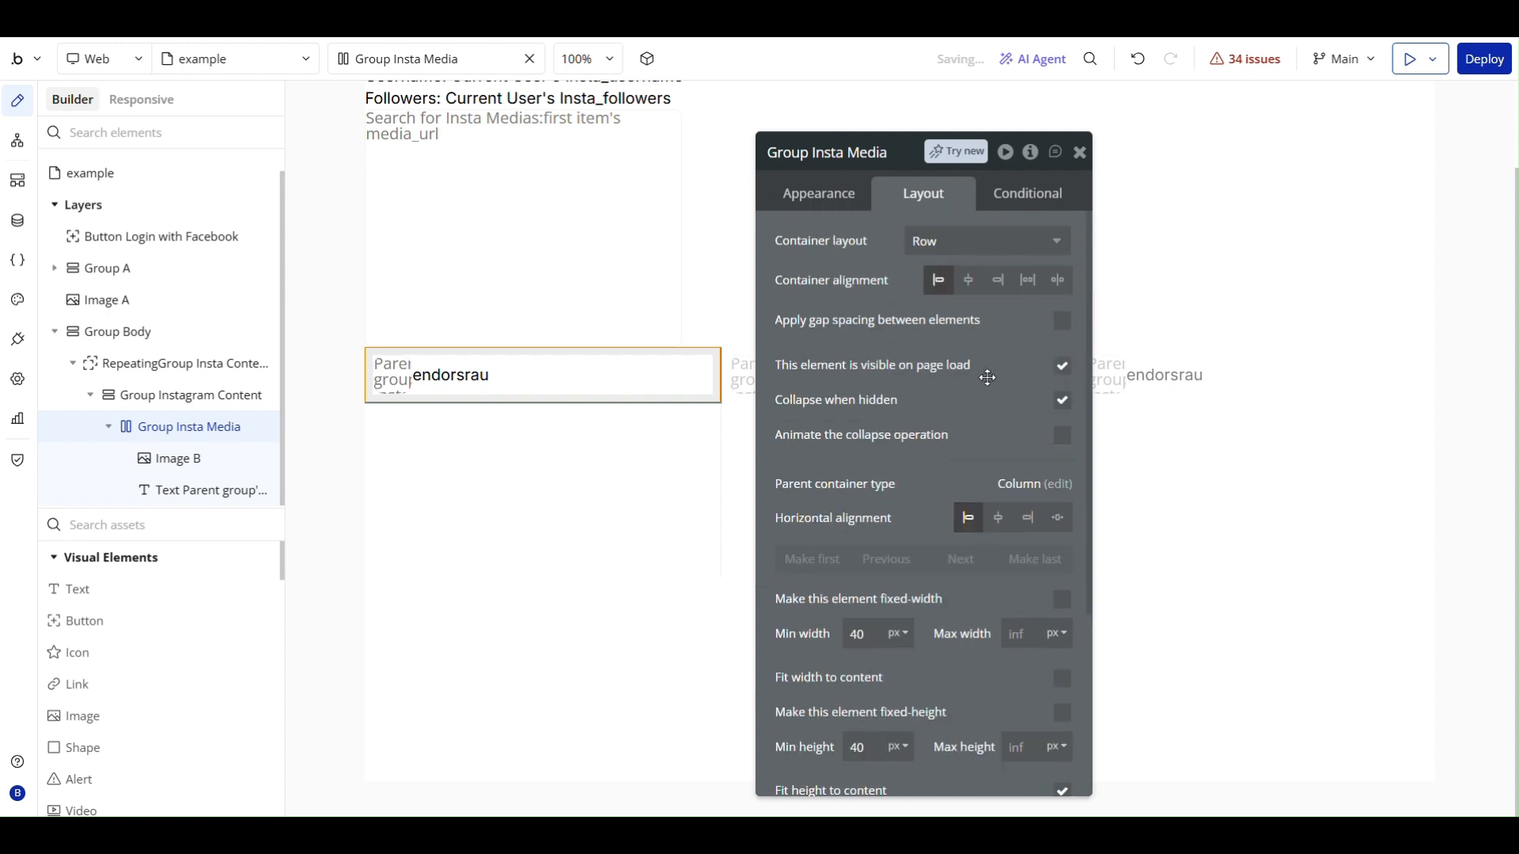
pyautogui.click(1062, 321)
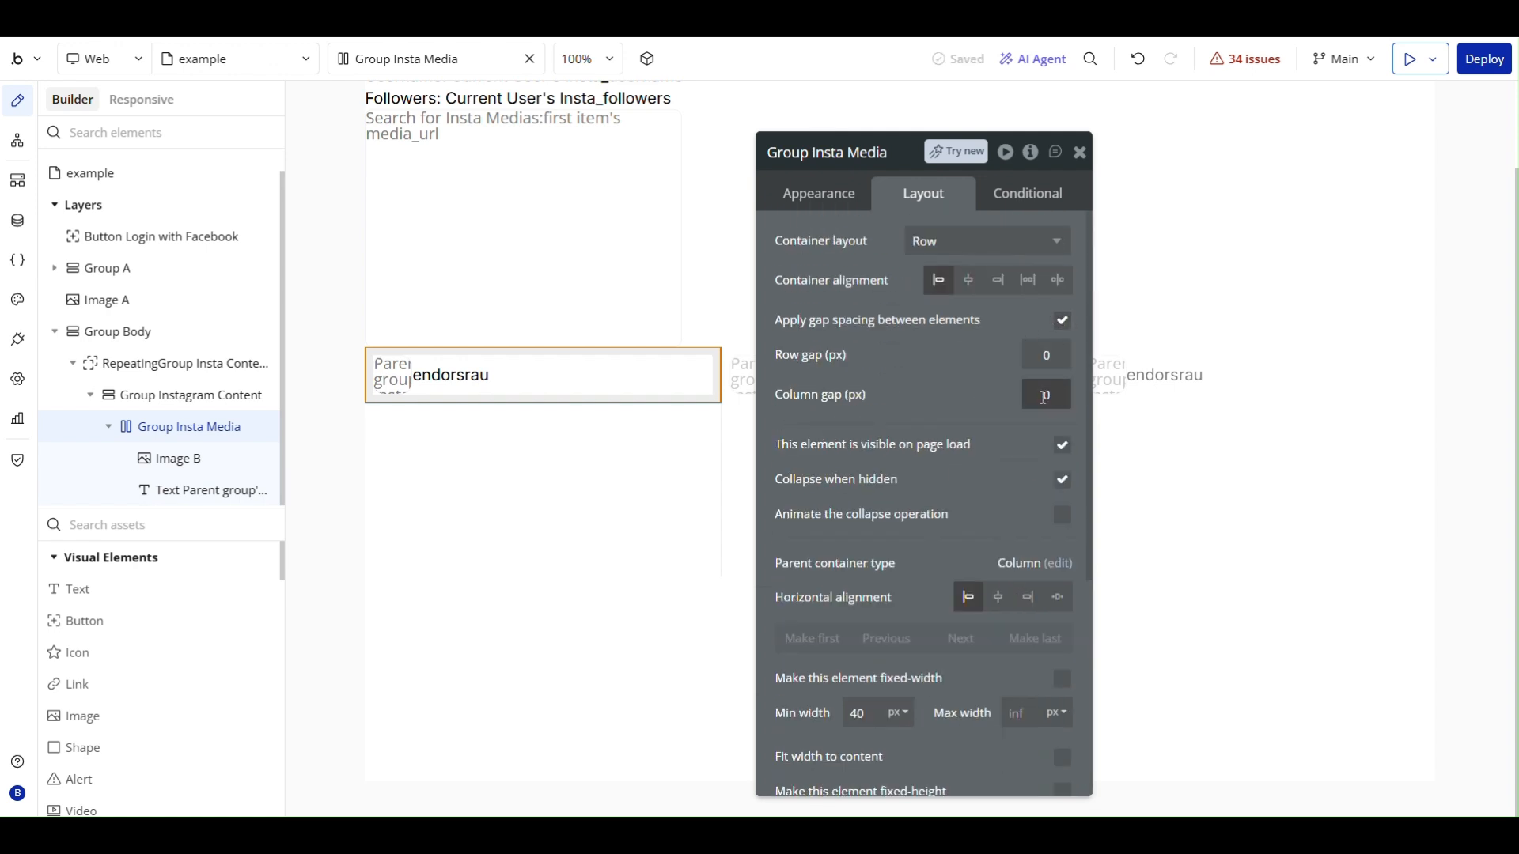
pyautogui.click(1003, 397)
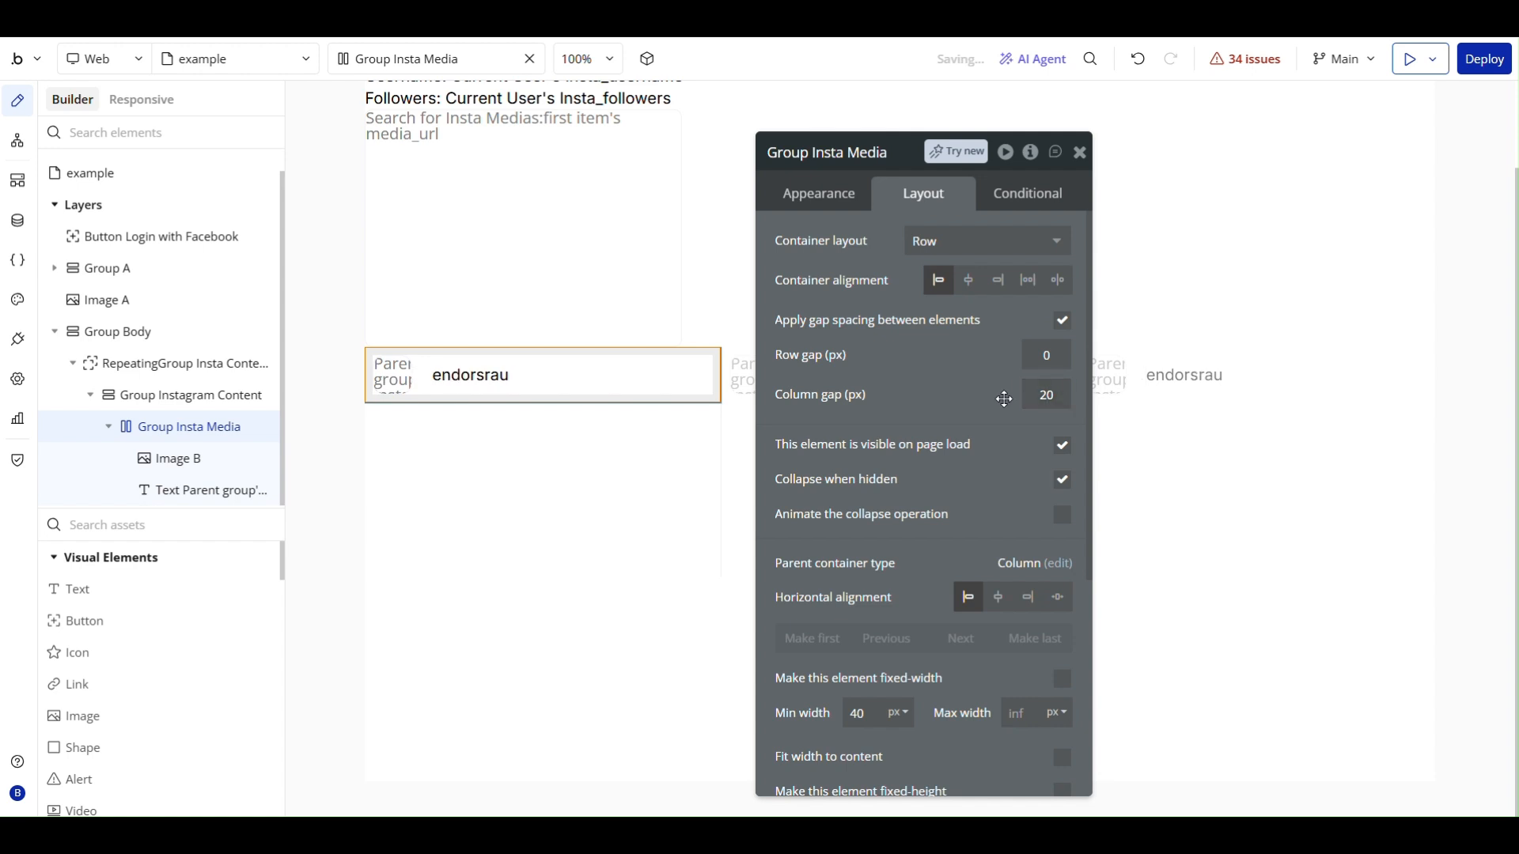
# - Set the username text's font weight to 500
pyautogui.click(473, 375)
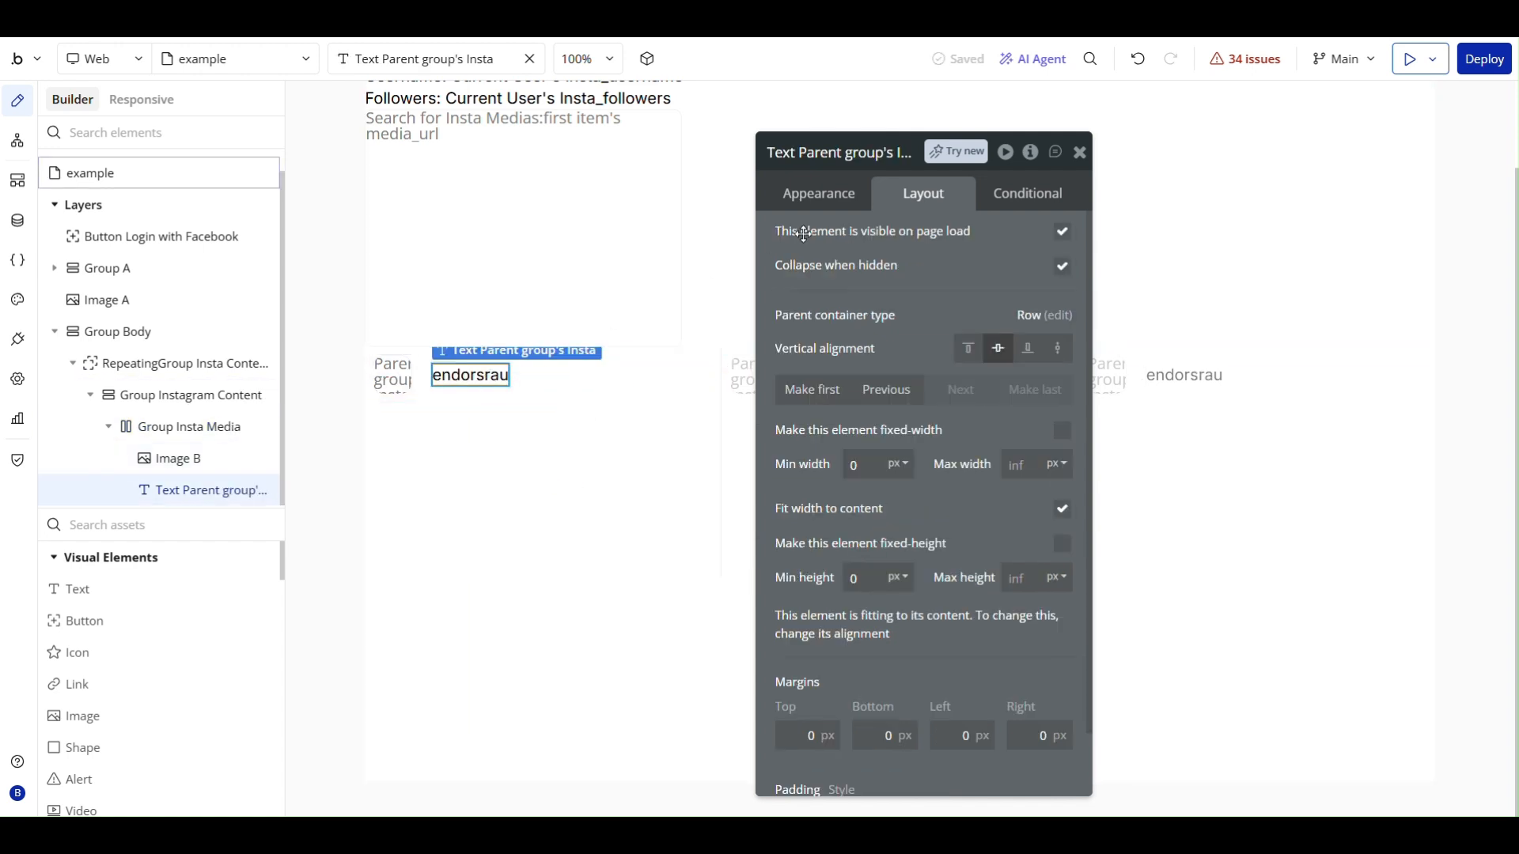
pyautogui.click(826, 194)
pyautogui.scroll(-4, 922, 439)
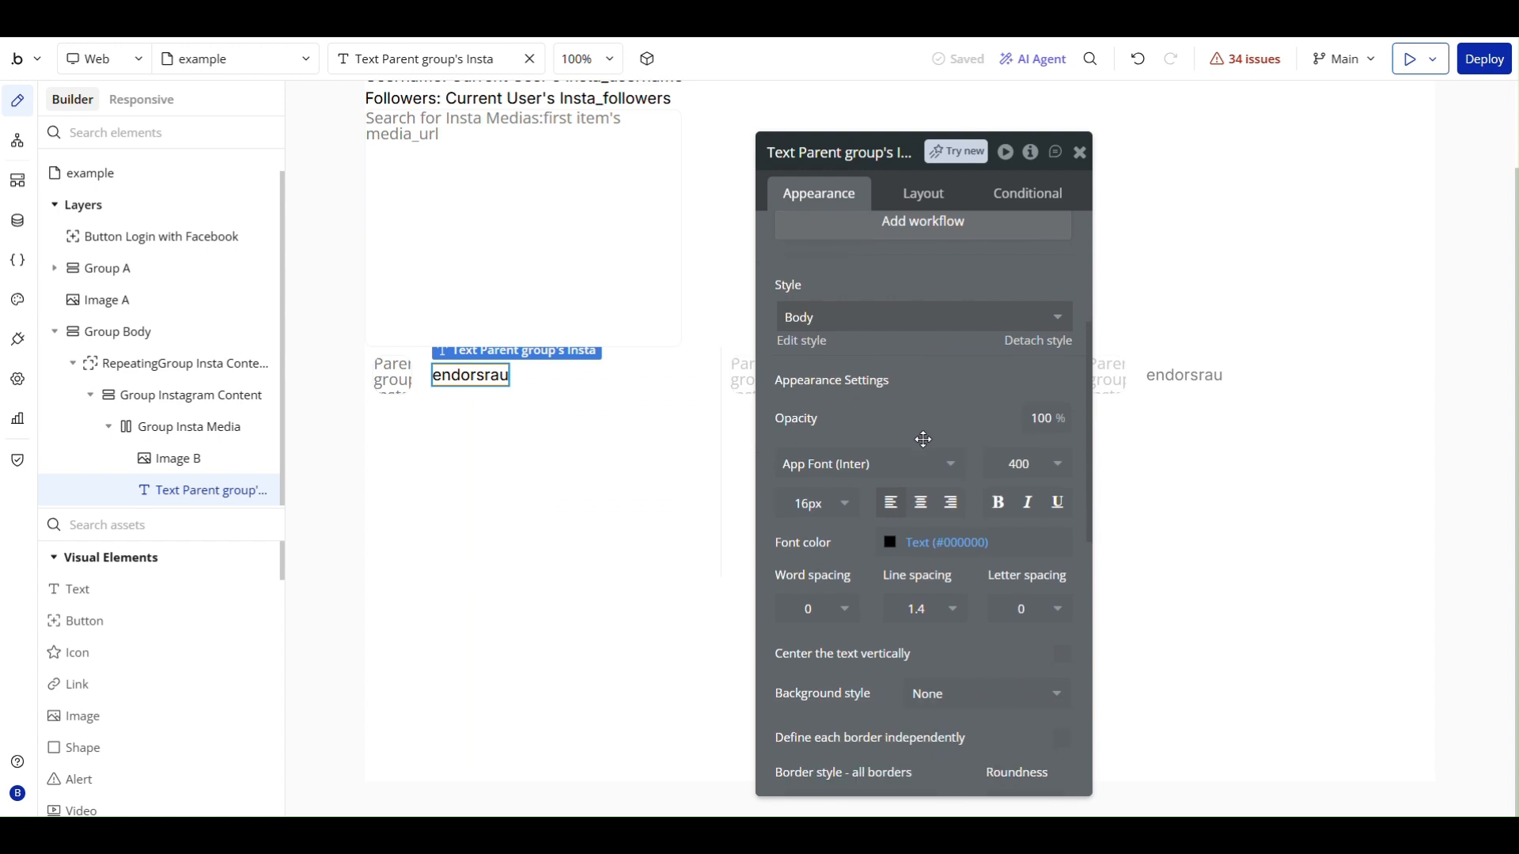
pyautogui.click(1050, 477)
pyautogui.click(909, 641)
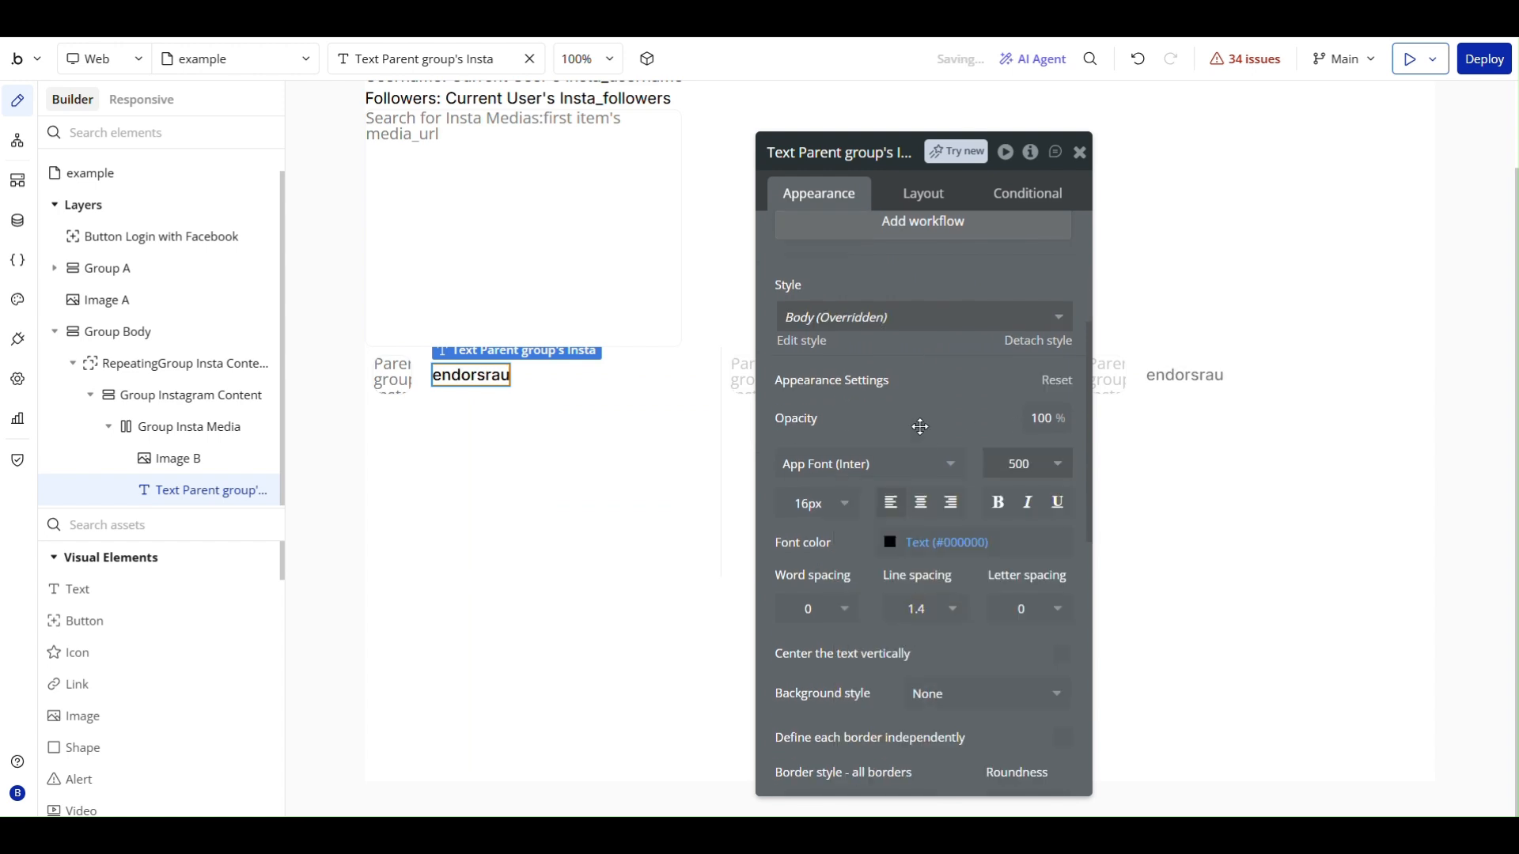
pyautogui.click(604, 464)
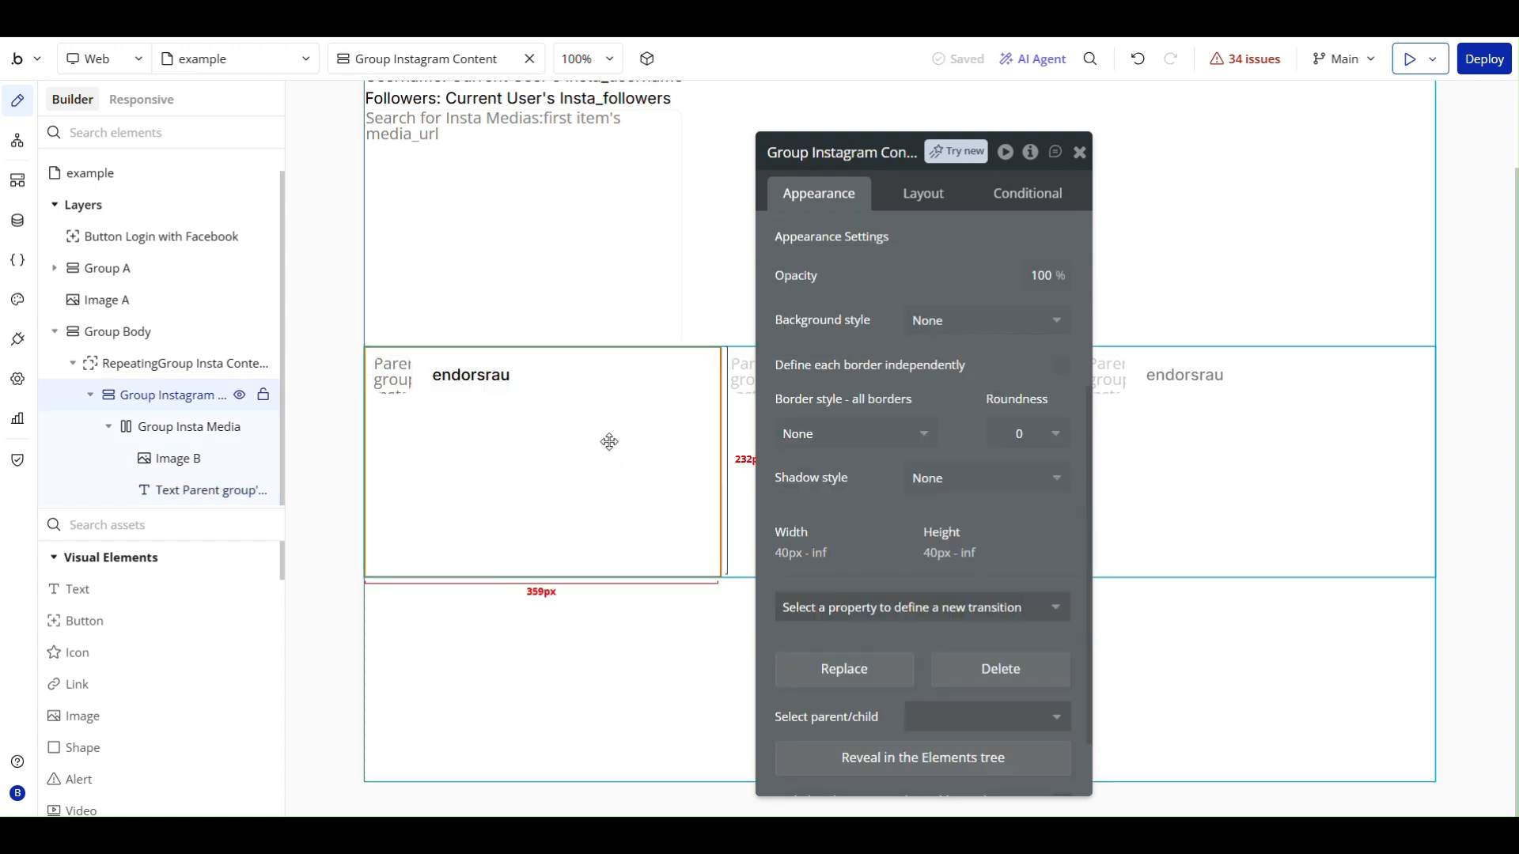
pyautogui.press('Escape')
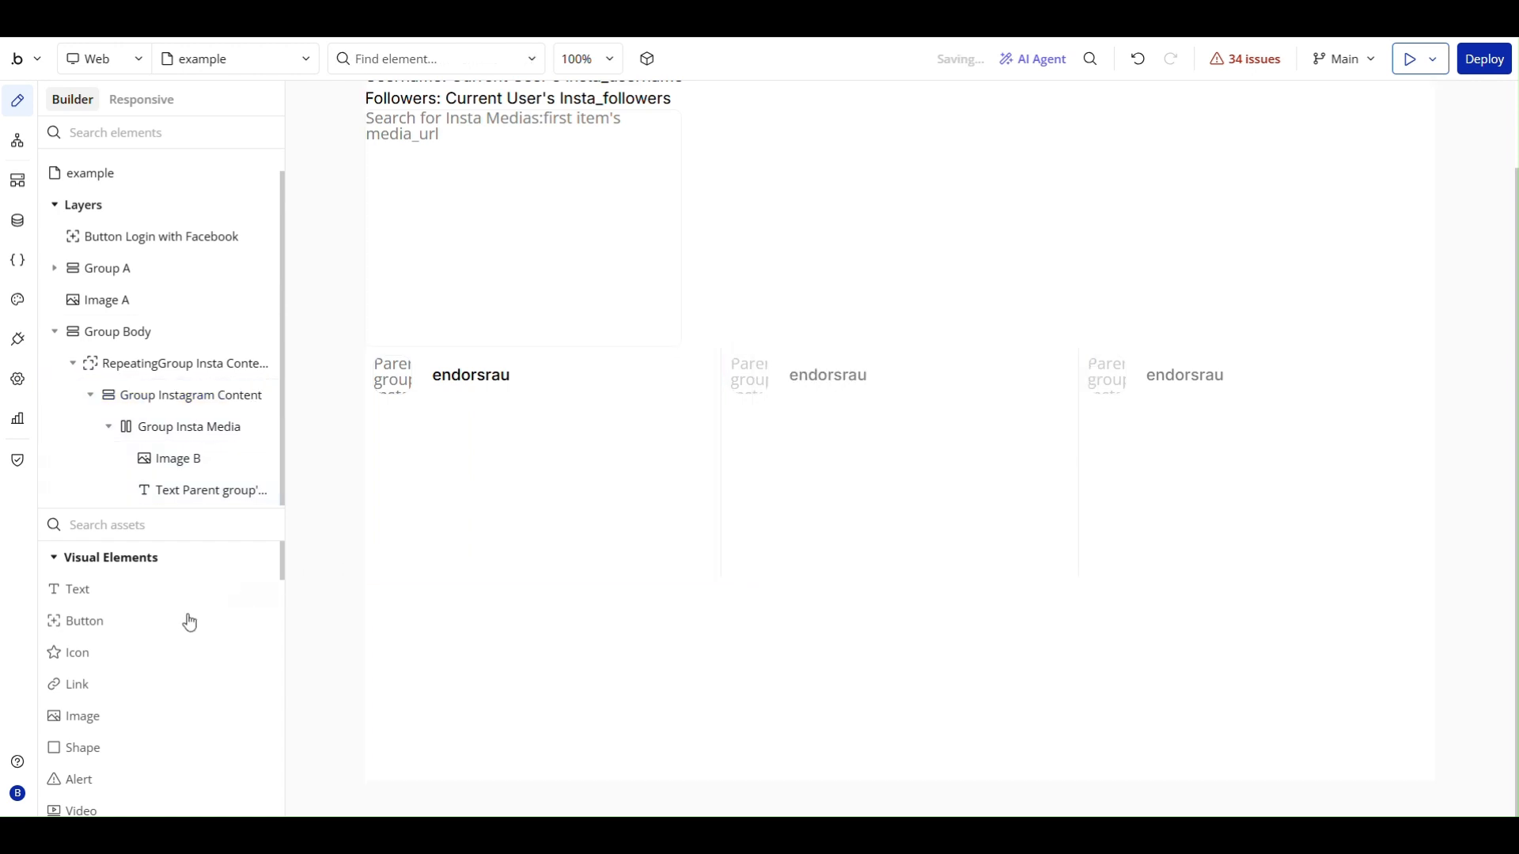
# - Add a group below Group Insta Media inside Group Instagram Content and rename it Group Image
pyautogui.scroll(-10, 129, 625)
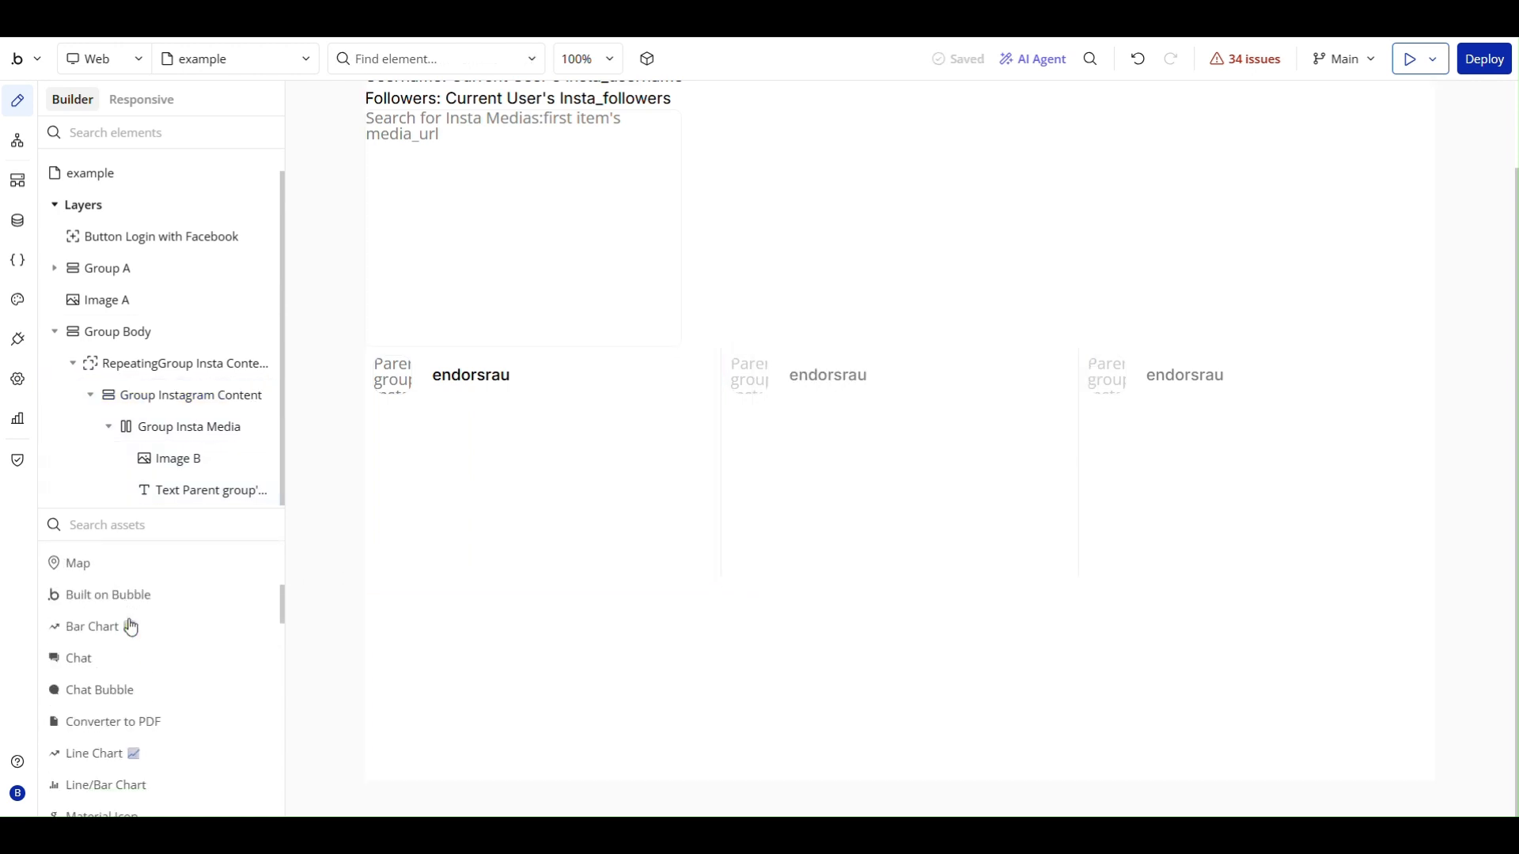
pyautogui.click(106, 669)
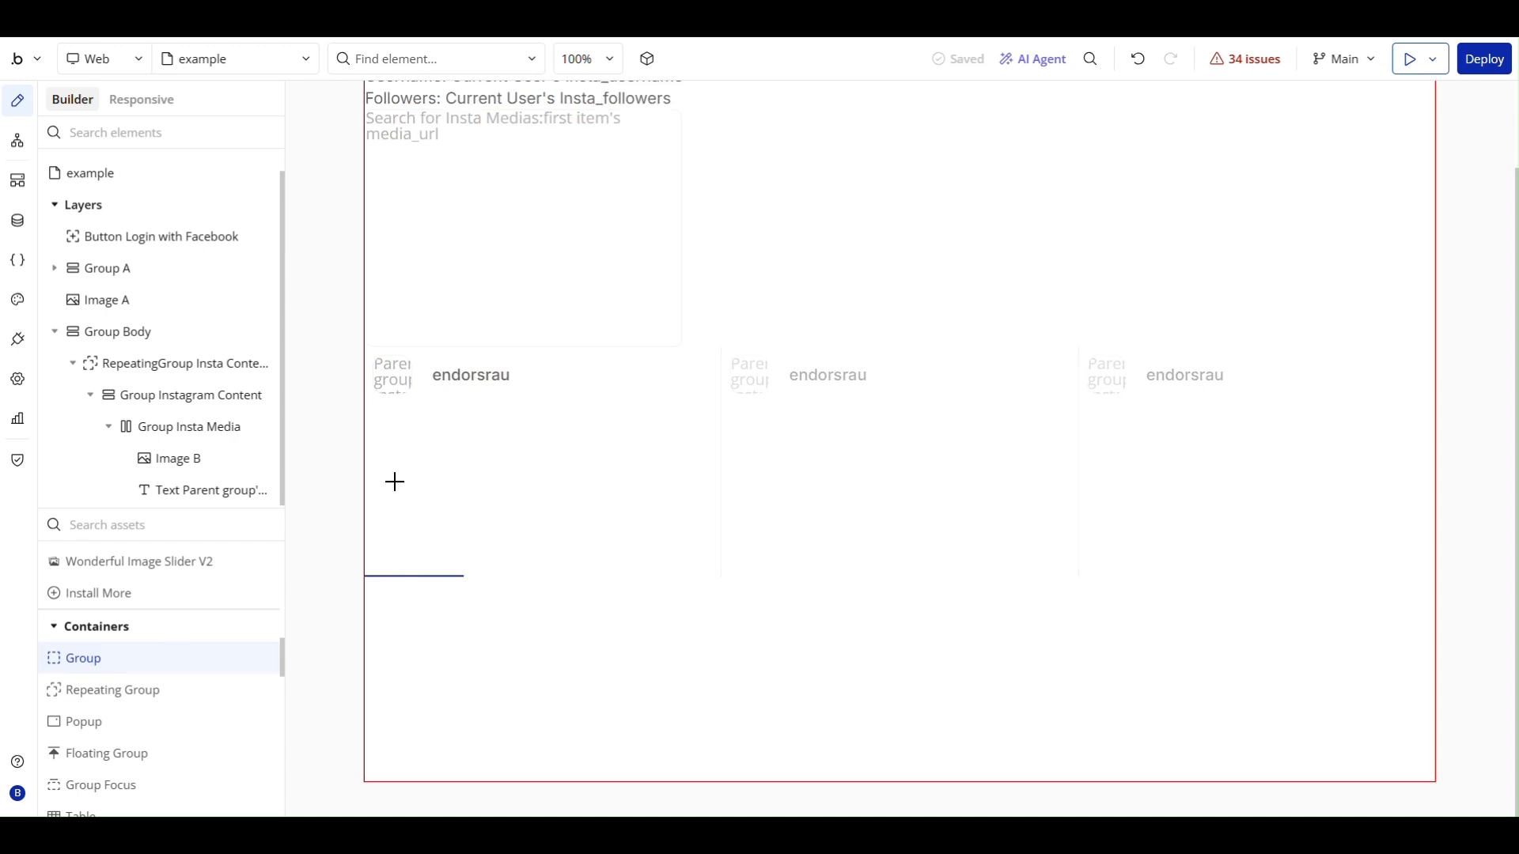
pyautogui.click(451, 430)
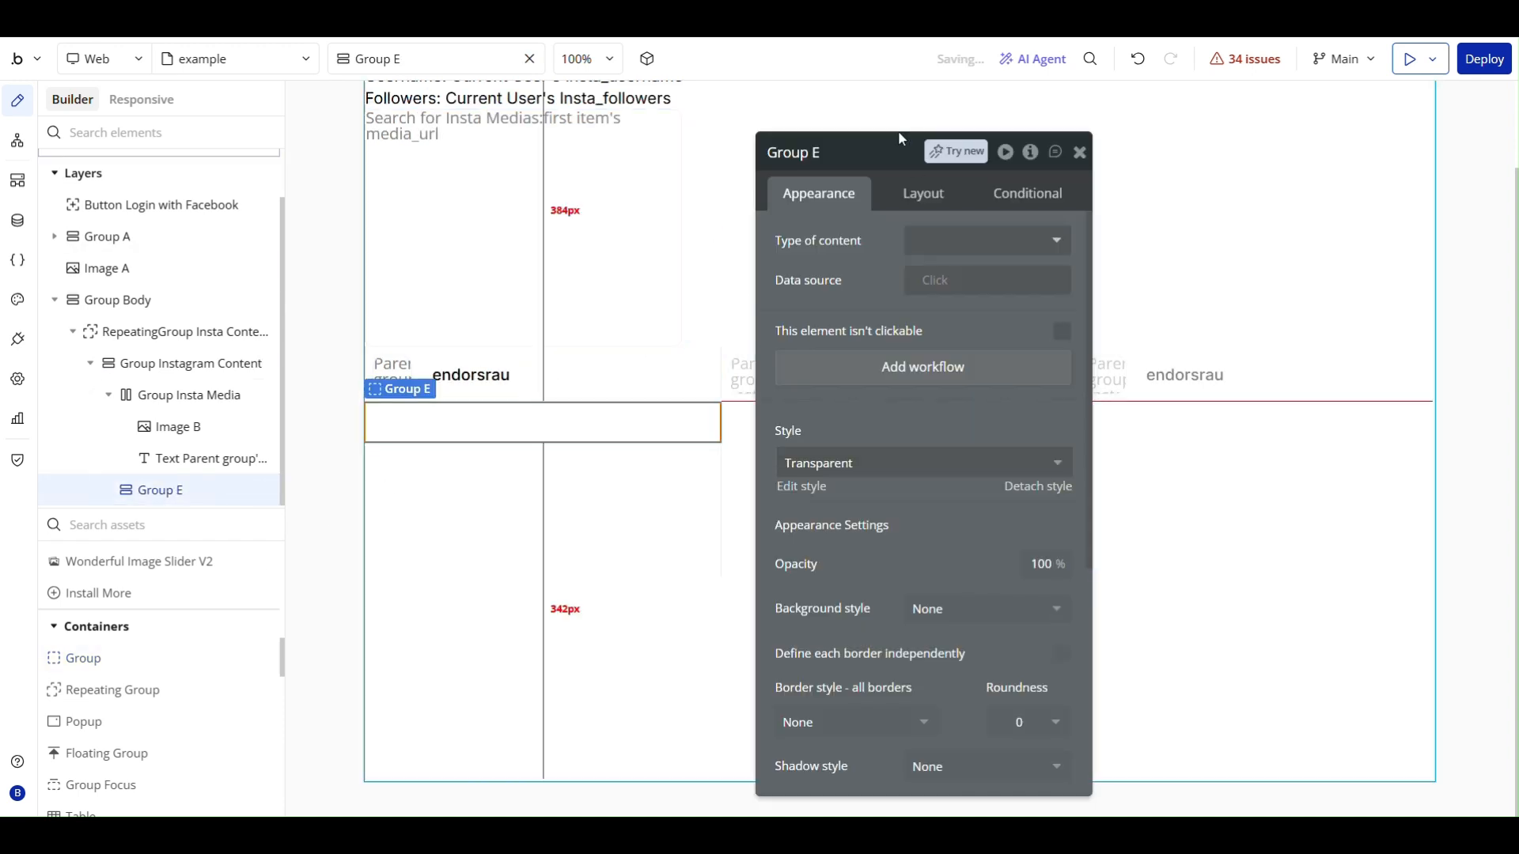
pyautogui.click(877, 166)
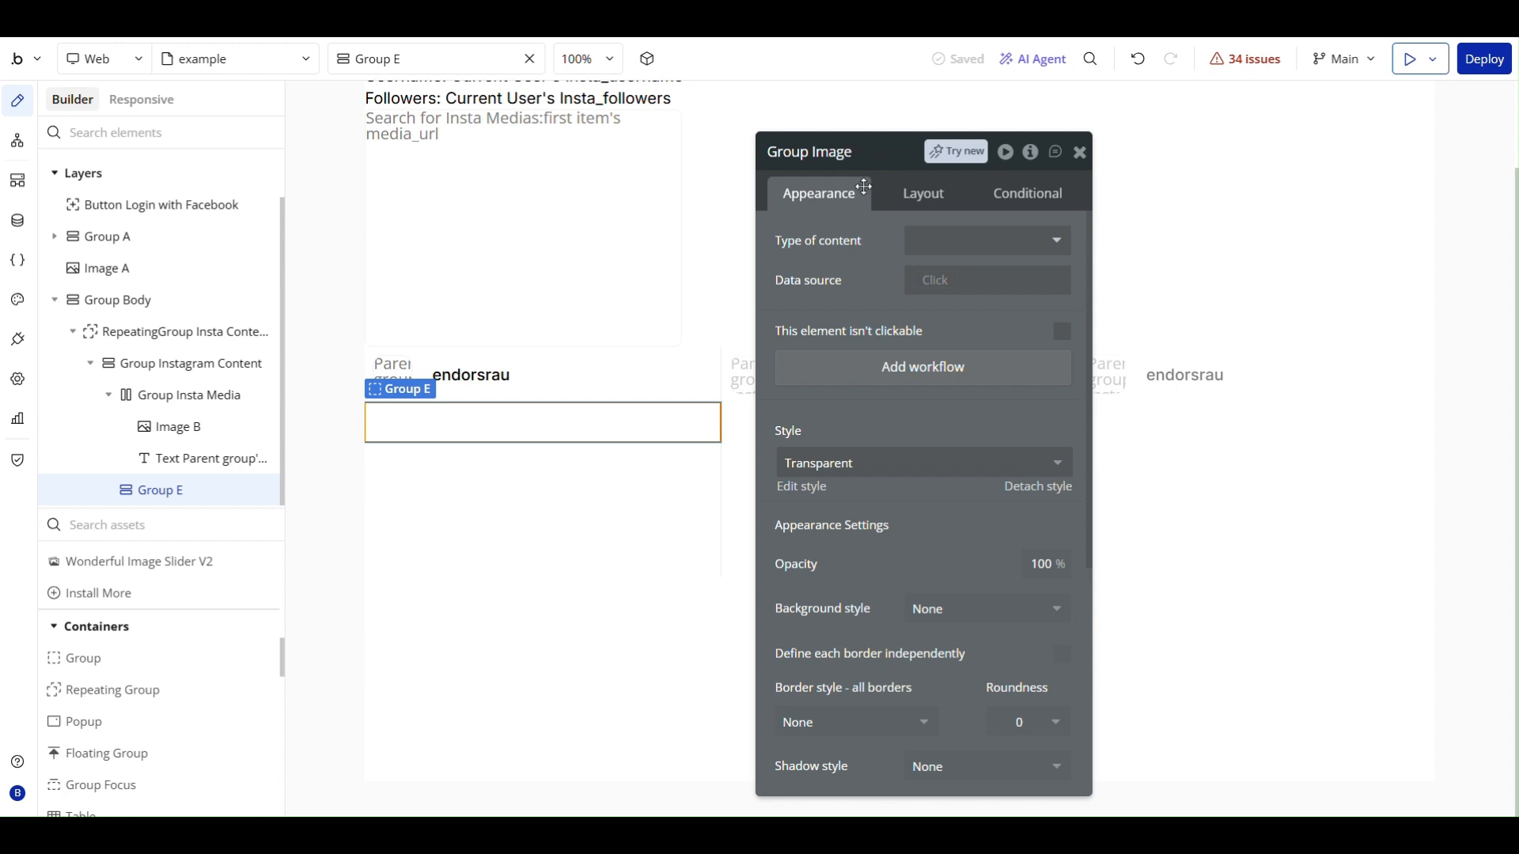
pyautogui.click(847, 269)
# - Set Group Image's type of content to Insta Media and its data source to Parent group's Insta Media
pyautogui.click(951, 242)
pyautogui.write('insta')
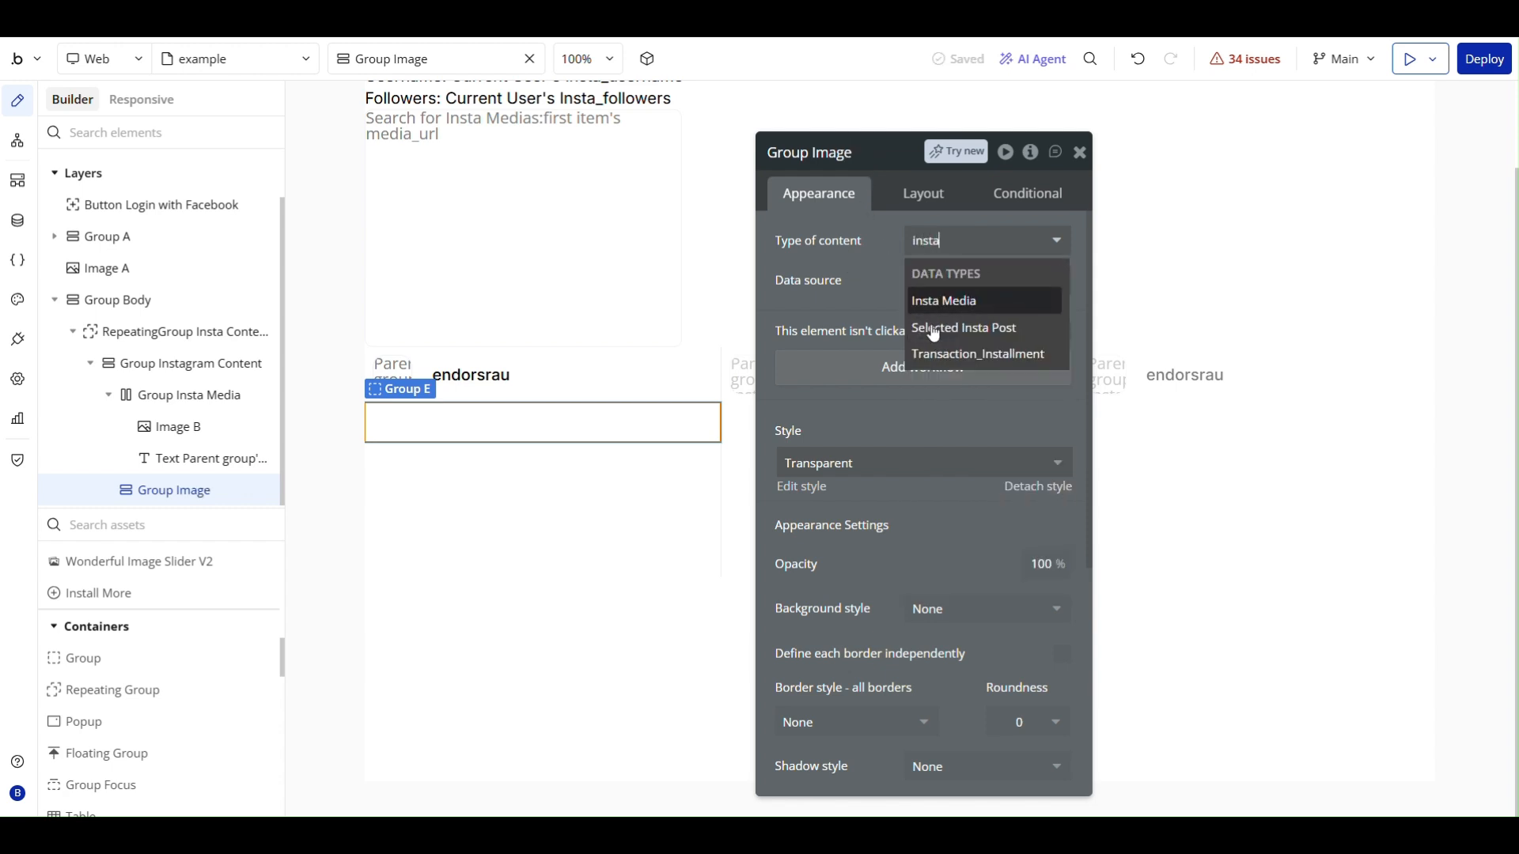
pyautogui.click(956, 301)
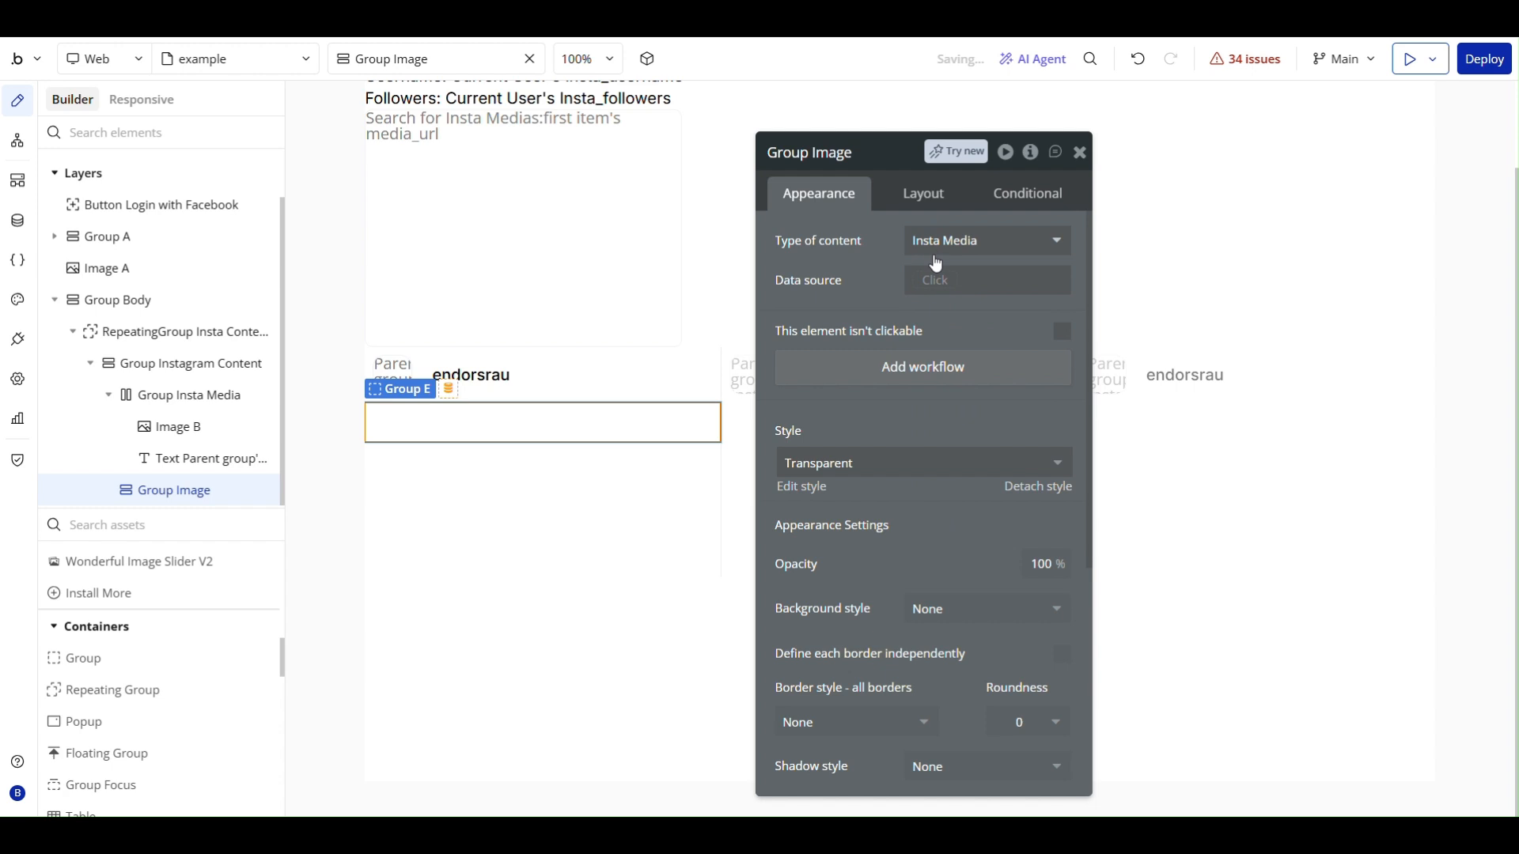
pyautogui.click(936, 280)
pyautogui.click(995, 330)
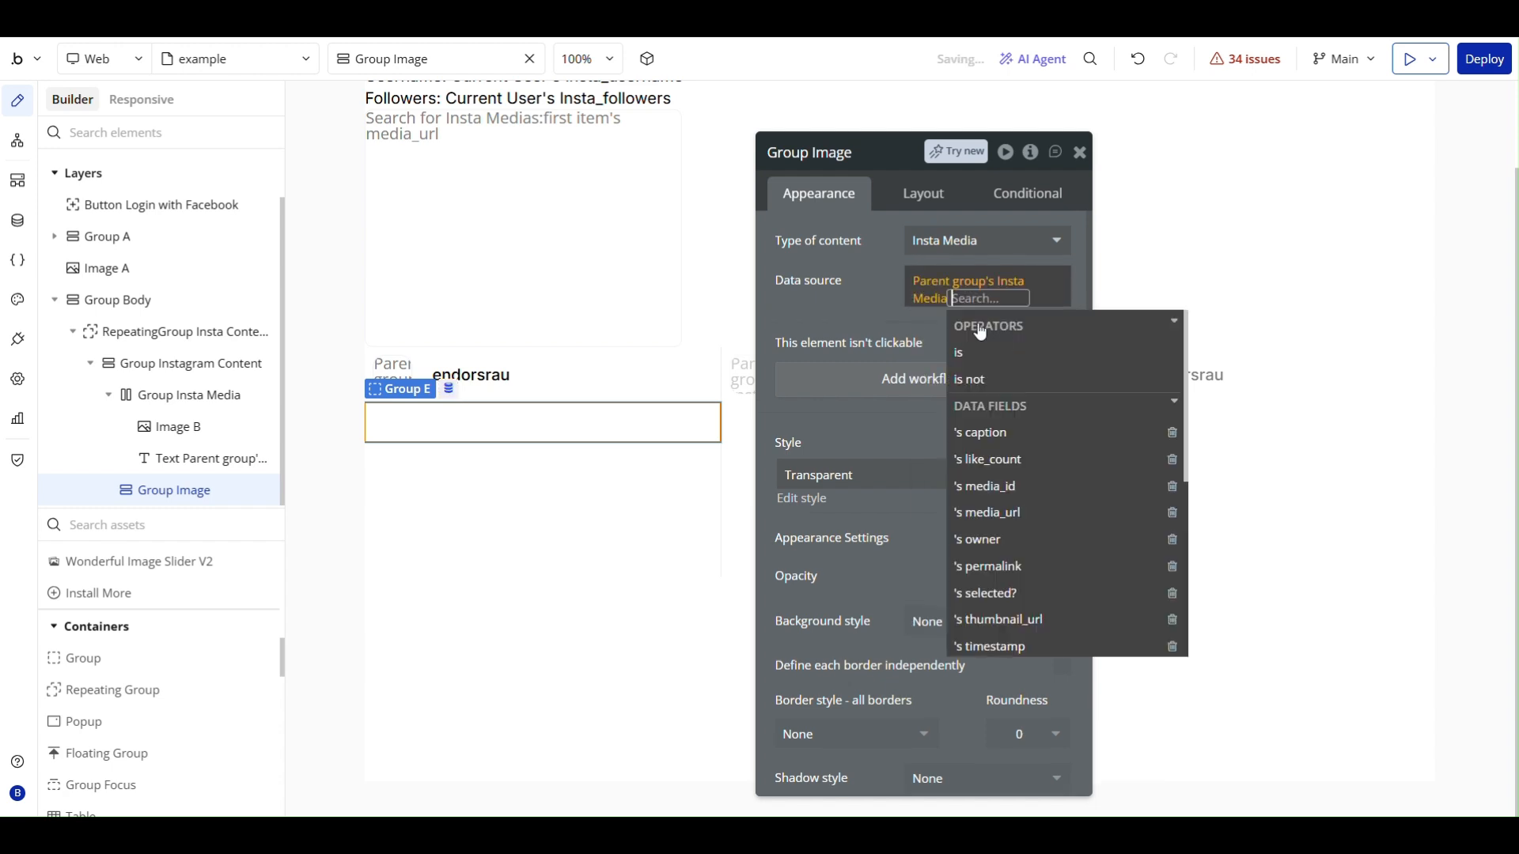
pyautogui.click(824, 269)
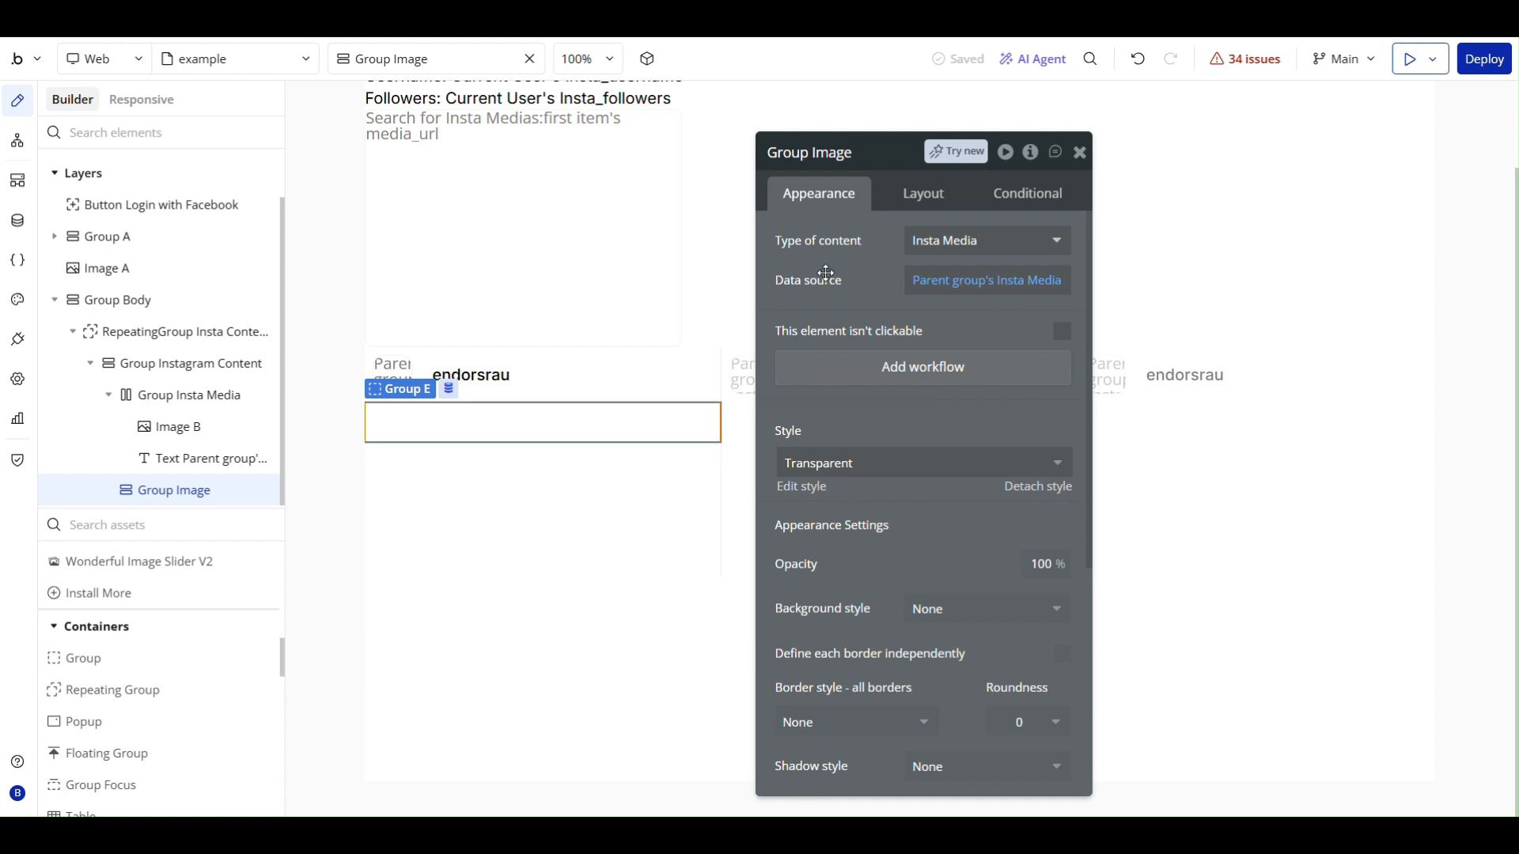
# - Set Group Image's minimum height to 240 px
pyautogui.click(922, 193)
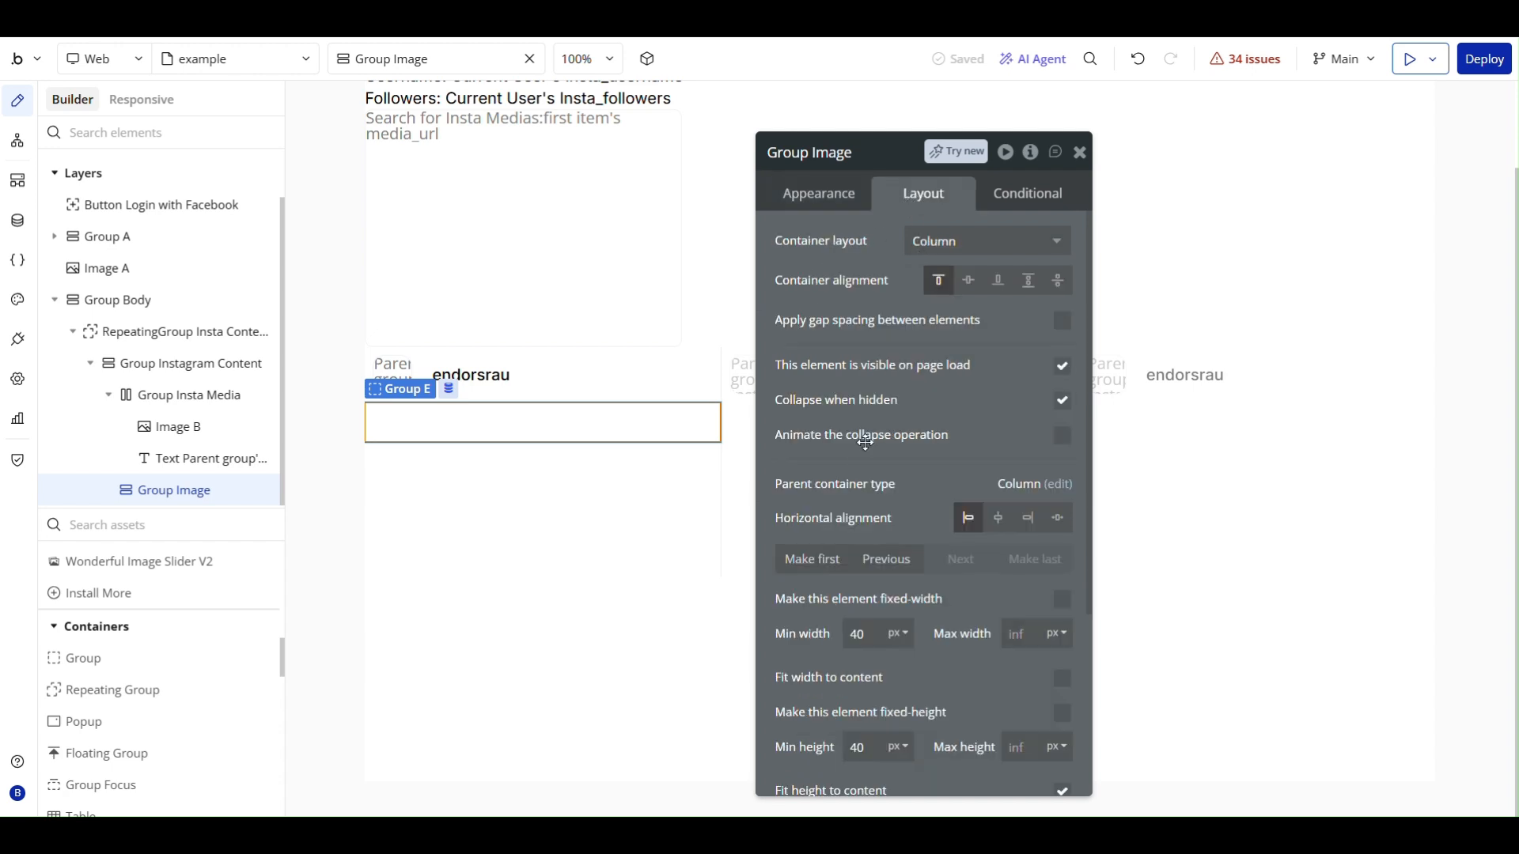
pyautogui.scroll(-3, 864, 443)
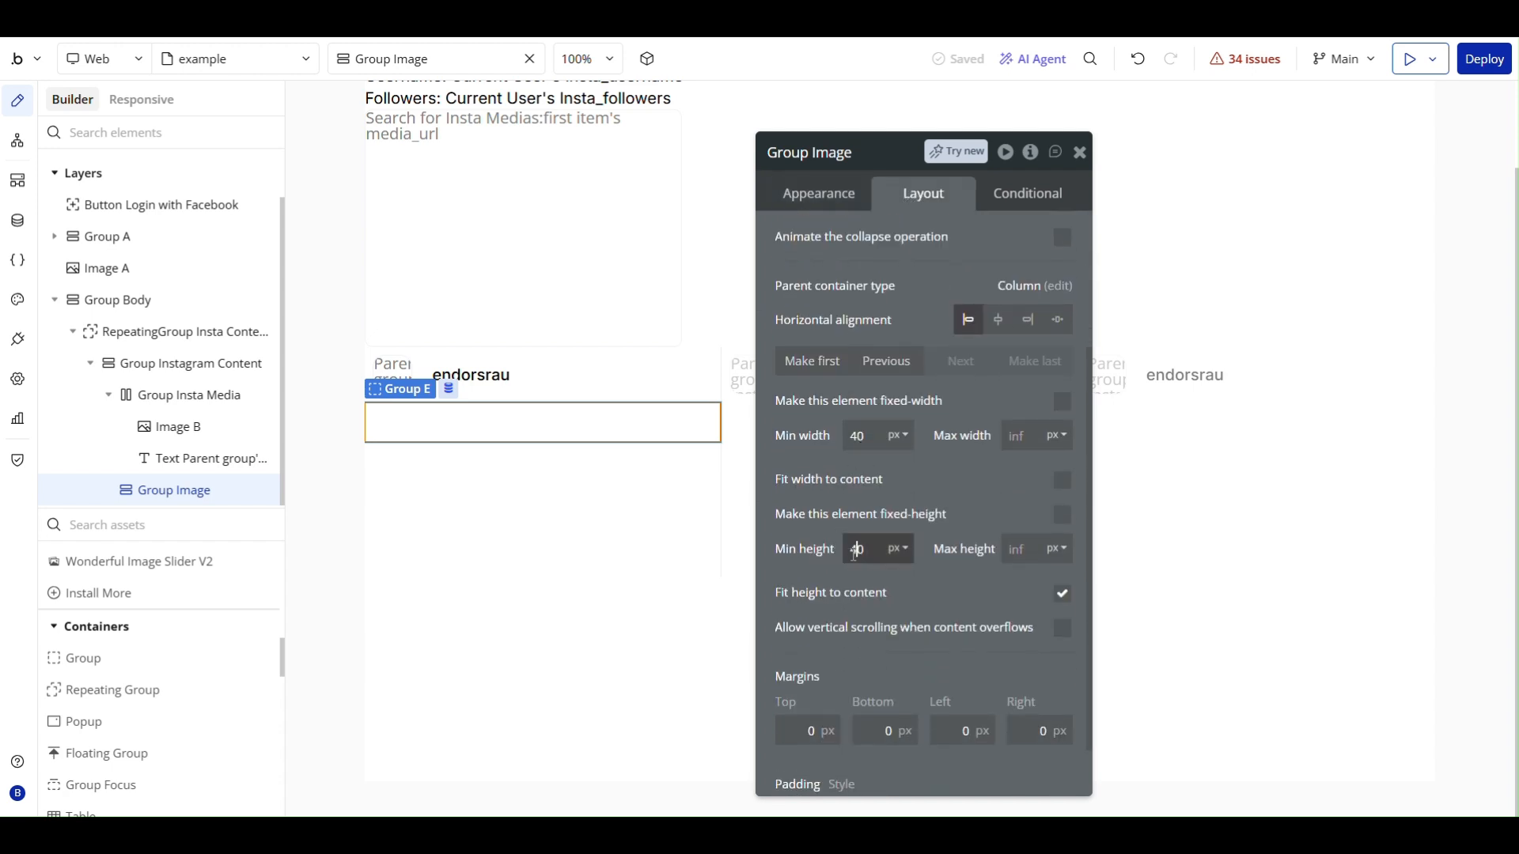
pyautogui.click(880, 467)
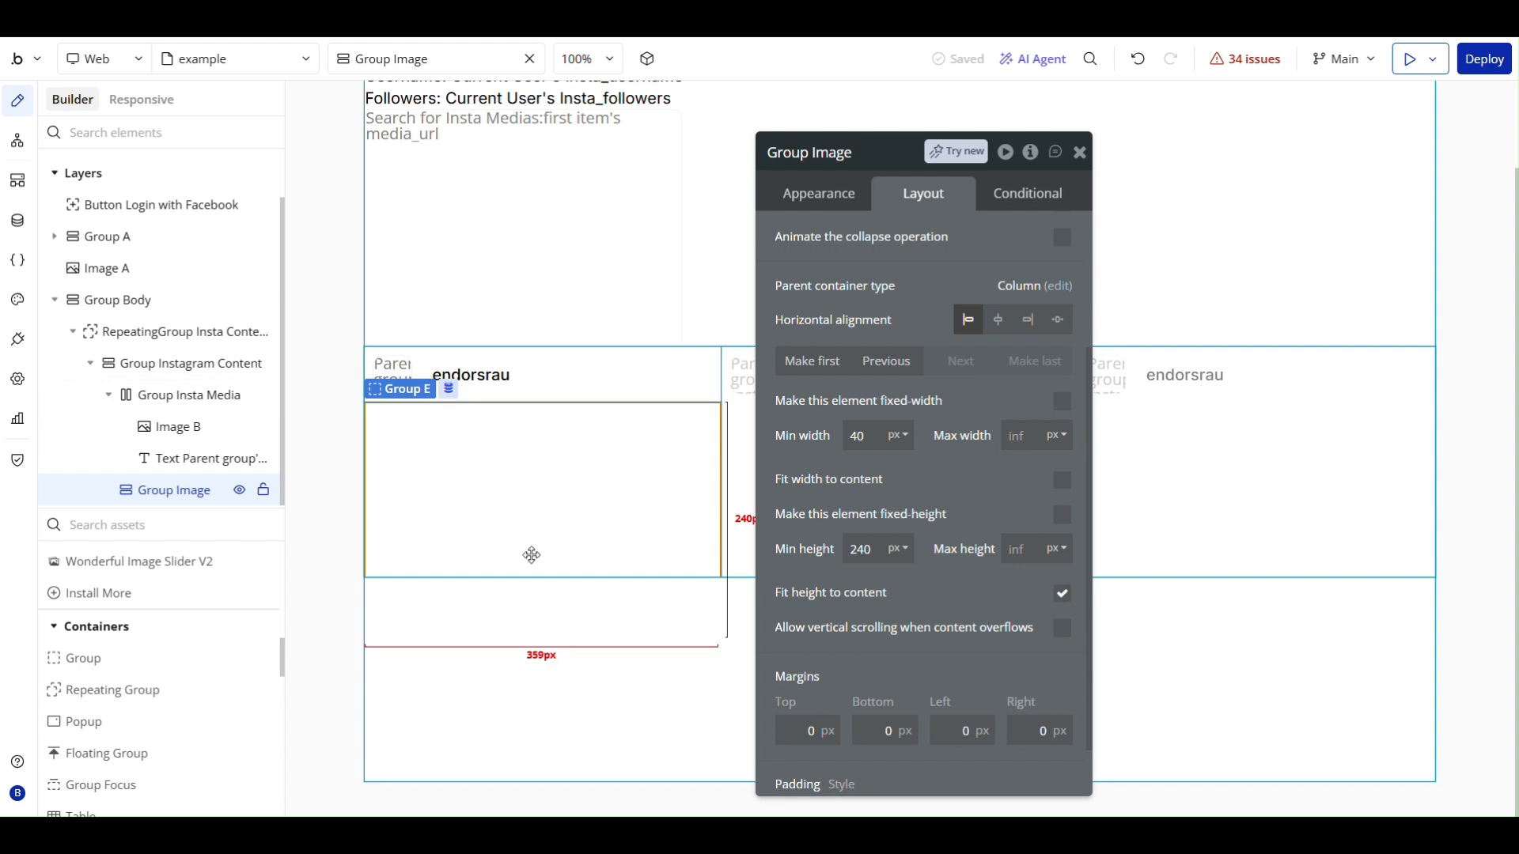
# - Make Group Instagram Content fit its height to its content
pyautogui.click(715, 376)
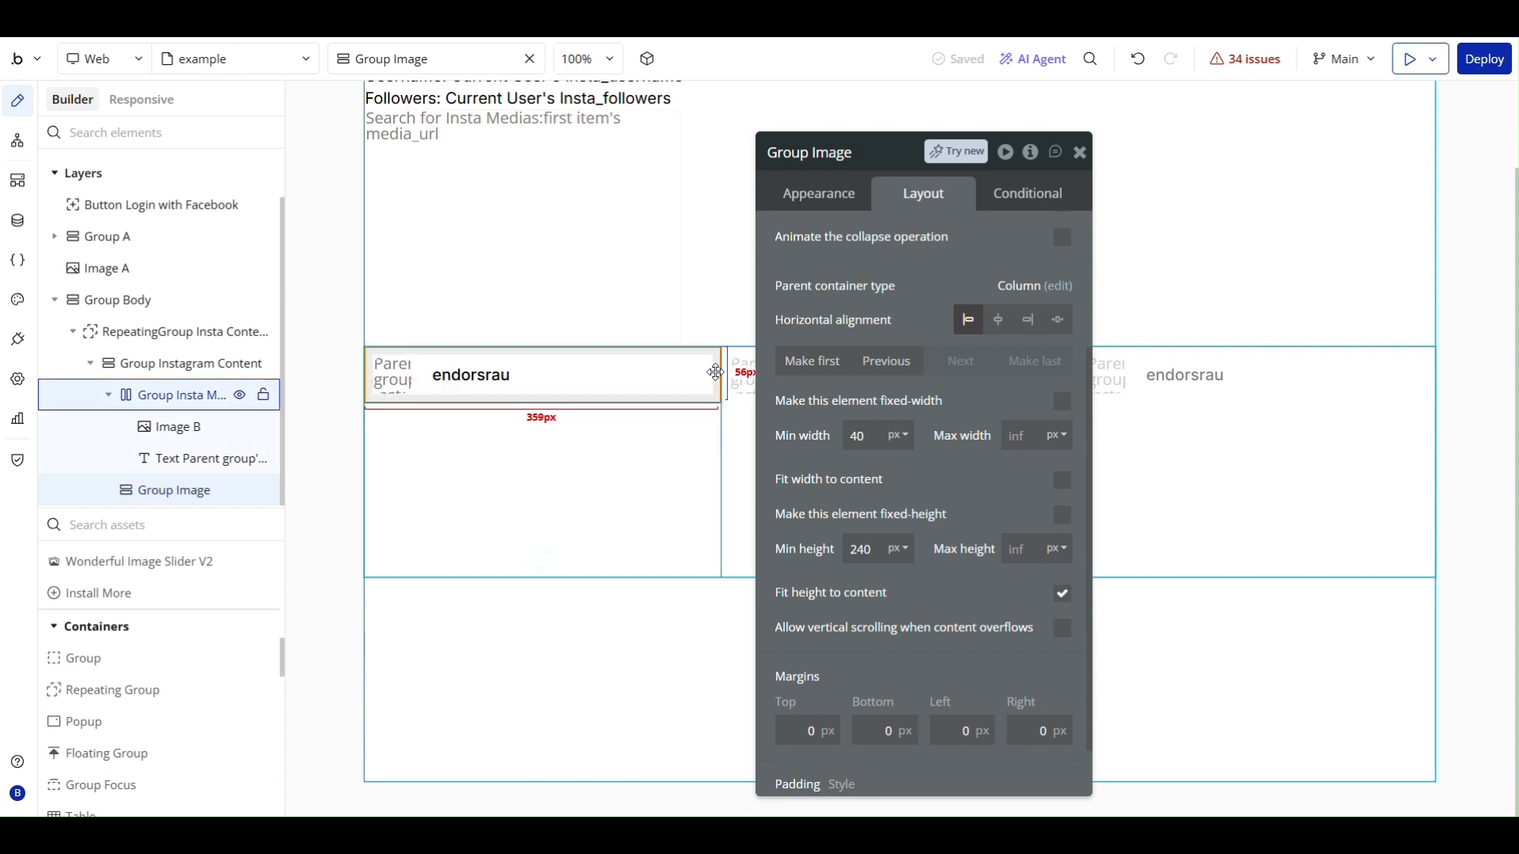
pyautogui.click(158, 363)
pyautogui.scroll(-3, 997, 540)
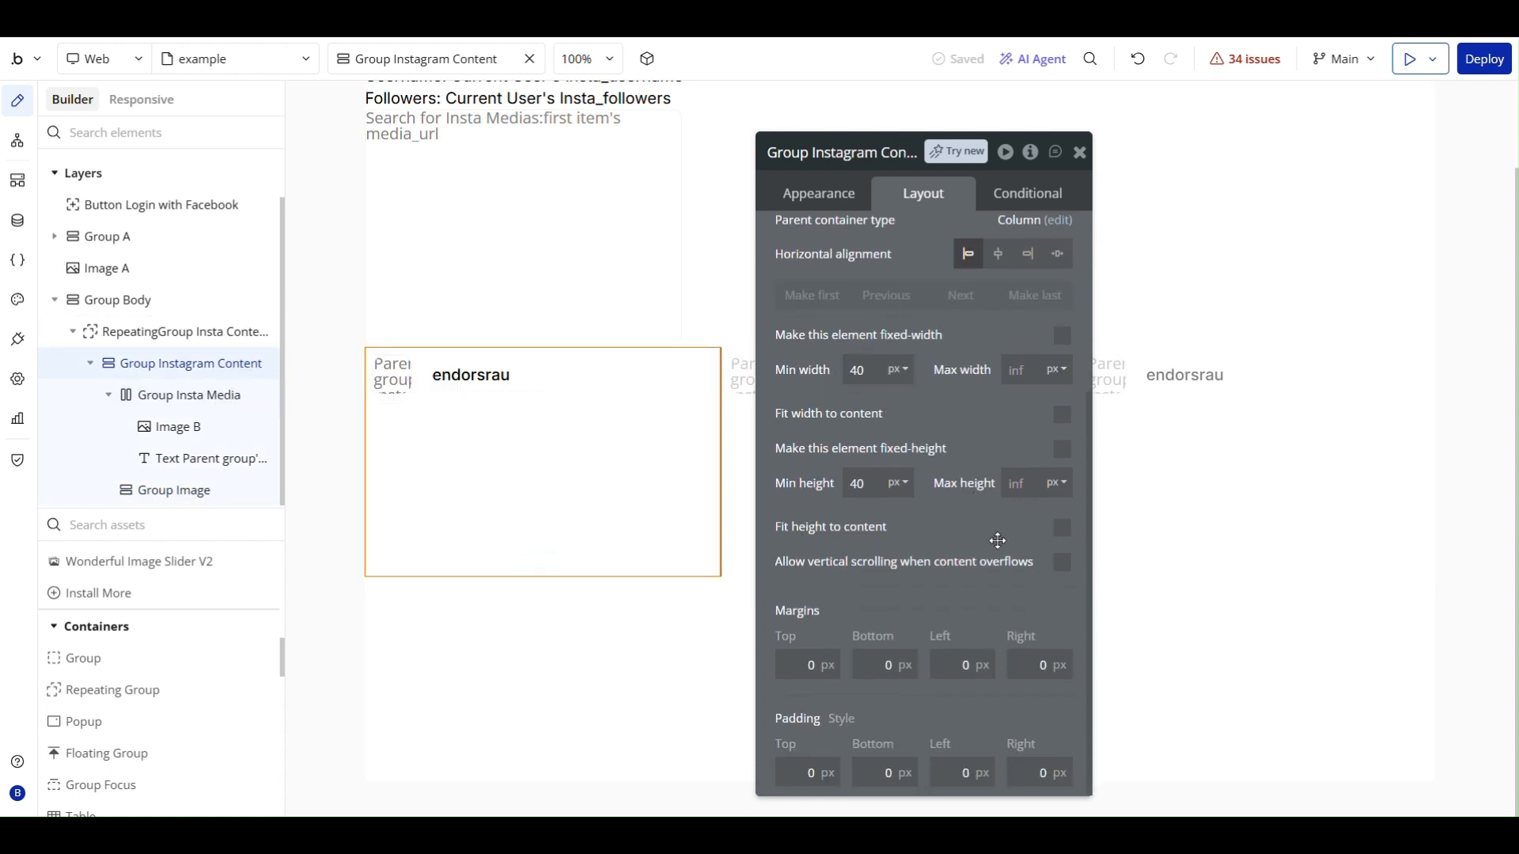
pyautogui.click(1063, 530)
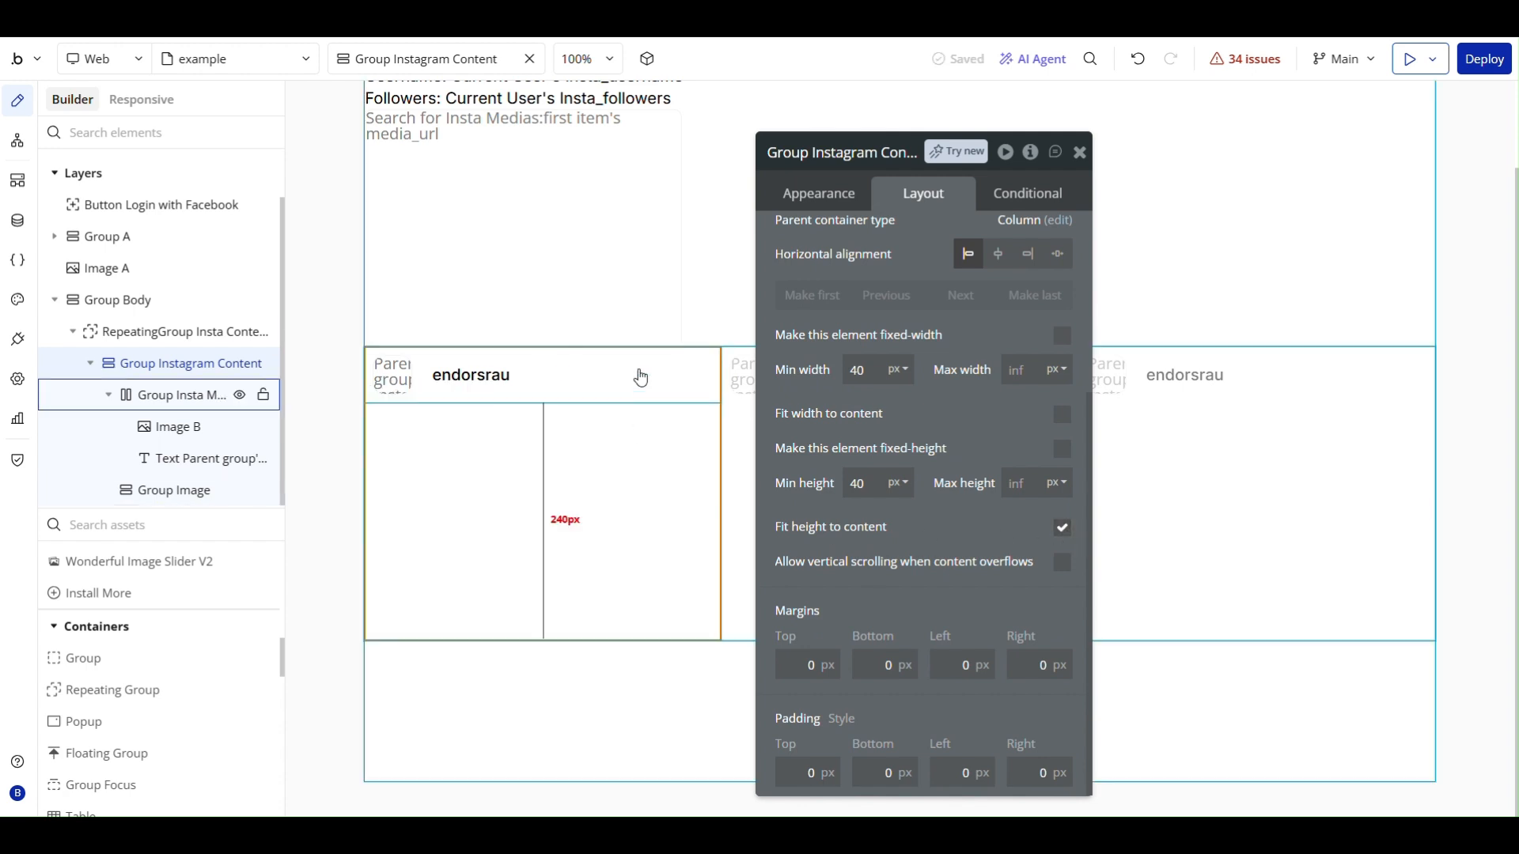
# - Set Group Image's background style to Image with Parent group's Insta Media's media_url as the dynamic image
pyautogui.click(582, 449)
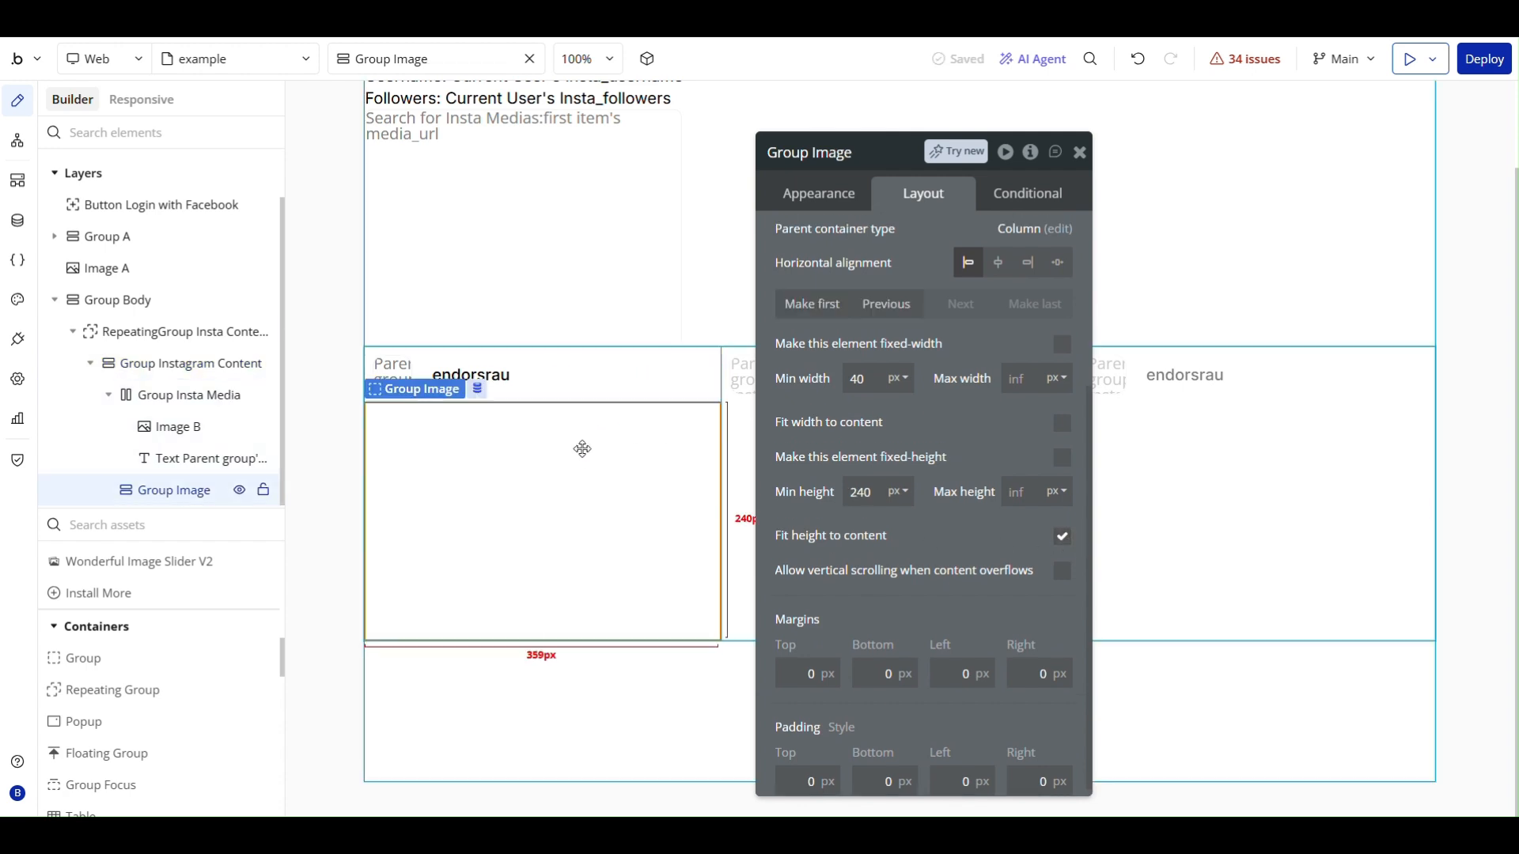
pyautogui.scroll(5, 908, 264)
pyautogui.click(842, 204)
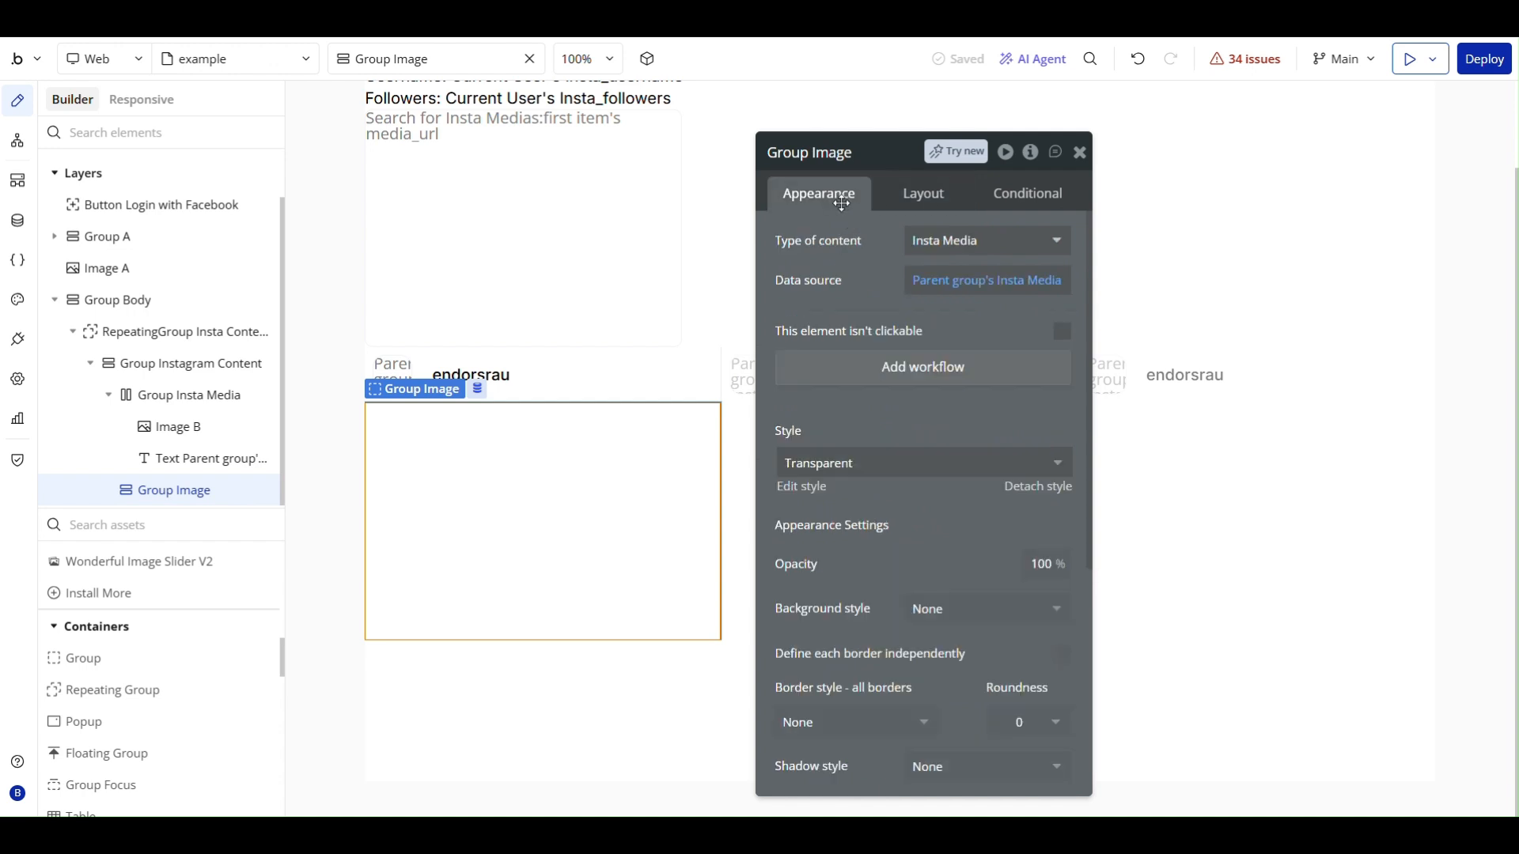
pyautogui.scroll(-3, 899, 433)
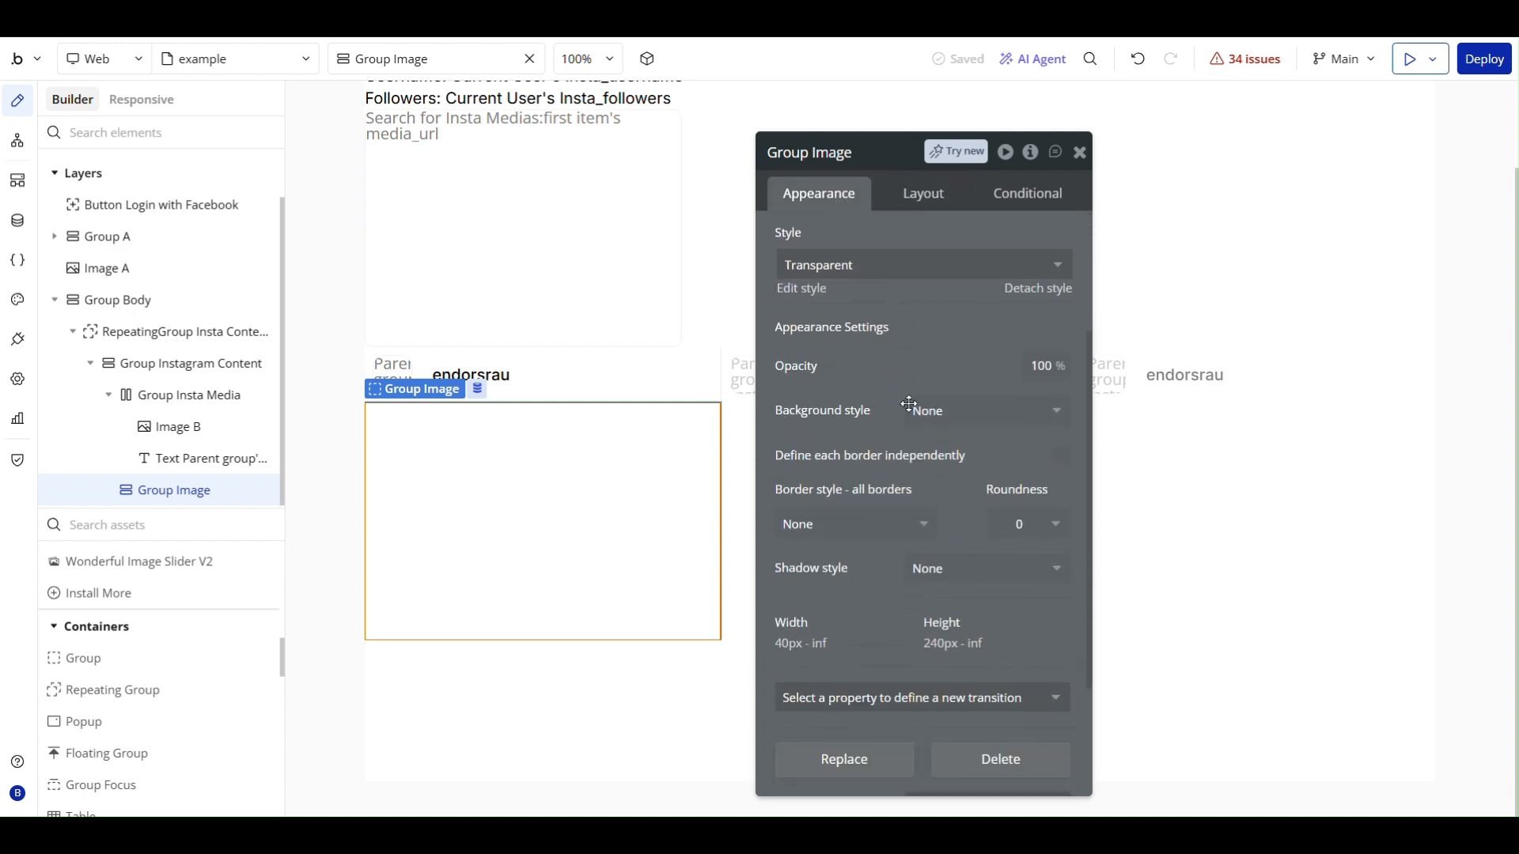
pyautogui.click(973, 411)
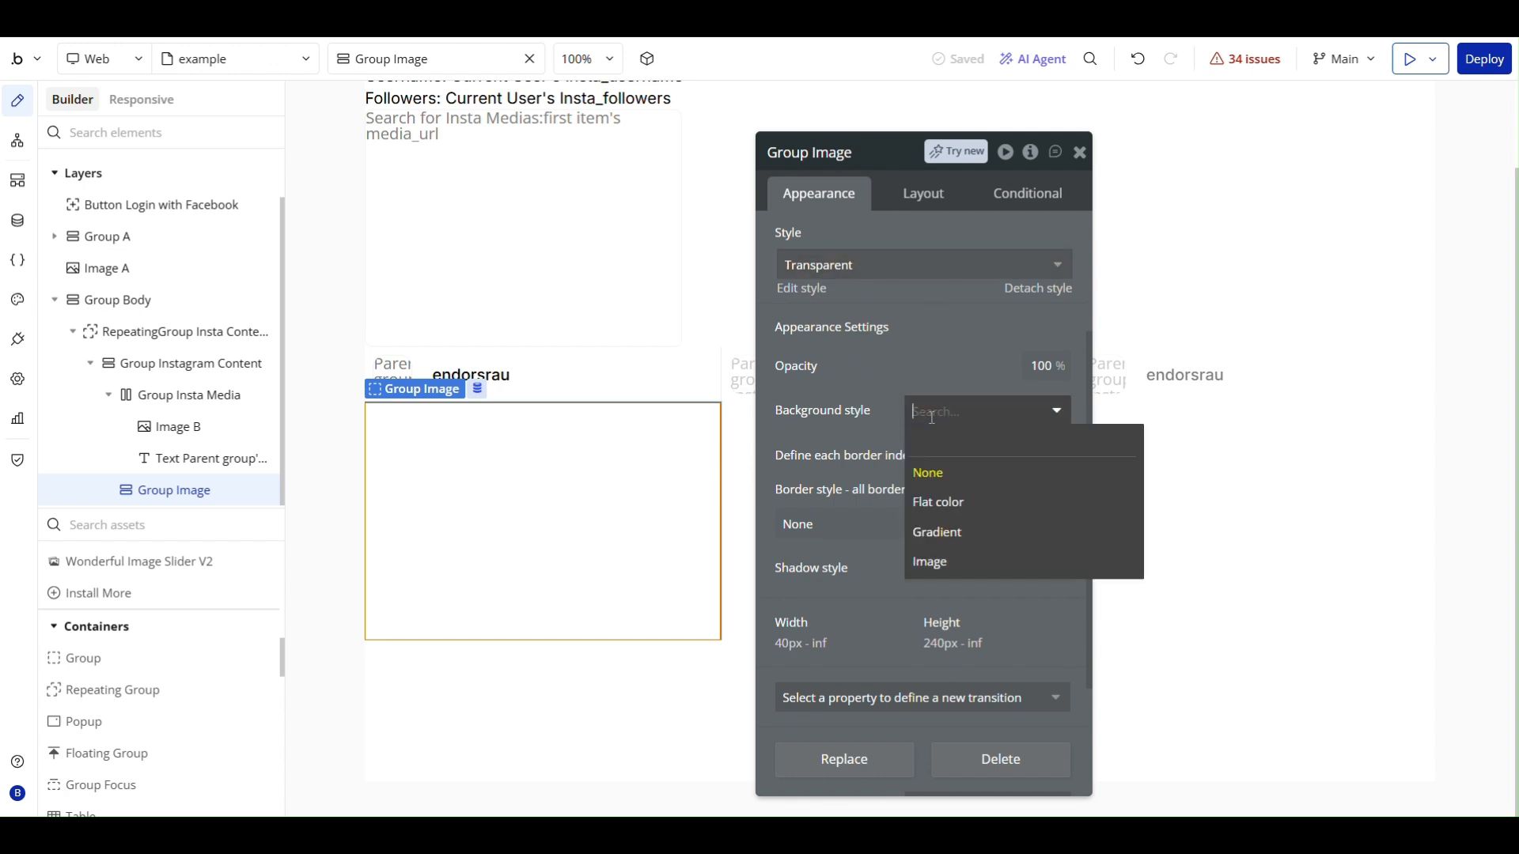
pyautogui.click(964, 563)
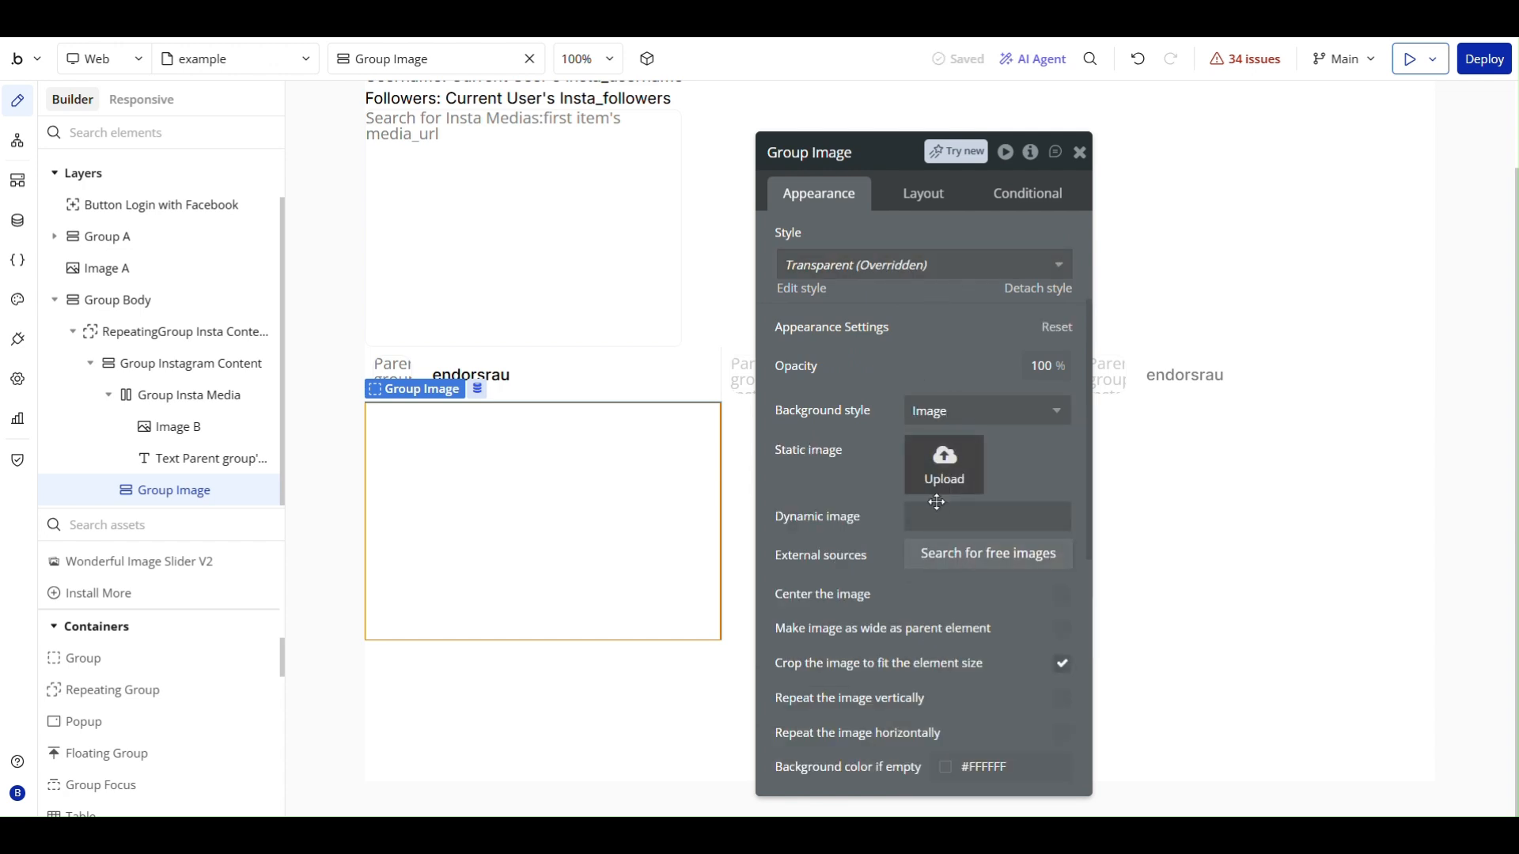
pyautogui.click(915, 514)
pyautogui.click(1138, 520)
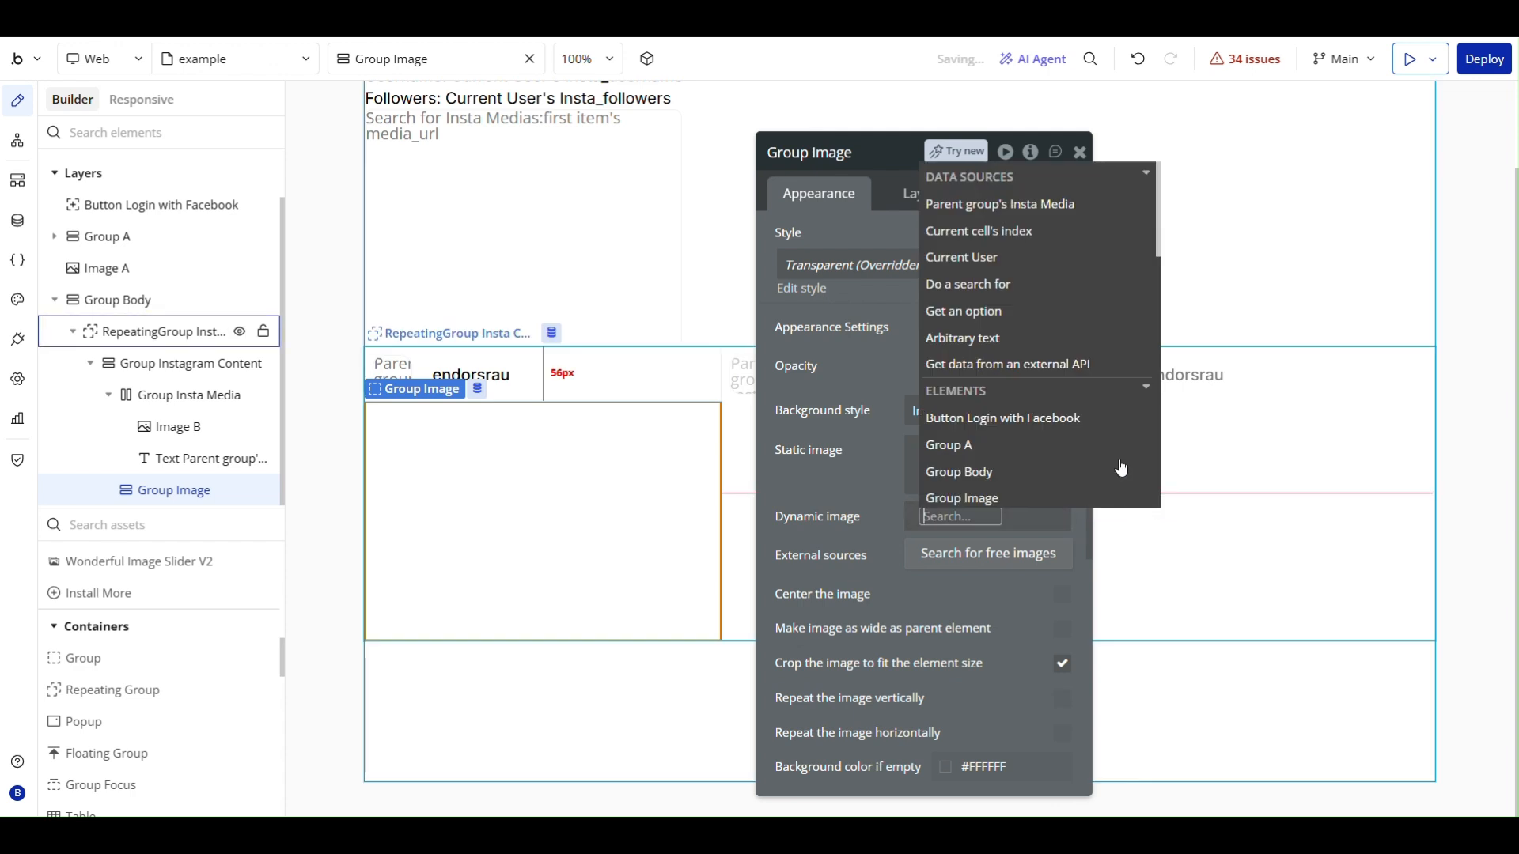
pyautogui.click(1056, 204)
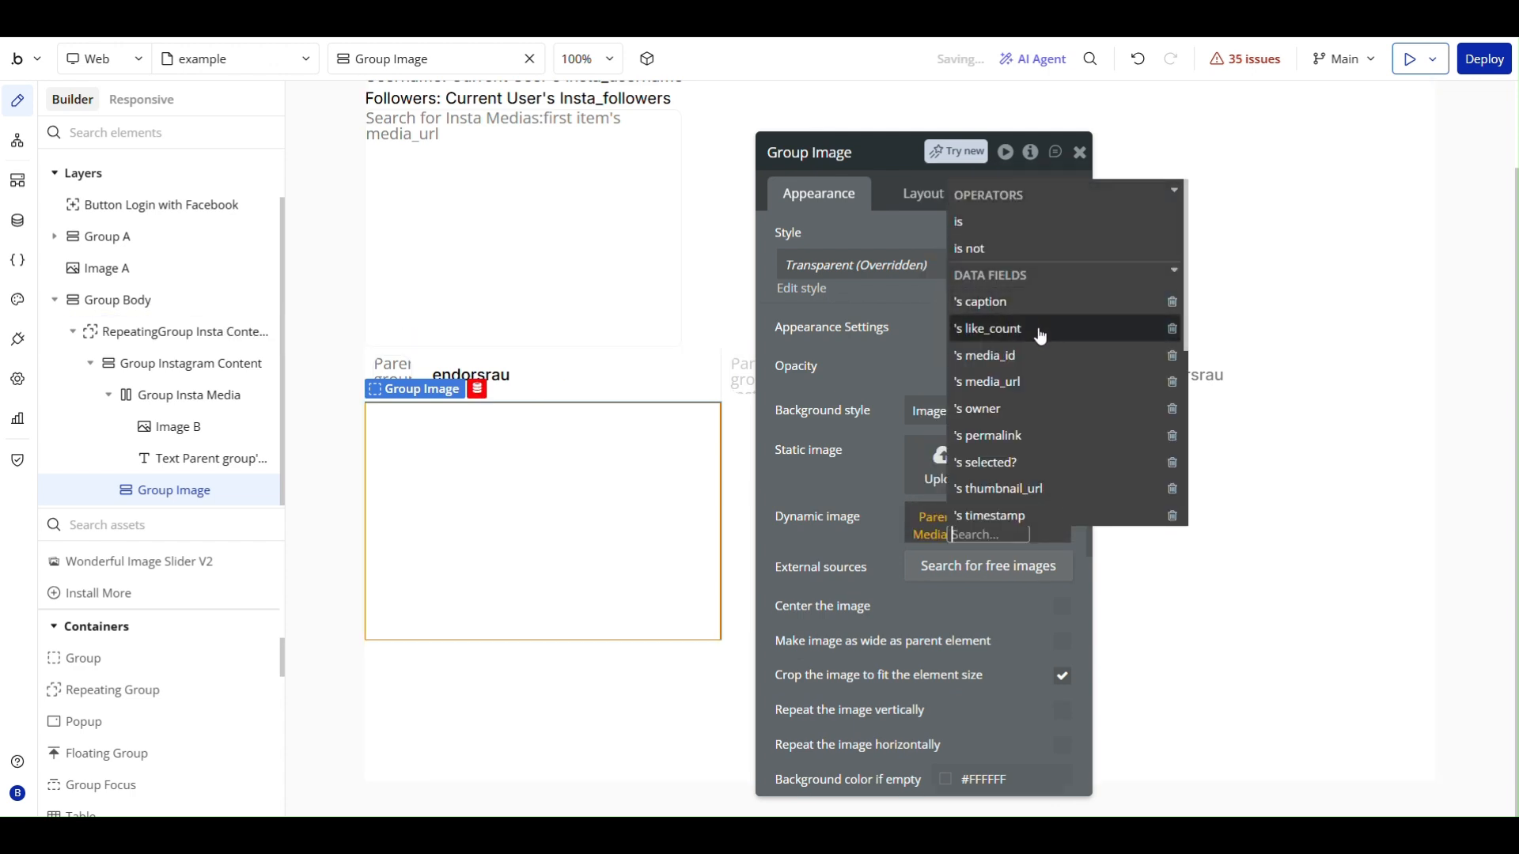
pyautogui.click(1015, 382)
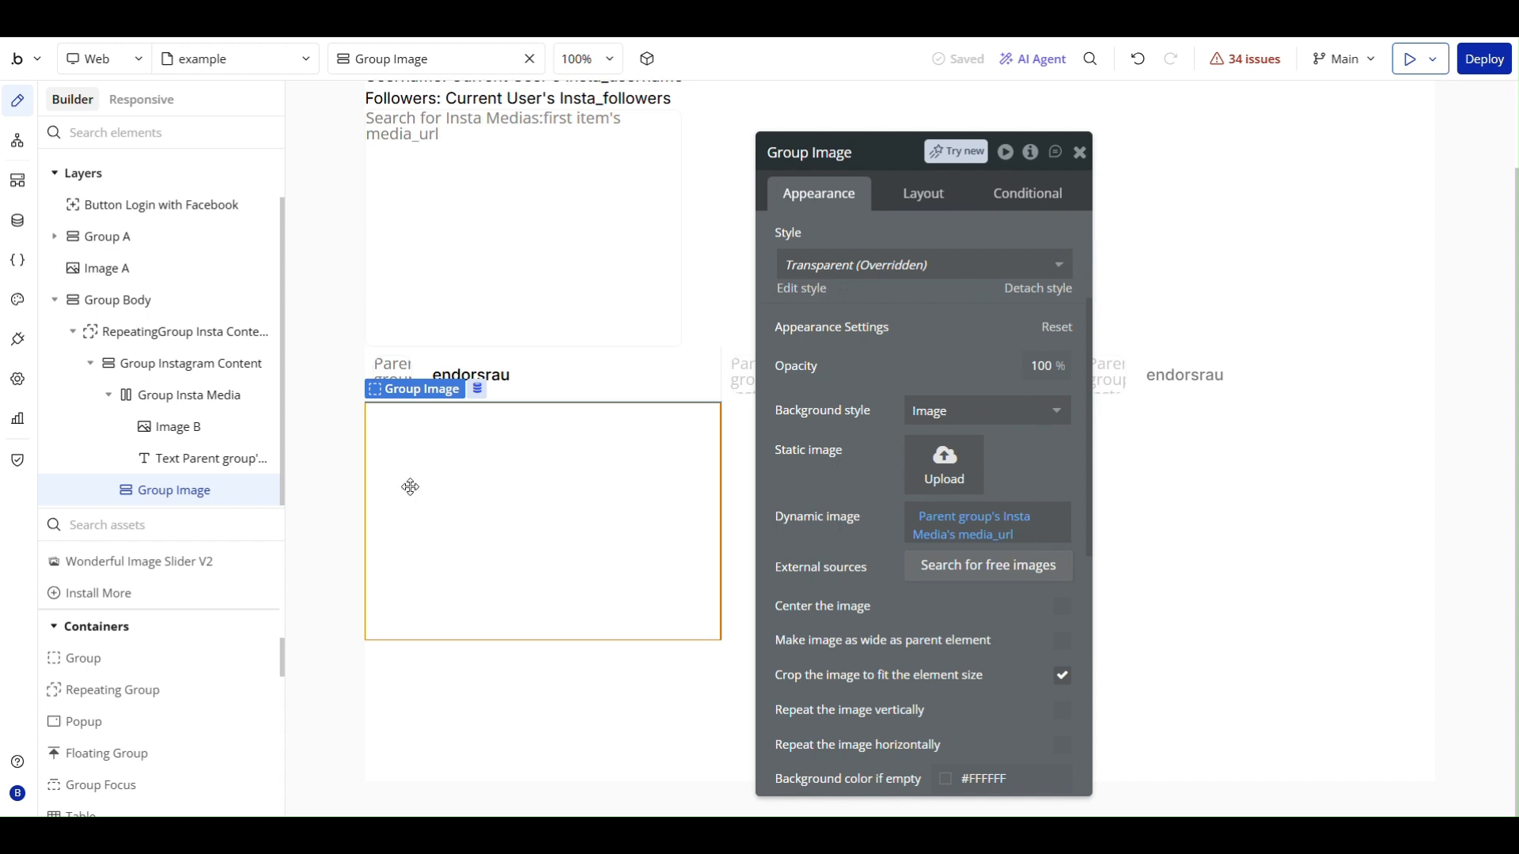
# - Center Group Image's background image within the group and review the remaining background options
pyautogui.moveTo(407, 463); pyautogui.dragTo(539, 464)
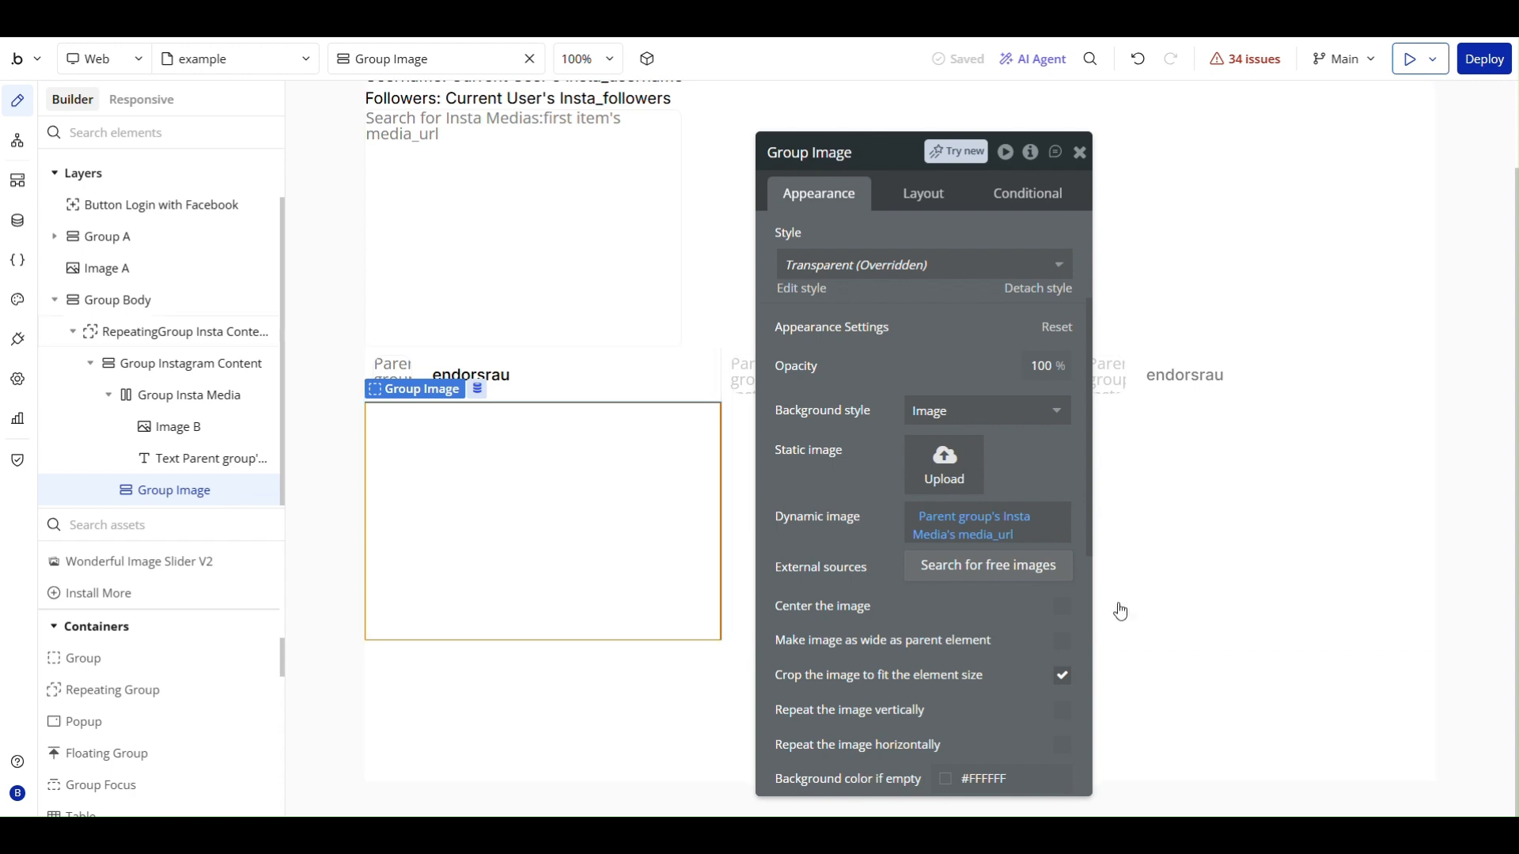
pyautogui.click(1062, 606)
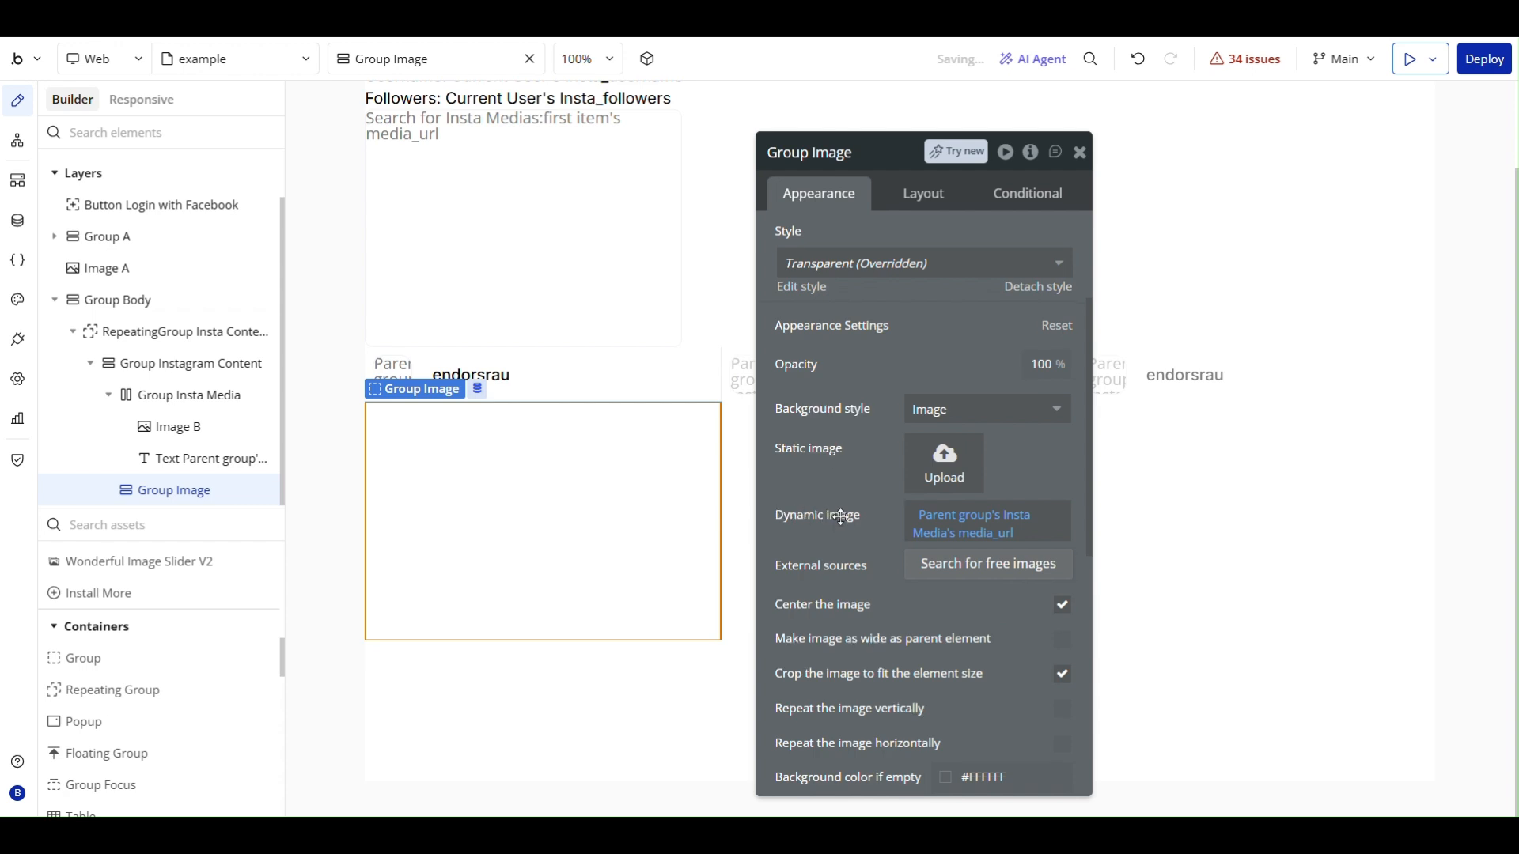
pyautogui.scroll(-2, 841, 518)
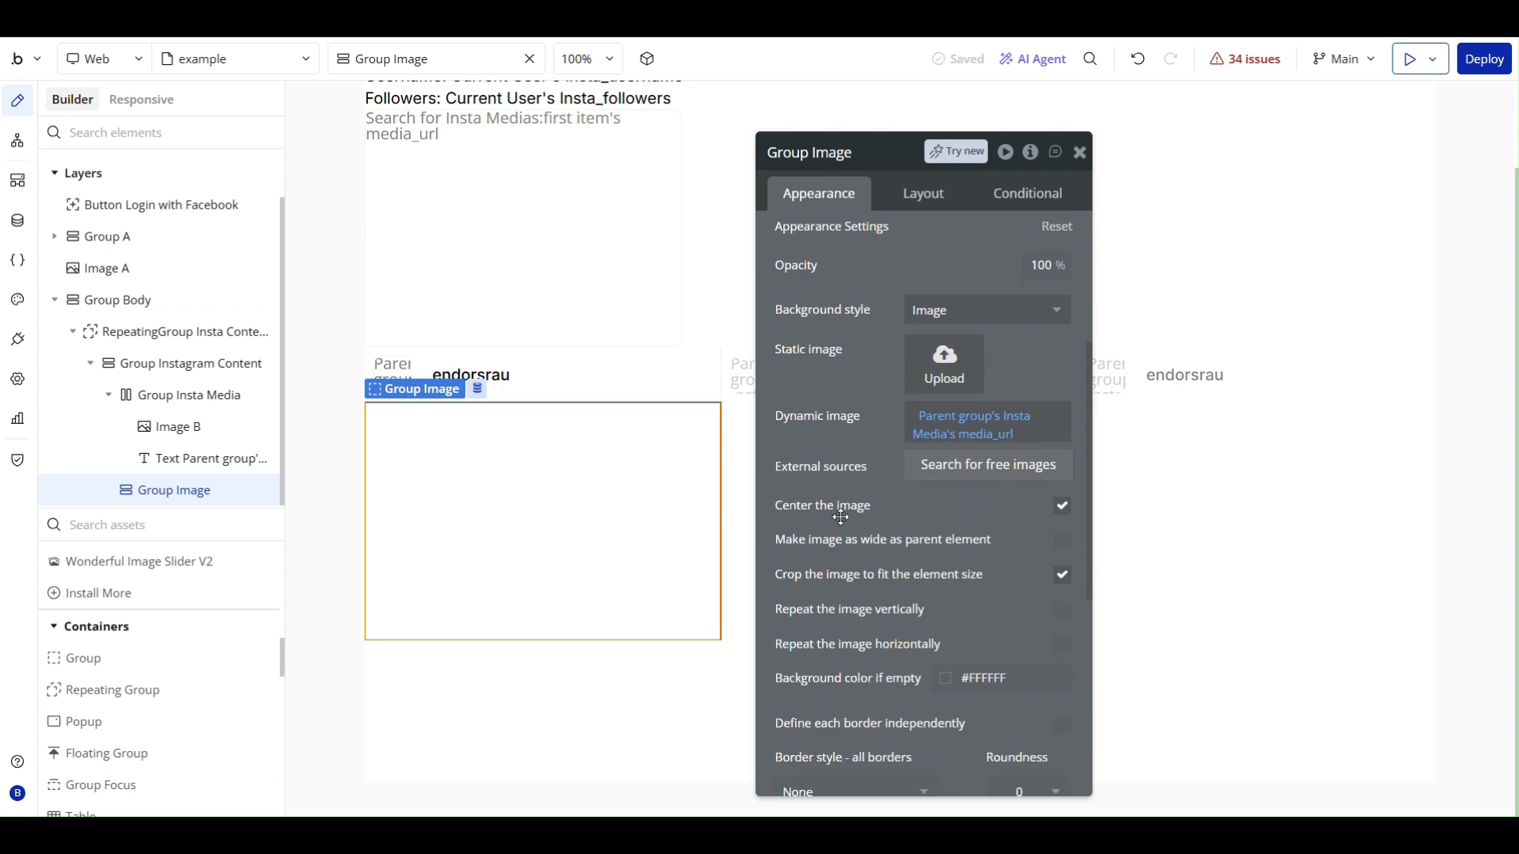
pyautogui.scroll(-2, 841, 517)
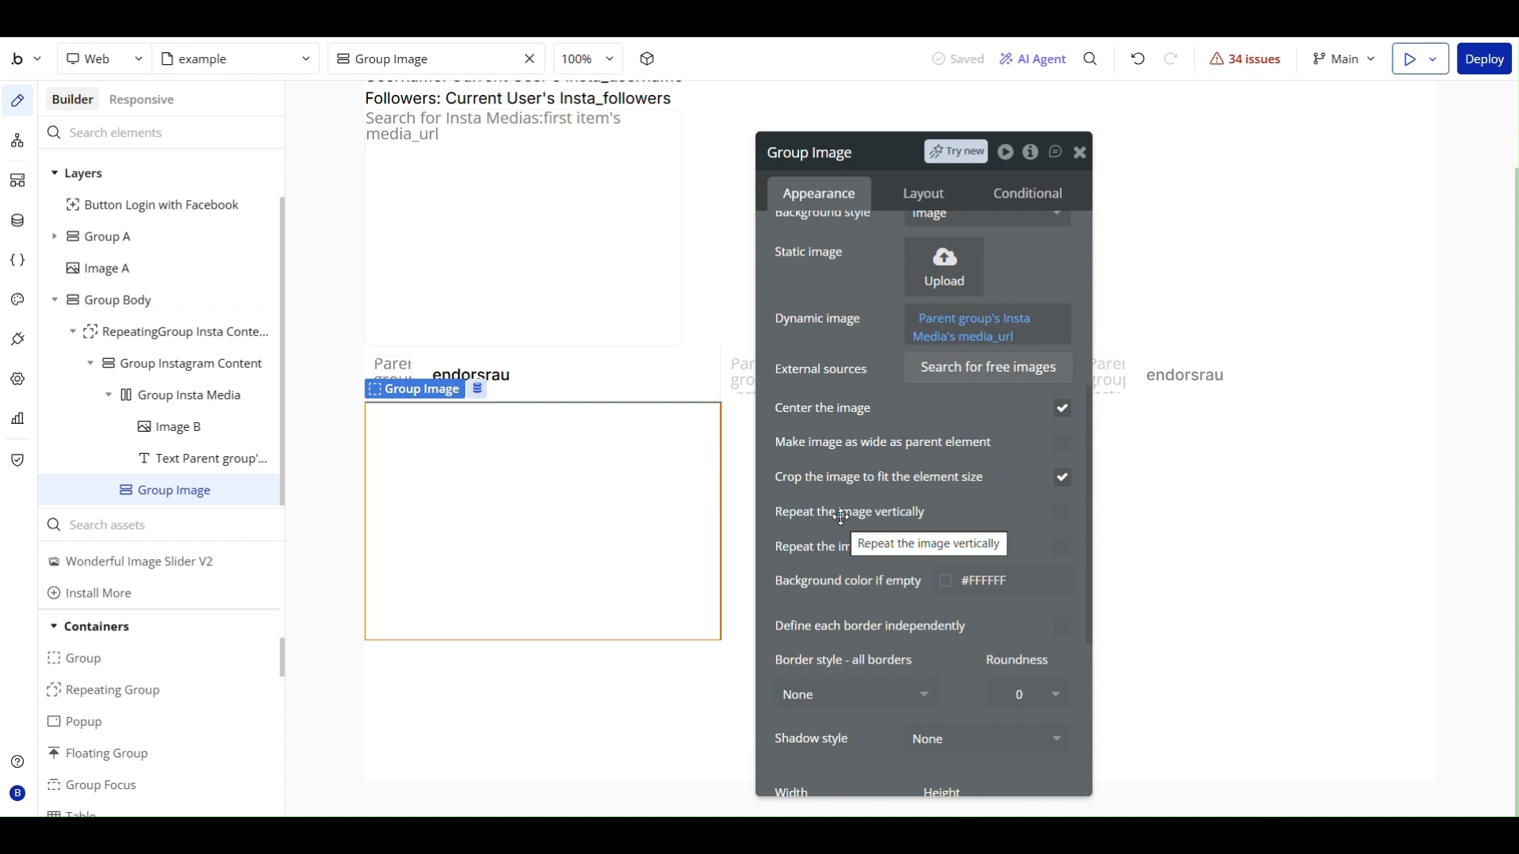
pyautogui.scroll(3, 841, 517)
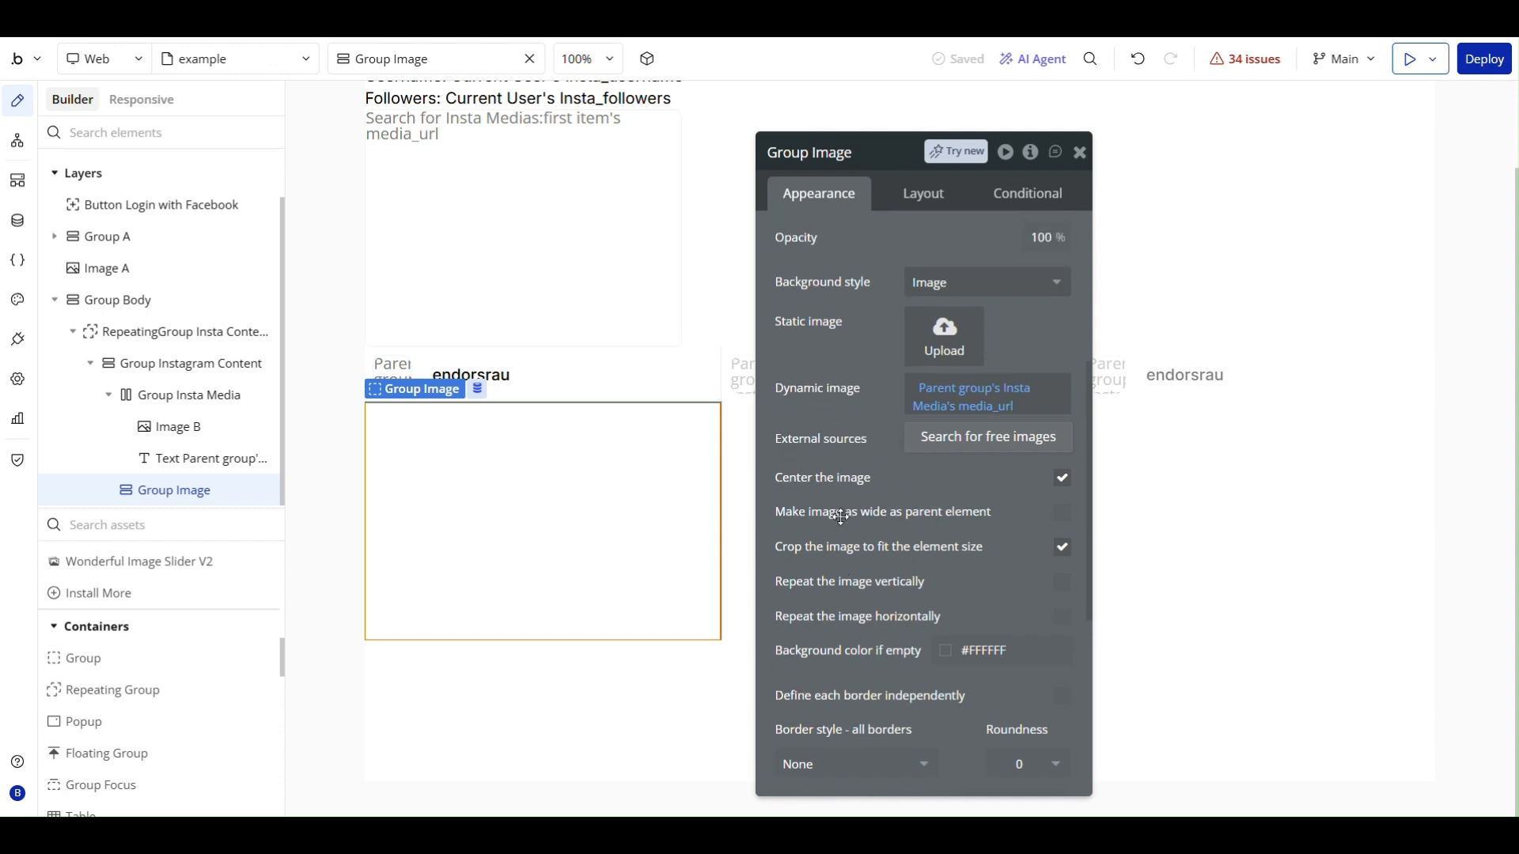
pyautogui.scroll(1, 843, 510)
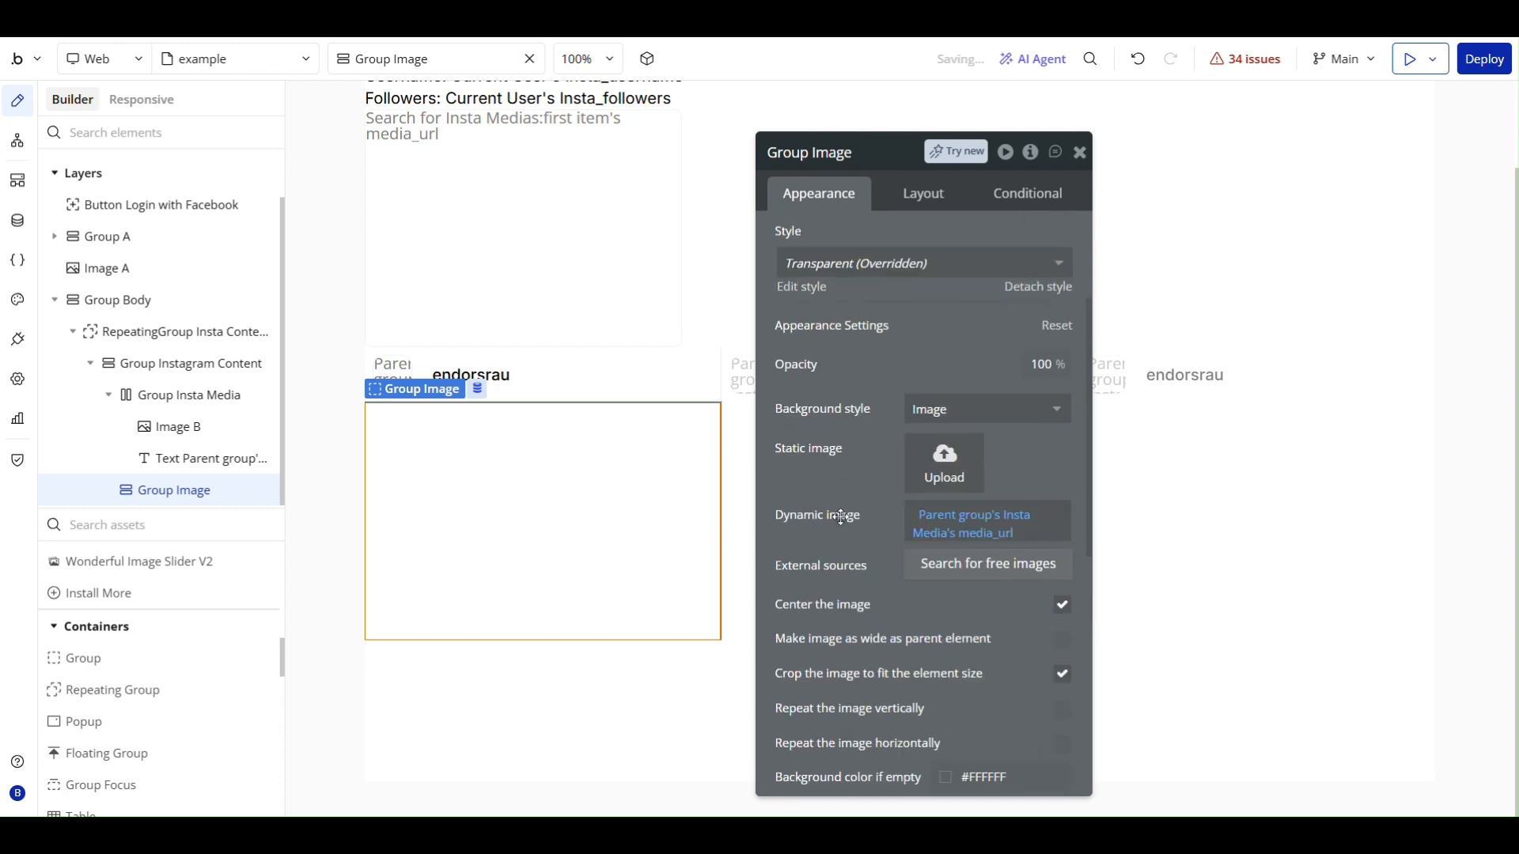
pyautogui.scroll(-3, 842, 514)
pyautogui.scroll(3, 841, 517)
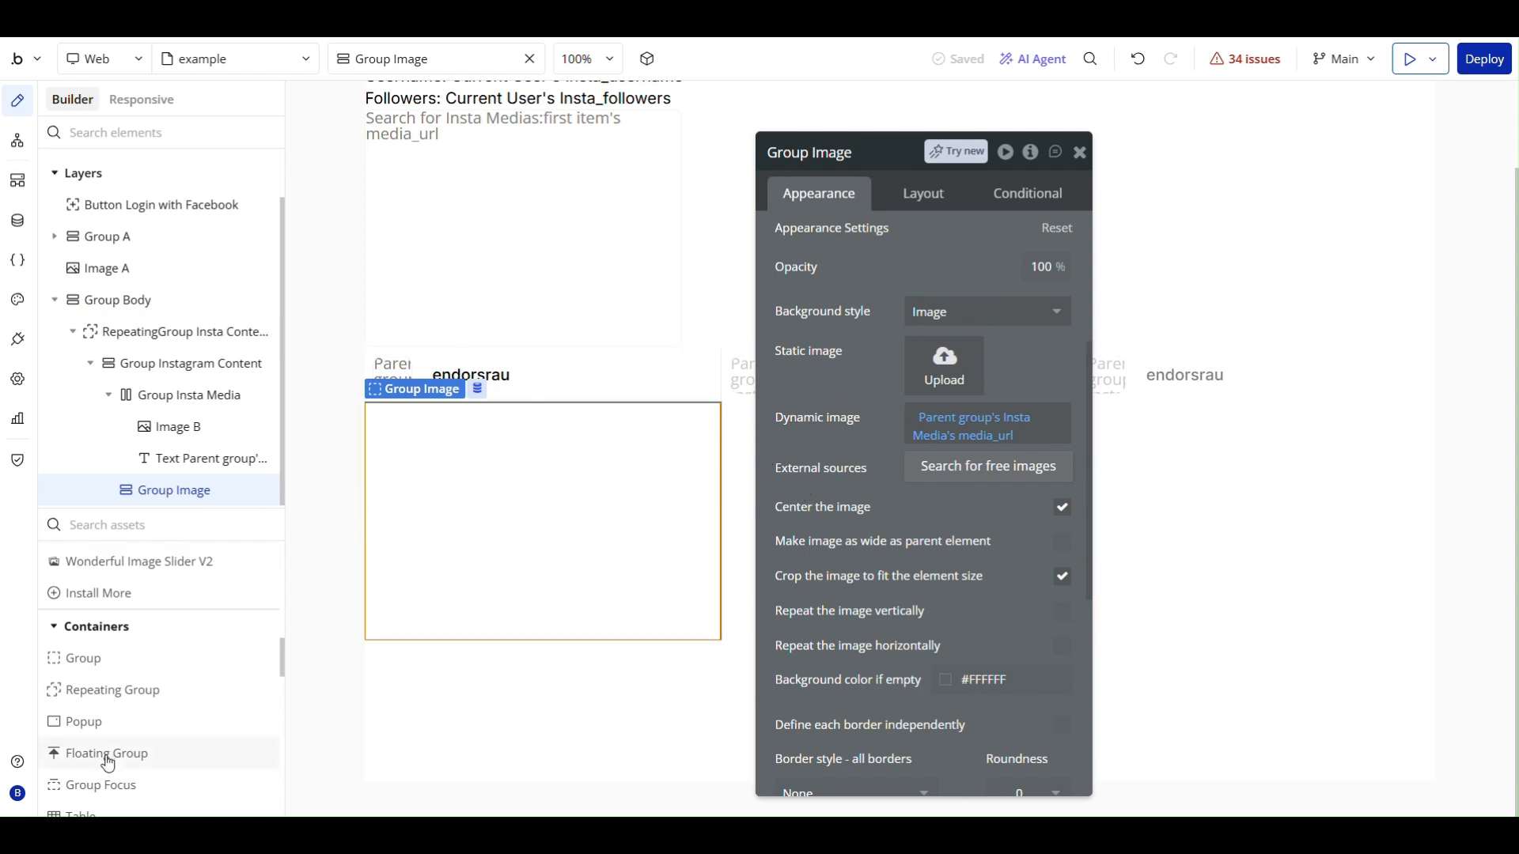
# - Add a Link element inside Group Image and clear its placeholder text
pyautogui.scroll(-7, 118, 699)
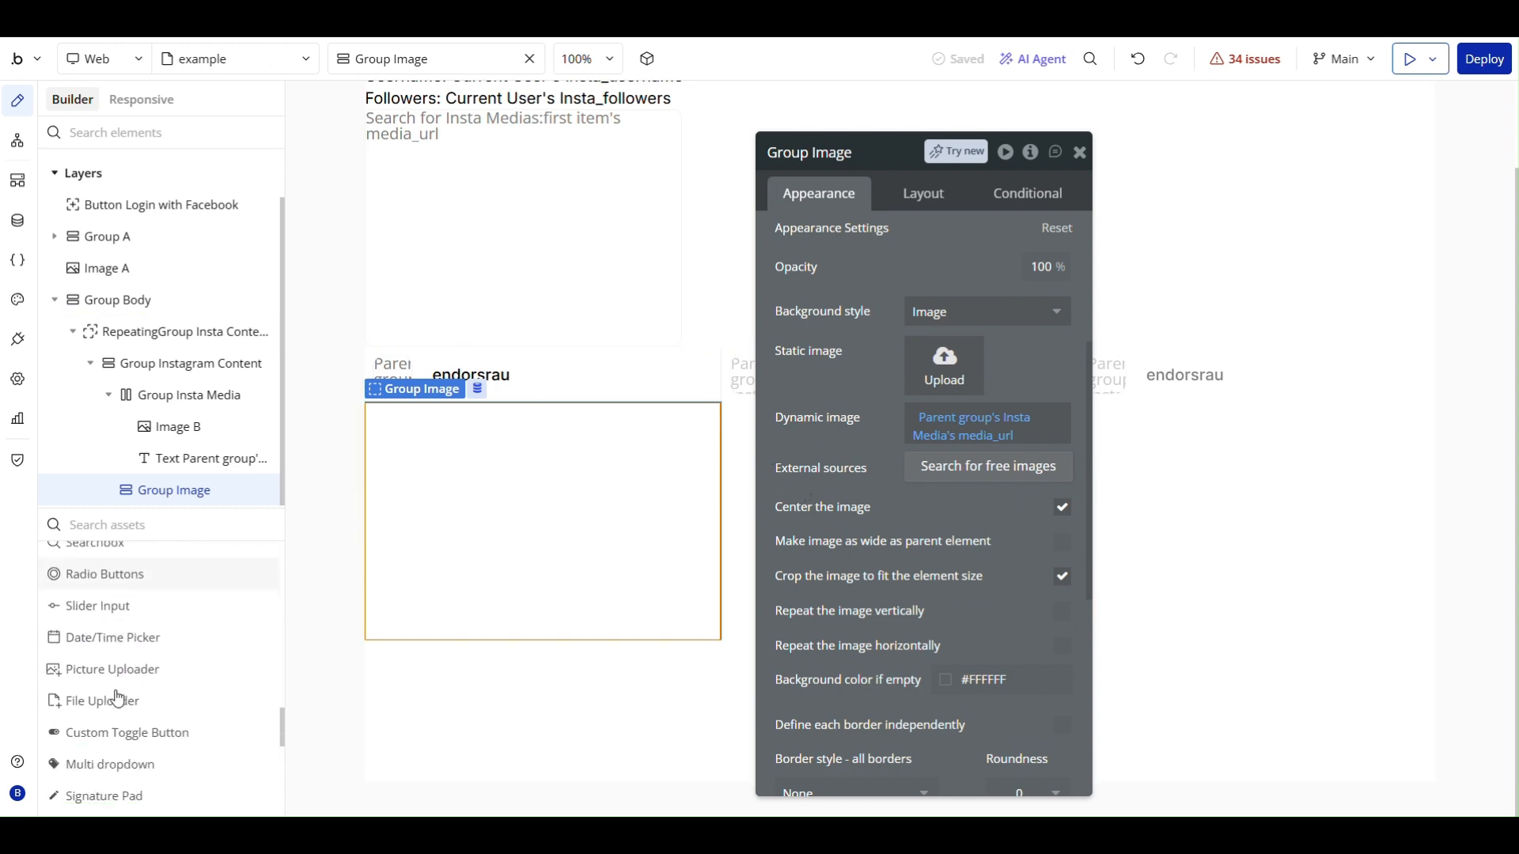
pyautogui.scroll(10, 117, 698)
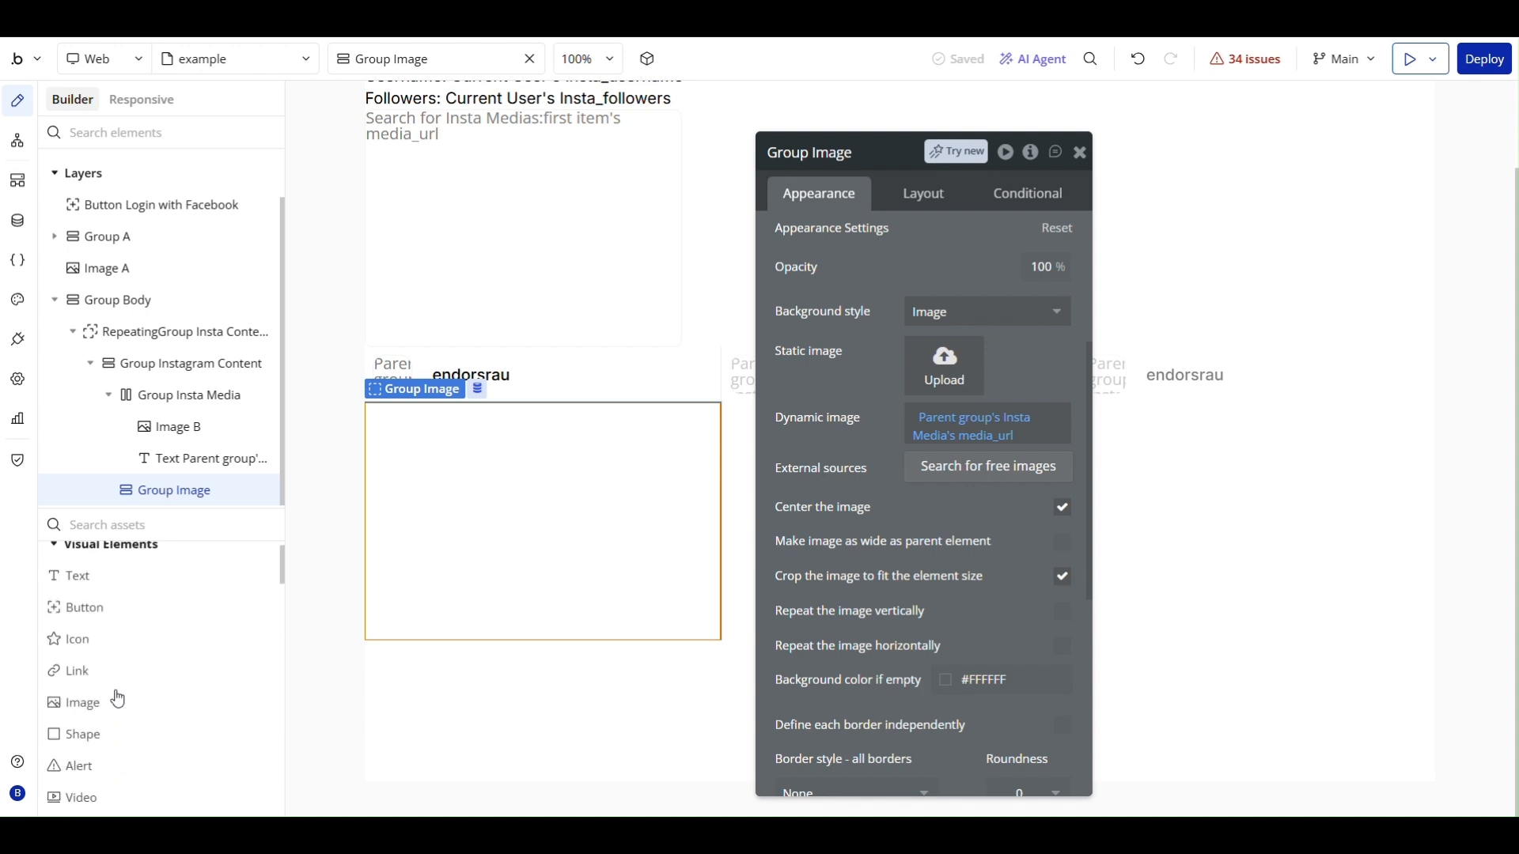
pyautogui.moveTo(116, 691); pyautogui.dragTo(434, 457)
pyautogui.press('BackSpace')
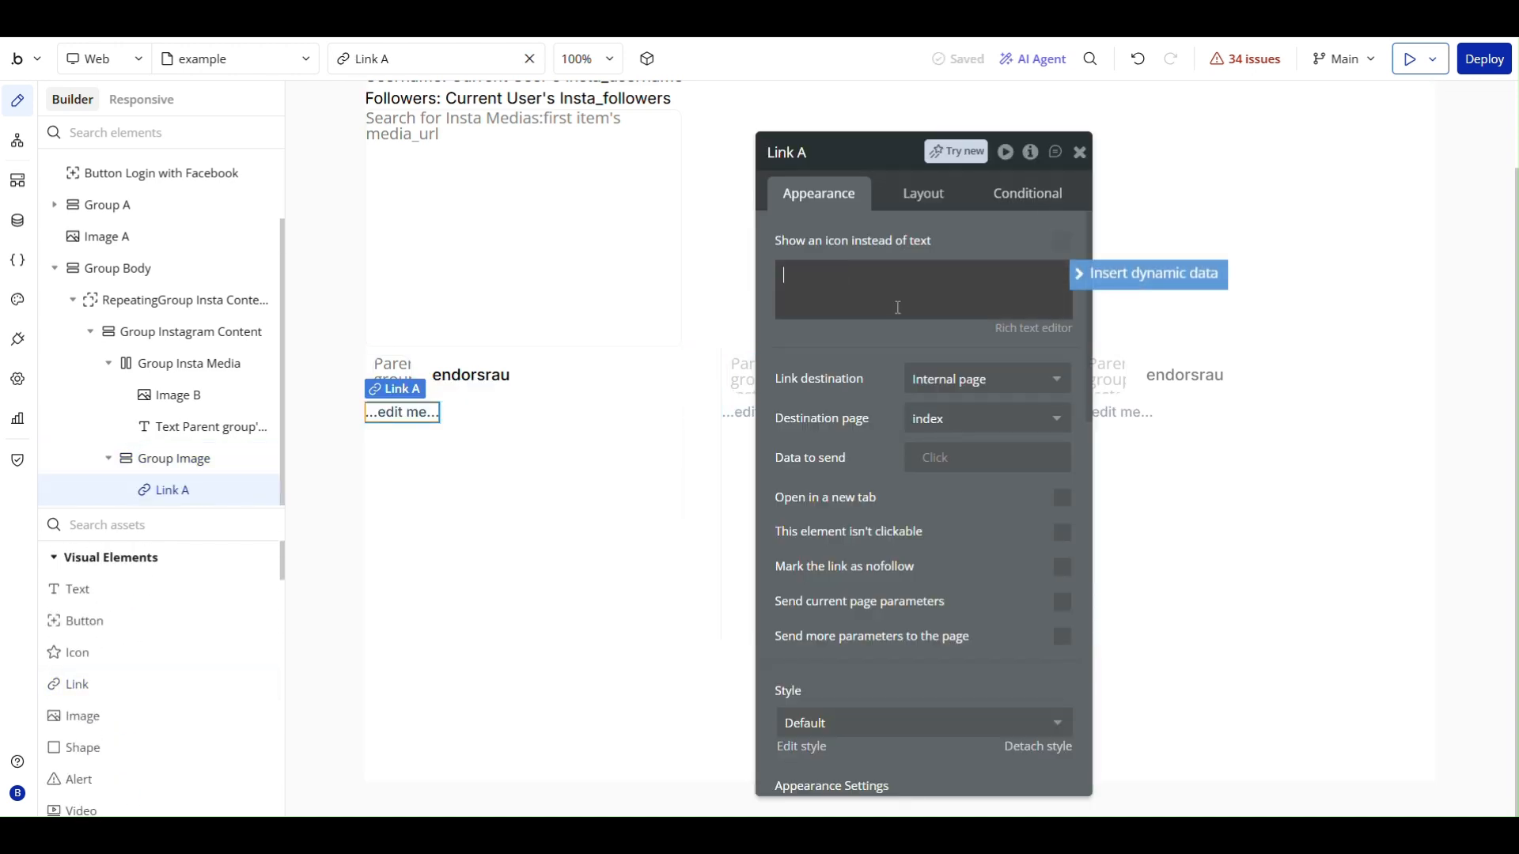
# - Point the link to the external URL Parent group's Insta Media's permalink and make it open in a new tab
pyautogui.click(950, 401)
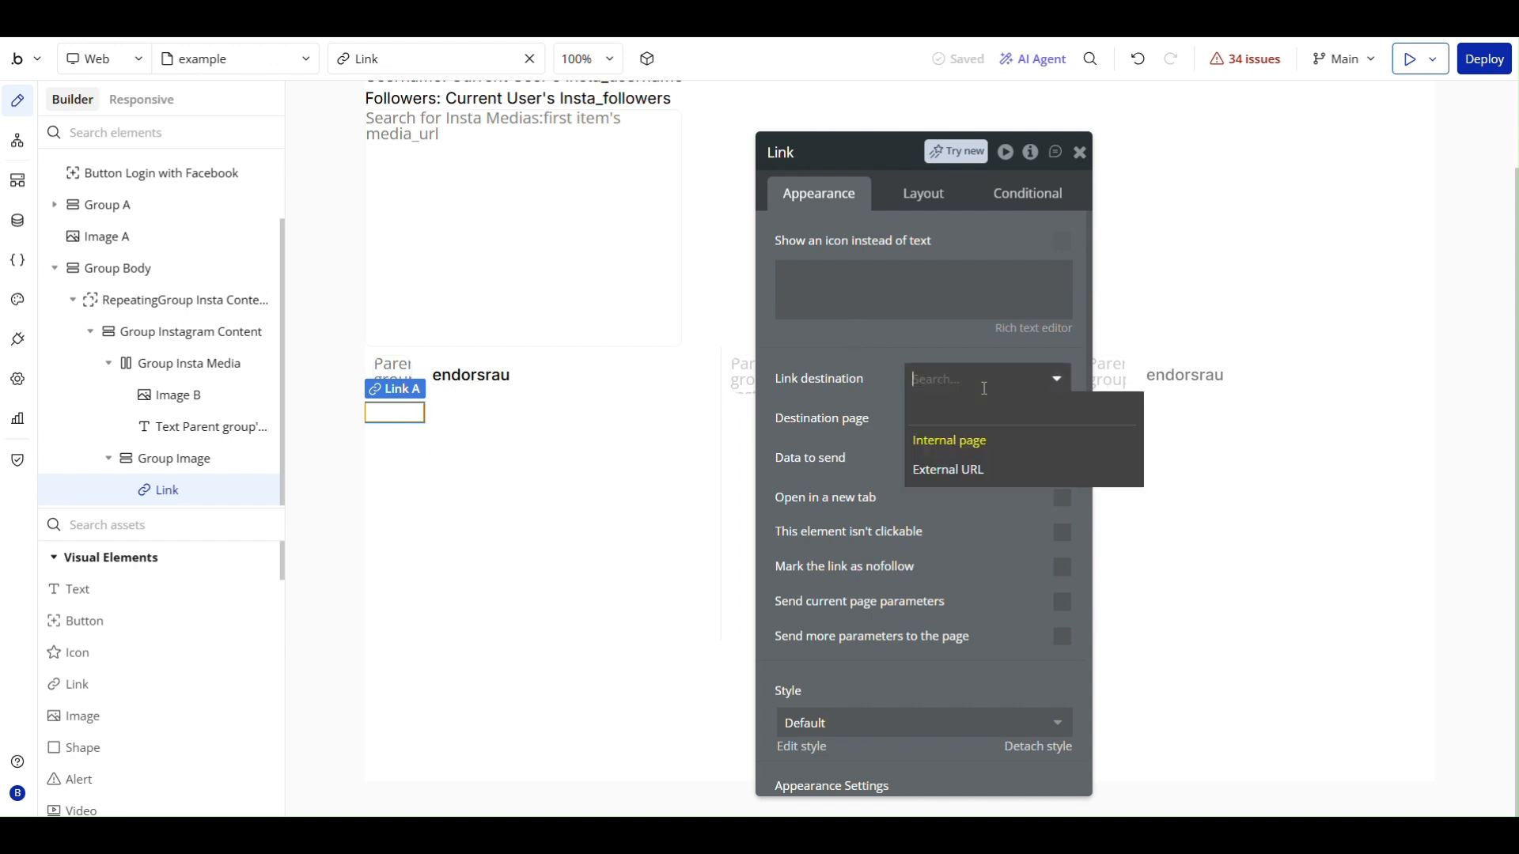
pyautogui.click(957, 466)
pyautogui.click(949, 413)
pyautogui.click(1106, 413)
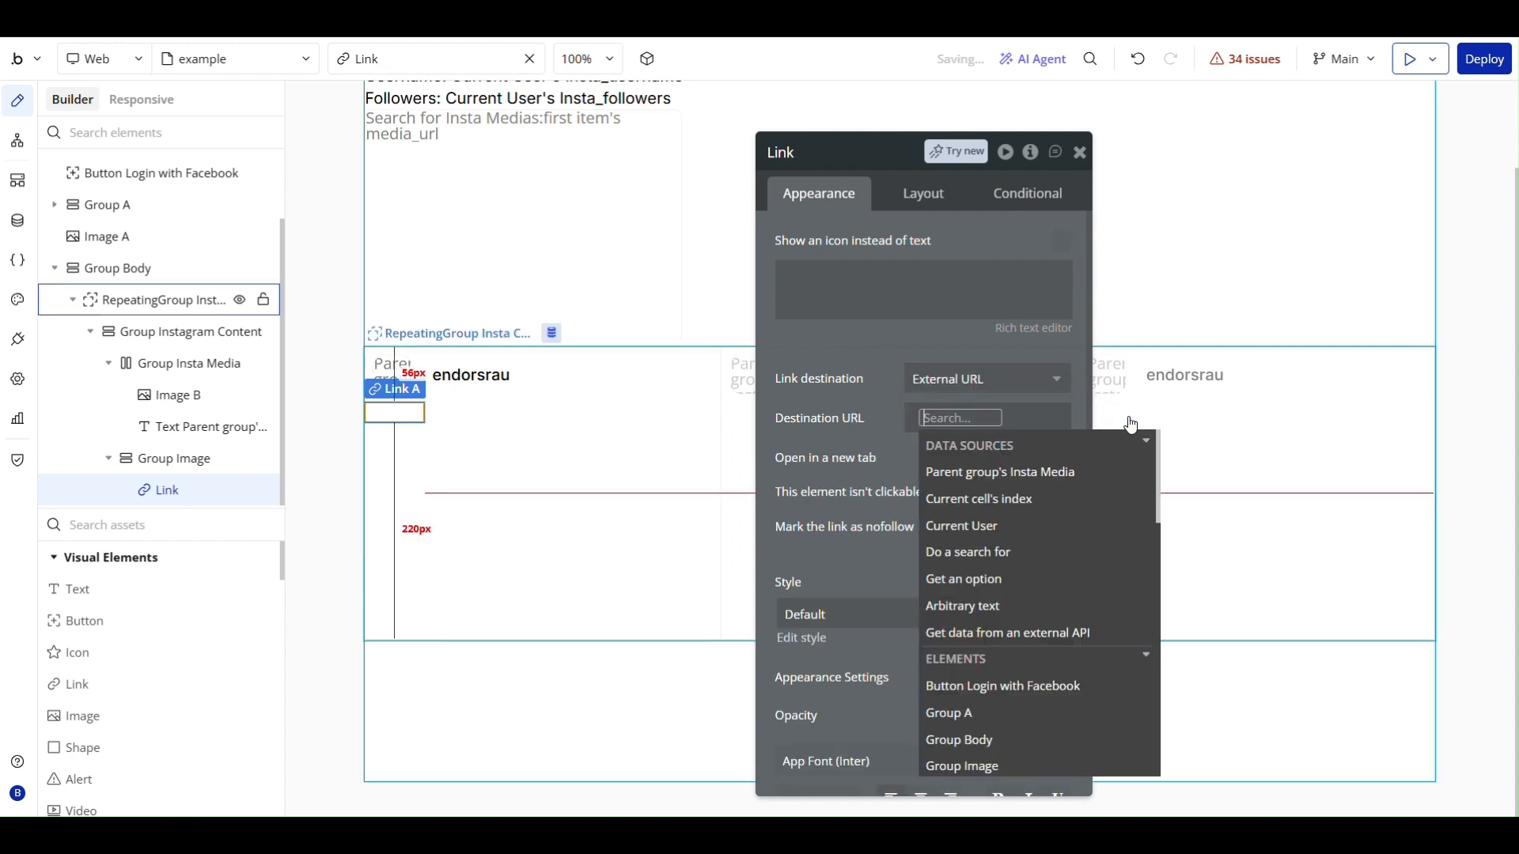
pyautogui.click(995, 476)
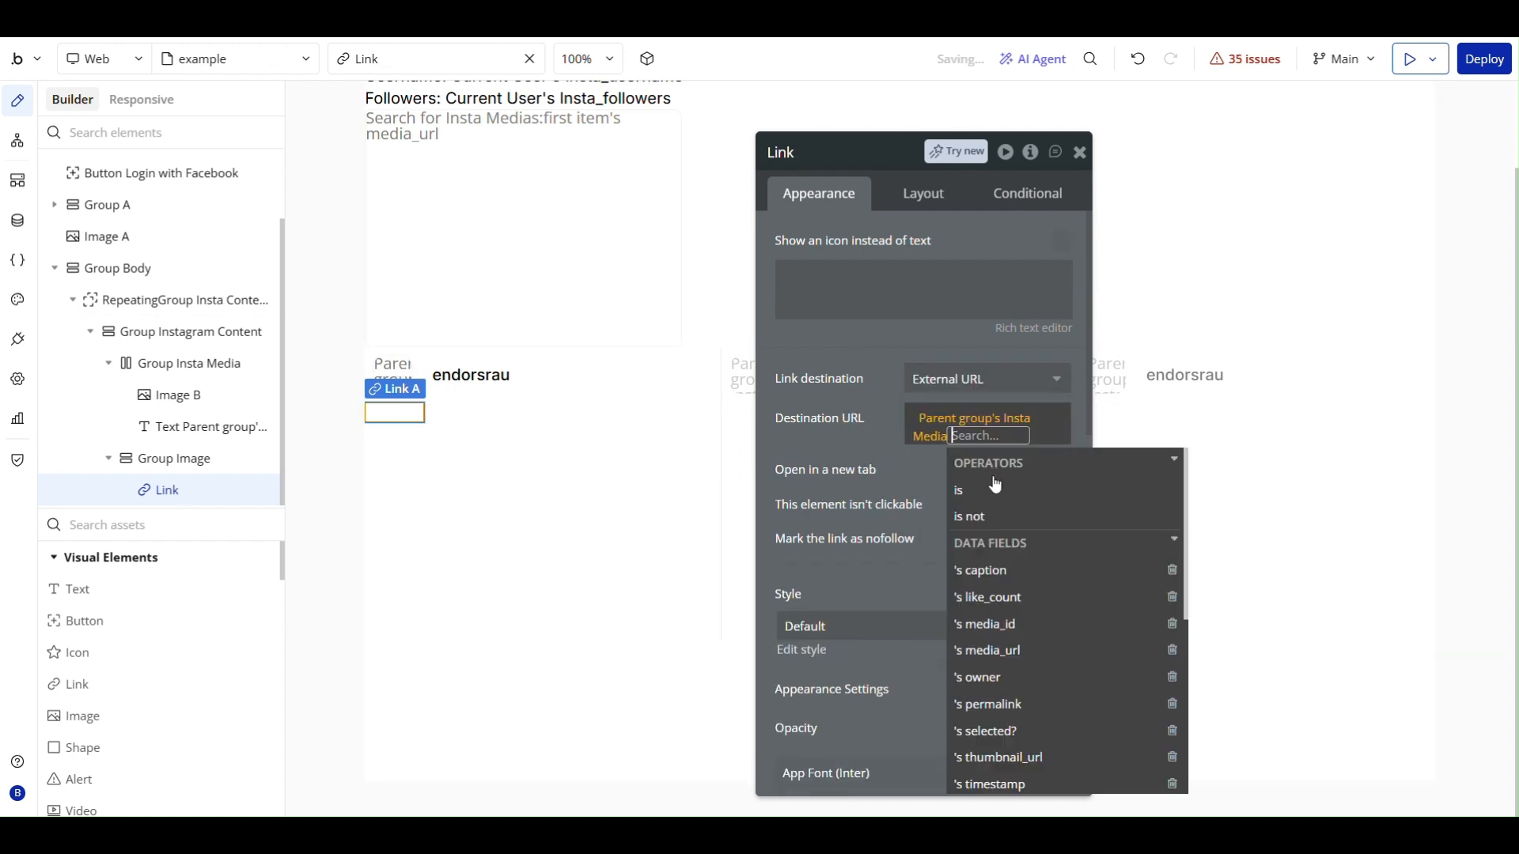
pyautogui.click(998, 703)
pyautogui.click(879, 467)
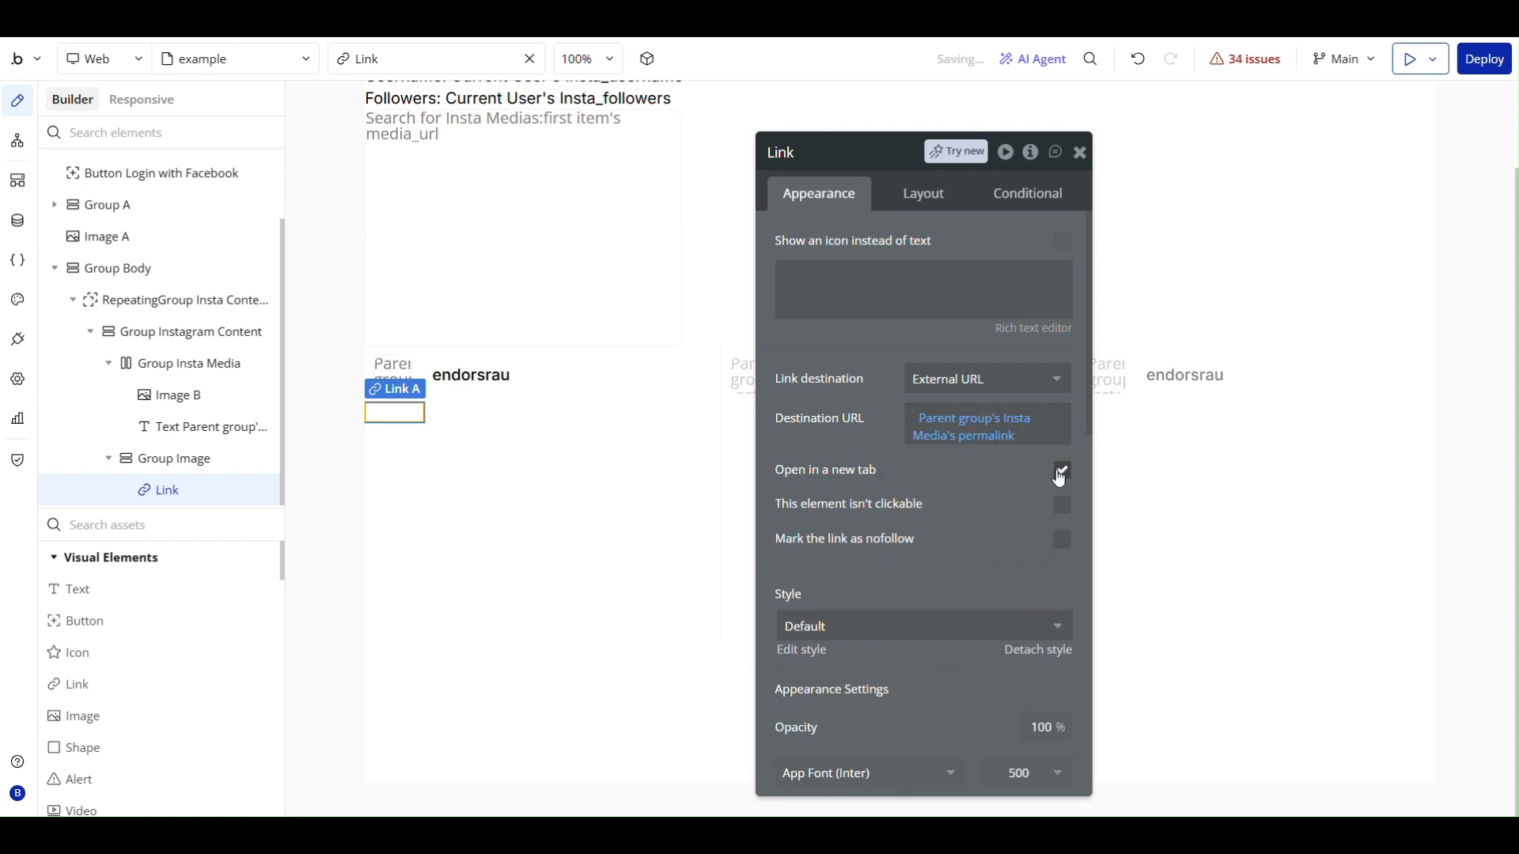
pyautogui.click(1081, 152)
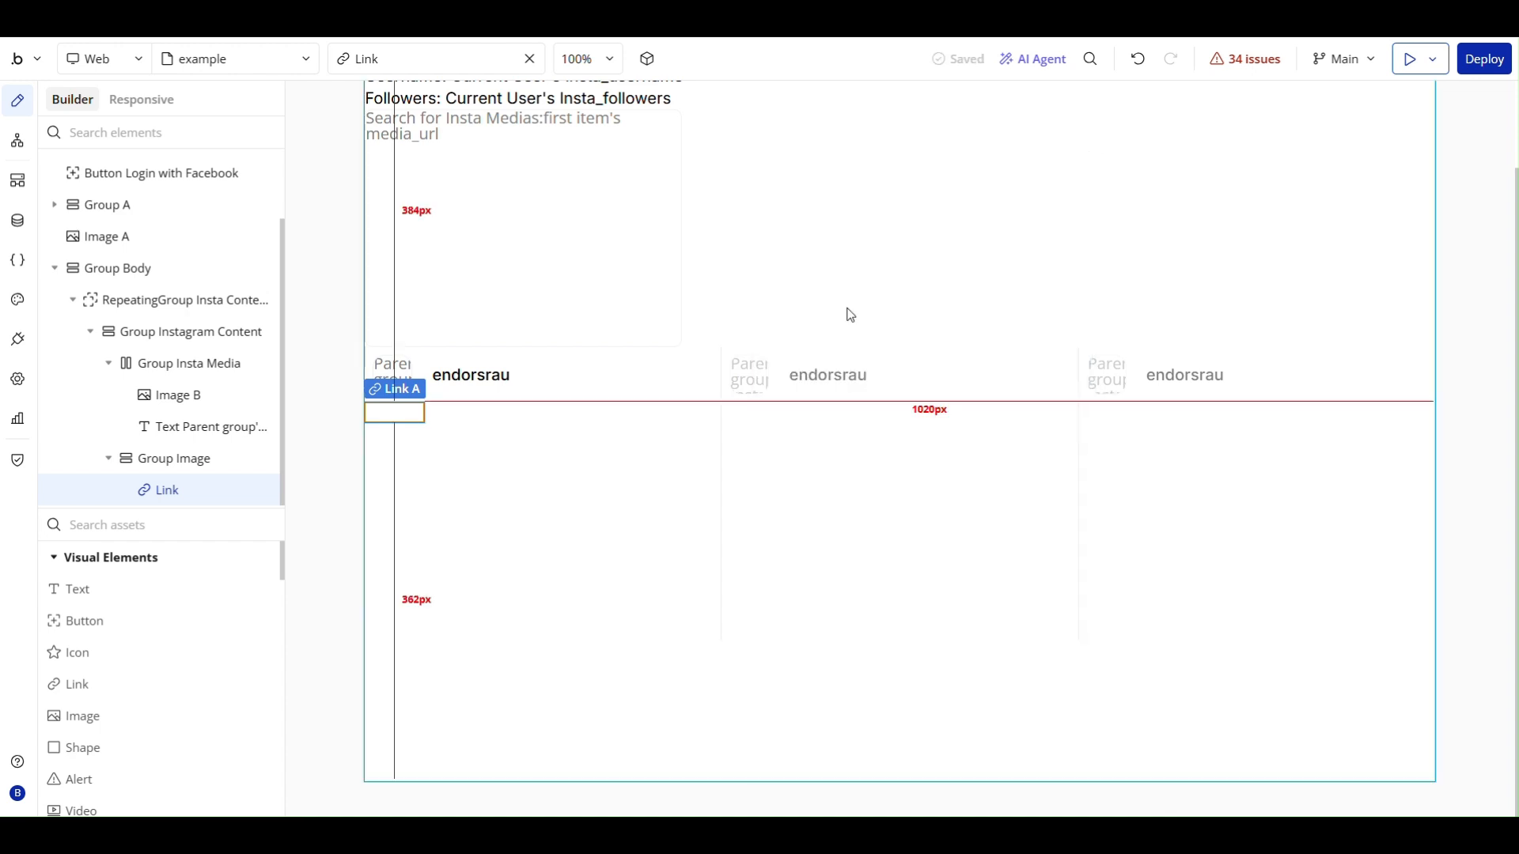
# - Turn off fit width and fit height to content for the link so it fills Group Image
pyautogui.doubleClick(404, 412)
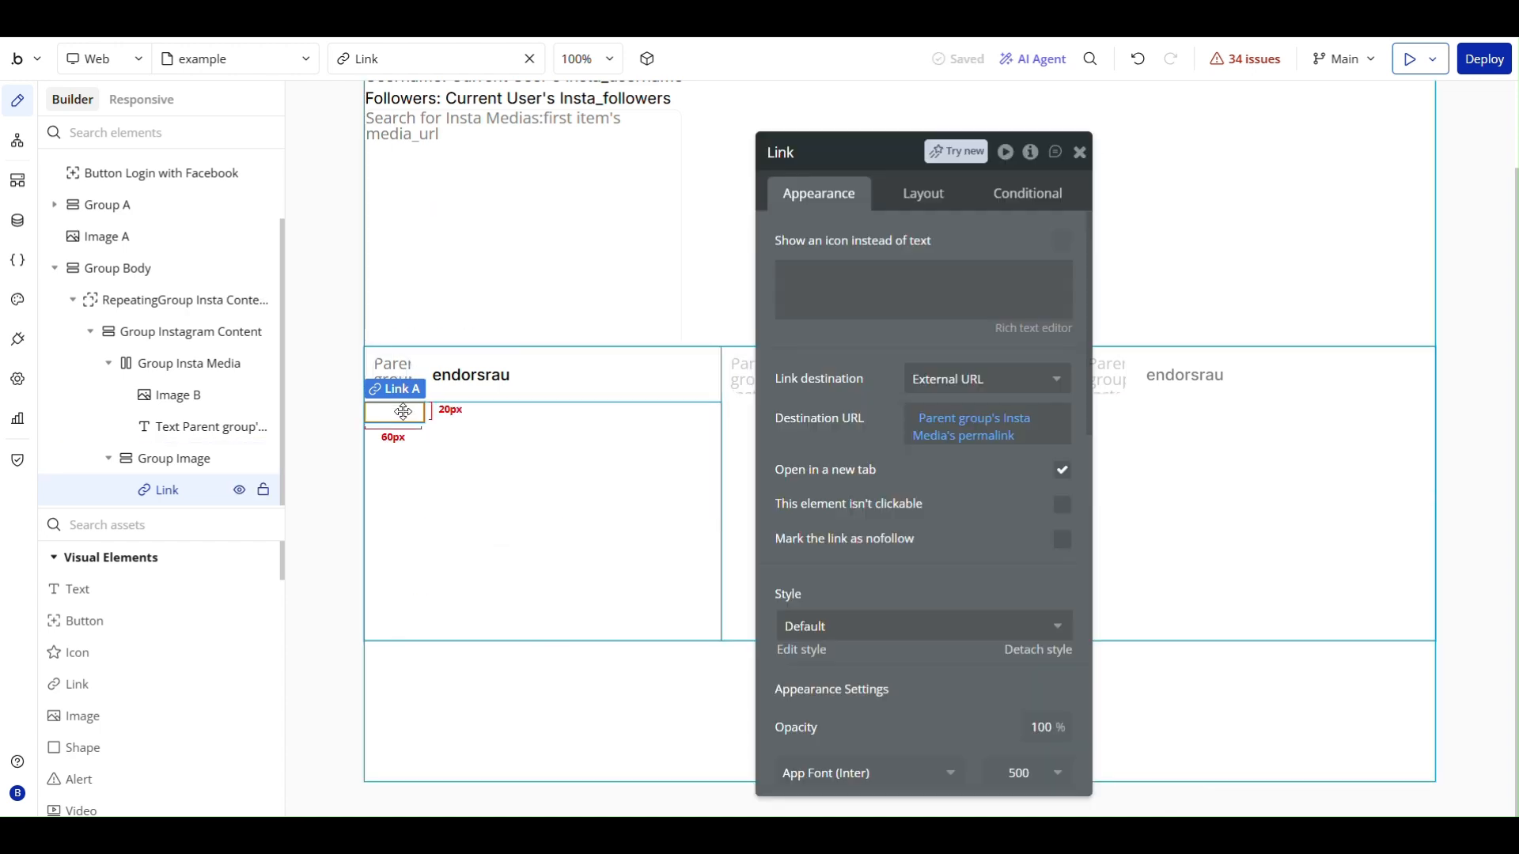
pyautogui.click(900, 204)
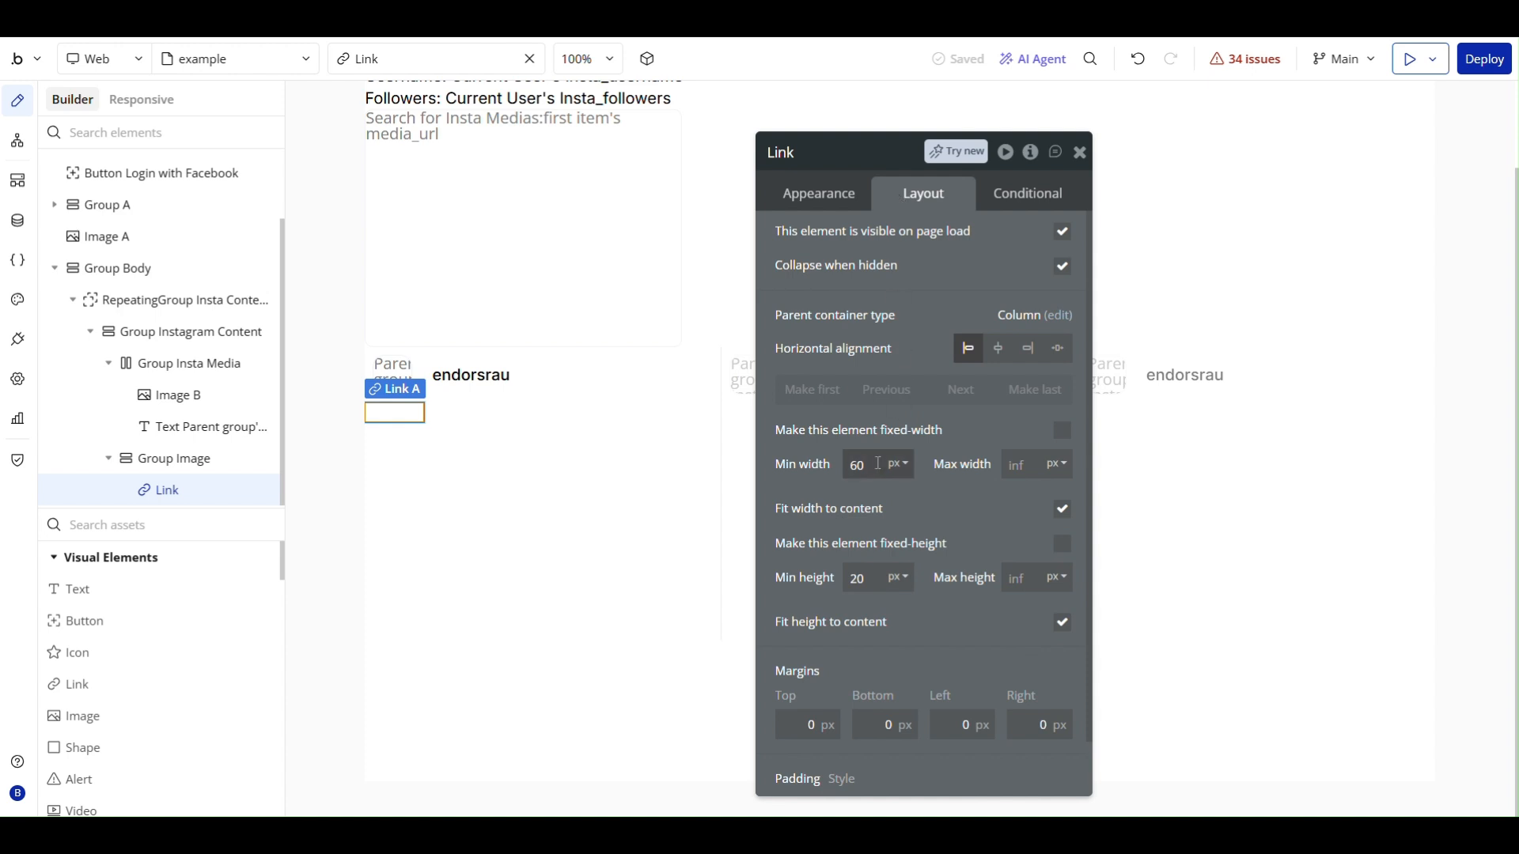
pyautogui.click(1058, 509)
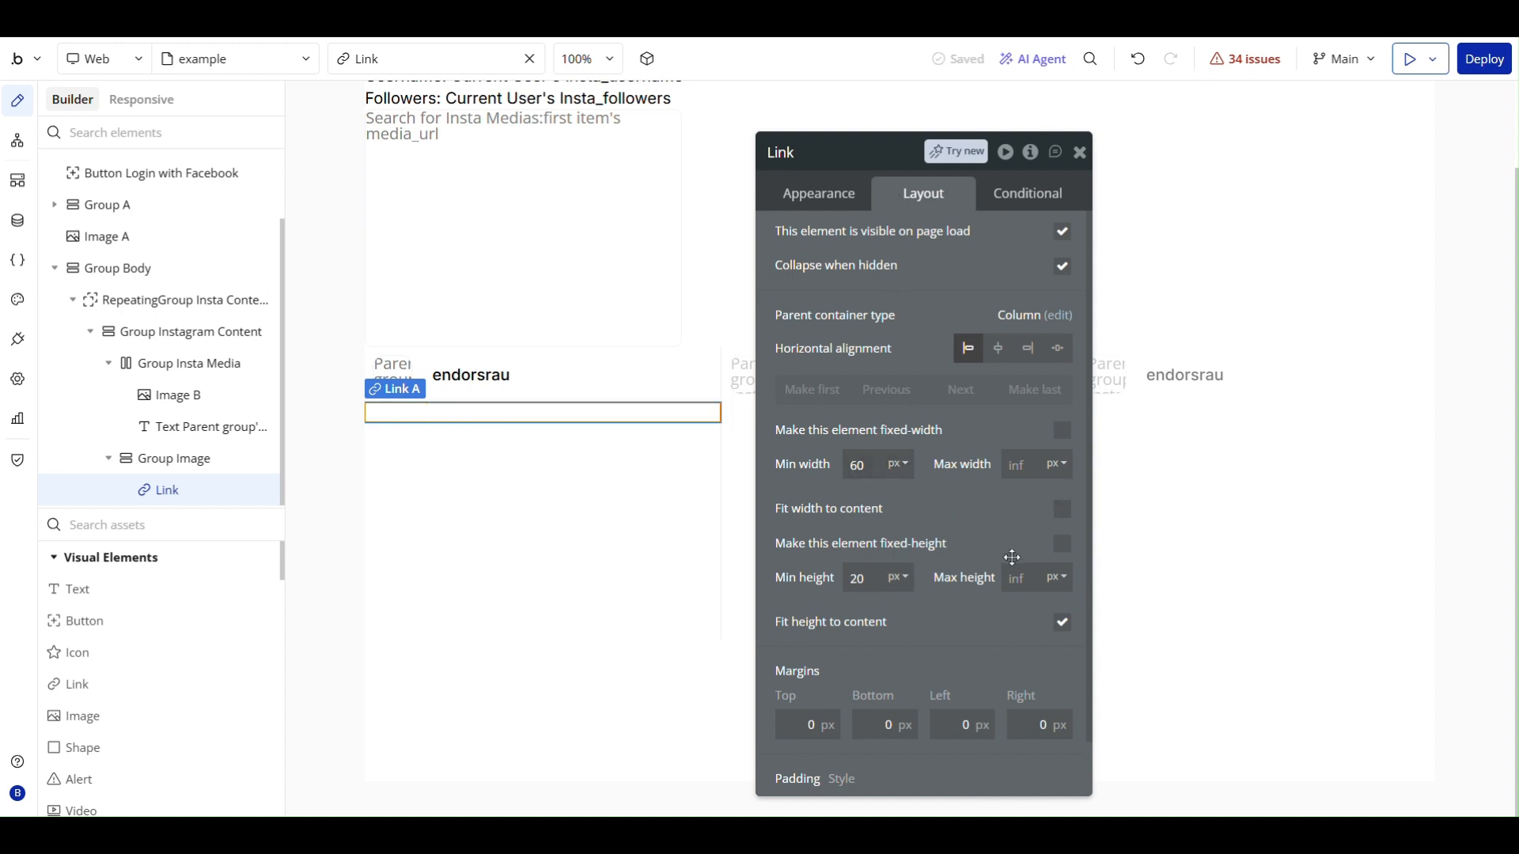
pyautogui.click(1061, 623)
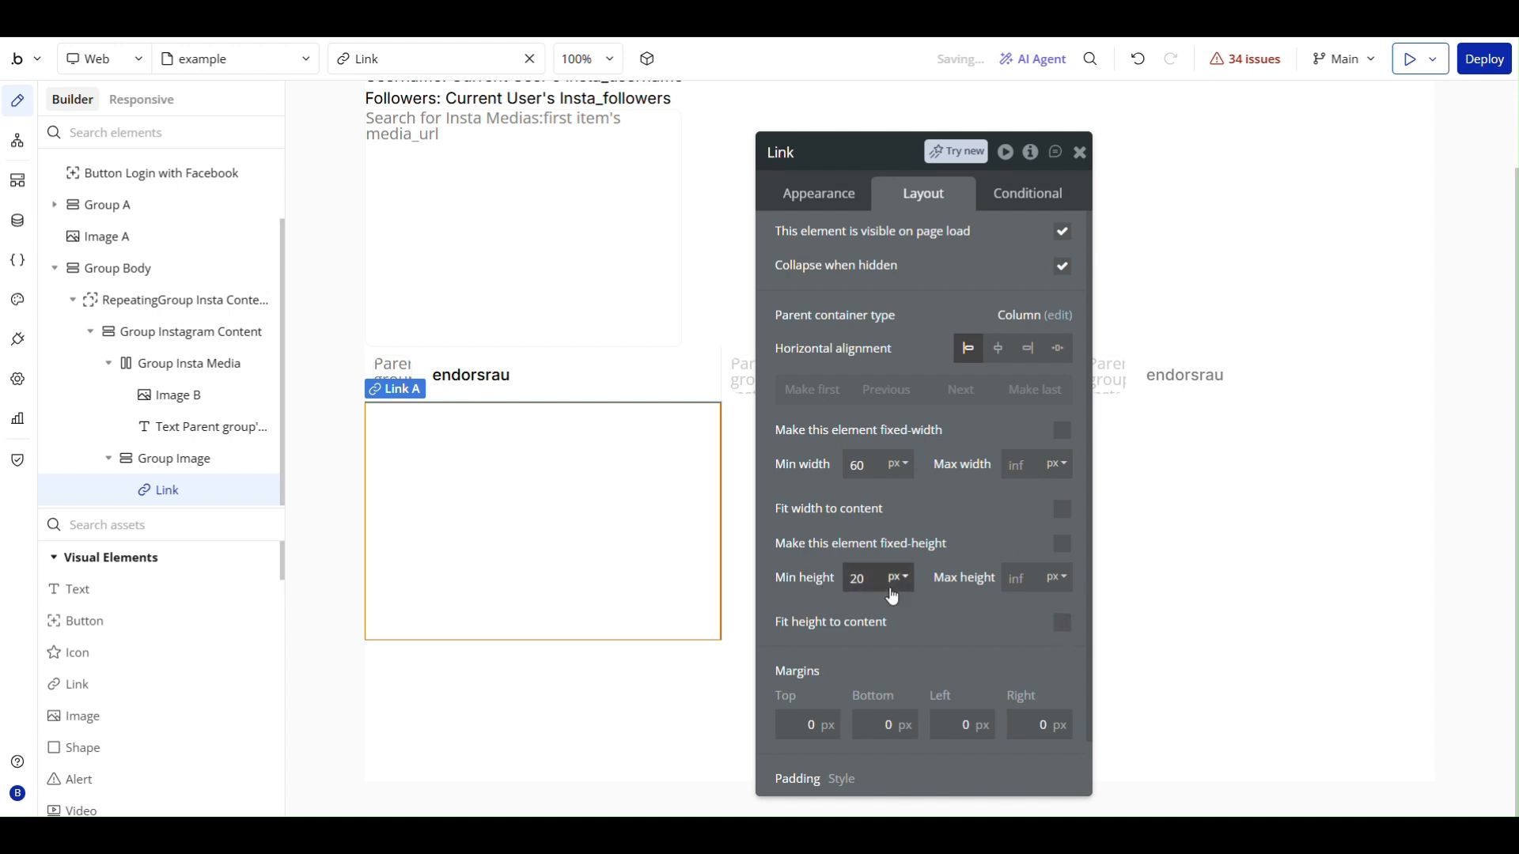
pyautogui.click(808, 579)
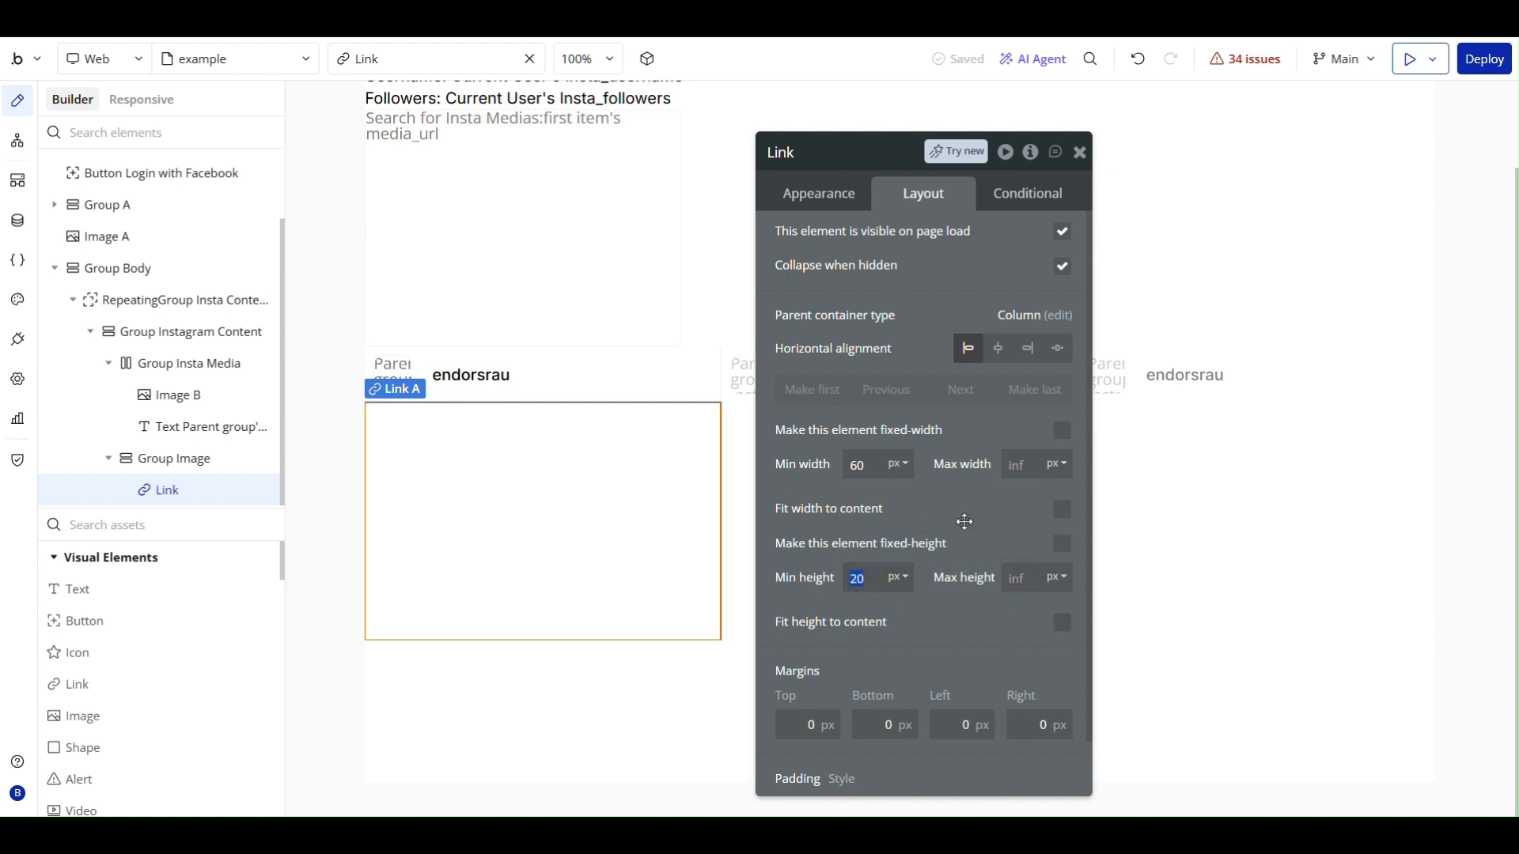
pyautogui.click(819, 193)
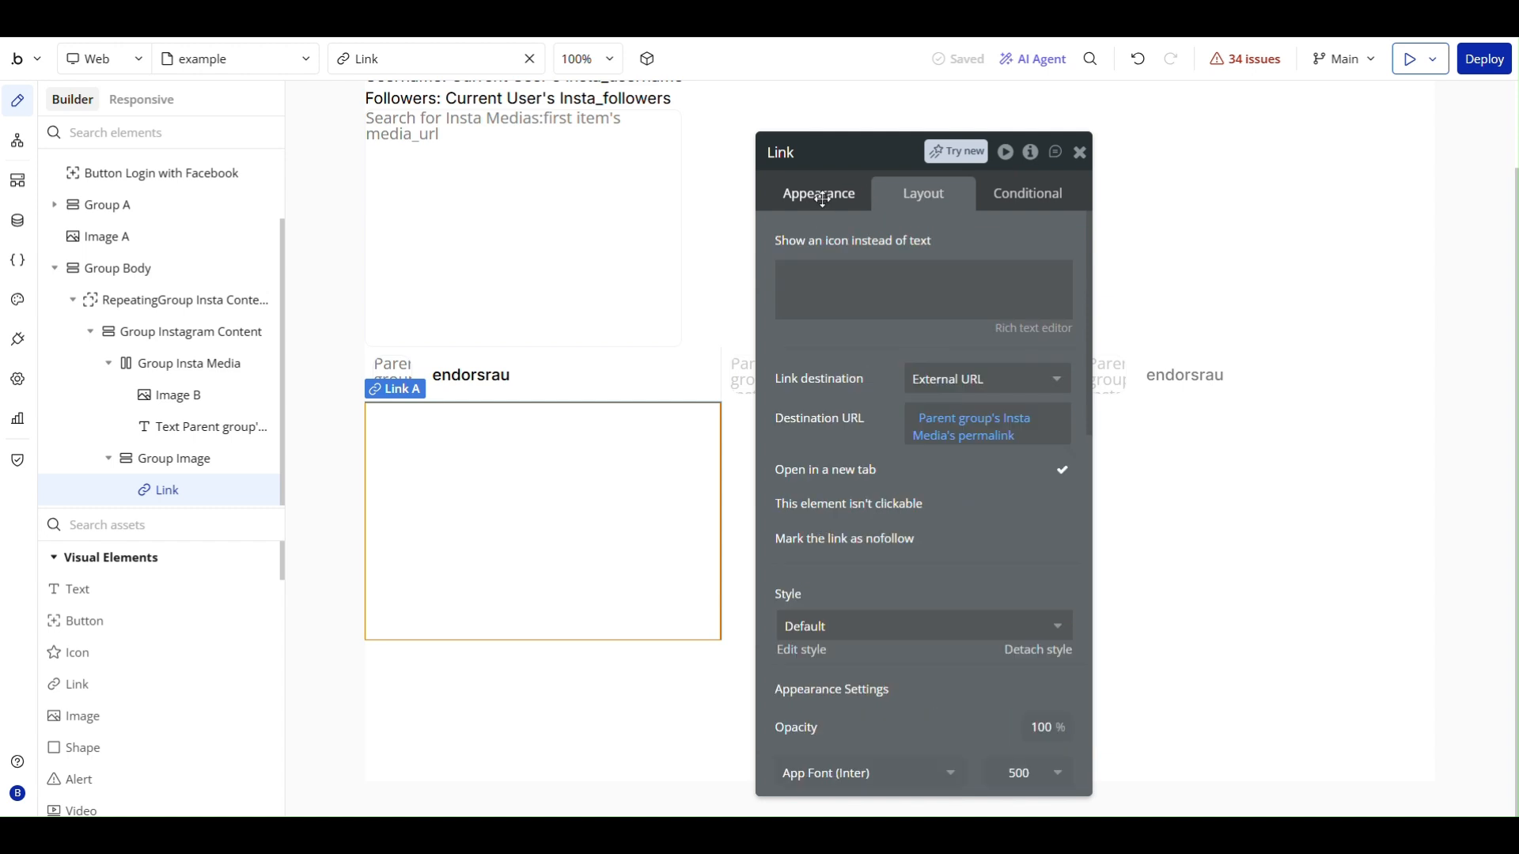
pyautogui.click(1080, 152)
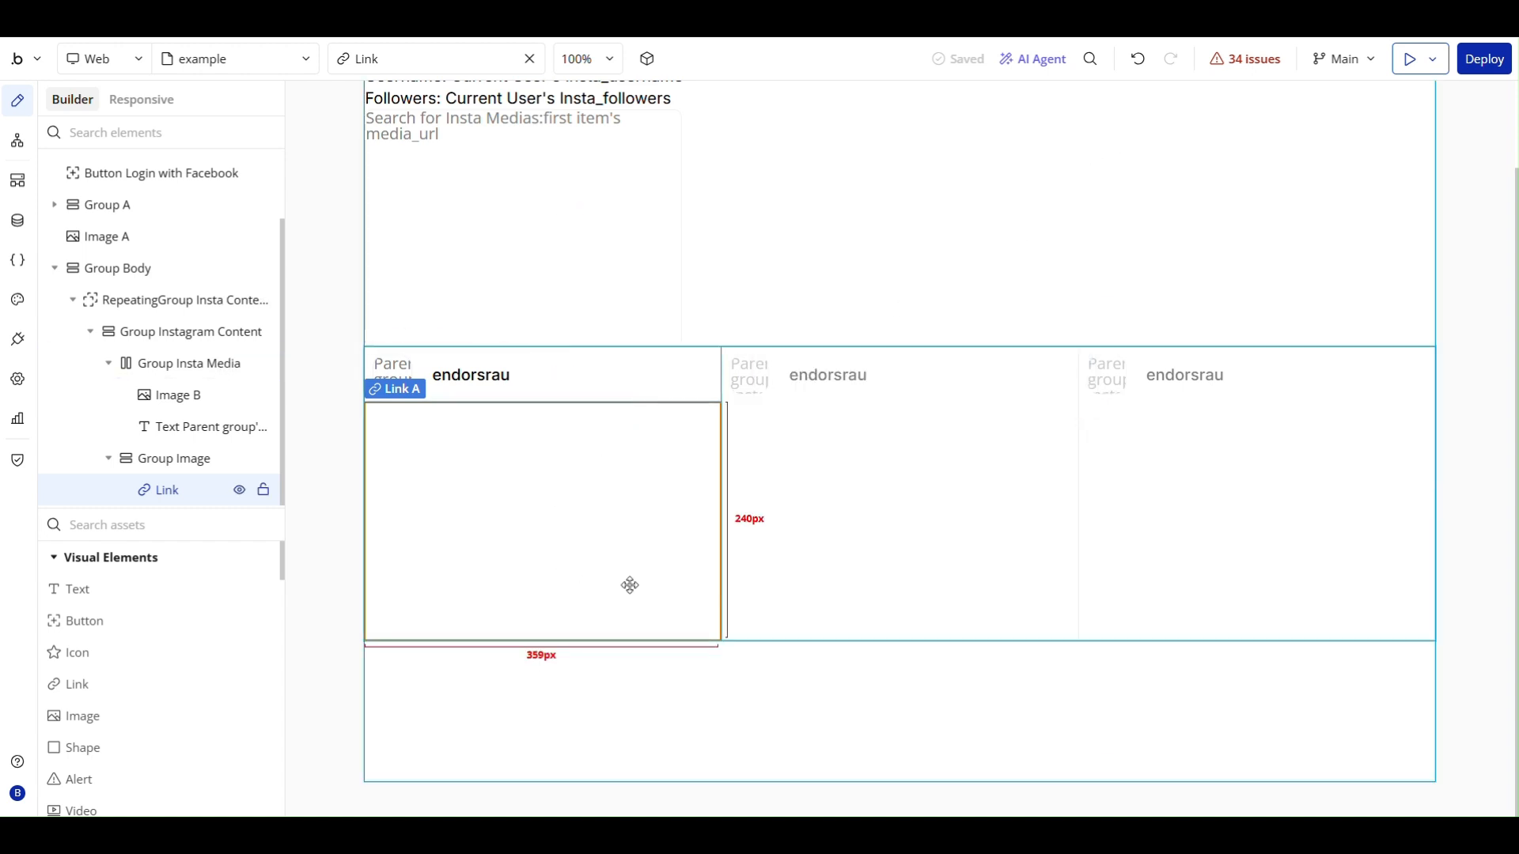
# - Set Group Instagram Content's padding to 8 px on all four sides
pyautogui.doubleClick(687, 671)
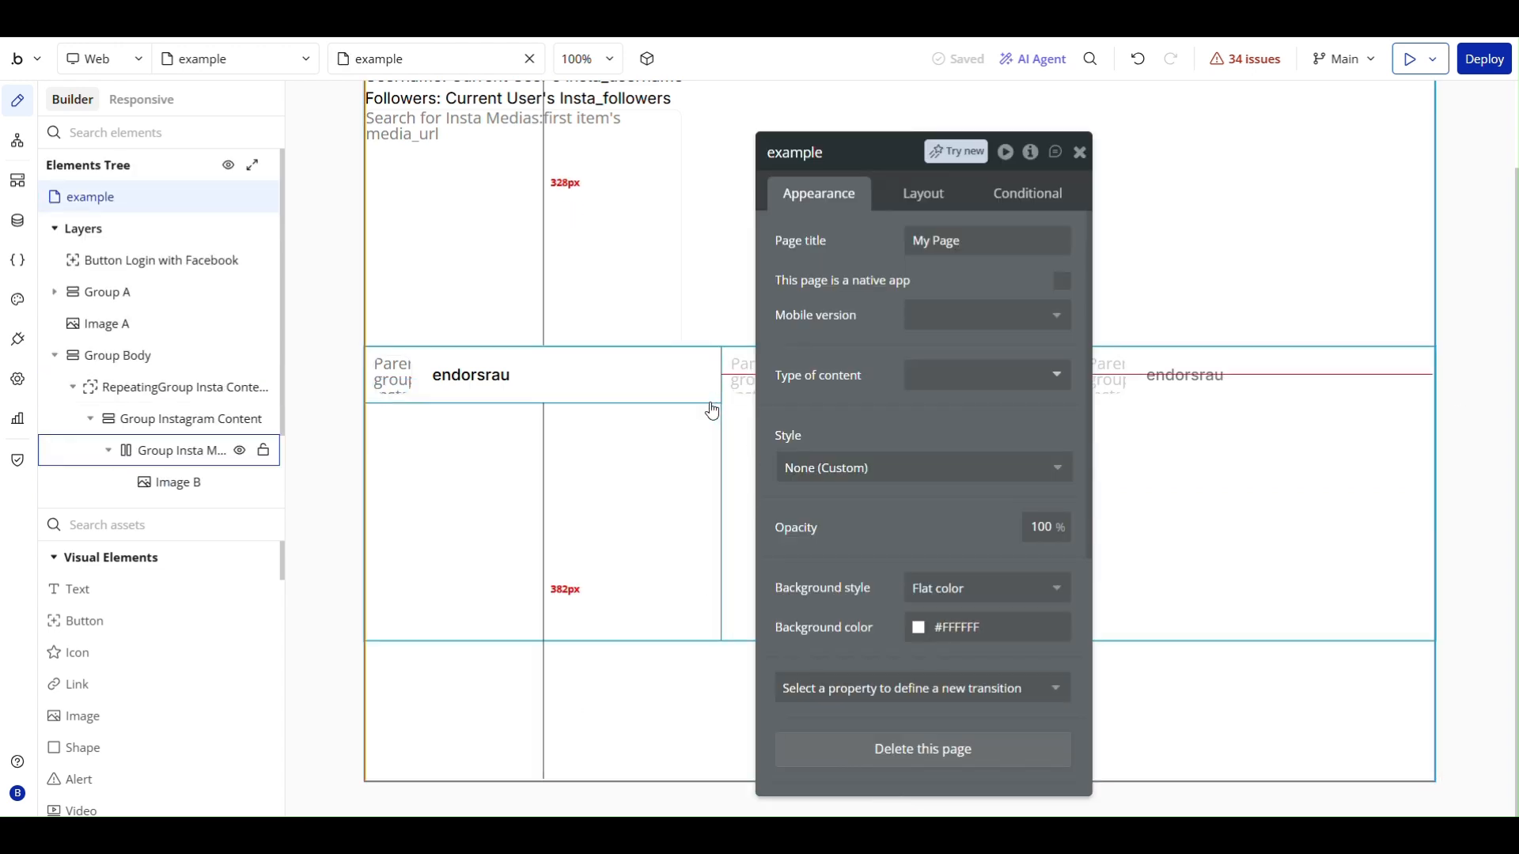
pyautogui.click(134, 391)
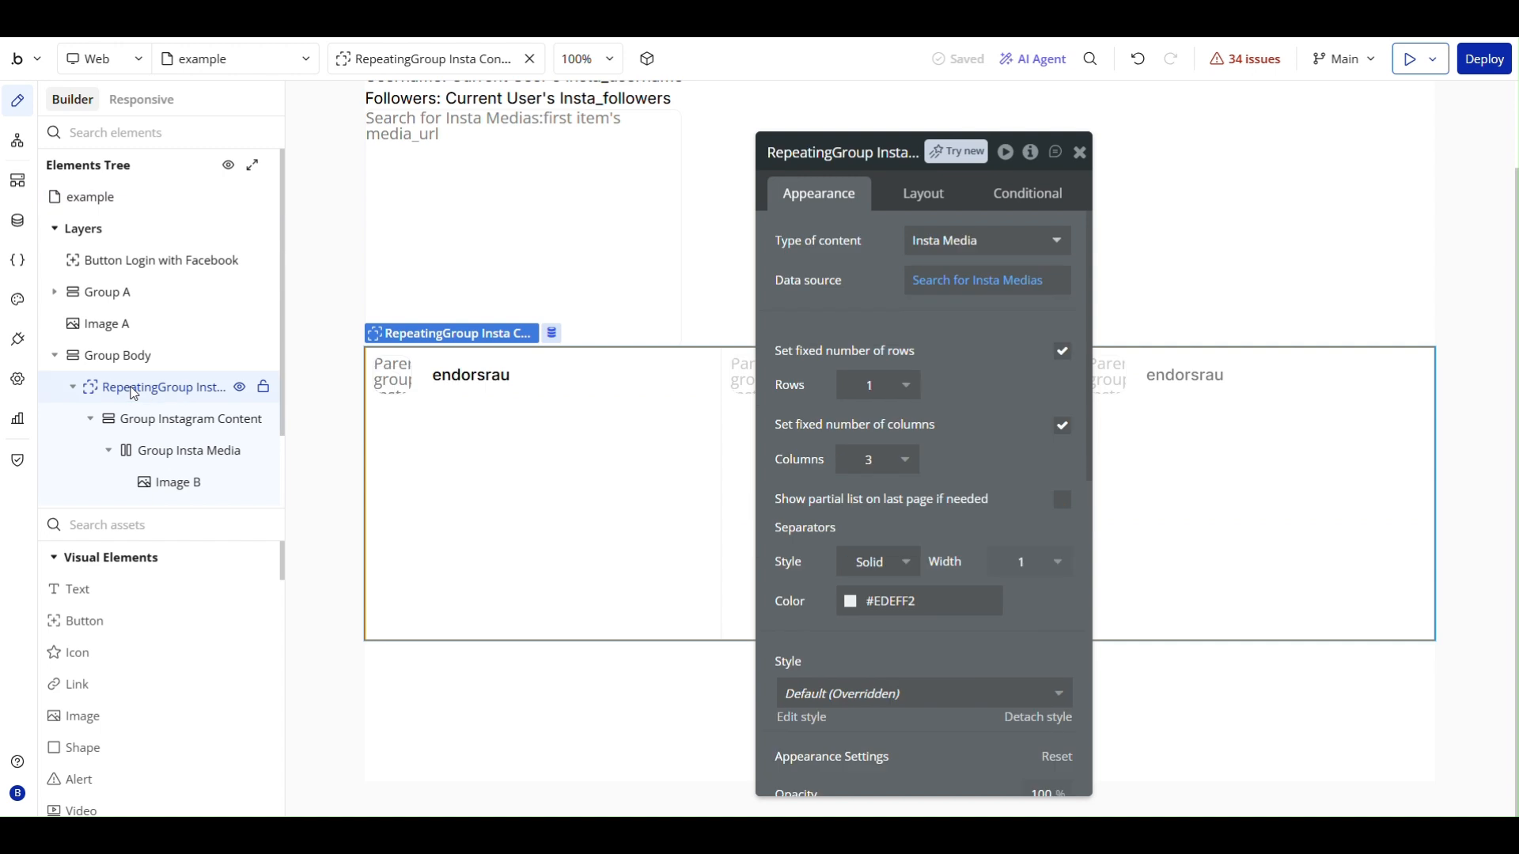
pyautogui.click(138, 427)
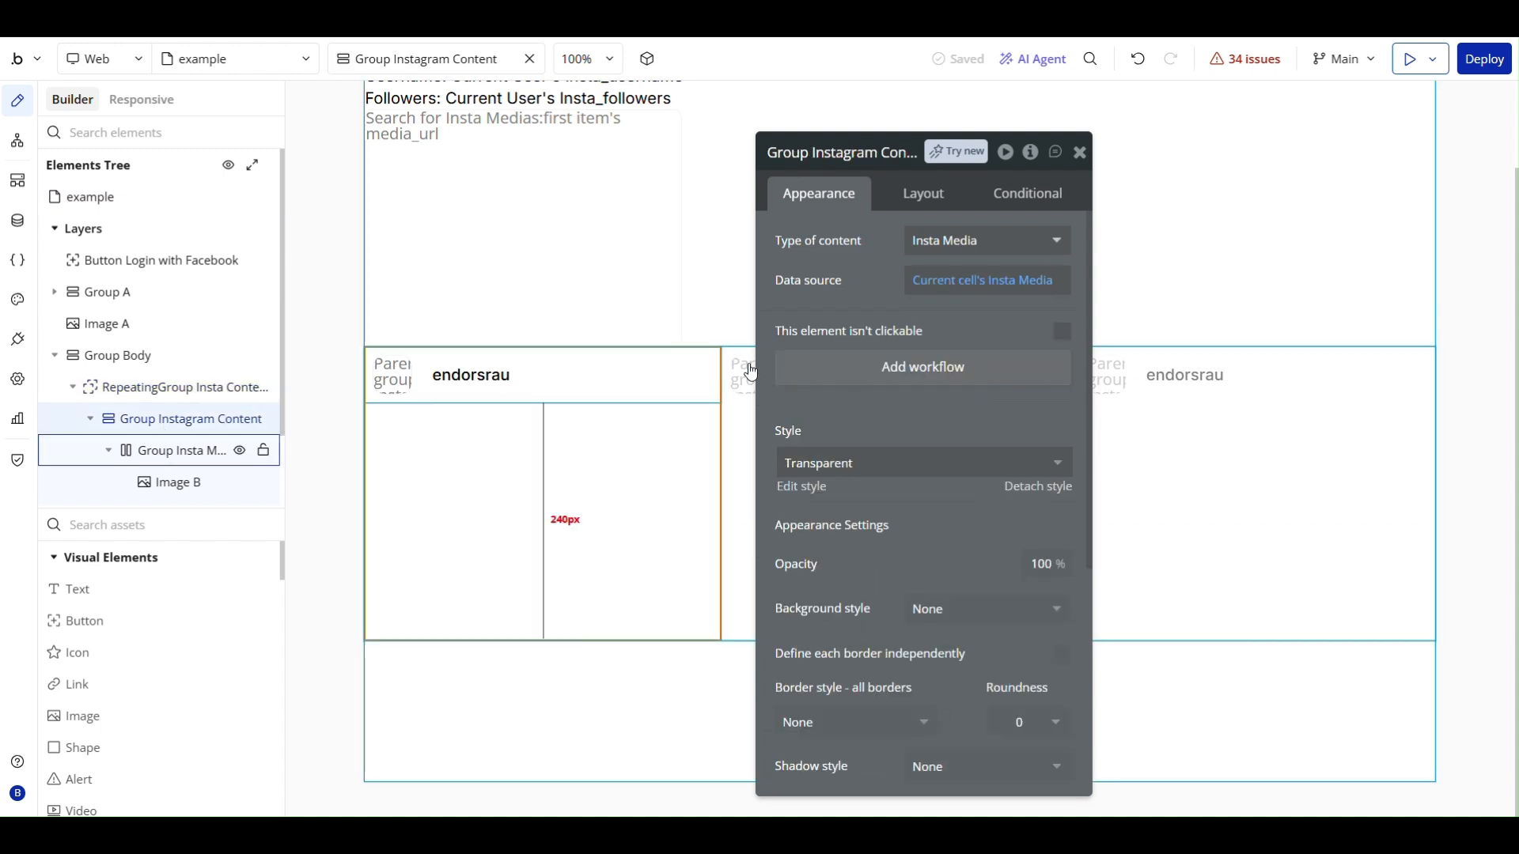
pyautogui.scroll(-5, 931, 472)
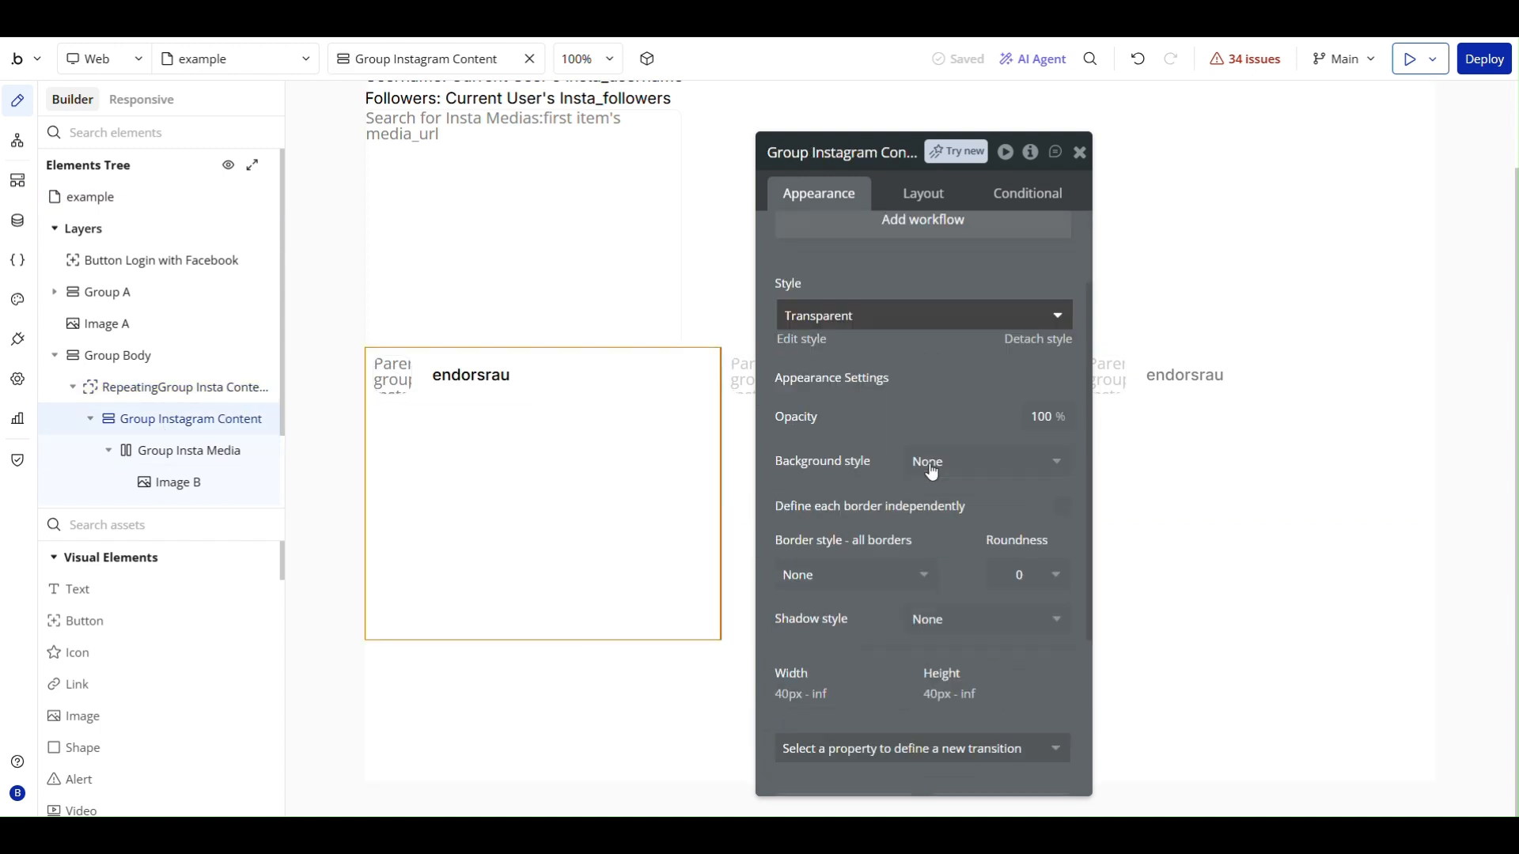
pyautogui.click(923, 194)
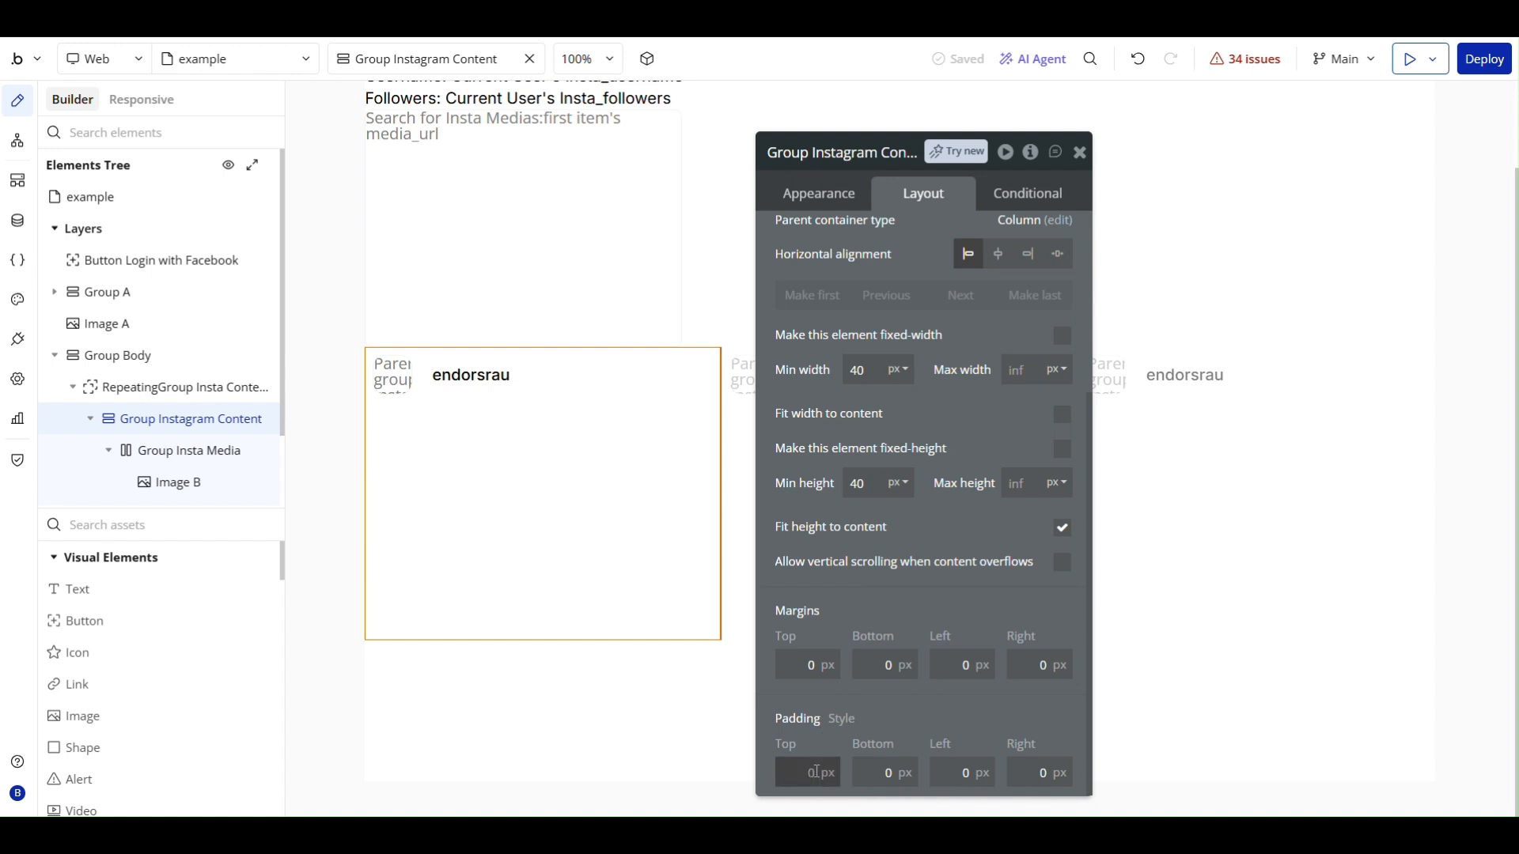
pyautogui.press('Tab')
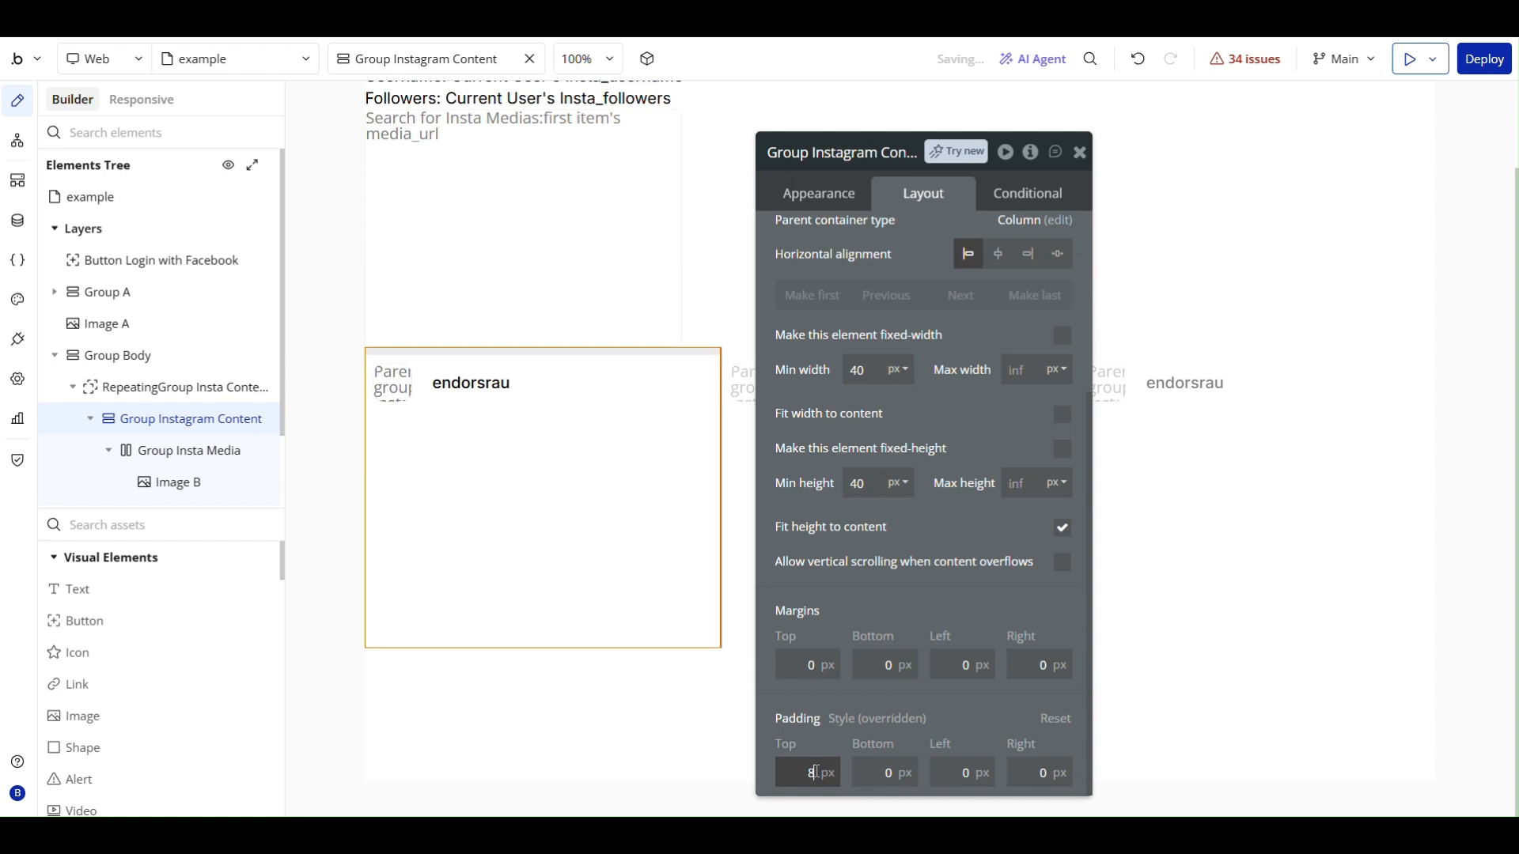
pyautogui.write('8')
pyautogui.press('Tab')
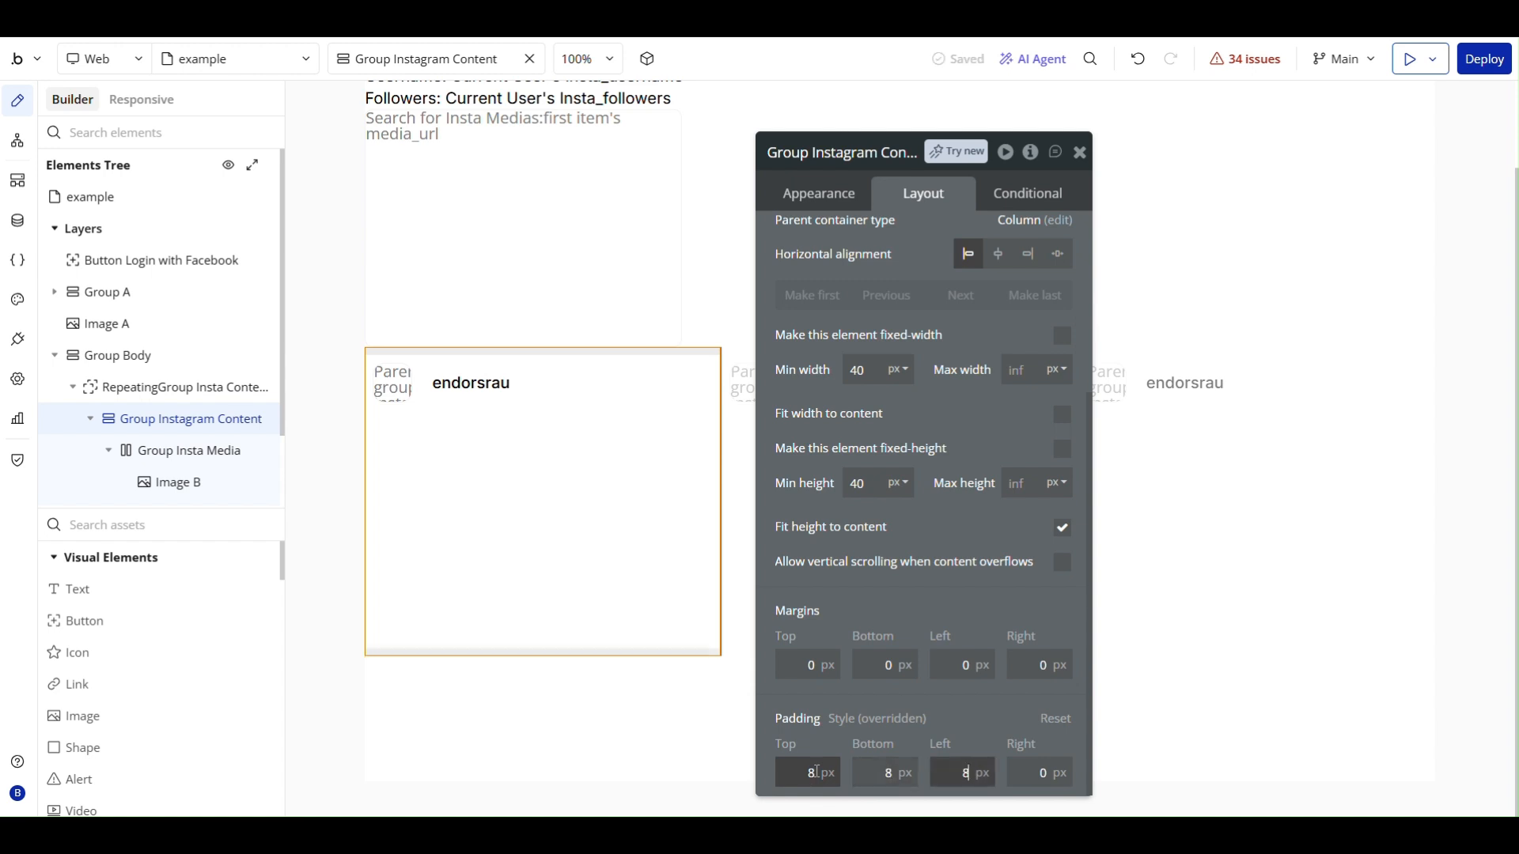
pyautogui.press('Tab')
pyautogui.write('8')
# - Set Group Instagram Content's margins to 8 px top and bottom and 12 px left and right
pyautogui.click(814, 685)
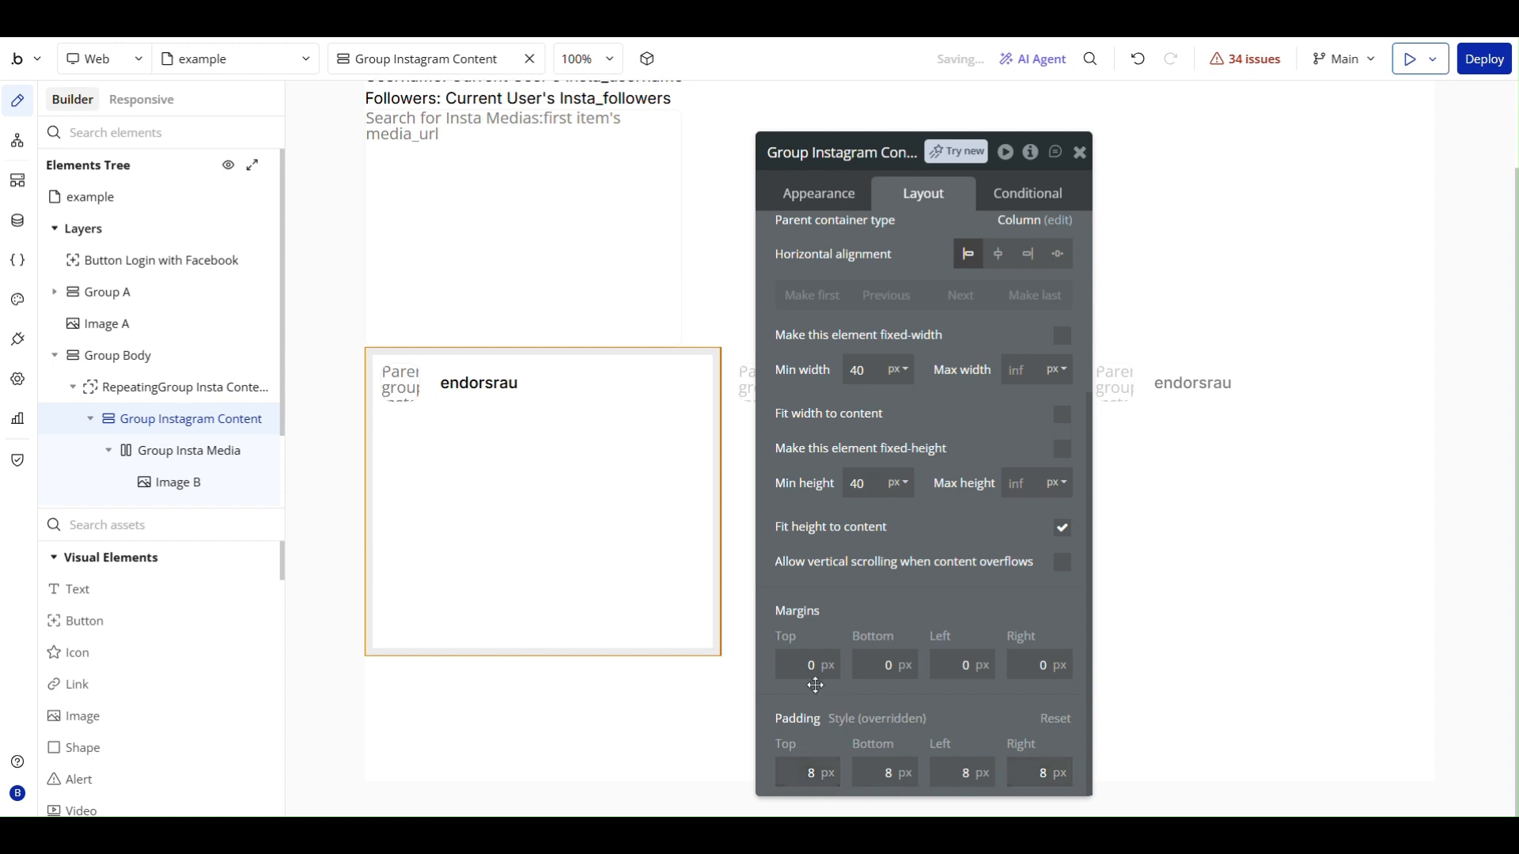
pyautogui.click(815, 679)
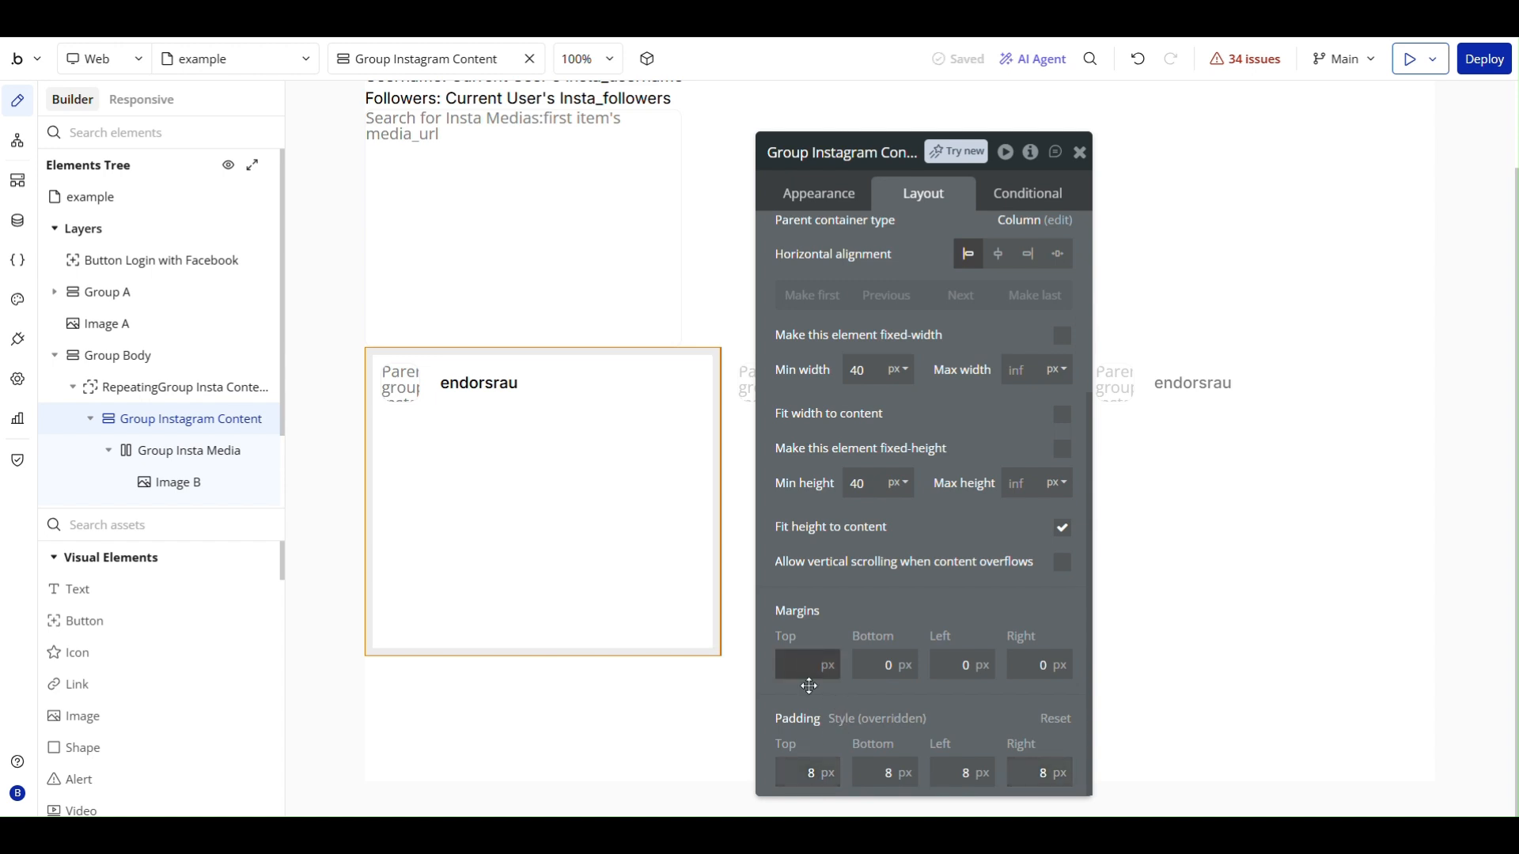
pyautogui.write('8')
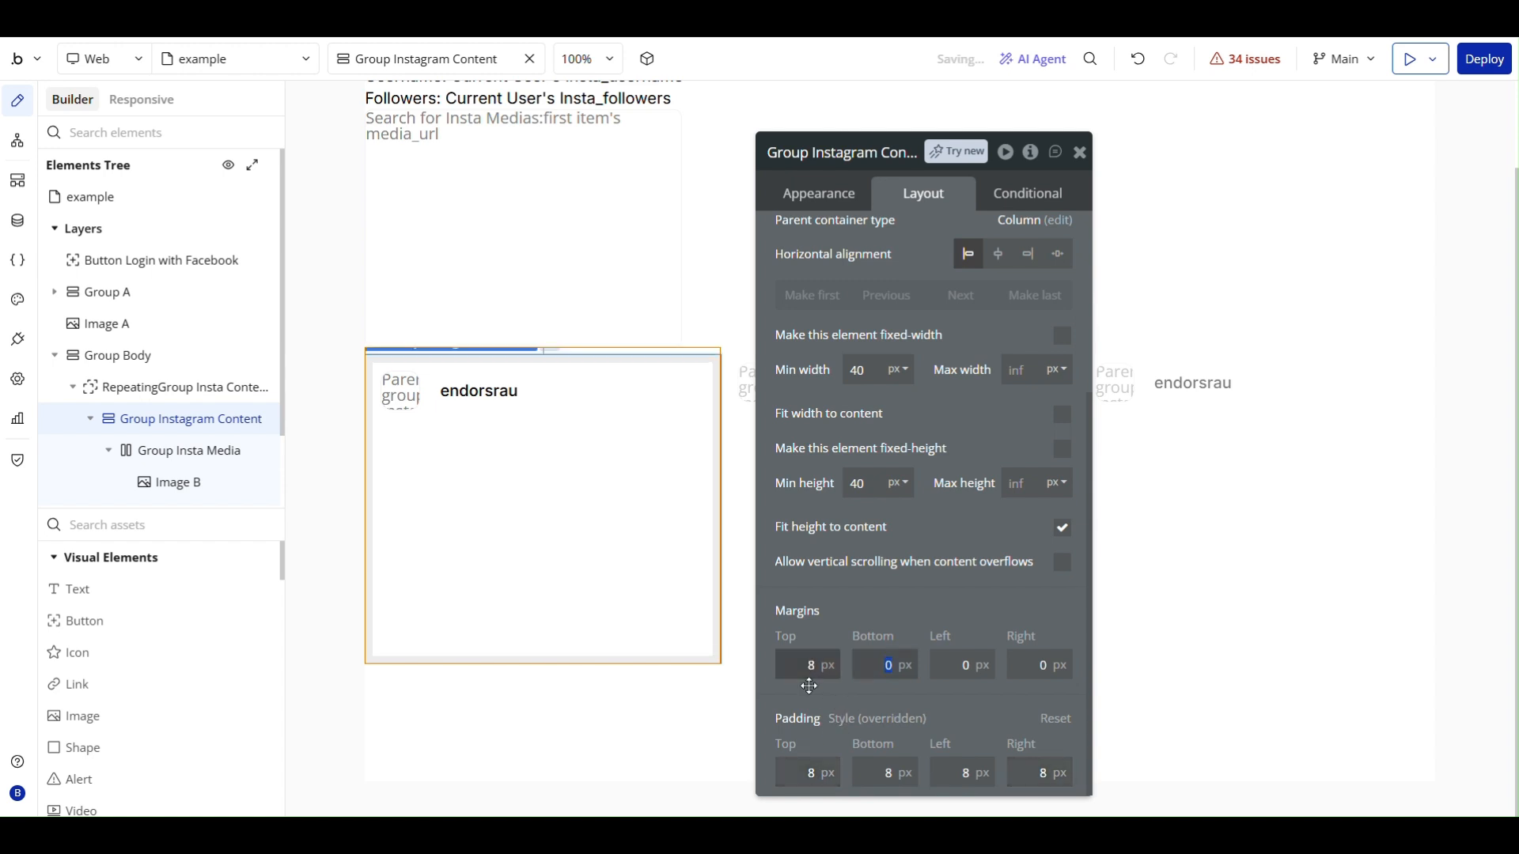
pyautogui.press('Tab')
pyautogui.write('8')
pyautogui.press('Tab')
pyautogui.press('Tab')
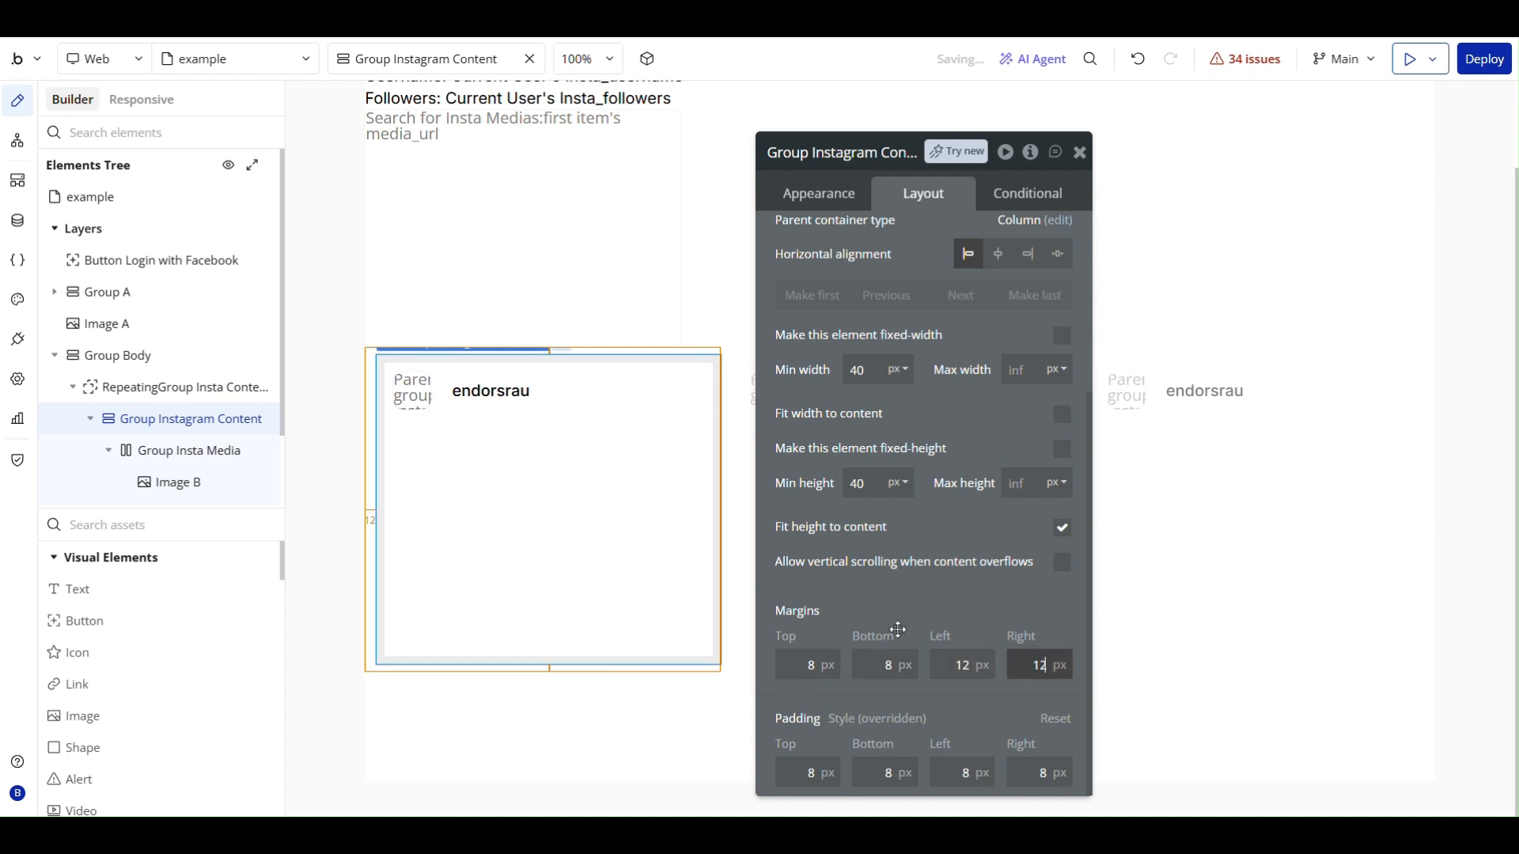
pyautogui.write('12')
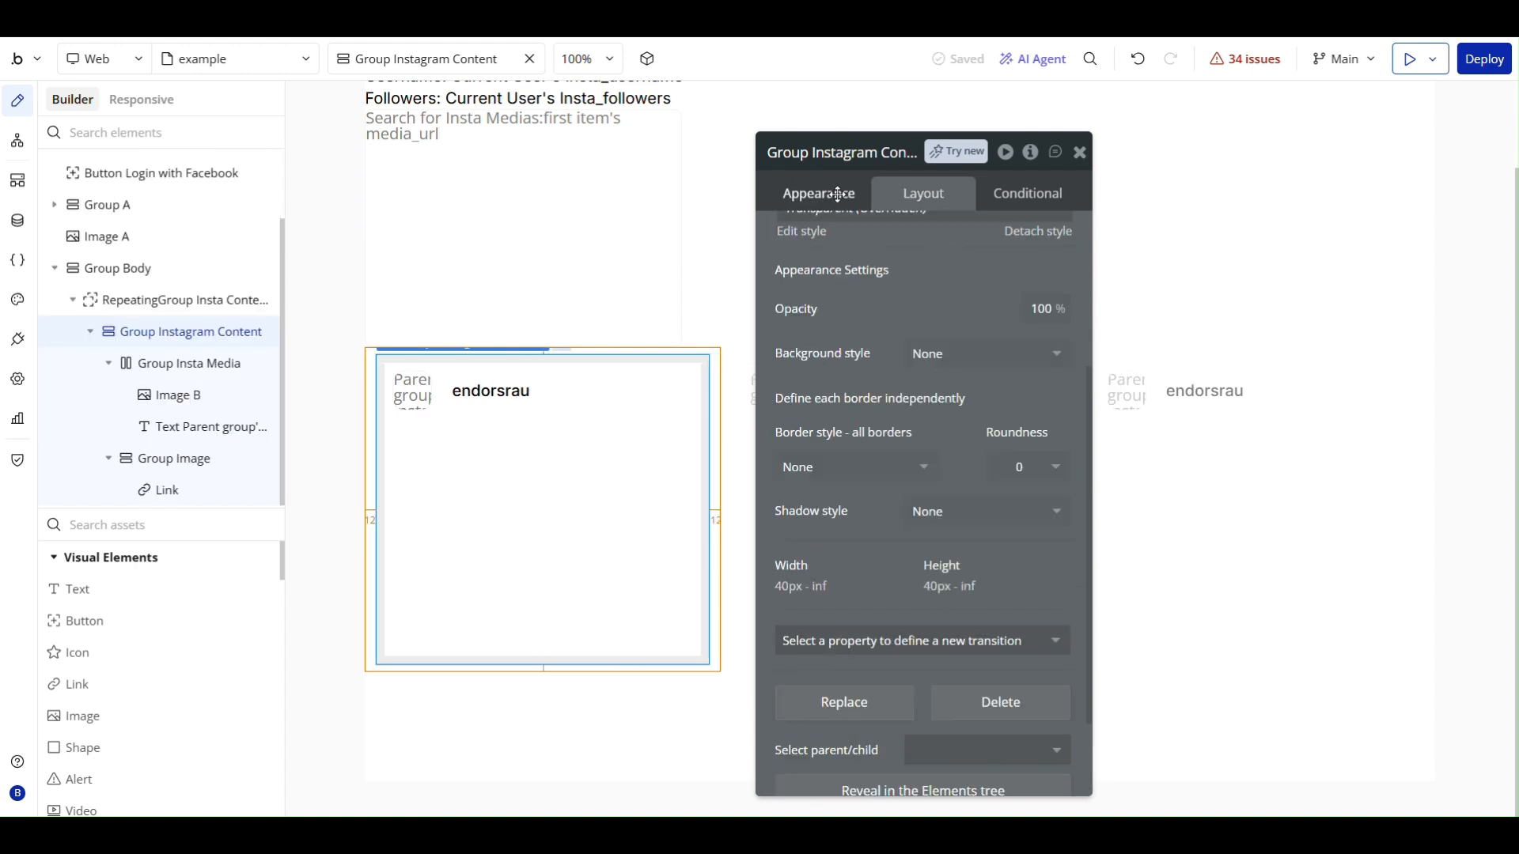
# - Give Group Instagram Content a solid border on all sides with roundness 8 and width 1
pyautogui.scroll(3, 888, 422)
pyautogui.scroll(-5, 888, 421)
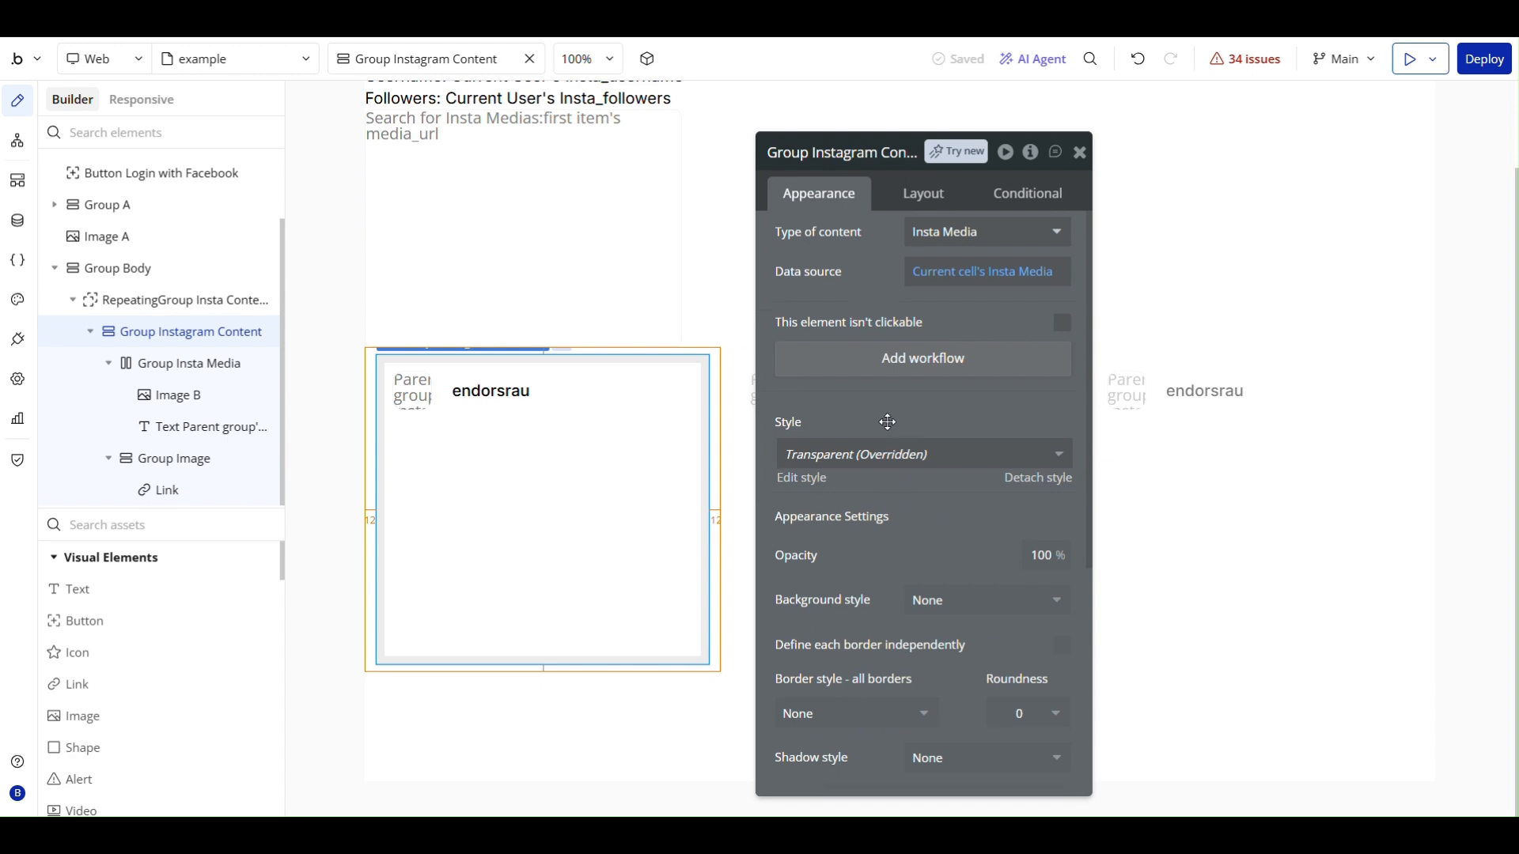
pyautogui.scroll(2, 904, 367)
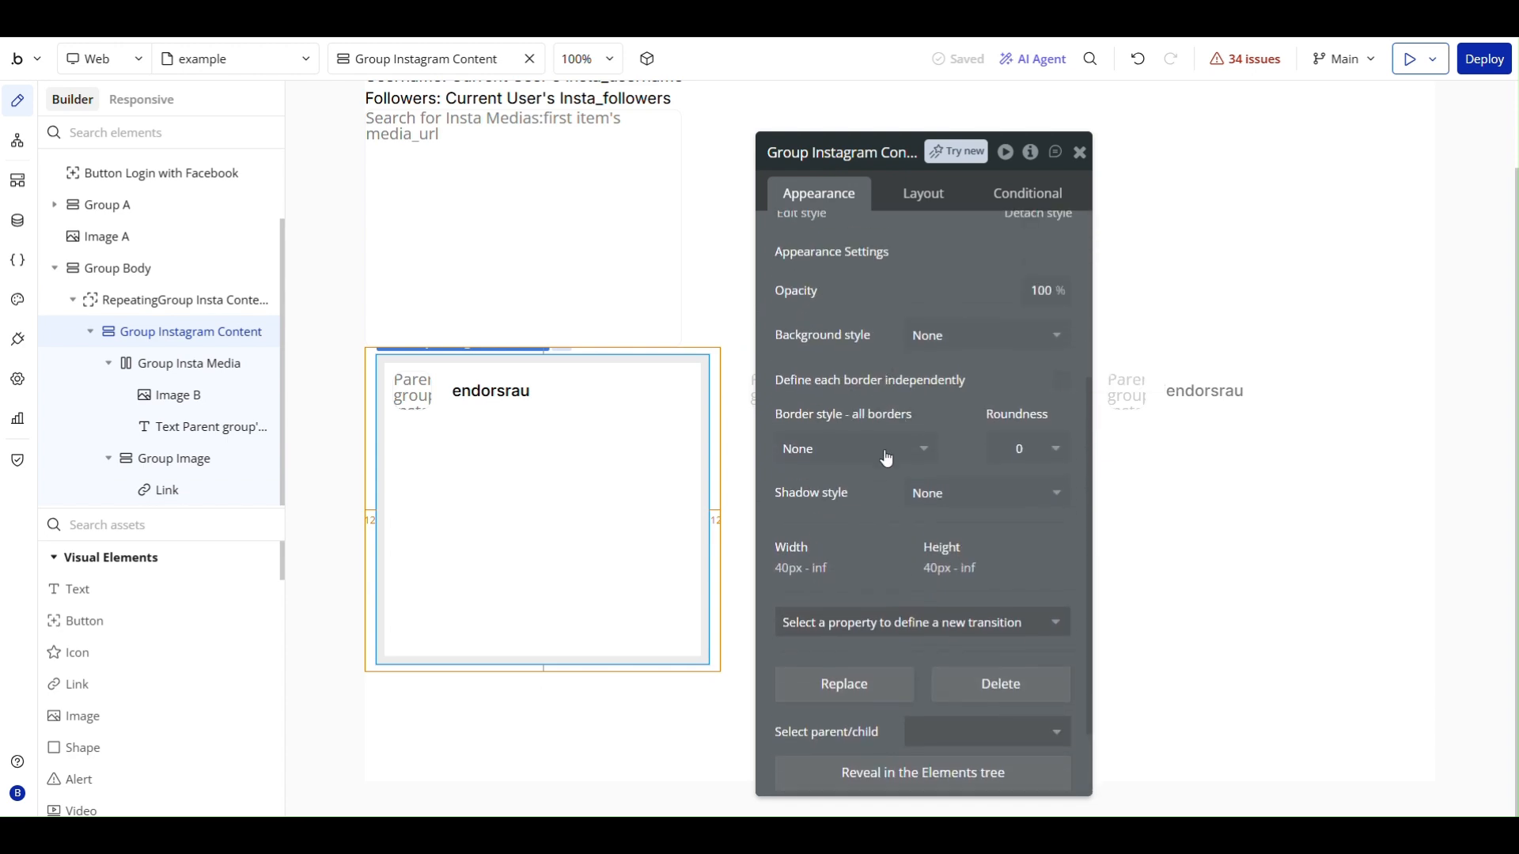
pyautogui.click(838, 466)
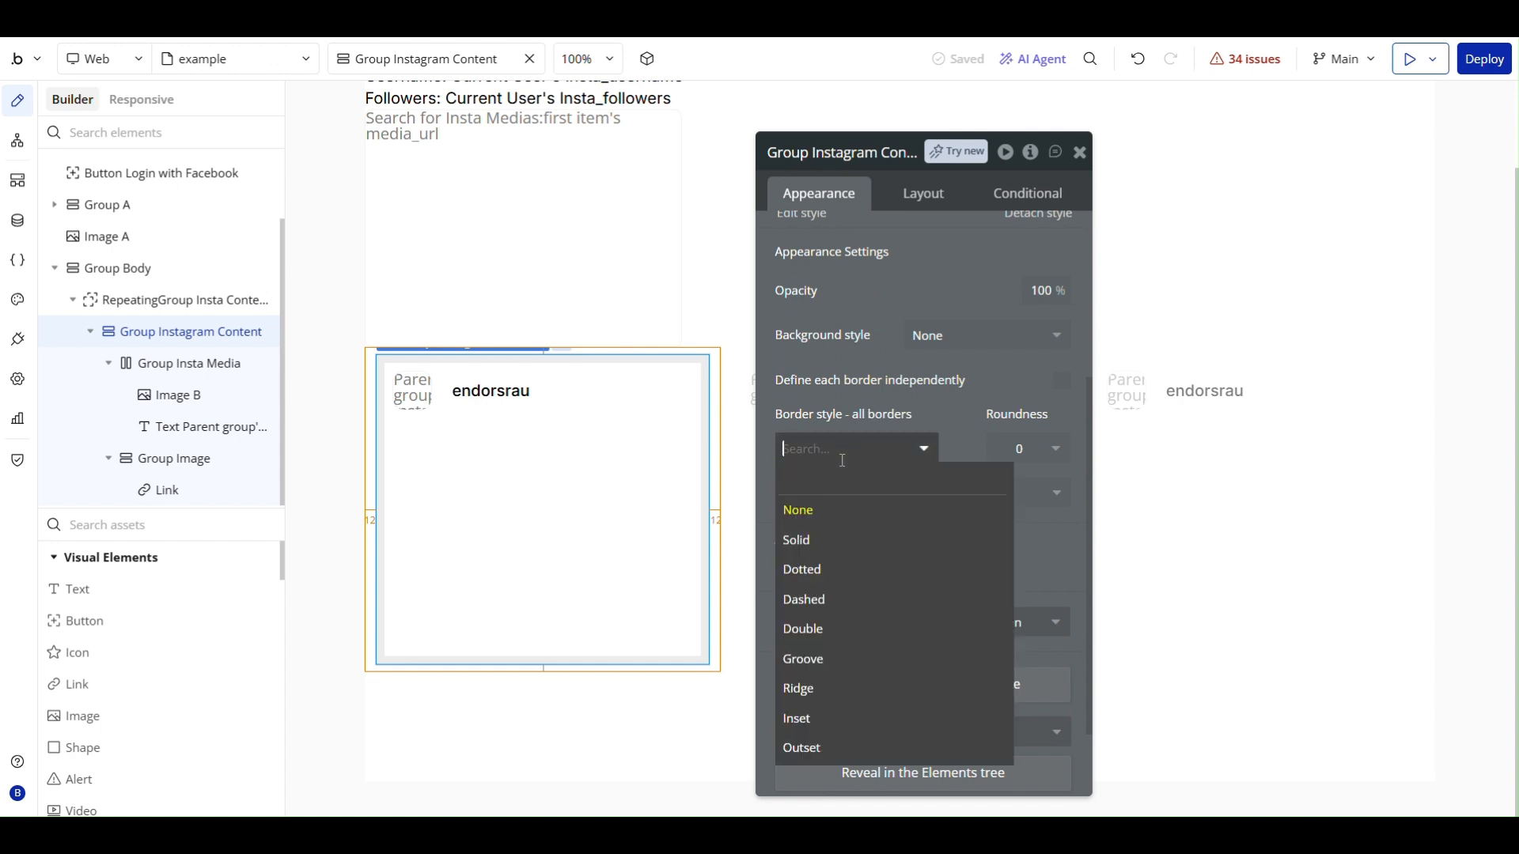
pyautogui.click(826, 542)
pyautogui.click(1020, 446)
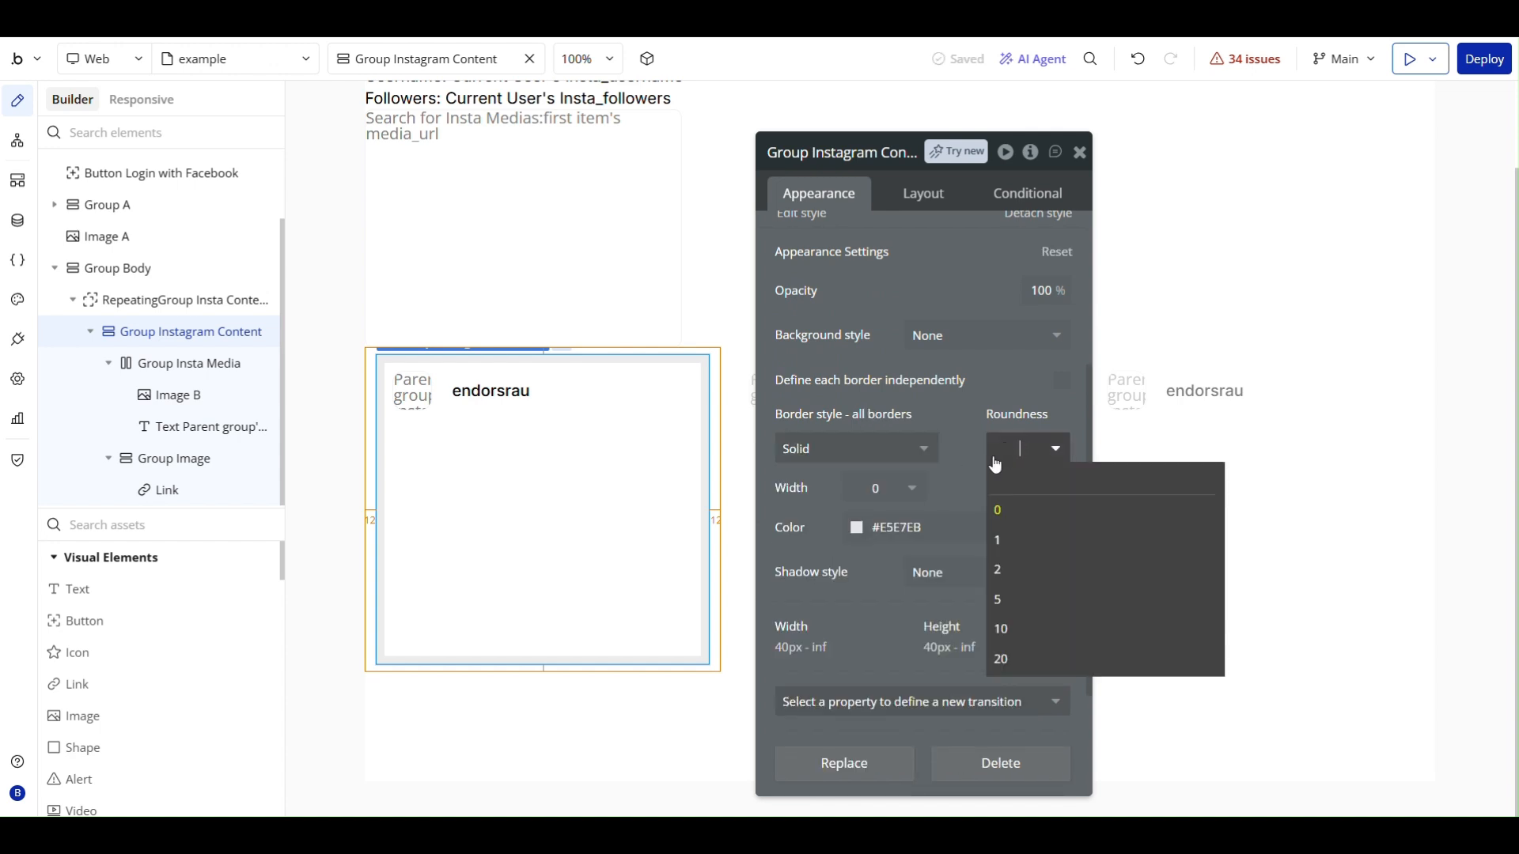
pyautogui.click(959, 418)
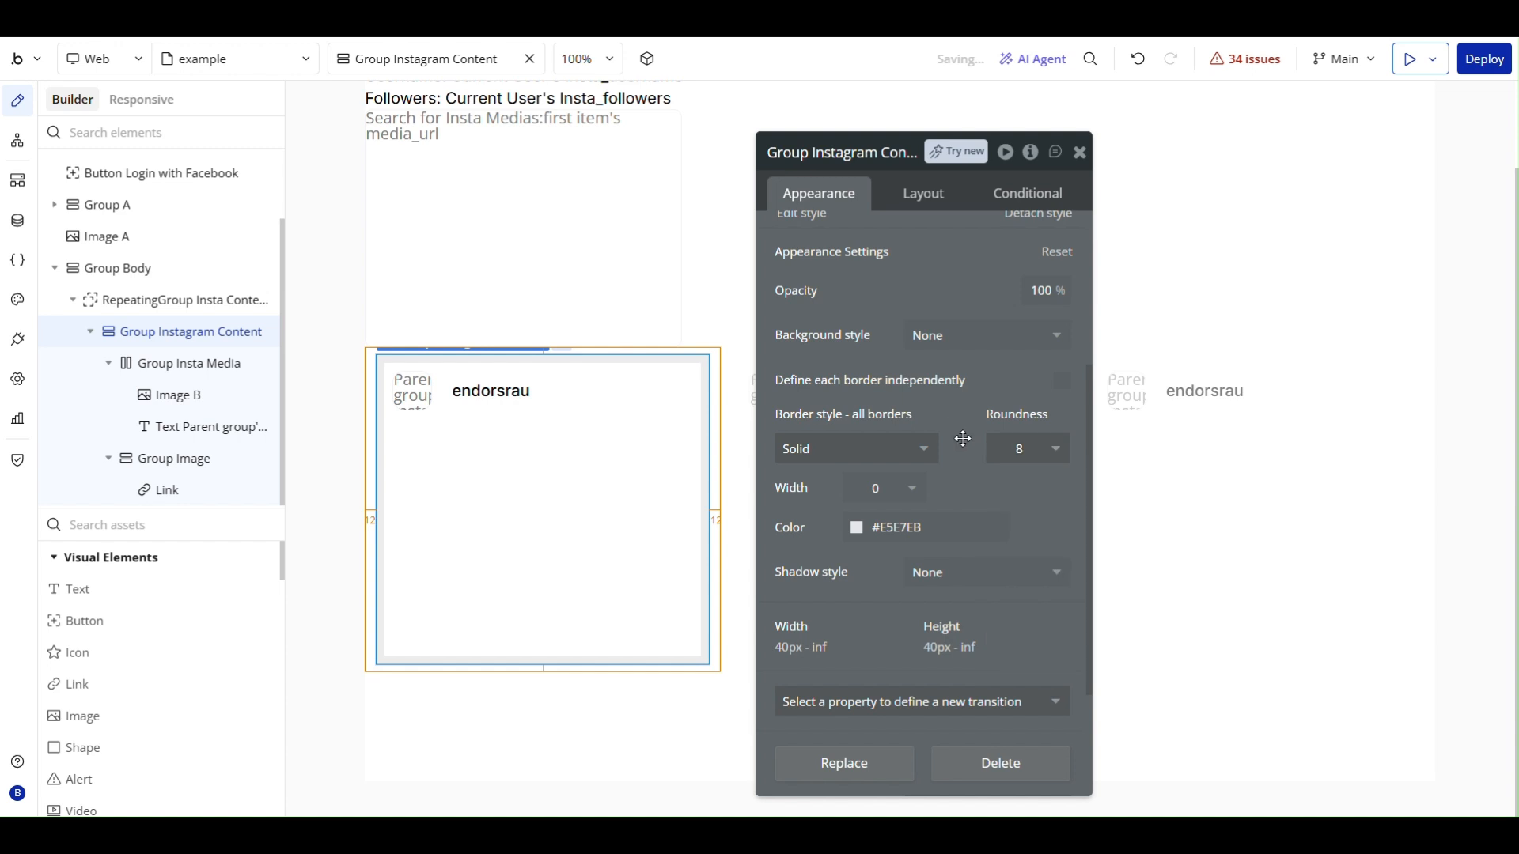
pyautogui.click(878, 488)
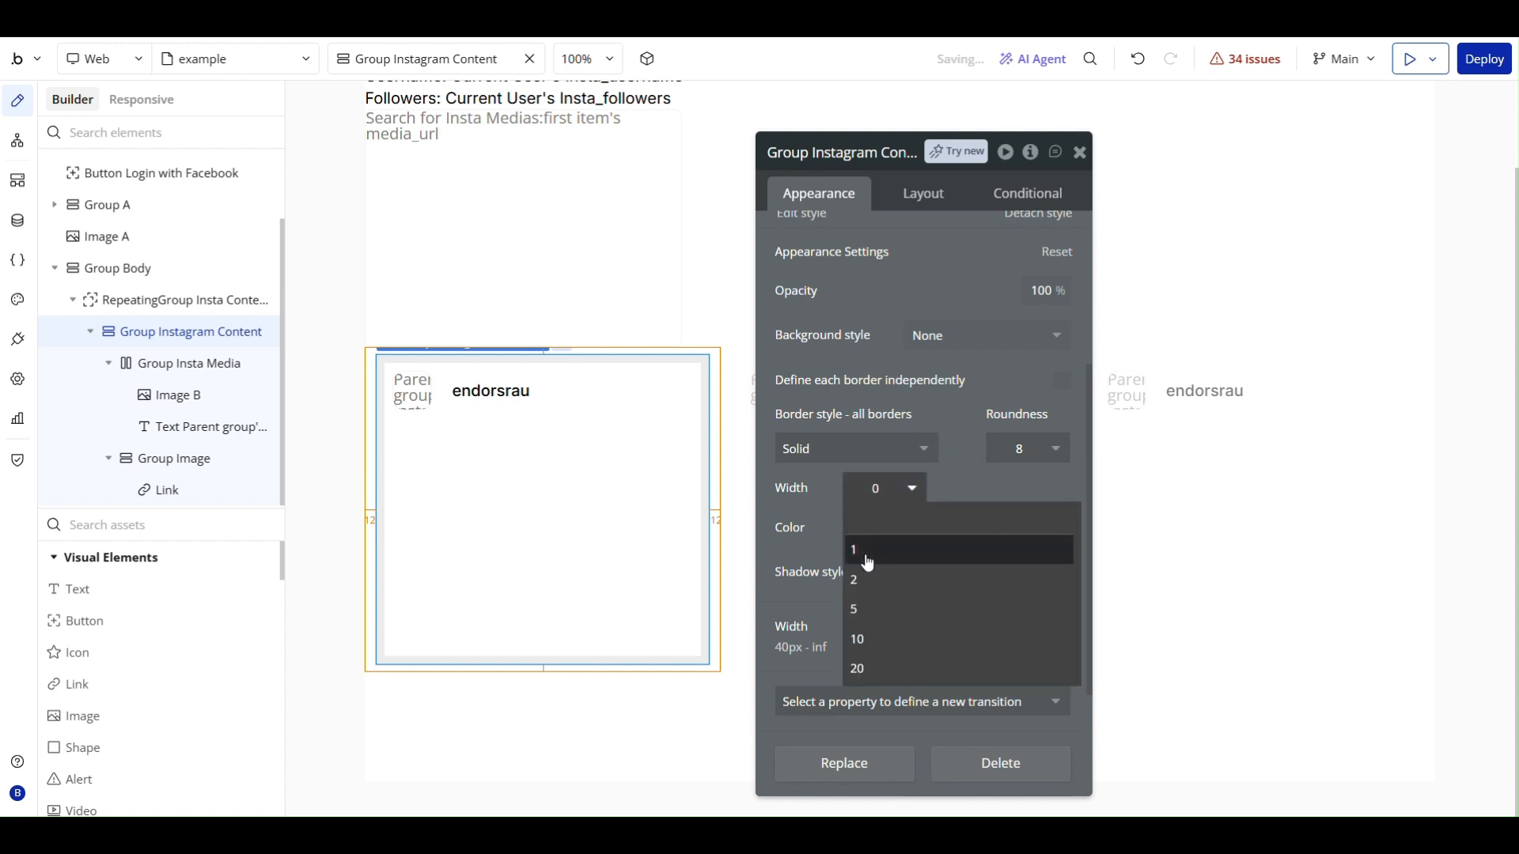
pyautogui.click(866, 554)
# - Set the border color of Group Instagram Content to #EDEFF2 and close its properties
pyautogui.click(894, 528)
pyautogui.write('EDEF')
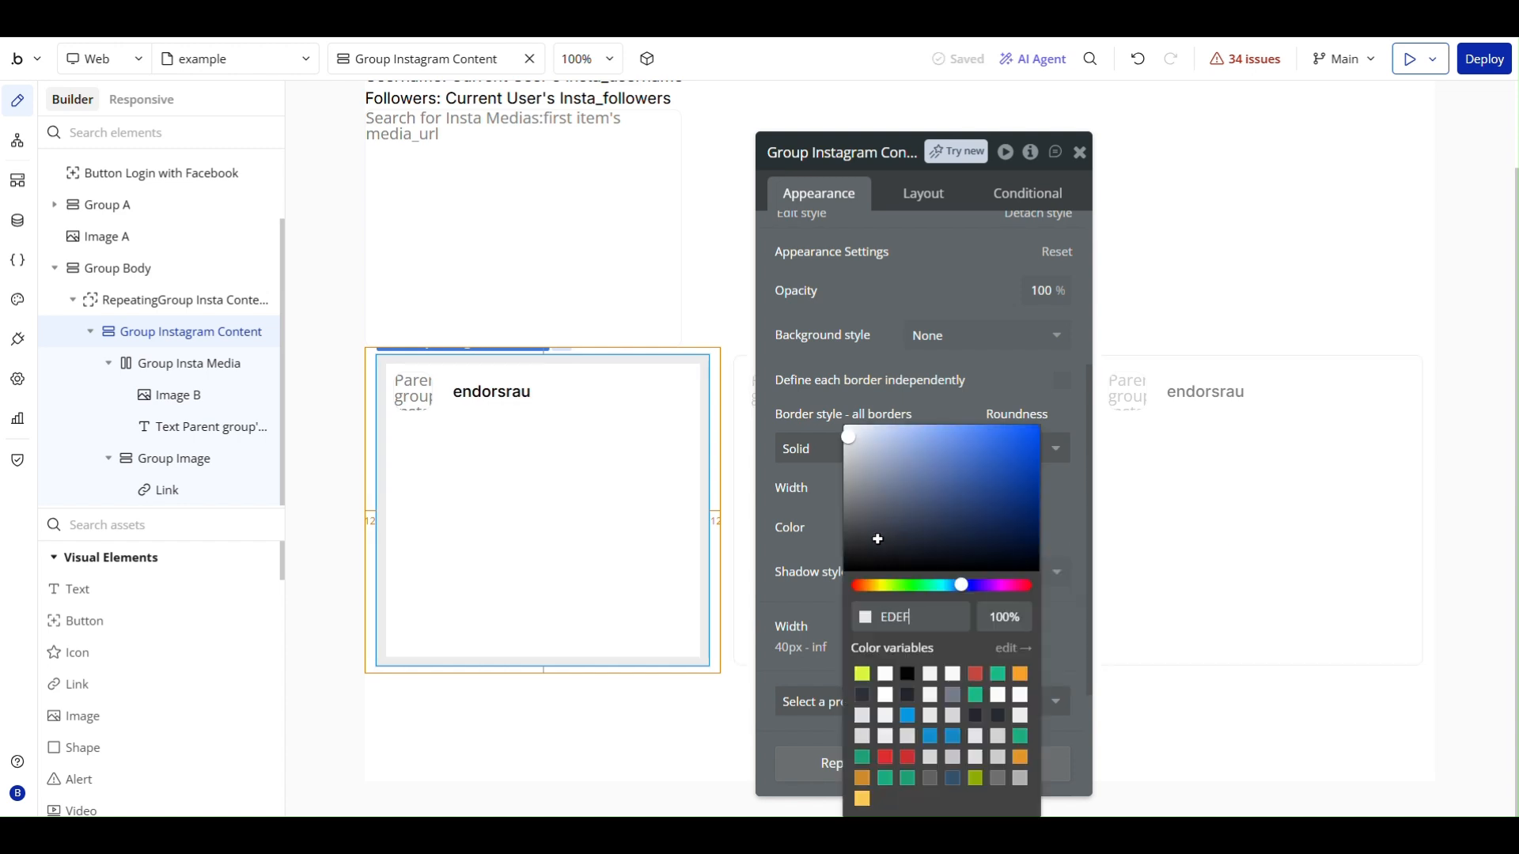
pyautogui.write('F2')
pyautogui.click(844, 552)
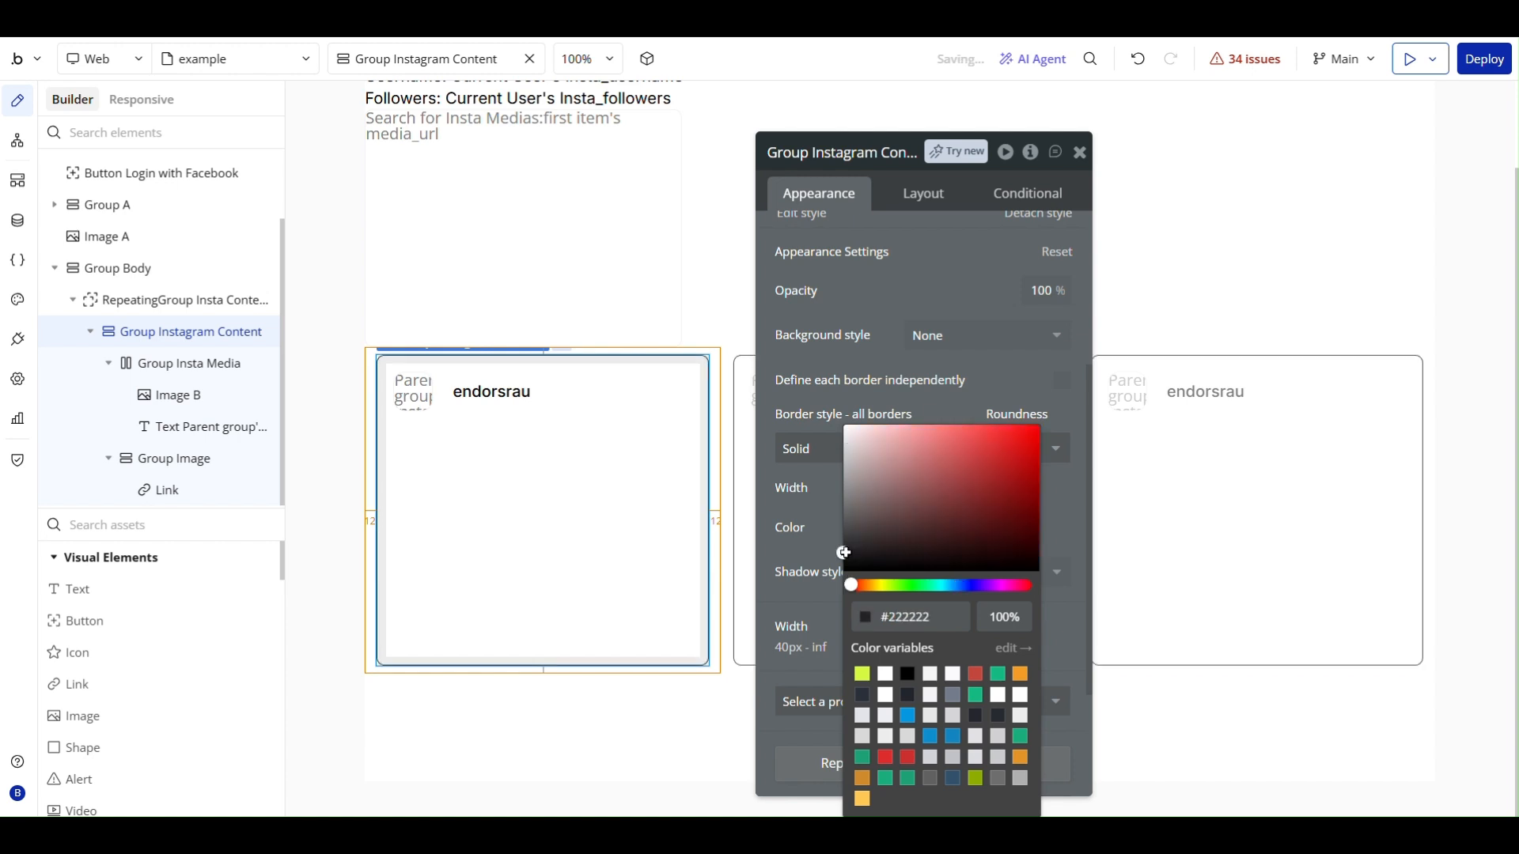
pyautogui.click(911, 618)
pyautogui.click(830, 633)
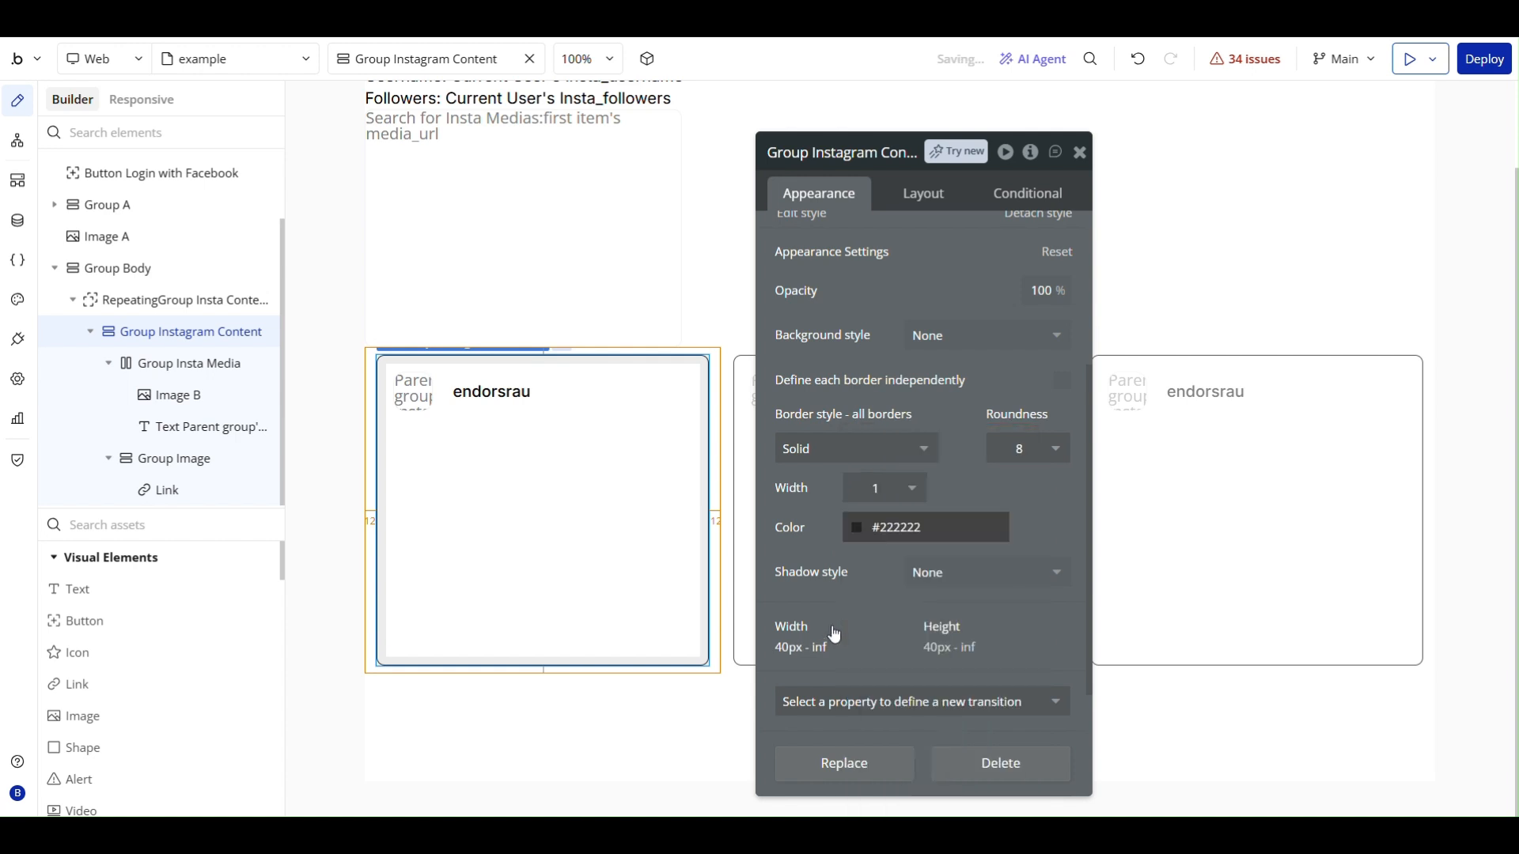
pyautogui.click(1078, 152)
# - Add a group below Group Image inside Group Instagram Content and rename it Group caption
pyautogui.doubleClick(736, 627)
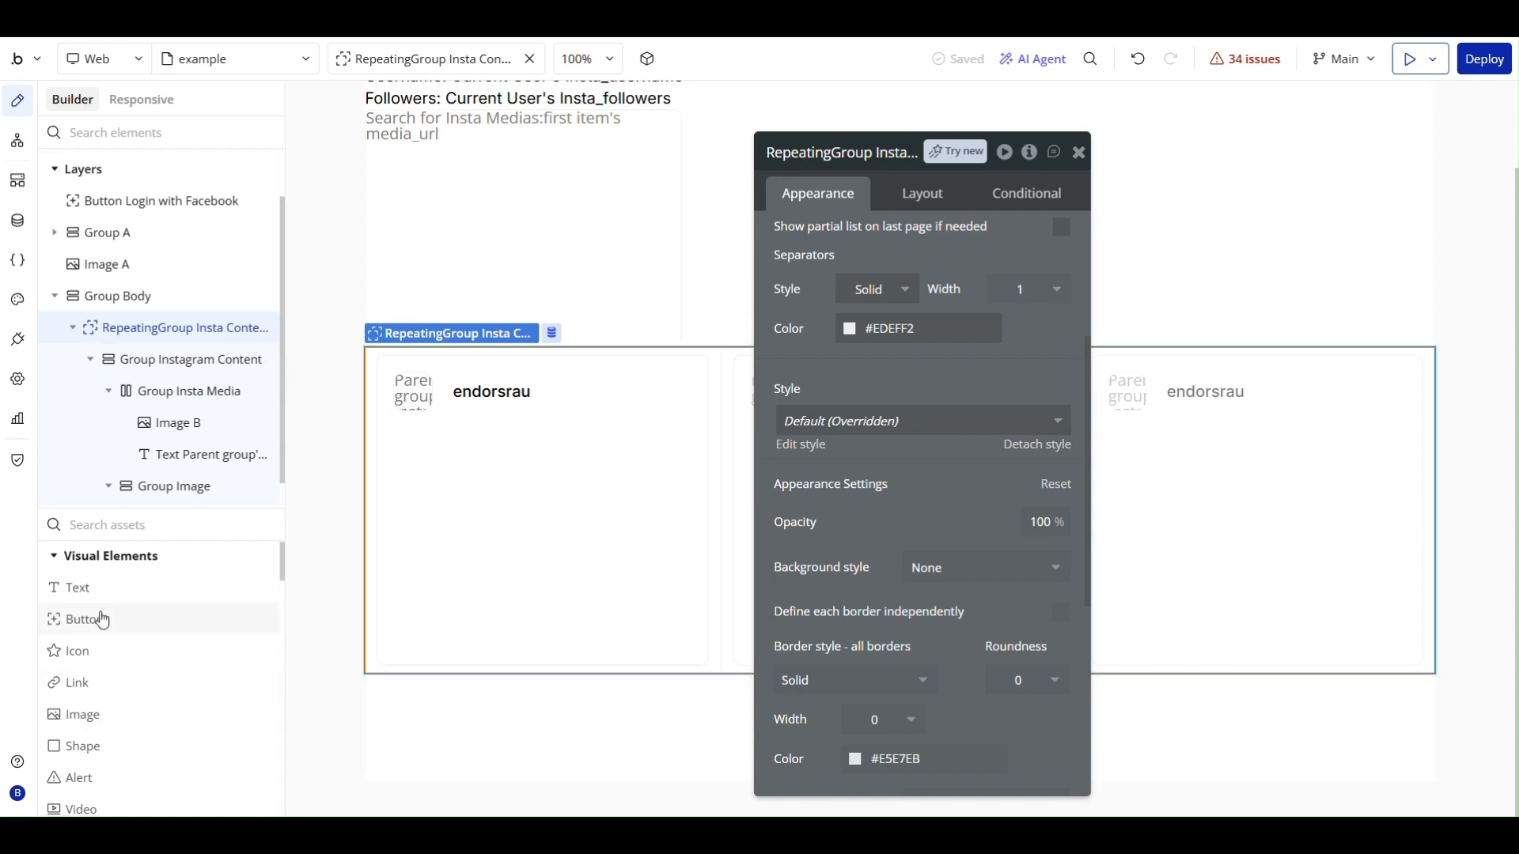
pyautogui.scroll(-5, 101, 617)
pyautogui.scroll(-5, 101, 618)
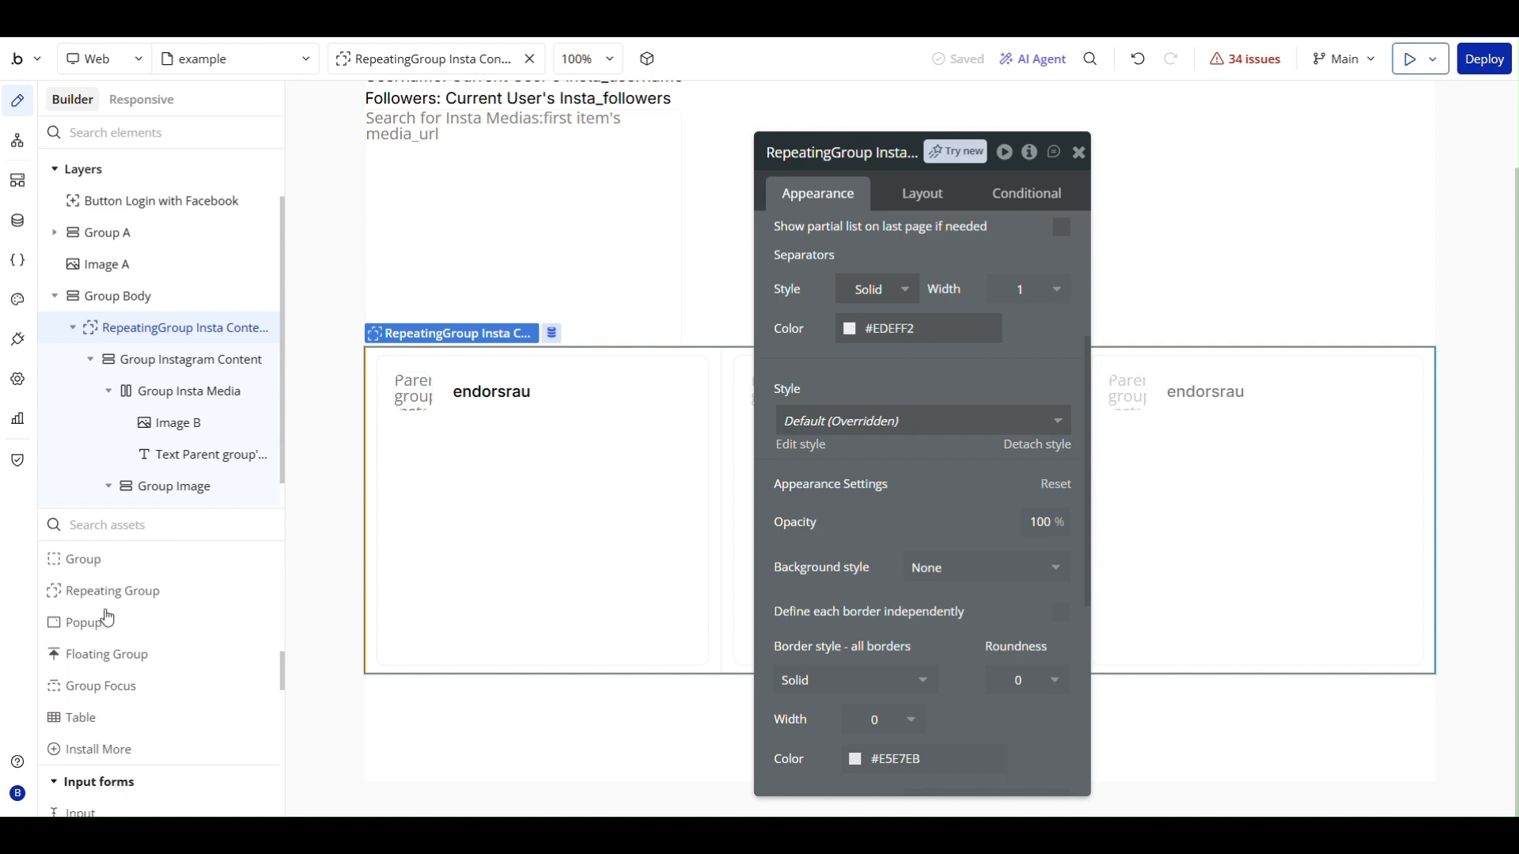
pyautogui.click(104, 560)
pyautogui.click(461, 661)
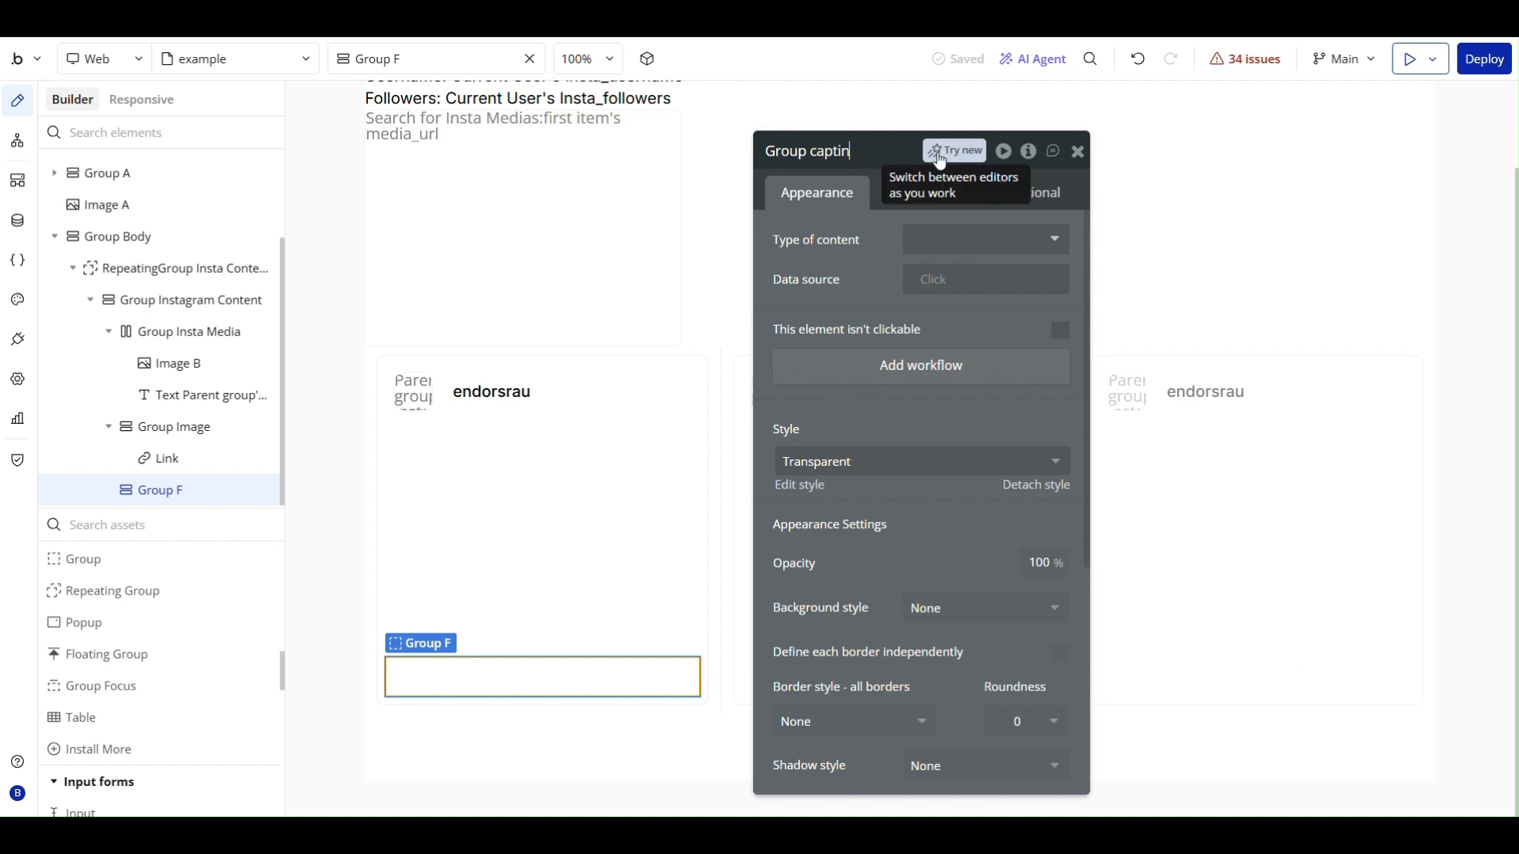
pyautogui.click(884, 221)
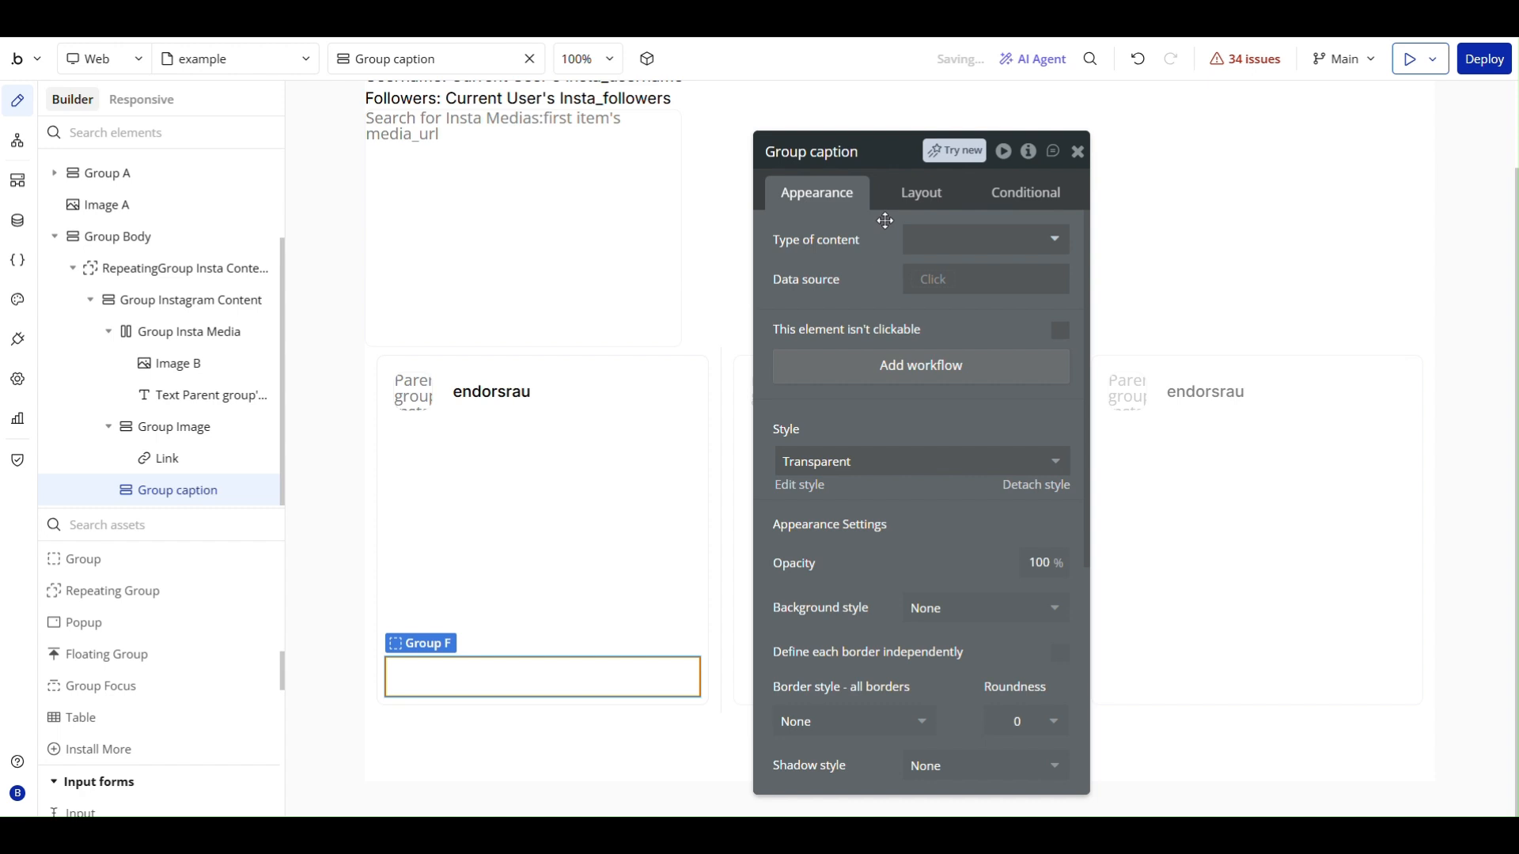
# - Set Group caption's type of content to Insta Media and its data source to Parent group's Insta Media
pyautogui.click(1286, 220)
pyautogui.write('ins')
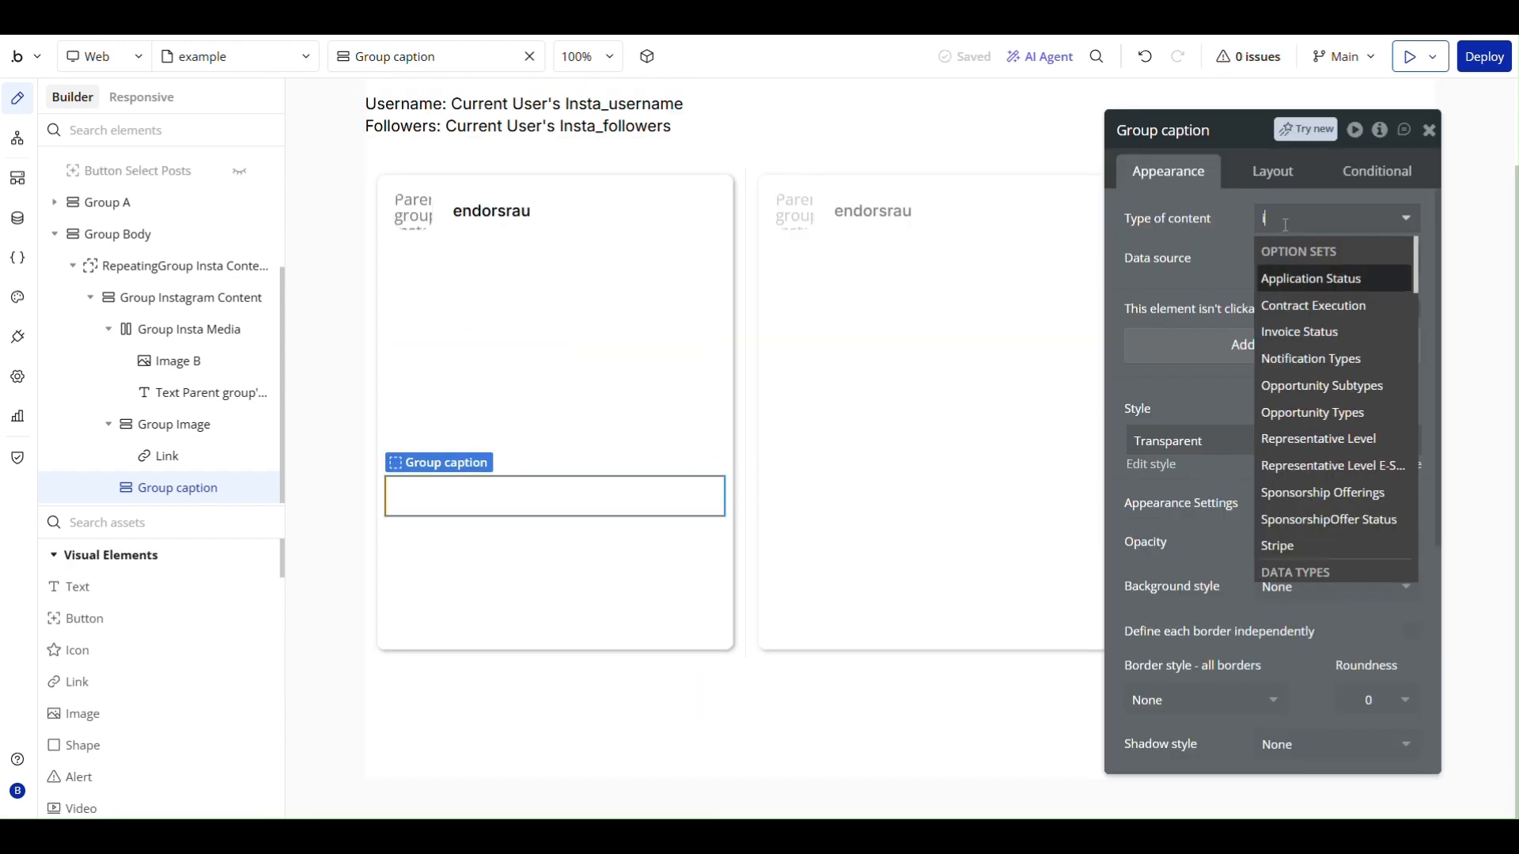
pyautogui.click(1293, 278)
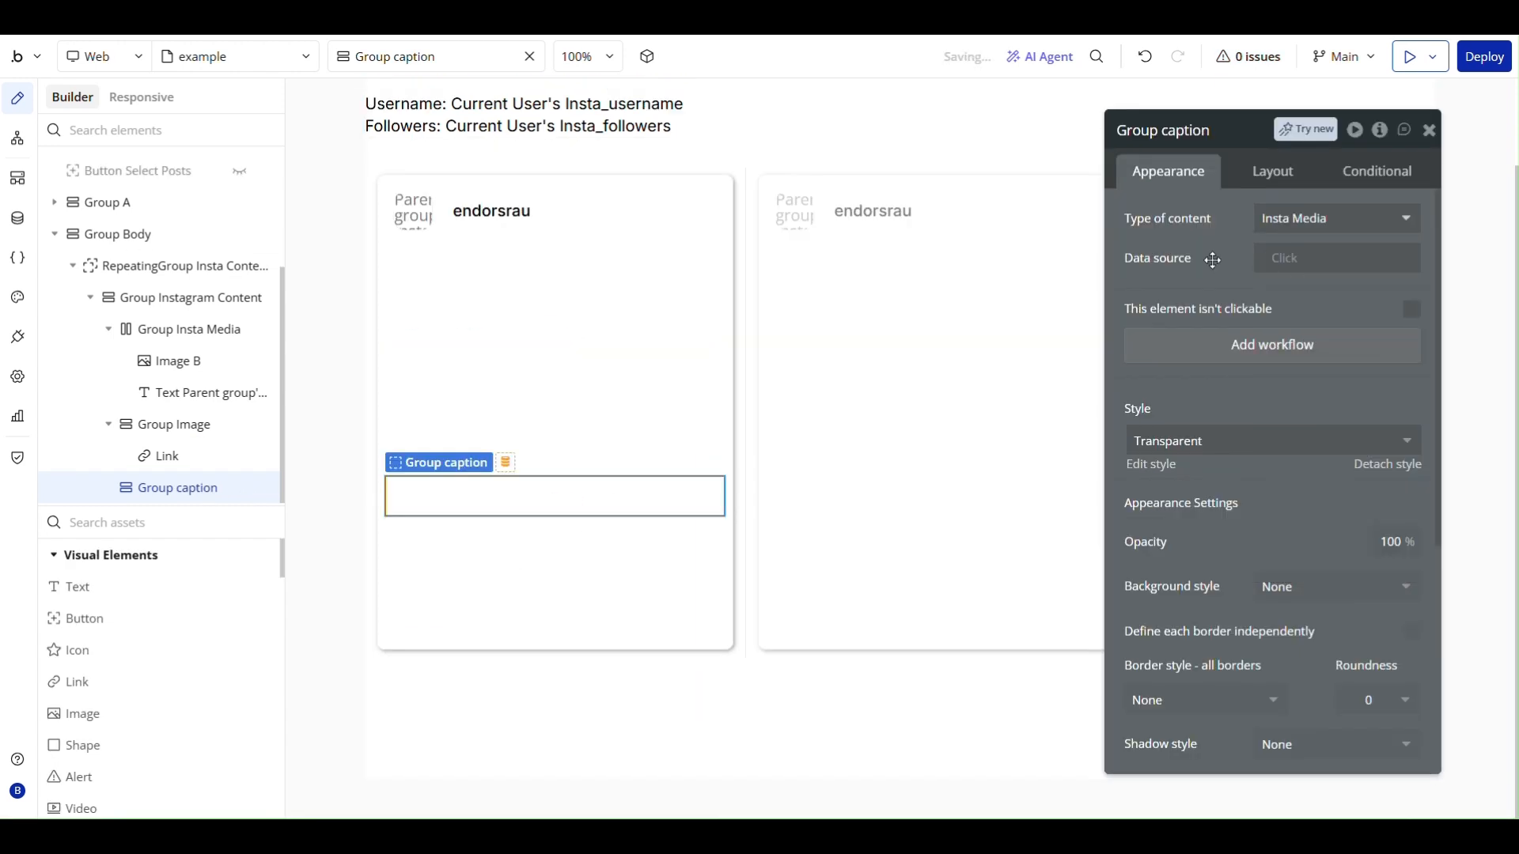
pyautogui.click(1298, 259)
pyautogui.click(1312, 308)
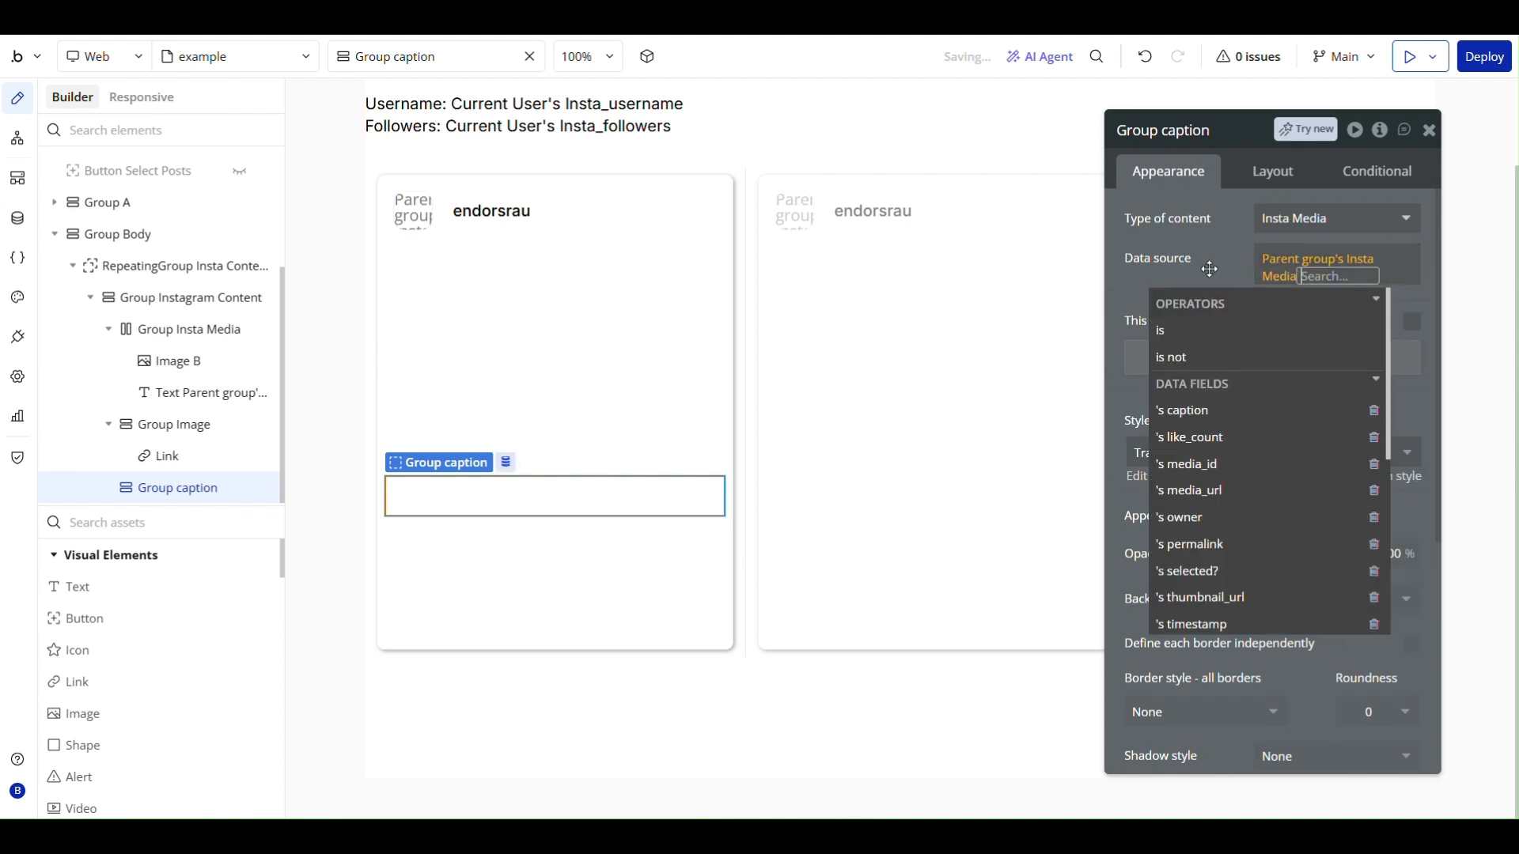
pyautogui.click(1212, 267)
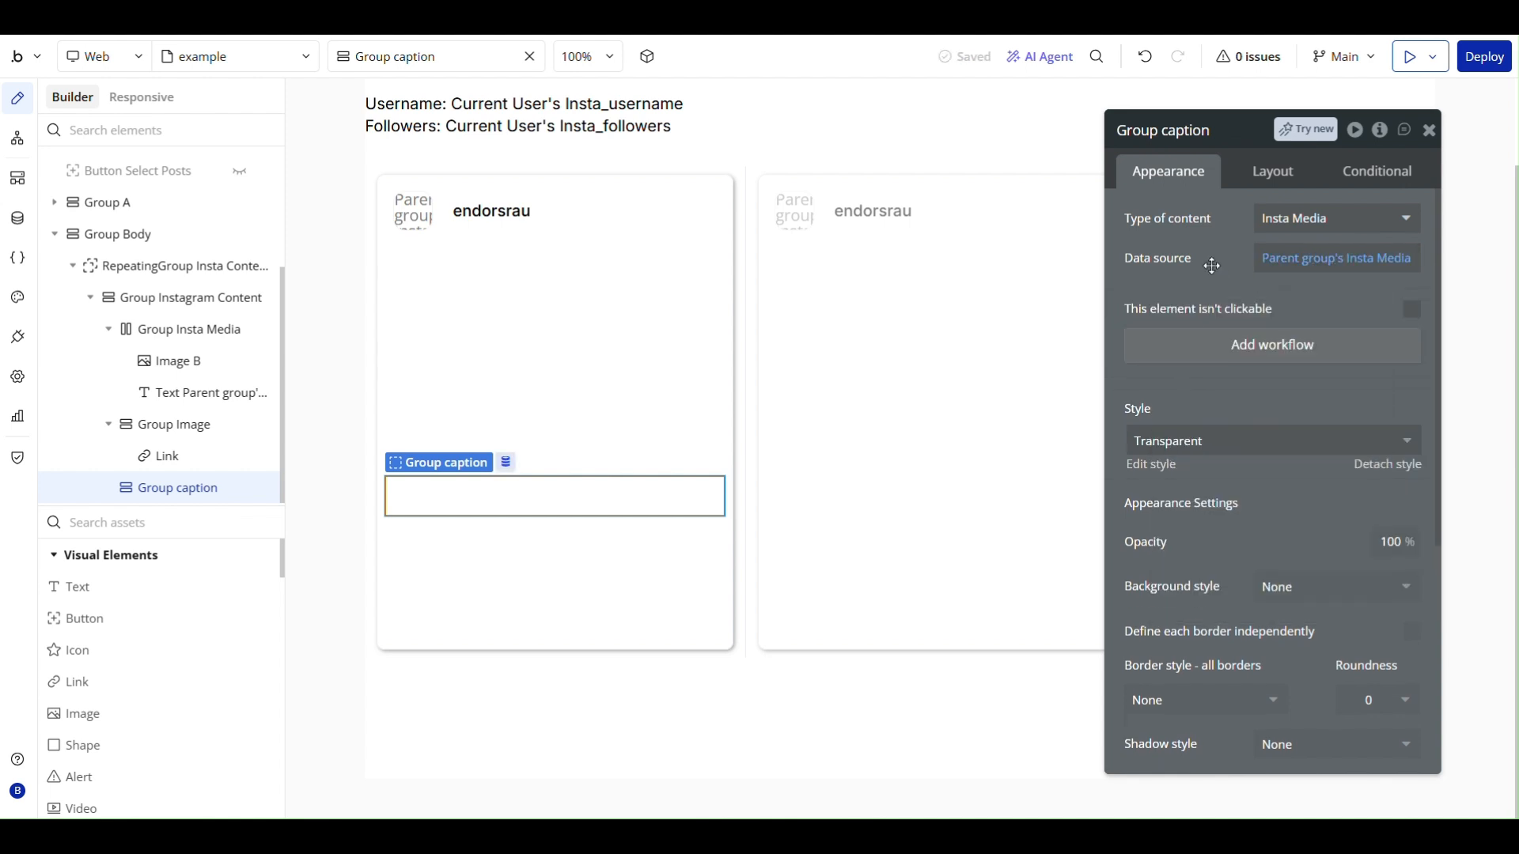
# - Add a text to Group caption showing Parent group's Insta Media's owner's Insta_username, with the canvas placeholder endorsrau
pyautogui.click(101, 595)
pyautogui.click(470, 494)
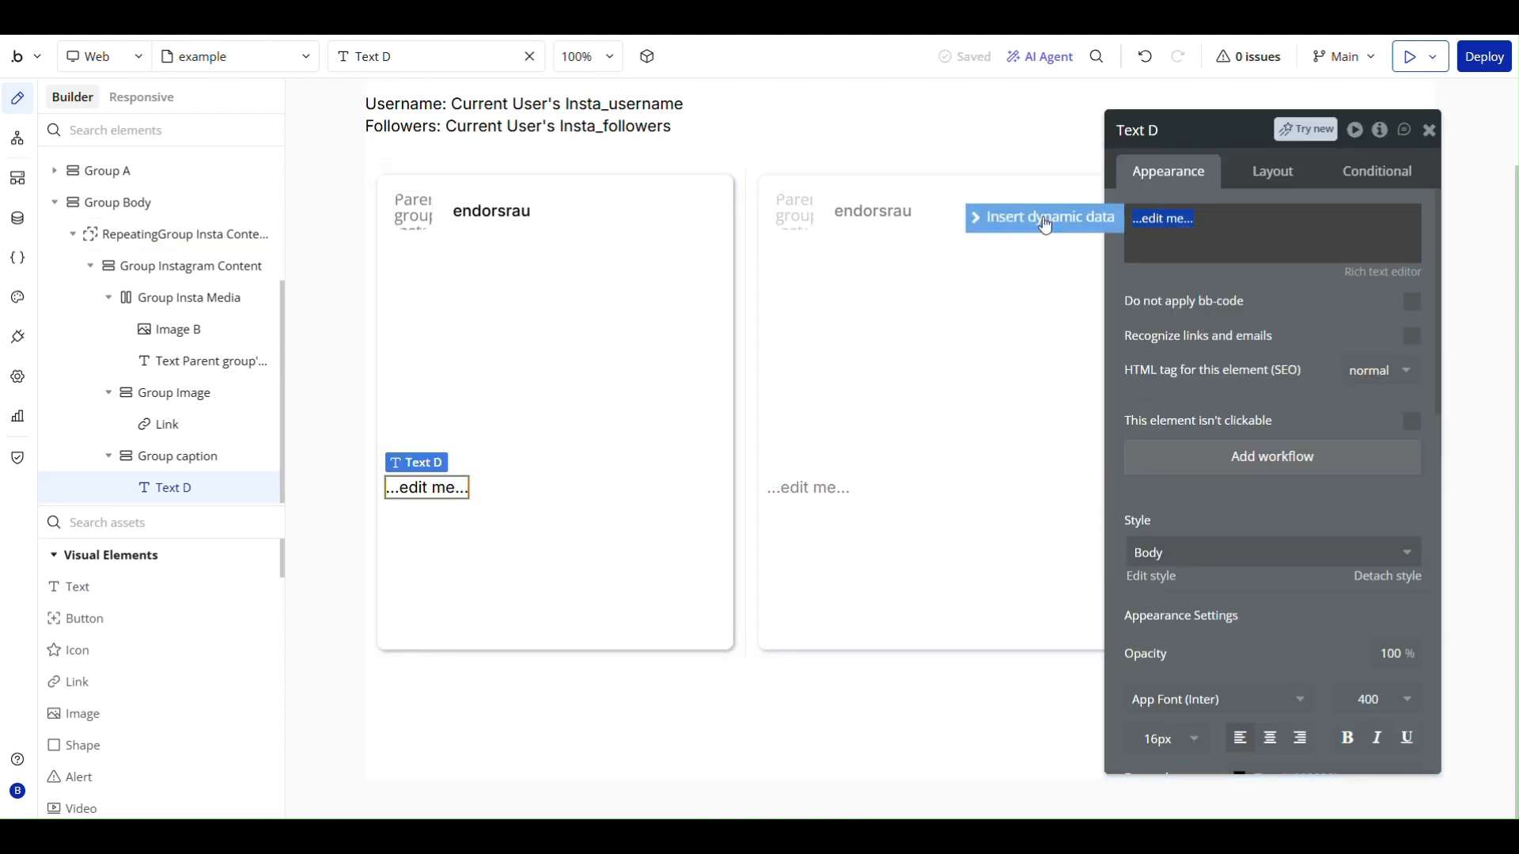
pyautogui.click(1044, 217)
pyautogui.click(1230, 271)
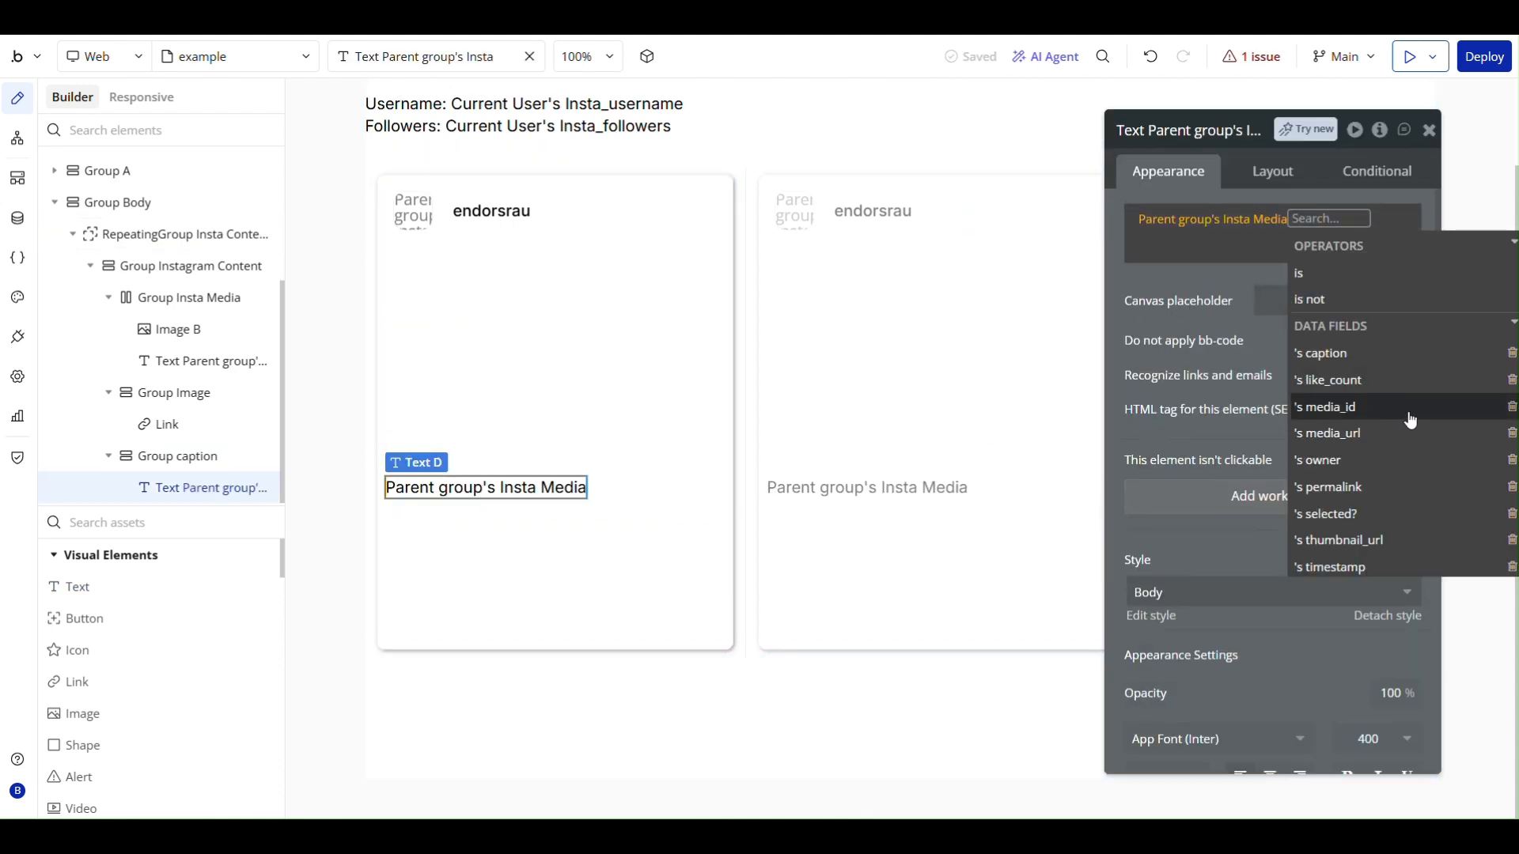
pyautogui.click(1355, 460)
pyautogui.scroll(-6, 1336, 466)
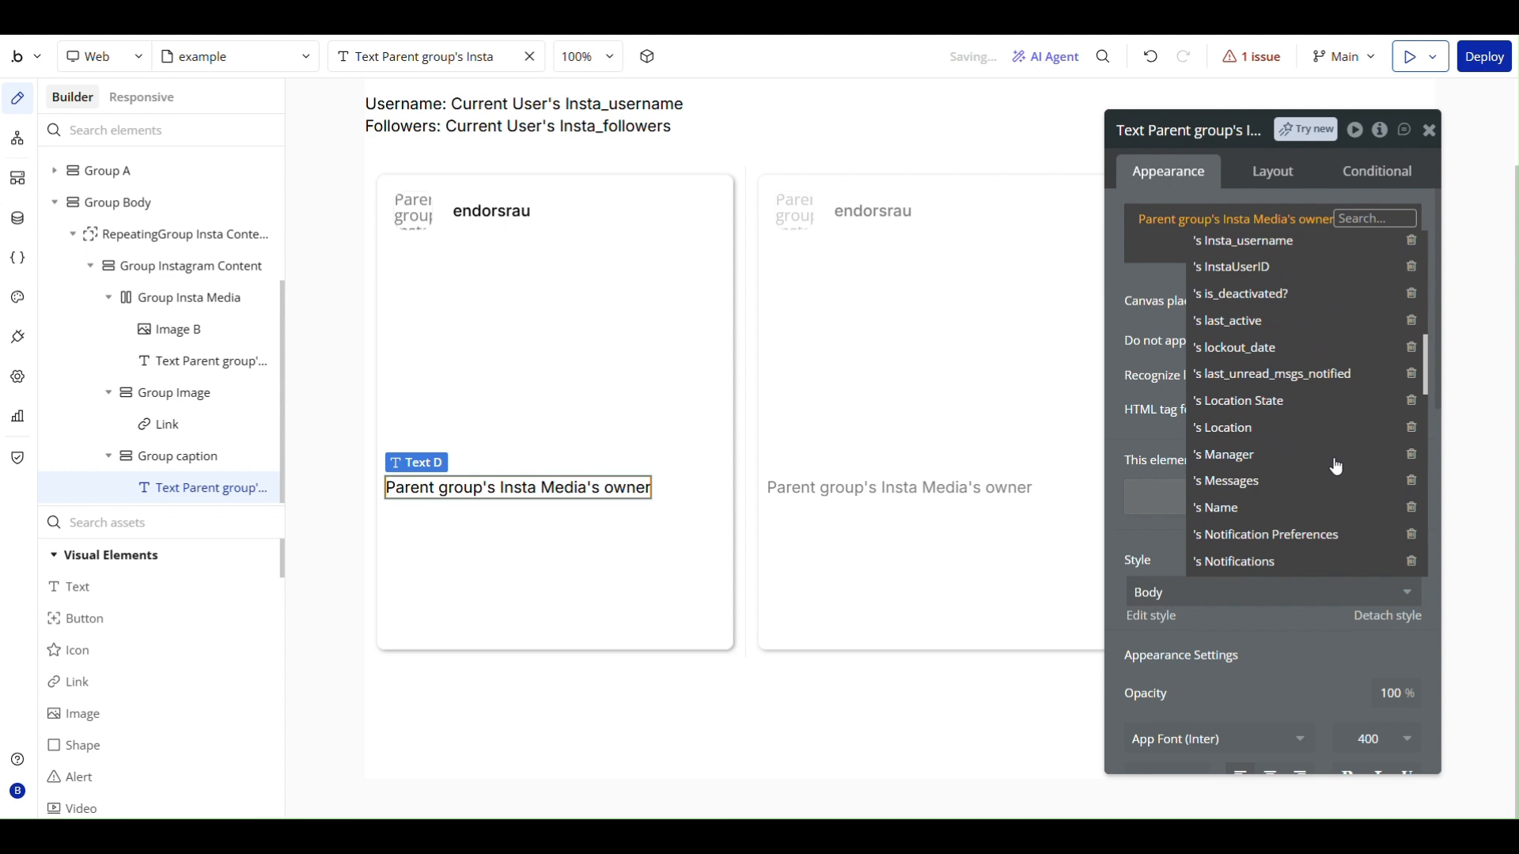
pyautogui.scroll(3, 1337, 466)
pyautogui.click(1254, 341)
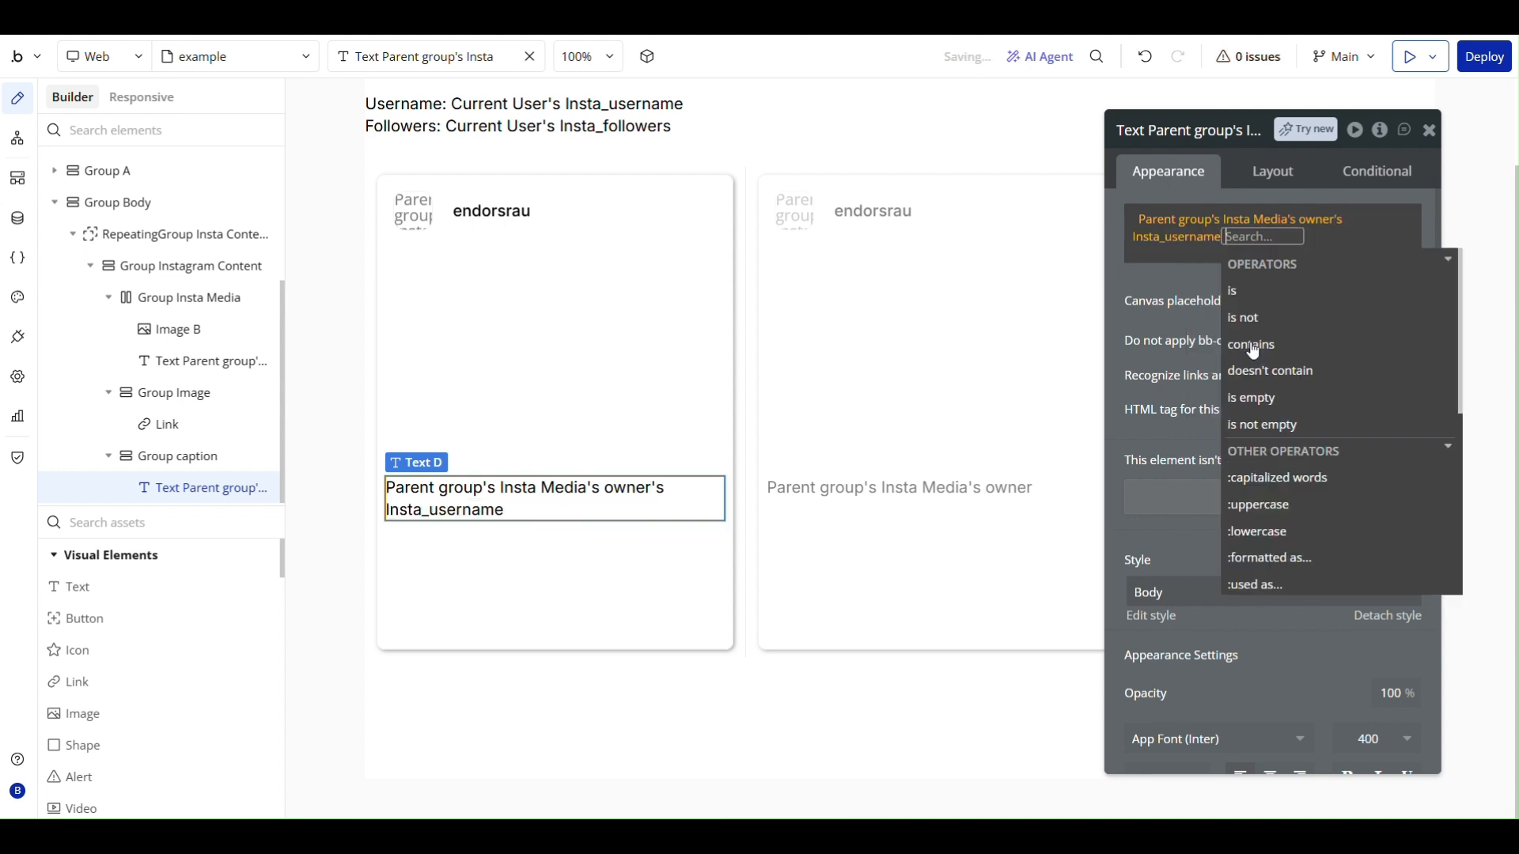
pyautogui.click(1151, 277)
pyautogui.click(1288, 296)
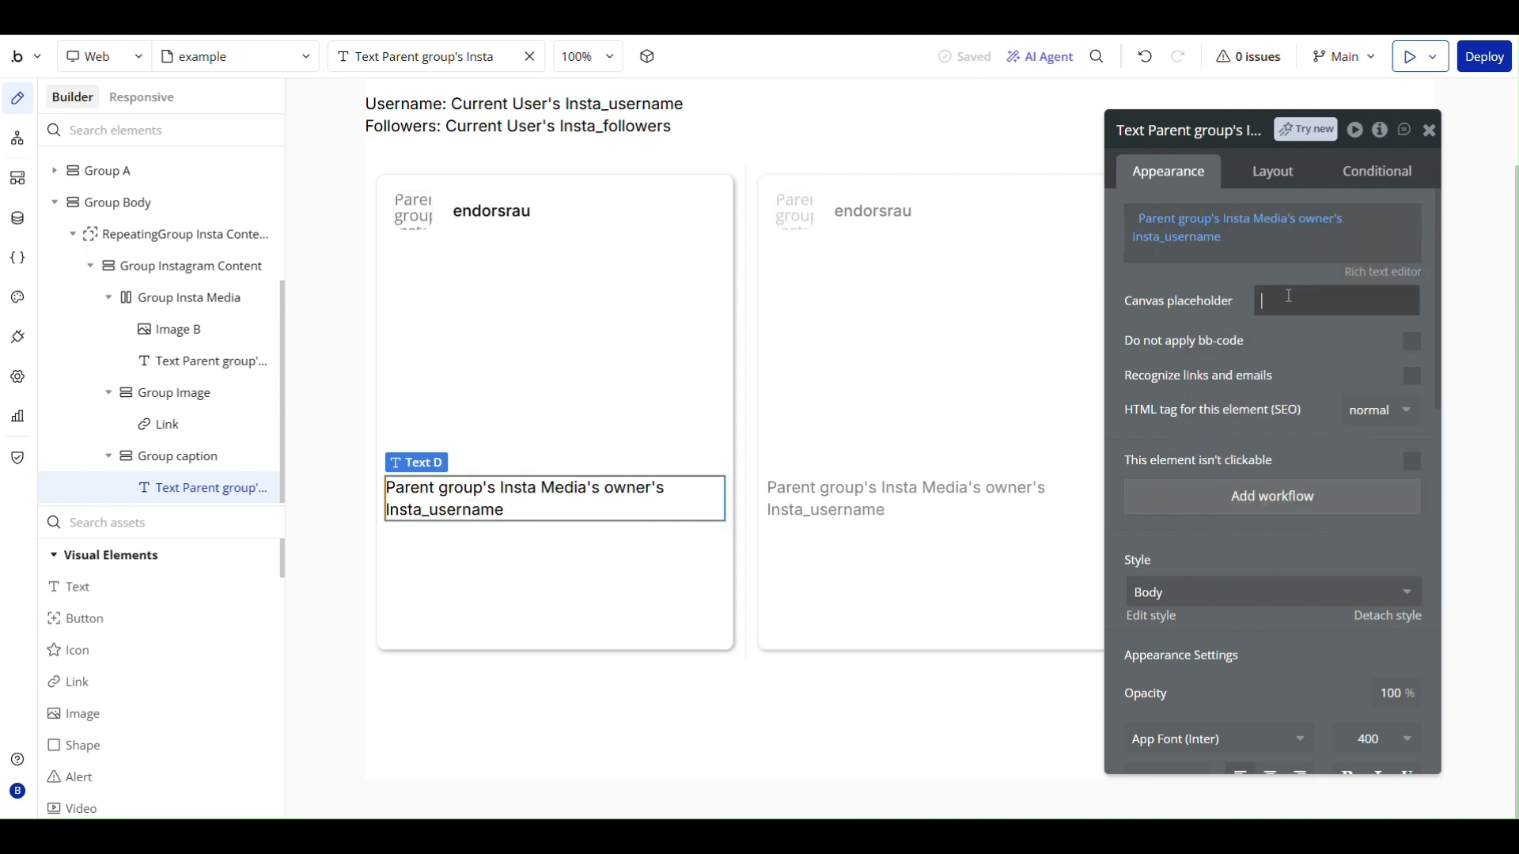
pyautogui.write('endorsrau')
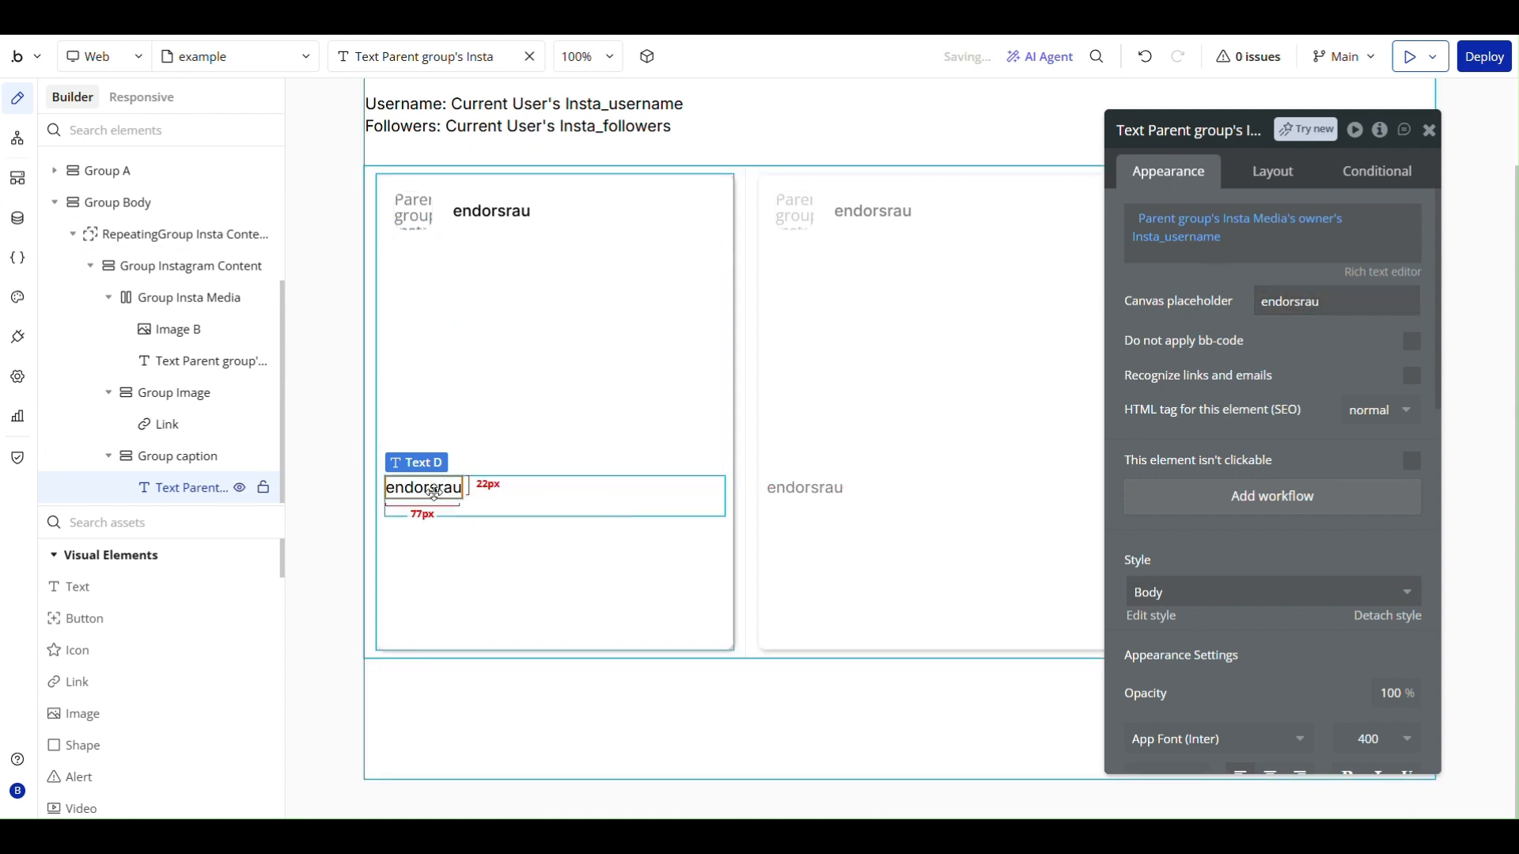
# - Duplicate the username text inside Group caption and make the copy show Parent group's Insta Media's caption
pyautogui.hotkey('ctrl', 'd')
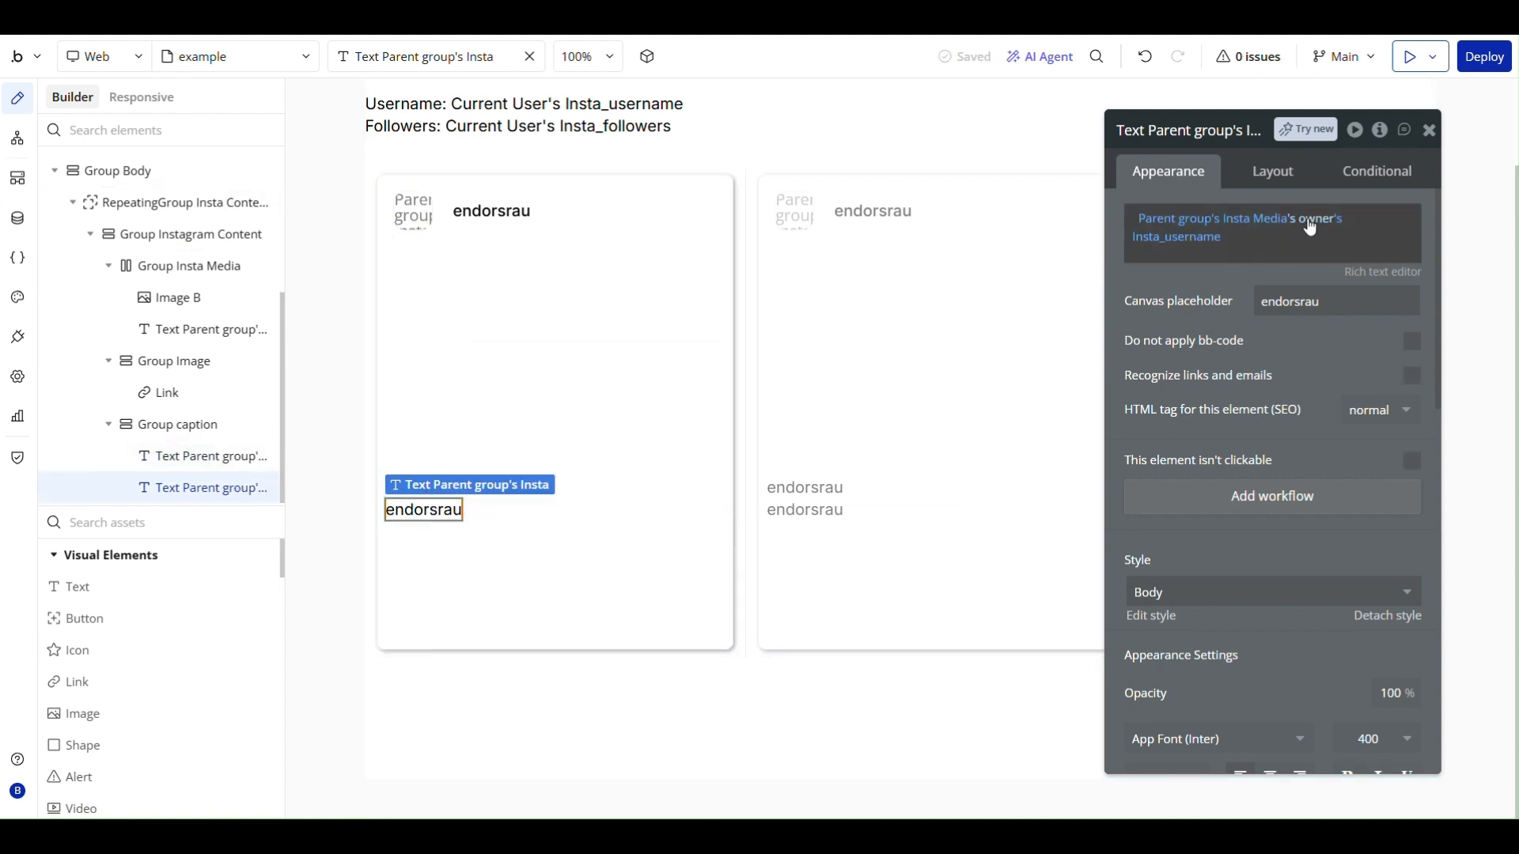
pyautogui.rightClick(1261, 226)
pyautogui.click(1354, 217)
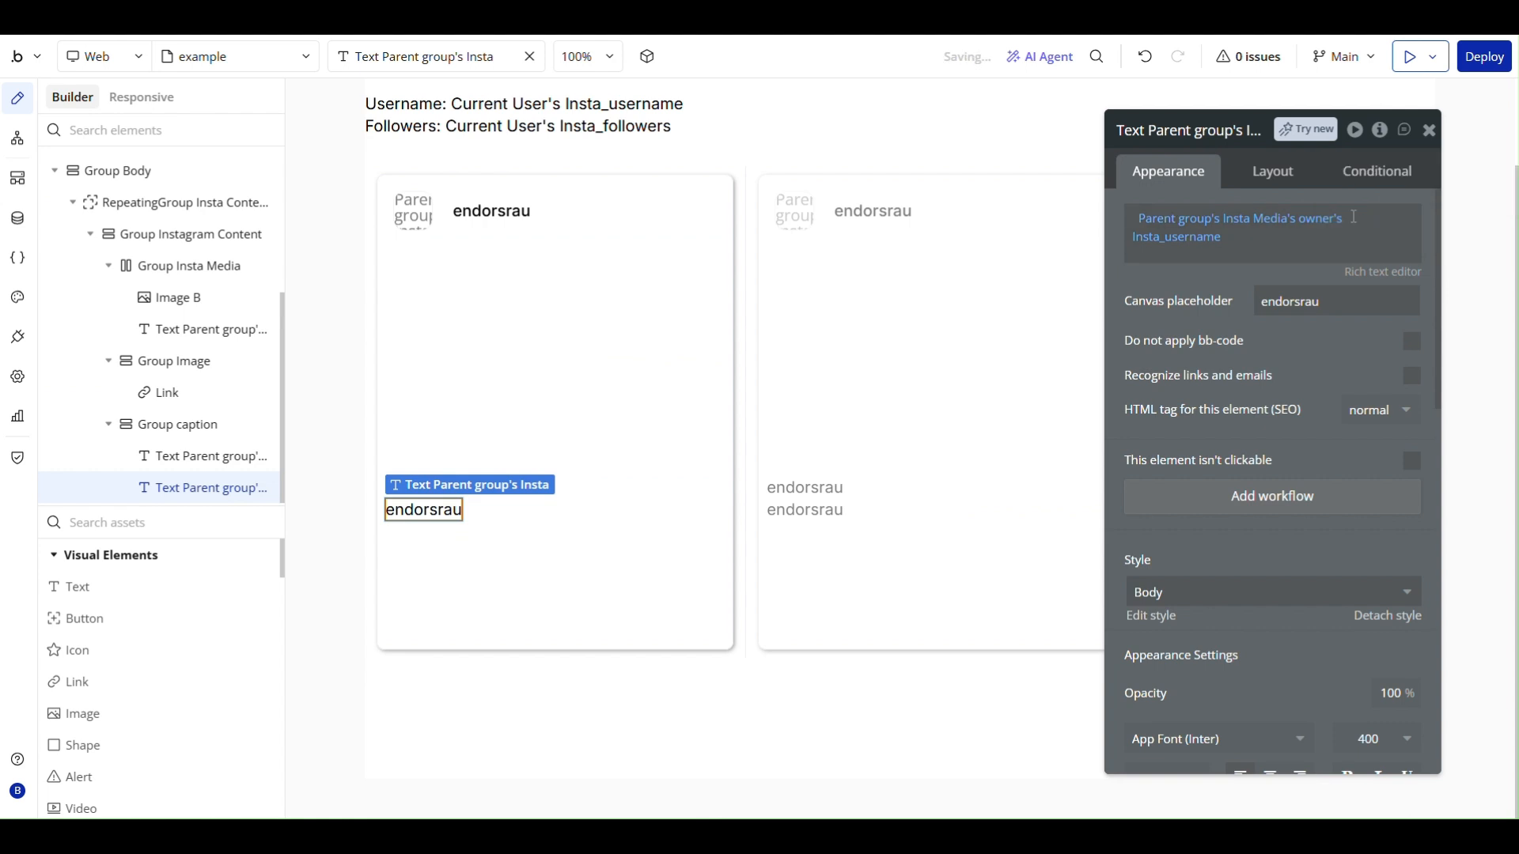
pyautogui.click(1164, 225)
pyautogui.click(1063, 219)
pyautogui.click(1206, 271)
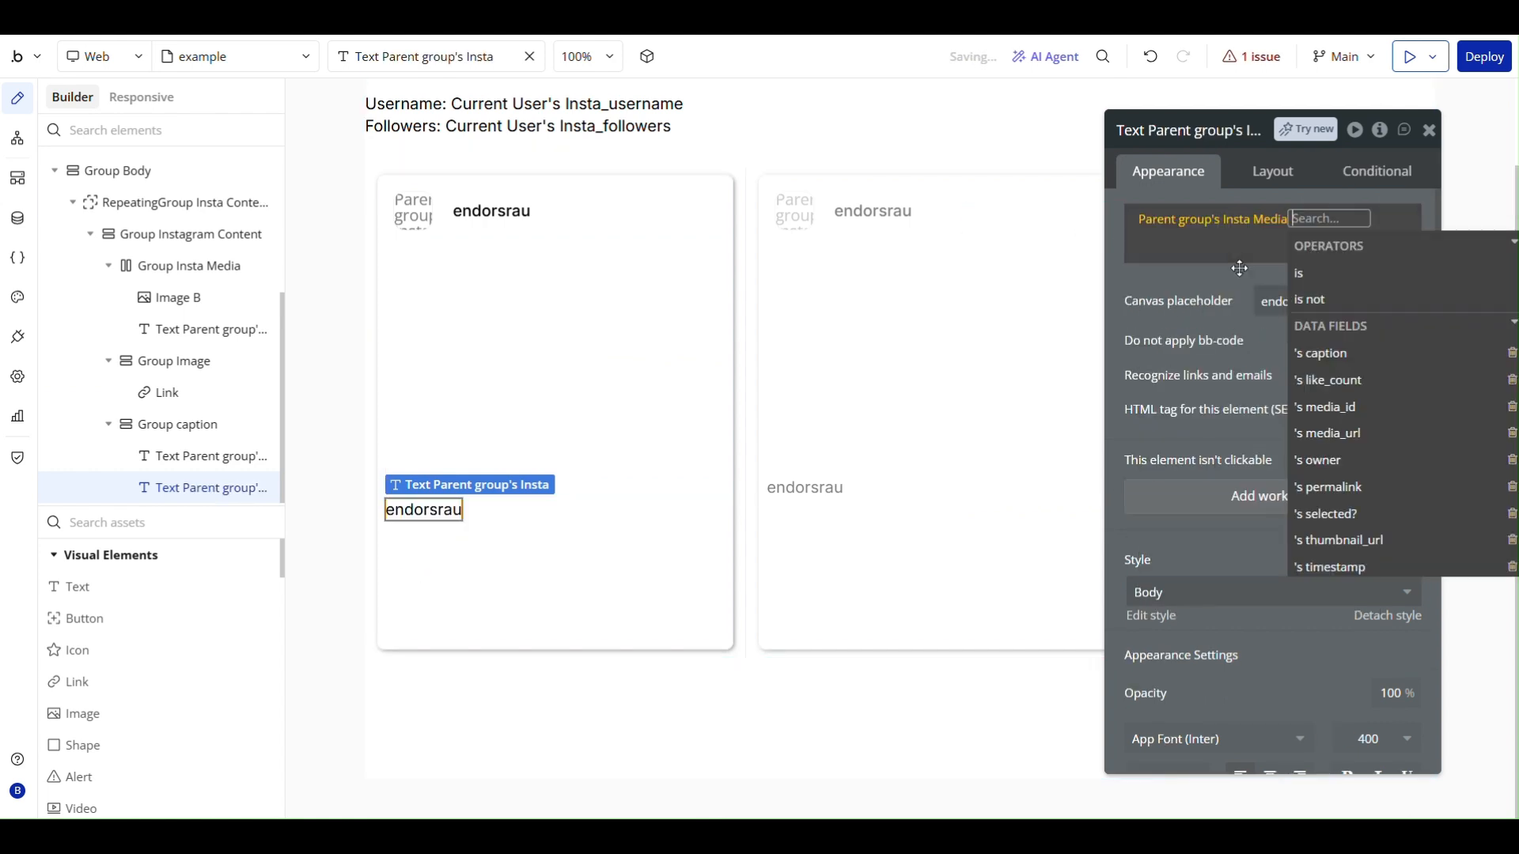
pyautogui.click(1355, 366)
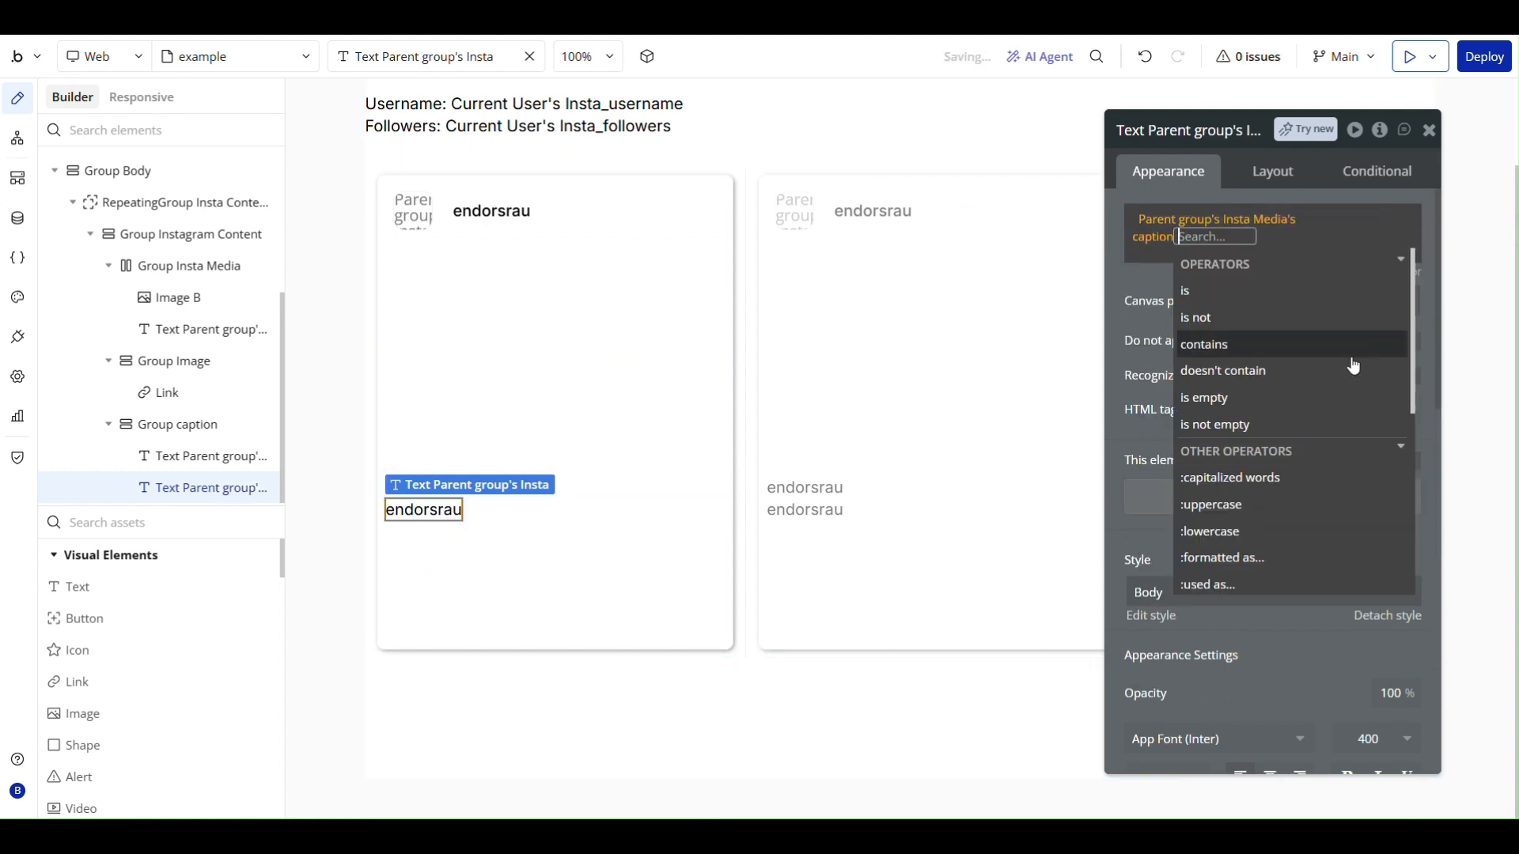
# - Set the canvas placeholder of the duplicated caption text to loving life
pyautogui.click(501, 512)
pyautogui.click(408, 511)
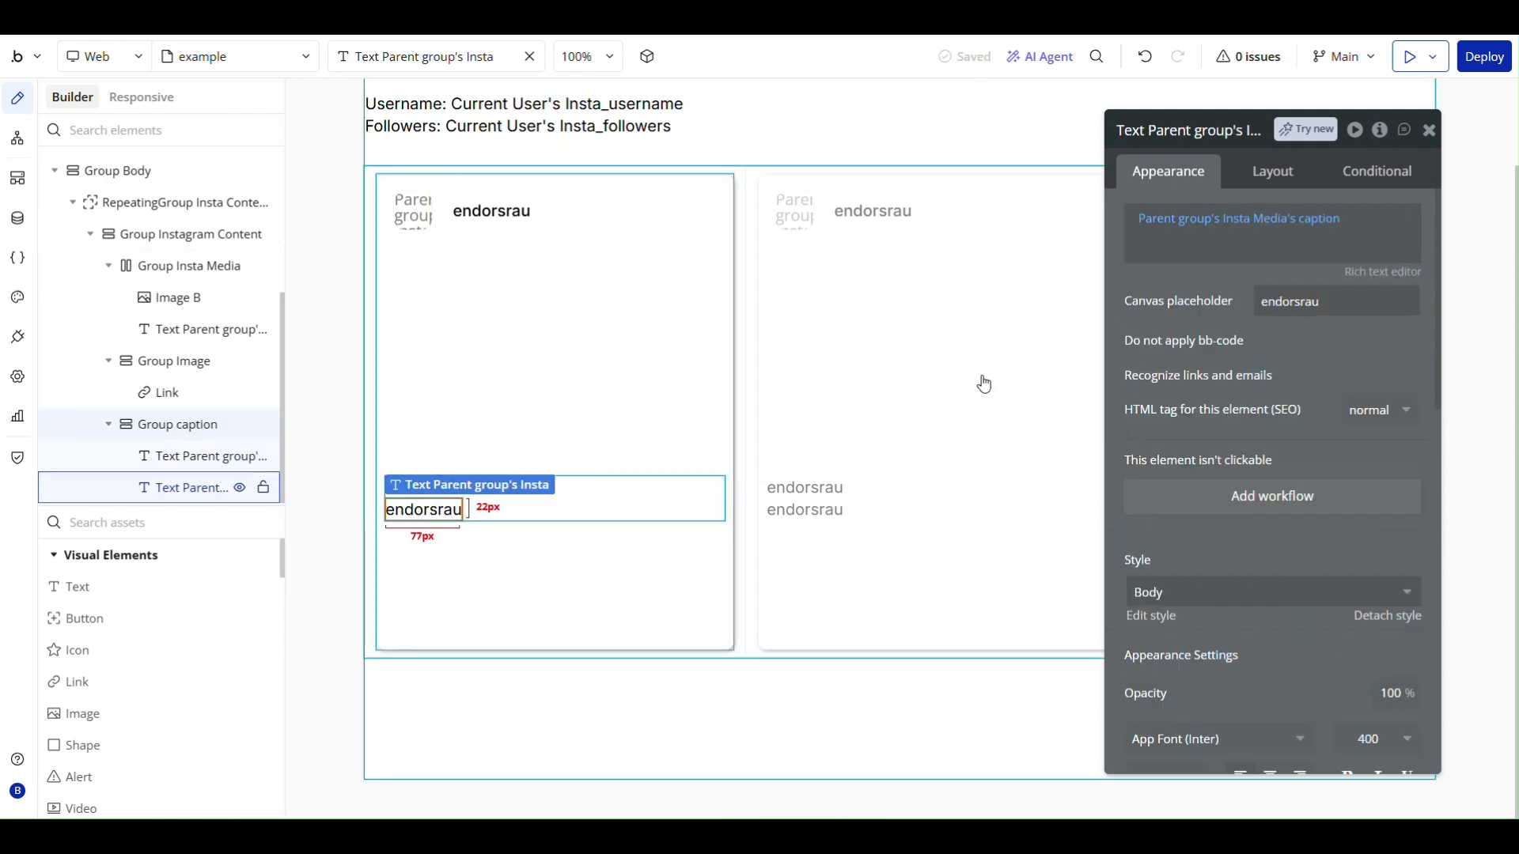
pyautogui.click(1318, 301)
pyautogui.press('BackSpace')
pyautogui.write('lo')
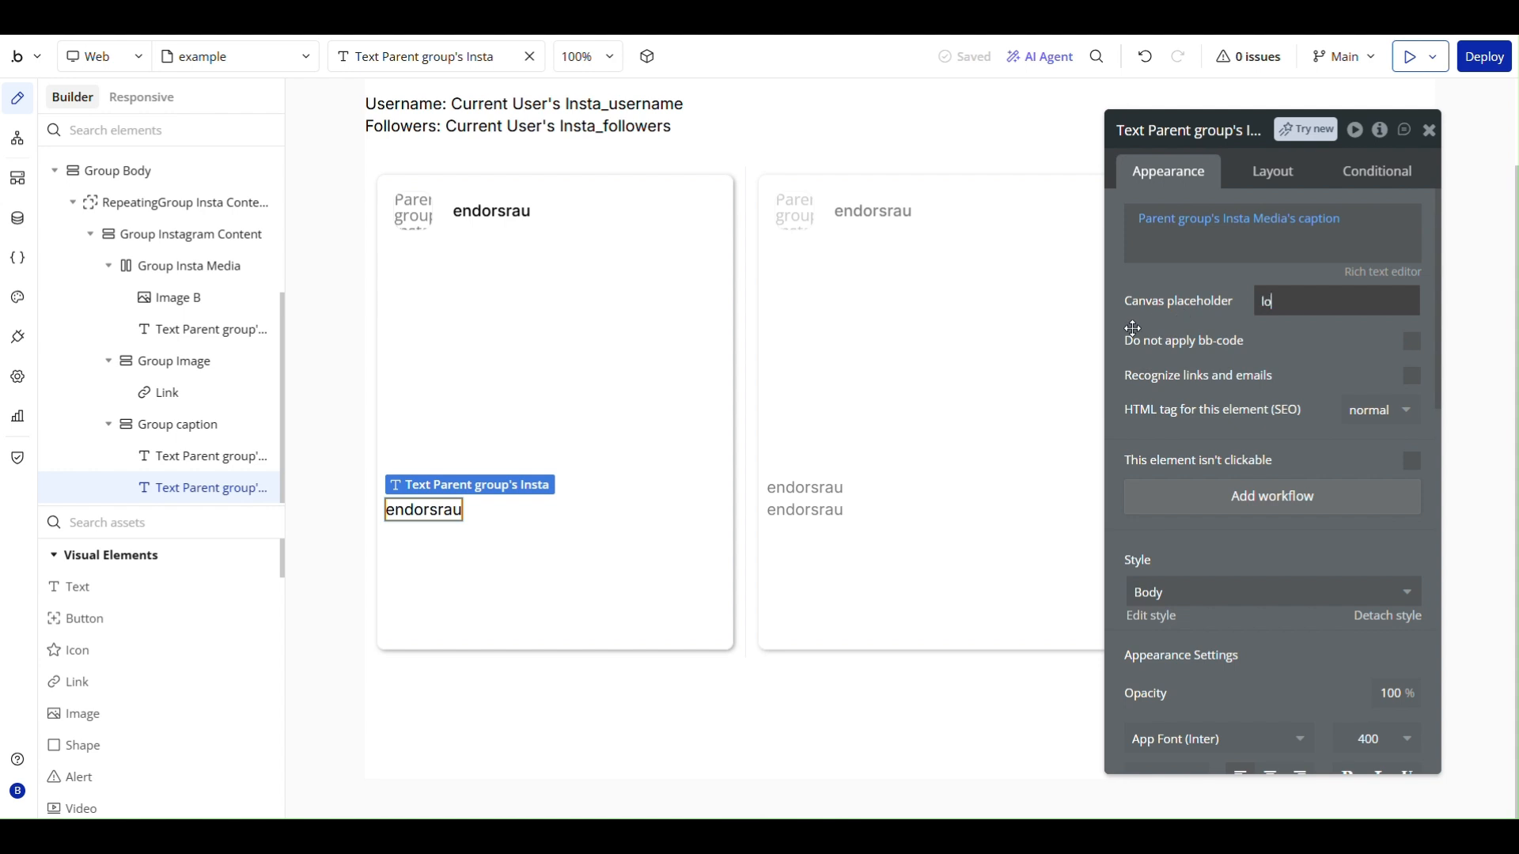
pyautogui.write('ving lif')
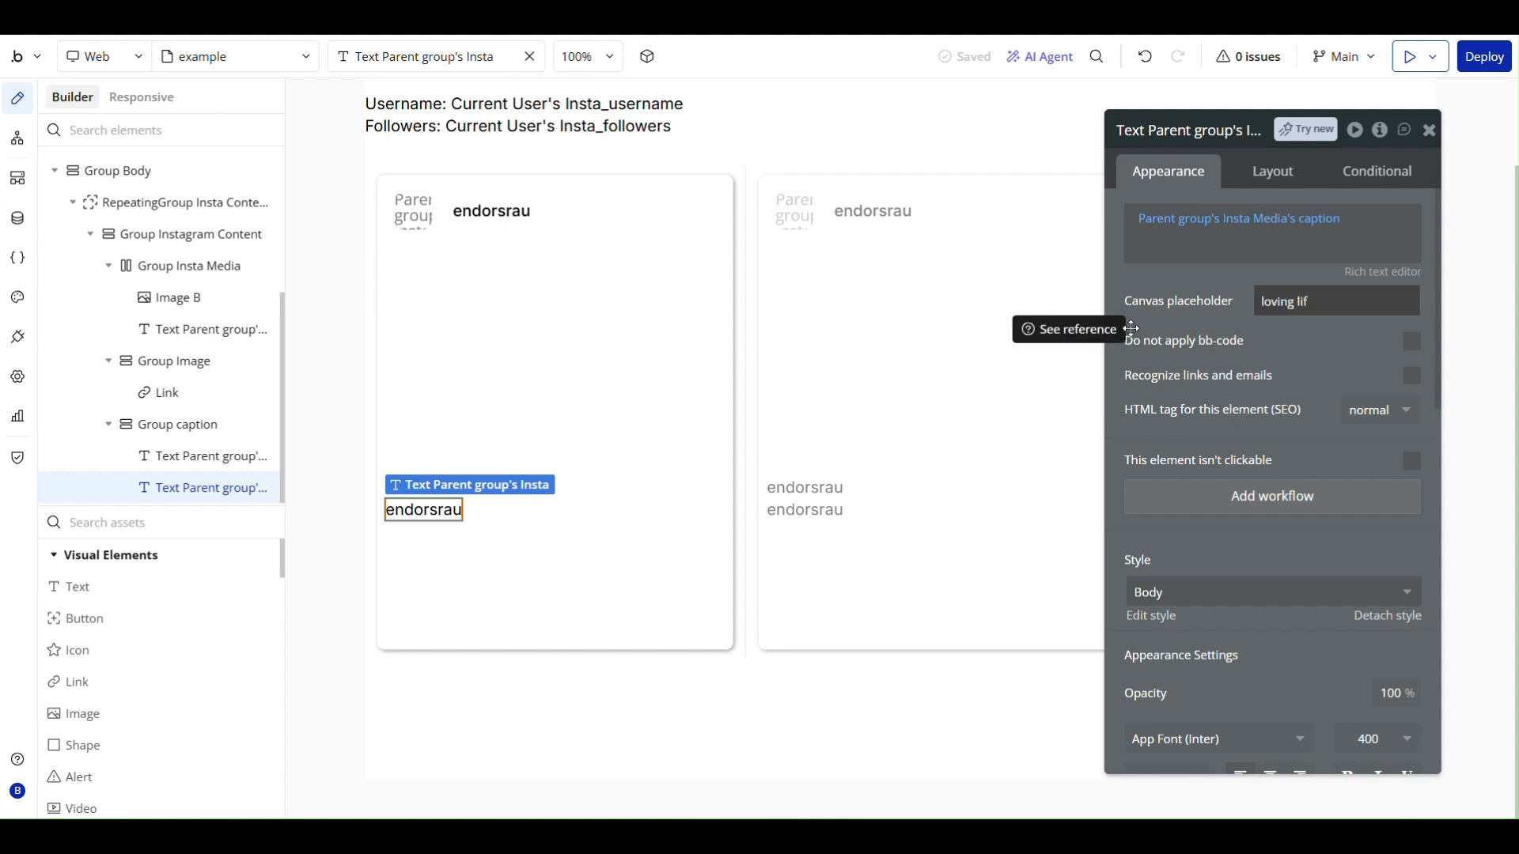
pyautogui.write('e')
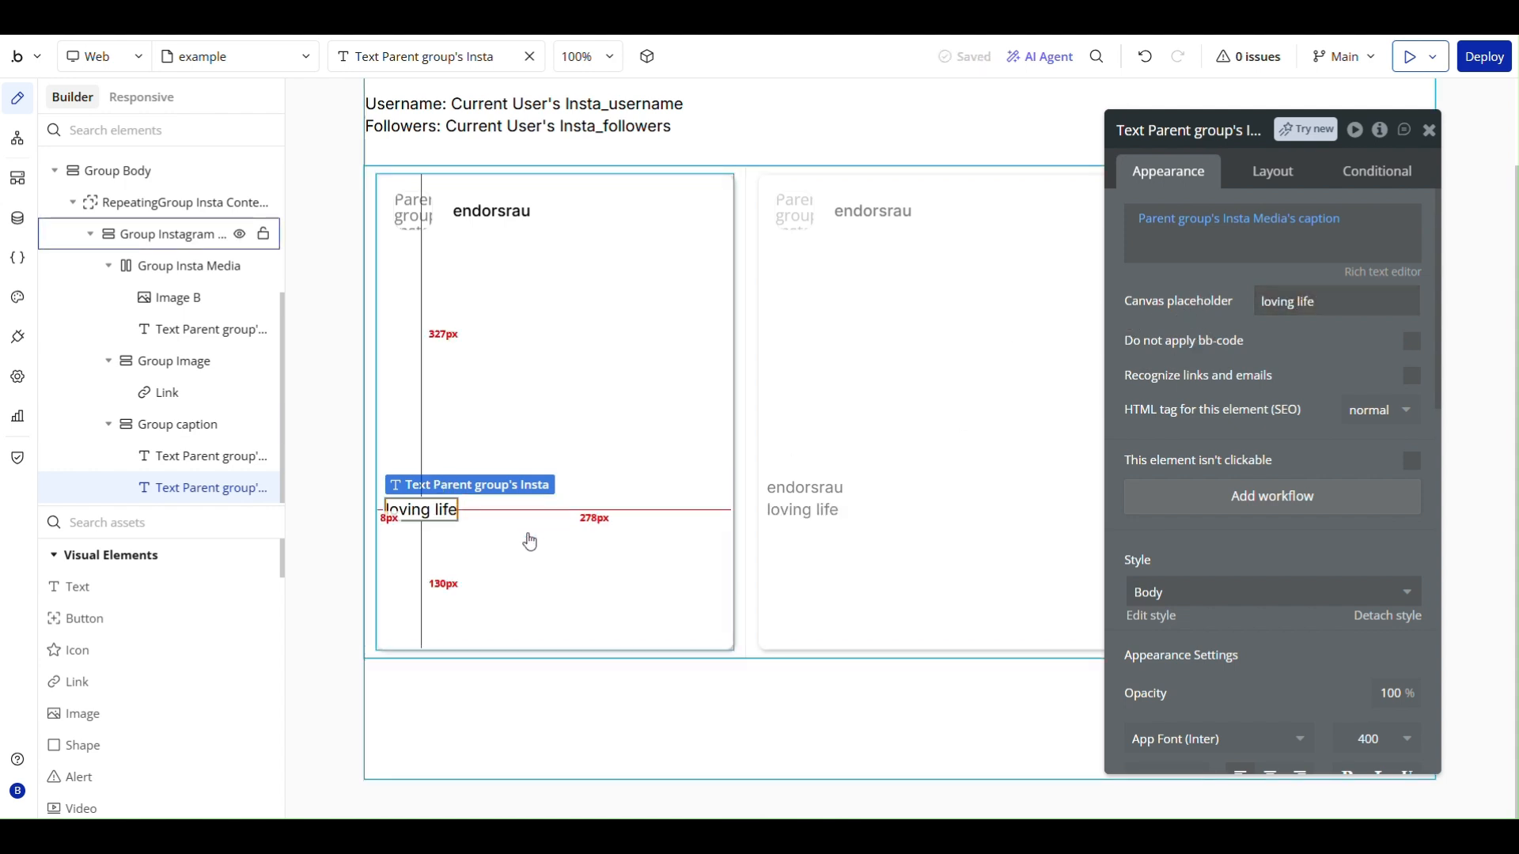
pyautogui.click(528, 540)
# - Group the username text and the caption text in Group caption together in a row container
pyautogui.click(427, 491)
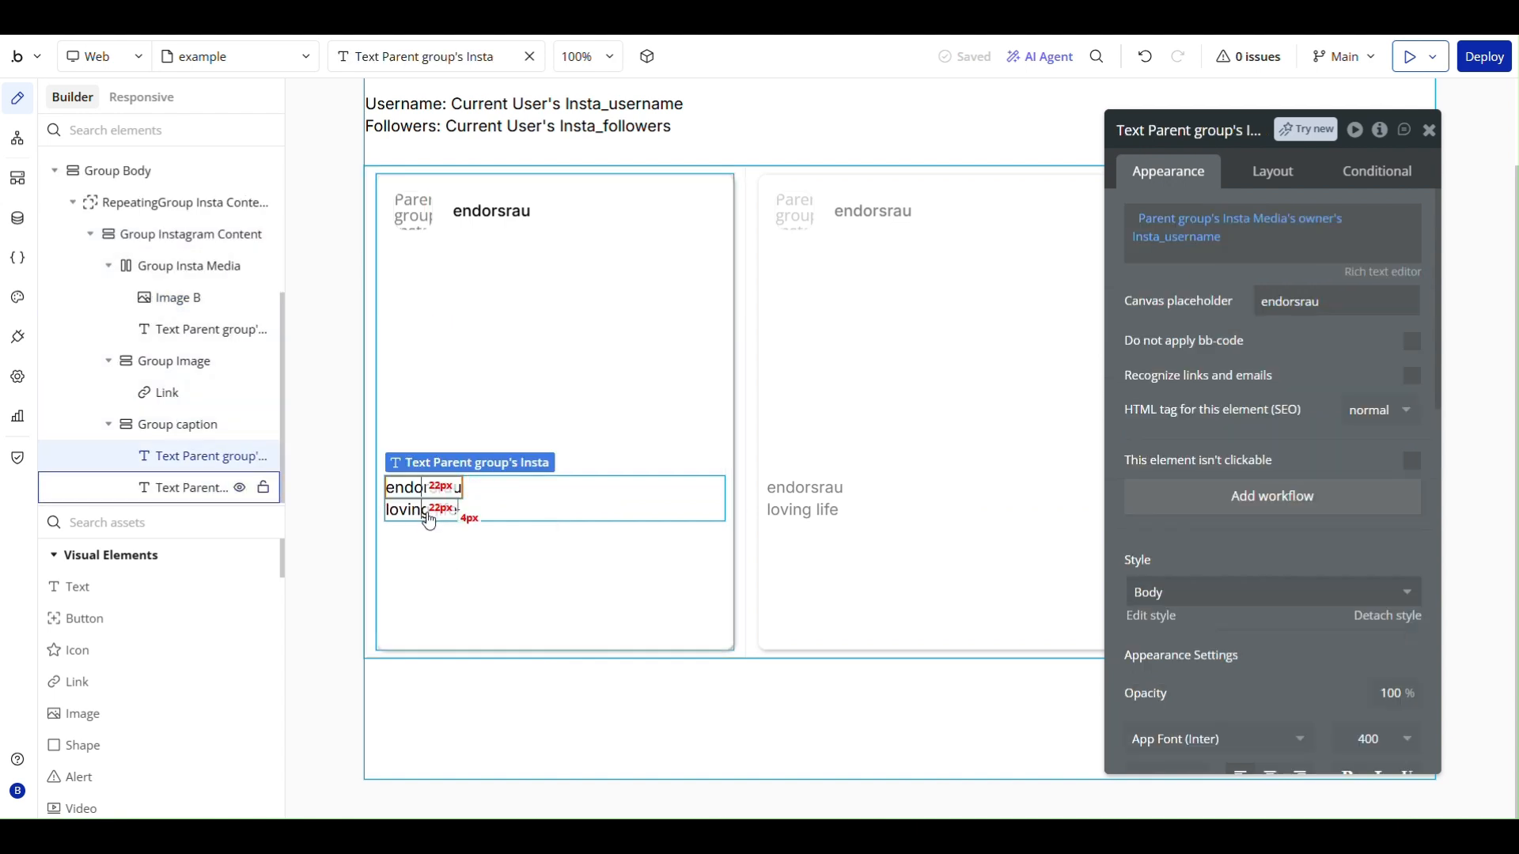
pyautogui.keyDown('shift'); pyautogui.click(429, 515); pyautogui.keyUp('shift')
pyautogui.rightClick(428, 514)
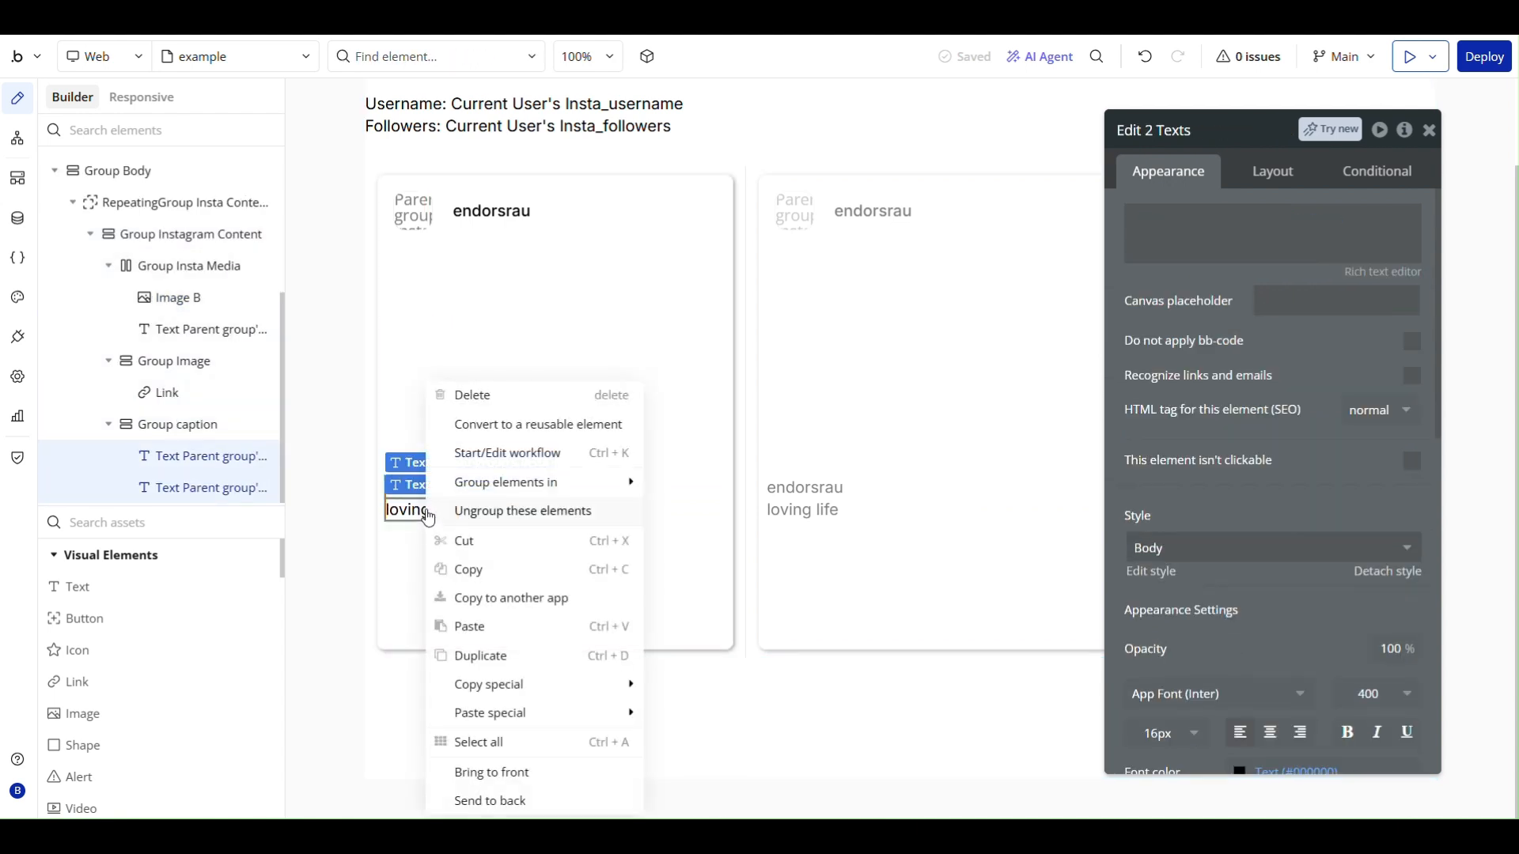
pyautogui.moveTo(508, 478)
pyautogui.click(717, 482)
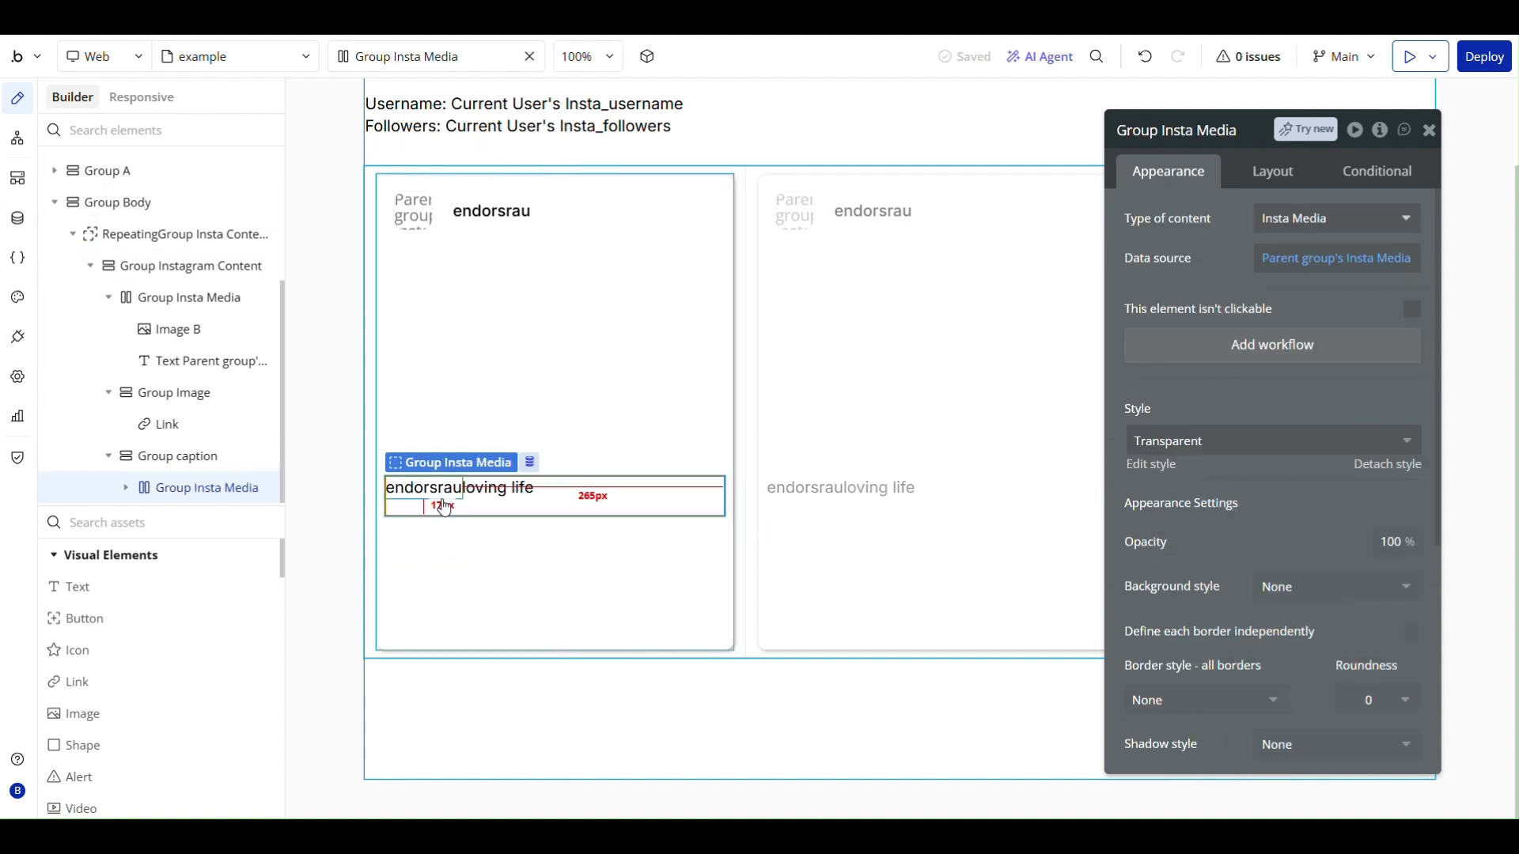
# - Rename the new row group as Group Insta Media caption
pyautogui.click(1240, 131)
pyautogui.write('capt')
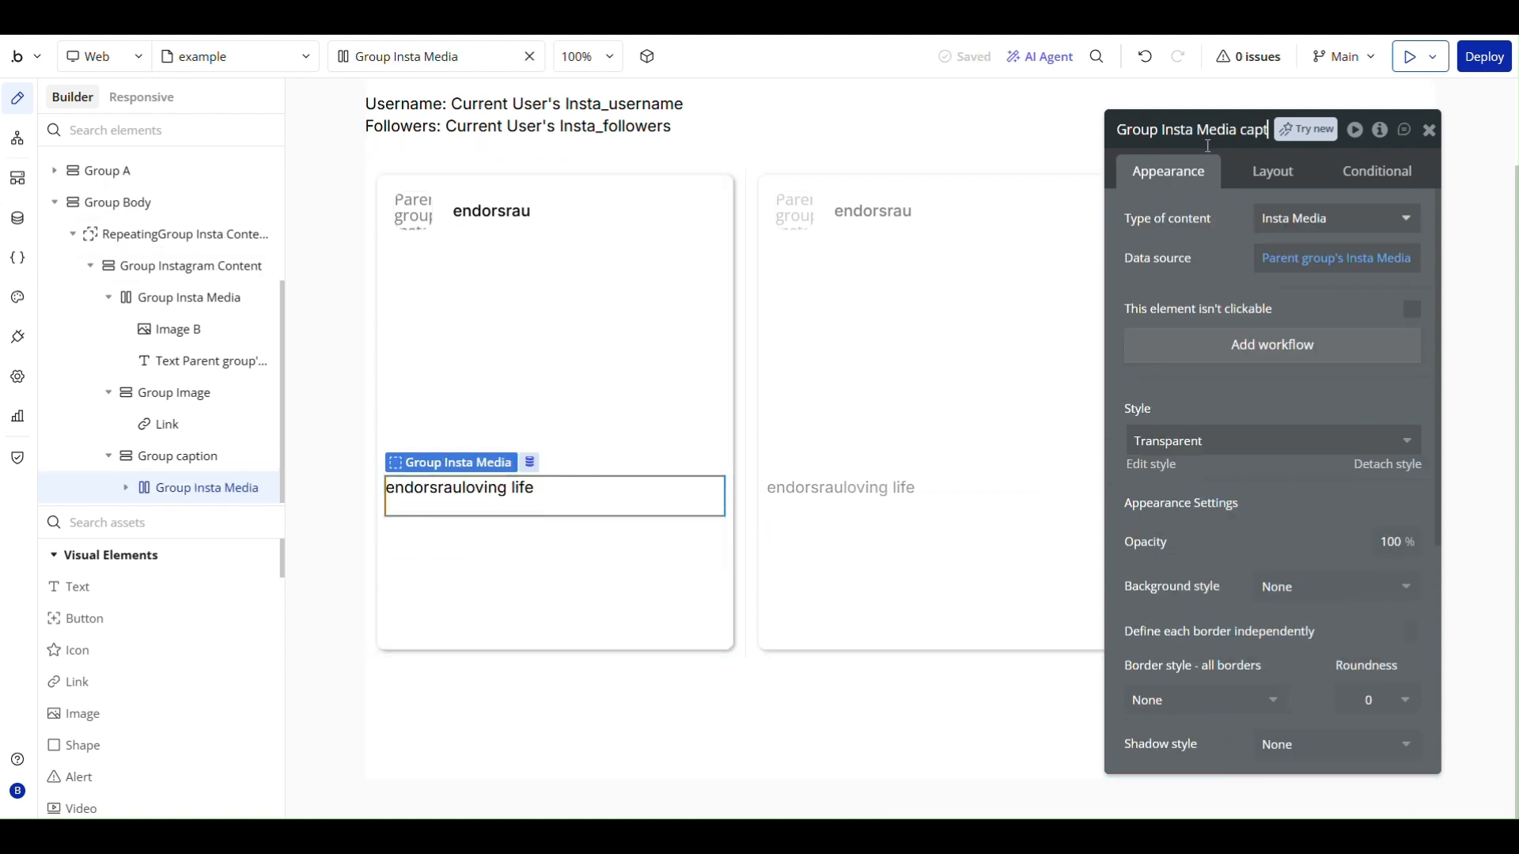
pyautogui.write('ion')
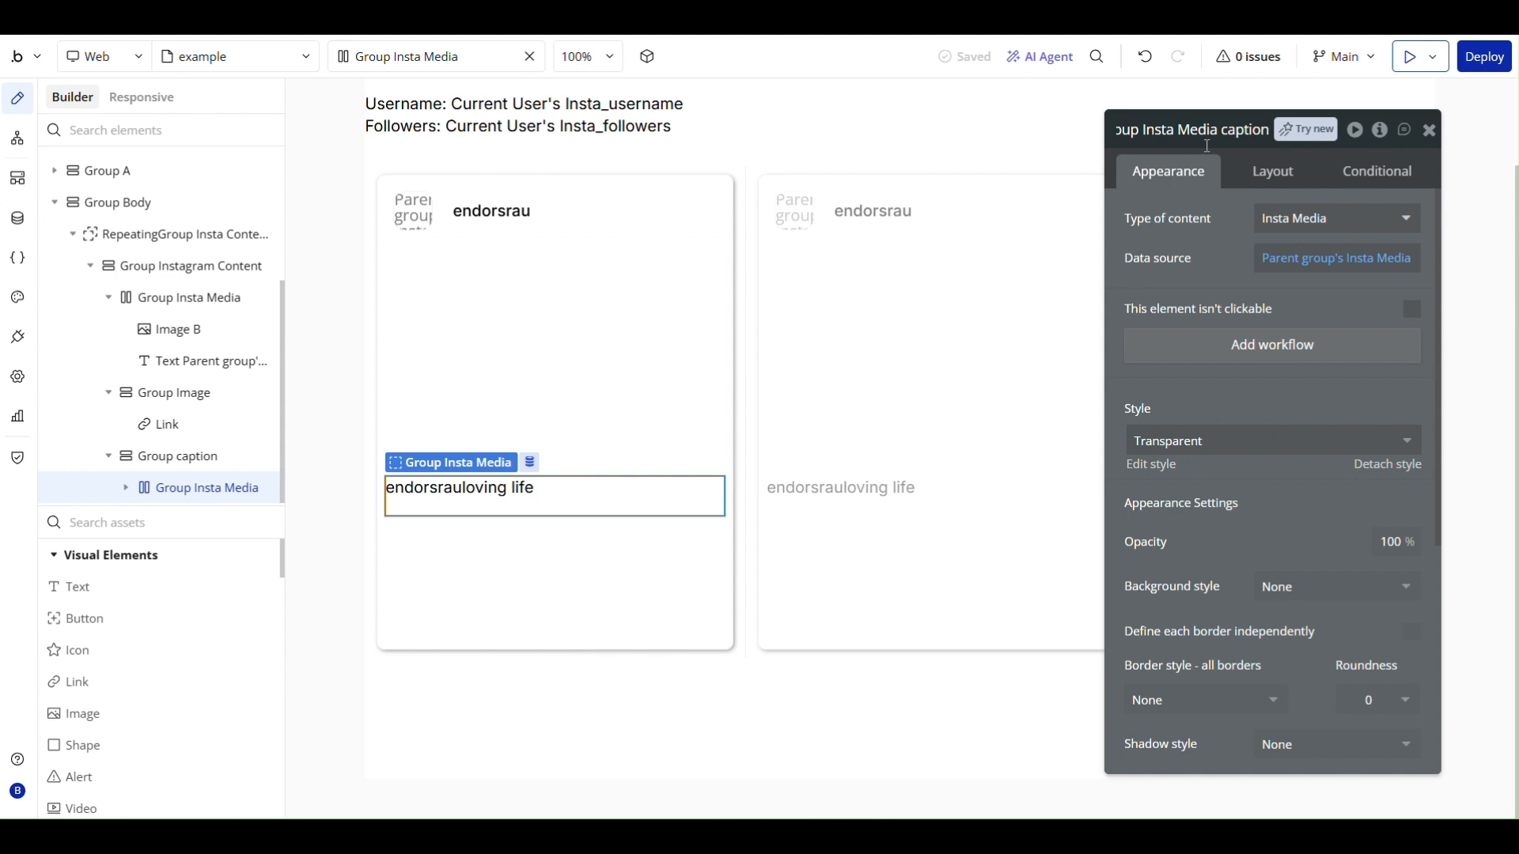
pyautogui.click(1177, 264)
# - Apply gap spacing between the elements of Group Insta Media caption with a column gap of 2 px
pyautogui.click(1262, 182)
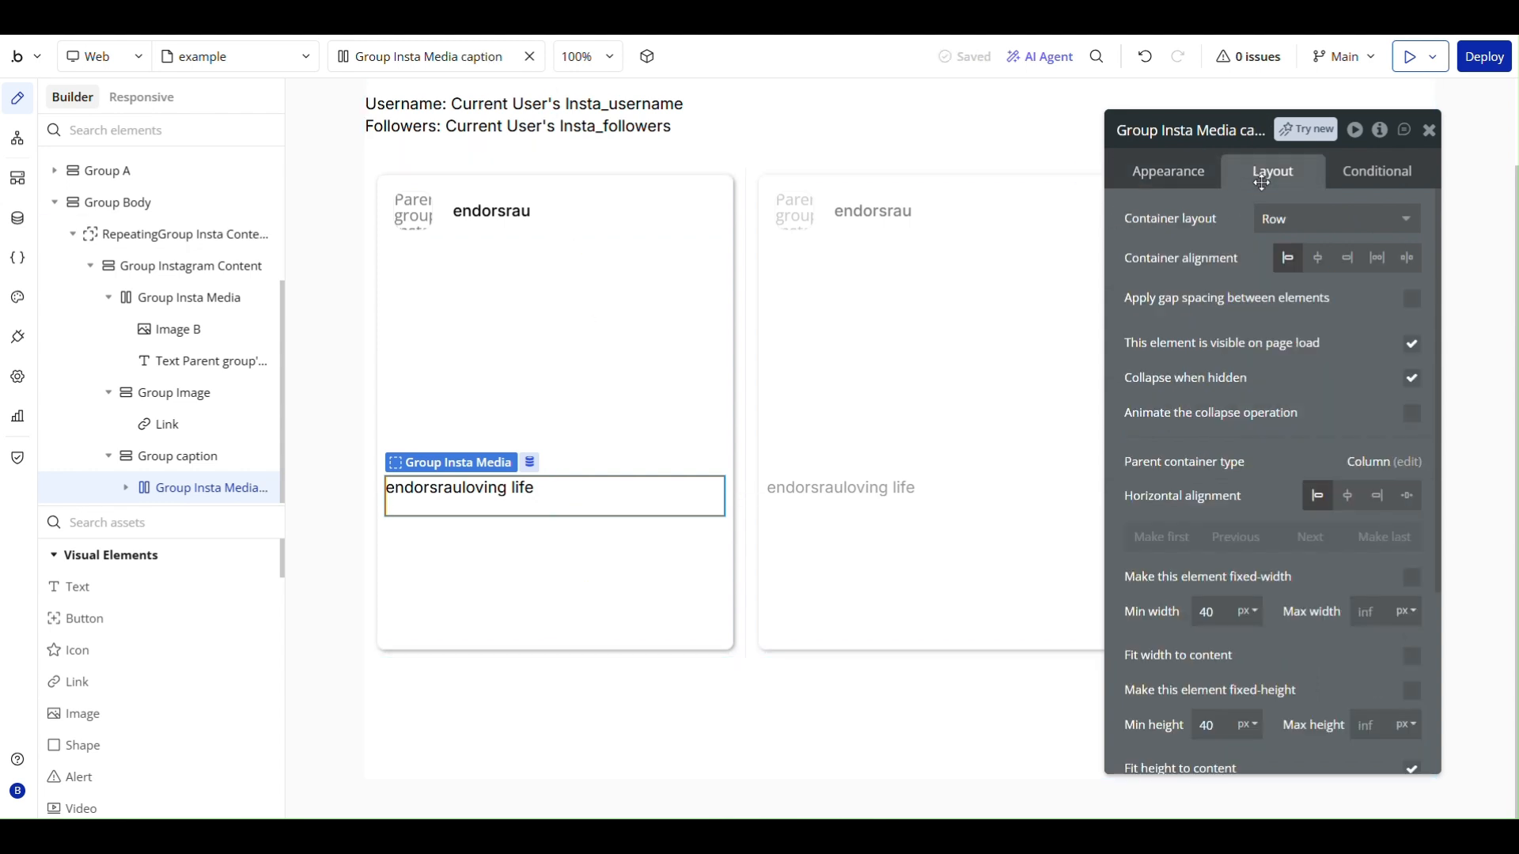
pyautogui.click(1411, 298)
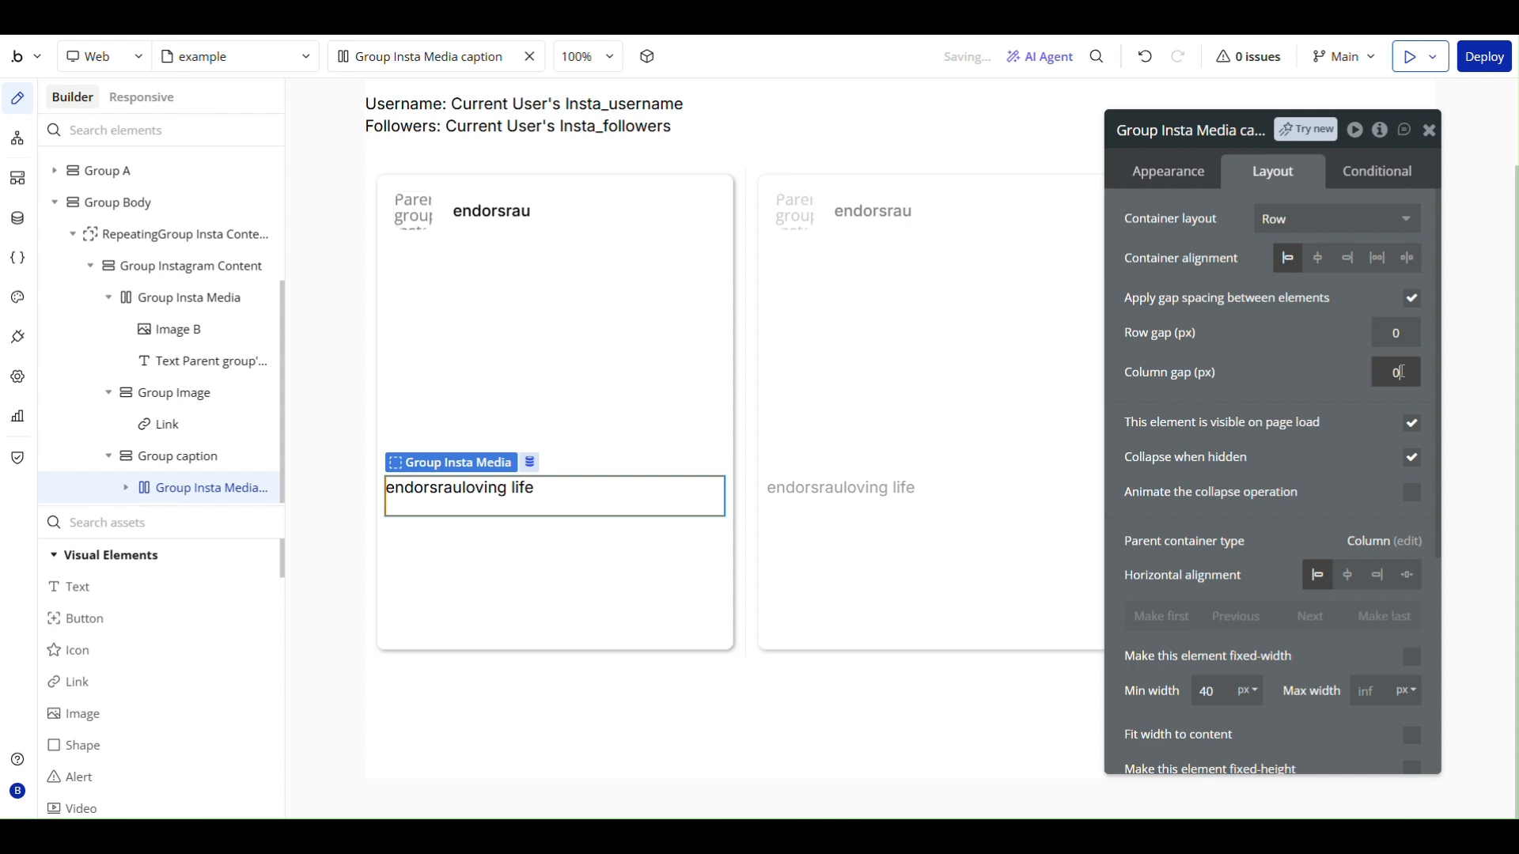
pyautogui.click(1305, 380)
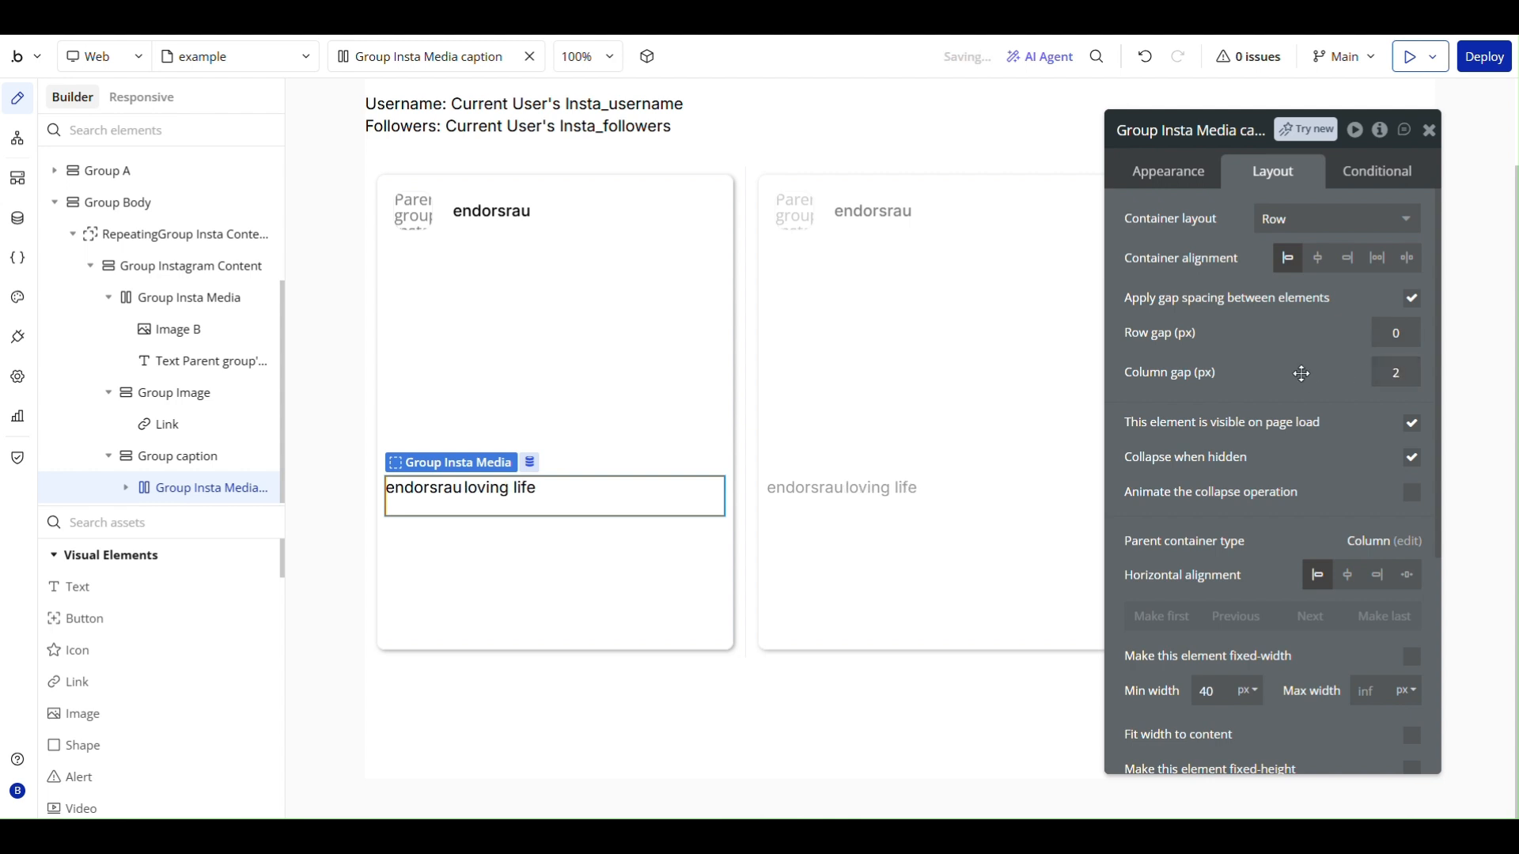
# - Set the font weight of the username text in Group Insta Media caption to 500 (Medium)
pyautogui.click(418, 498)
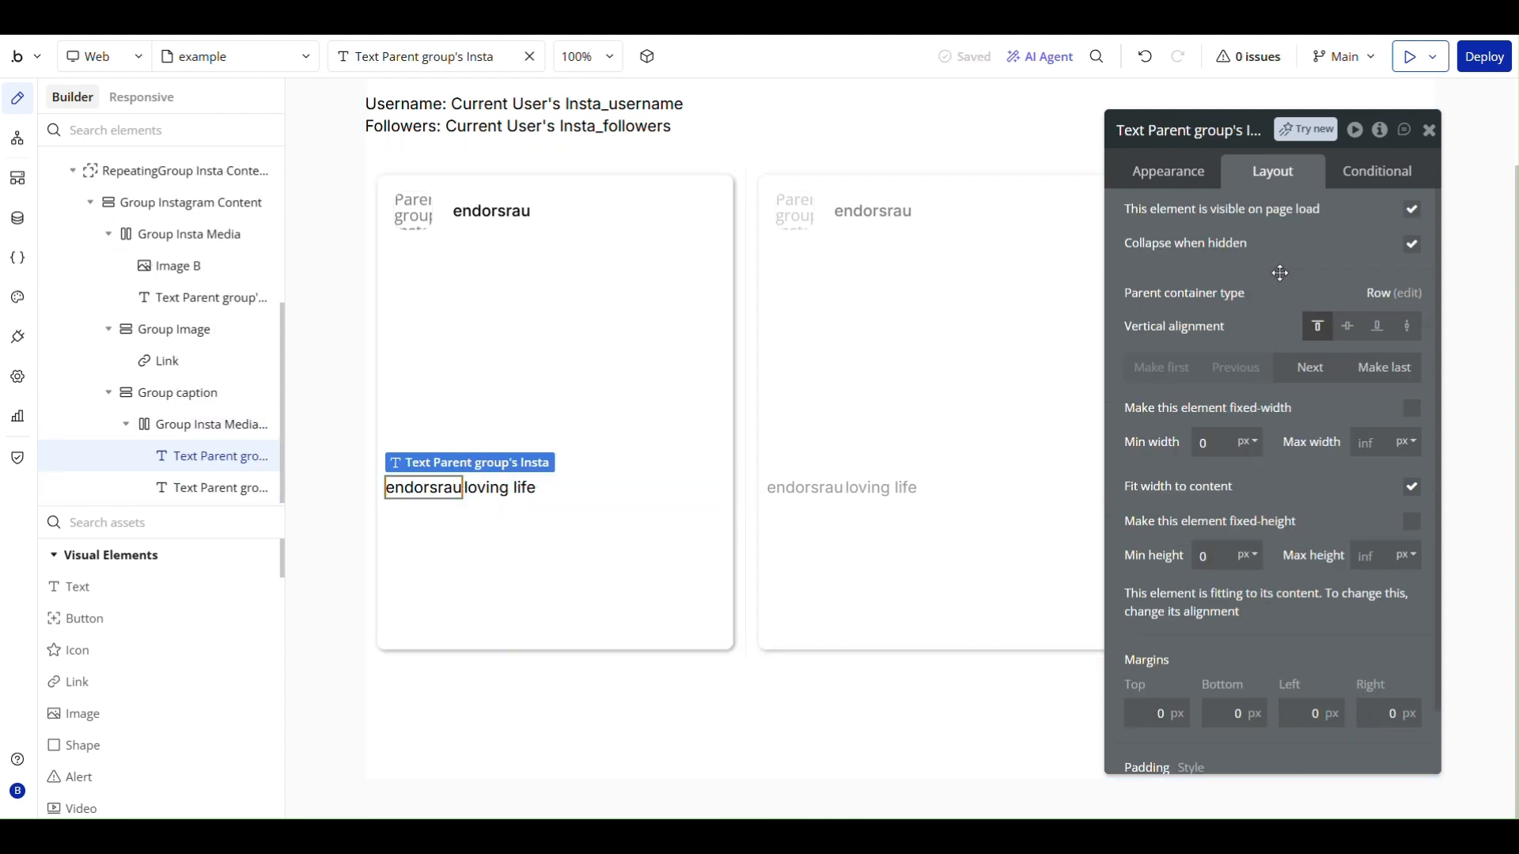
pyautogui.click(1182, 170)
pyautogui.scroll(-4, 1201, 507)
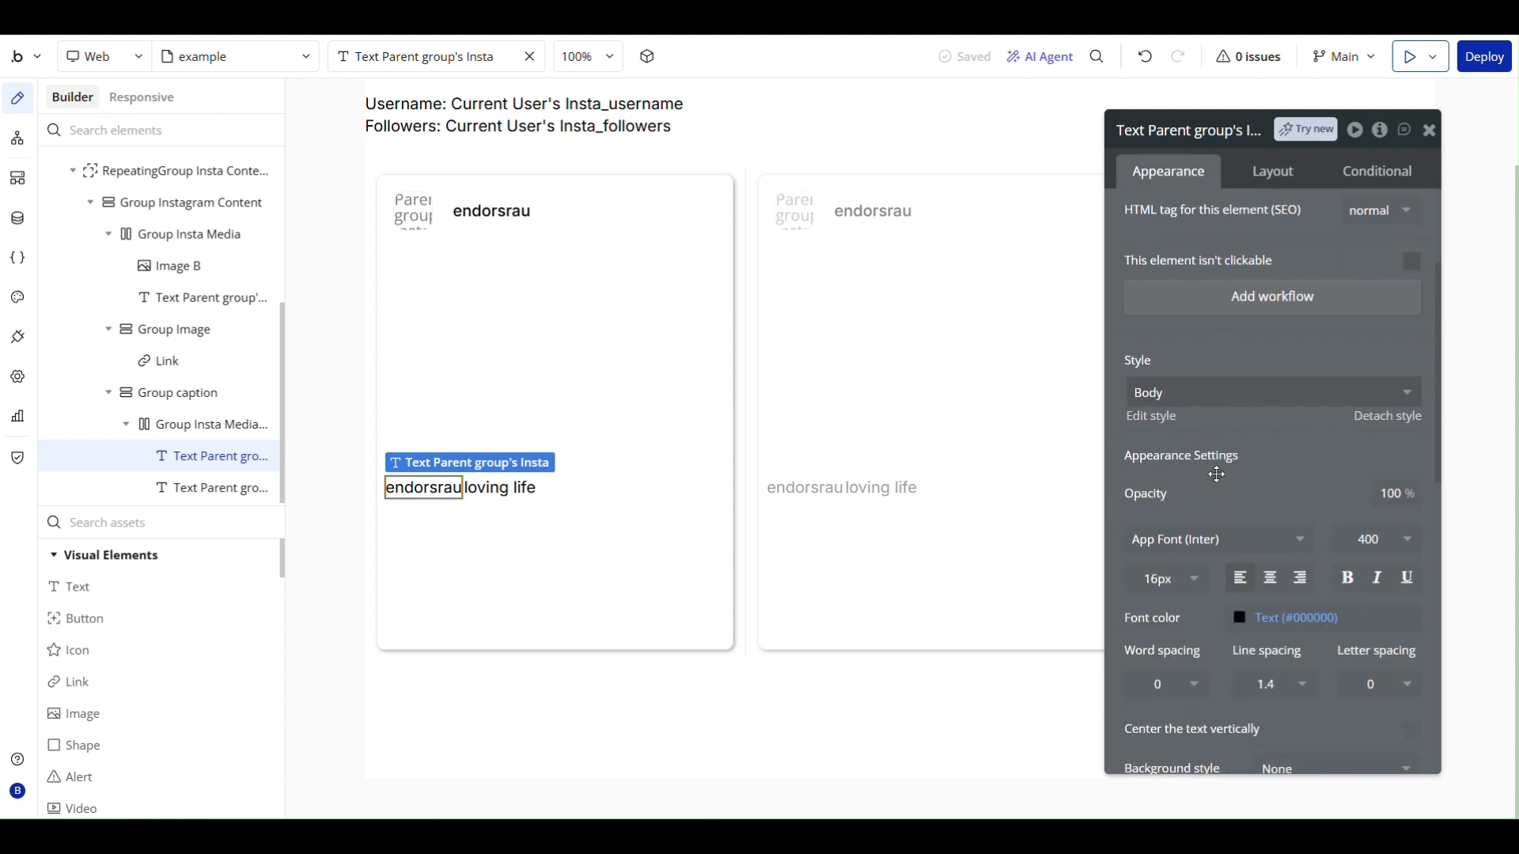
pyautogui.click(1400, 442)
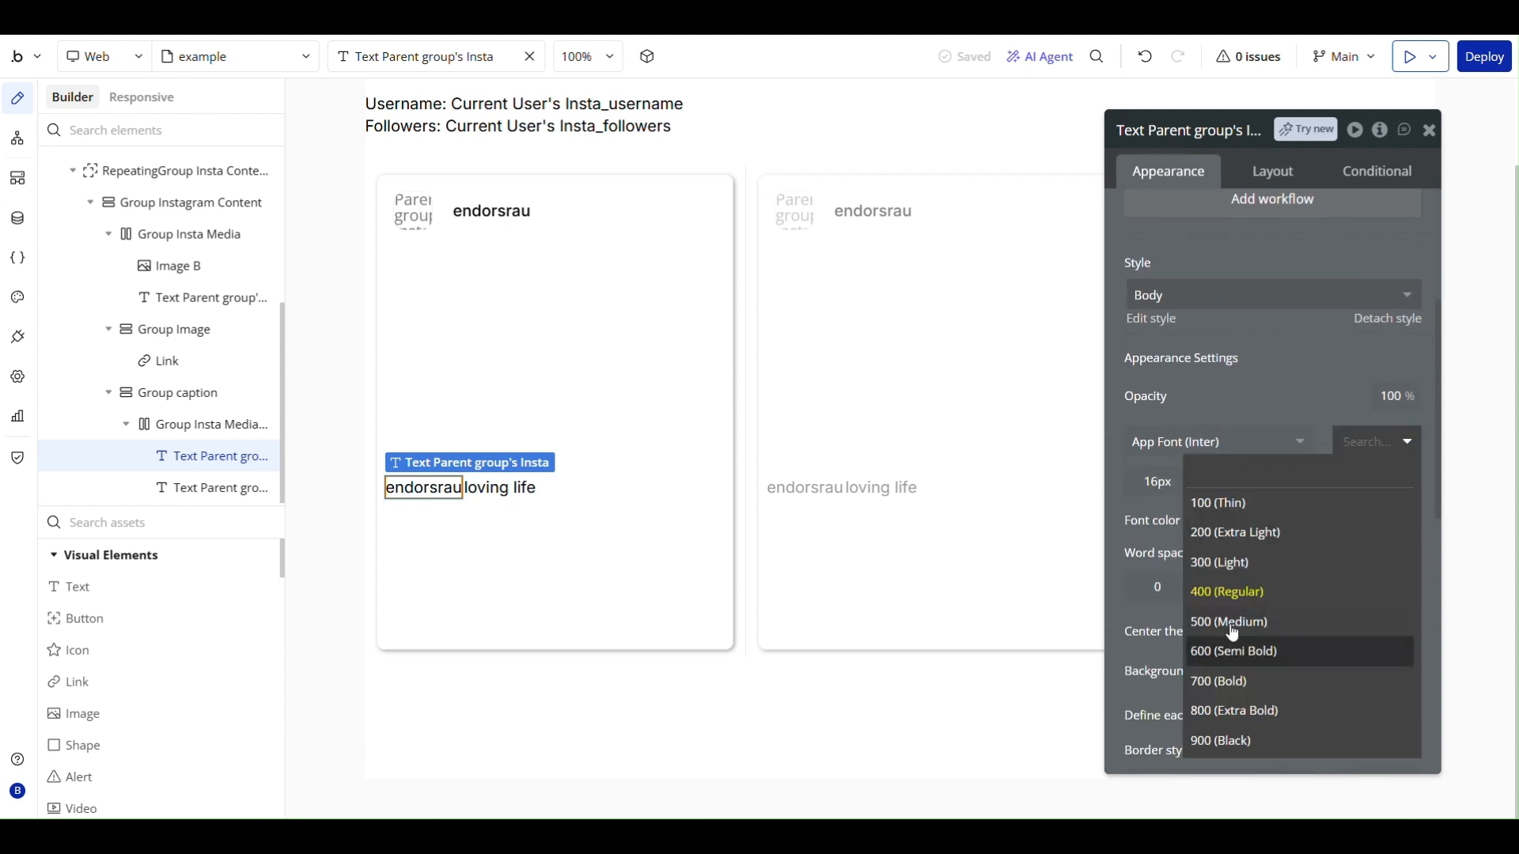
pyautogui.click(1231, 621)
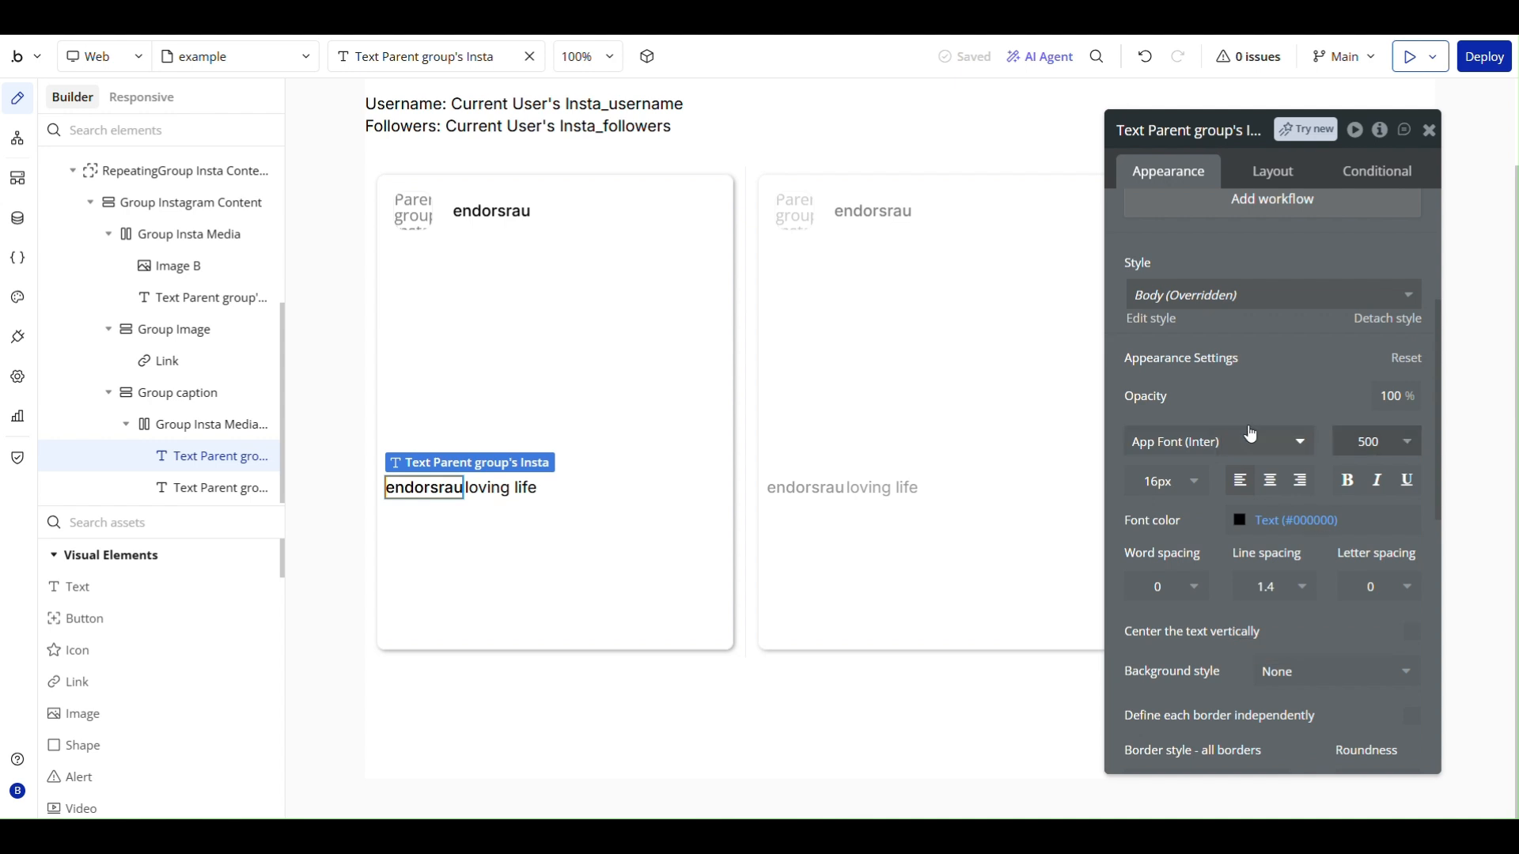
pyautogui.click(741, 560)
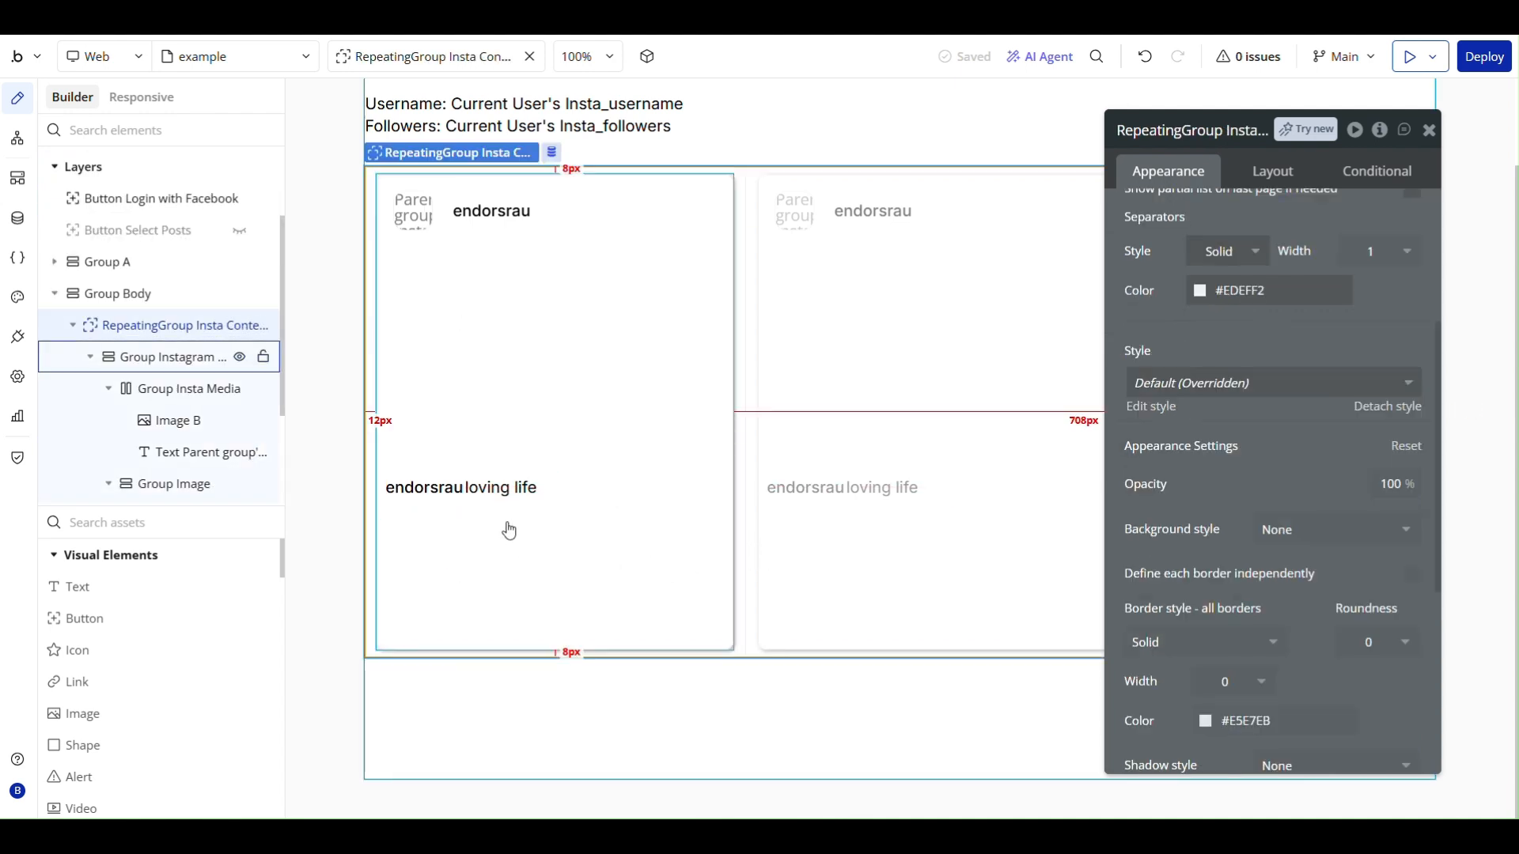
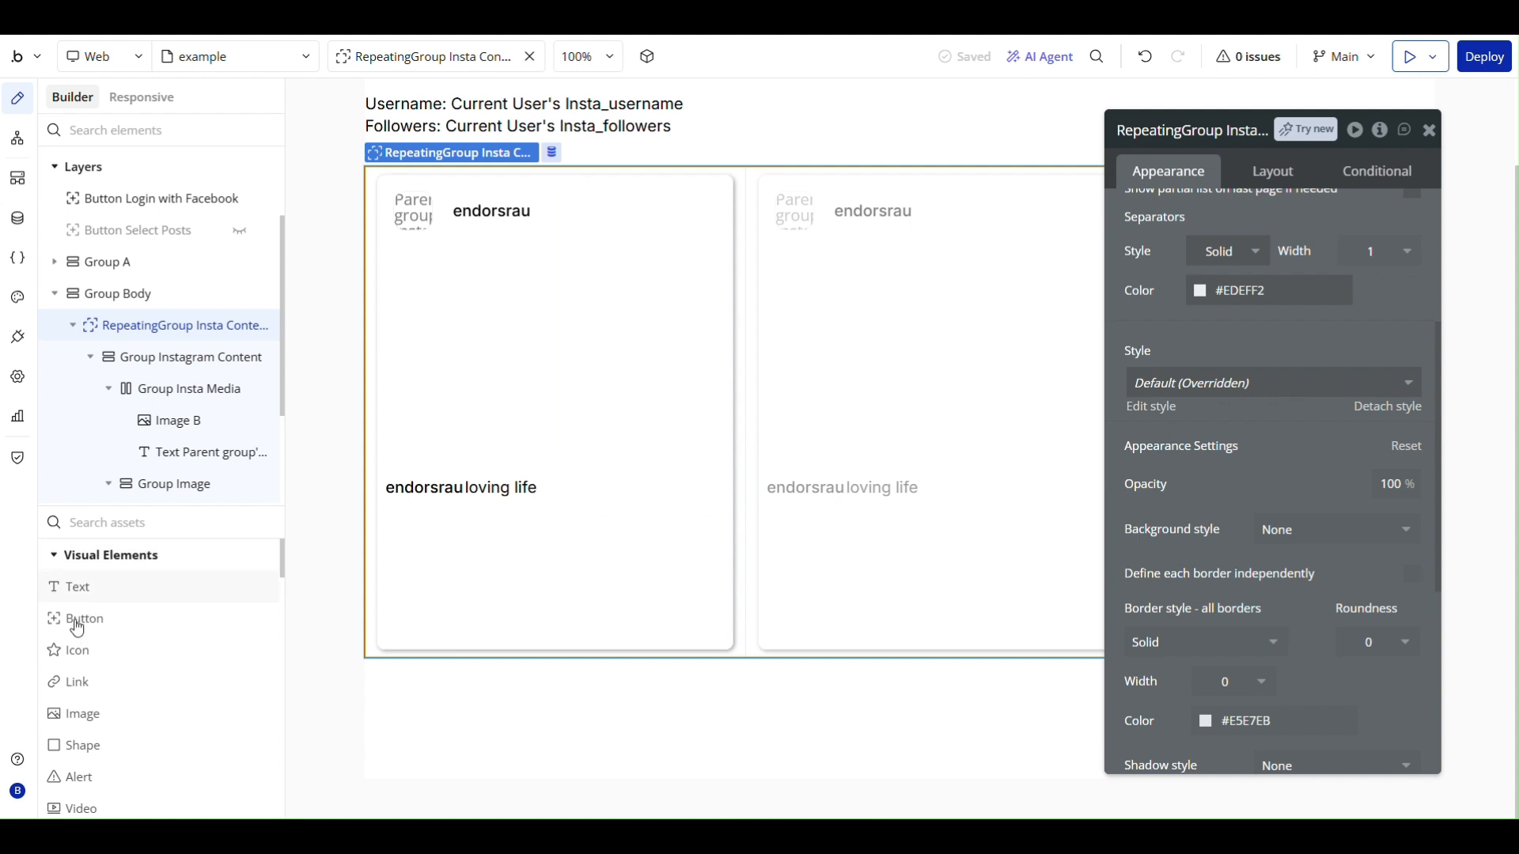
# - Add an icon below the caption in the Instagram content card and set it to the outlined Material Favorite_border icon
pyautogui.click(76, 652)
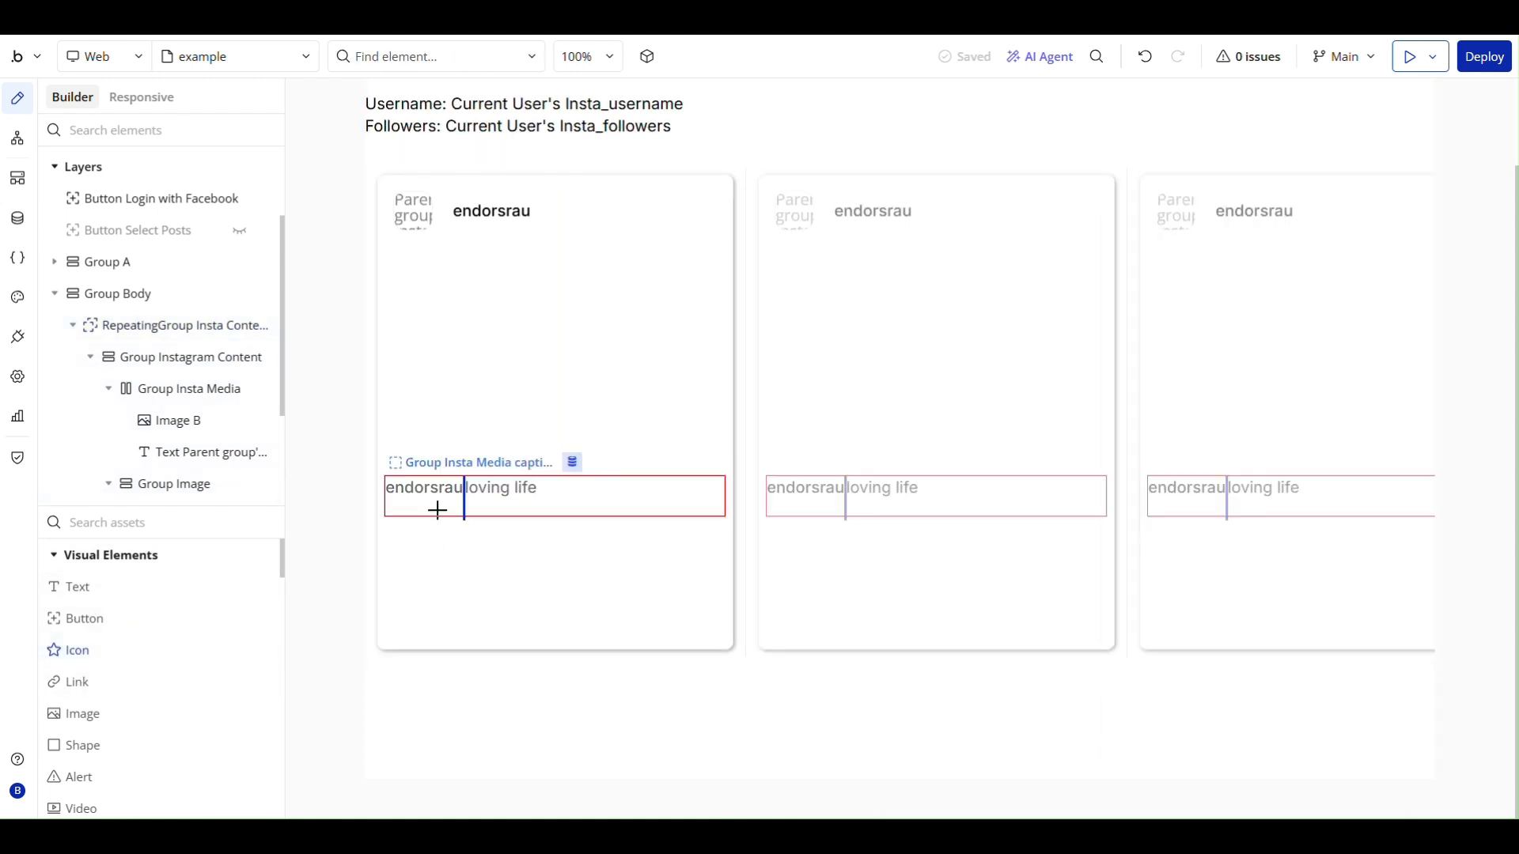
pyautogui.click(434, 529)
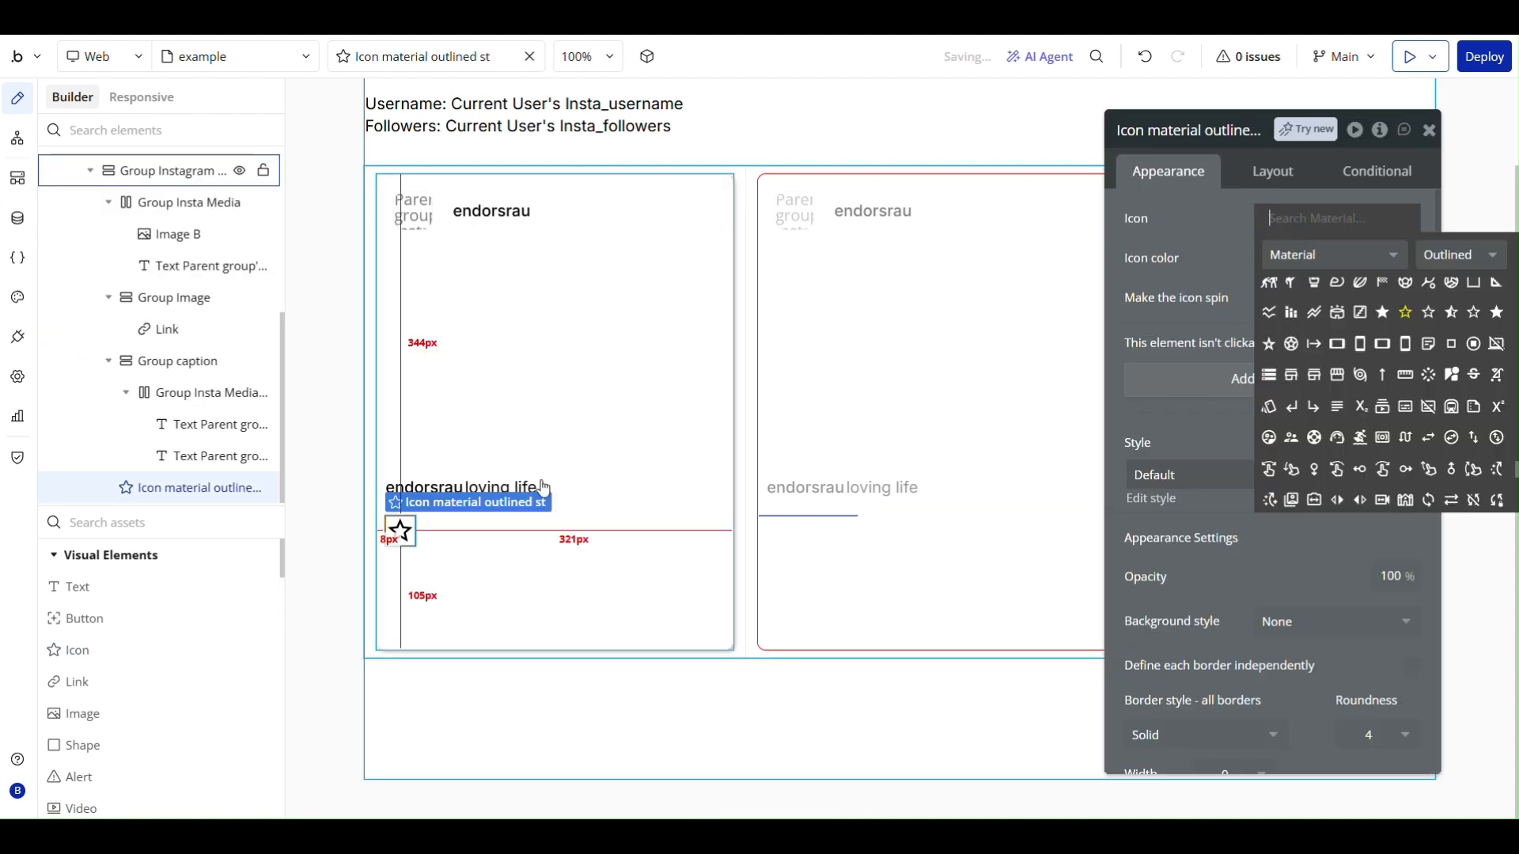
pyautogui.write('fa')
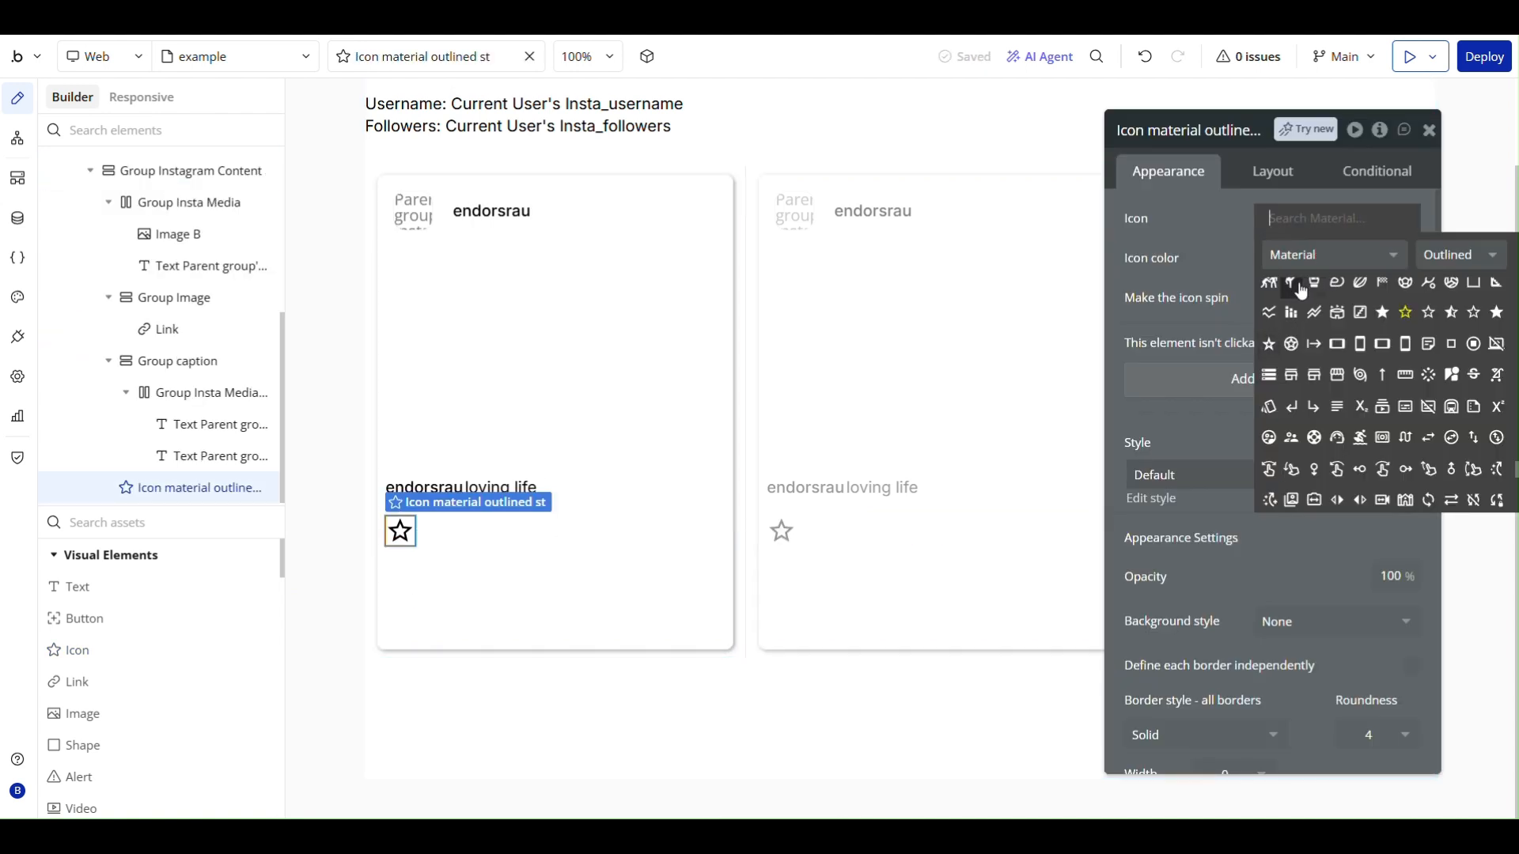
pyautogui.write('vou')
pyautogui.press('BackSpace')
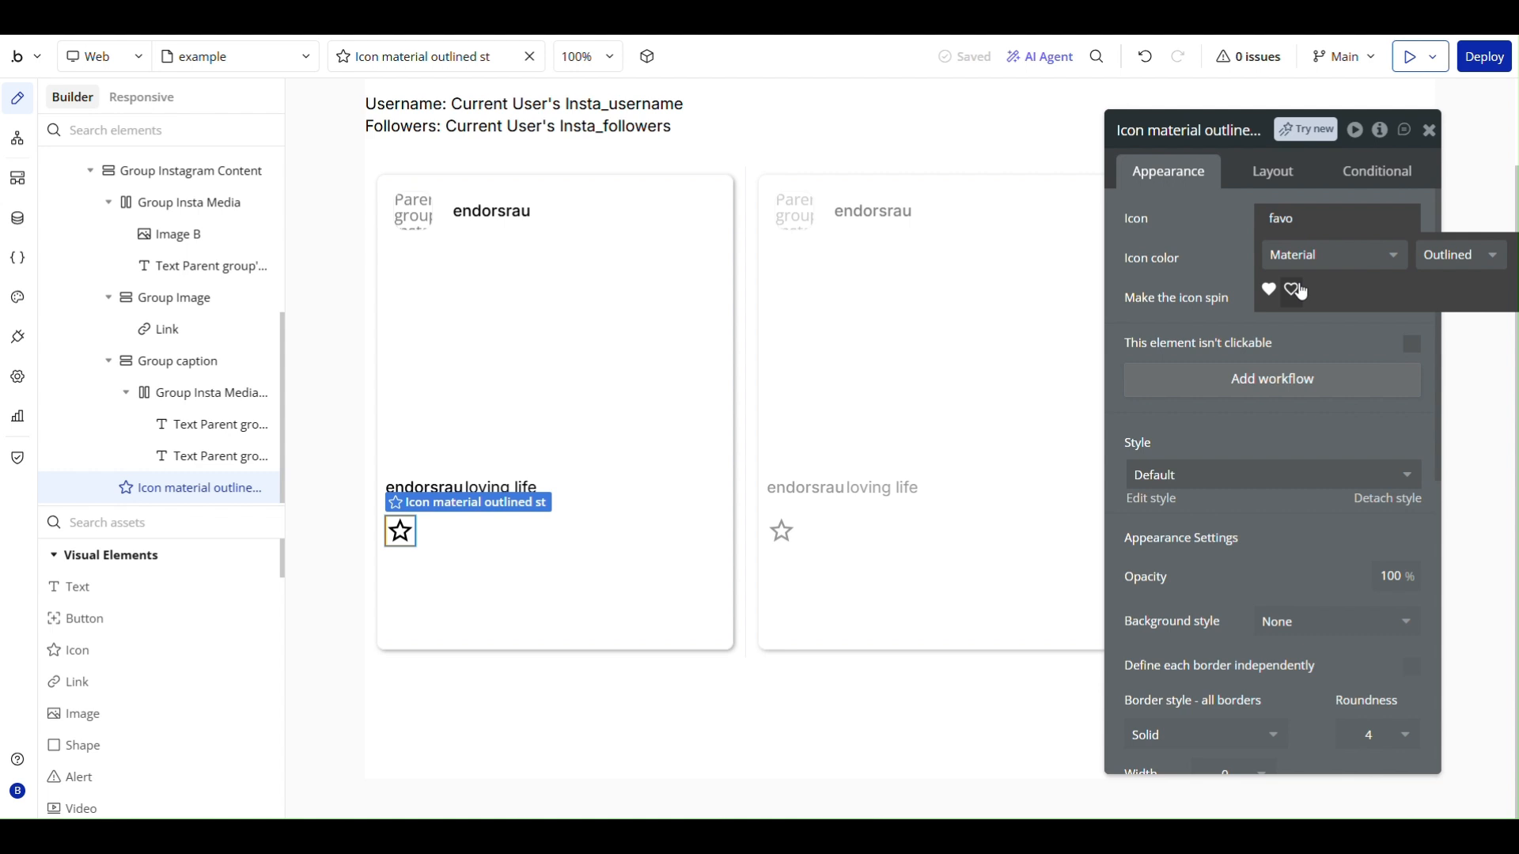
pyautogui.click(1285, 288)
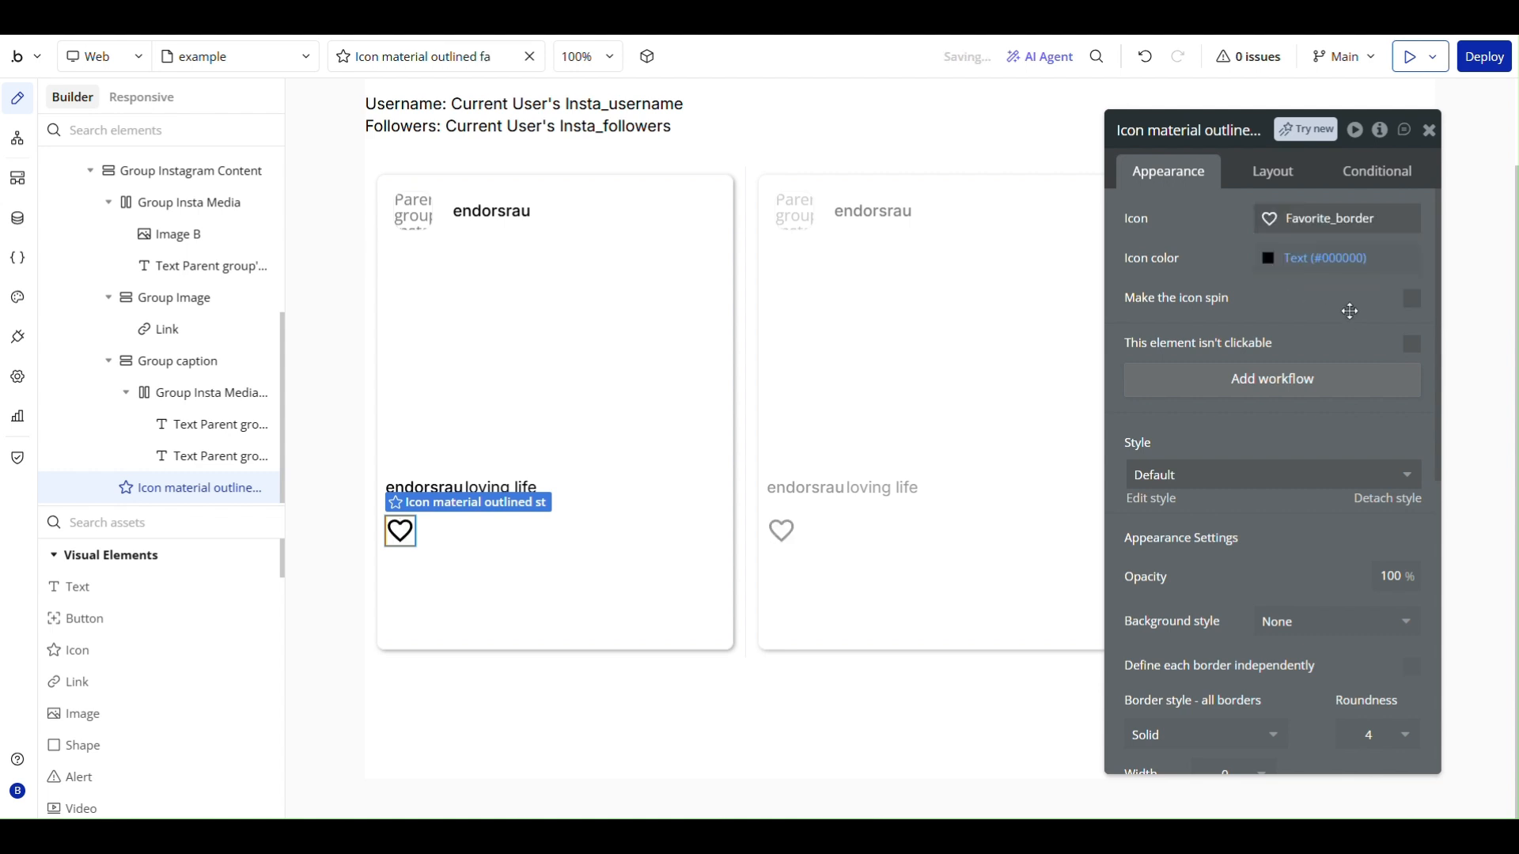
# - Set the heart icon's fixed width and height to 24 px each
pyautogui.click(1257, 172)
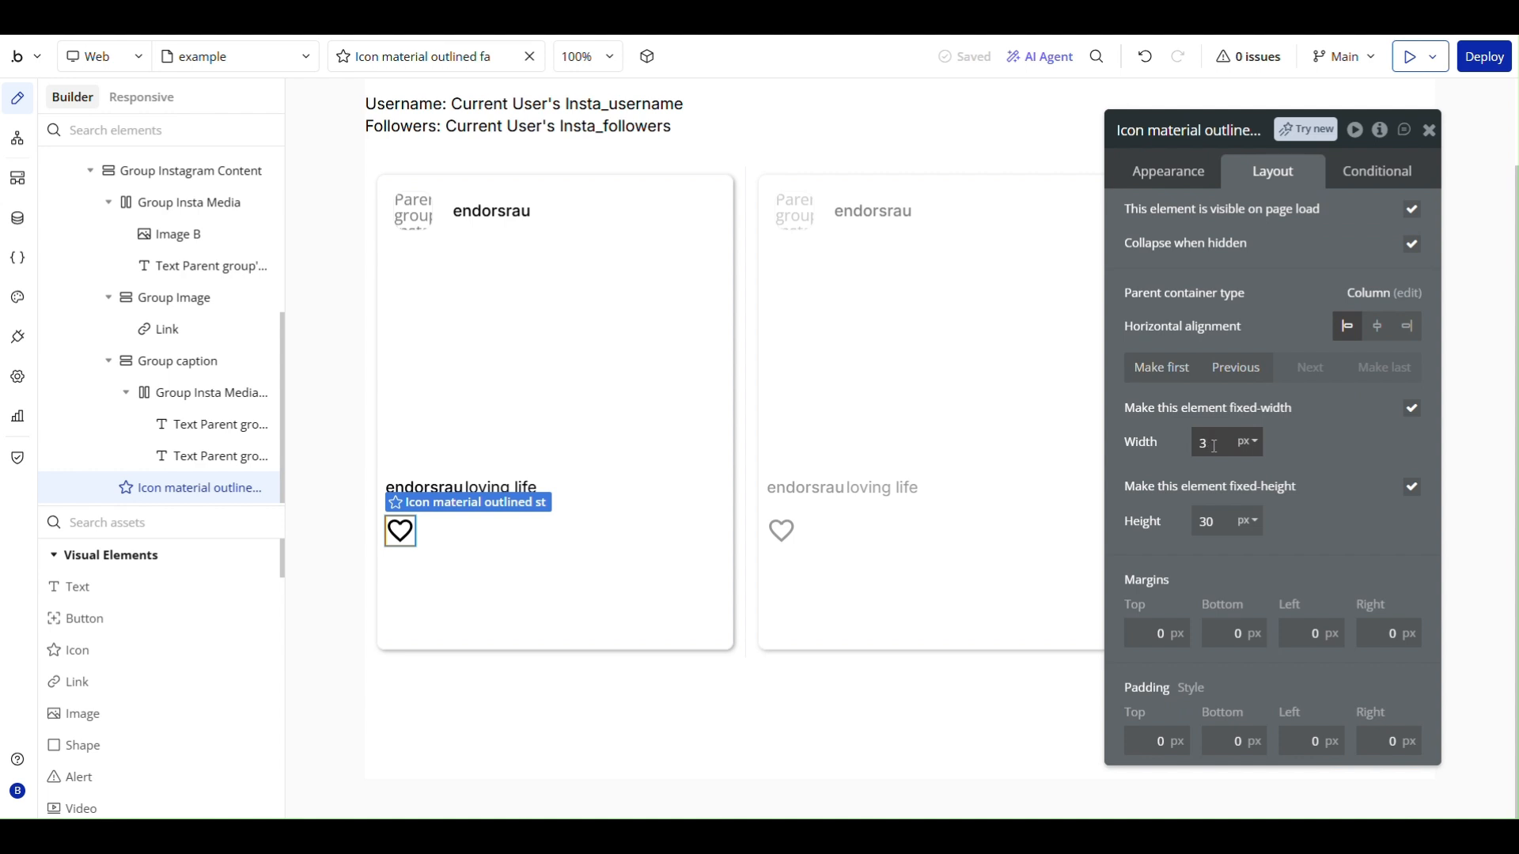
pyautogui.press('Tab')
pyautogui.write('2')
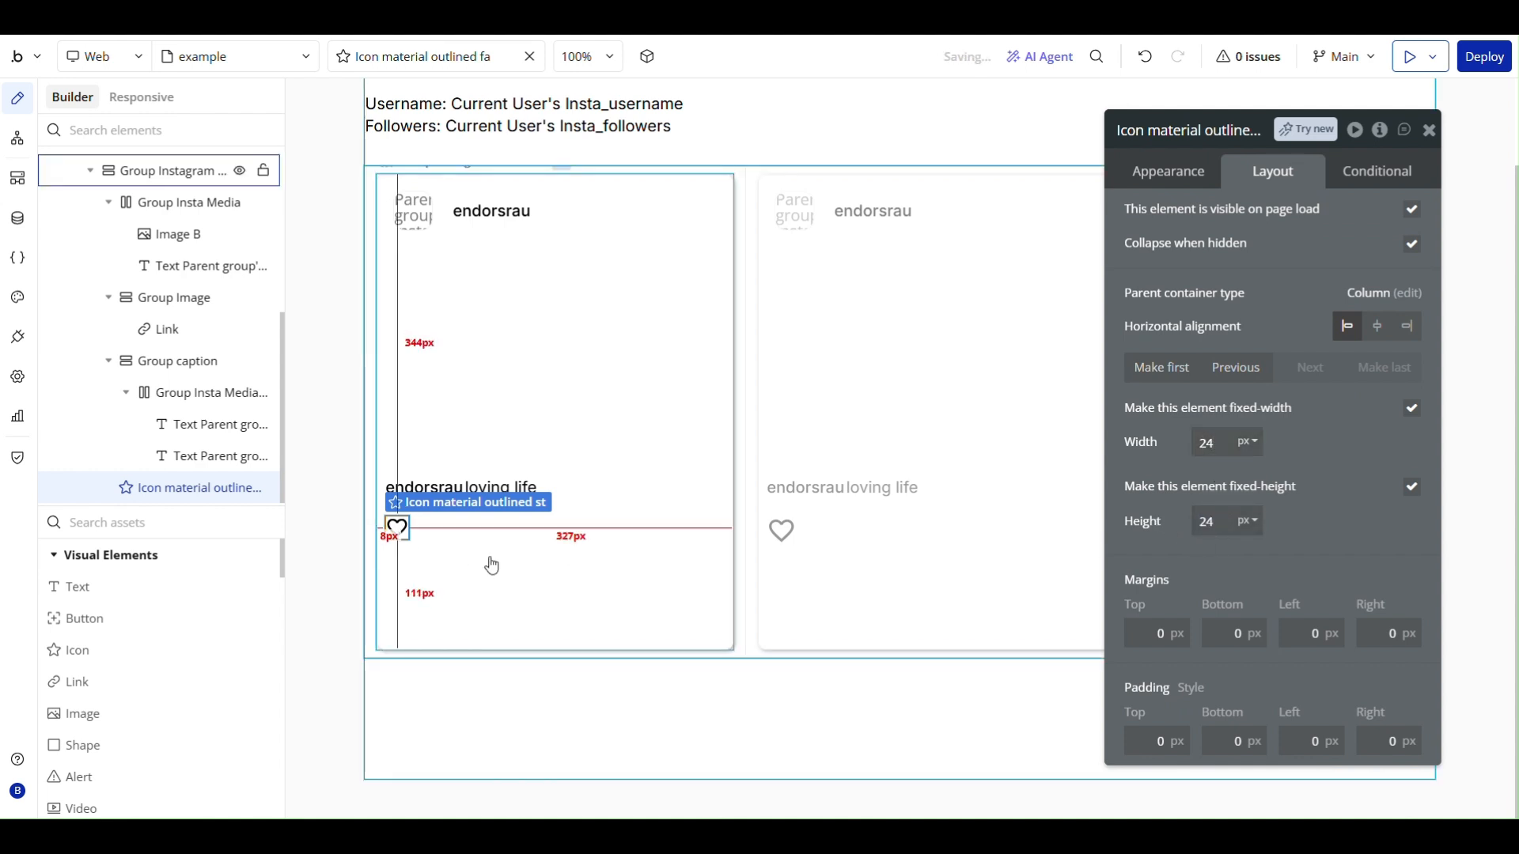
pyautogui.click(463, 558)
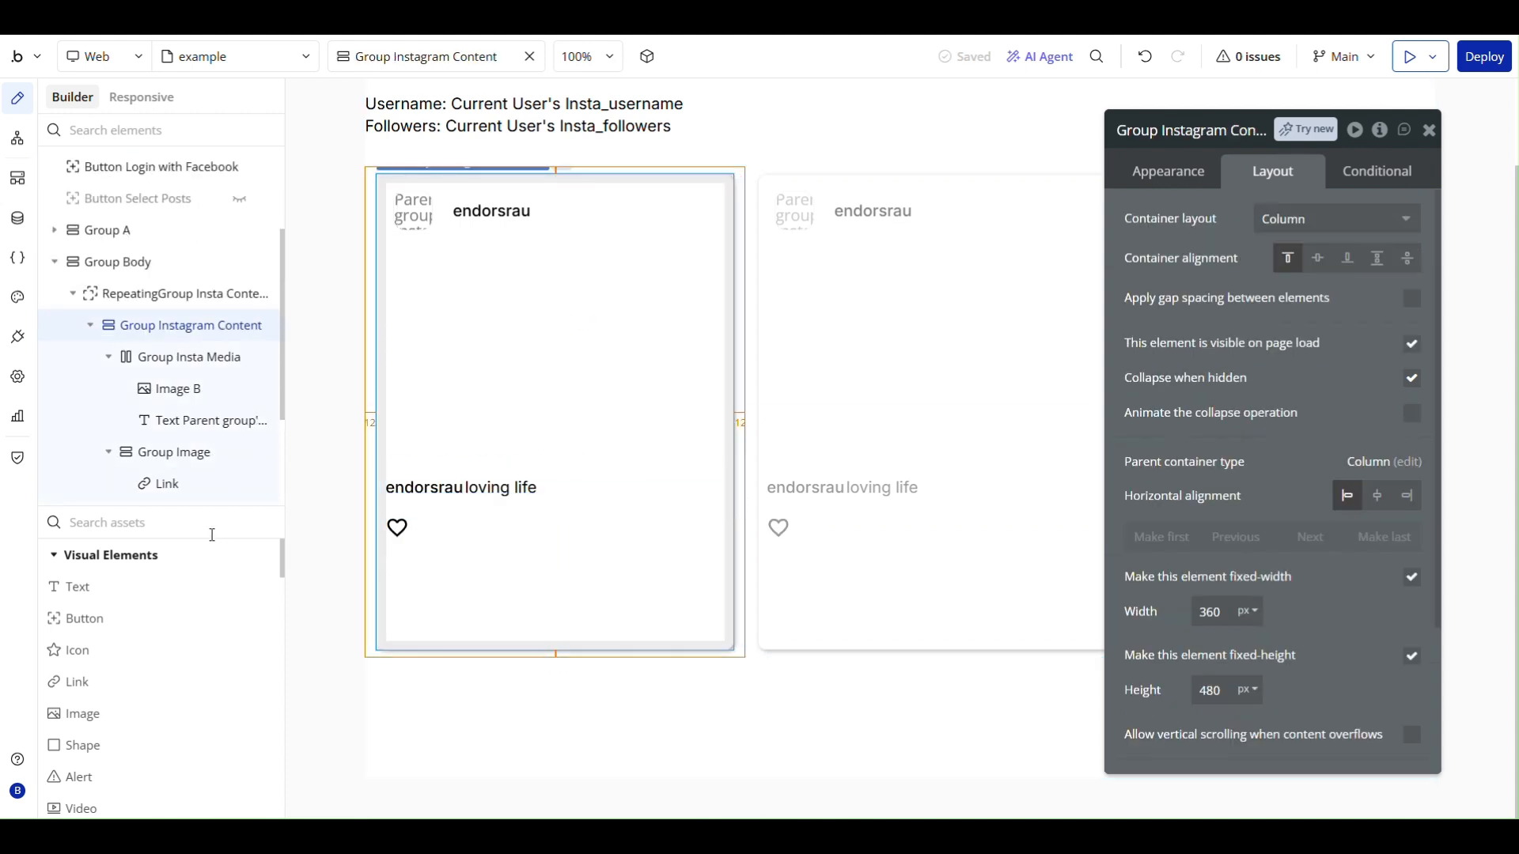
# - Add a text element below the heart icon showing Parent group's Insta Media's like_count
pyautogui.click(99, 599)
pyautogui.click(417, 542)
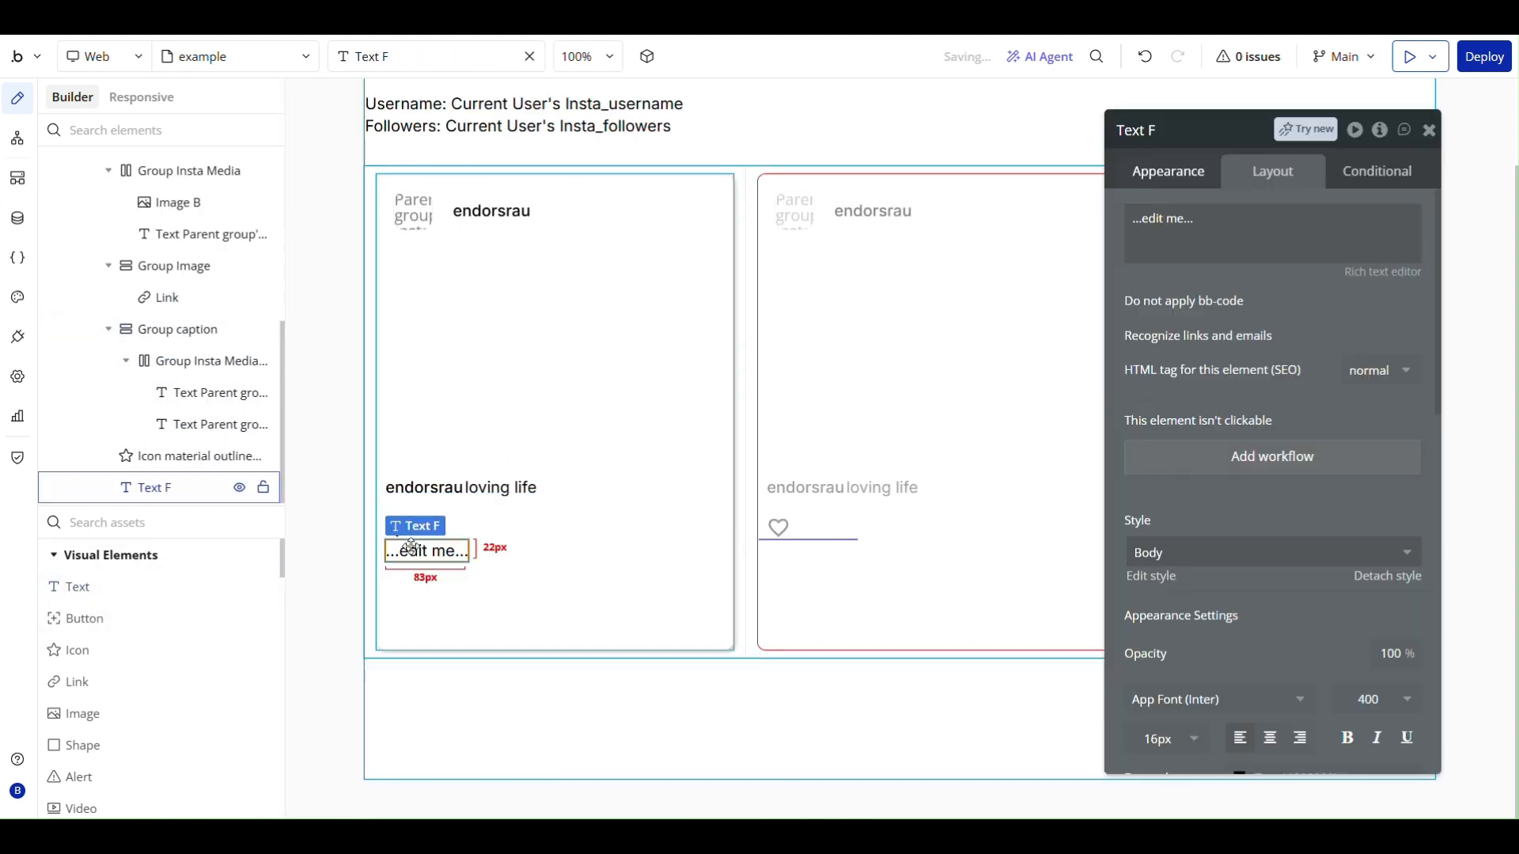
pyautogui.click(1044, 218)
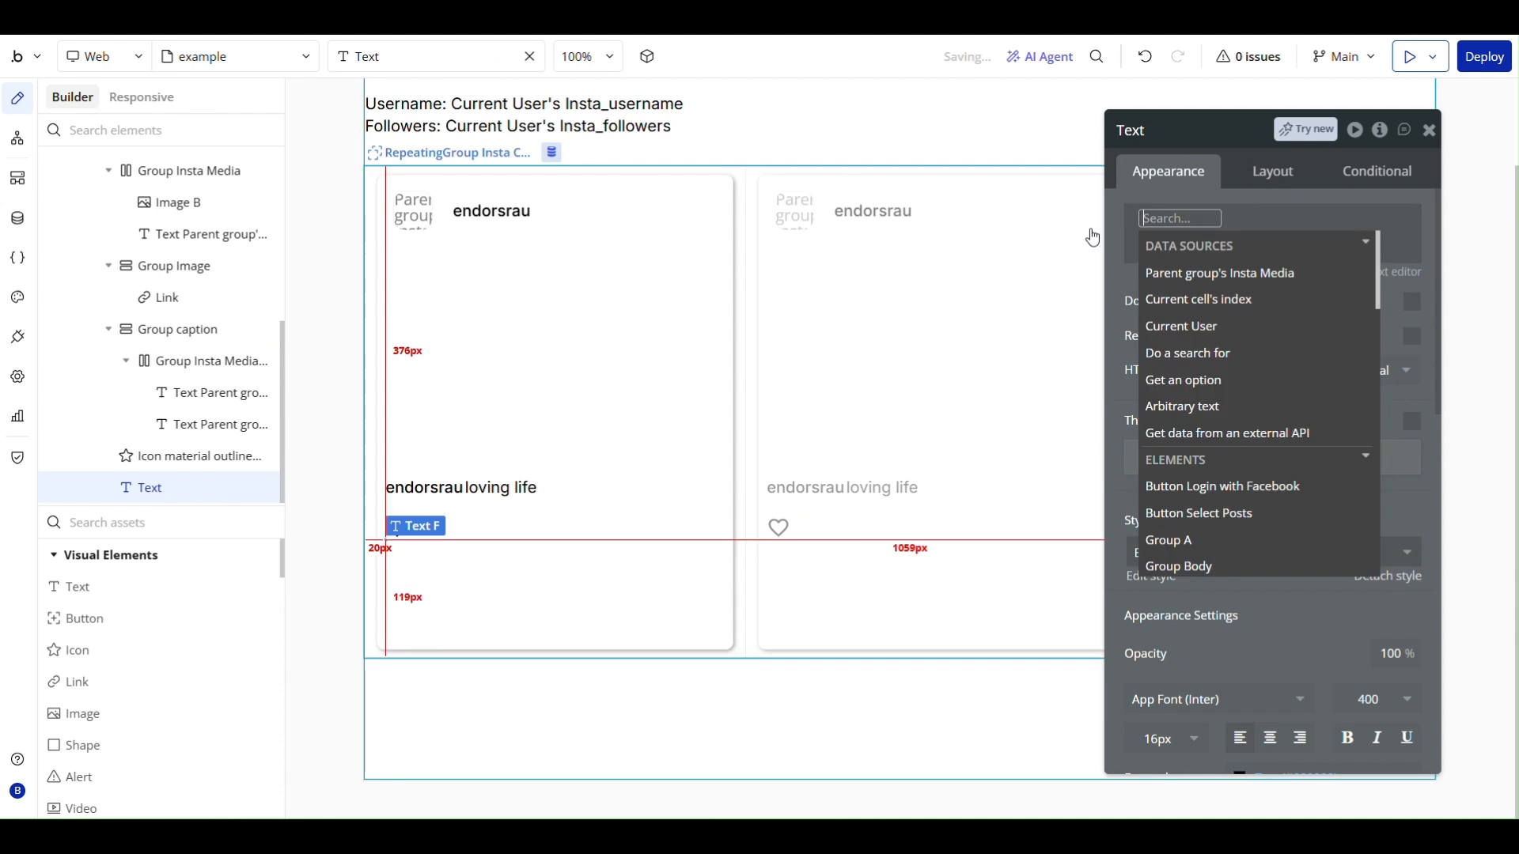
pyautogui.click(1214, 271)
pyautogui.click(1328, 379)
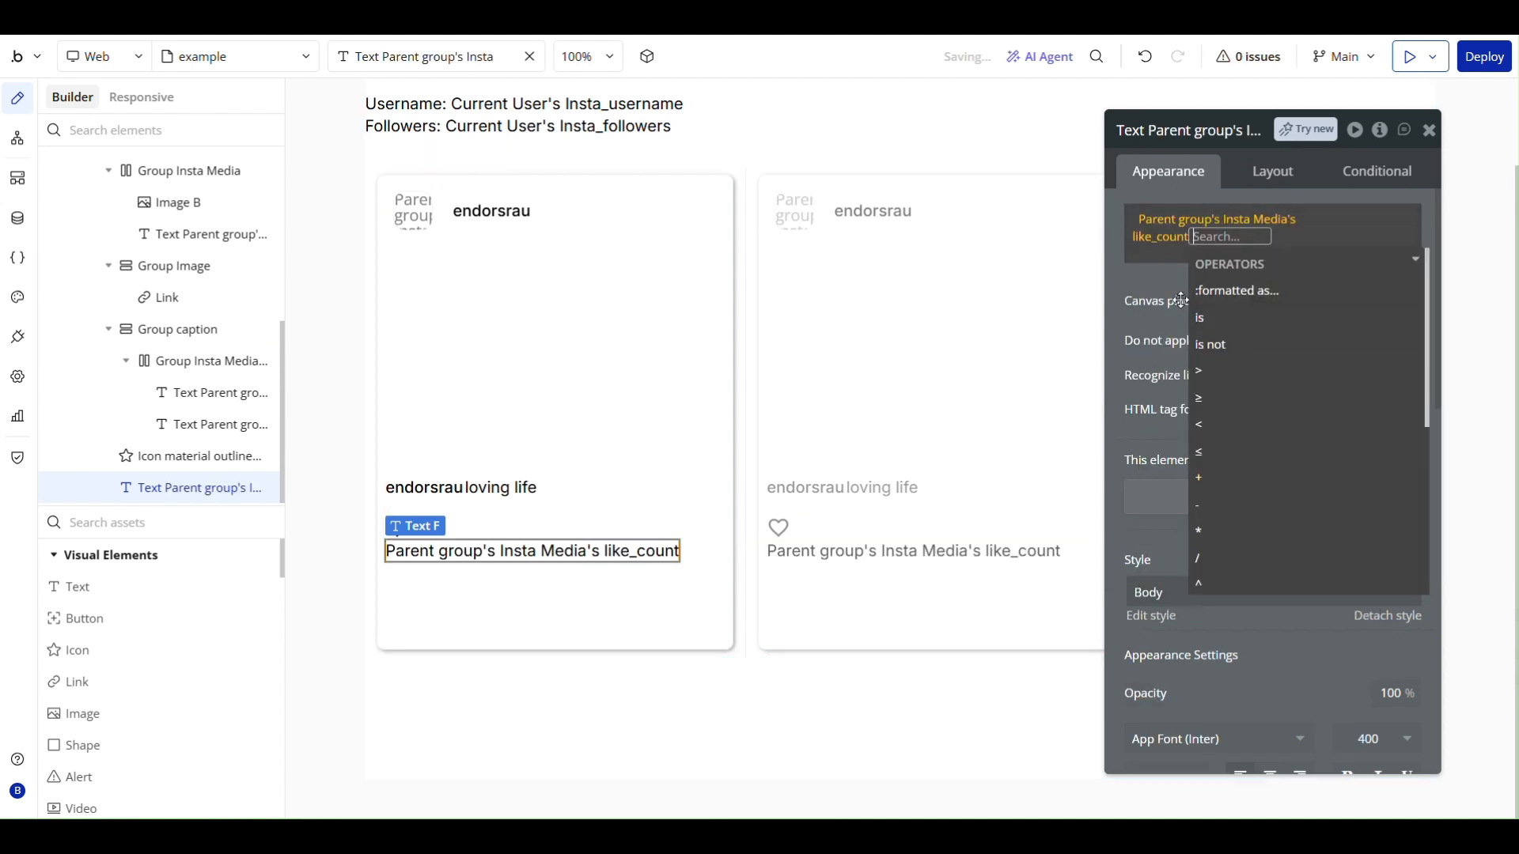
pyautogui.click(1122, 281)
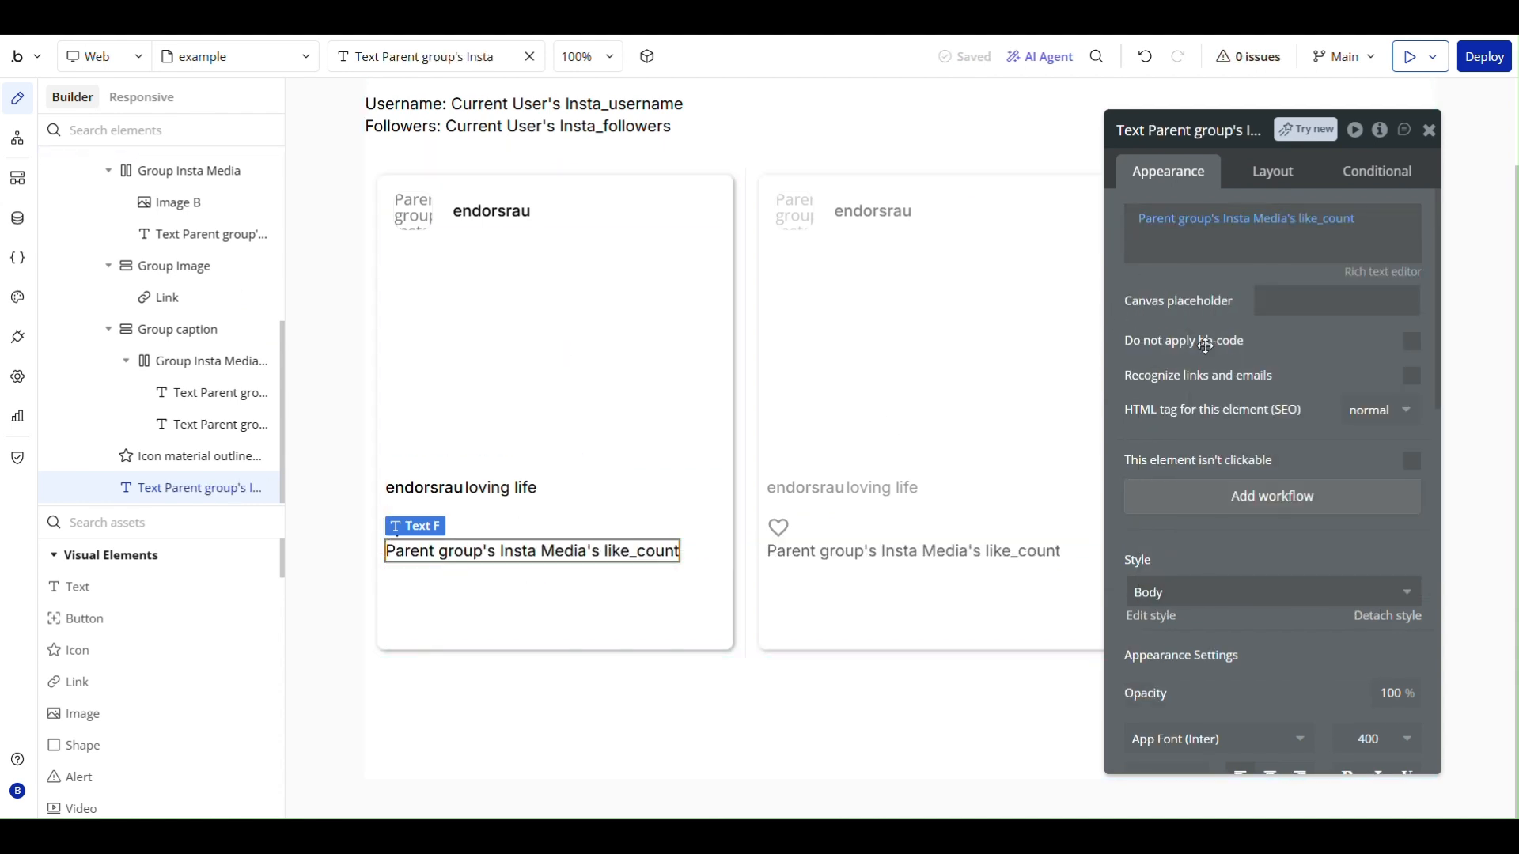
# - Give the like count text the canvas placeholder "12 likes" and a font size of 14 px
pyautogui.click(1282, 308)
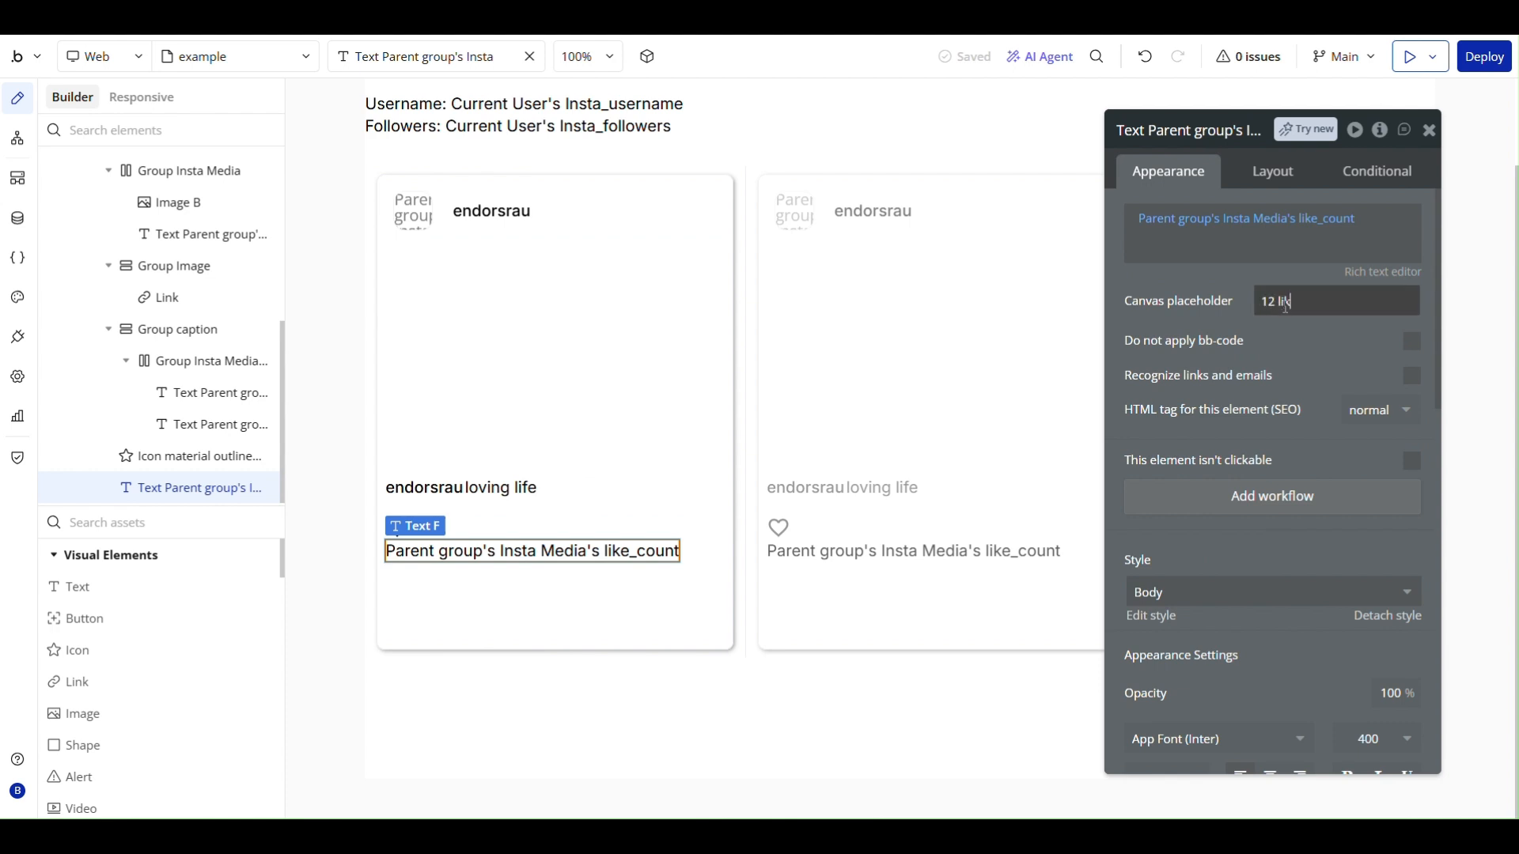
pyautogui.write('12 likes')
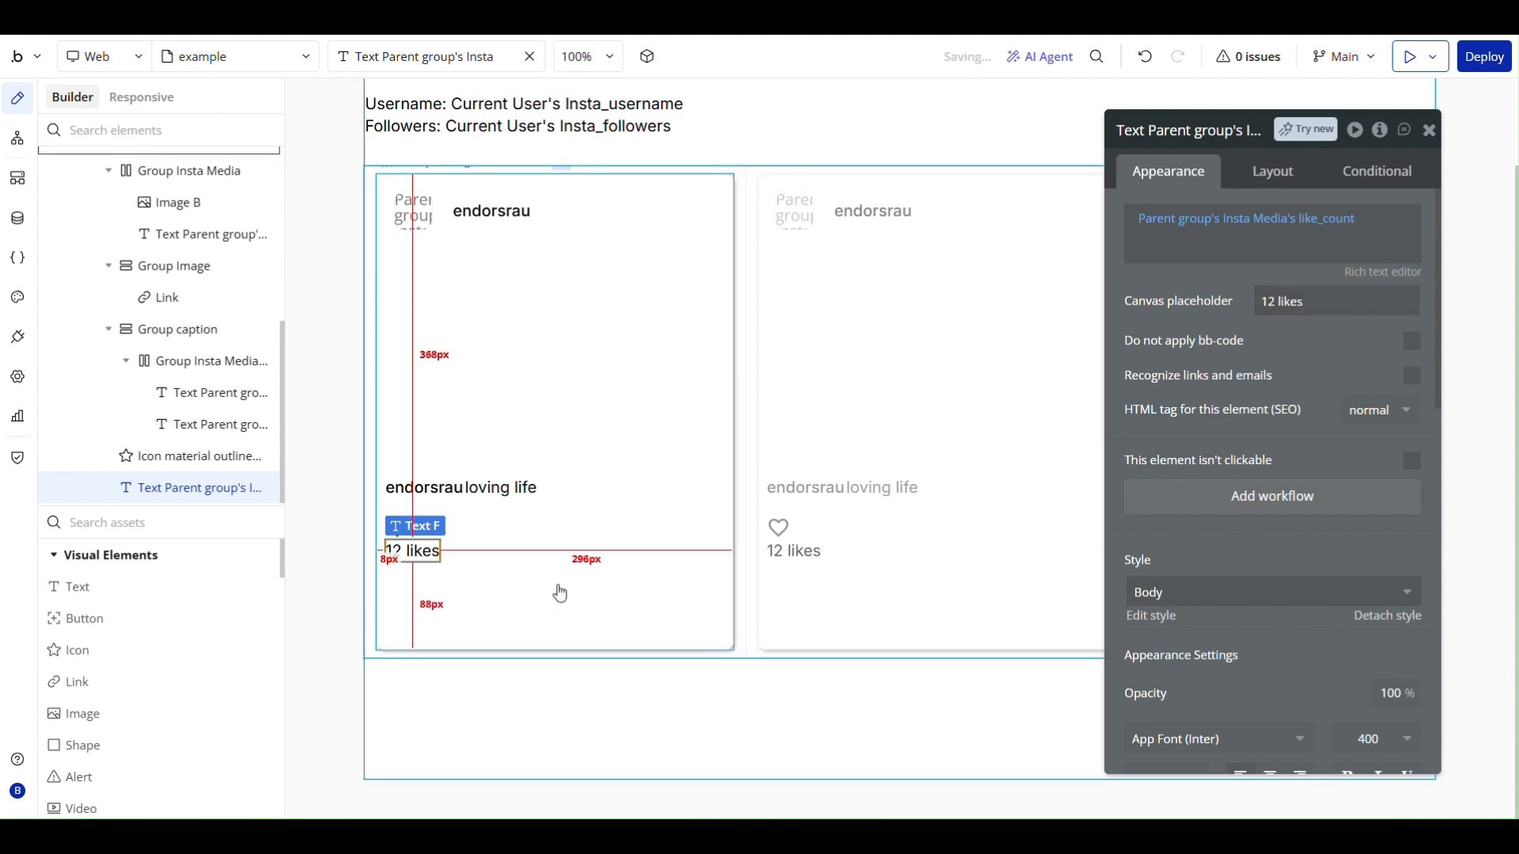
pyautogui.scroll(-5, 1190, 363)
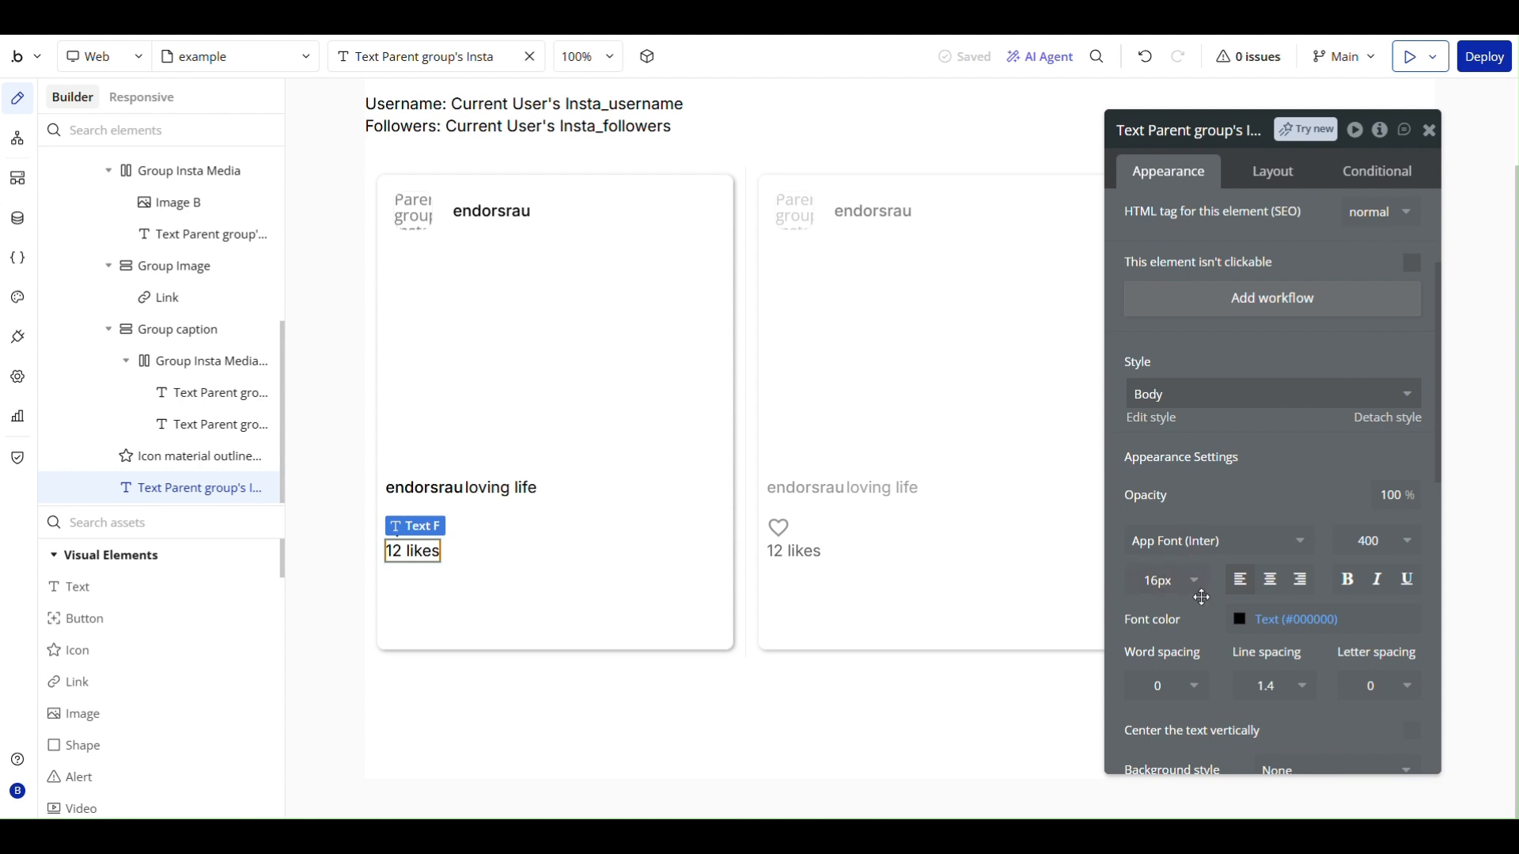
pyautogui.click(1167, 580)
pyautogui.scroll(-3, 1155, 723)
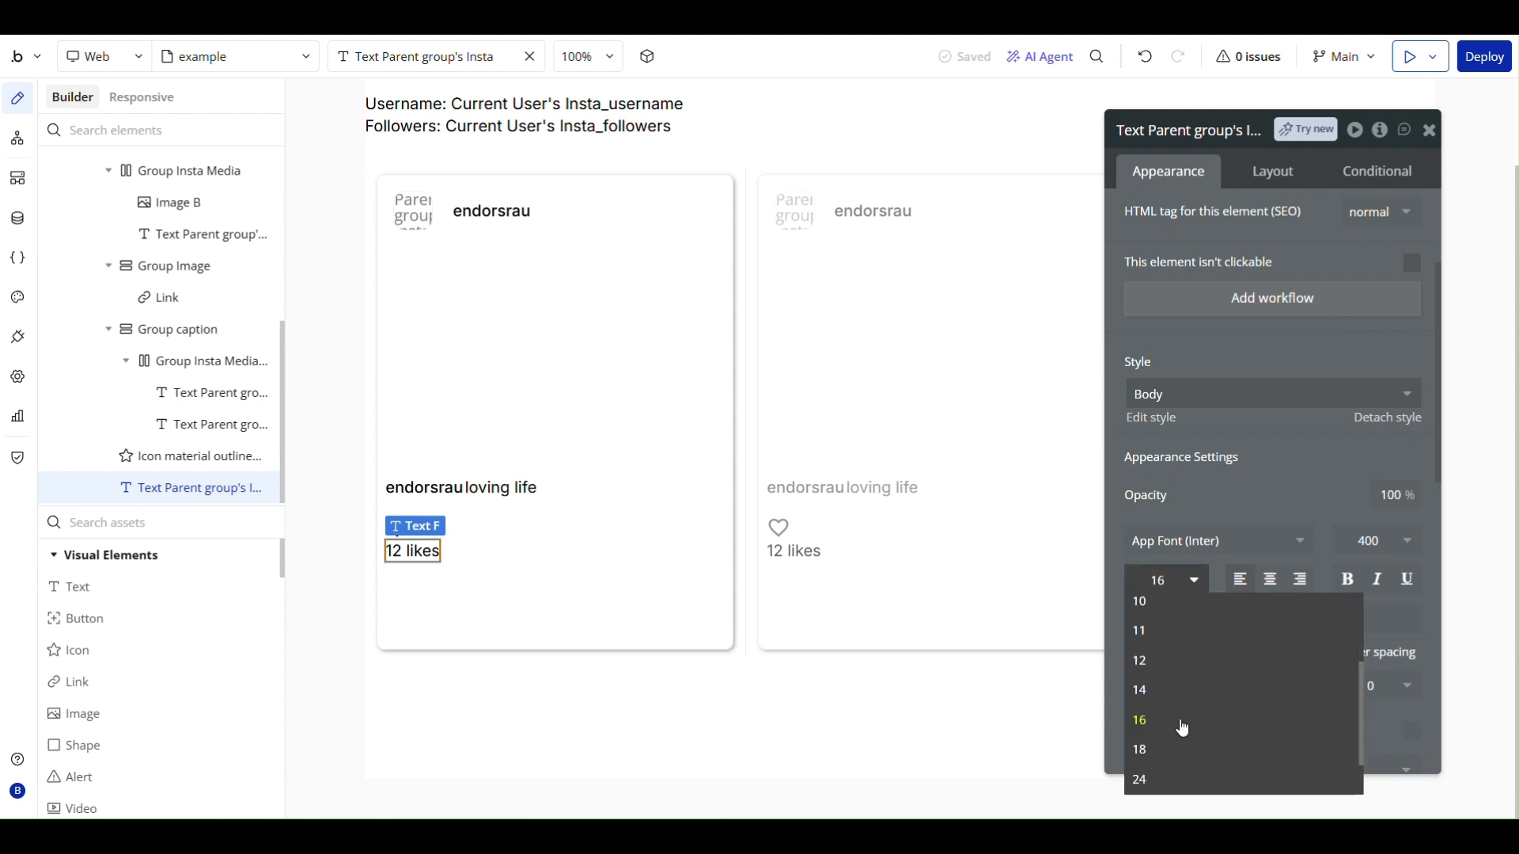
pyautogui.click(1175, 674)
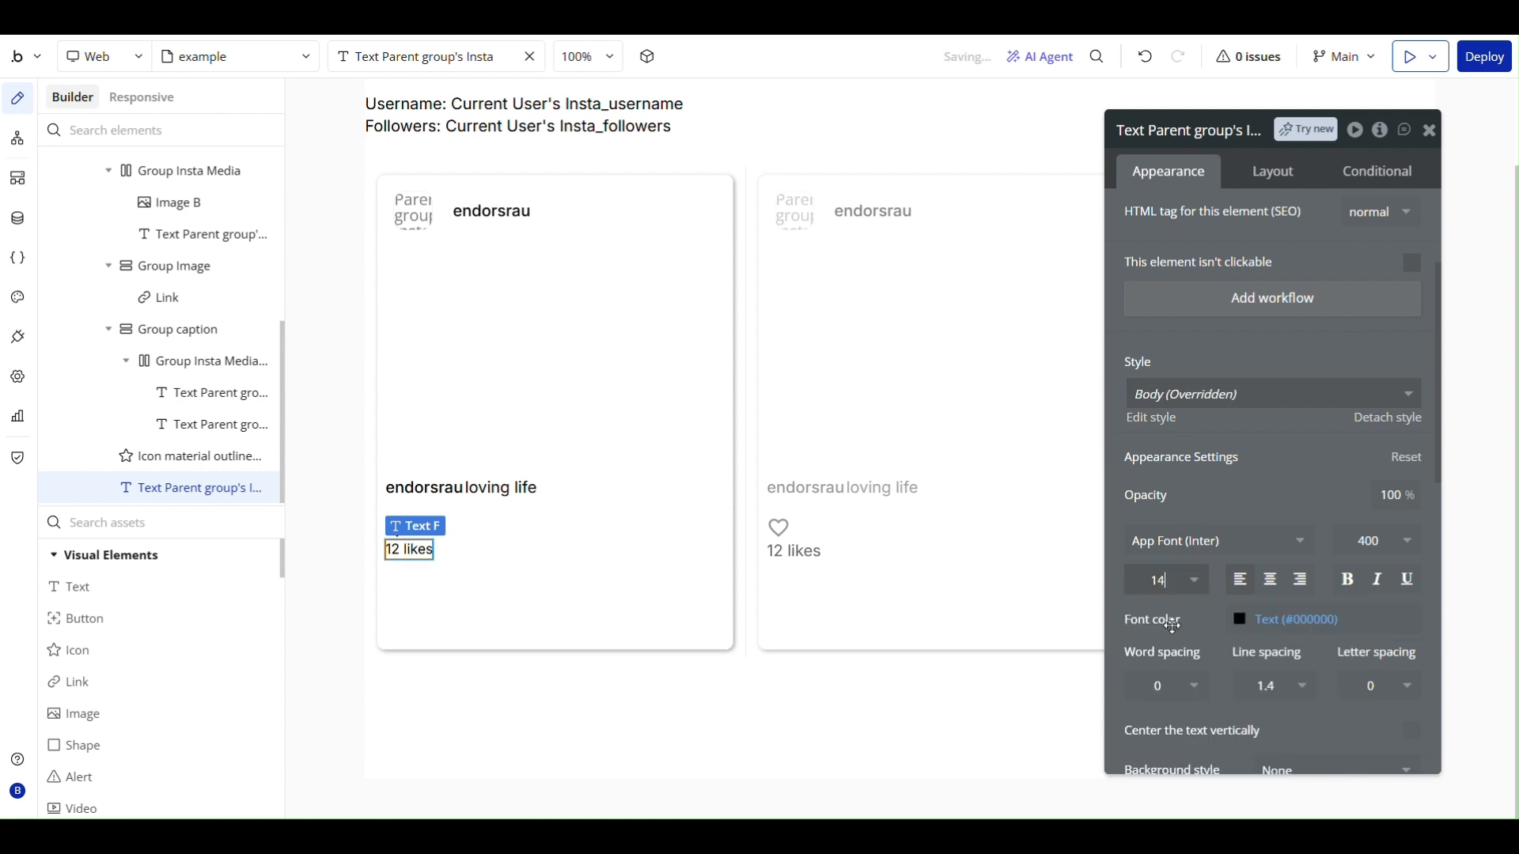
pyautogui.click(503, 583)
# - Group the heart icon and the like count text together in a row container
pyautogui.click(398, 528)
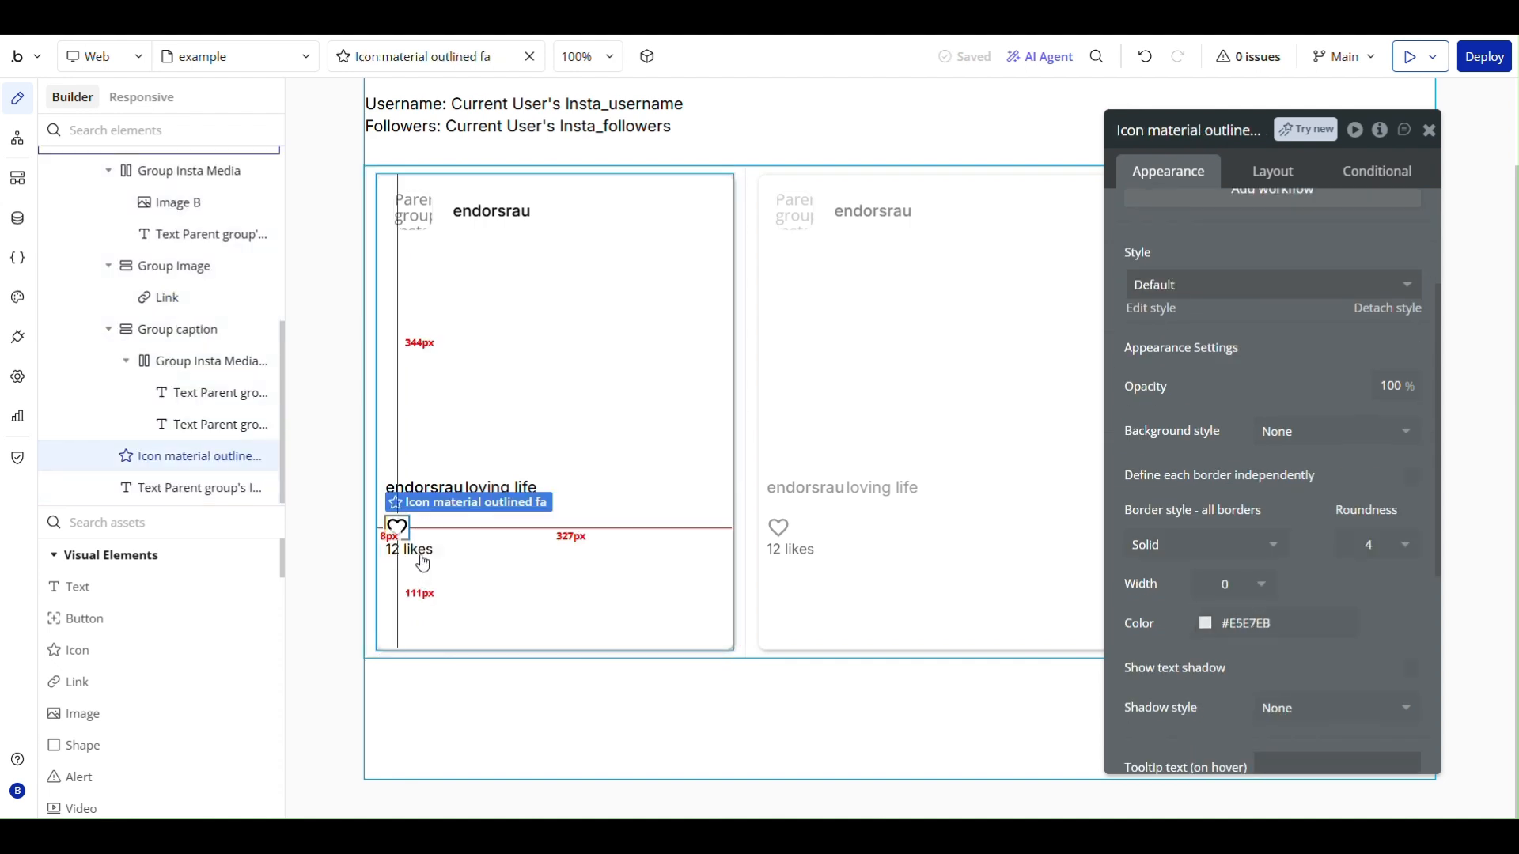
pyautogui.keyDown('shift'); pyautogui.click(417, 553); pyautogui.keyUp('shift')
pyautogui.rightClick(423, 558)
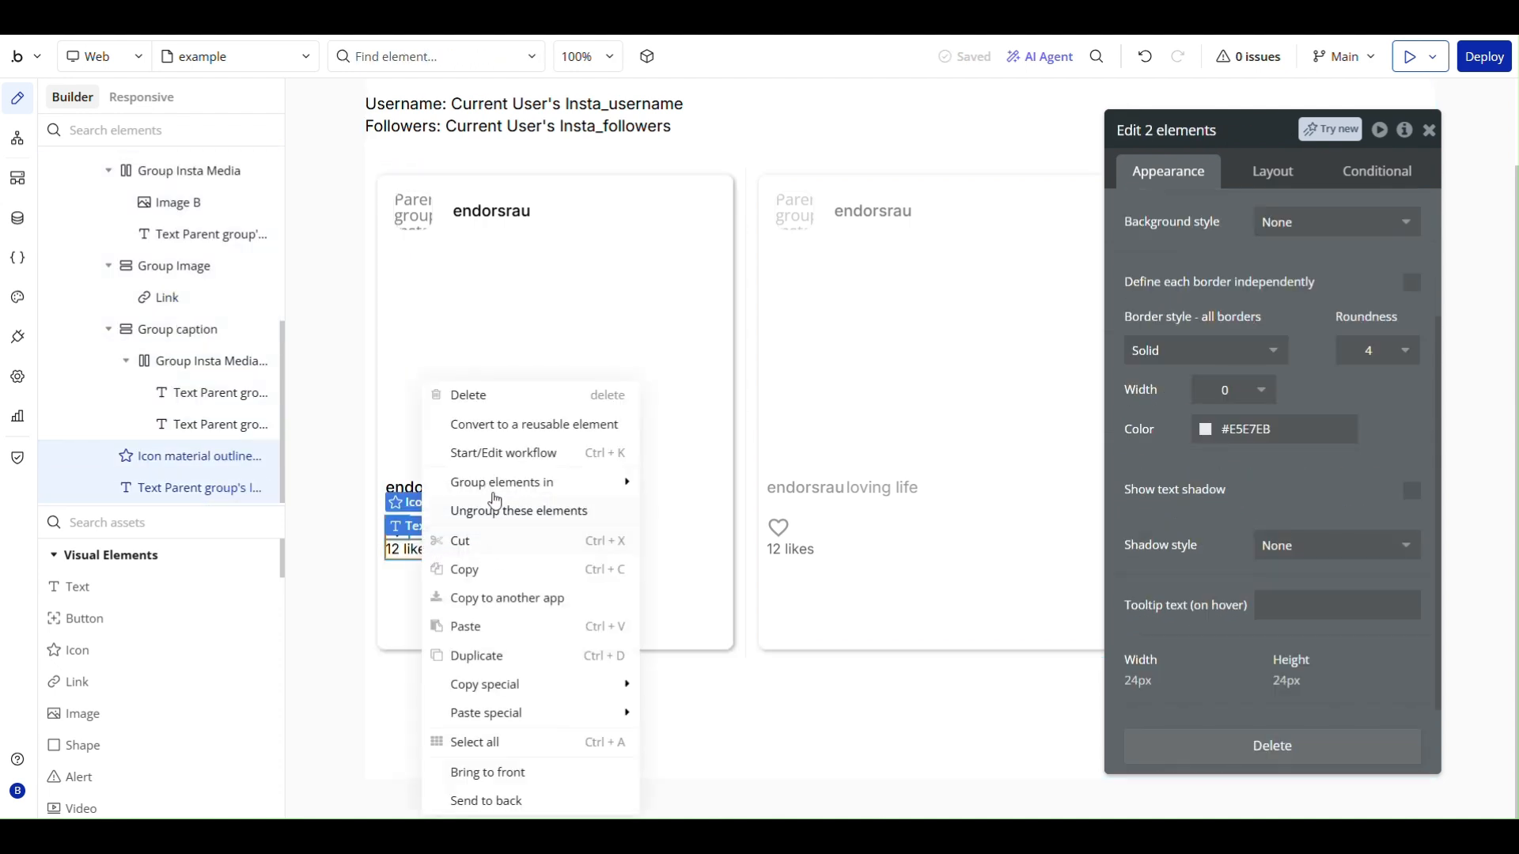
pyautogui.moveTo(490, 490)
pyautogui.click(706, 526)
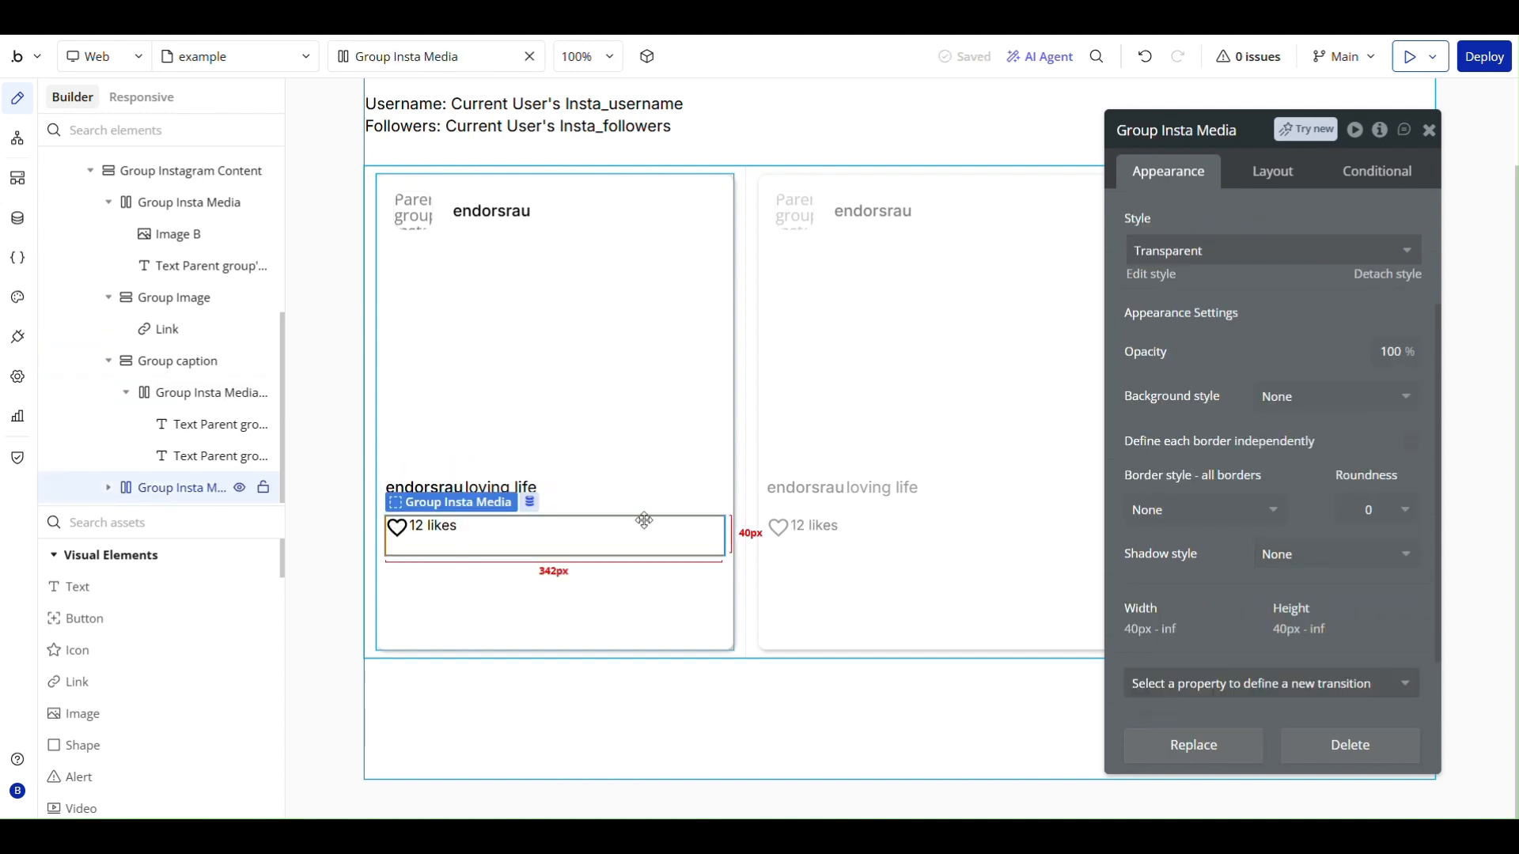
# - Apply gap spacing between the elements of the new likes row group with a column gap of 6 px
pyautogui.click(1277, 171)
pyautogui.scroll(3, 1307, 288)
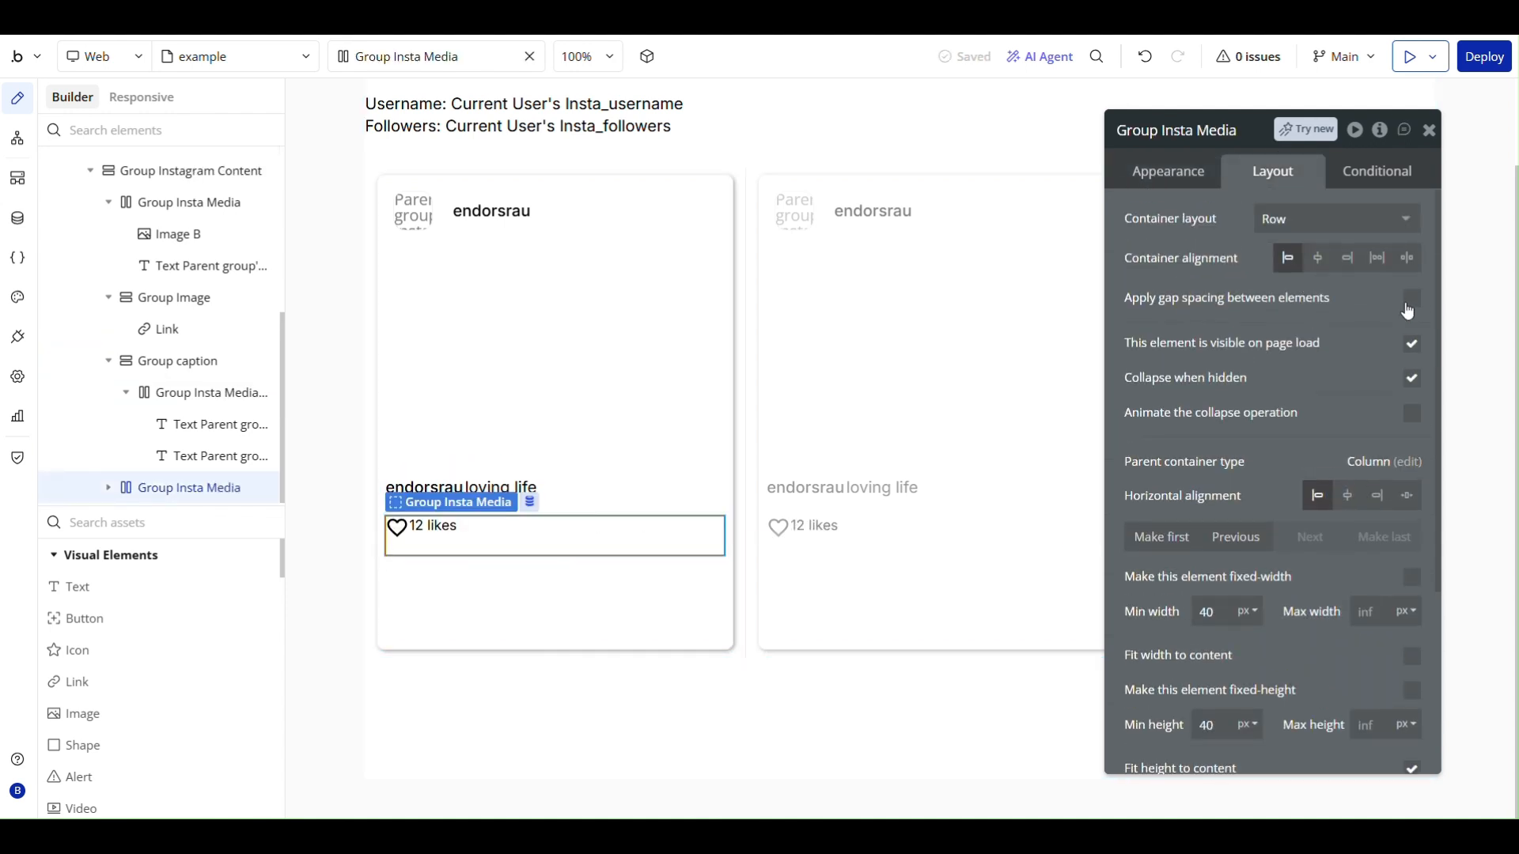
pyautogui.click(1411, 299)
pyautogui.click(1373, 374)
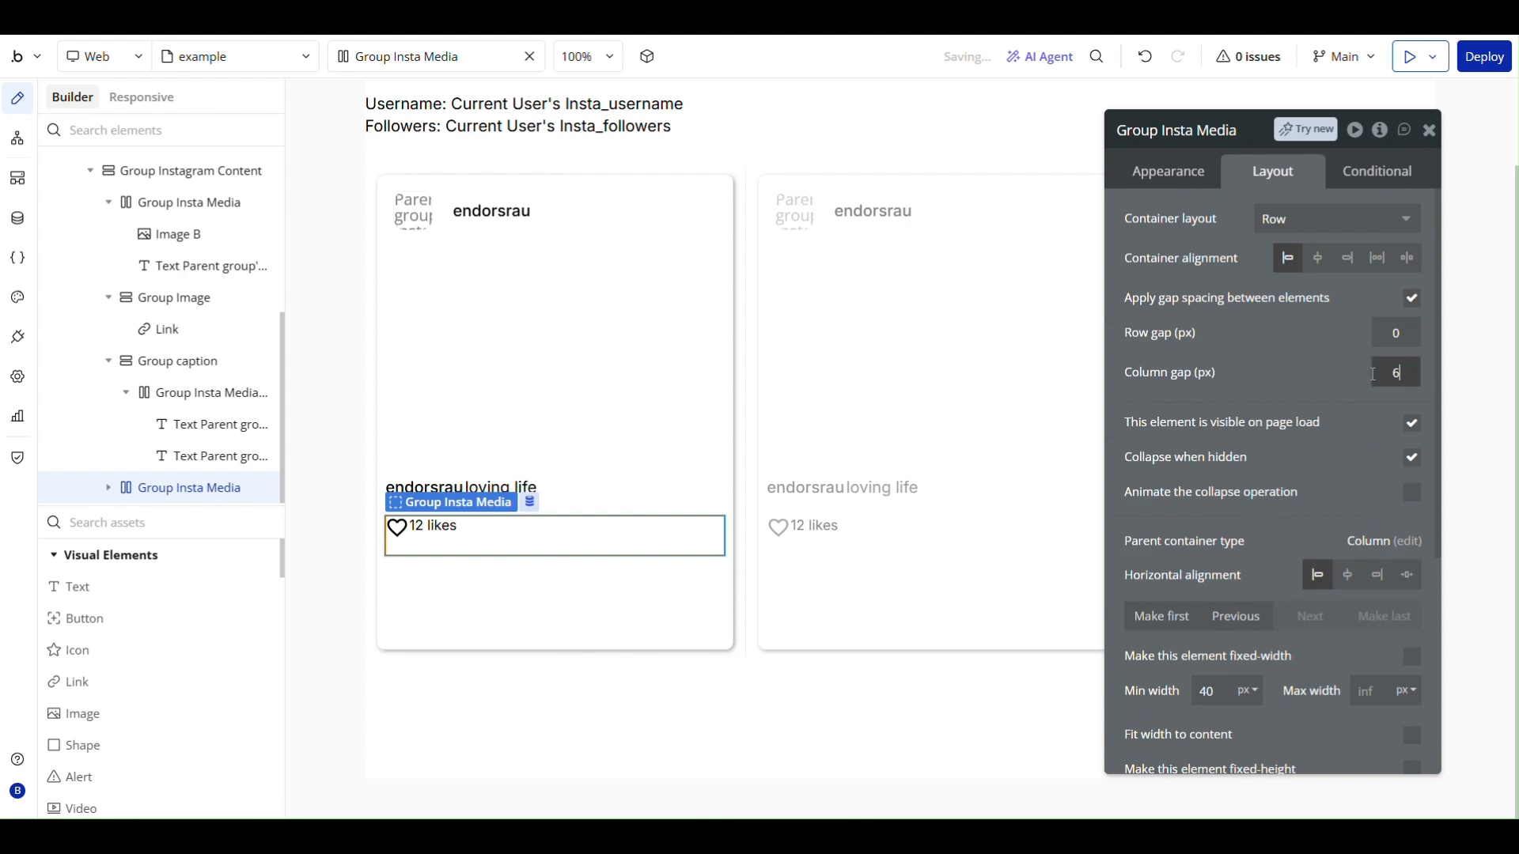
pyautogui.click(1345, 388)
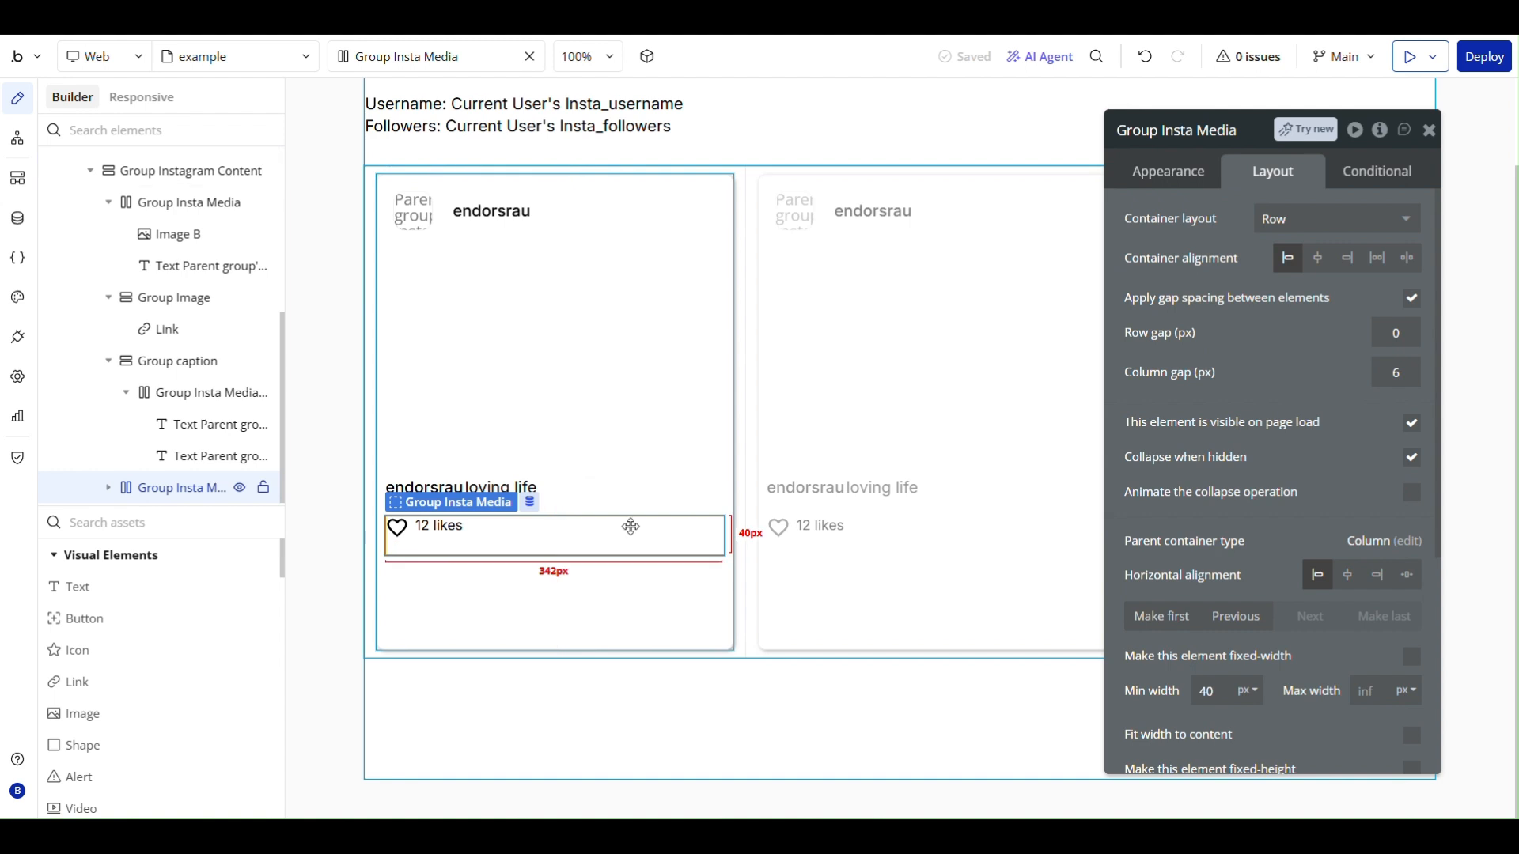
# - Move the likes row group ahead of Group caption and set its minimum height to 0 px
pyautogui.click(1230, 616)
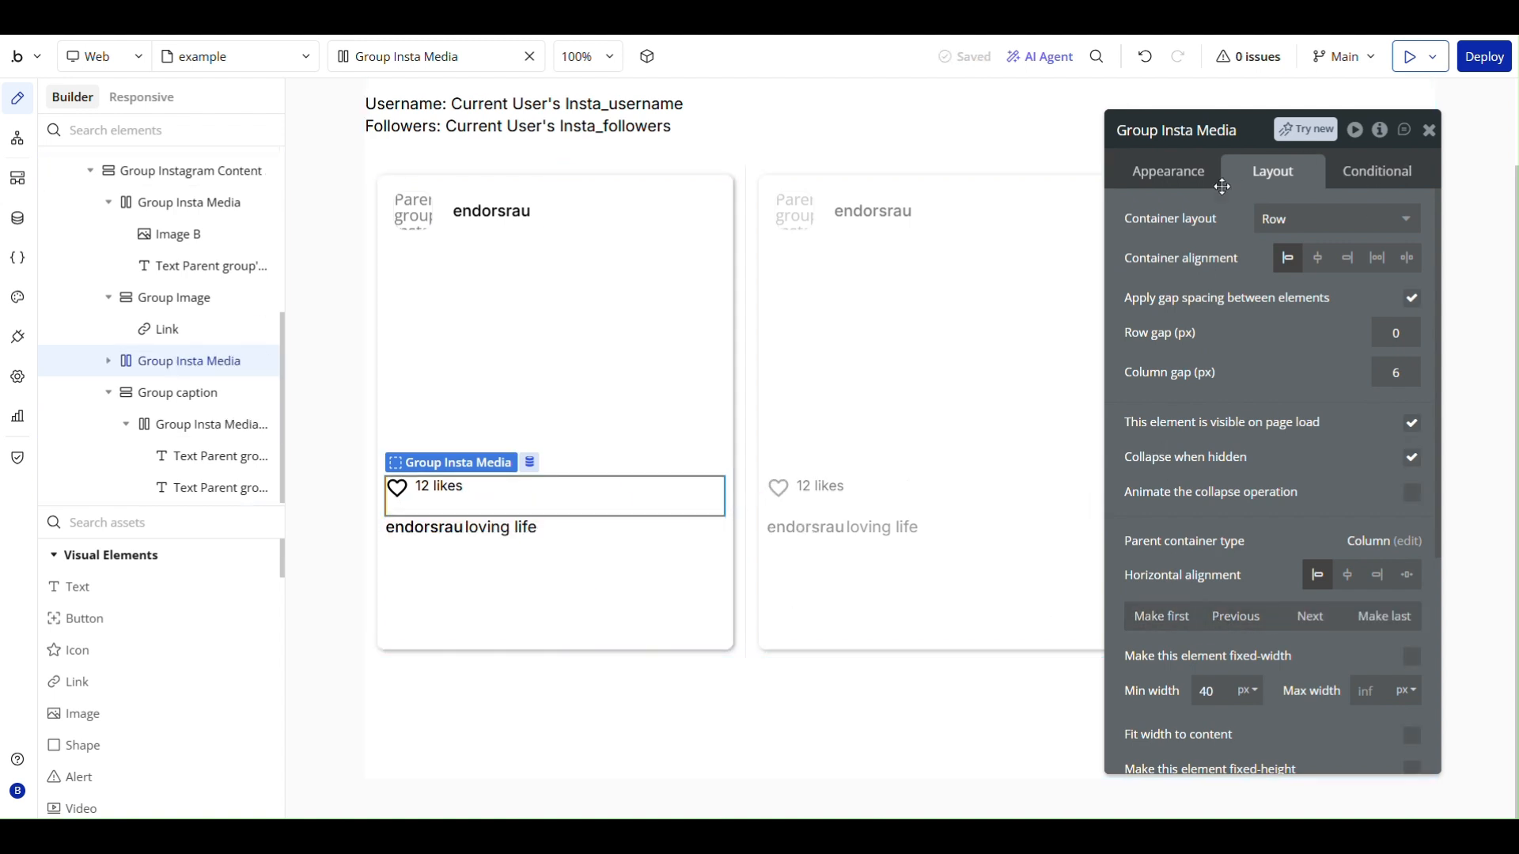
pyautogui.scroll(-4, 1162, 644)
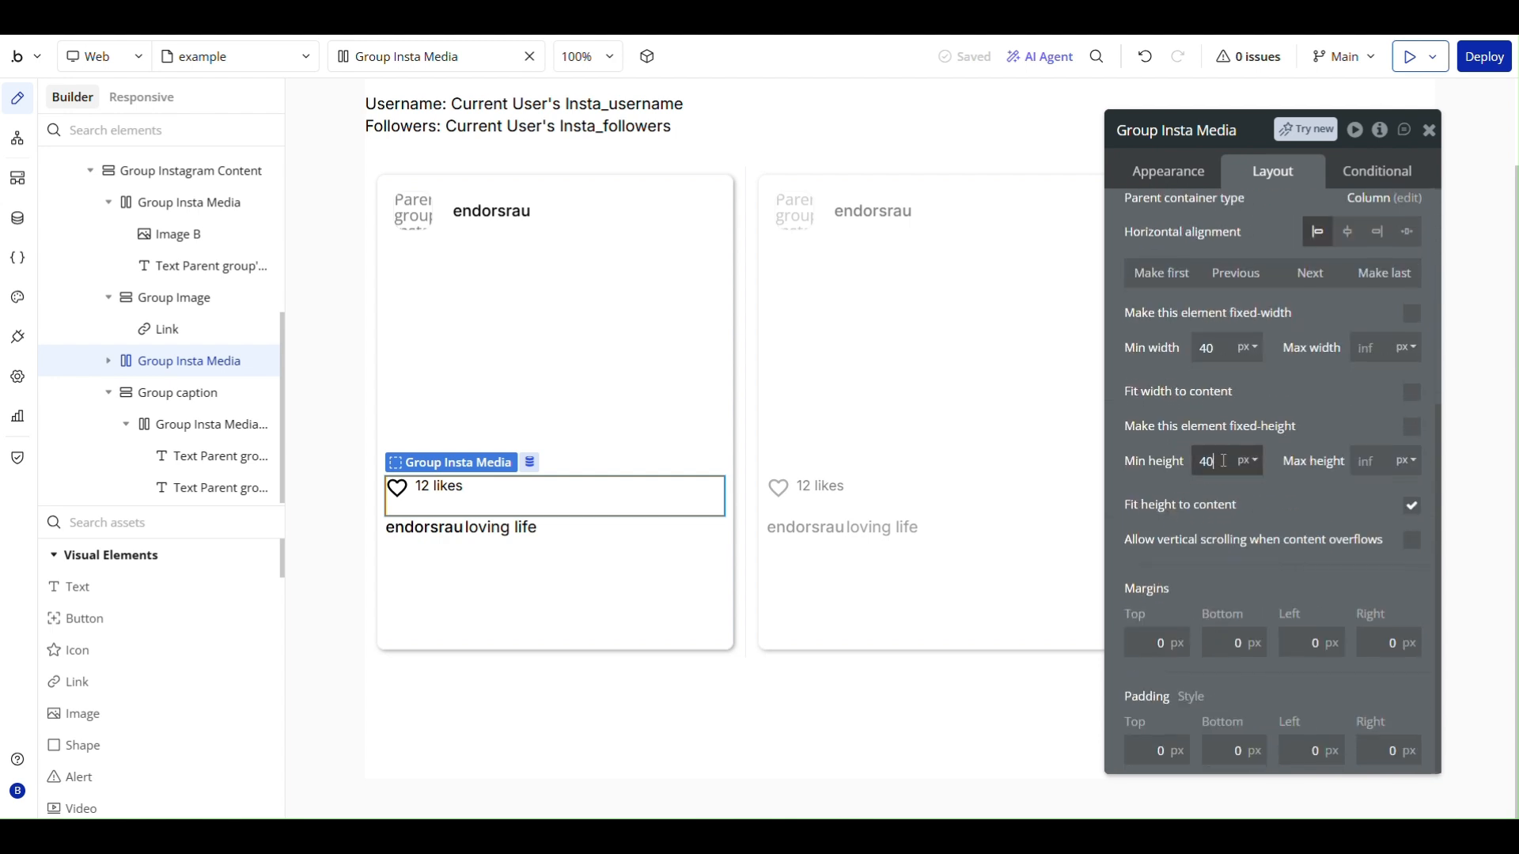
pyautogui.moveTo(1222, 461); pyautogui.dragTo(1172, 455)
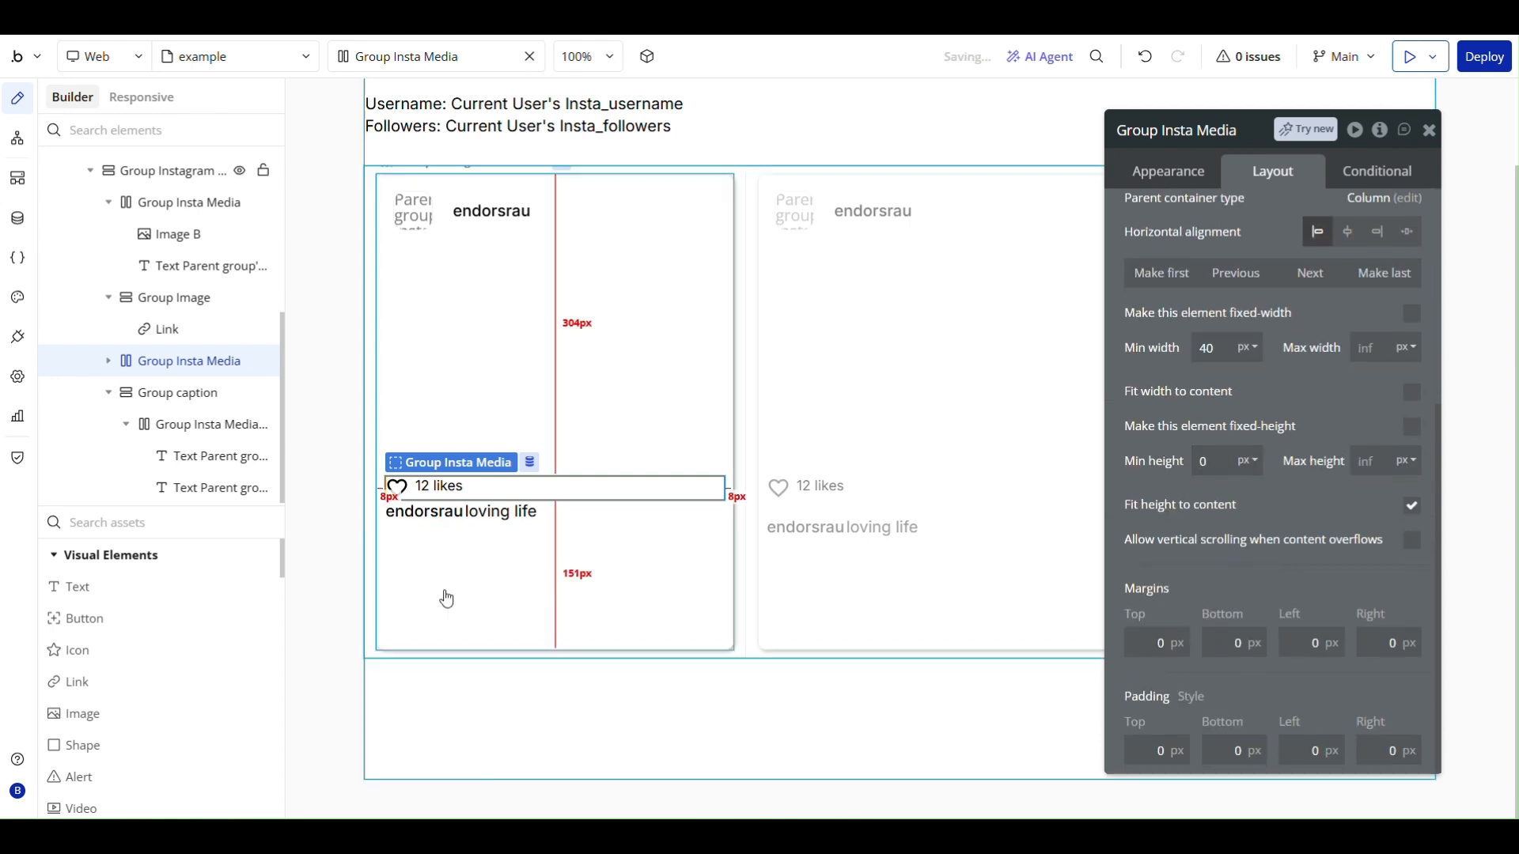
pyautogui.click(518, 577)
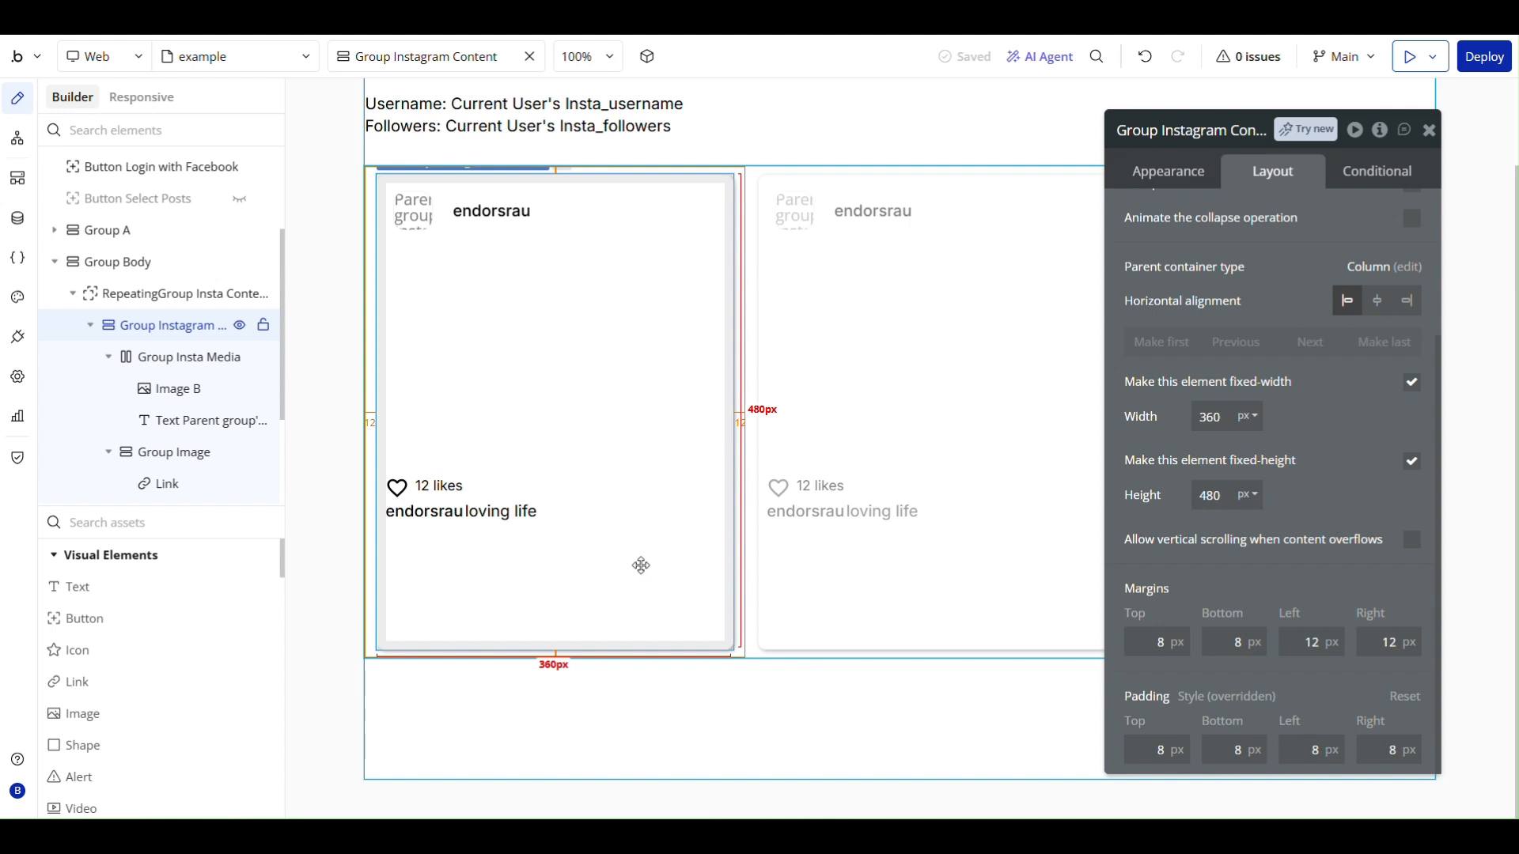
# - Set the font size of both the username text and the caption text in Group caption to 14 px
pyautogui.click(431, 514)
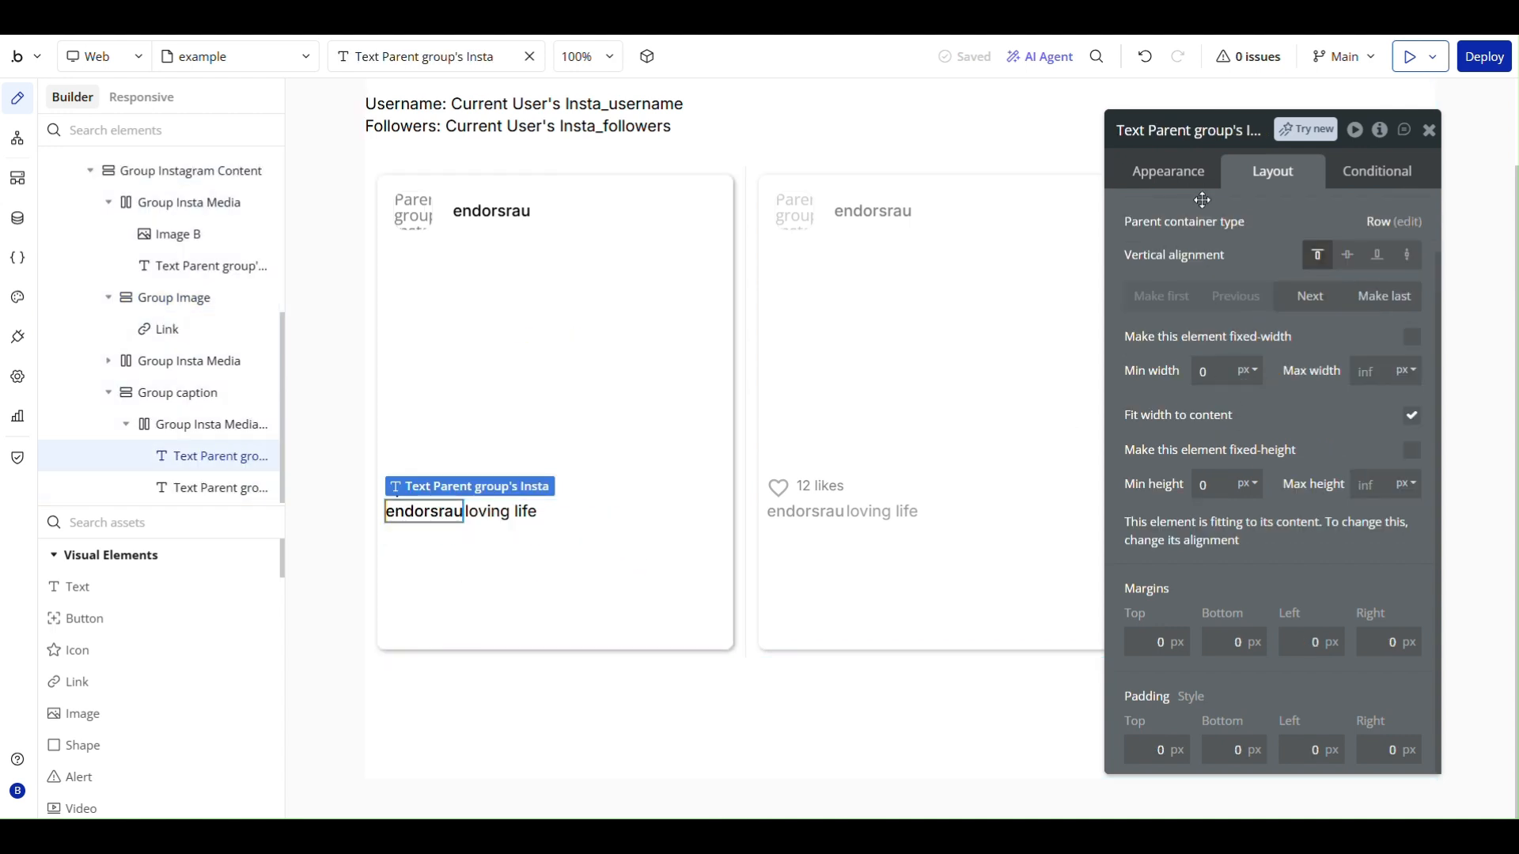
pyautogui.click(1169, 171)
pyautogui.click(1173, 444)
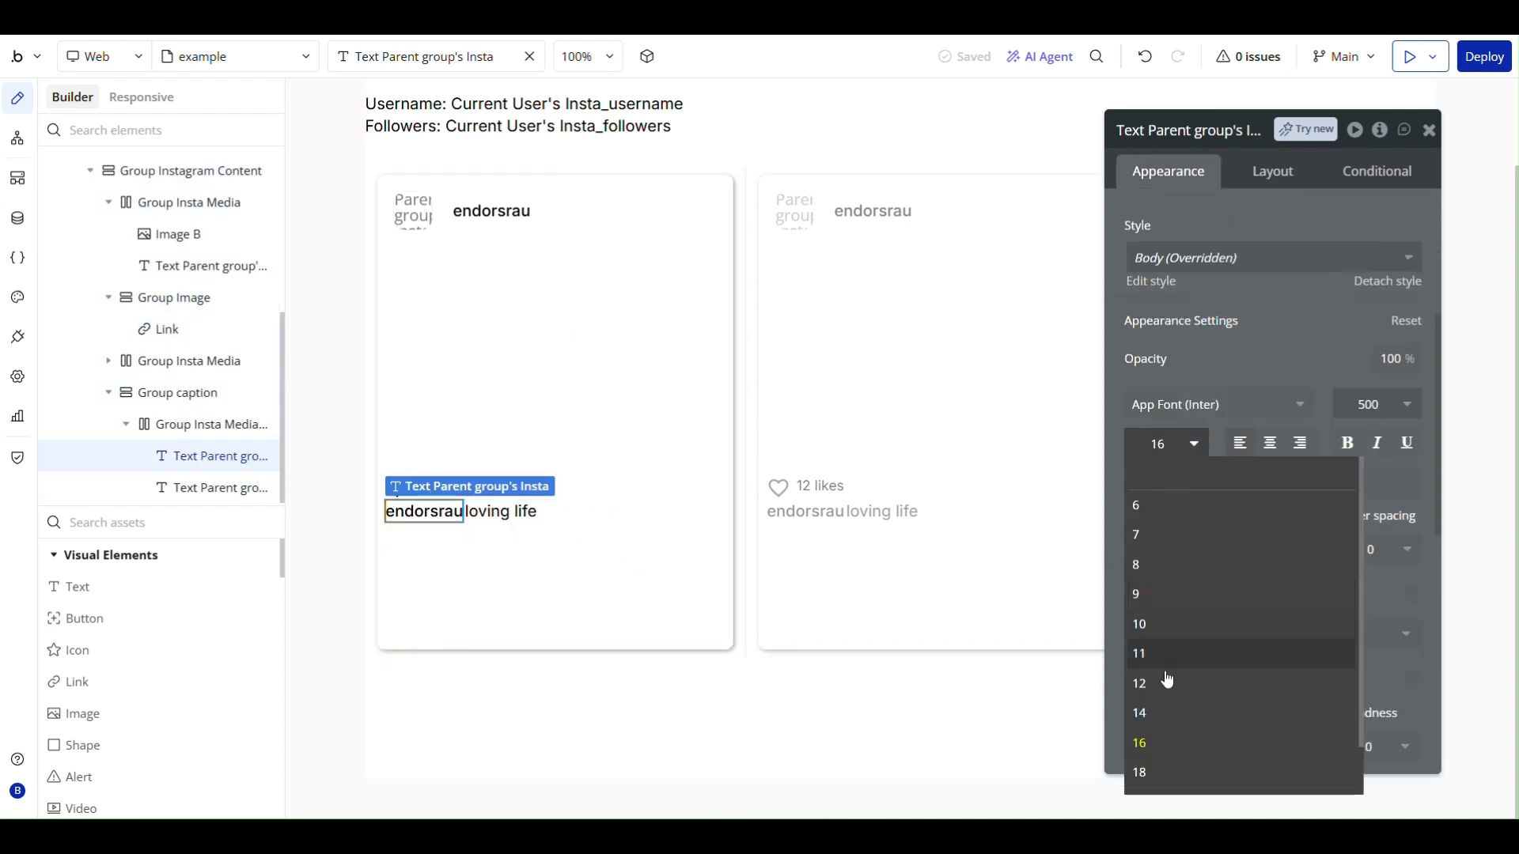
pyautogui.click(1166, 710)
pyautogui.click(490, 513)
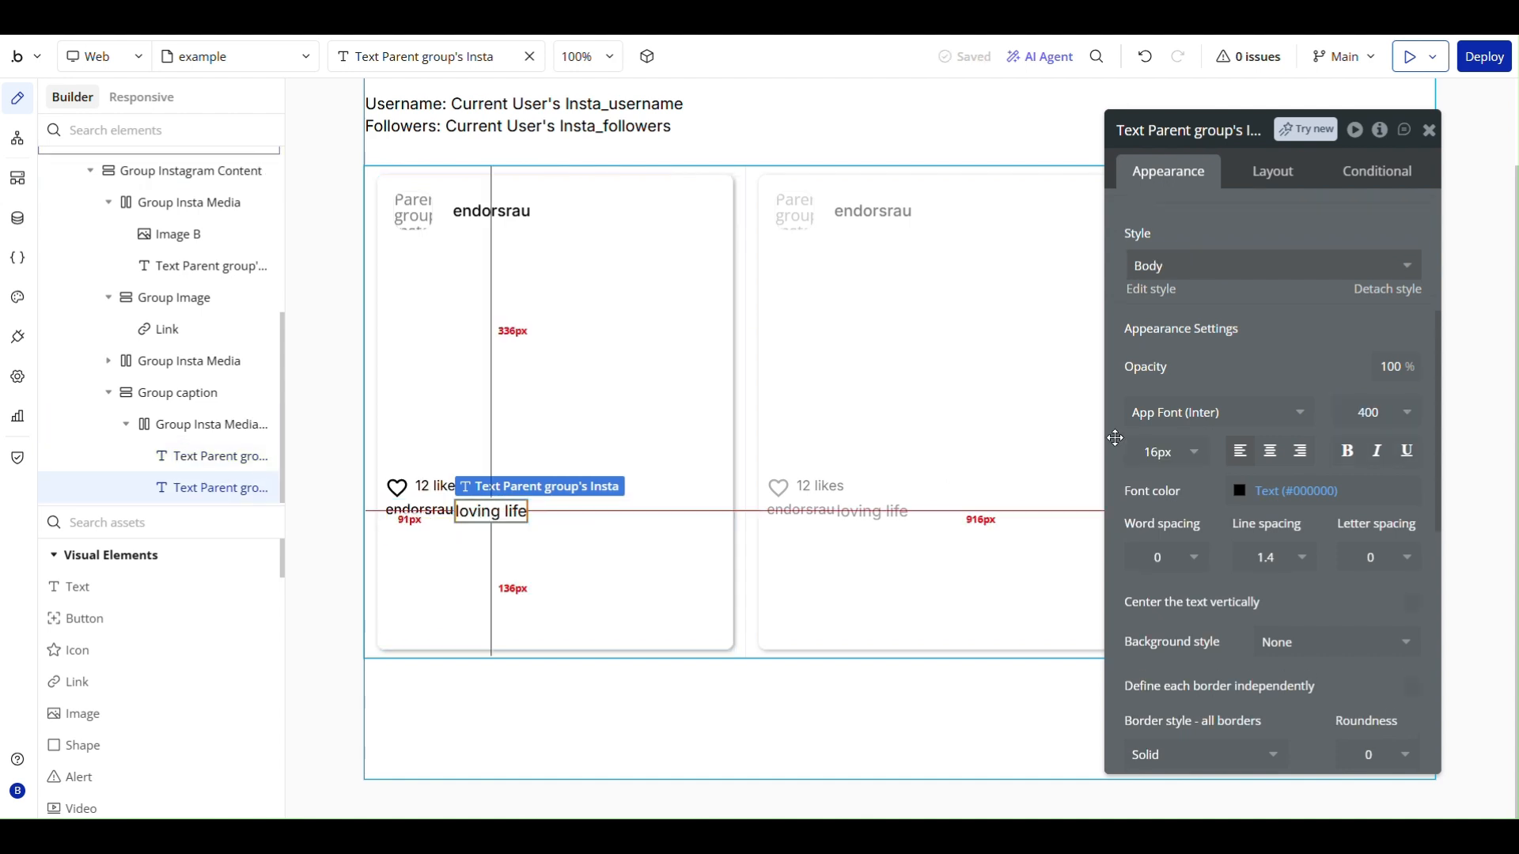
pyautogui.click(1171, 451)
pyautogui.click(1149, 715)
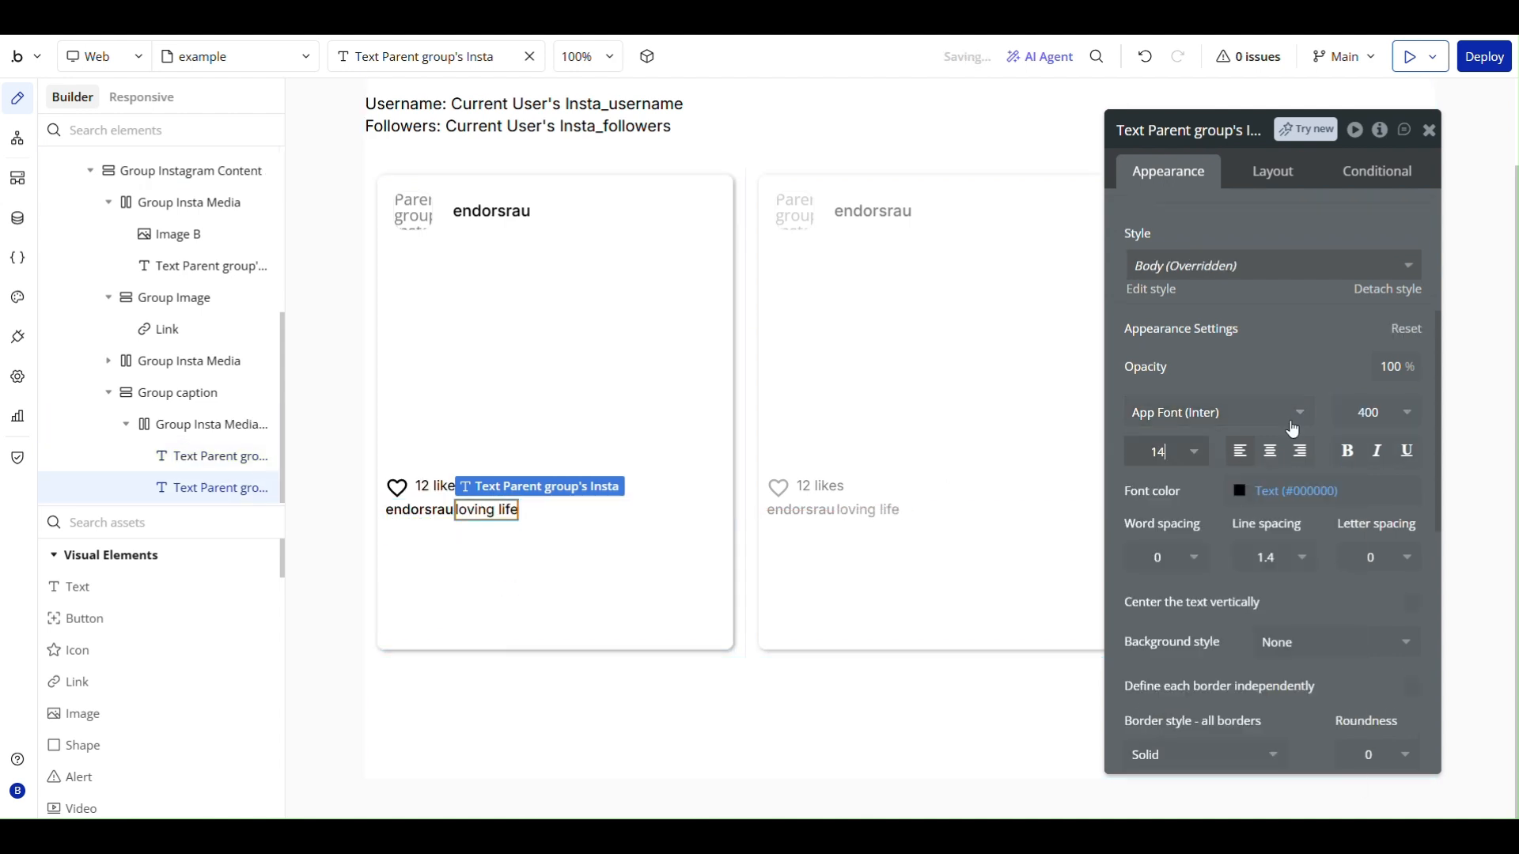
pyautogui.click(629, 582)
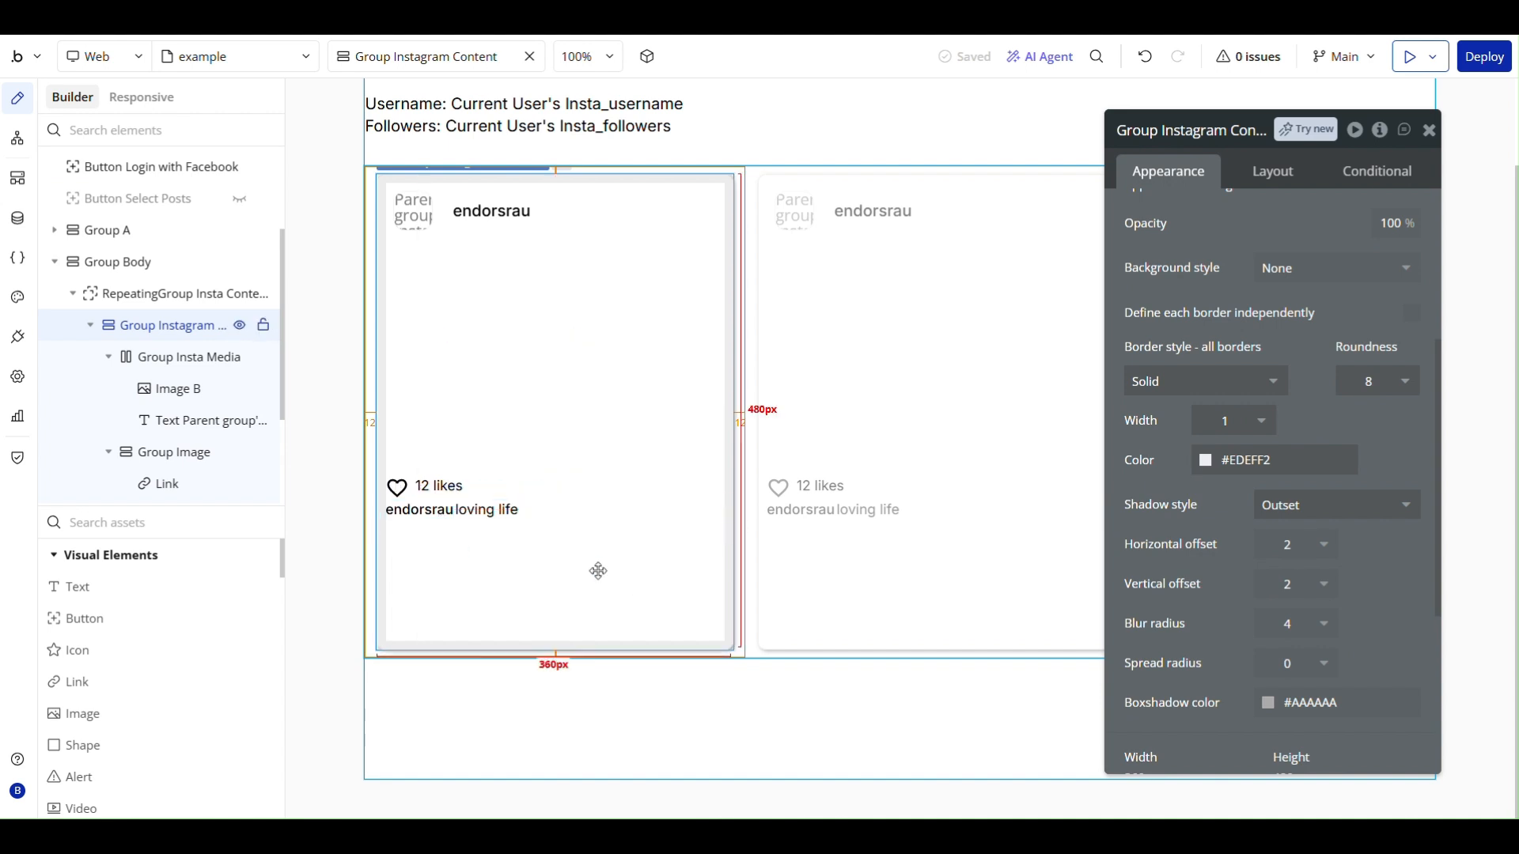
# - Append the word "likes" after the like_count expression in the text beside the heart icon
pyautogui.click(443, 490)
pyautogui.scroll(4, 1288, 356)
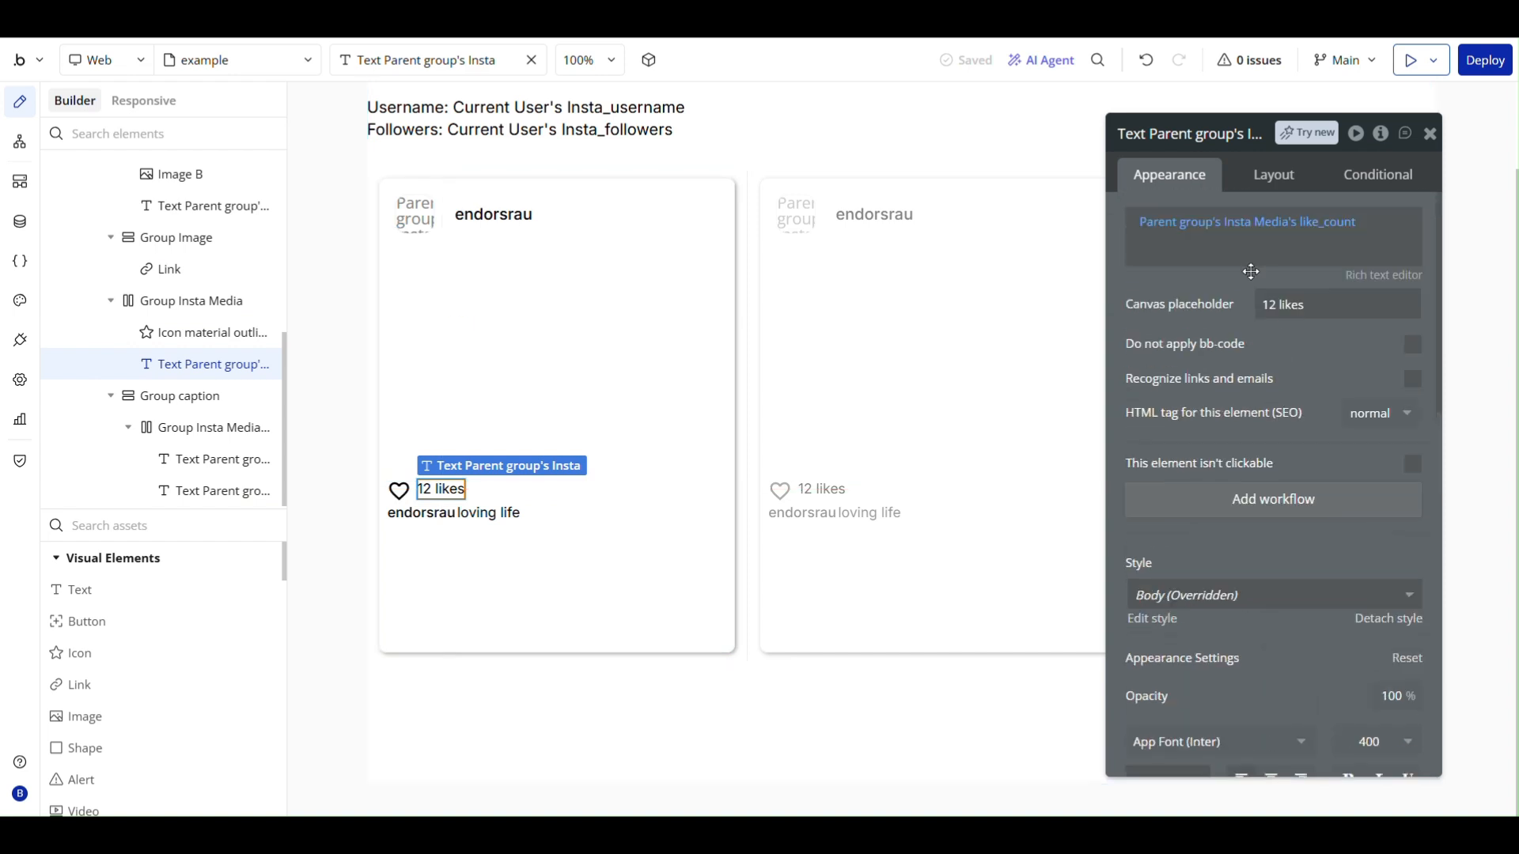
pyautogui.click(1365, 219)
pyautogui.press('Return')
pyautogui.write('likes')
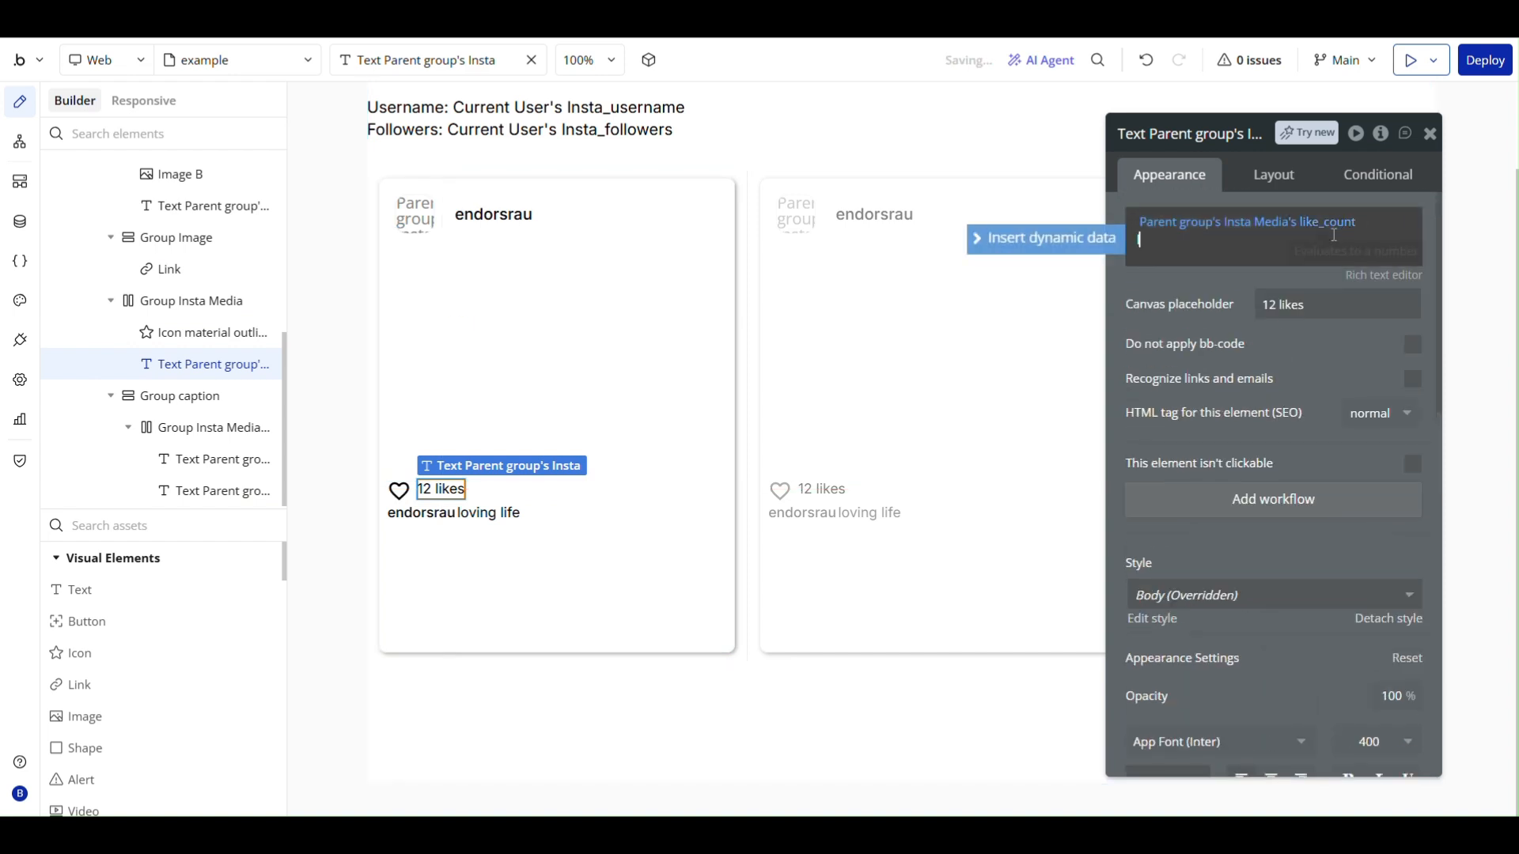
pyautogui.click(1199, 299)
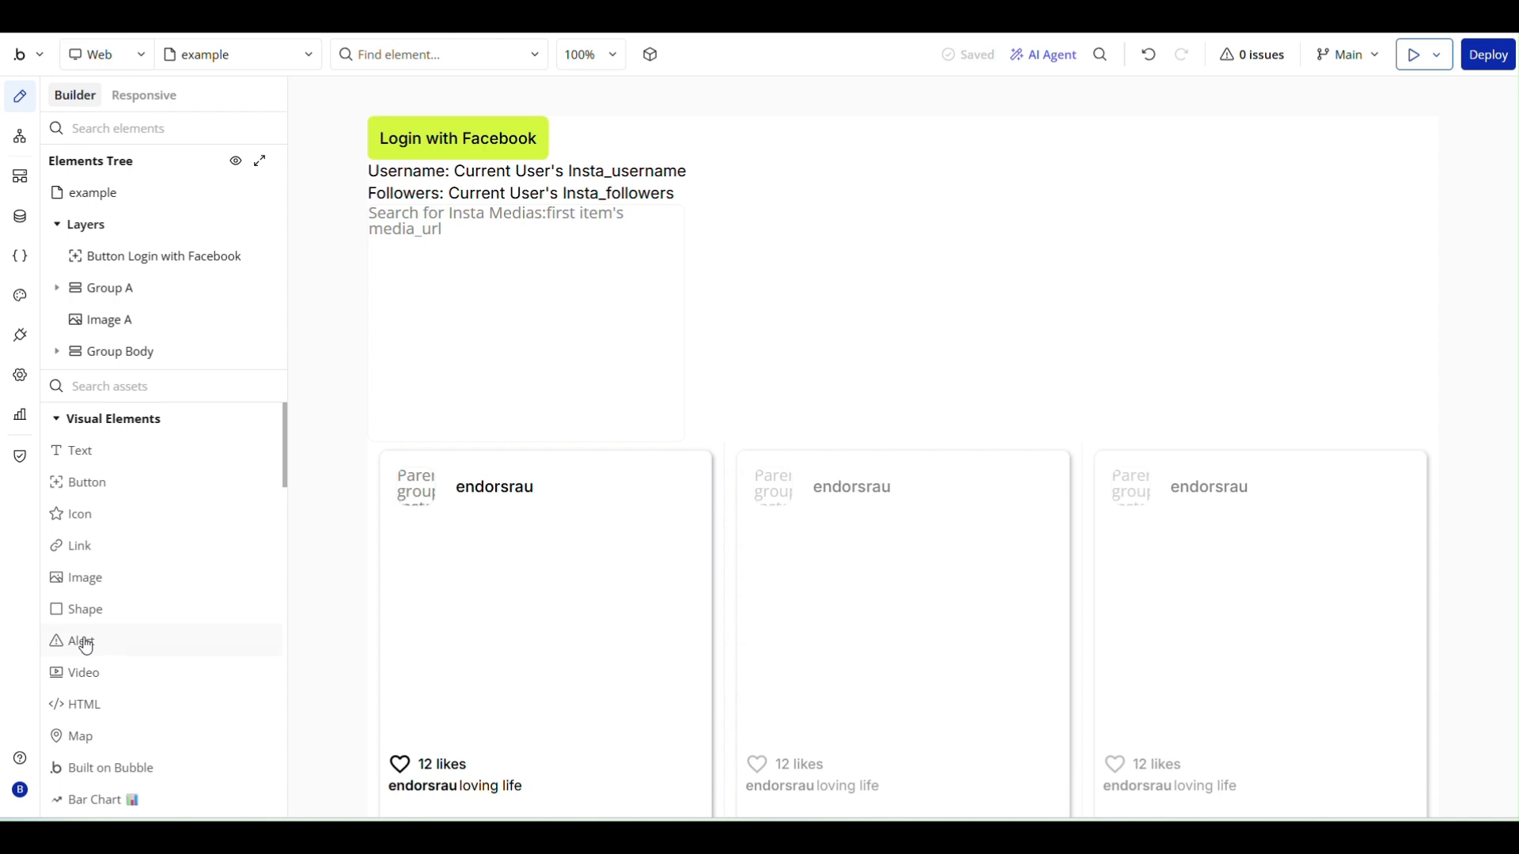
# - Add a popup to the example page and rename it "Popup select insta media"
pyautogui.scroll(-9, 85, 643)
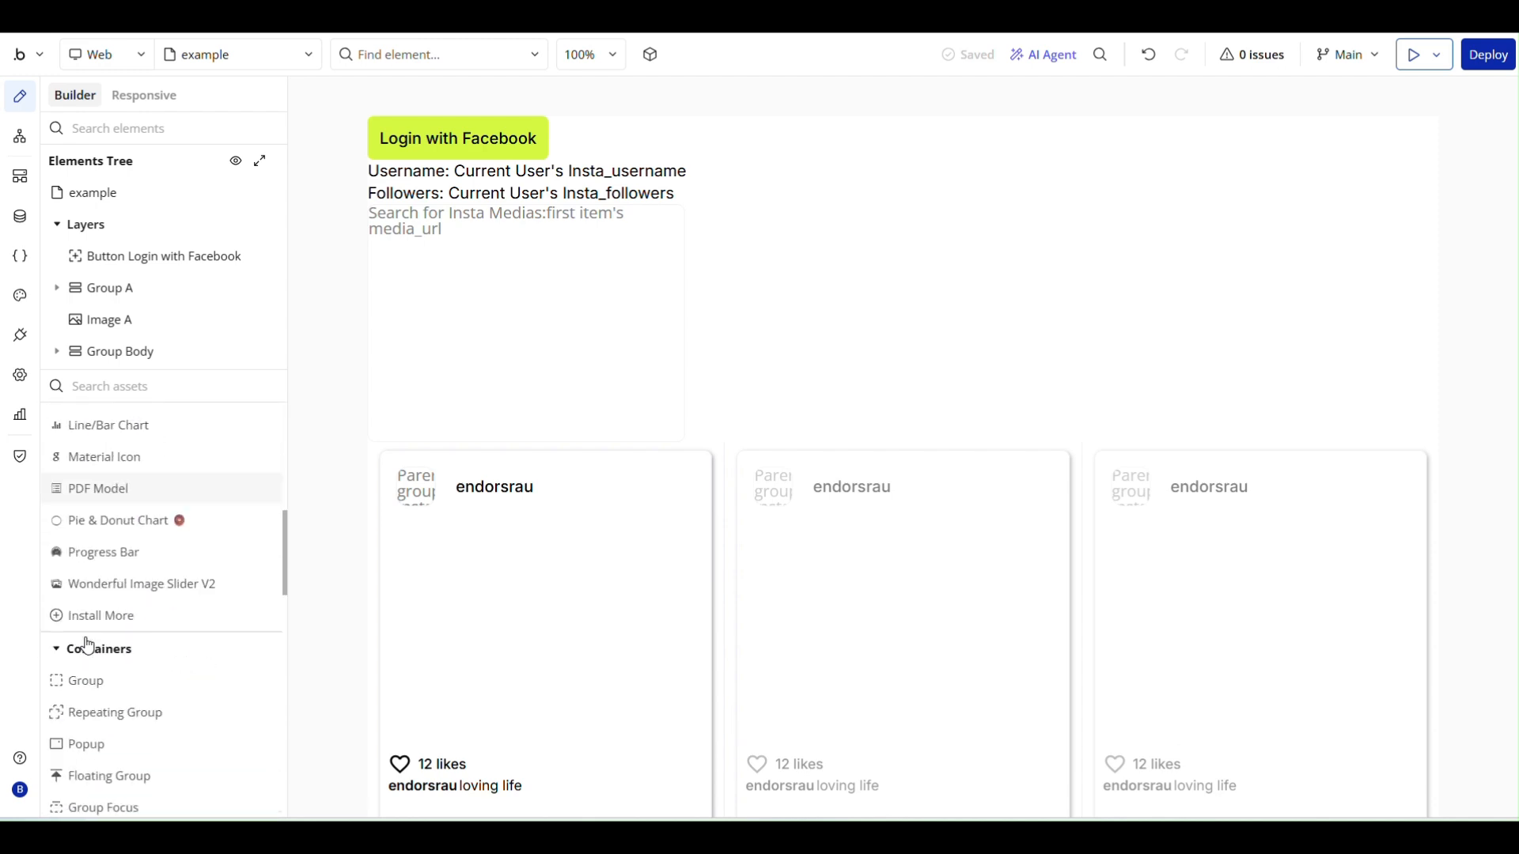
pyautogui.click(132, 587)
pyautogui.click(743, 217)
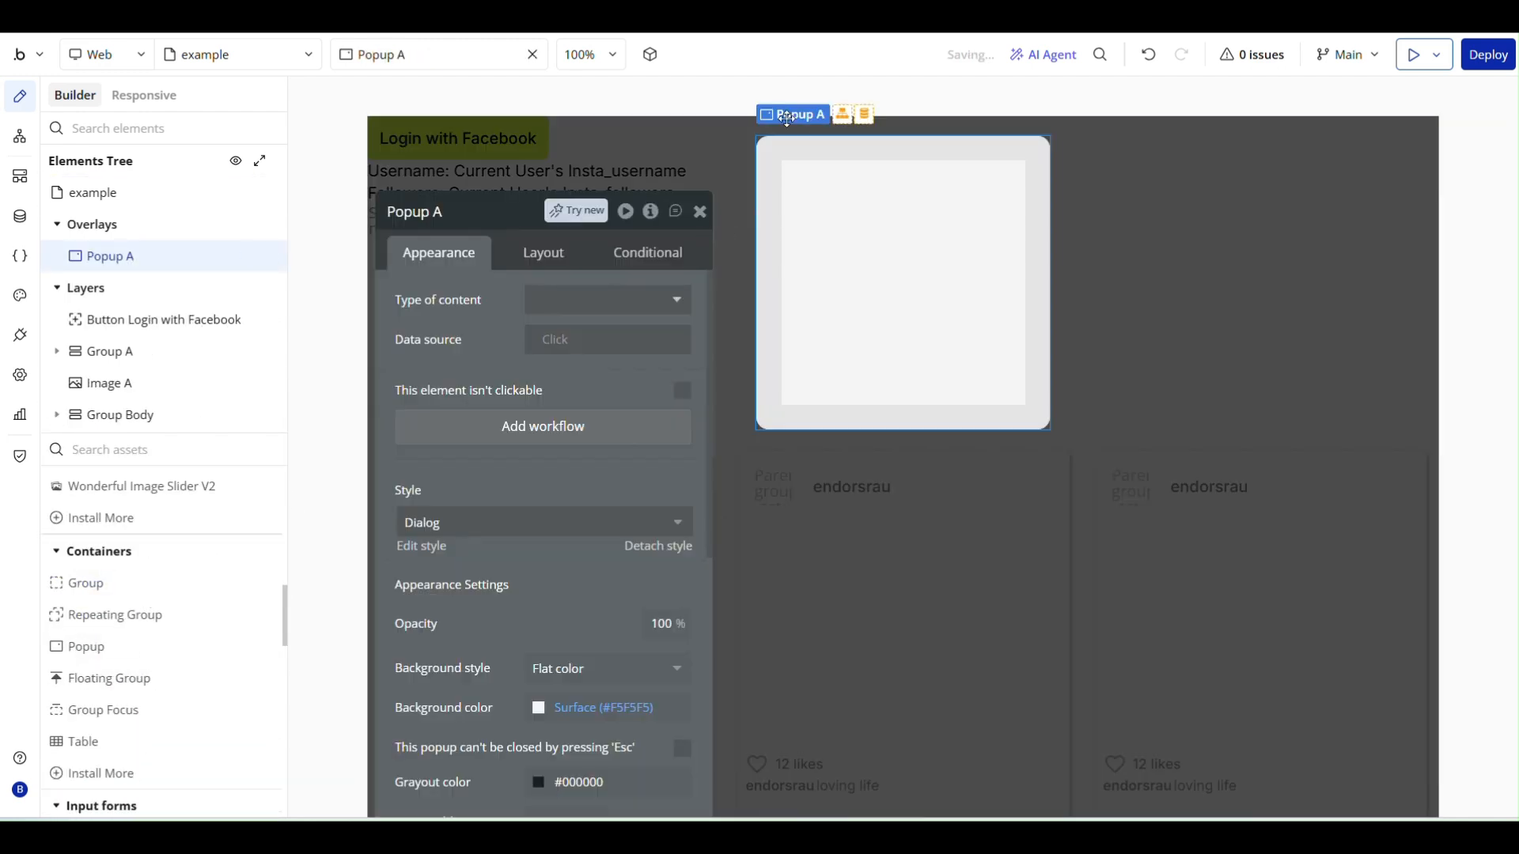
pyautogui.click(454, 212)
pyautogui.write('select insta media')
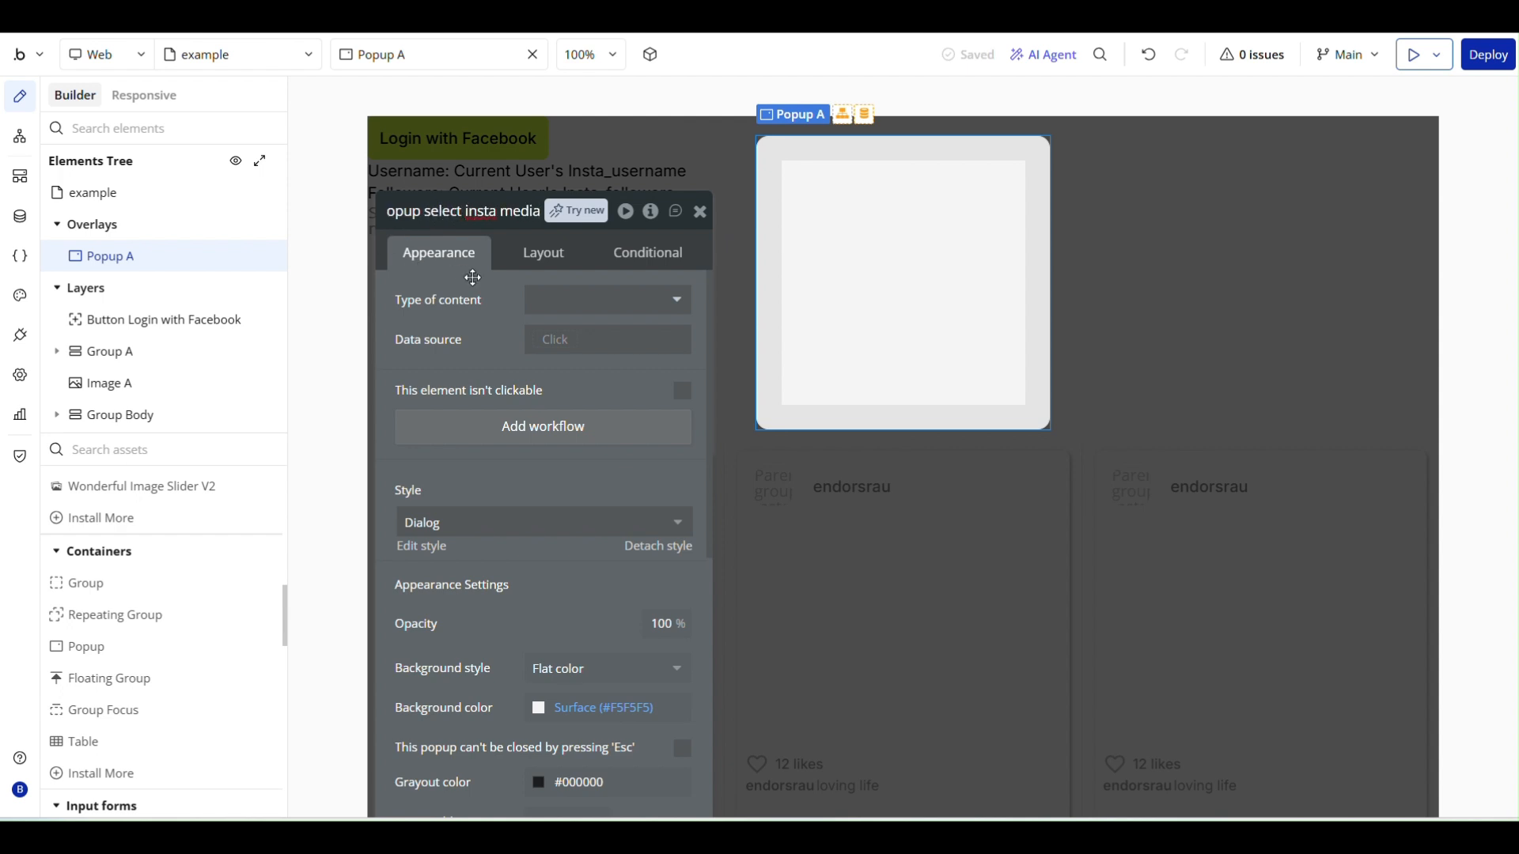
pyautogui.press('Return')
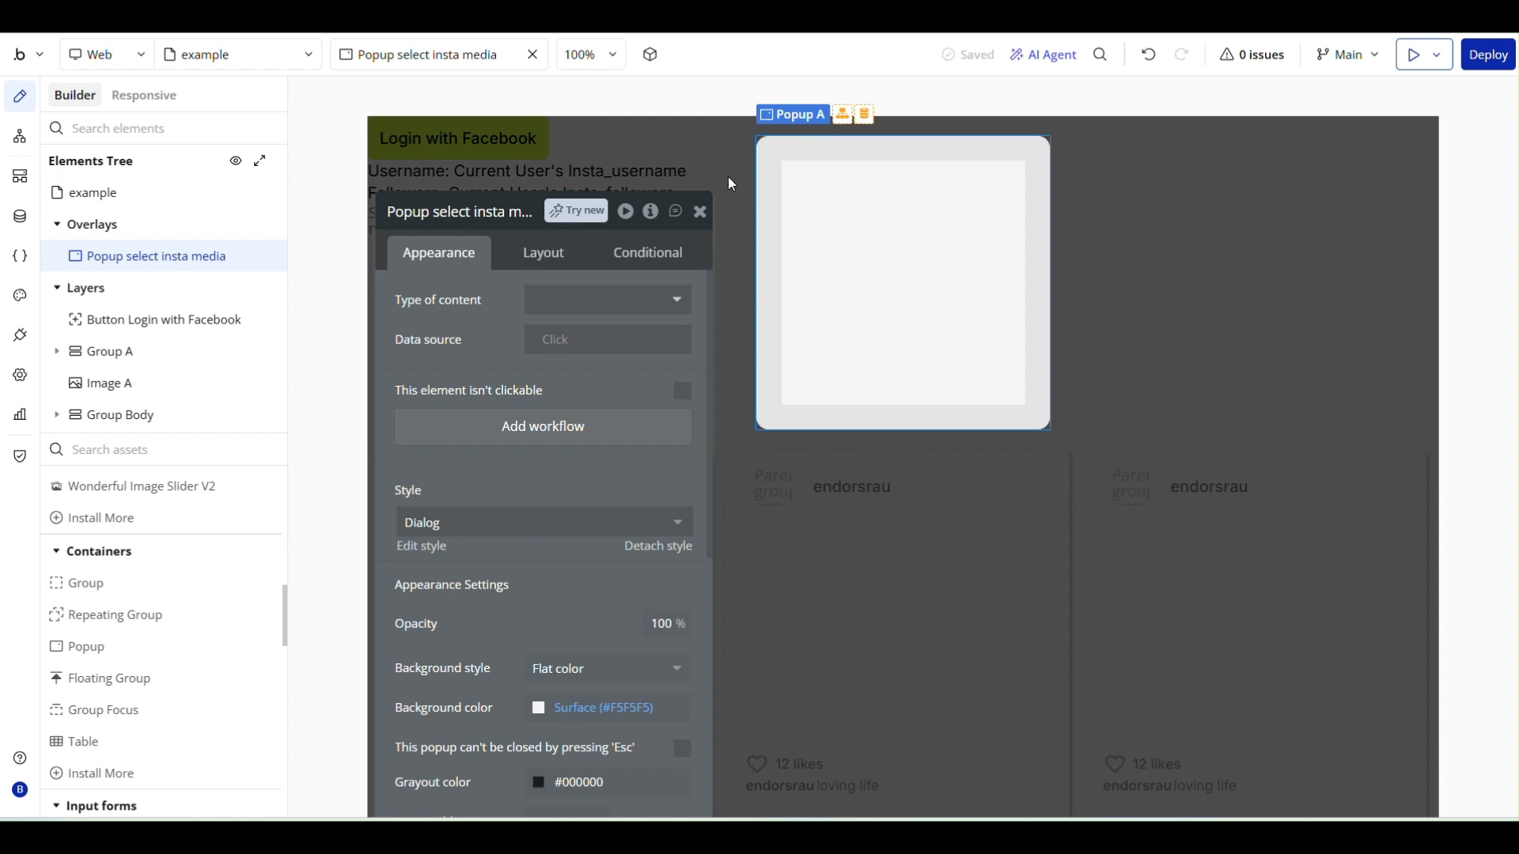
# - Set the popup's minimum width to 800 px and its minimum height to 500 px
pyautogui.scroll(-2, 457, 517)
pyautogui.scroll(2, 522, 333)
pyautogui.click(544, 253)
pyautogui.moveTo(492, 482); pyautogui.dragTo(419, 487)
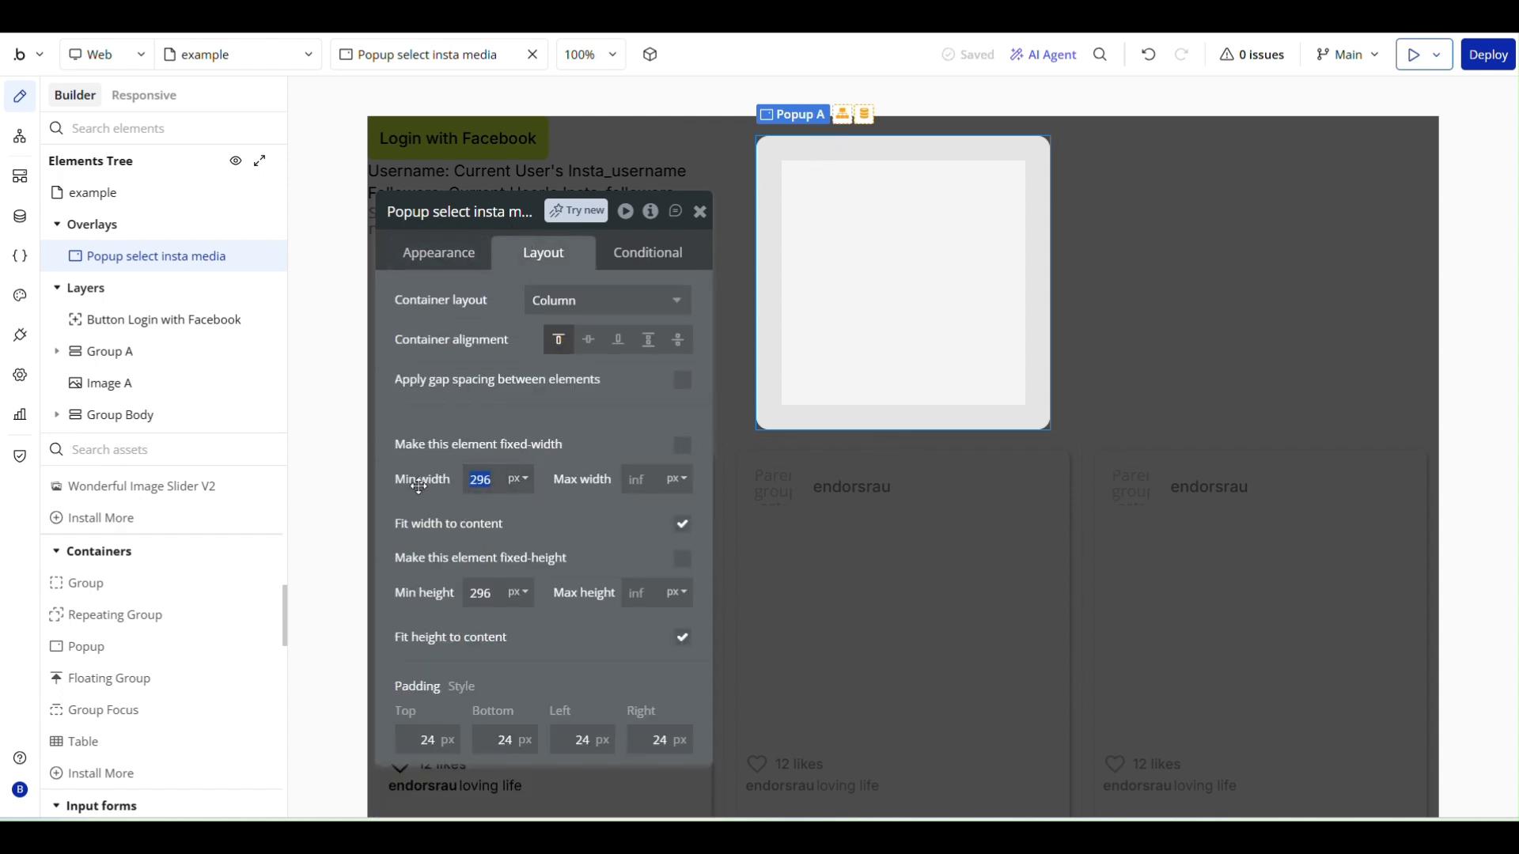
pyautogui.write('800')
pyautogui.click(545, 426)
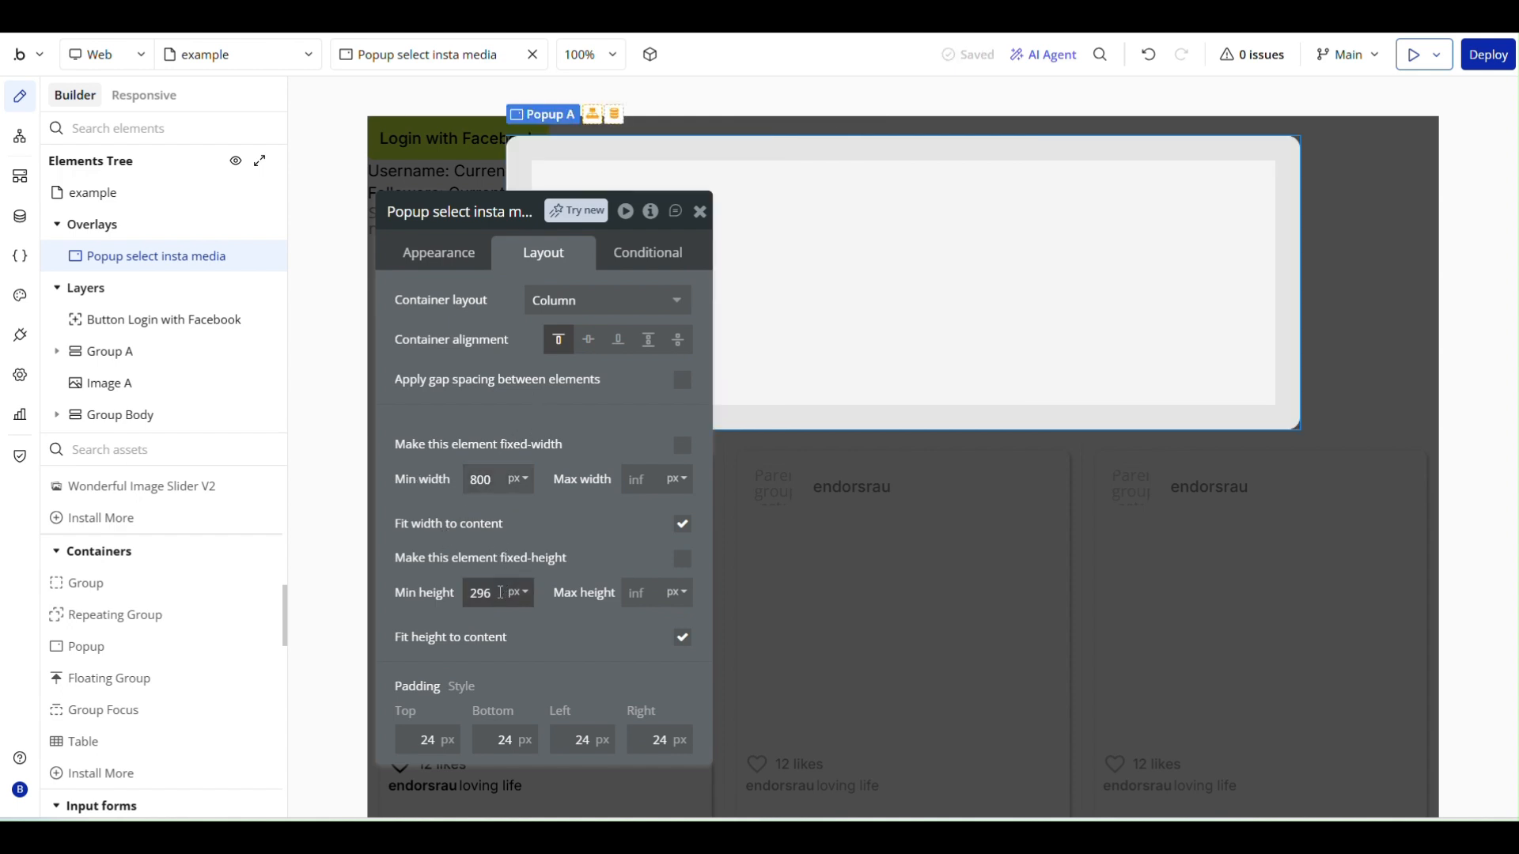
pyautogui.moveTo(496, 592); pyautogui.dragTo(437, 593)
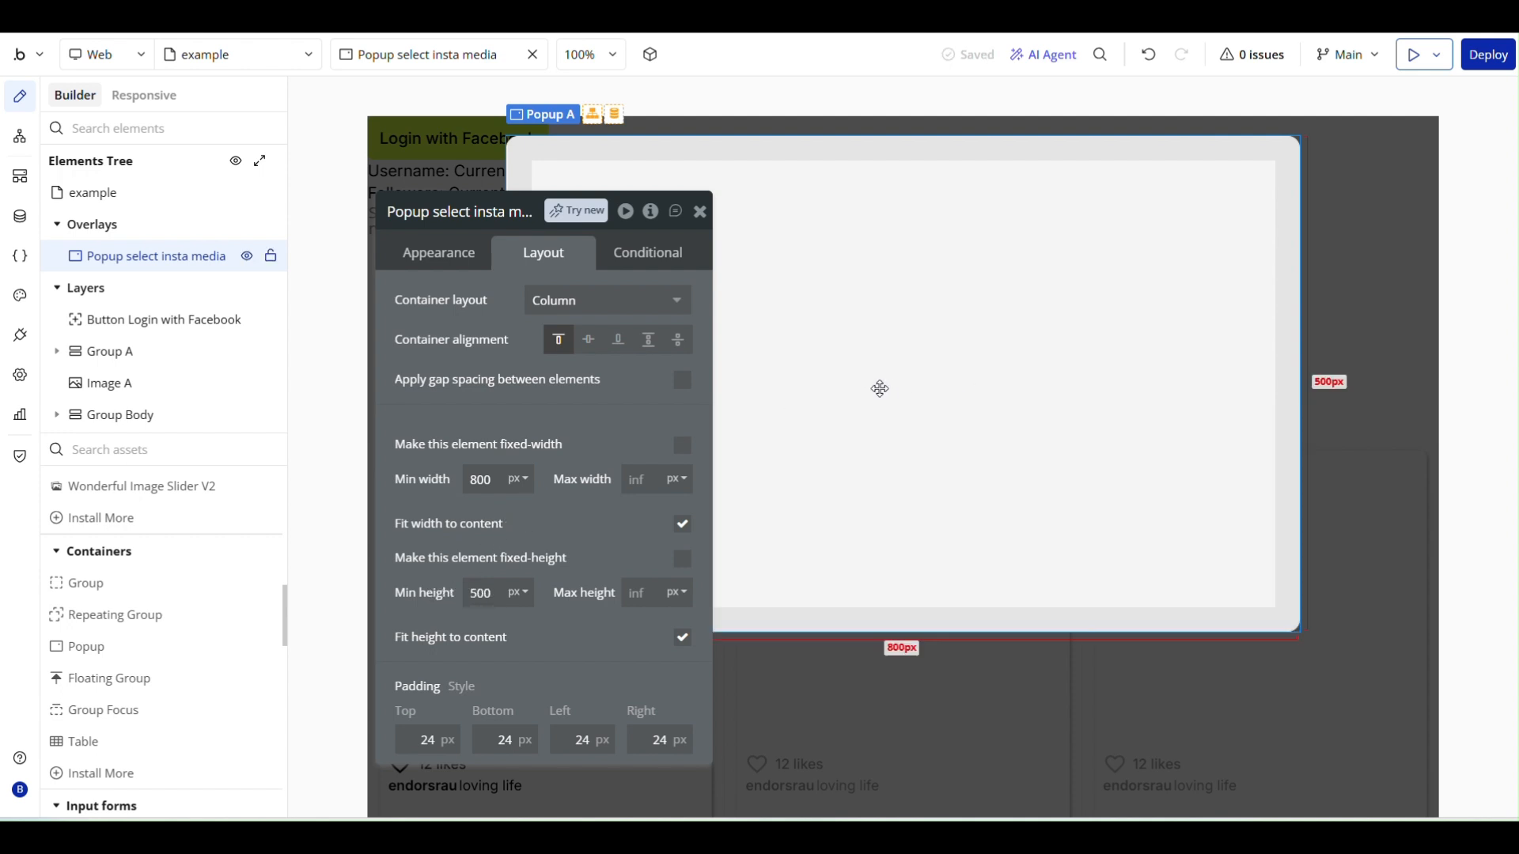
pyautogui.click(700, 213)
# - Add a text element at the top of the popup reading "Select the posts you'd like to display (max. 3)"
pyautogui.scroll(5, 136, 617)
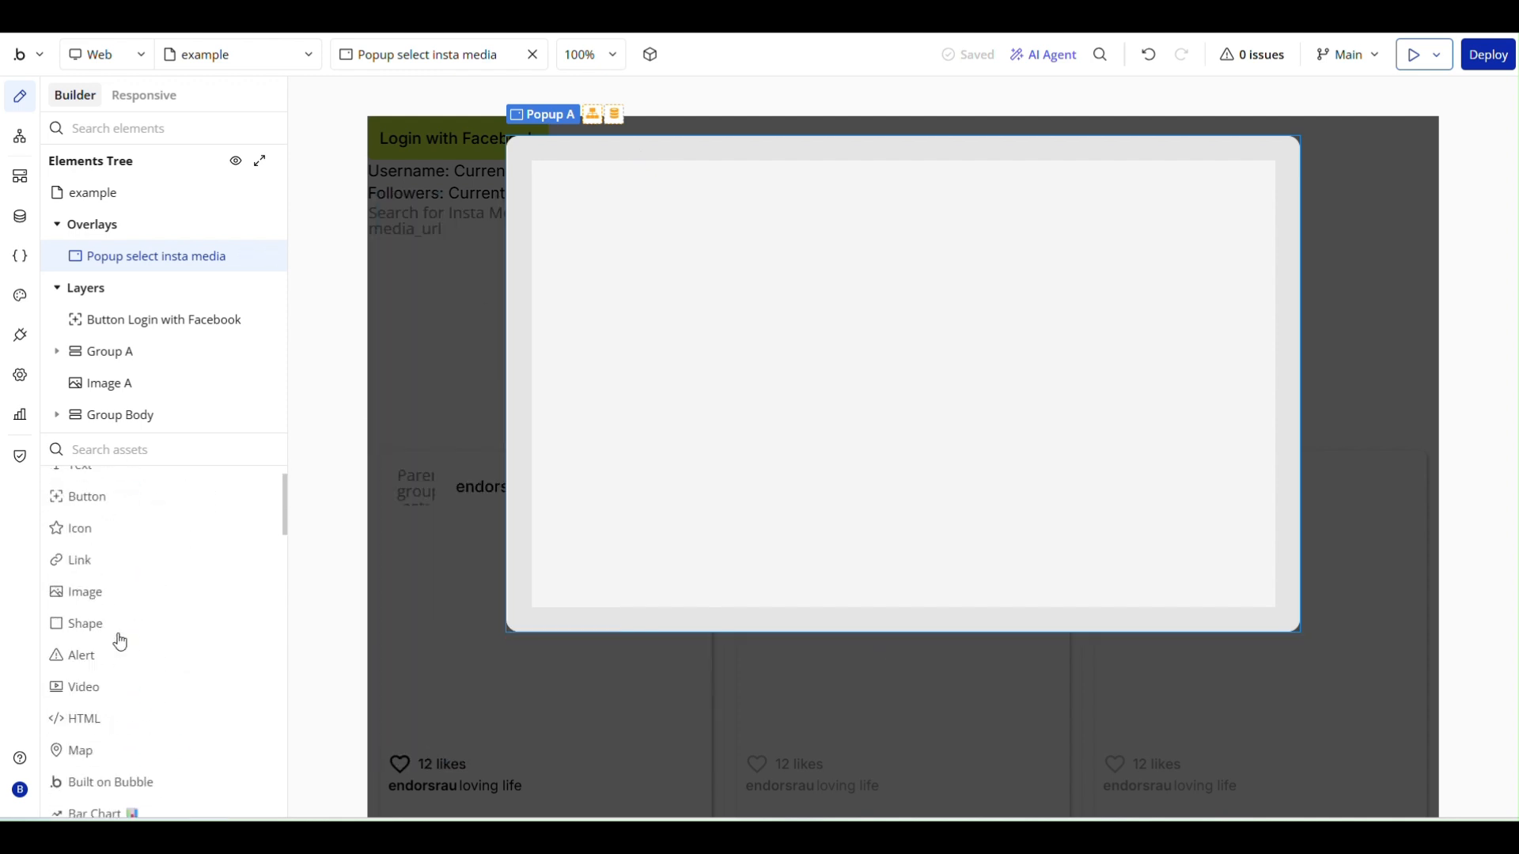
pyautogui.click(139, 514)
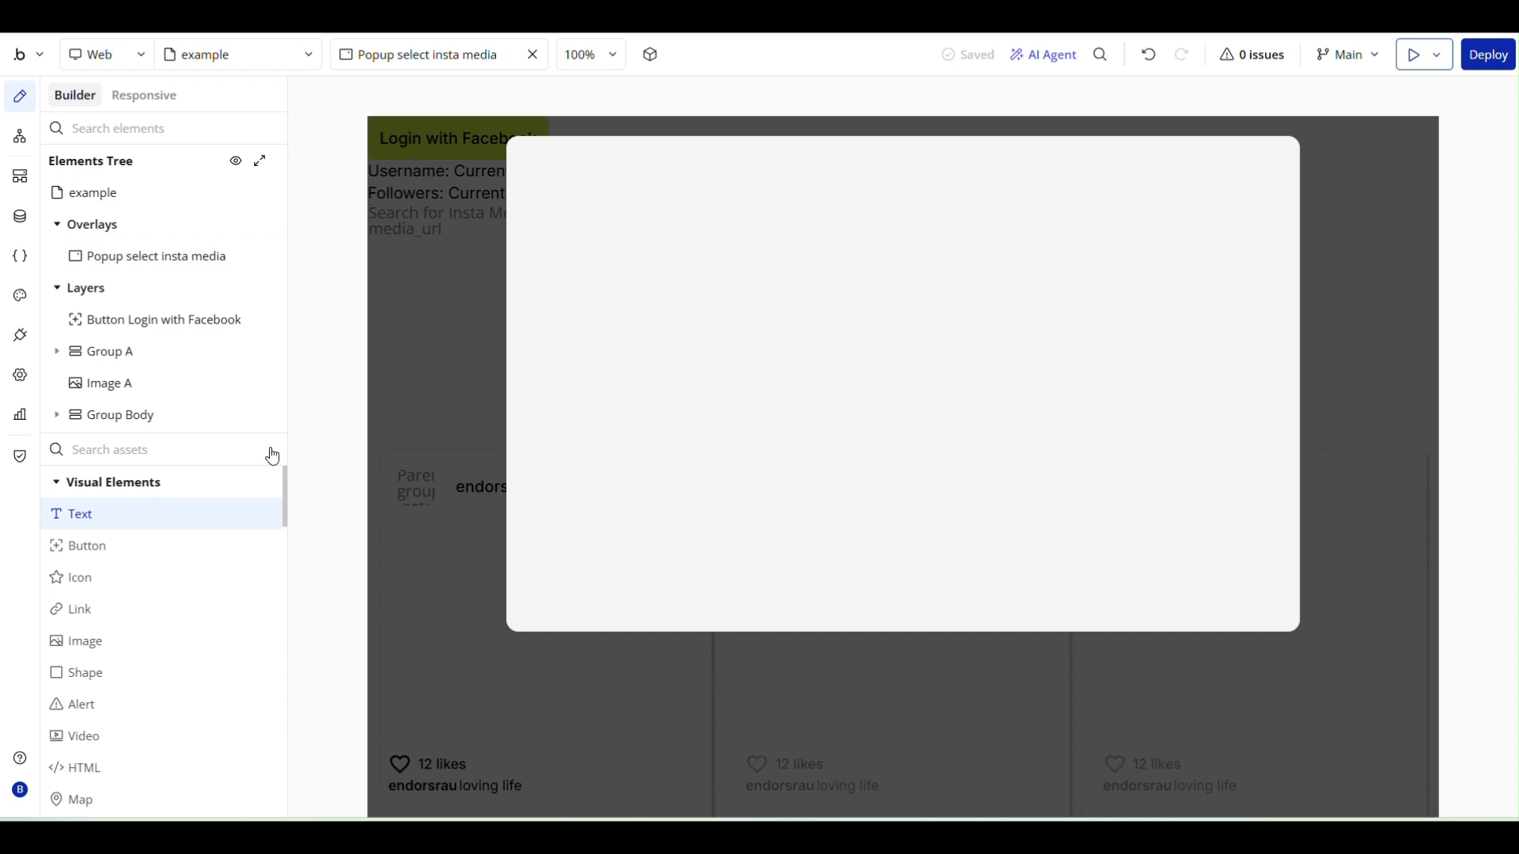
pyautogui.click(580, 221)
pyautogui.write('S')
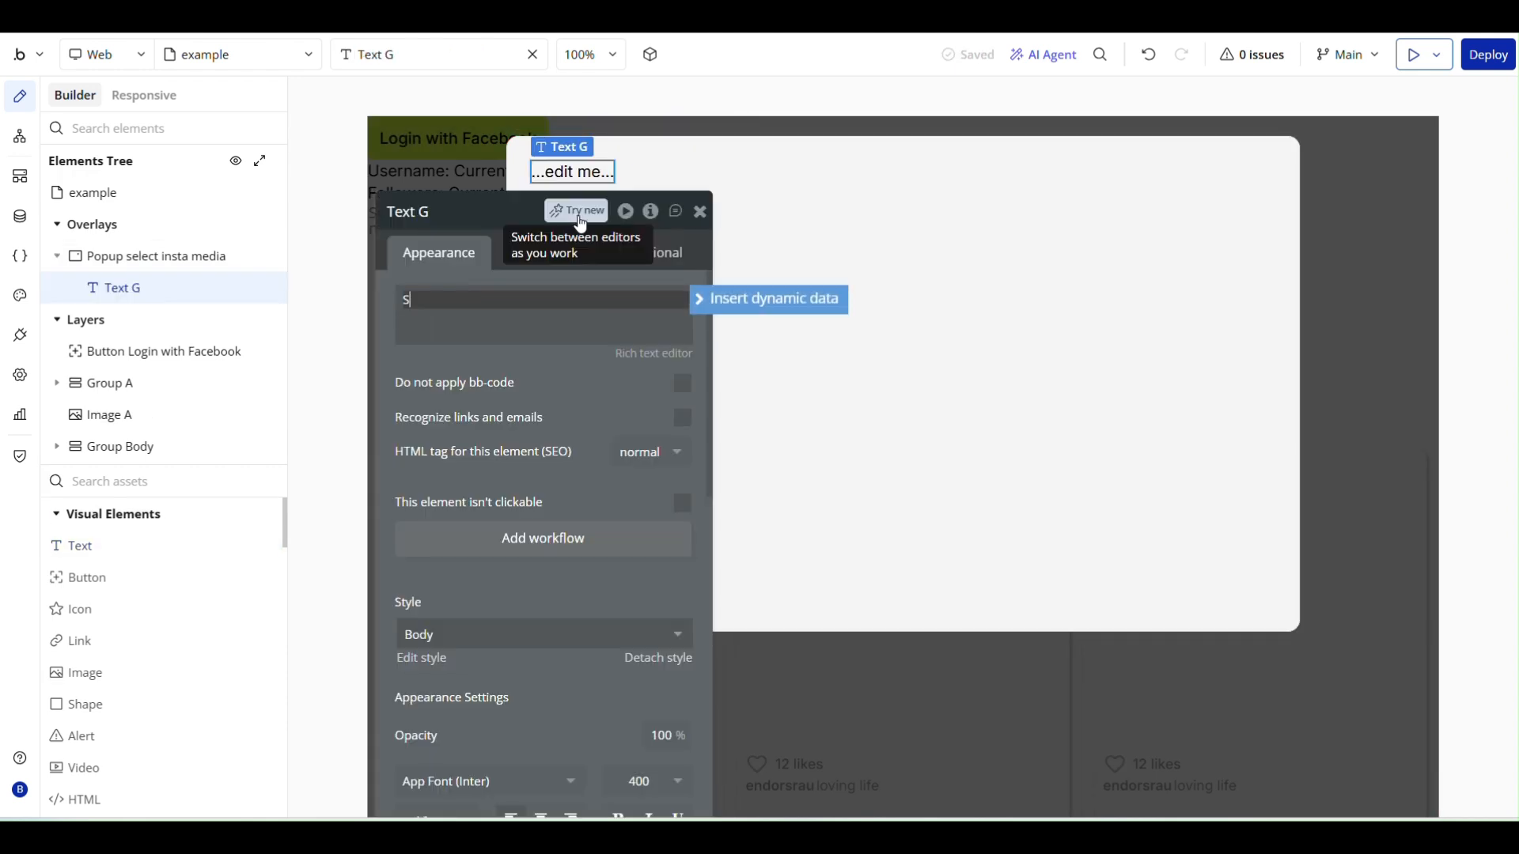
pyautogui.write('elect the p')
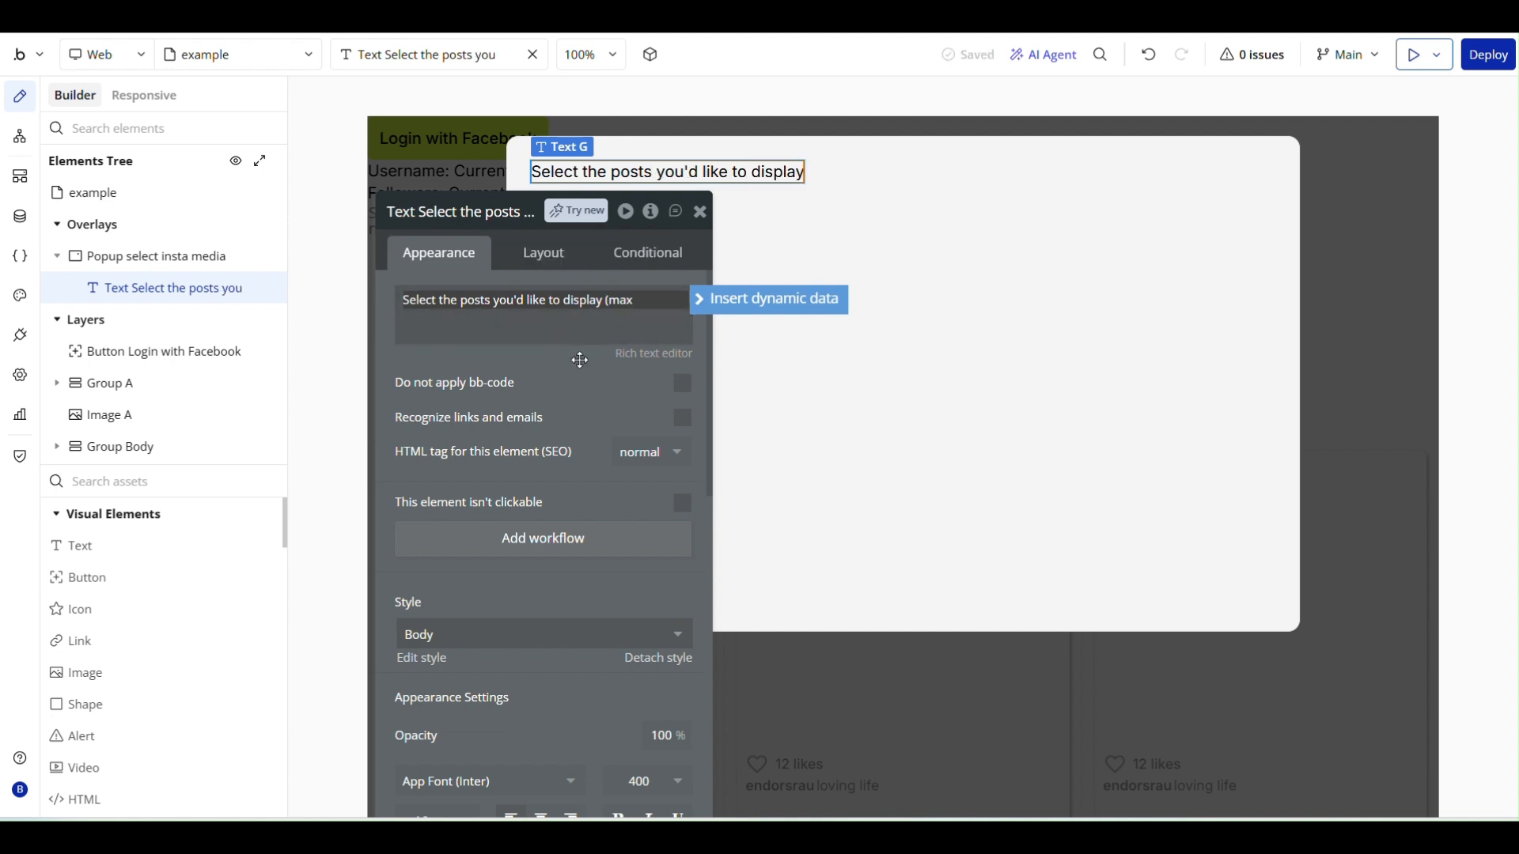
pyautogui.write('3')
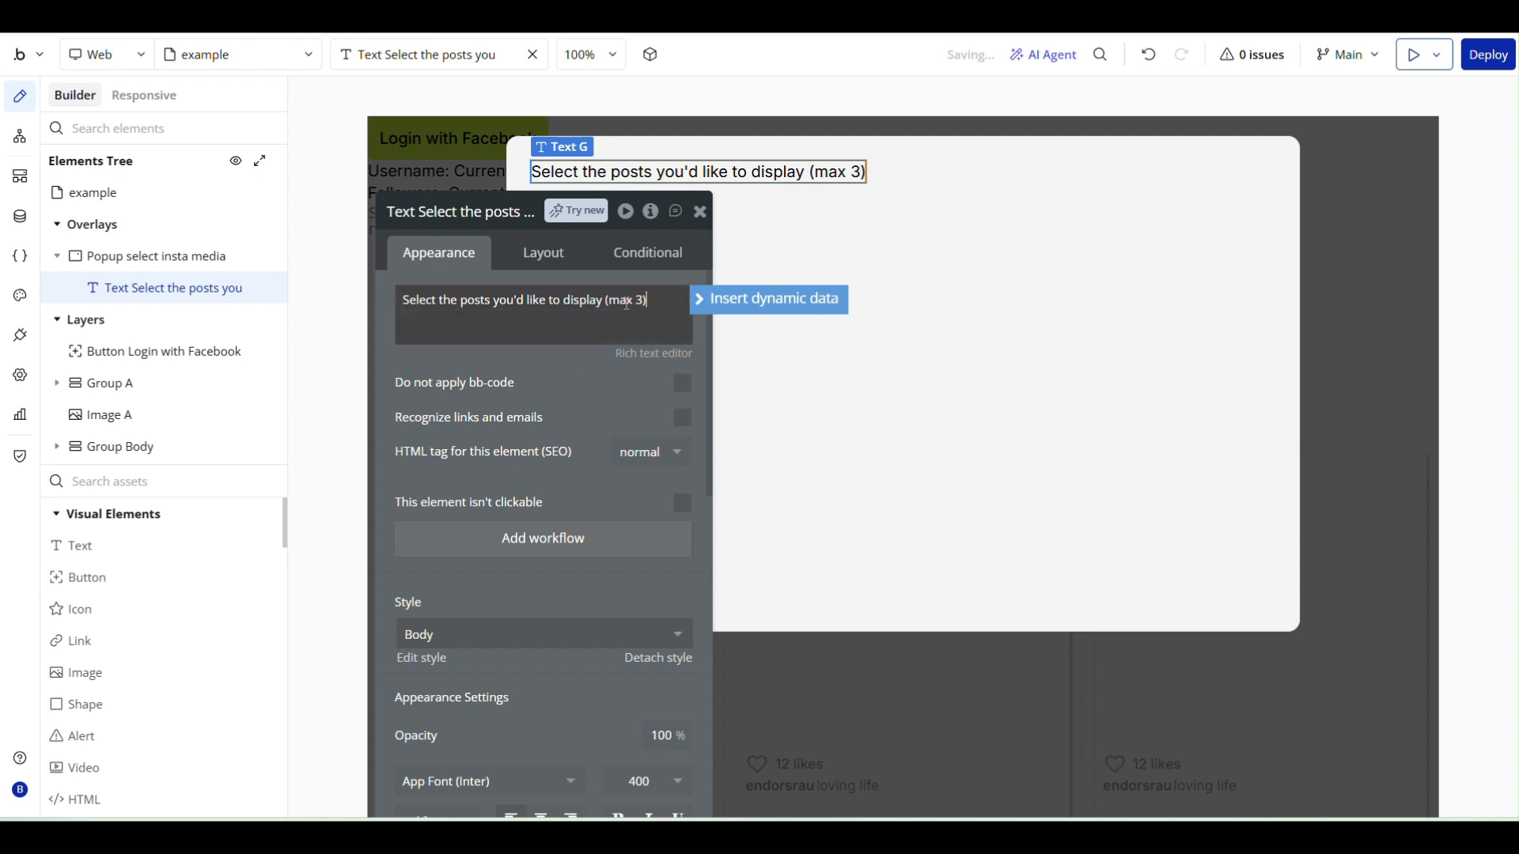
pyautogui.write('.')
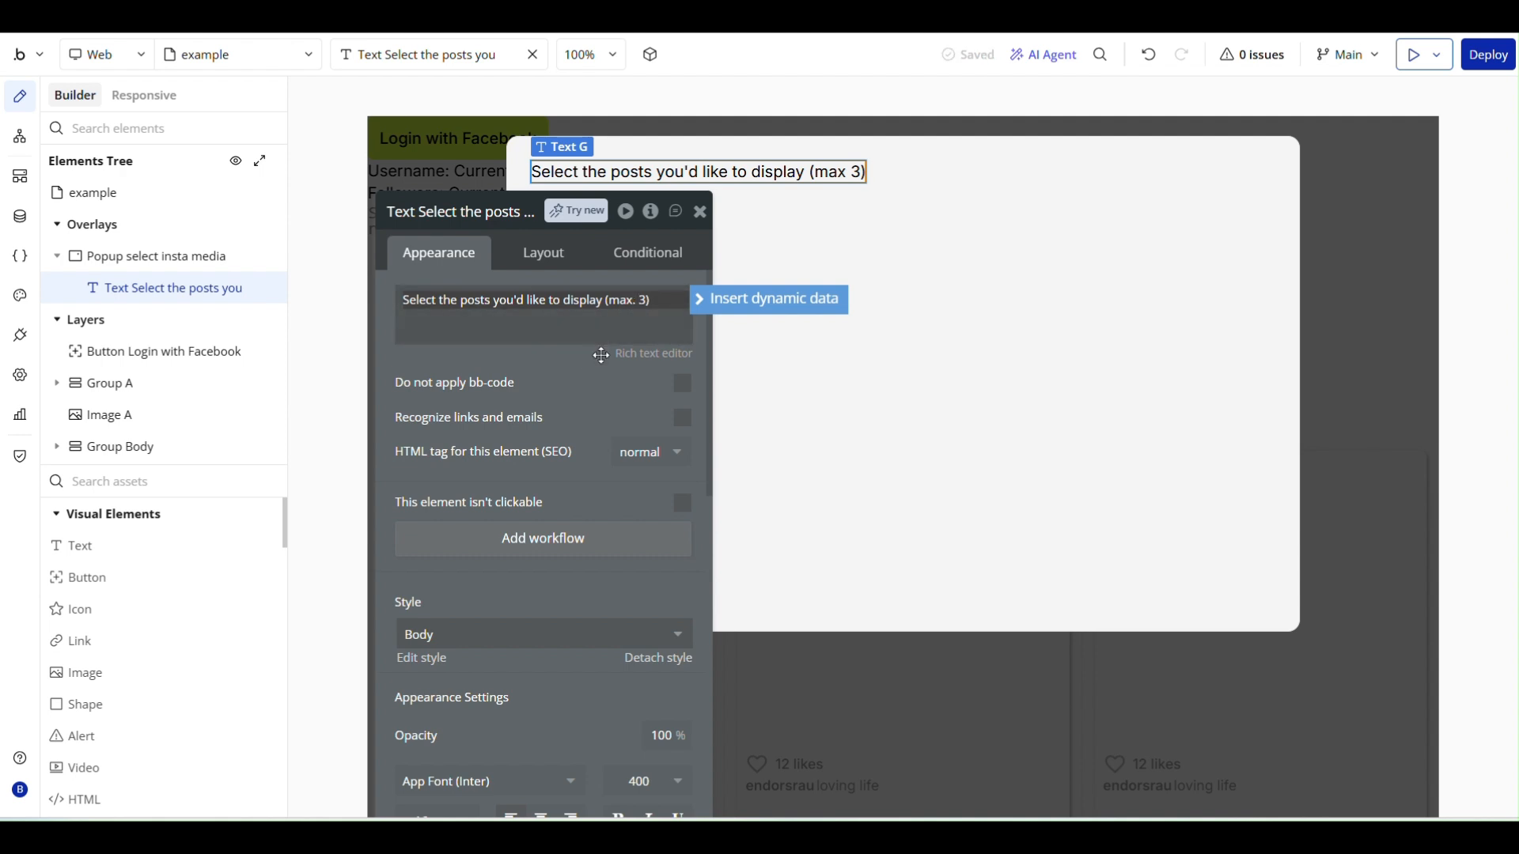
# - Place a repeating group below the text in the popup and set its type of content to Insta Media
pyautogui.click(944, 237)
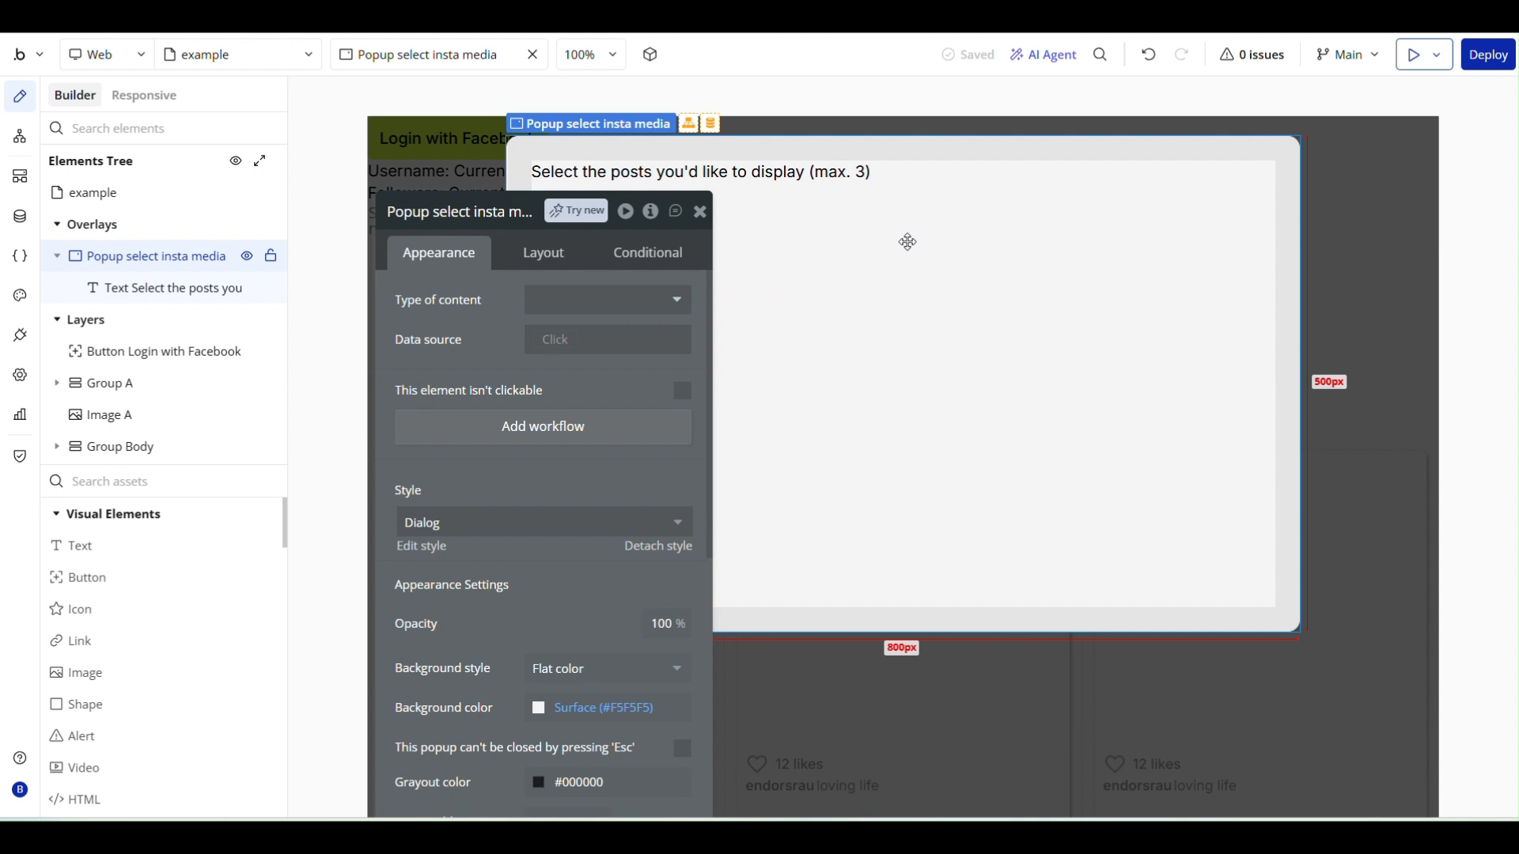
pyautogui.click(696, 211)
pyautogui.click(348, 358)
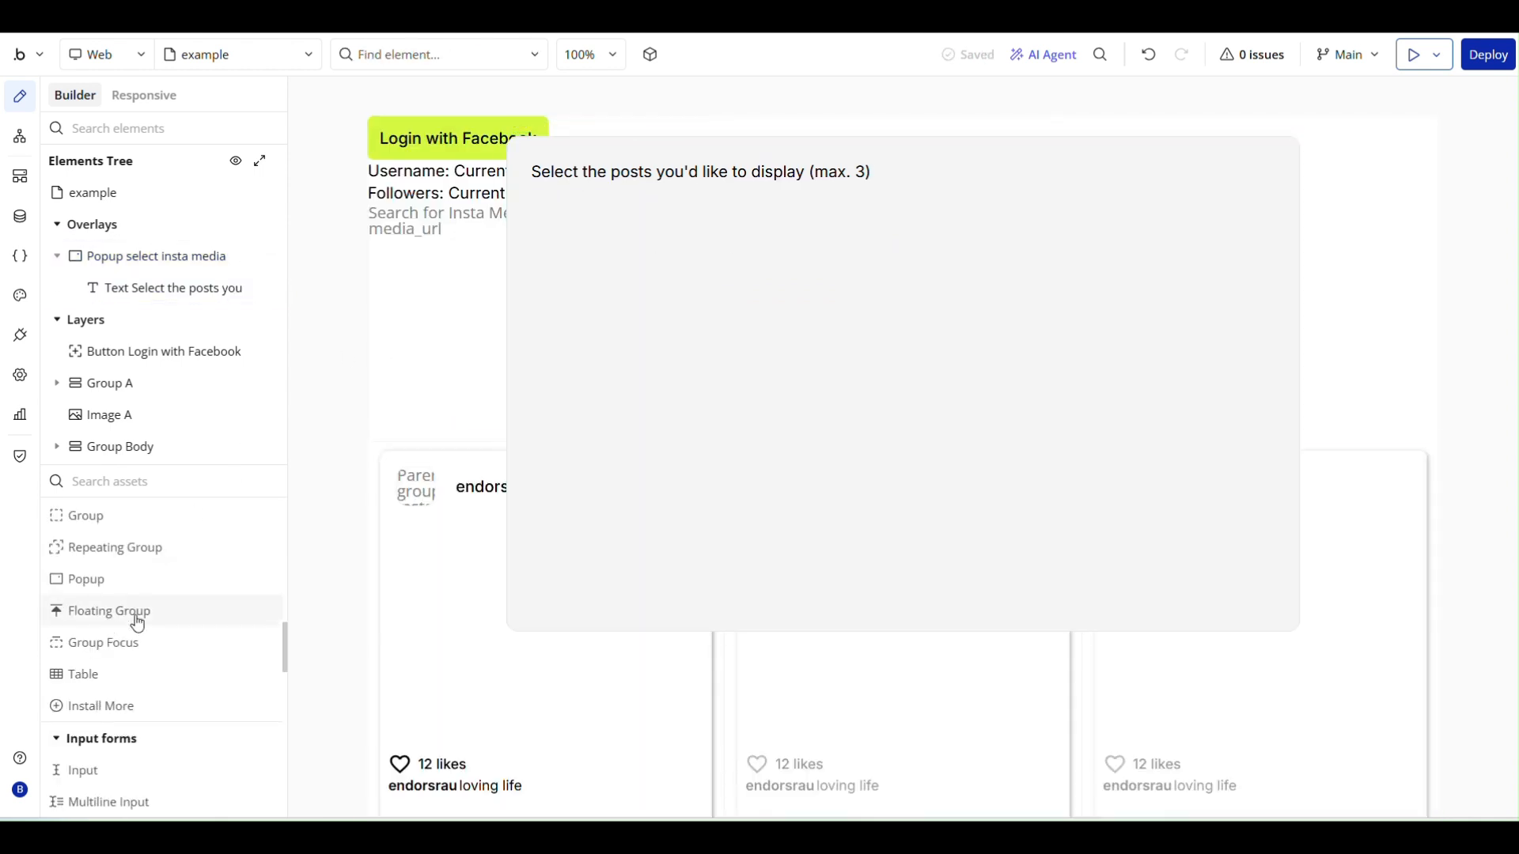
pyautogui.click(147, 553)
pyautogui.click(576, 246)
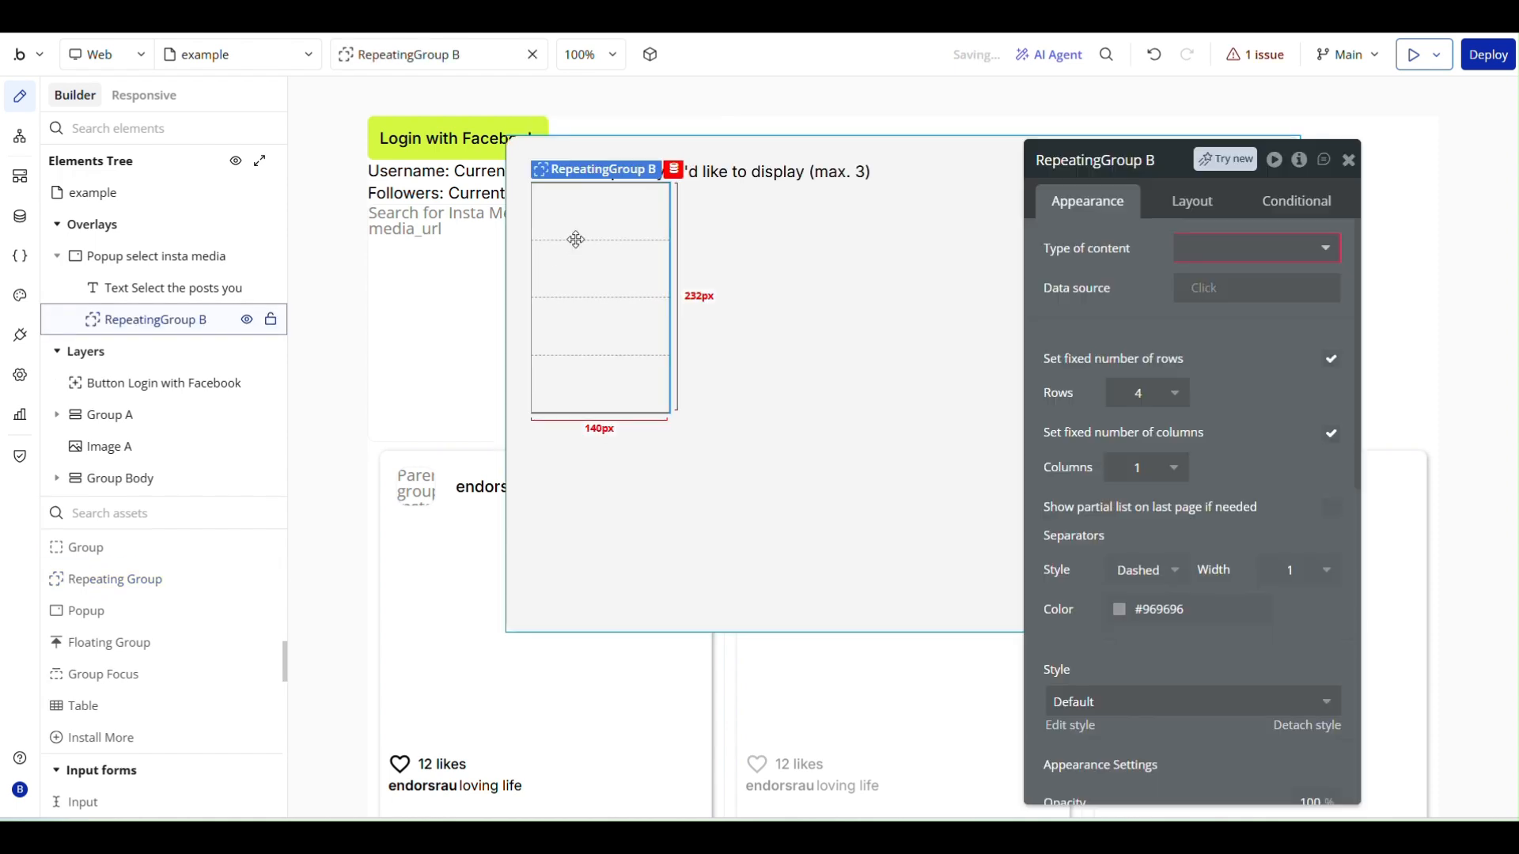
pyautogui.click(1222, 249)
pyautogui.write('ins')
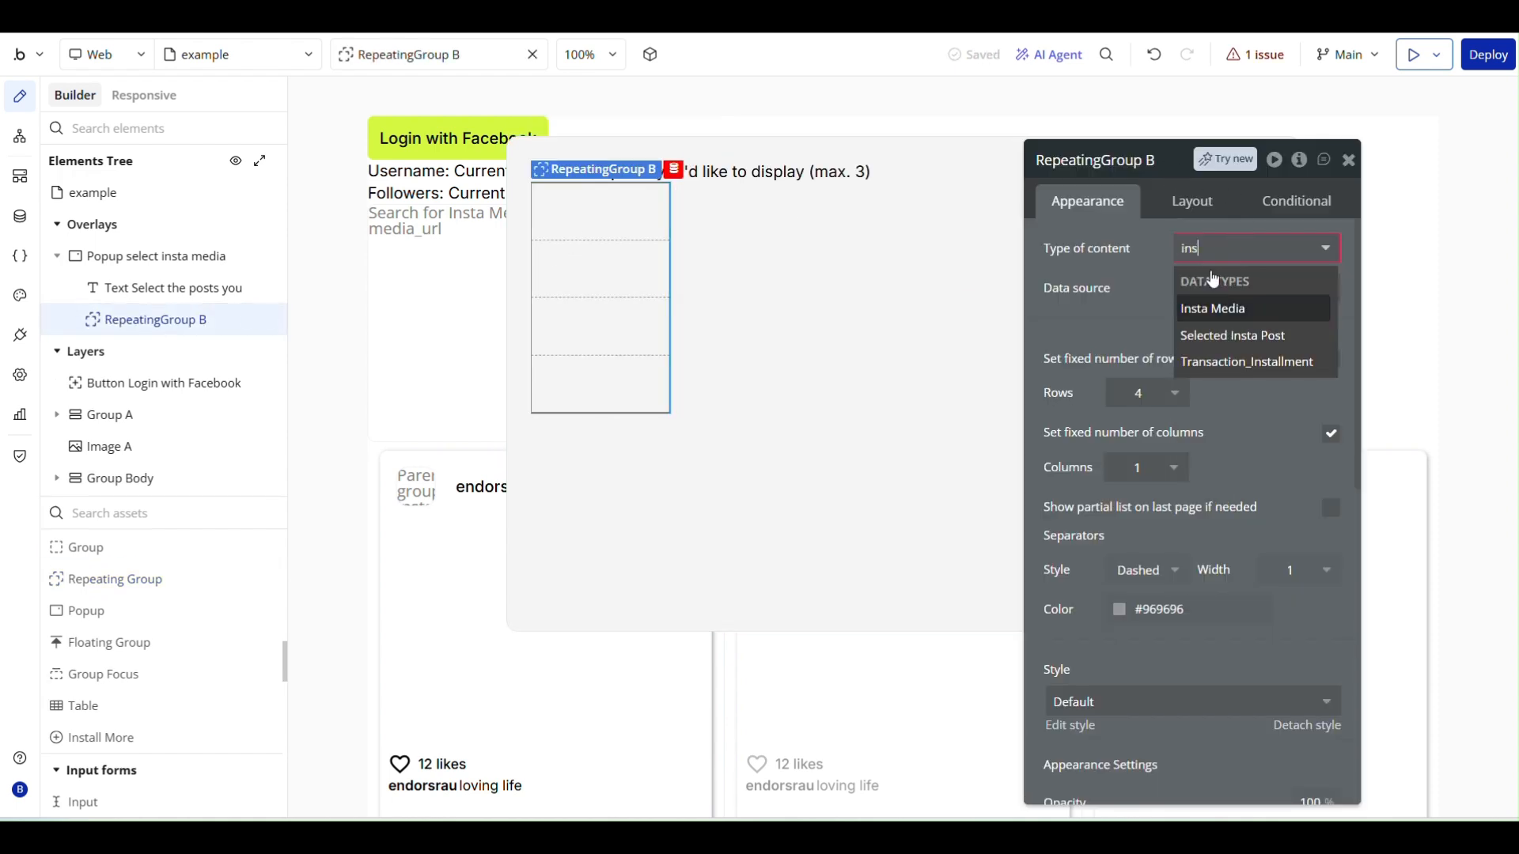
pyautogui.click(1213, 308)
# - Set the popup repeating group's data source to a search for Insta Media
pyautogui.click(1218, 288)
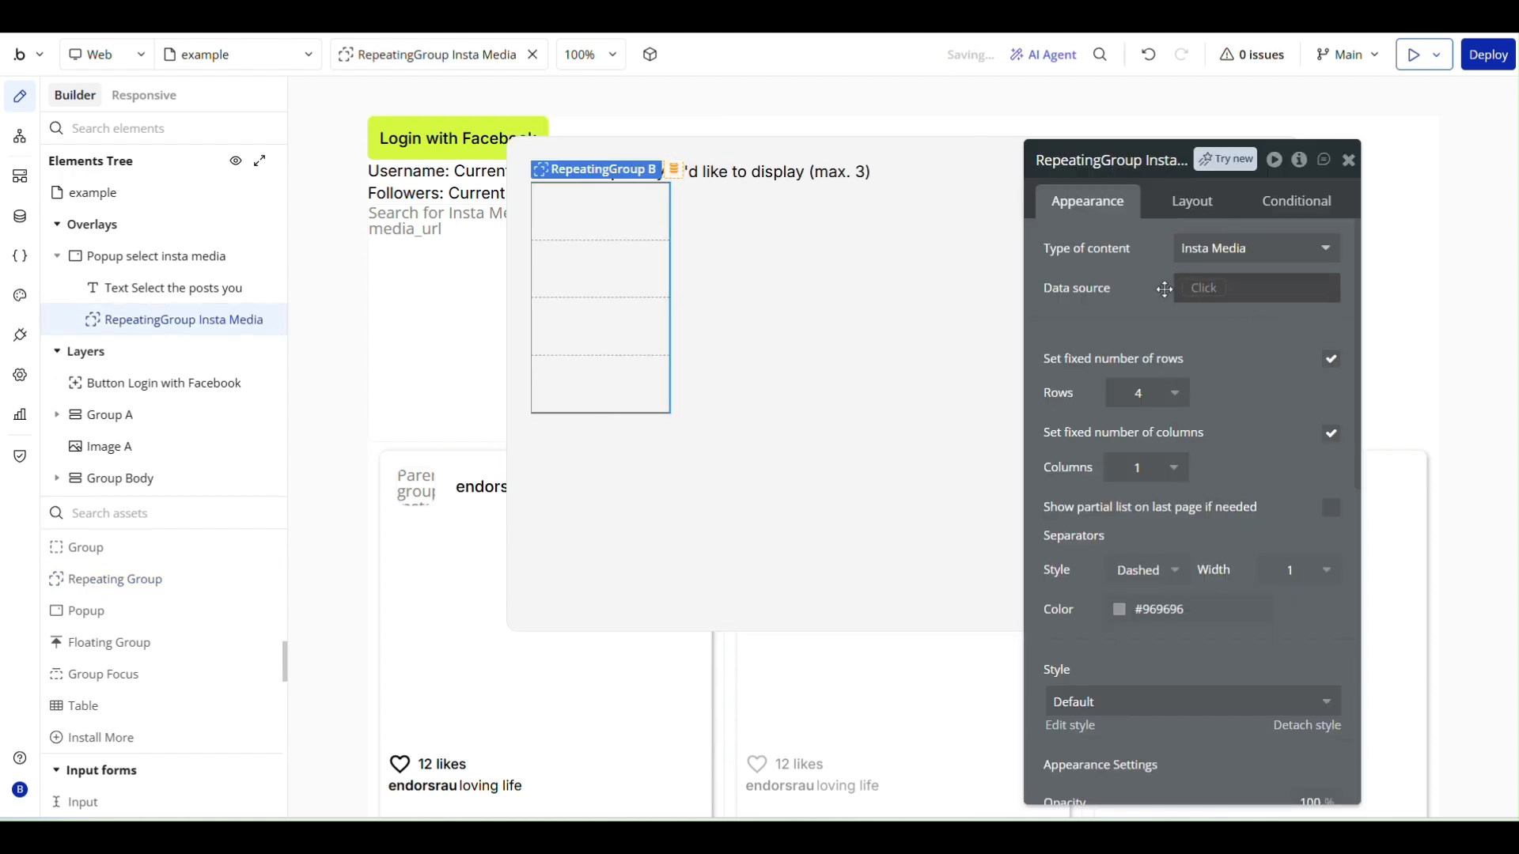
pyautogui.click(1231, 394)
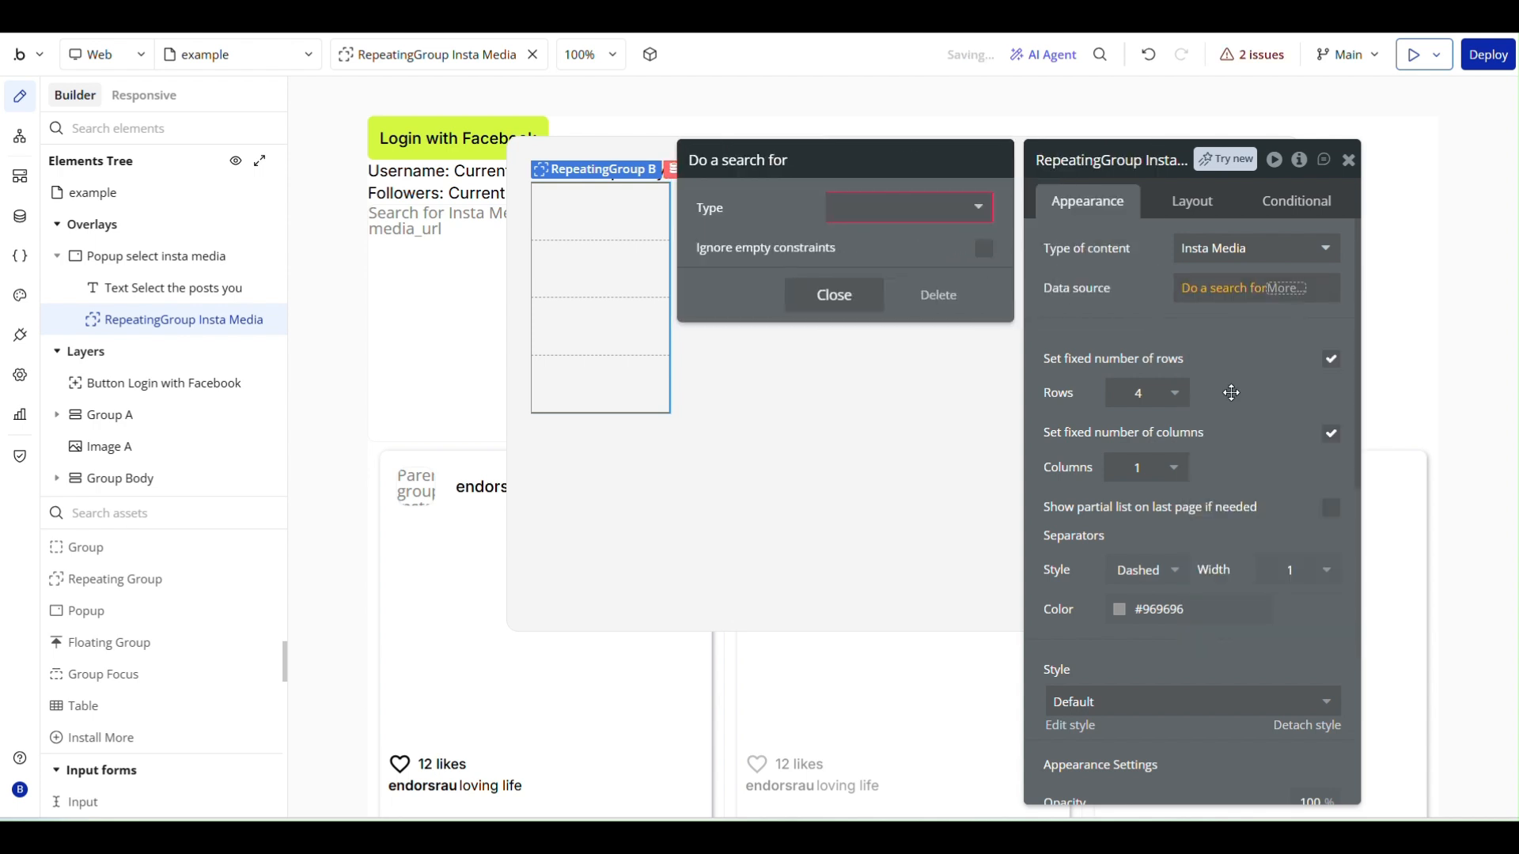
pyautogui.write('in')
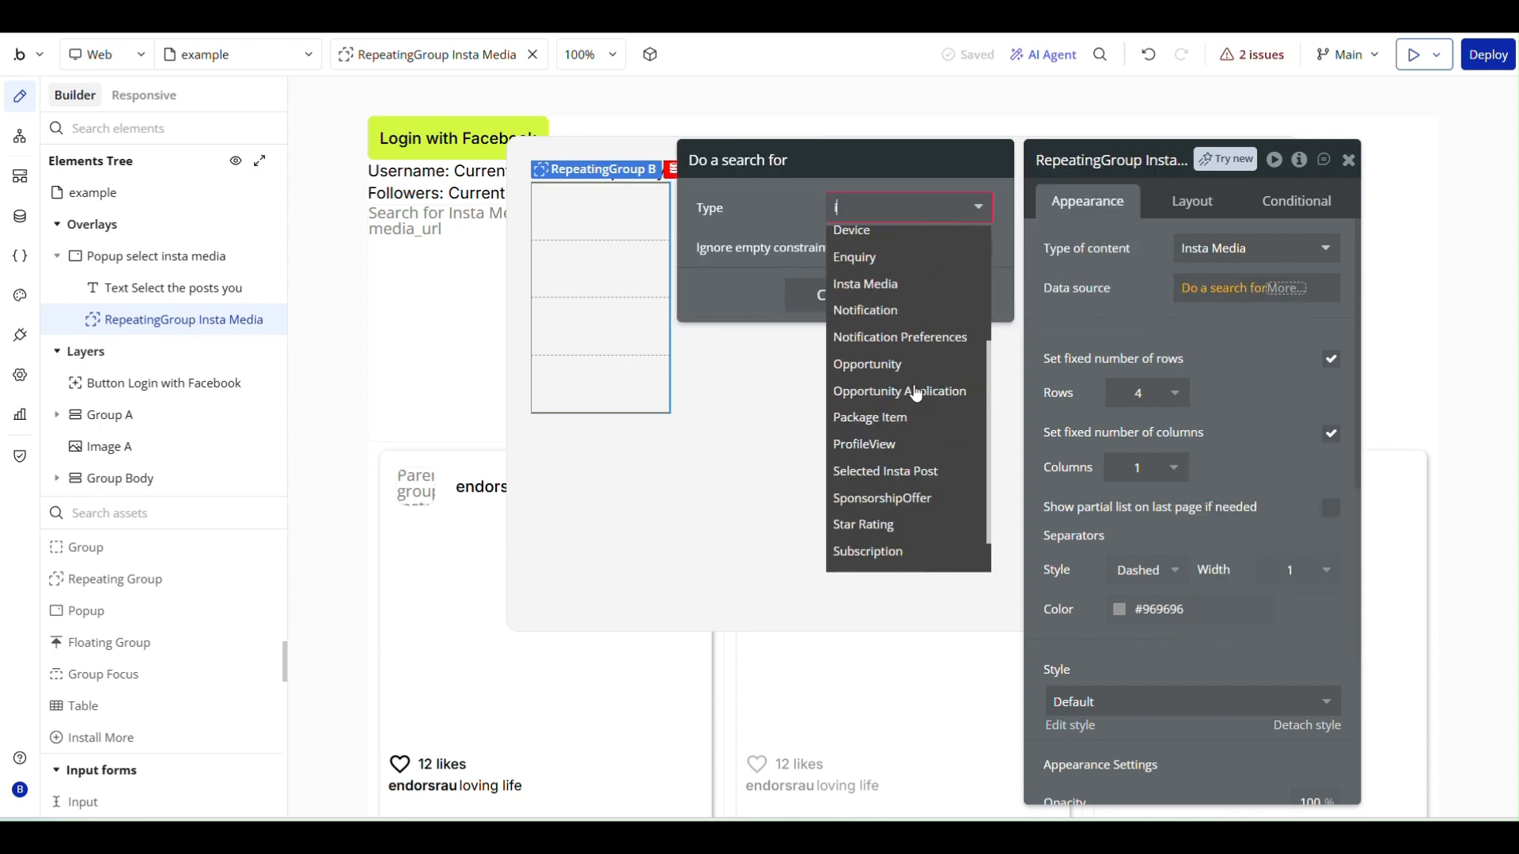
pyautogui.click(886, 295)
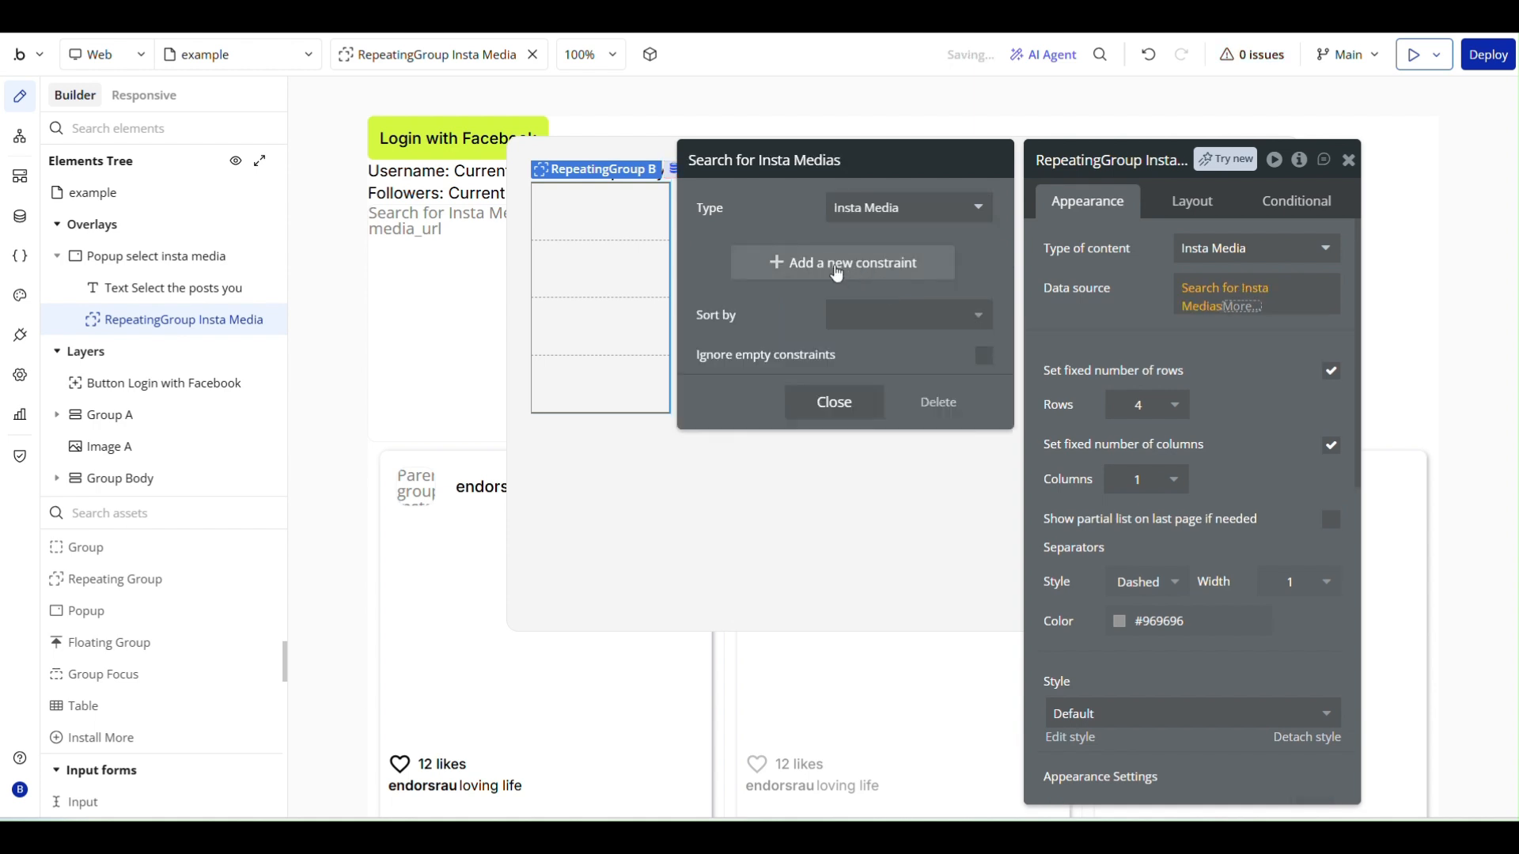
# - Constrain the Insta Media search to entries whose owner equals Current User
pyautogui.click(866, 269)
pyautogui.click(723, 254)
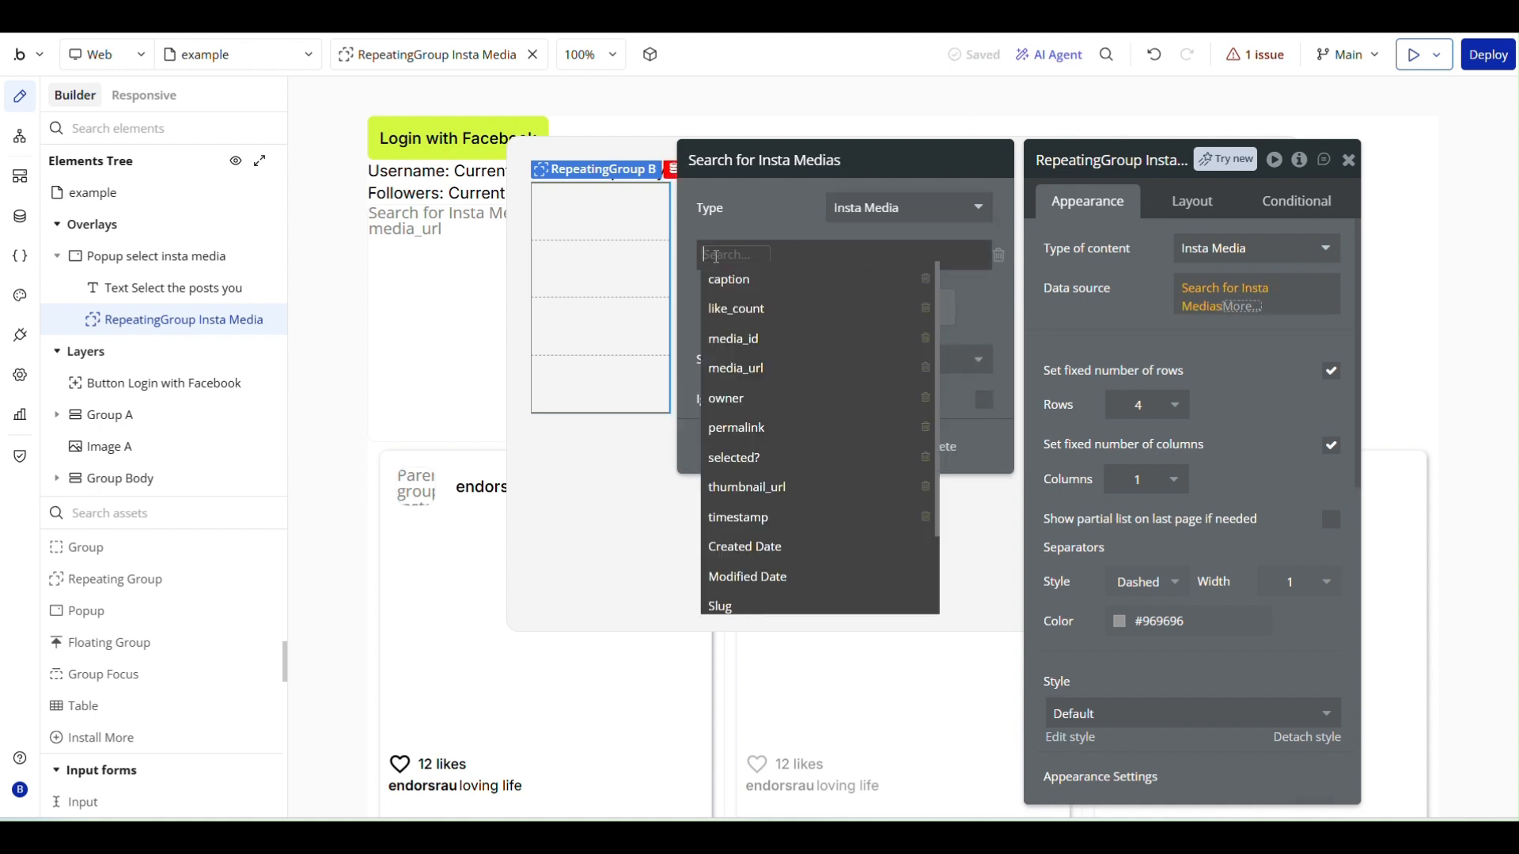
pyautogui.click(755, 398)
pyautogui.click(756, 257)
pyautogui.click(757, 283)
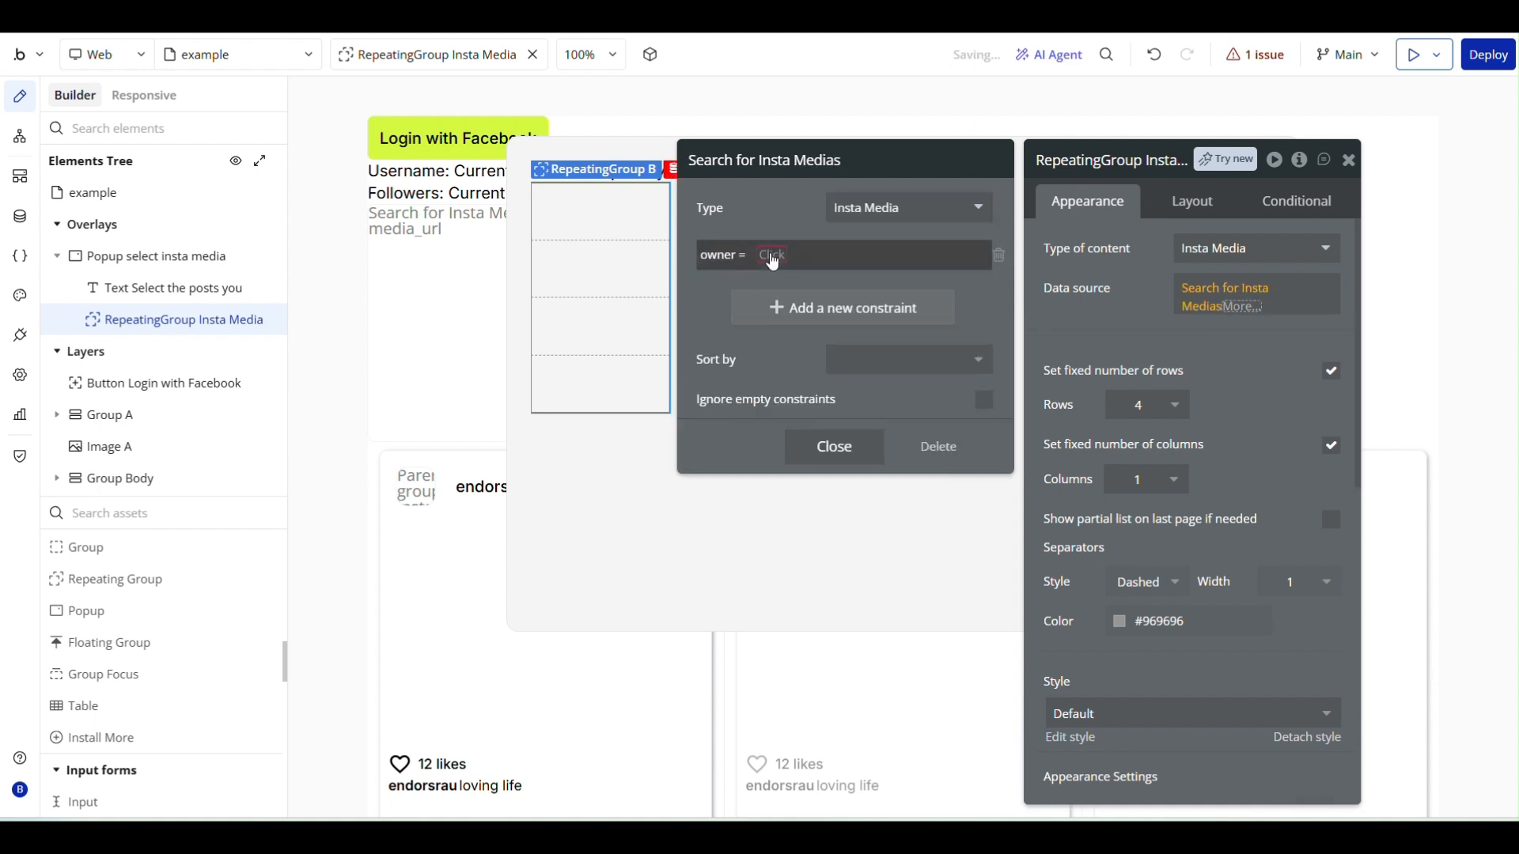
pyautogui.click(773, 257)
pyautogui.click(795, 332)
pyautogui.click(708, 302)
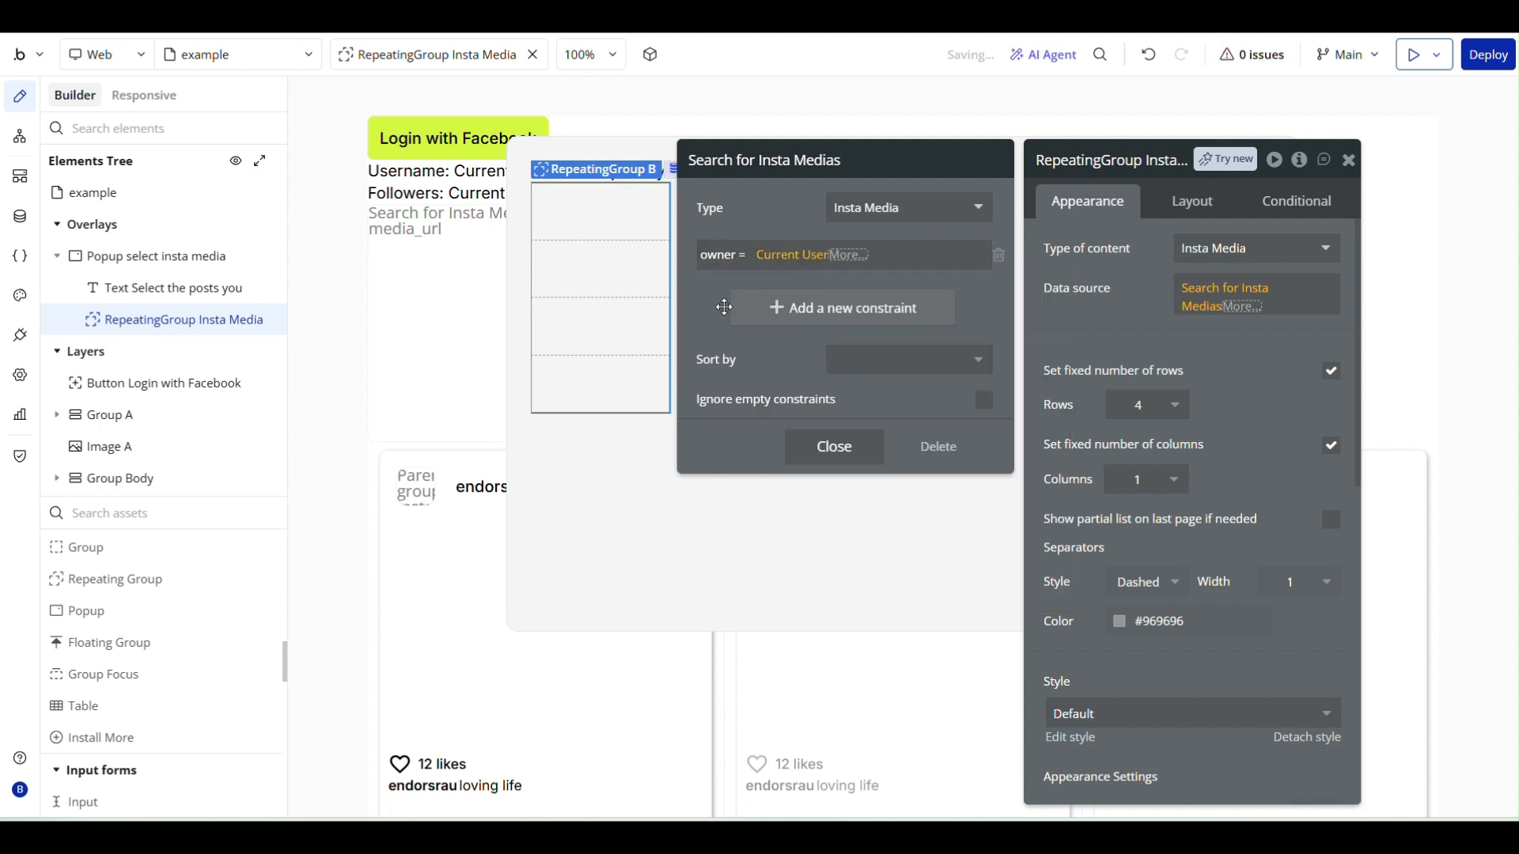
pyautogui.click(832, 444)
pyautogui.click(1063, 338)
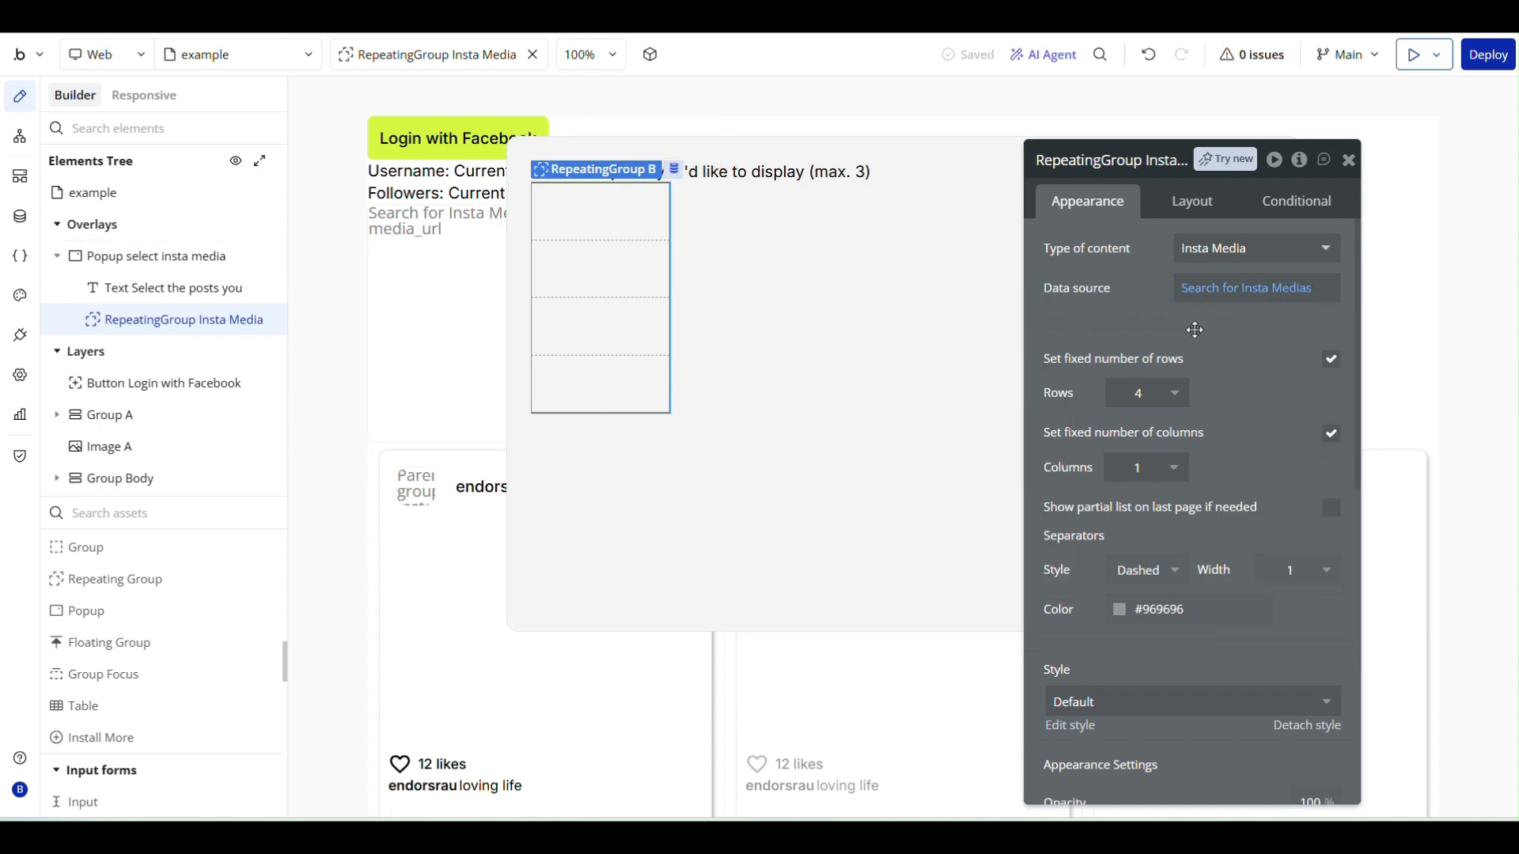
# - Turn off the fixed number of rows and set the repeating group to 3 columns
pyautogui.click(1329, 357)
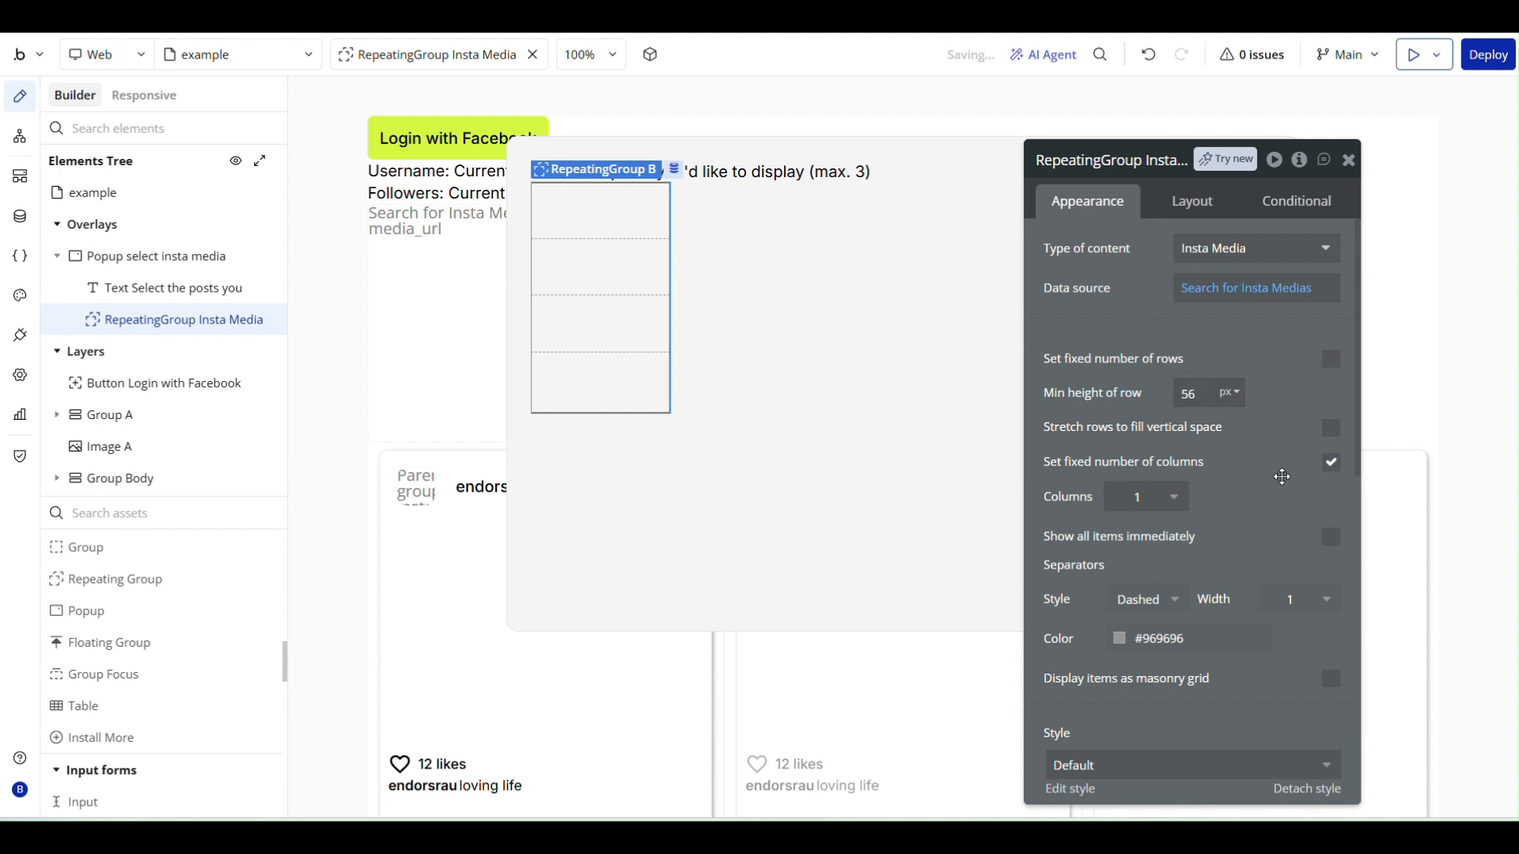
pyautogui.click(1141, 499)
pyautogui.click(1140, 621)
# - Try the None separator style on the repeating group and settle on Solid
pyautogui.click(1146, 599)
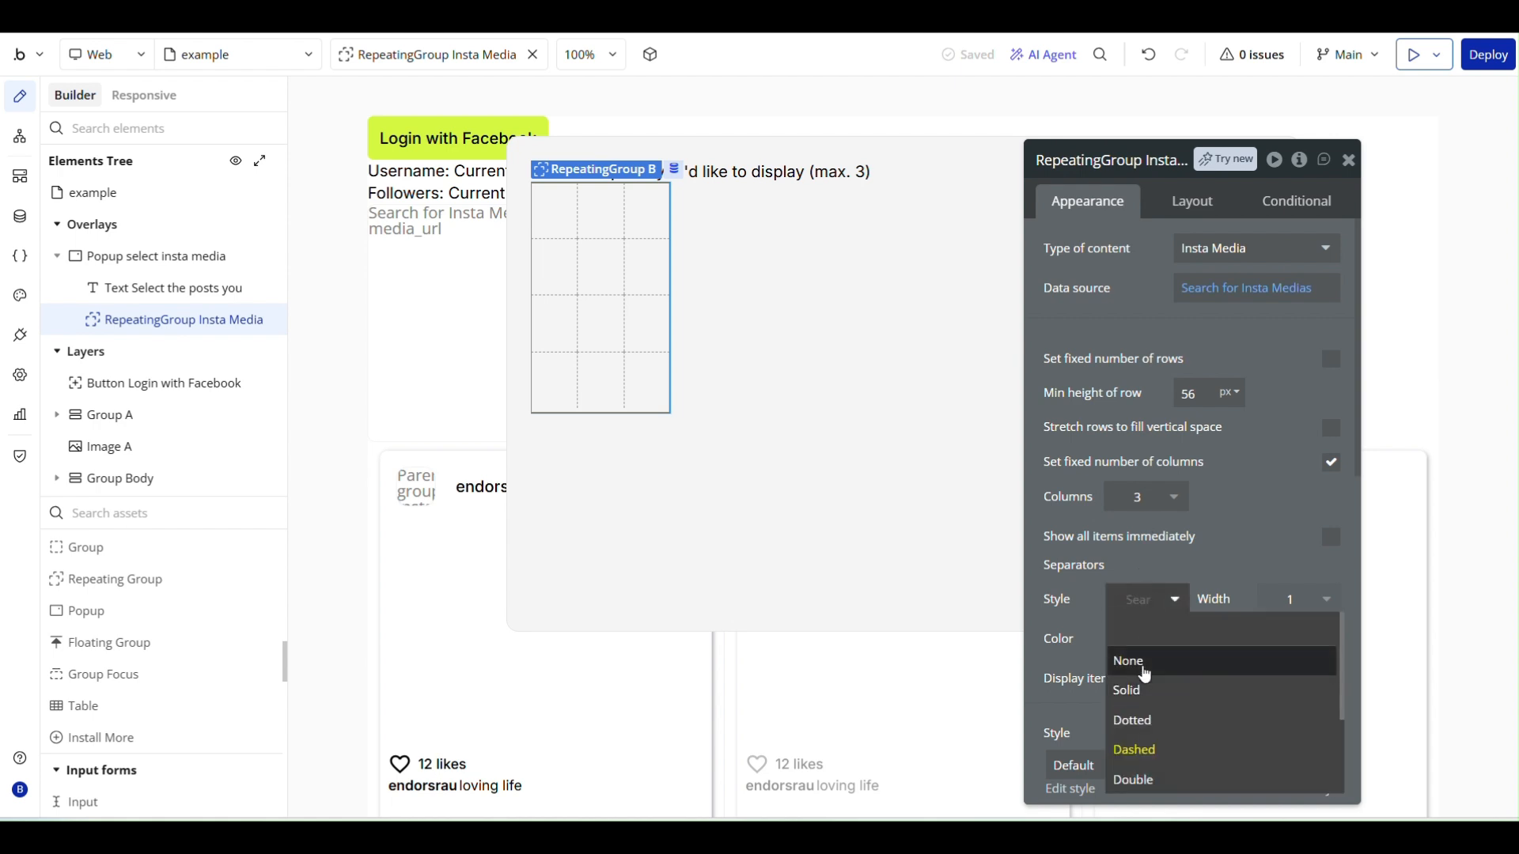
pyautogui.click(1145, 675)
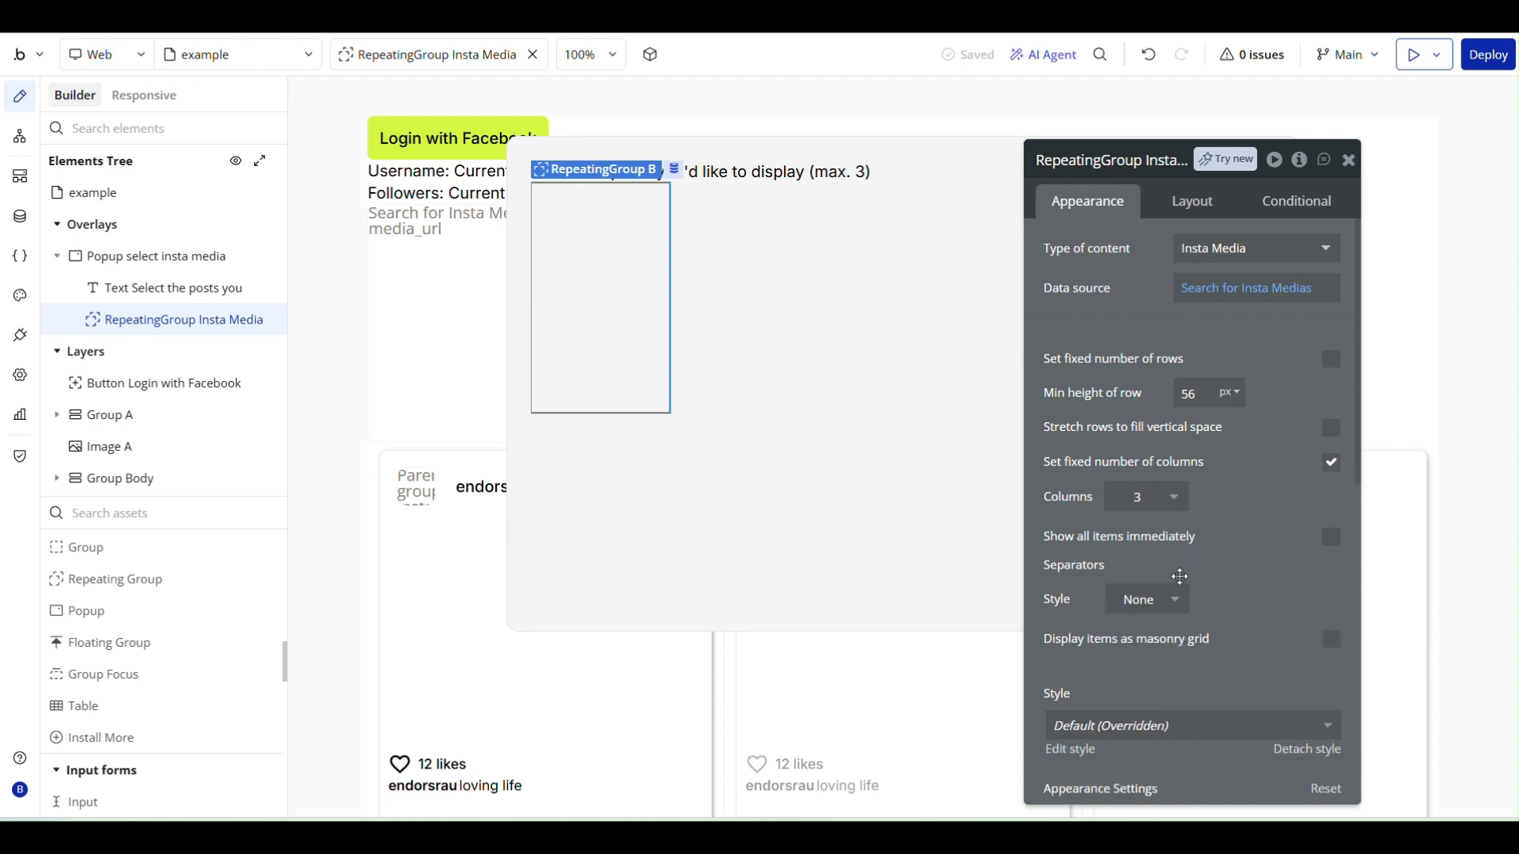
pyautogui.click(1148, 601)
pyautogui.click(1131, 686)
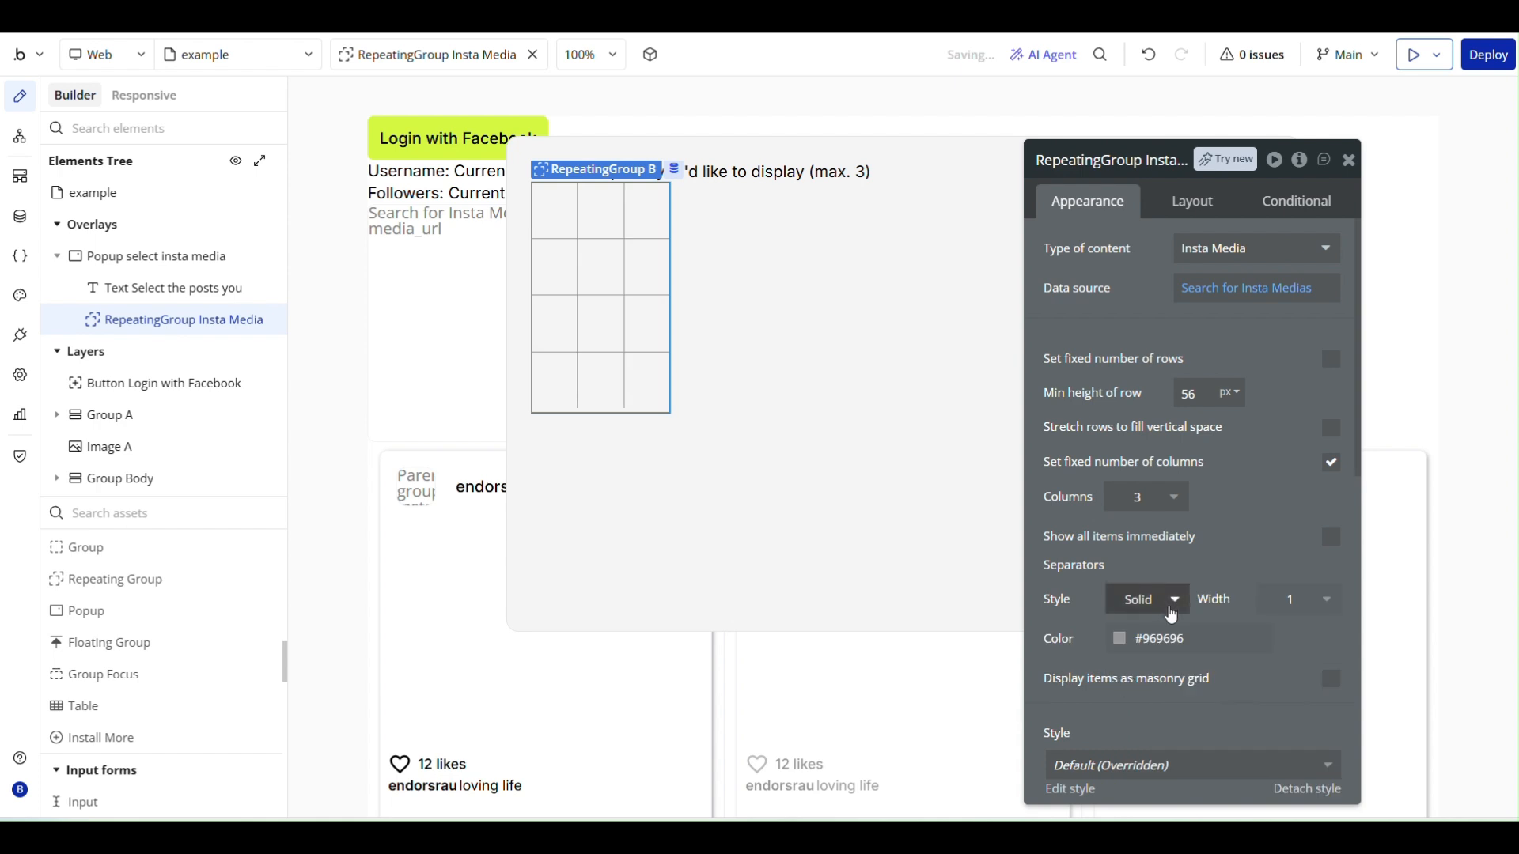
pyautogui.click(1139, 638)
pyautogui.click(1195, 343)
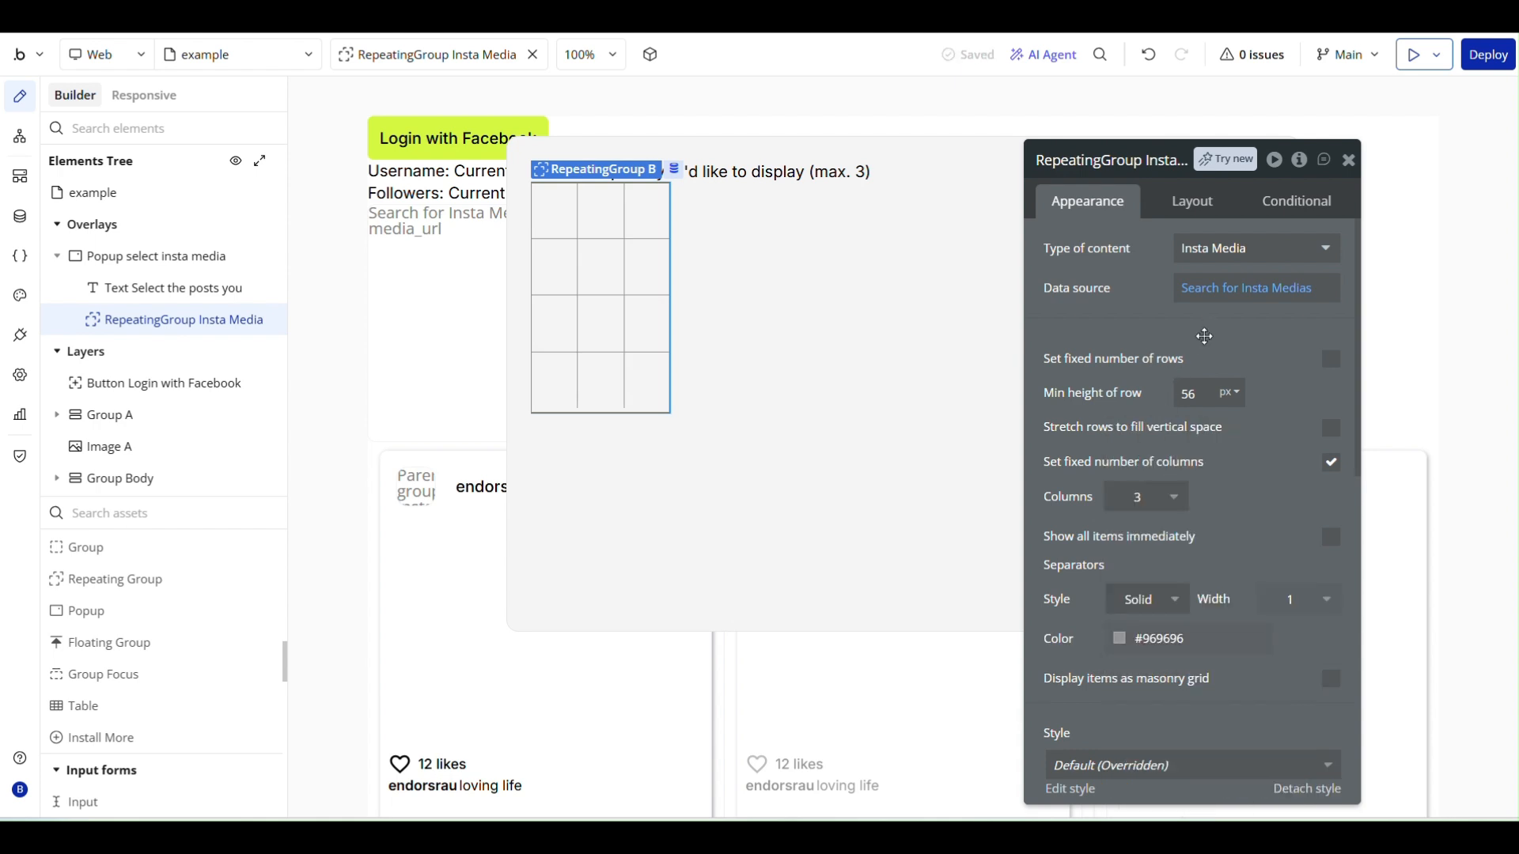
# - Turn off fitting the repeating group's width to content and set its minimum height to 0 px
pyautogui.click(1186, 206)
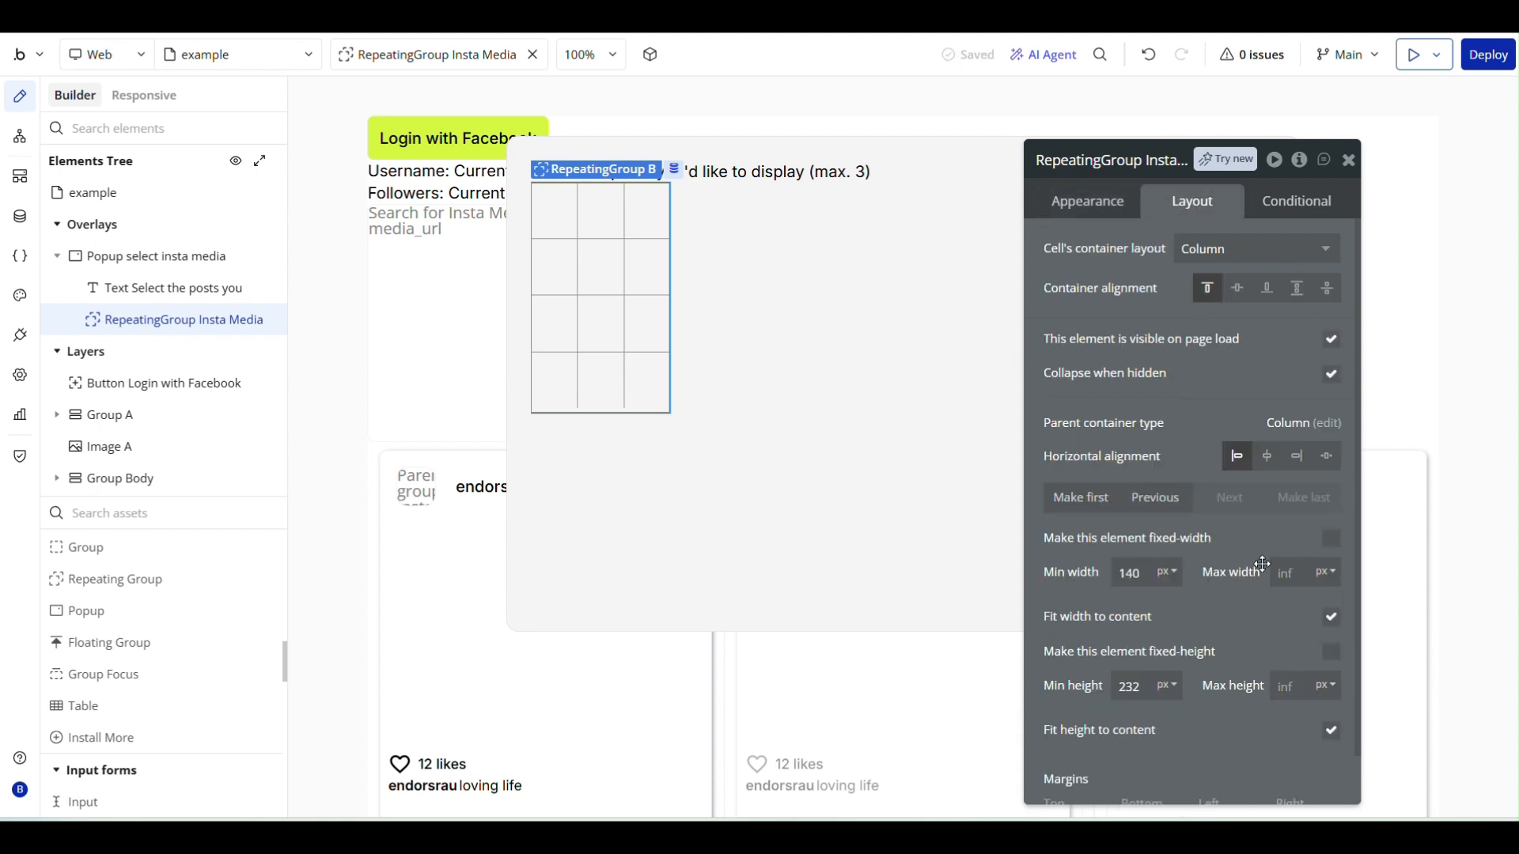
pyautogui.scroll(-1, 1258, 566)
pyautogui.click(1332, 565)
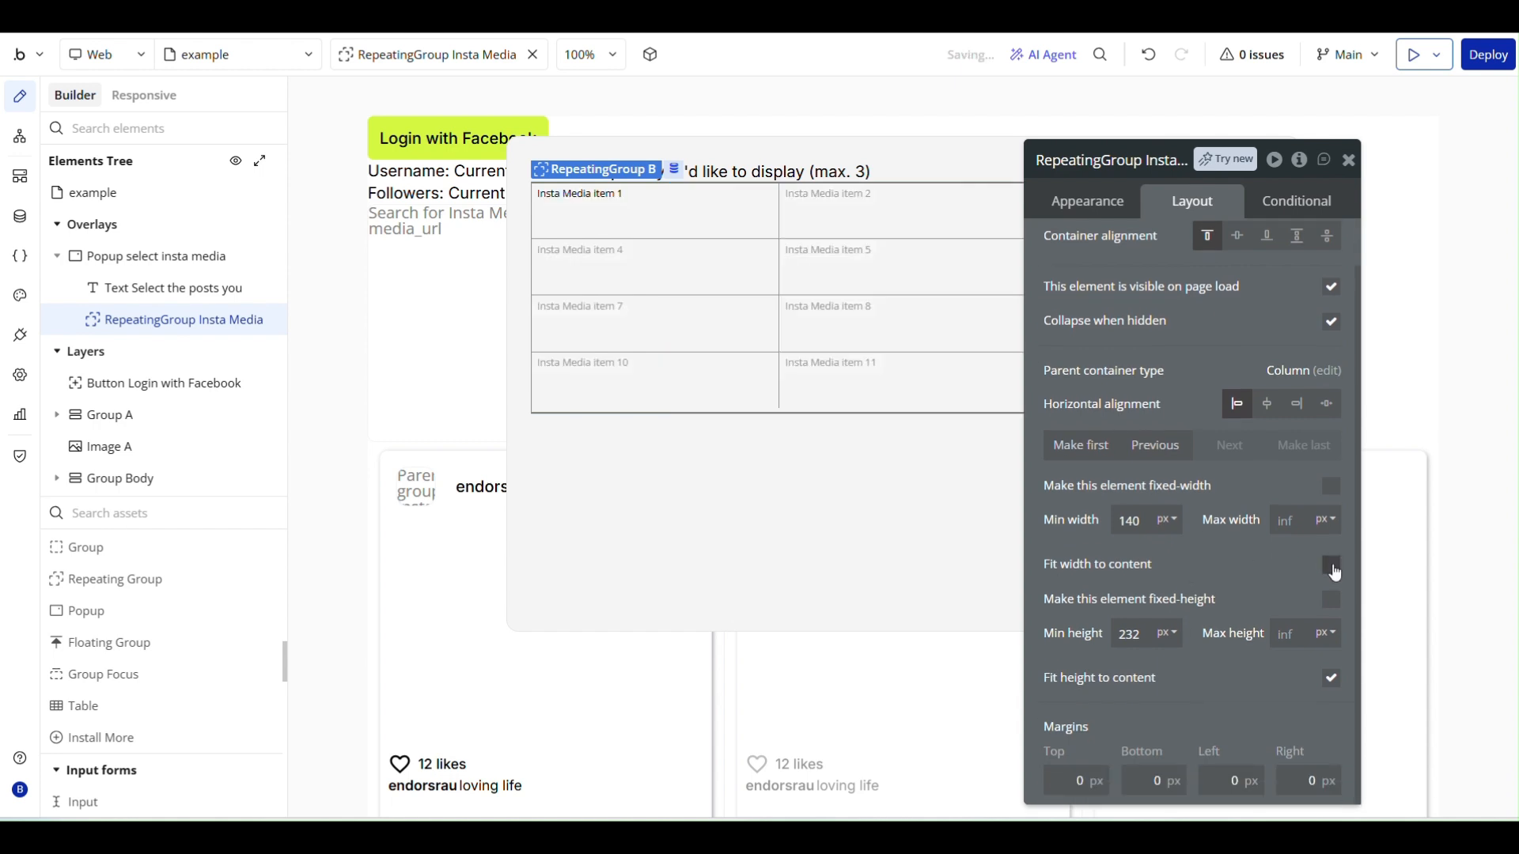
pyautogui.moveTo(1142, 635); pyautogui.dragTo(1074, 633)
pyautogui.click(1180, 568)
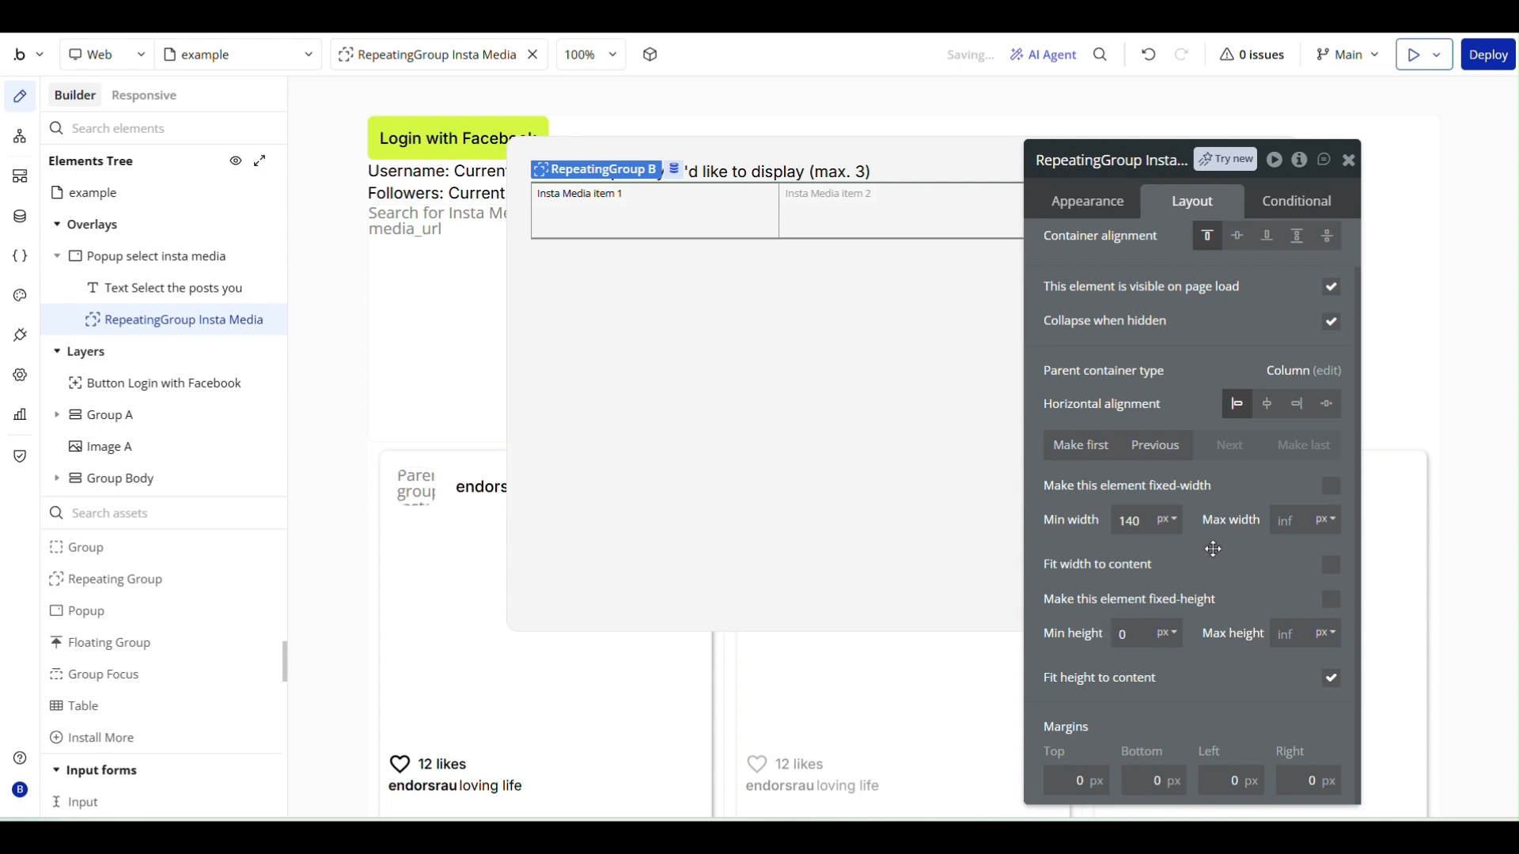
# - Add a group inside the popup's Insta Media repeating group and rename it Group Insta Media
pyautogui.click(132, 551)
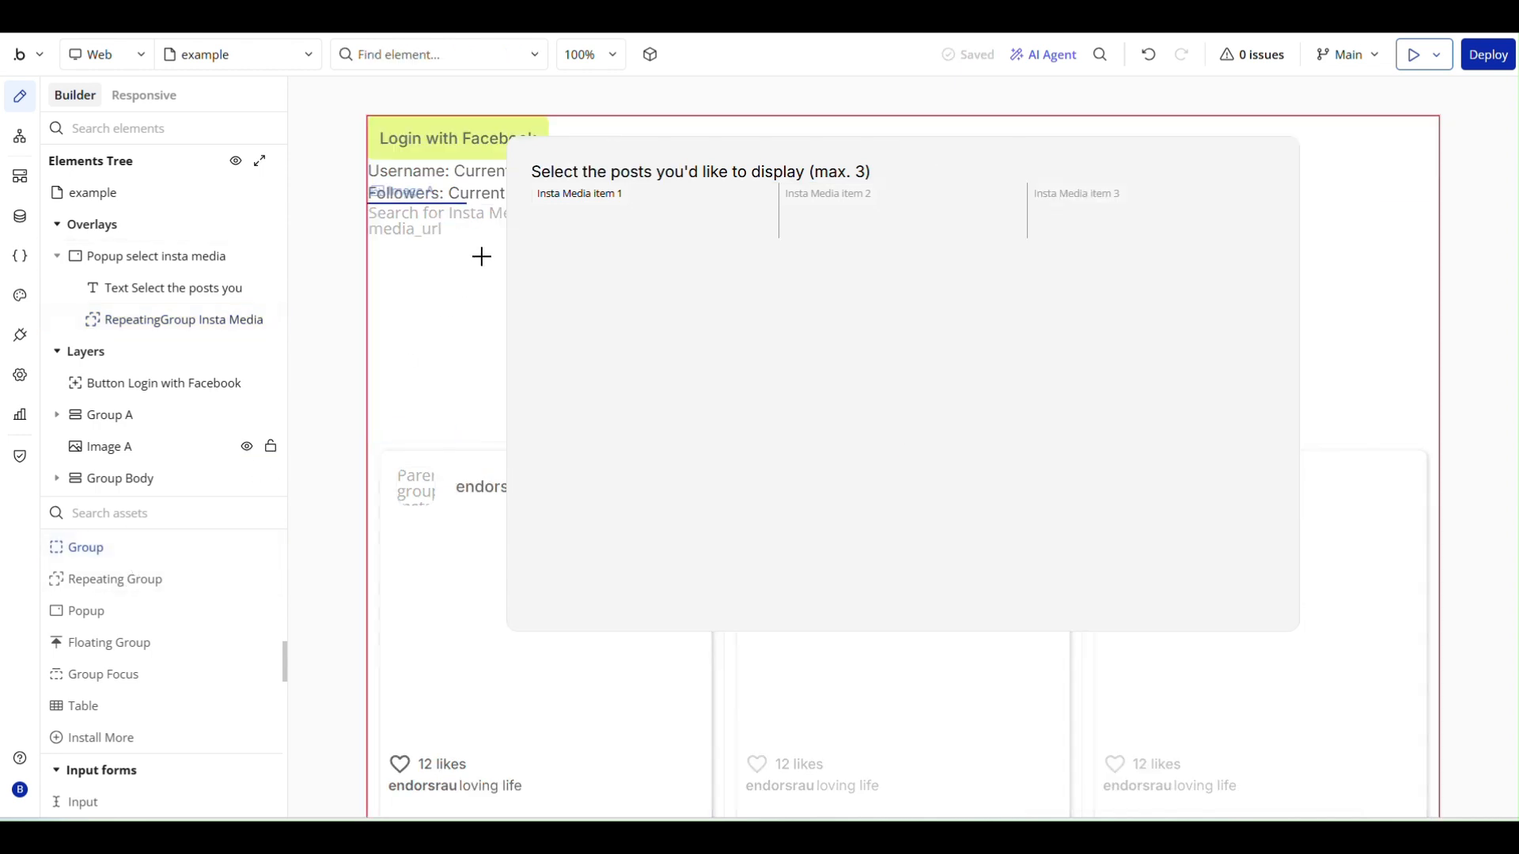
pyautogui.click(571, 212)
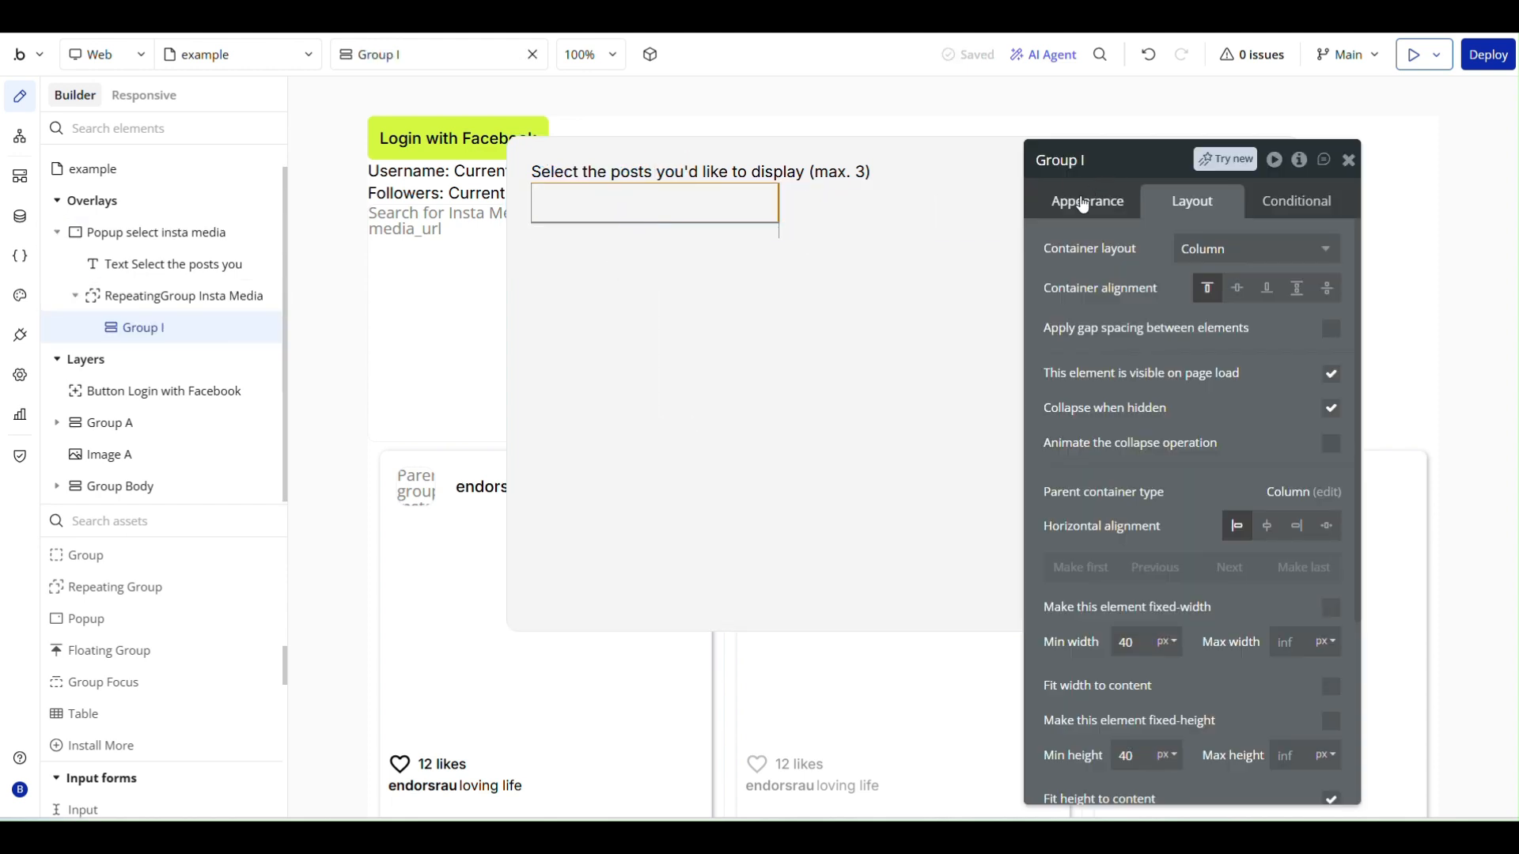
pyautogui.click(1094, 164)
pyautogui.press('Return')
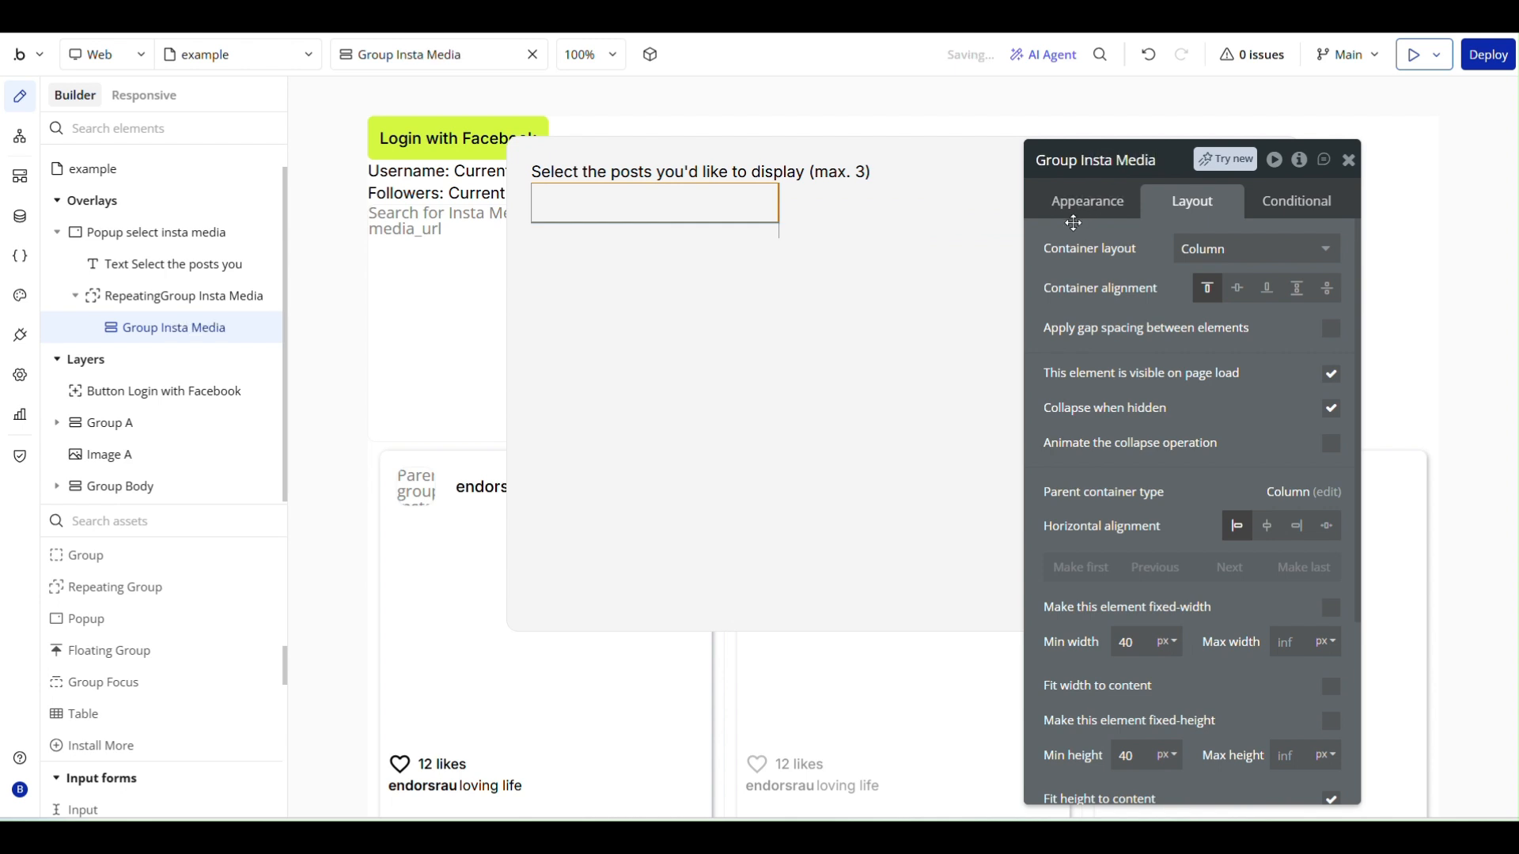
# - Turn off fitting the height of Group Insta Media to its content
pyautogui.scroll(-3, 1144, 407)
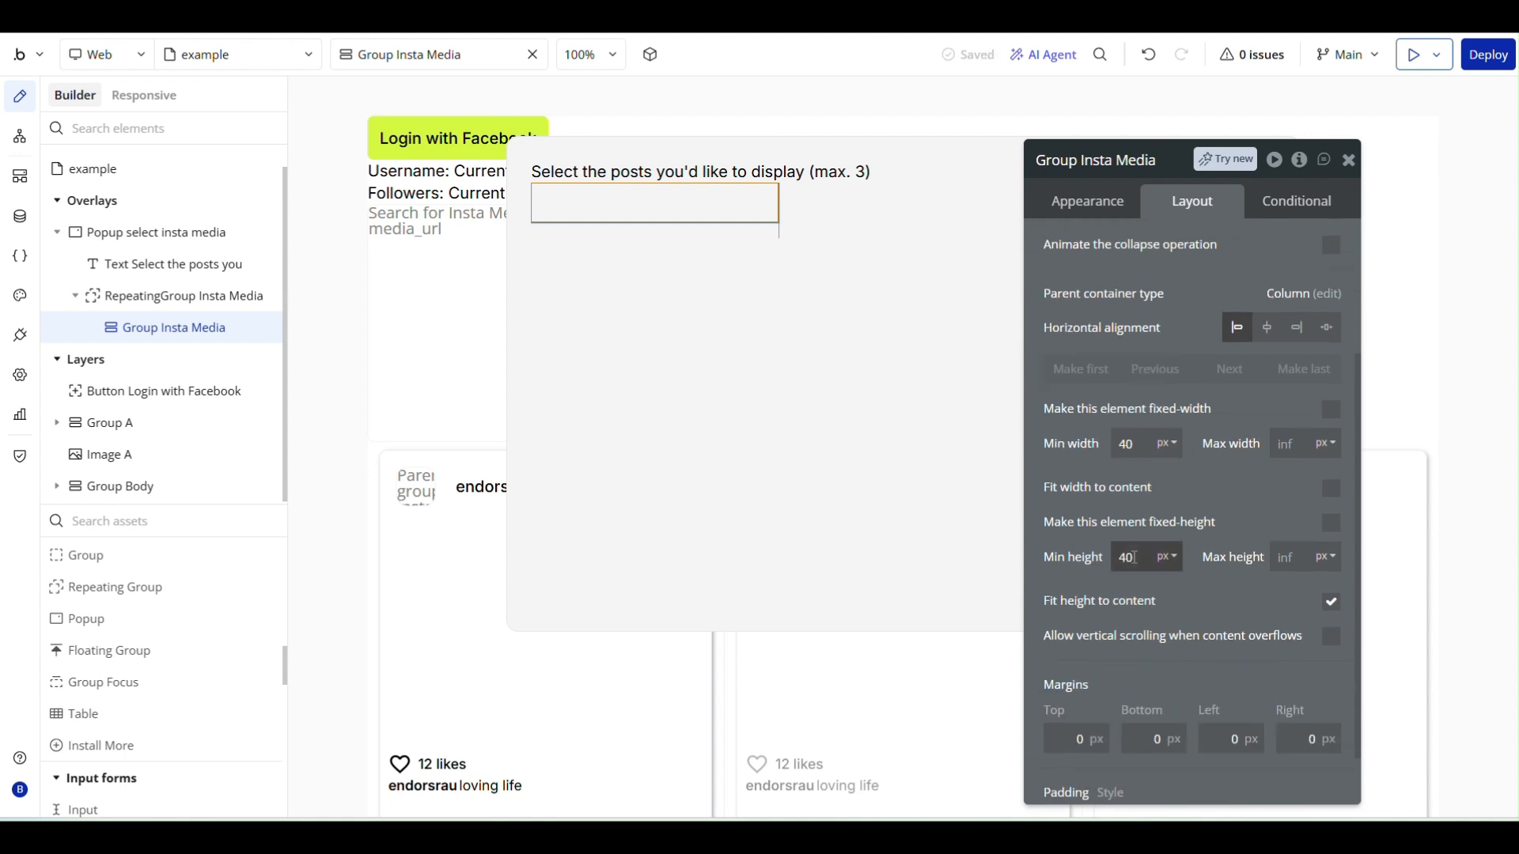
pyautogui.click(1326, 611)
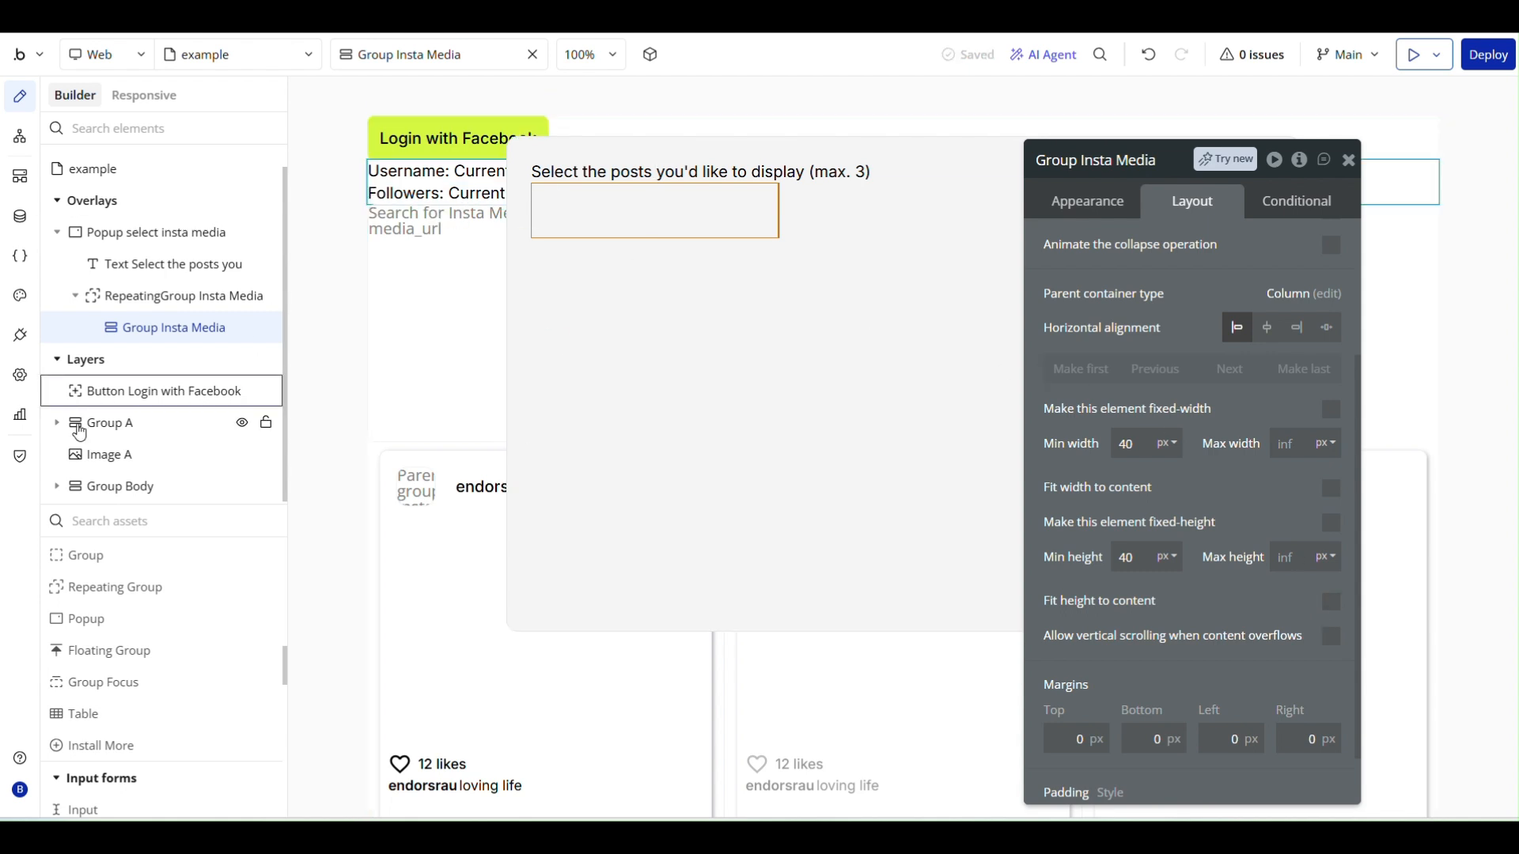
pyautogui.scroll(-10, 111, 645)
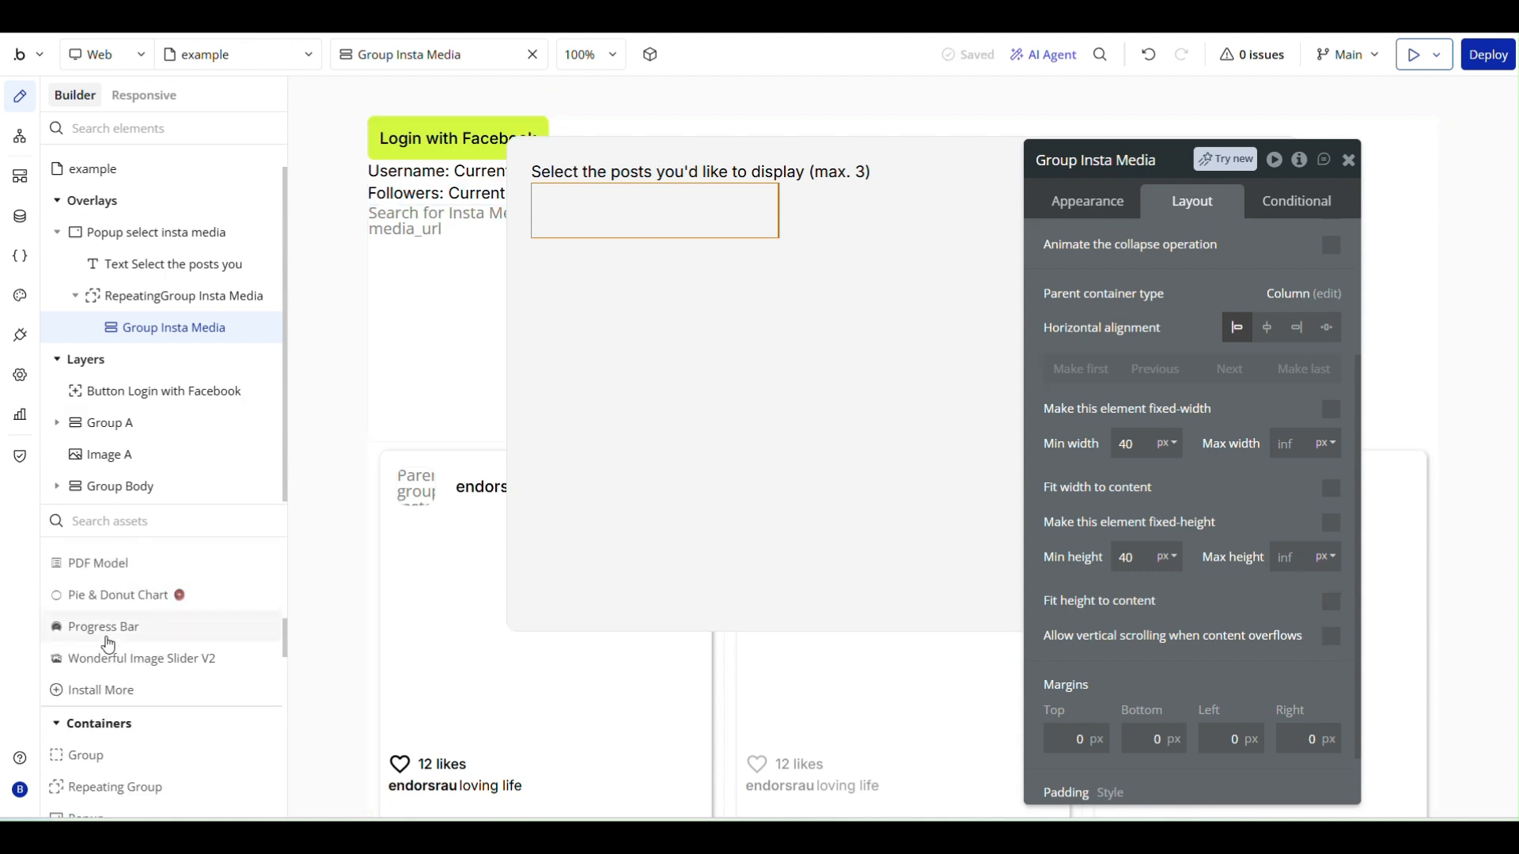
# - Give Group Insta Media a Solid border on all sides with a width of 3
pyautogui.click(1084, 211)
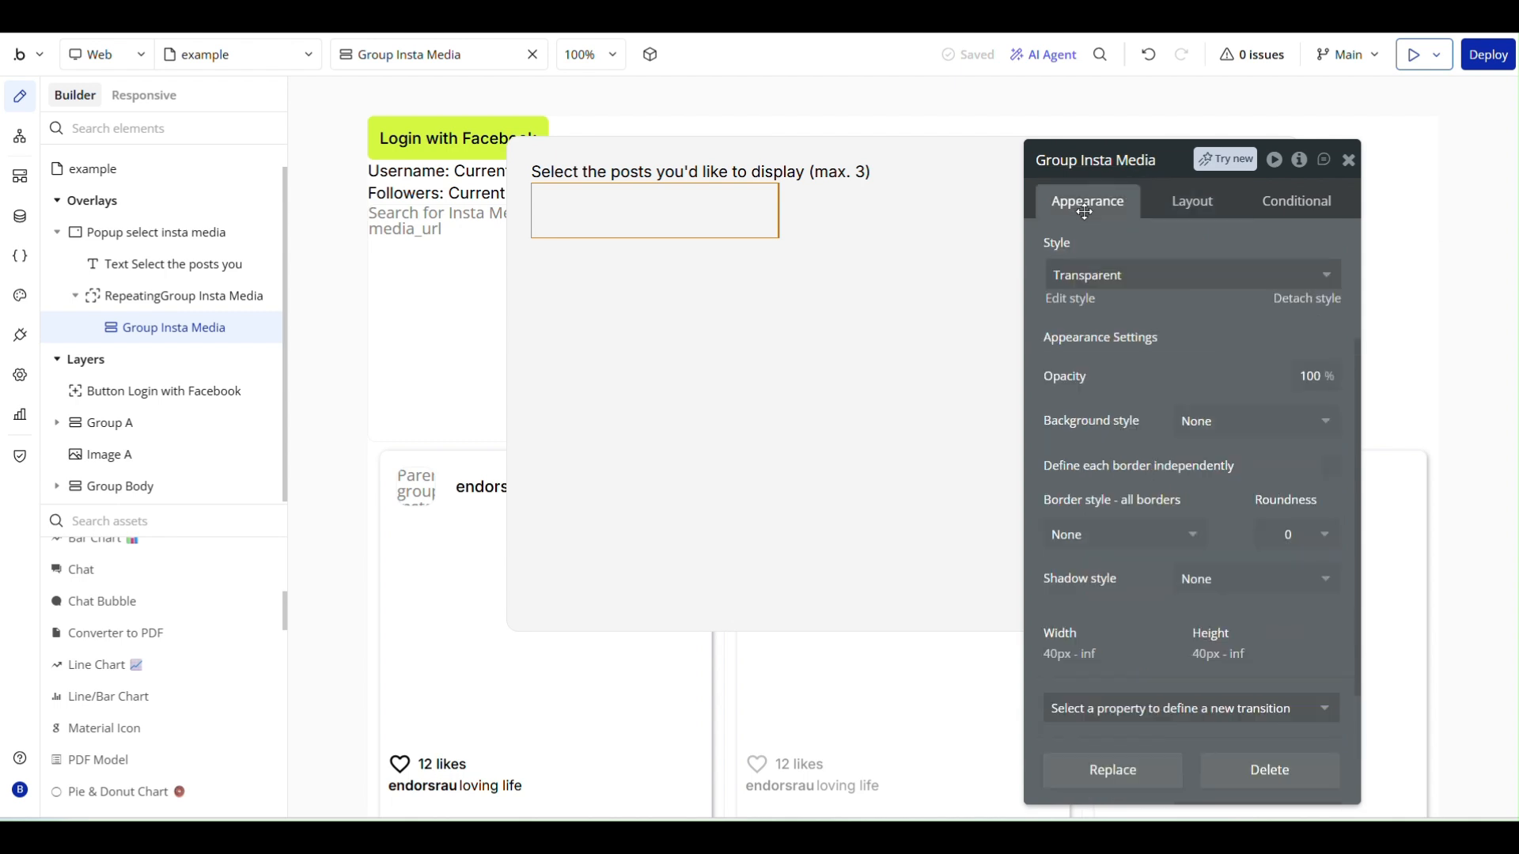
pyautogui.click(1111, 535)
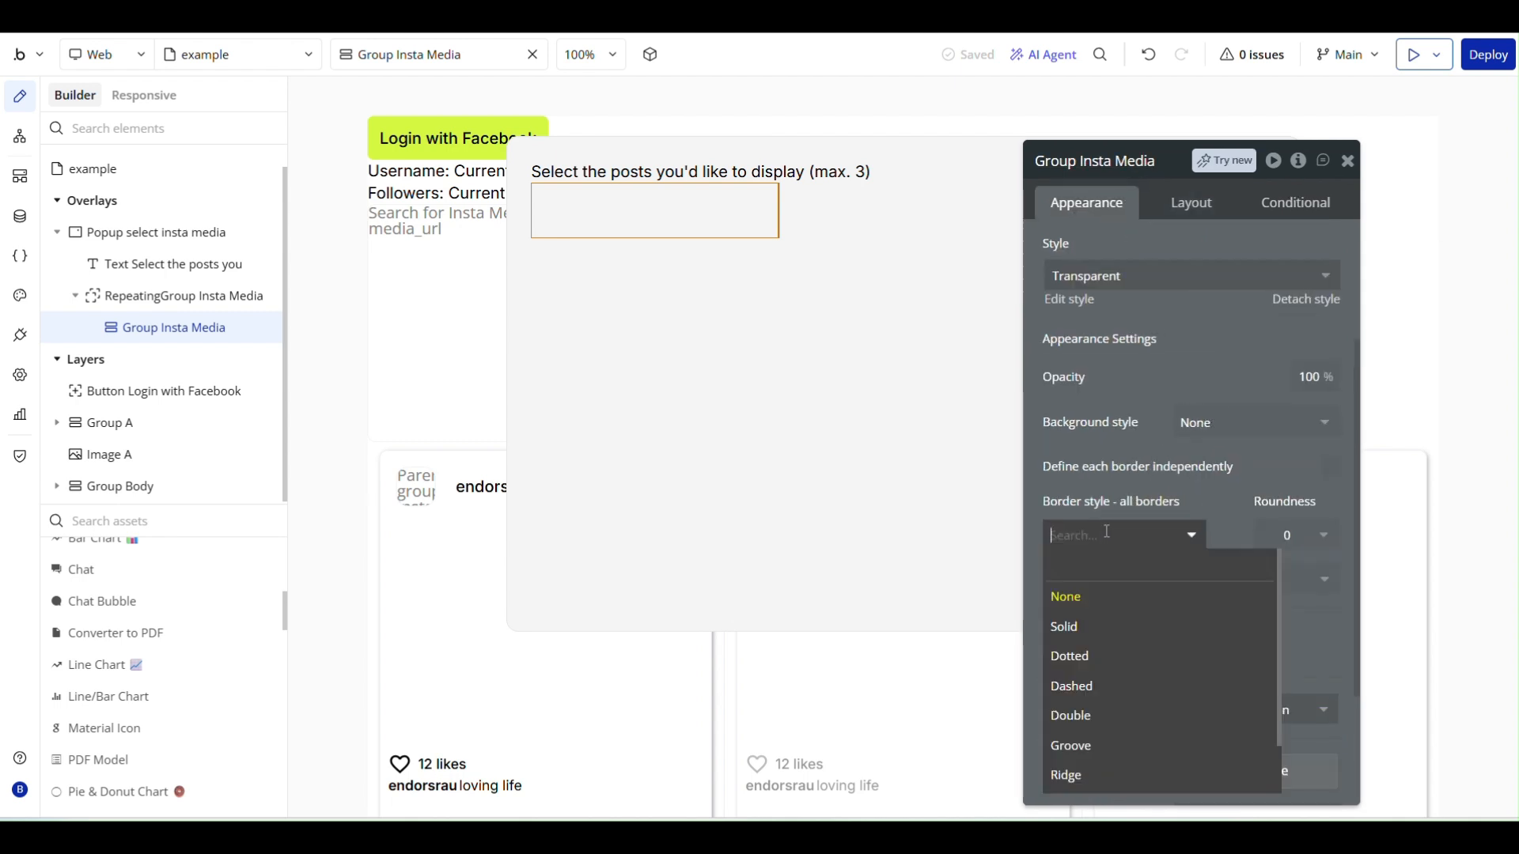
pyautogui.click(1068, 626)
pyautogui.click(1288, 535)
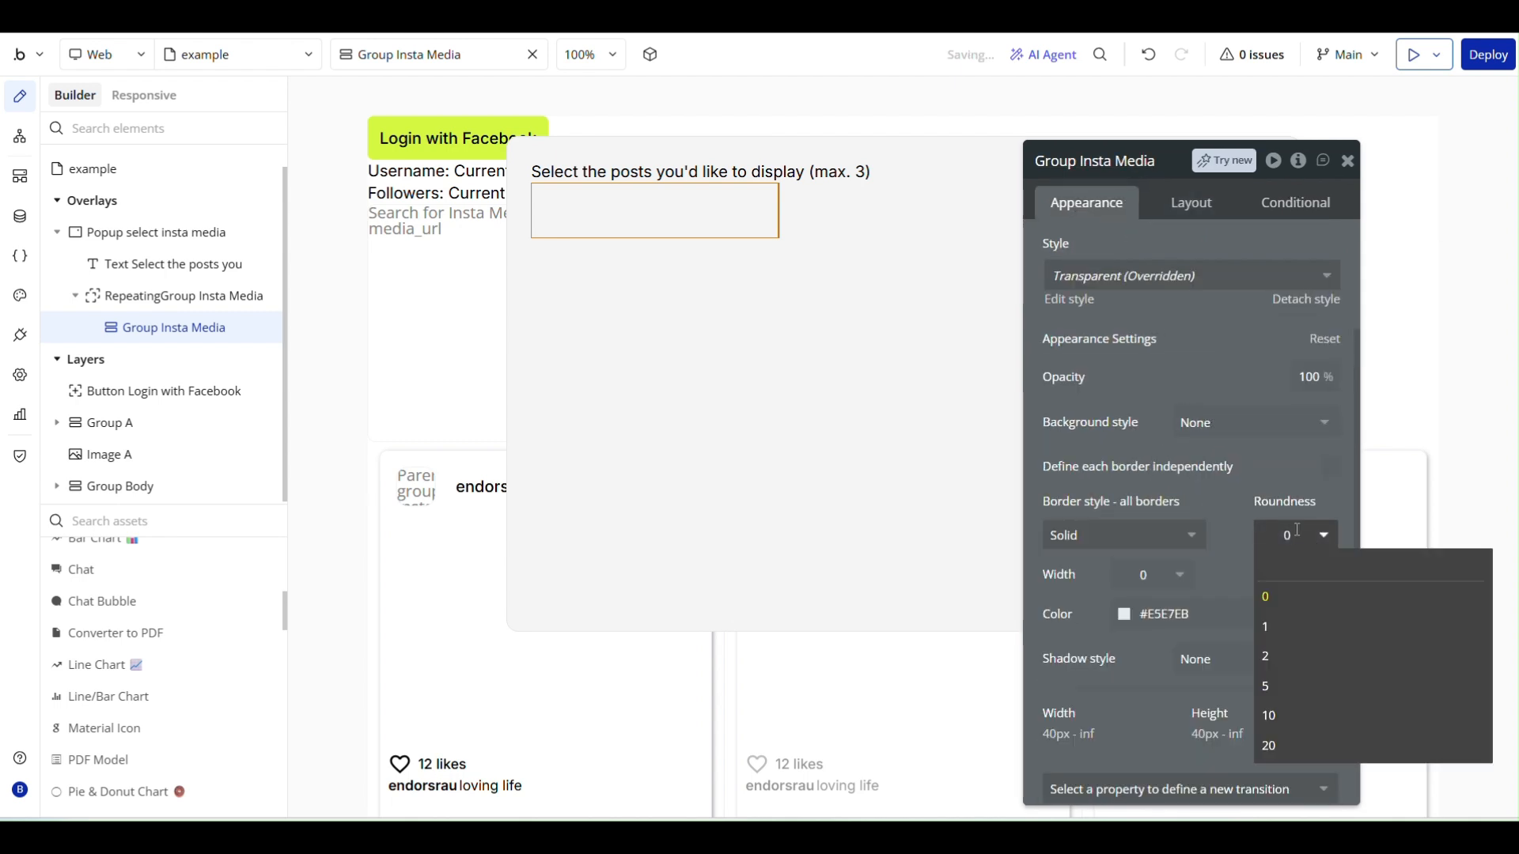
pyautogui.click(1287, 527)
pyautogui.scroll(-1, 1166, 553)
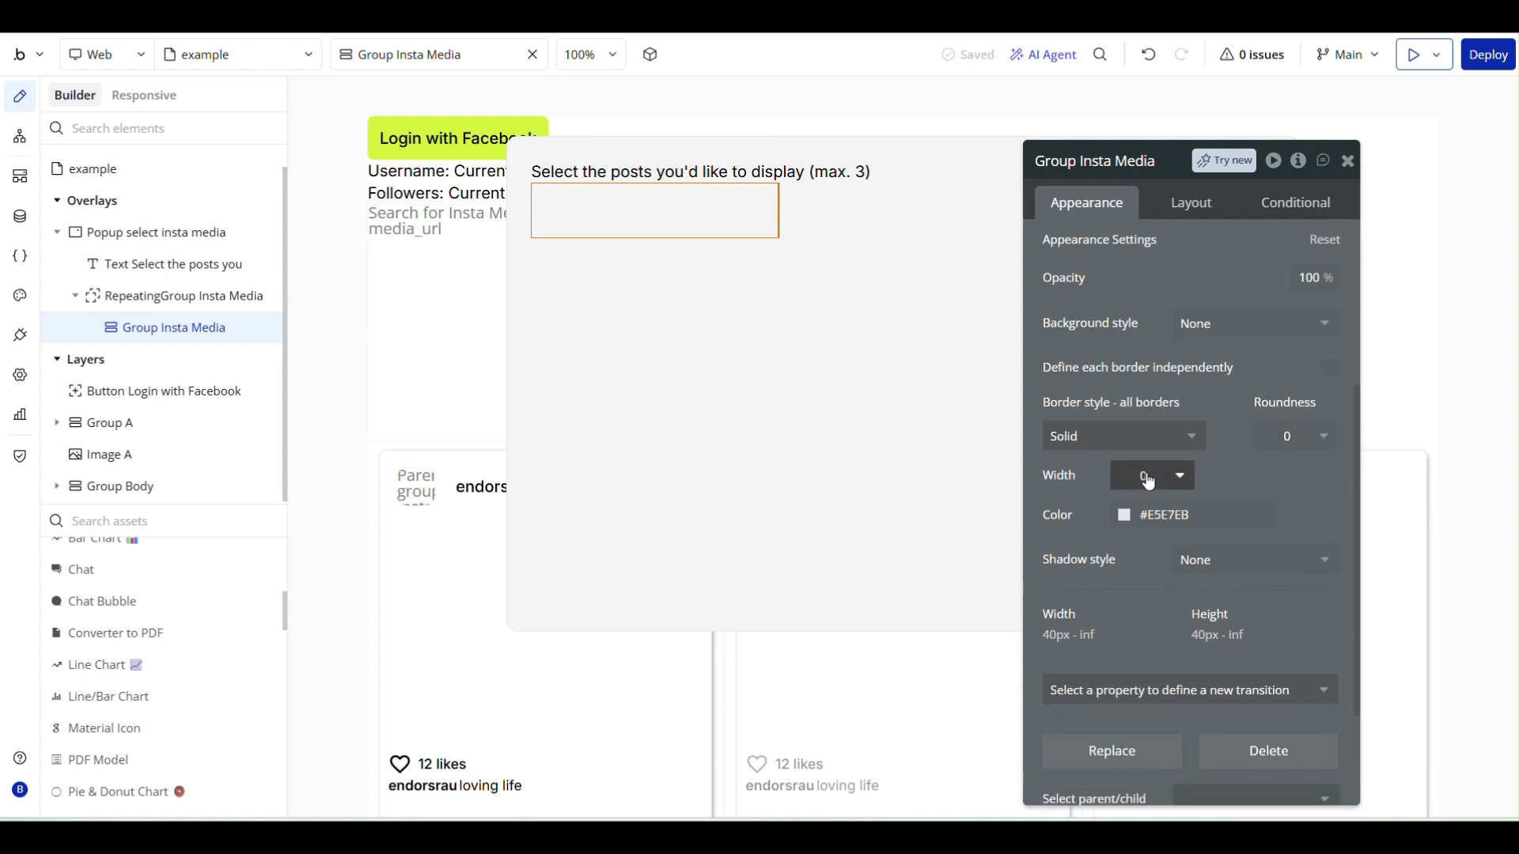
pyautogui.click(1149, 477)
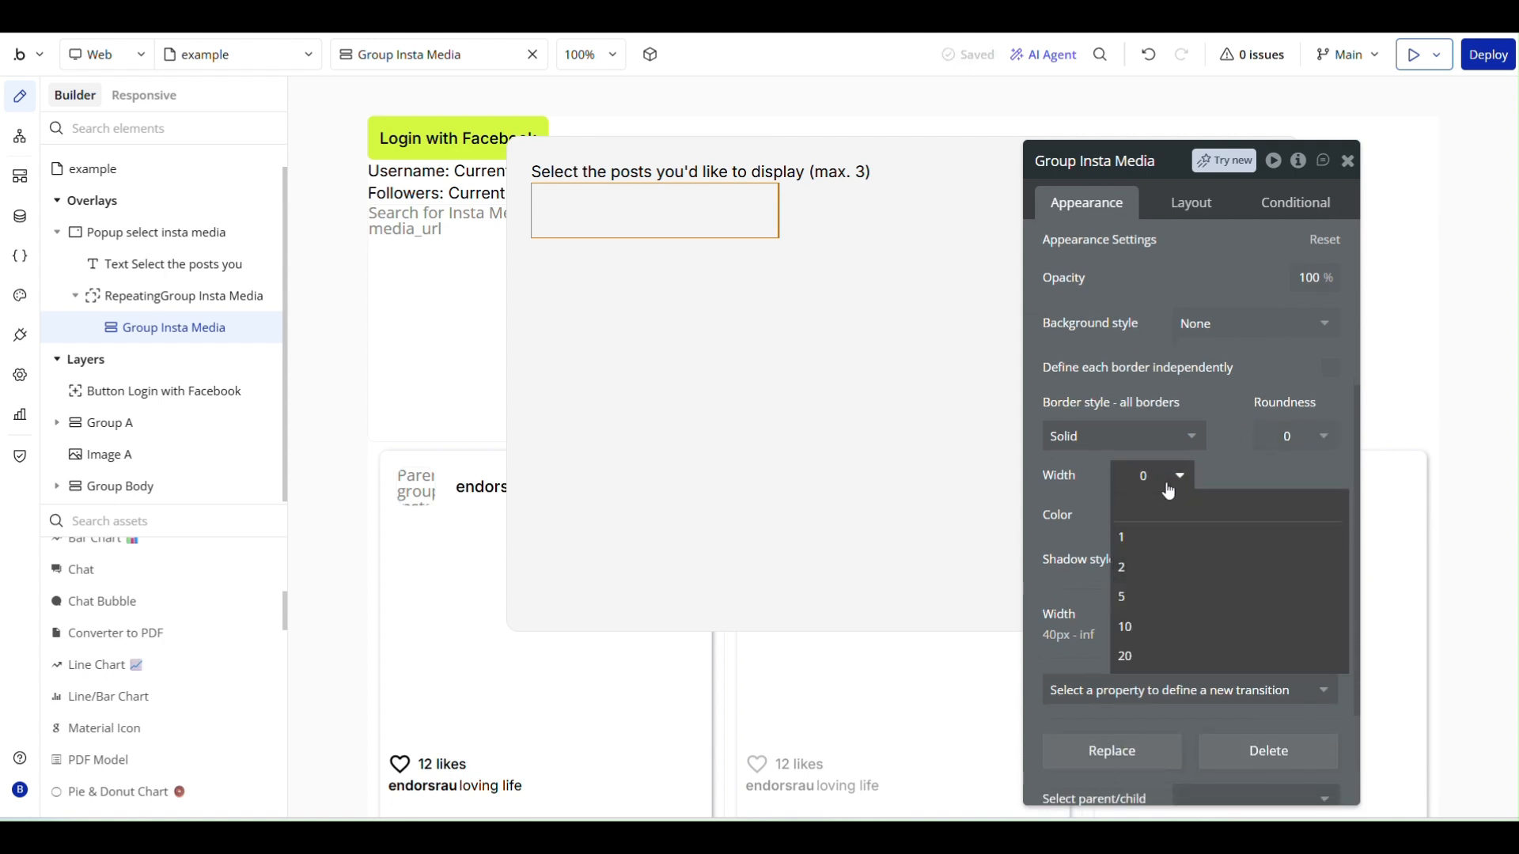
pyautogui.write('3')
pyautogui.press('Return')
pyautogui.click(1159, 522)
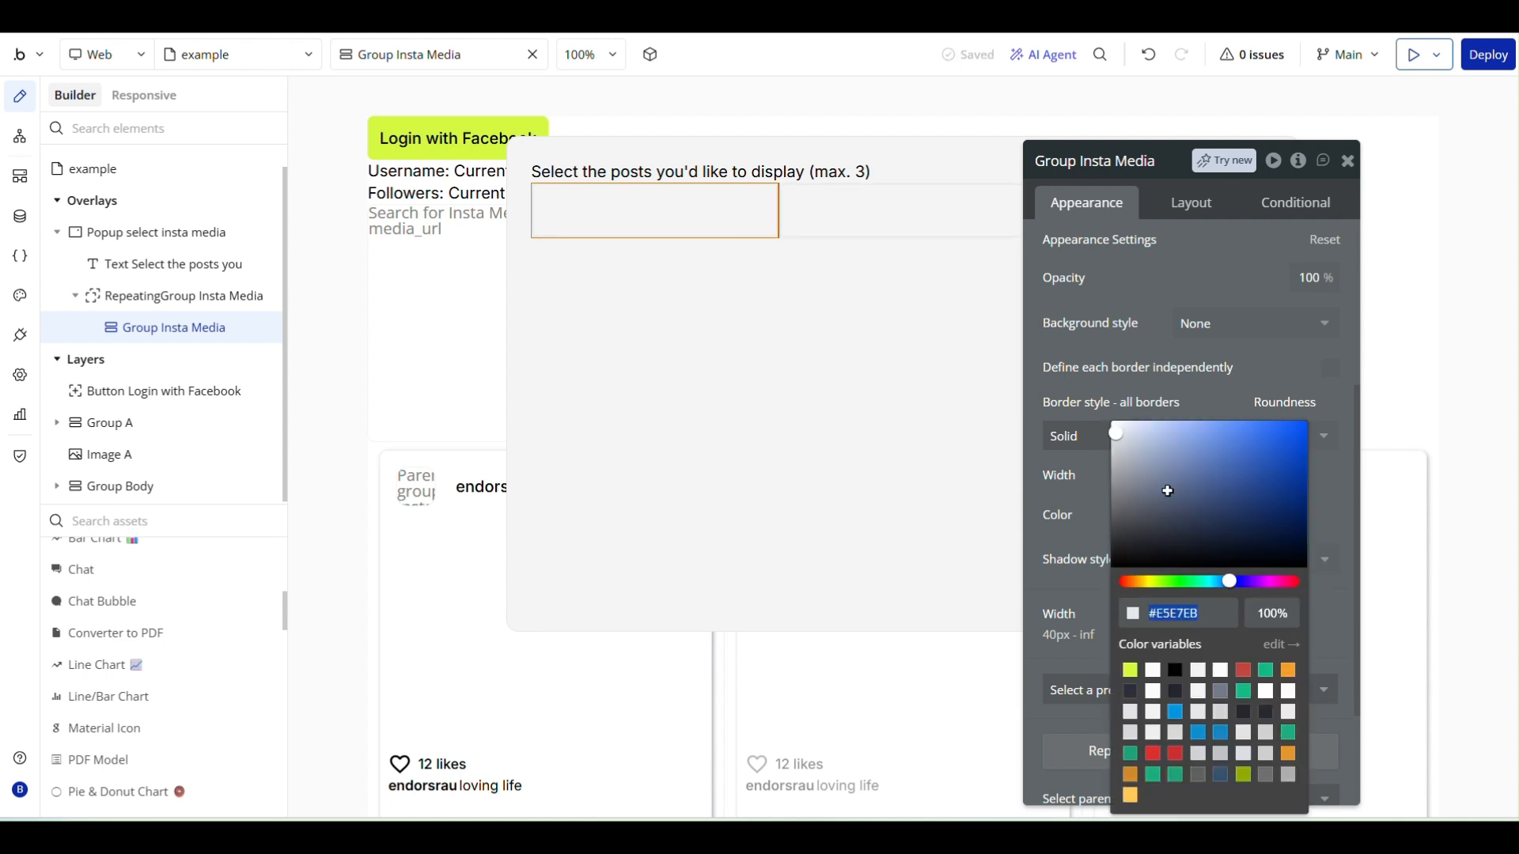
pyautogui.click(1270, 352)
# - Set the group's content type to Insta Media and its data source to Current cell's Insta Media
pyautogui.scroll(4, 1257, 360)
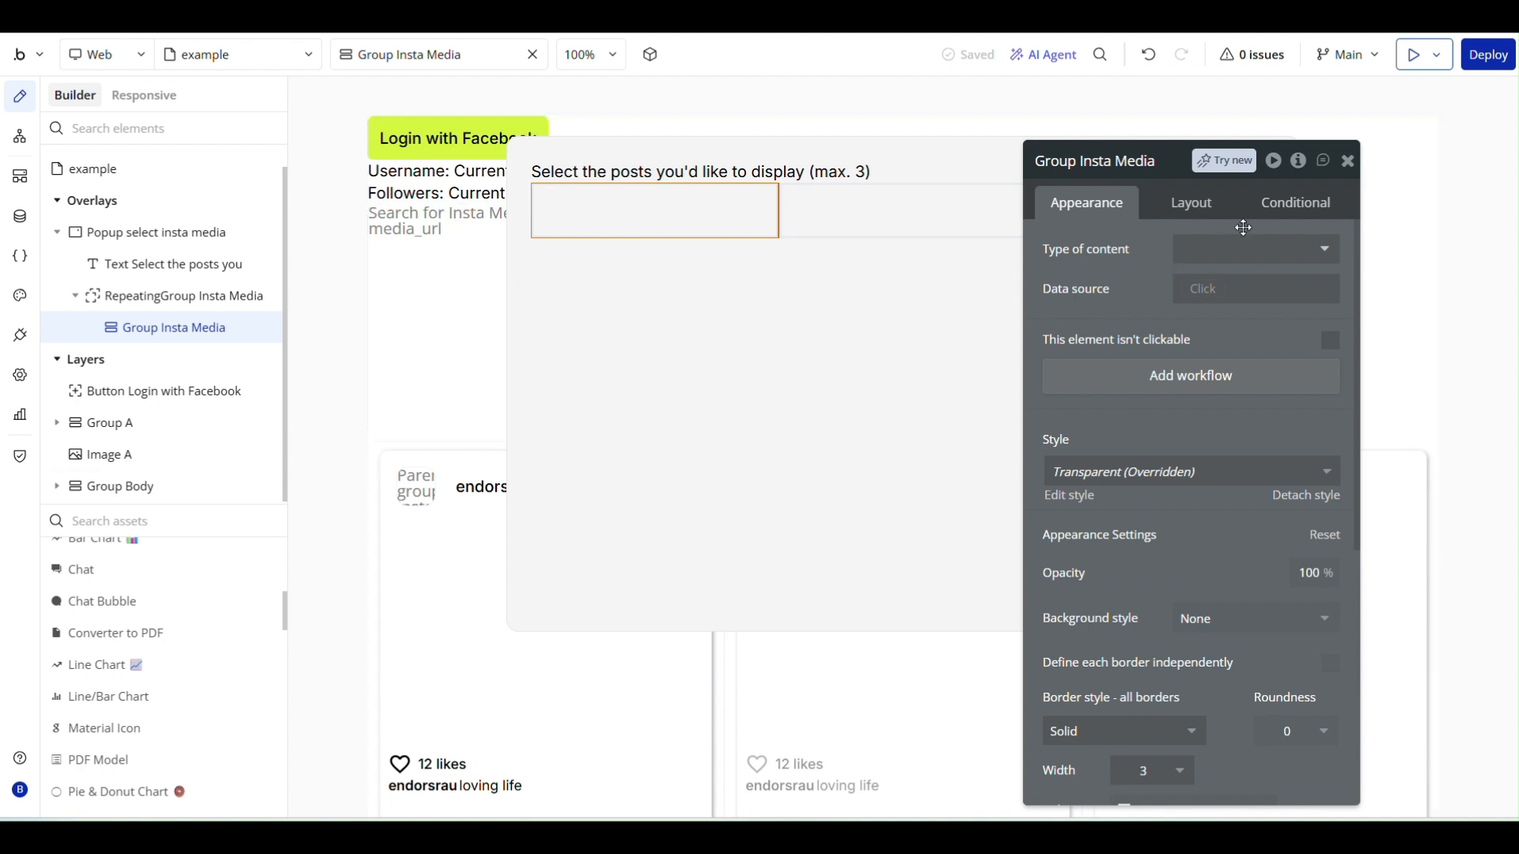
pyautogui.click(1218, 257)
pyautogui.write('ins')
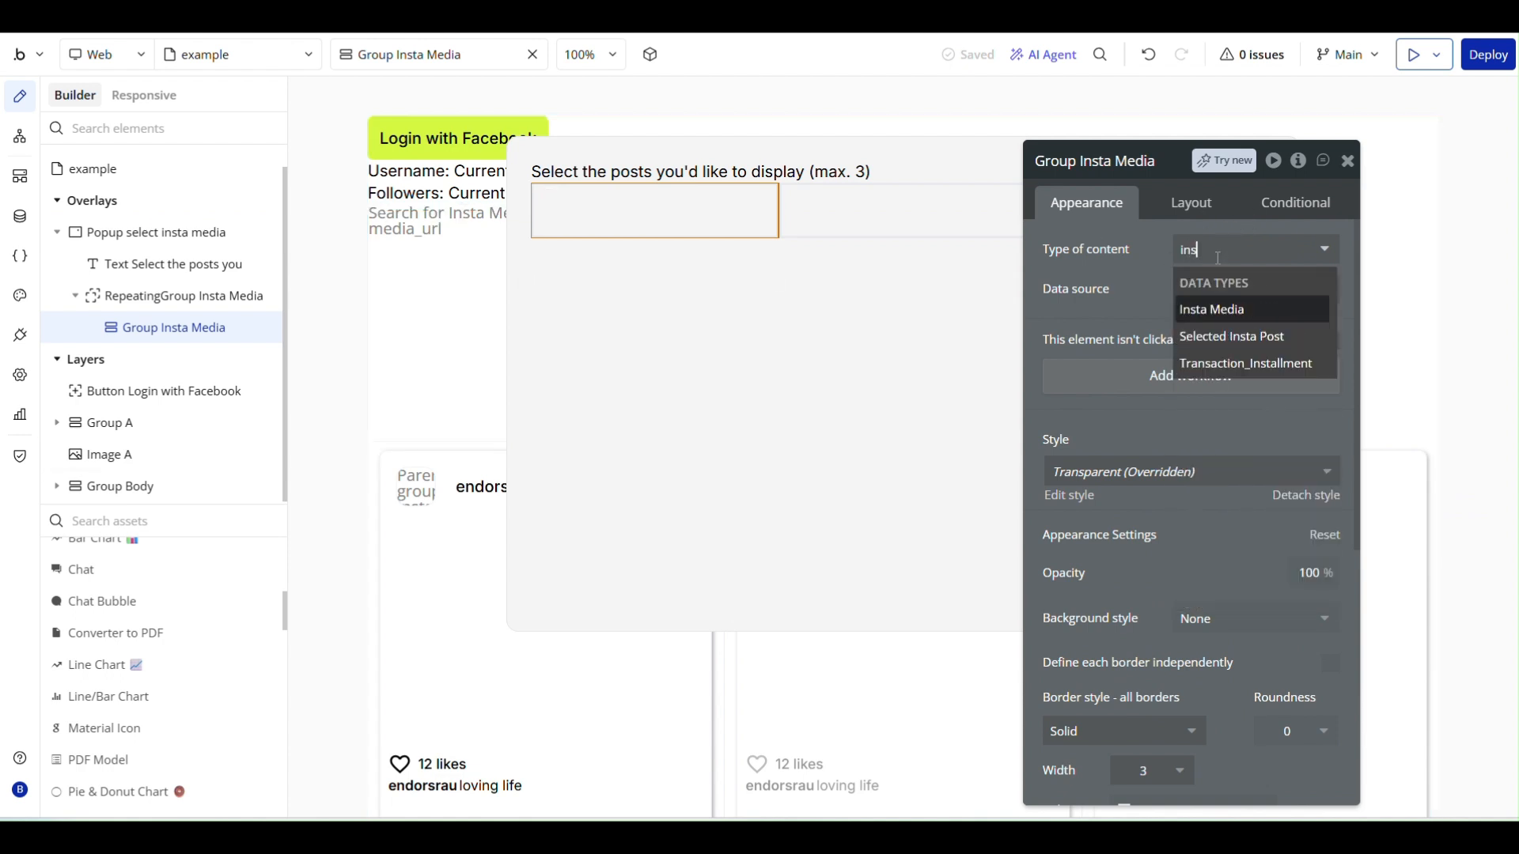
pyautogui.click(1216, 310)
pyautogui.click(1214, 290)
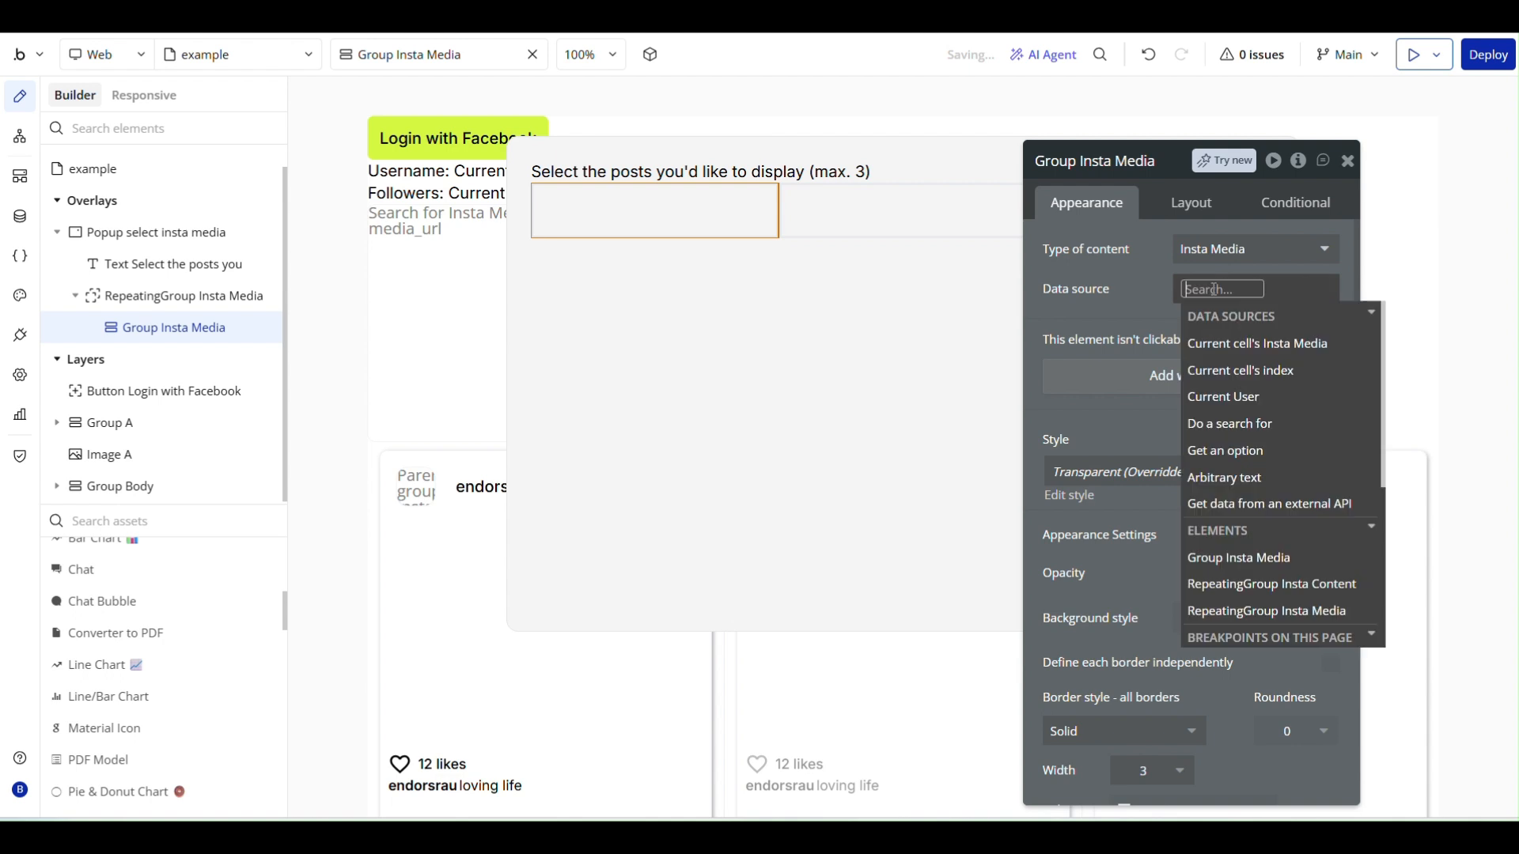
pyautogui.click(1252, 346)
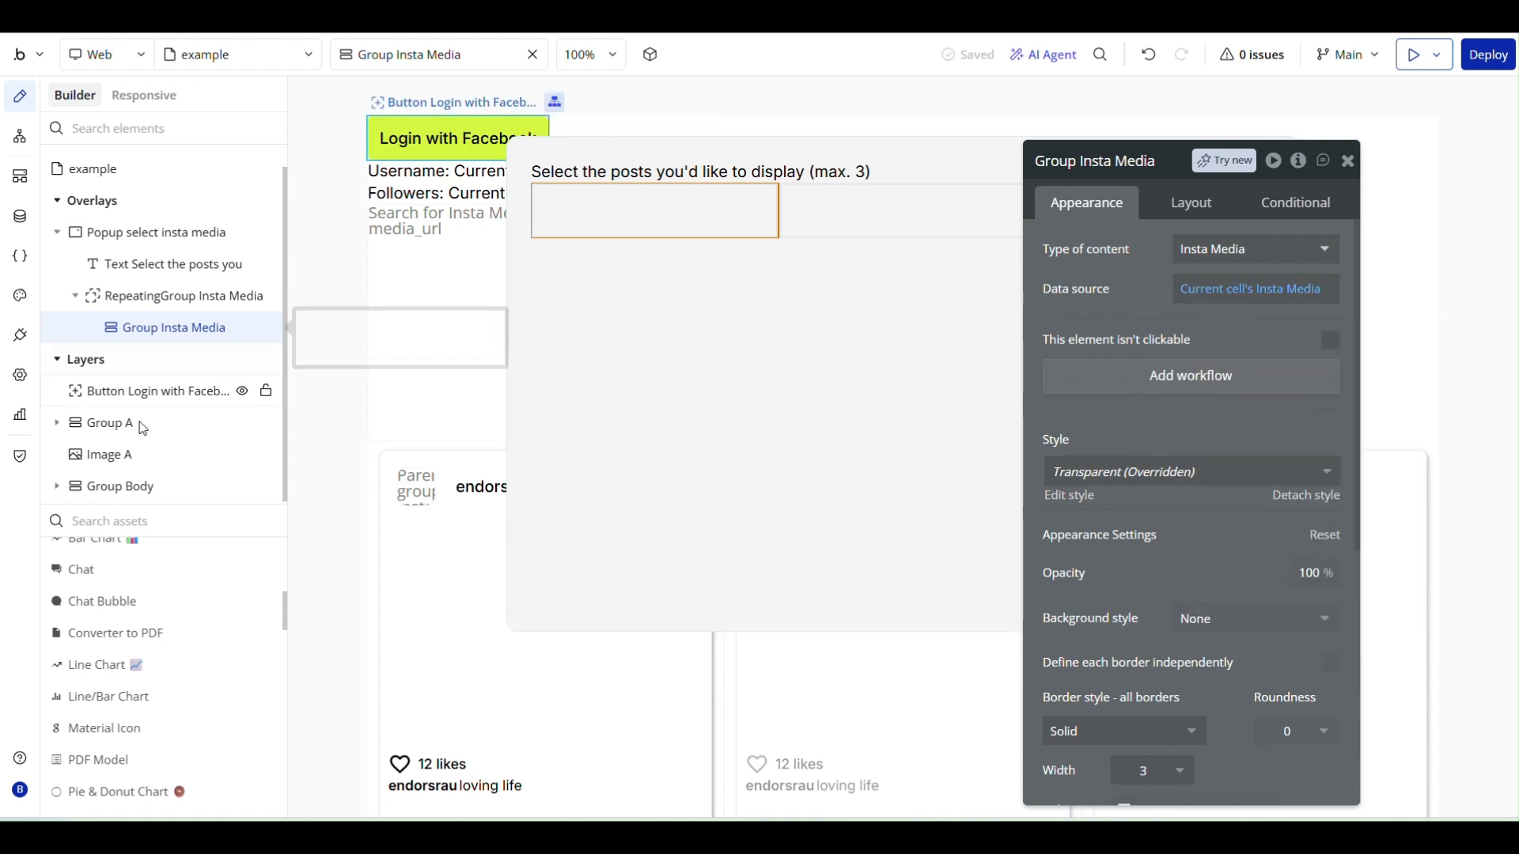
# - Add an image element inside Group Insta Media in the repeating group's first cell
pyautogui.scroll(1, 139, 381)
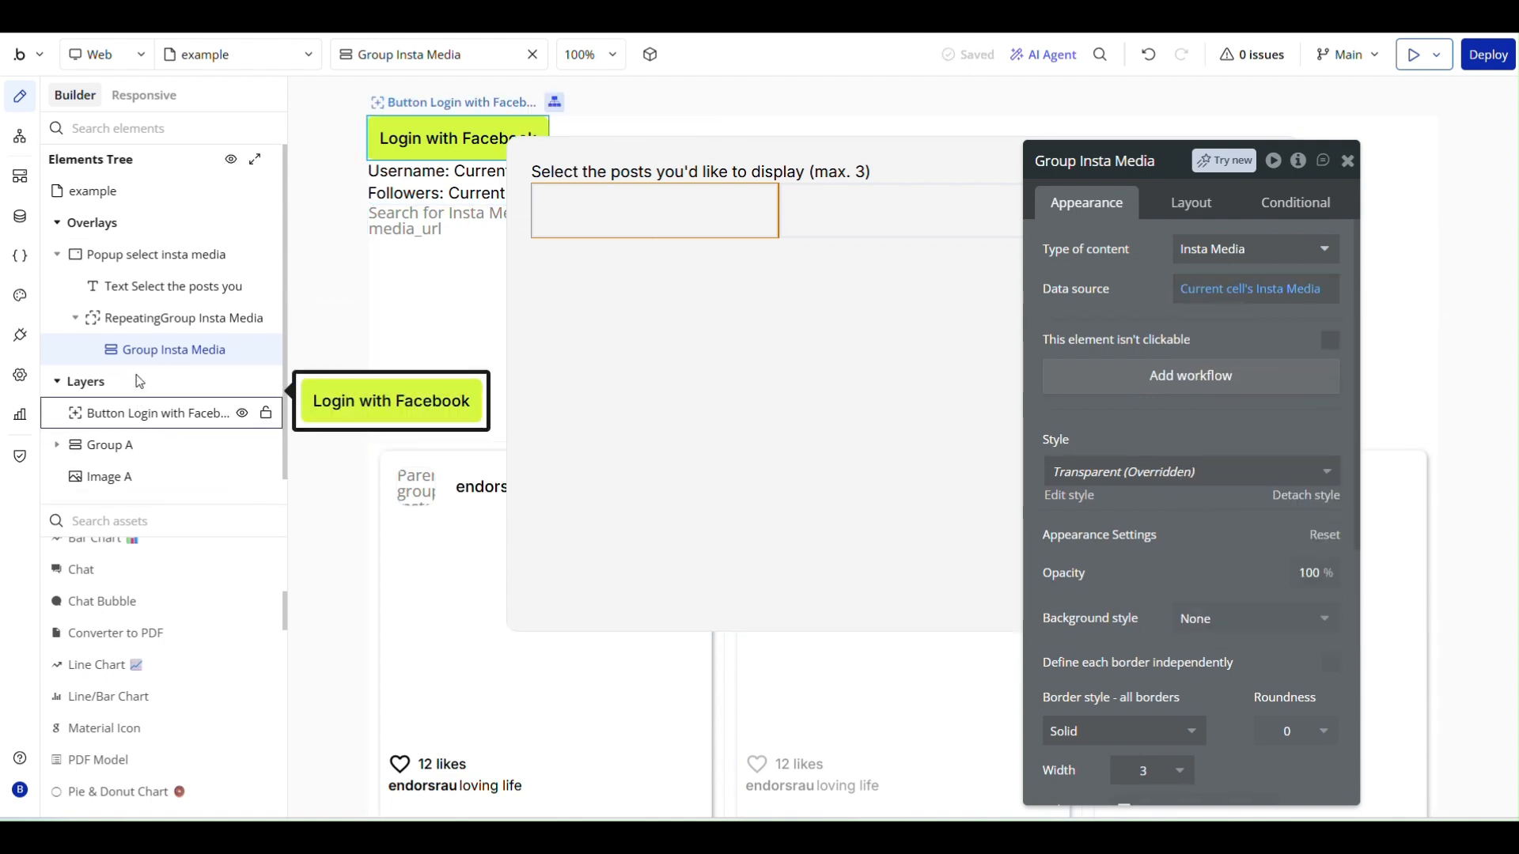
pyautogui.scroll(-1, 139, 381)
pyautogui.scroll(10, 117, 621)
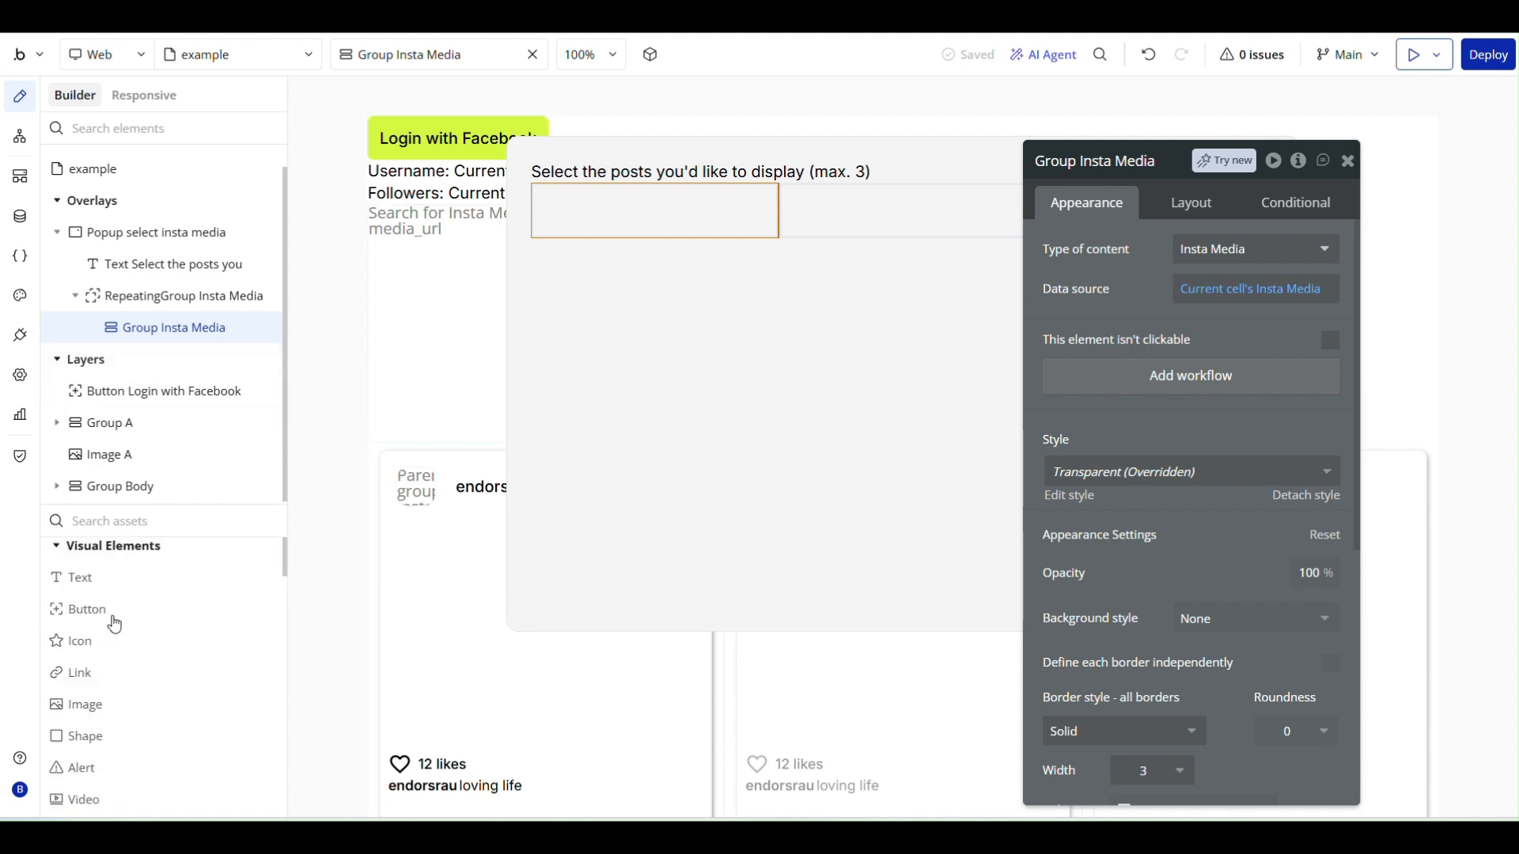
pyautogui.scroll(-3, 114, 625)
pyautogui.click(110, 626)
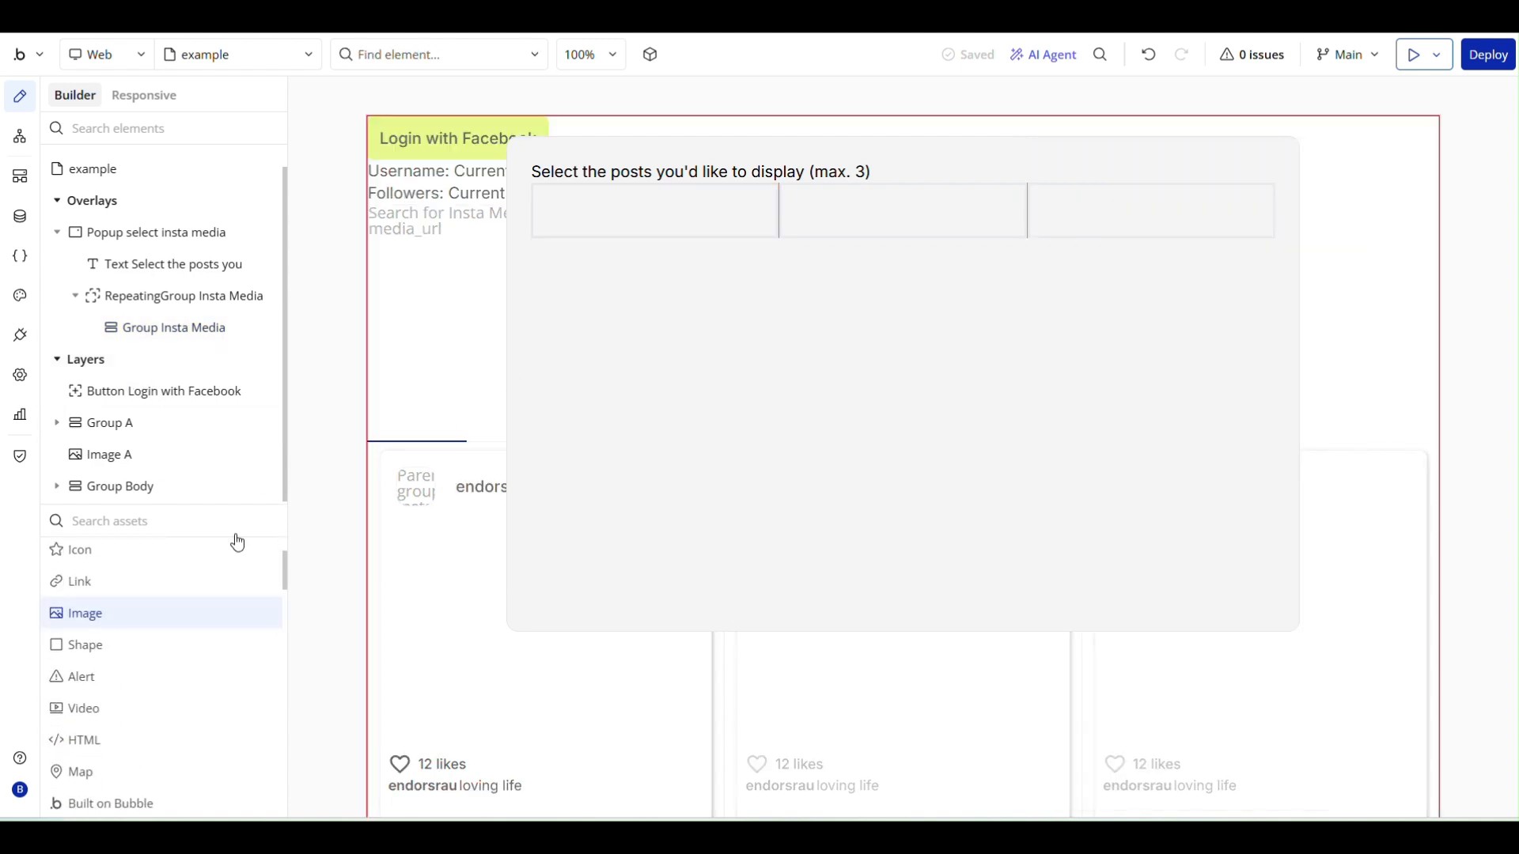
pyautogui.click(634, 207)
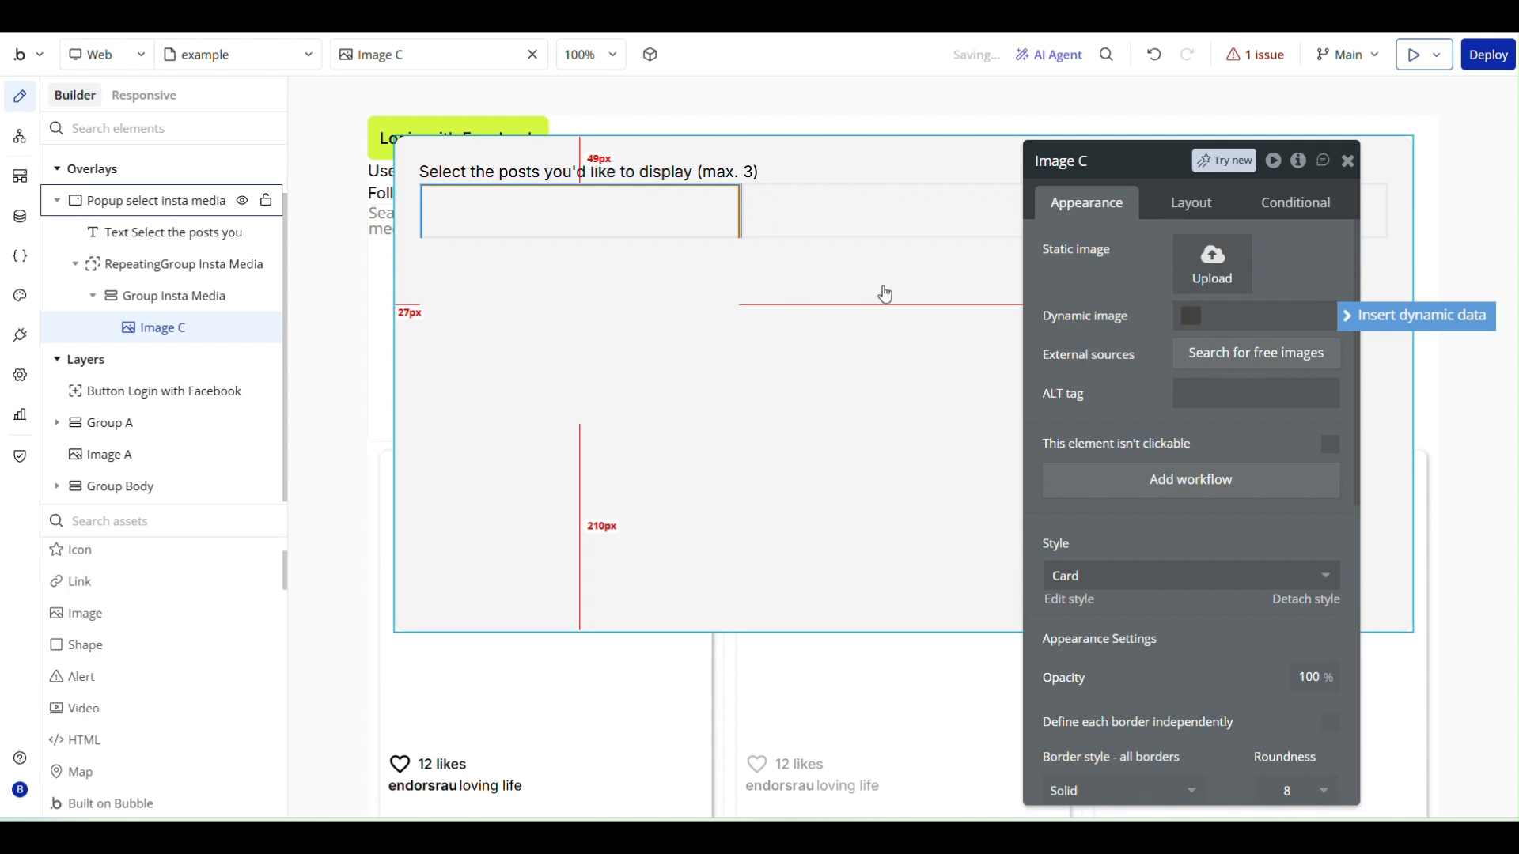
# - Set the image's dynamic source to Parent group's Insta Media's media_url
pyautogui.click(1383, 322)
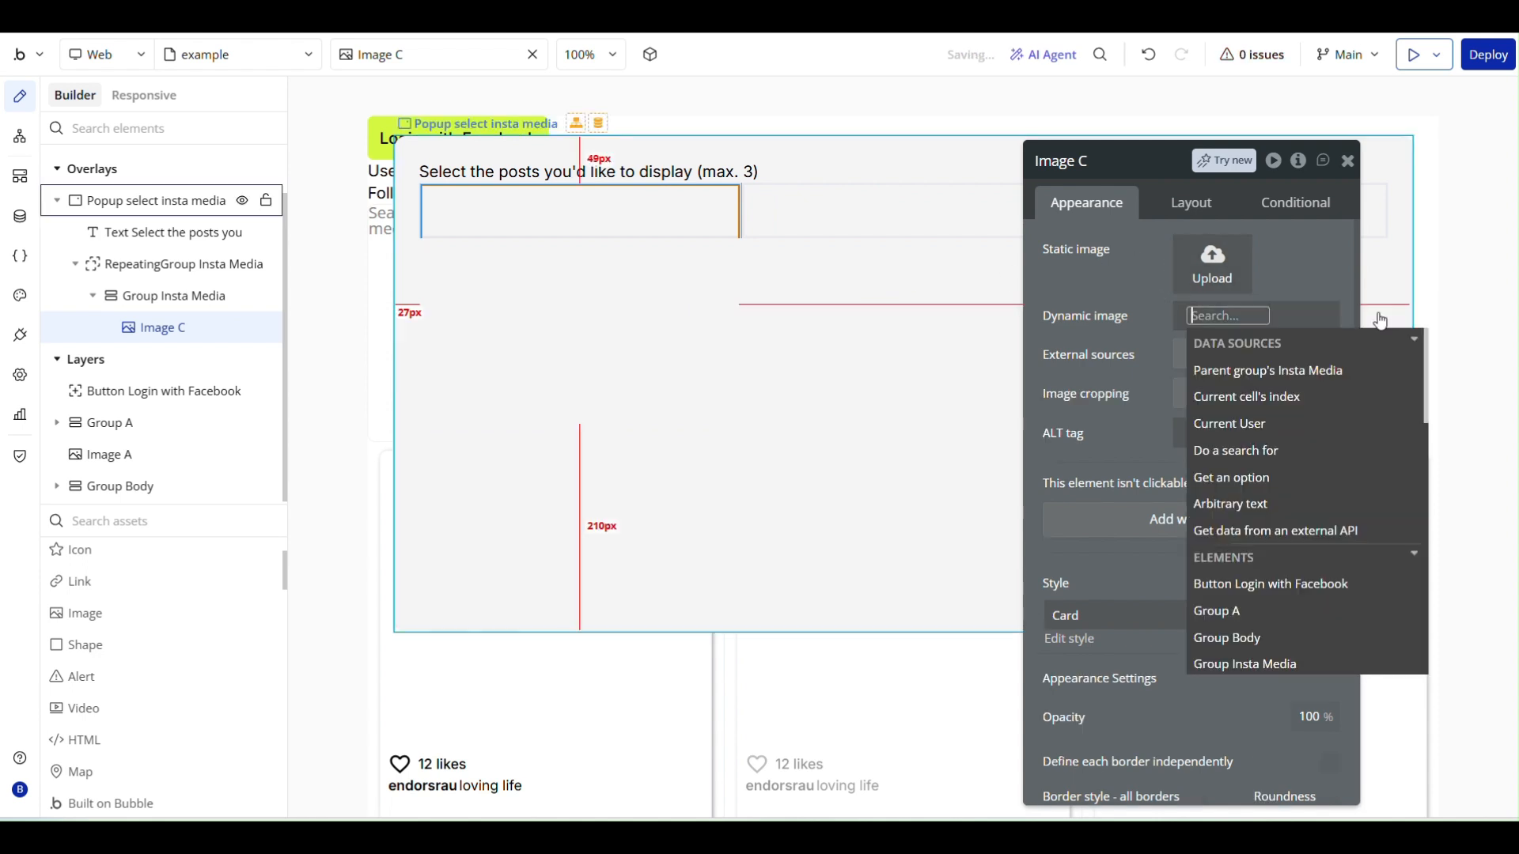
pyautogui.click(1228, 368)
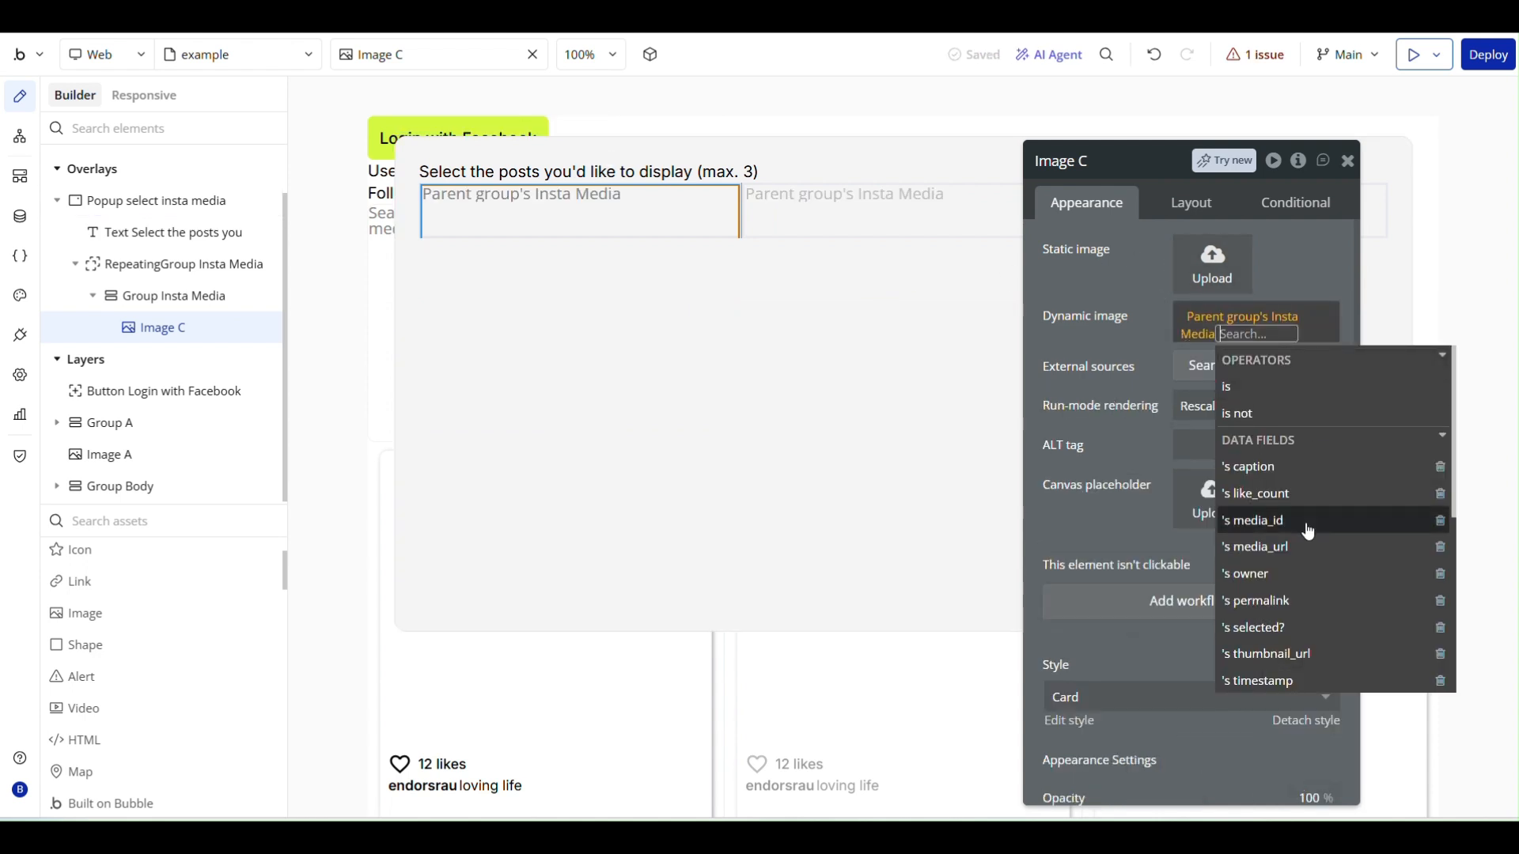
pyautogui.scroll(-2, 1308, 531)
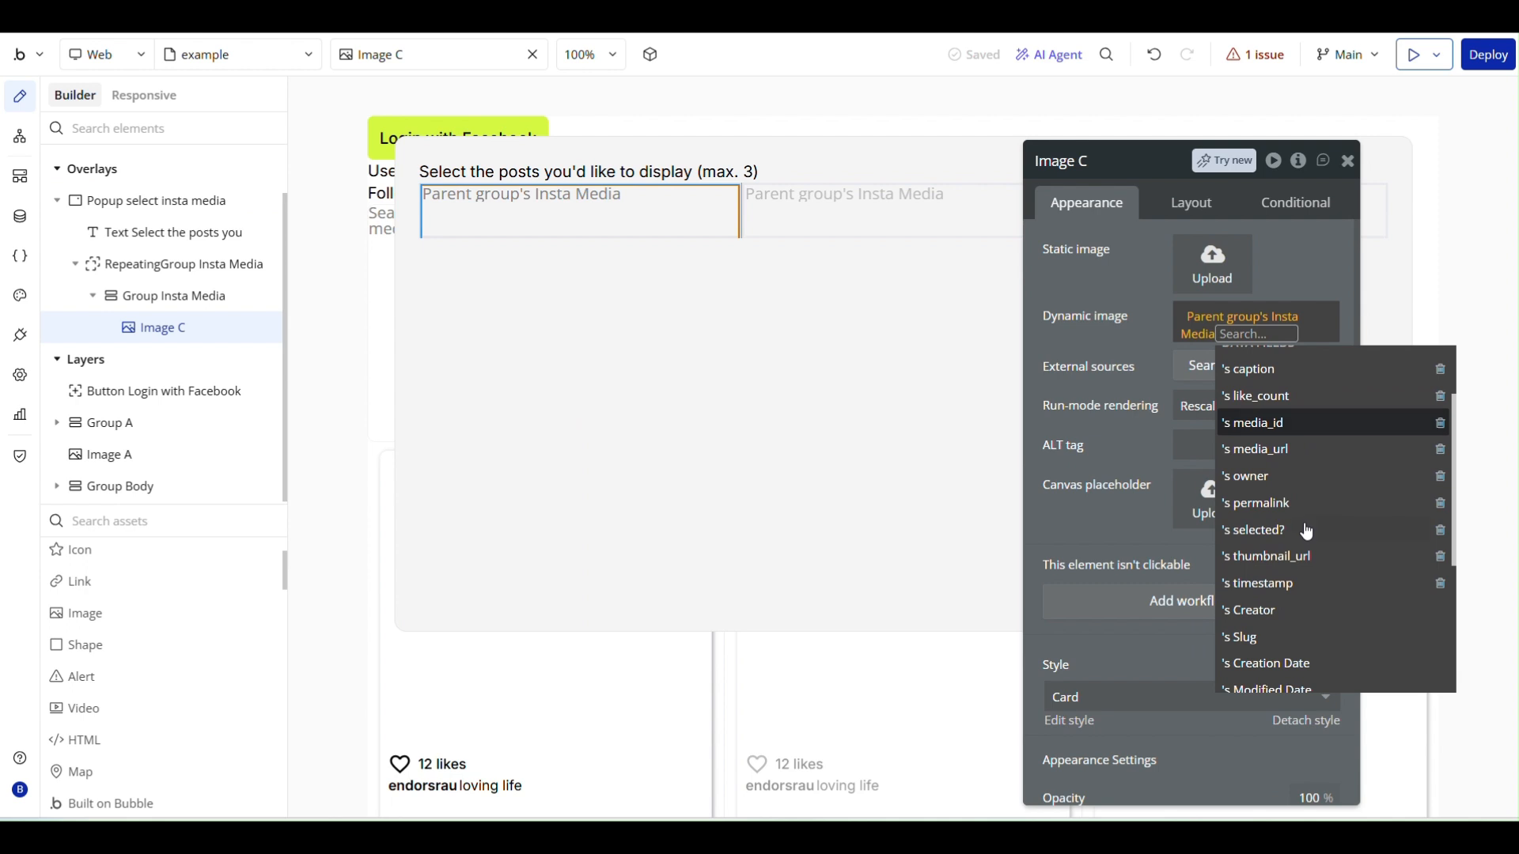
pyautogui.scroll(2, 1306, 532)
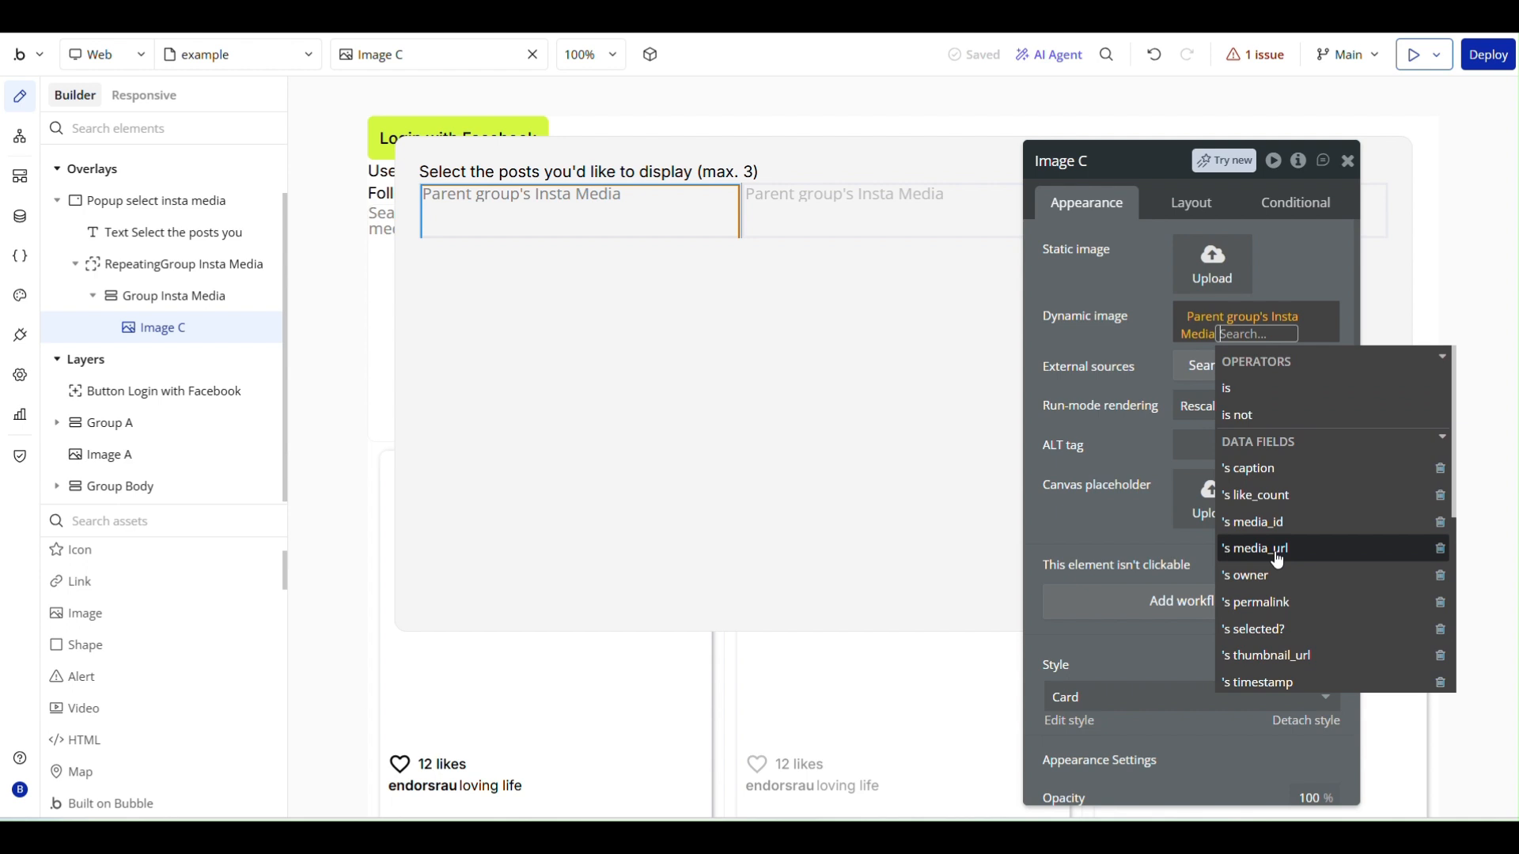
pyautogui.click(1277, 558)
pyautogui.click(1160, 358)
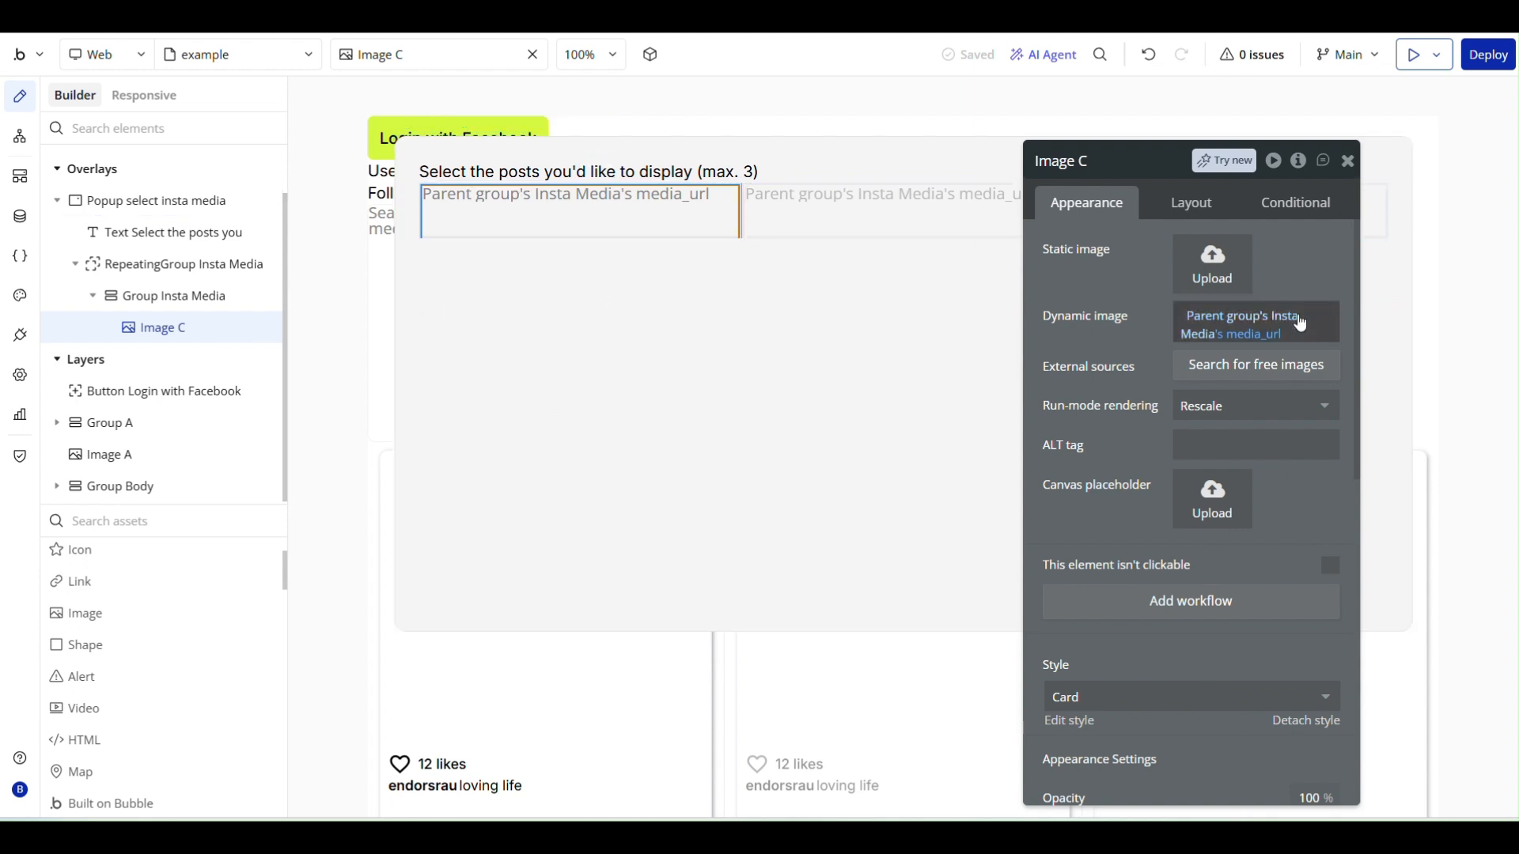
# - Keep the image's aspect ratio fixed at 1 x 1
pyautogui.click(1189, 206)
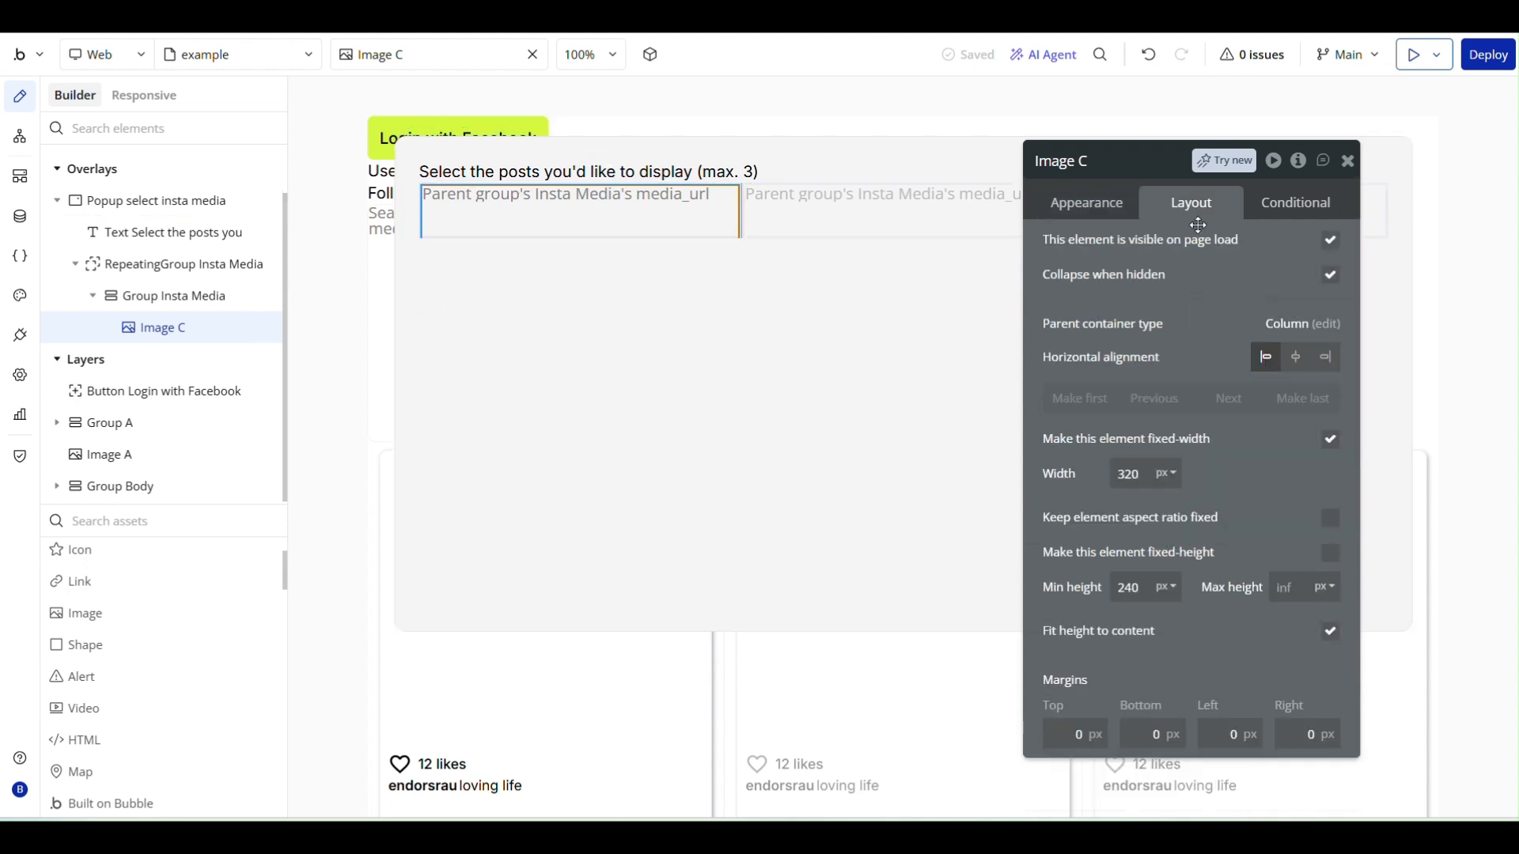
pyautogui.click(1136, 474)
pyautogui.click(1331, 522)
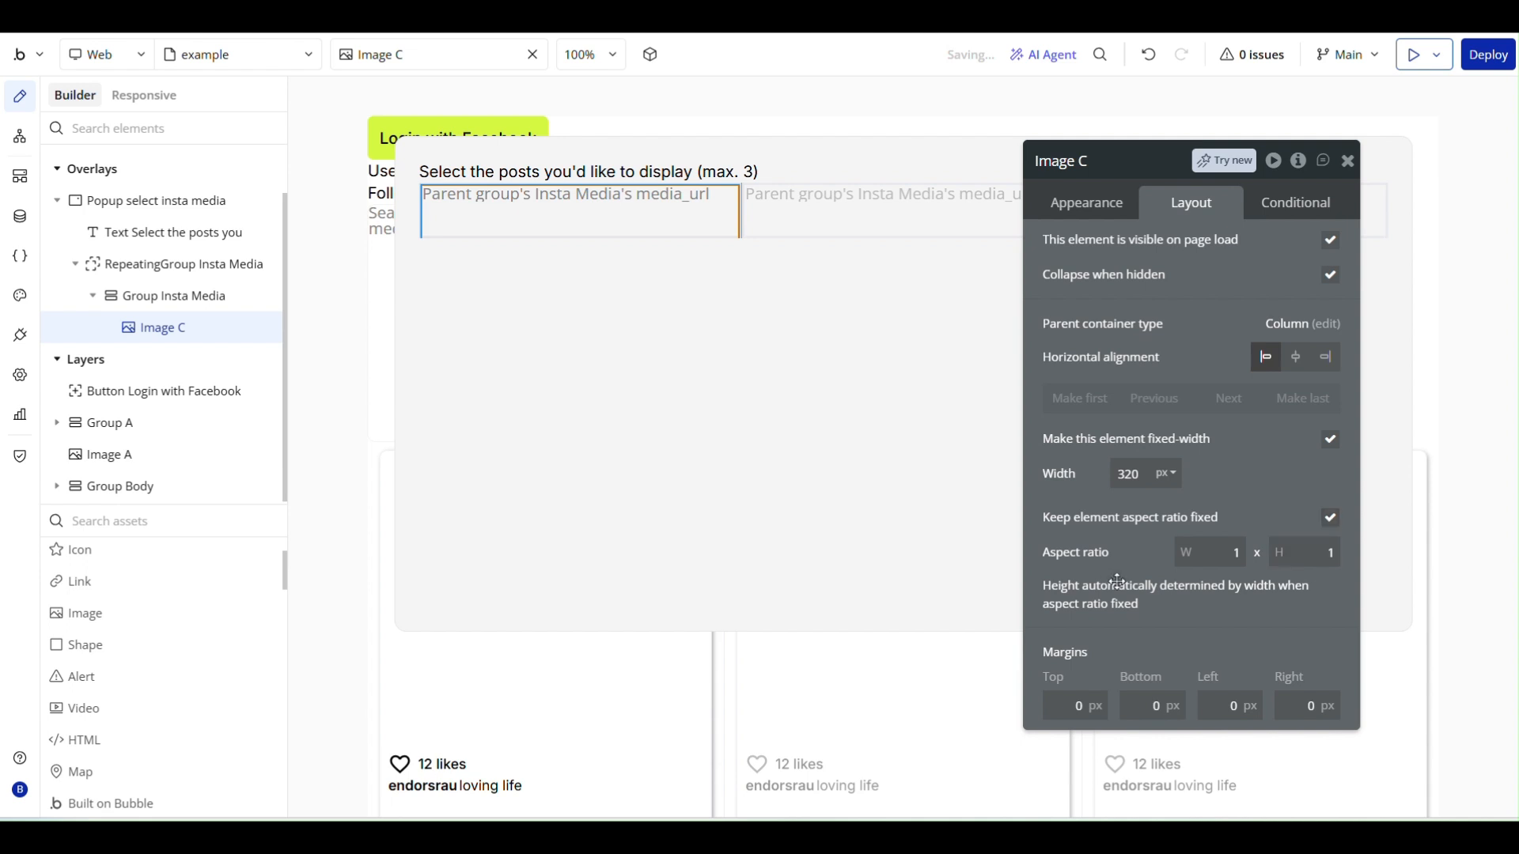
# - Turn on fitting the height to content for Group Insta Media
pyautogui.click(150, 296)
pyautogui.scroll(-2, 1263, 488)
pyautogui.scroll(-1, 1263, 488)
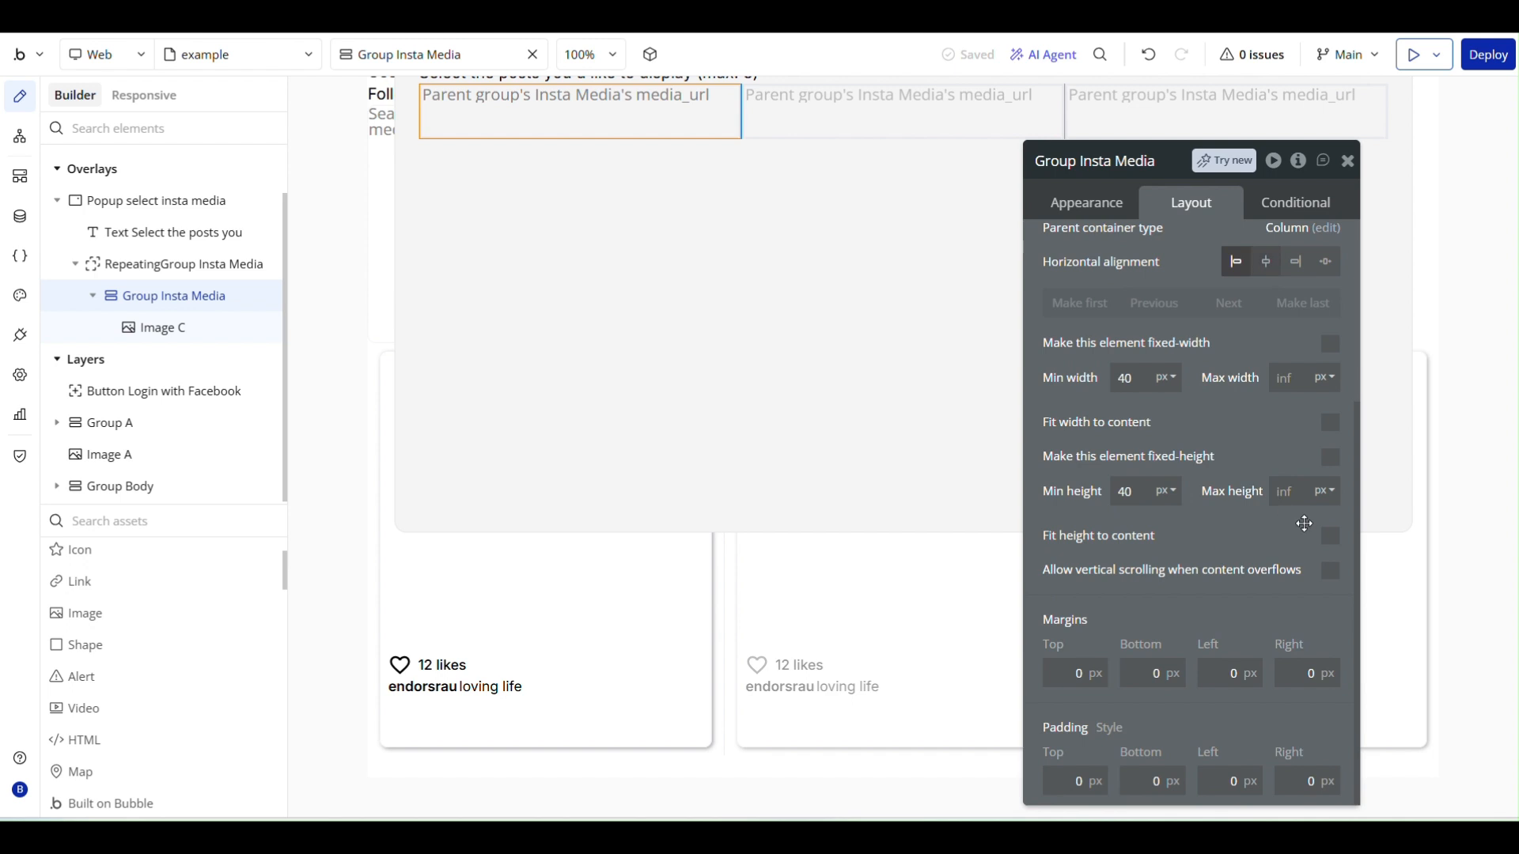
pyautogui.click(1330, 535)
pyautogui.scroll(1, 740, 303)
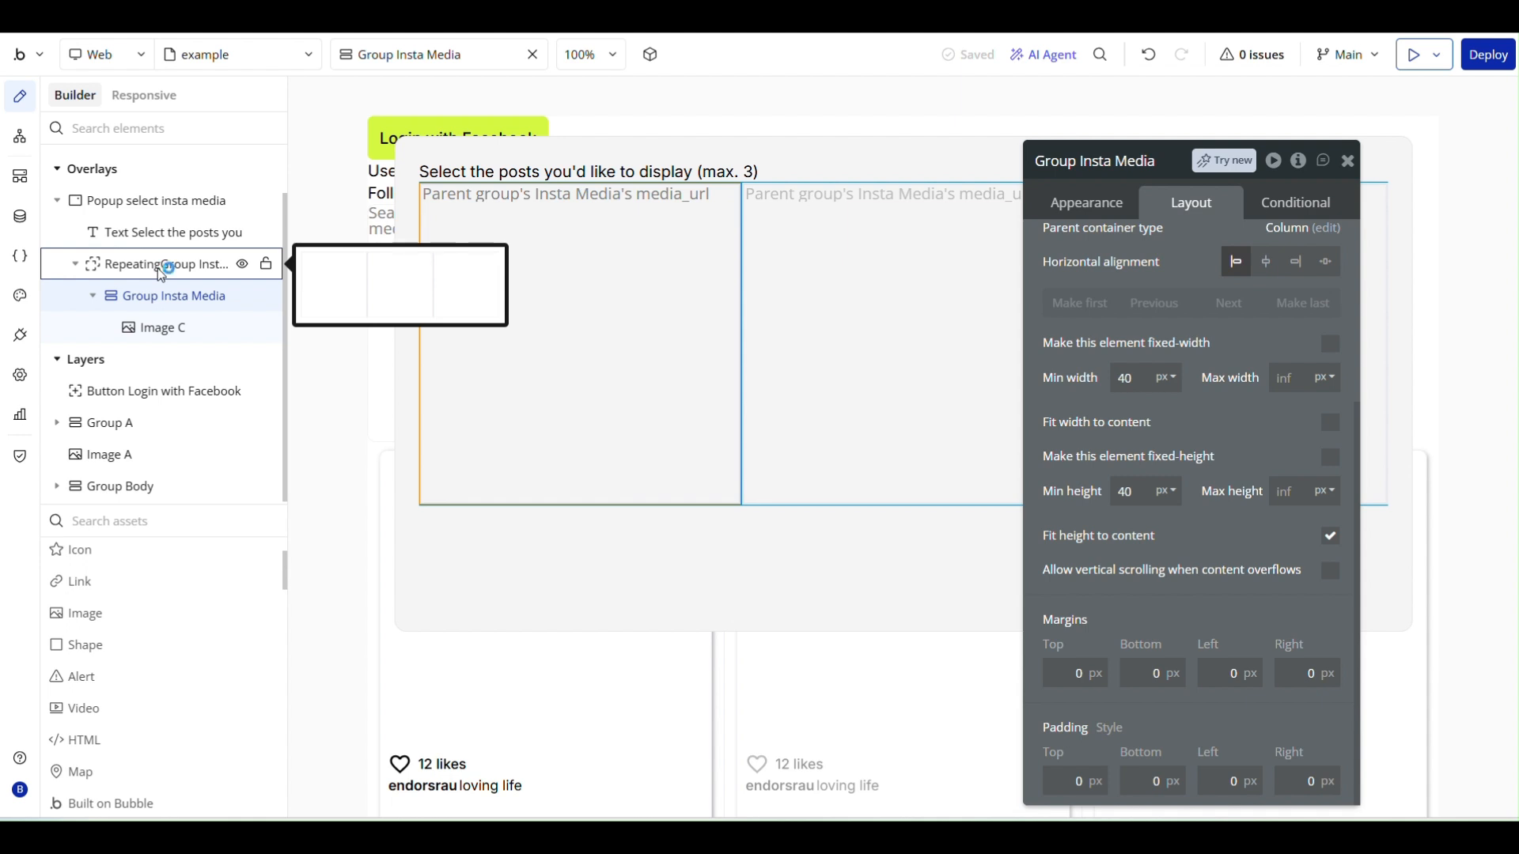
# - Set the fixed width of the image inside Group Insta Media to 280 px
pyautogui.click(158, 327)
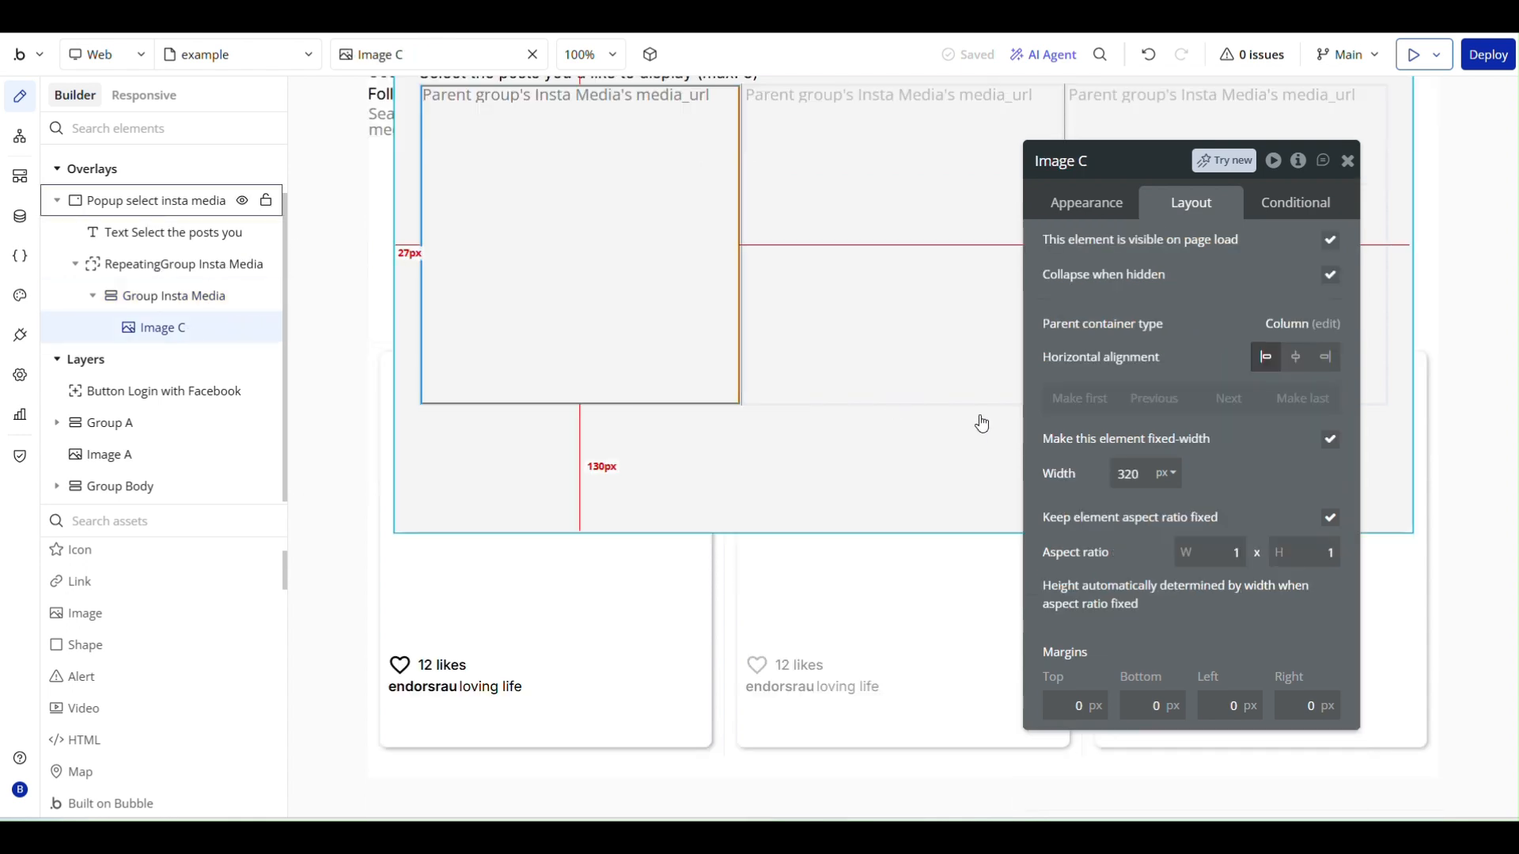
pyautogui.moveTo(1148, 475); pyautogui.dragTo(1060, 474)
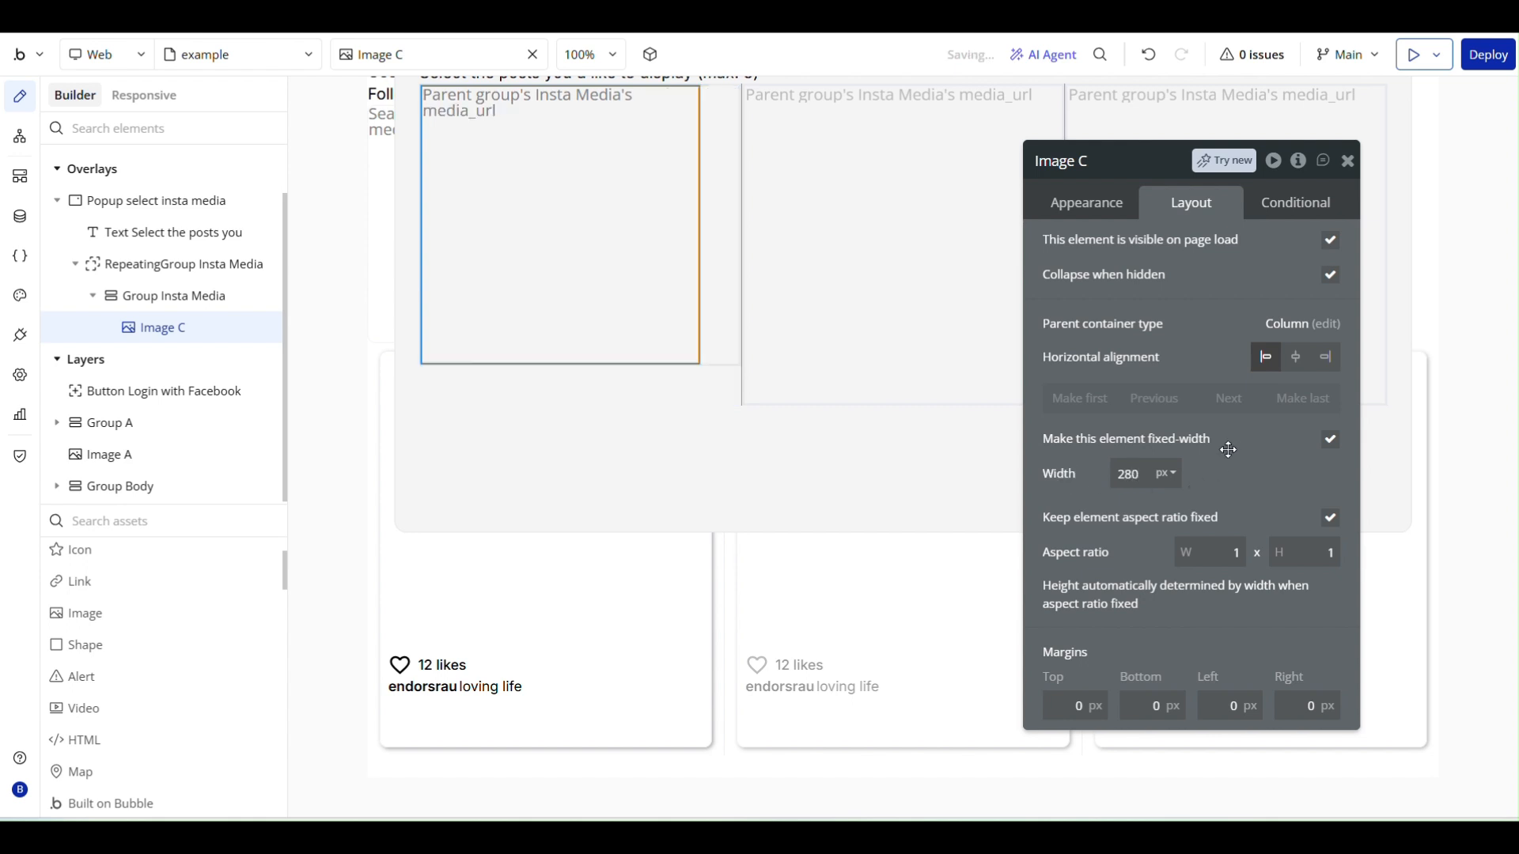
pyautogui.click(747, 303)
pyautogui.click(729, 413)
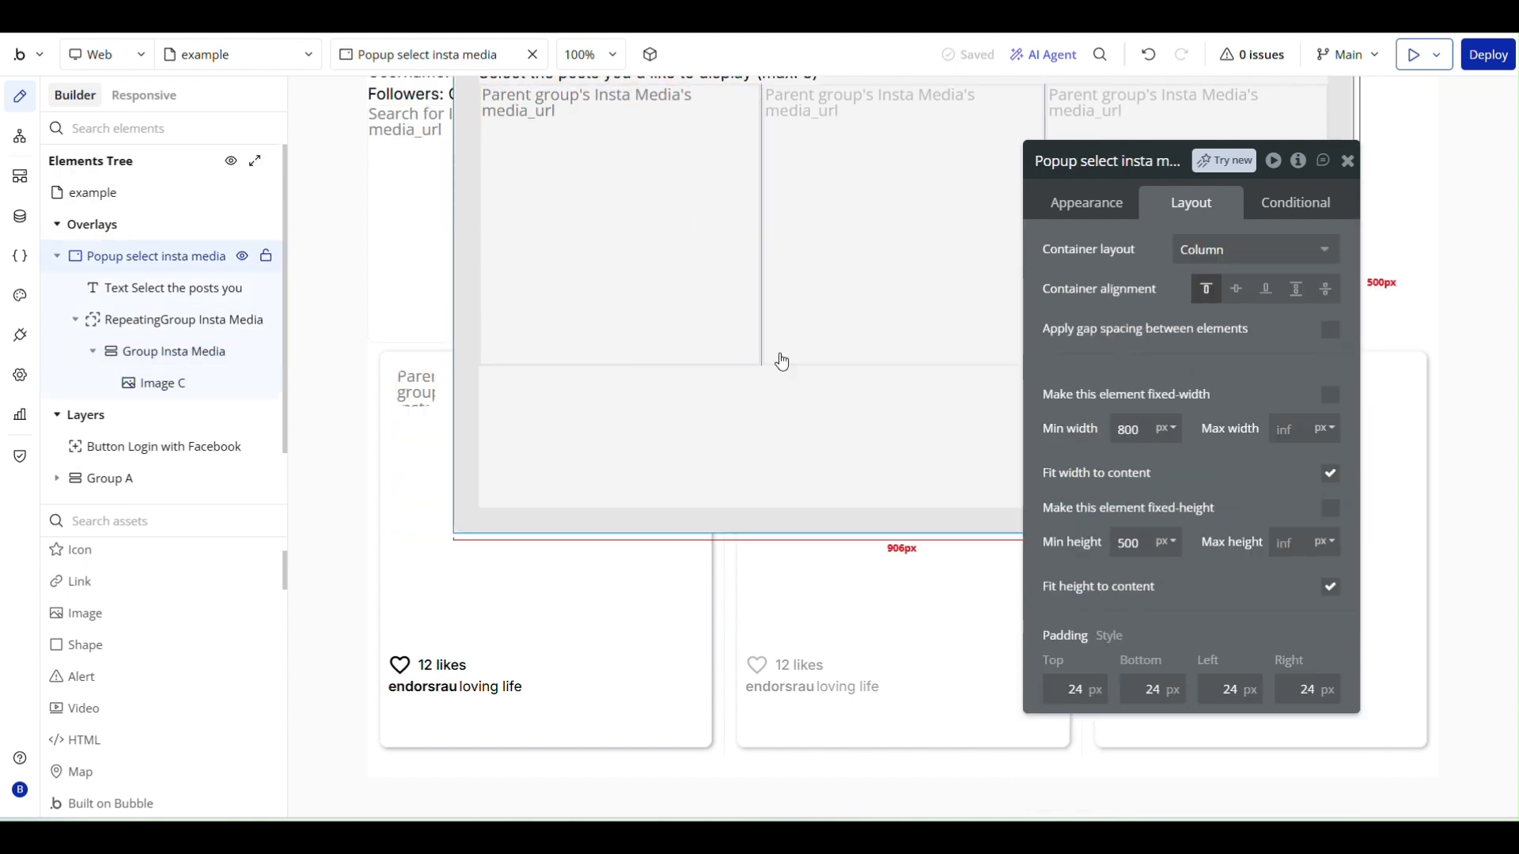
pyautogui.scroll(1, 836, 366)
# - Set the padding of Group Insta Media in the popup to 12 px on all four sides
pyautogui.click(655, 405)
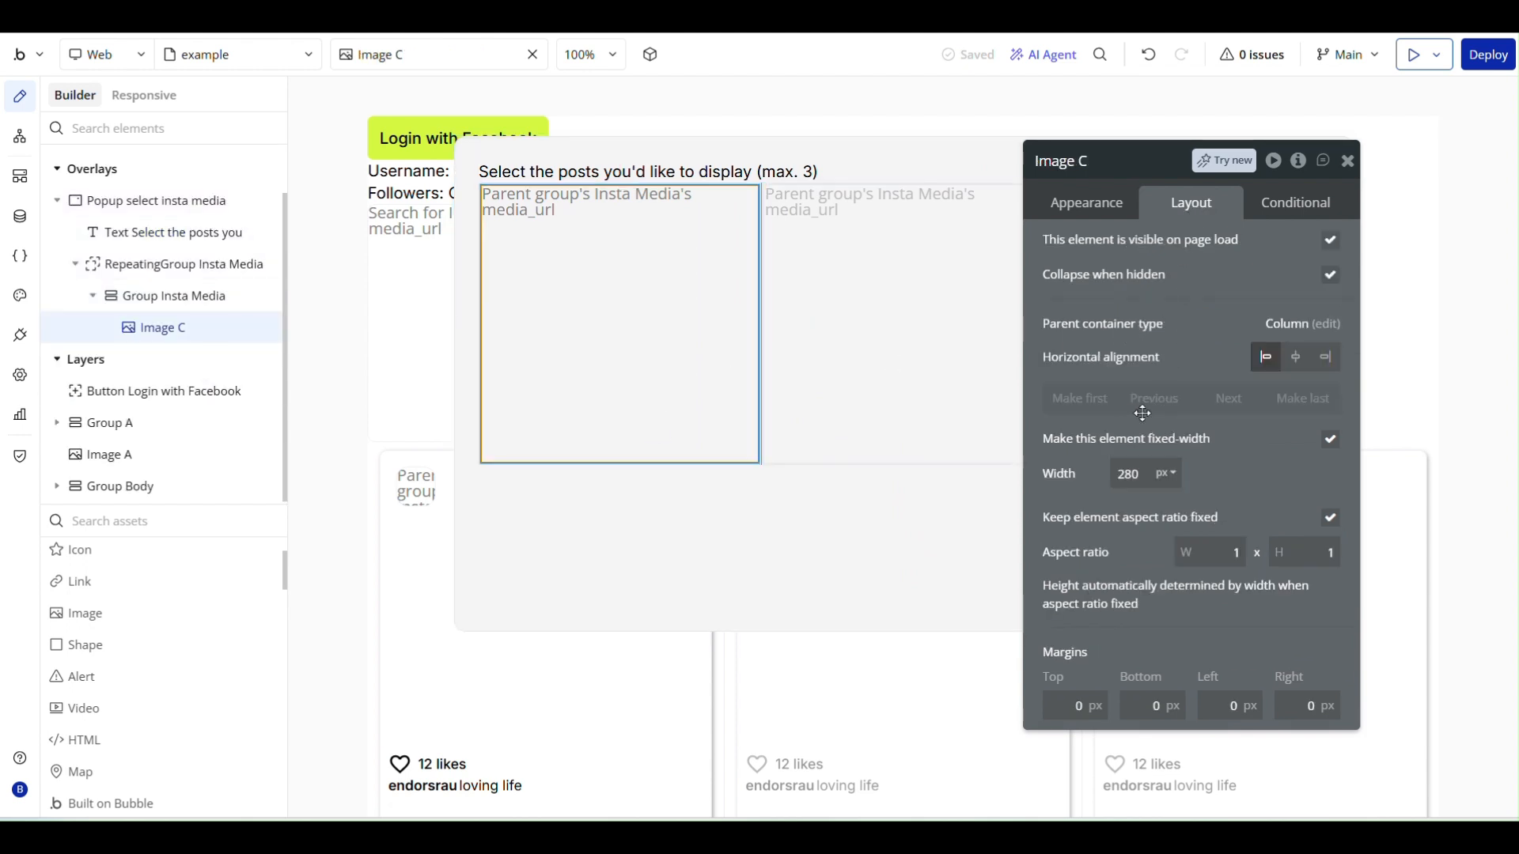
pyautogui.click(171, 294)
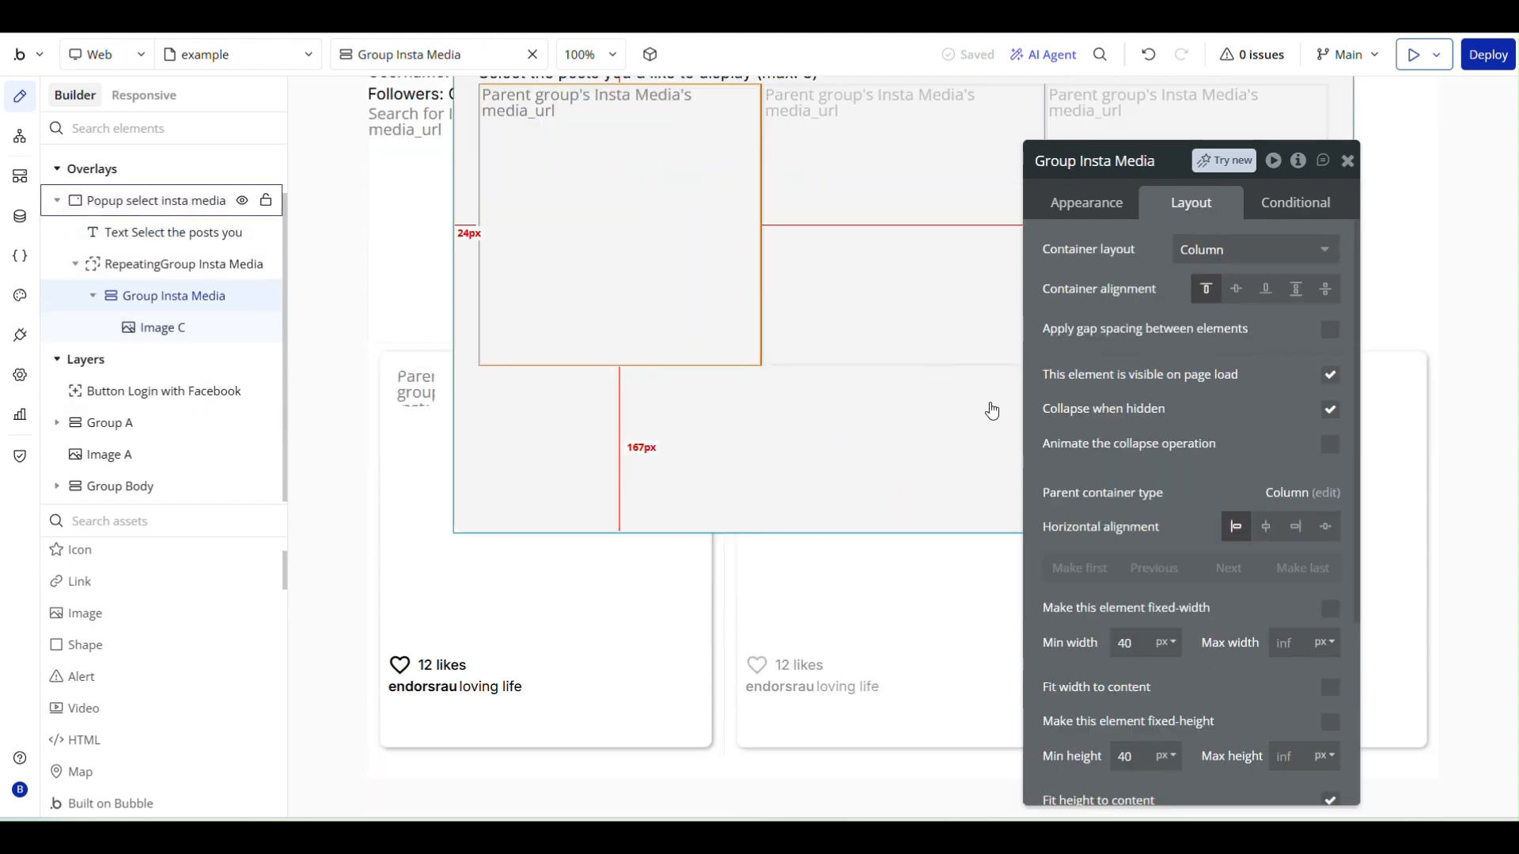
pyautogui.scroll(-3, 1067, 448)
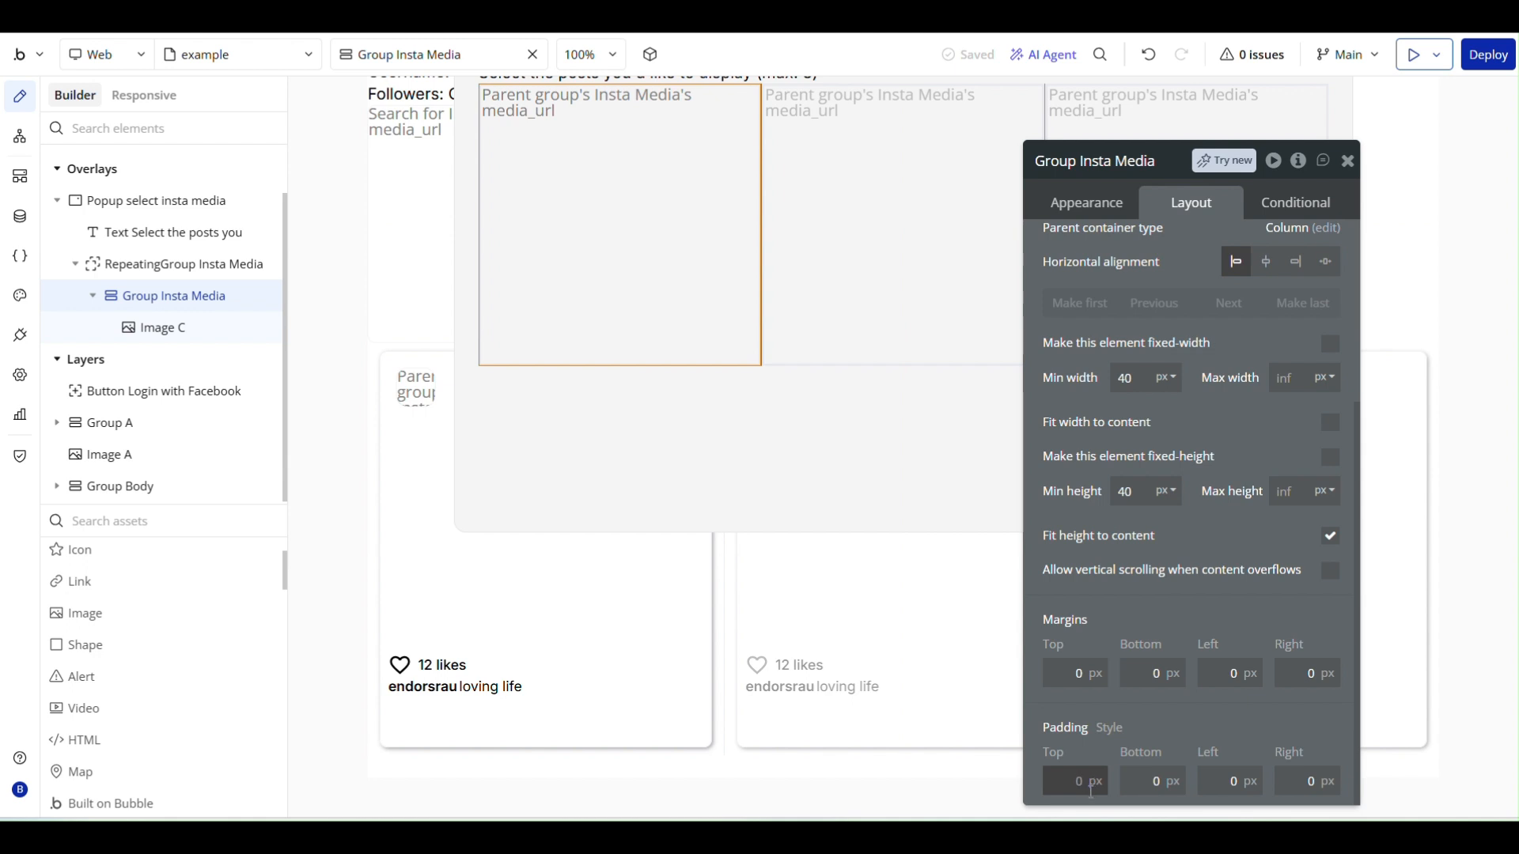
pyautogui.write('2')
pyautogui.press('Tab')
pyautogui.write('12')
pyautogui.press('Tab')
pyautogui.write('12')
pyautogui.press('Tab')
pyautogui.write('12')
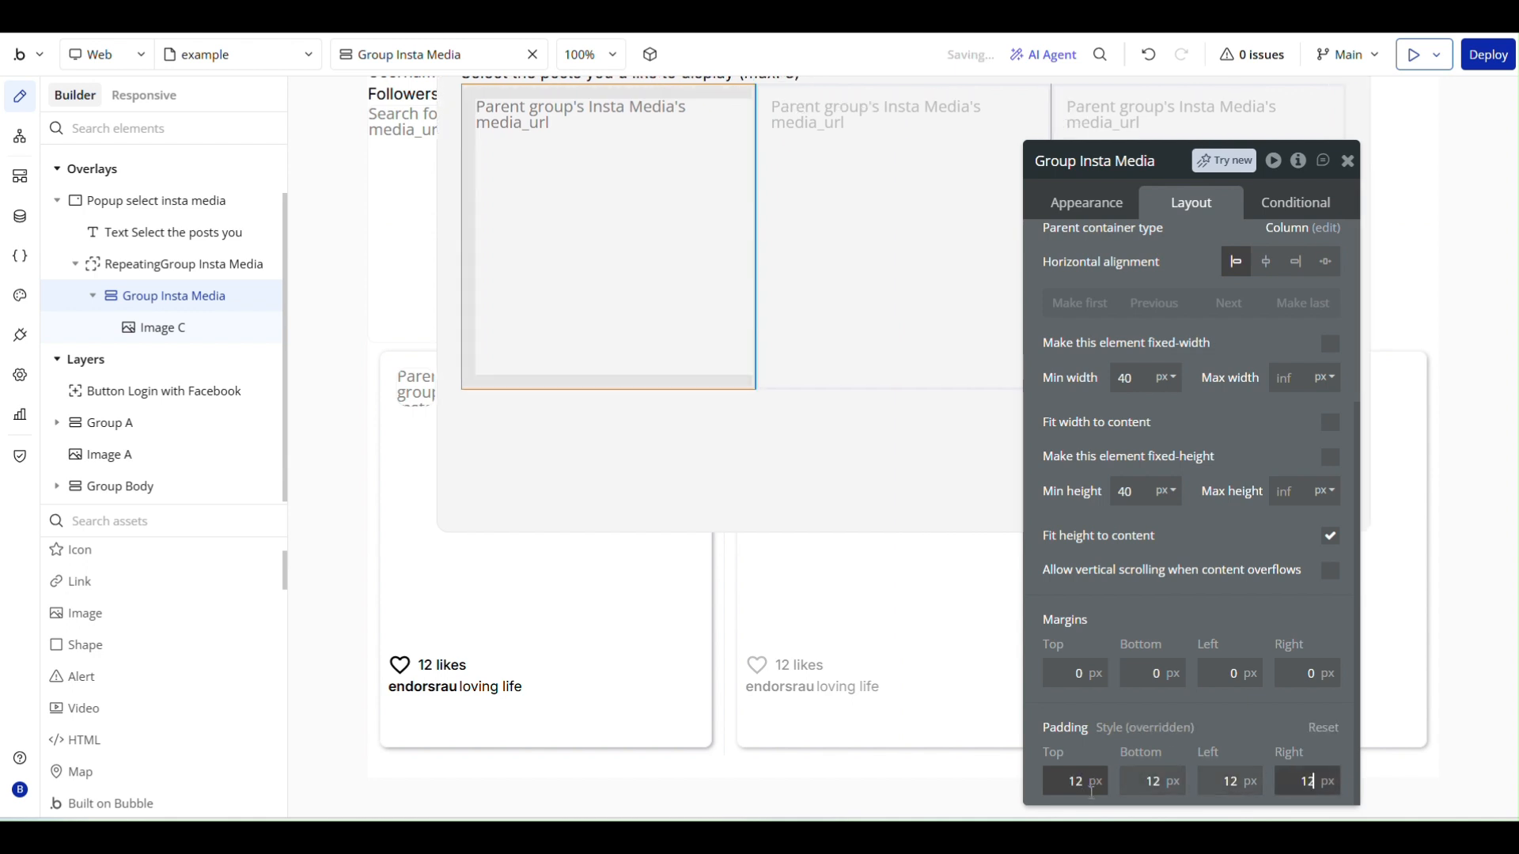
pyautogui.click(732, 412)
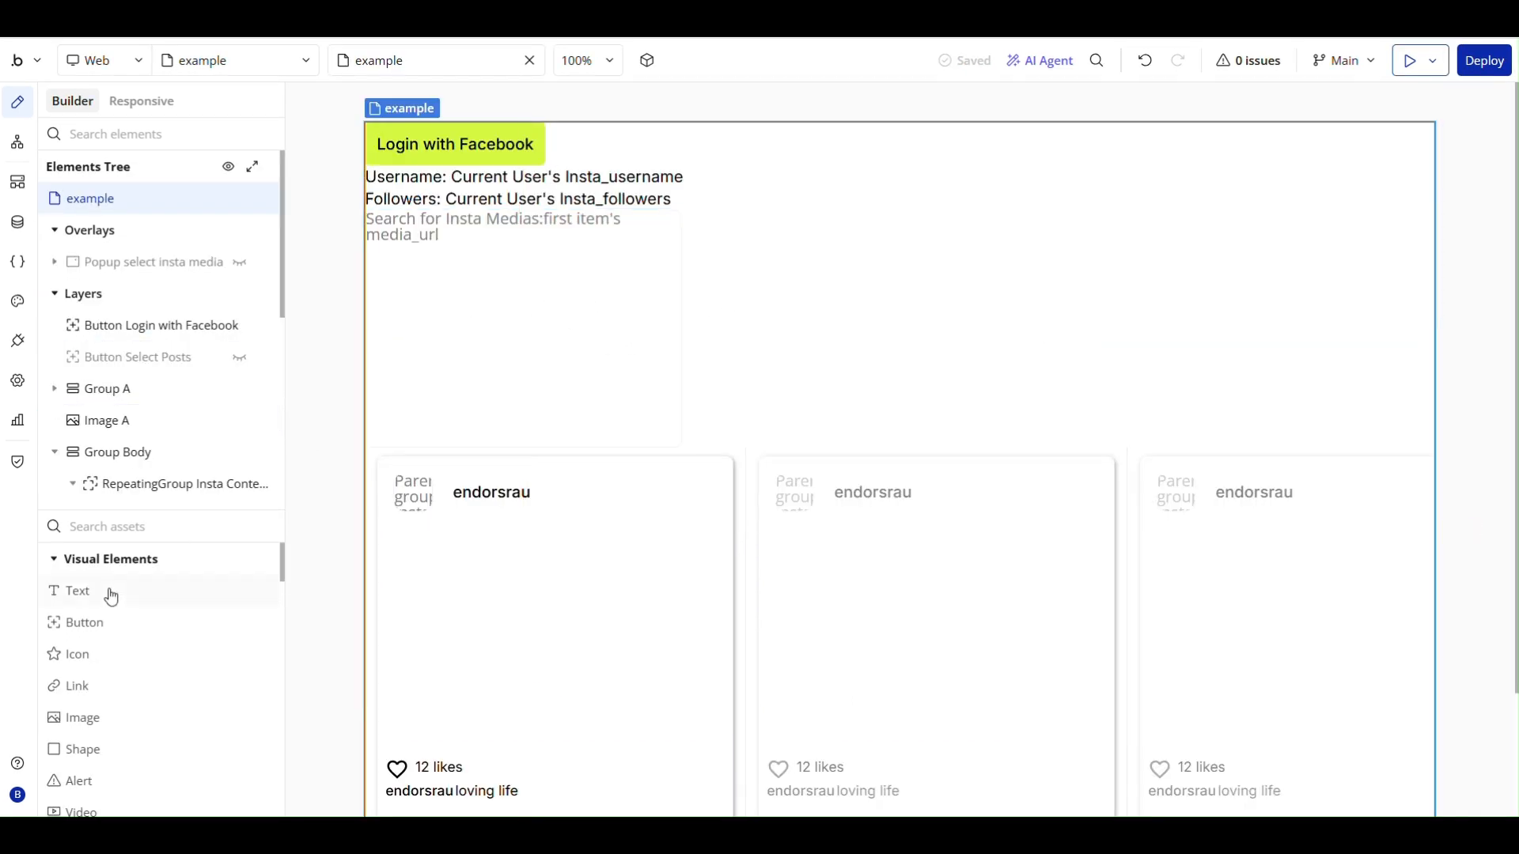
# - Add a button below the followers text with the Blue Primary style and the label Select Posts
pyautogui.click(98, 626)
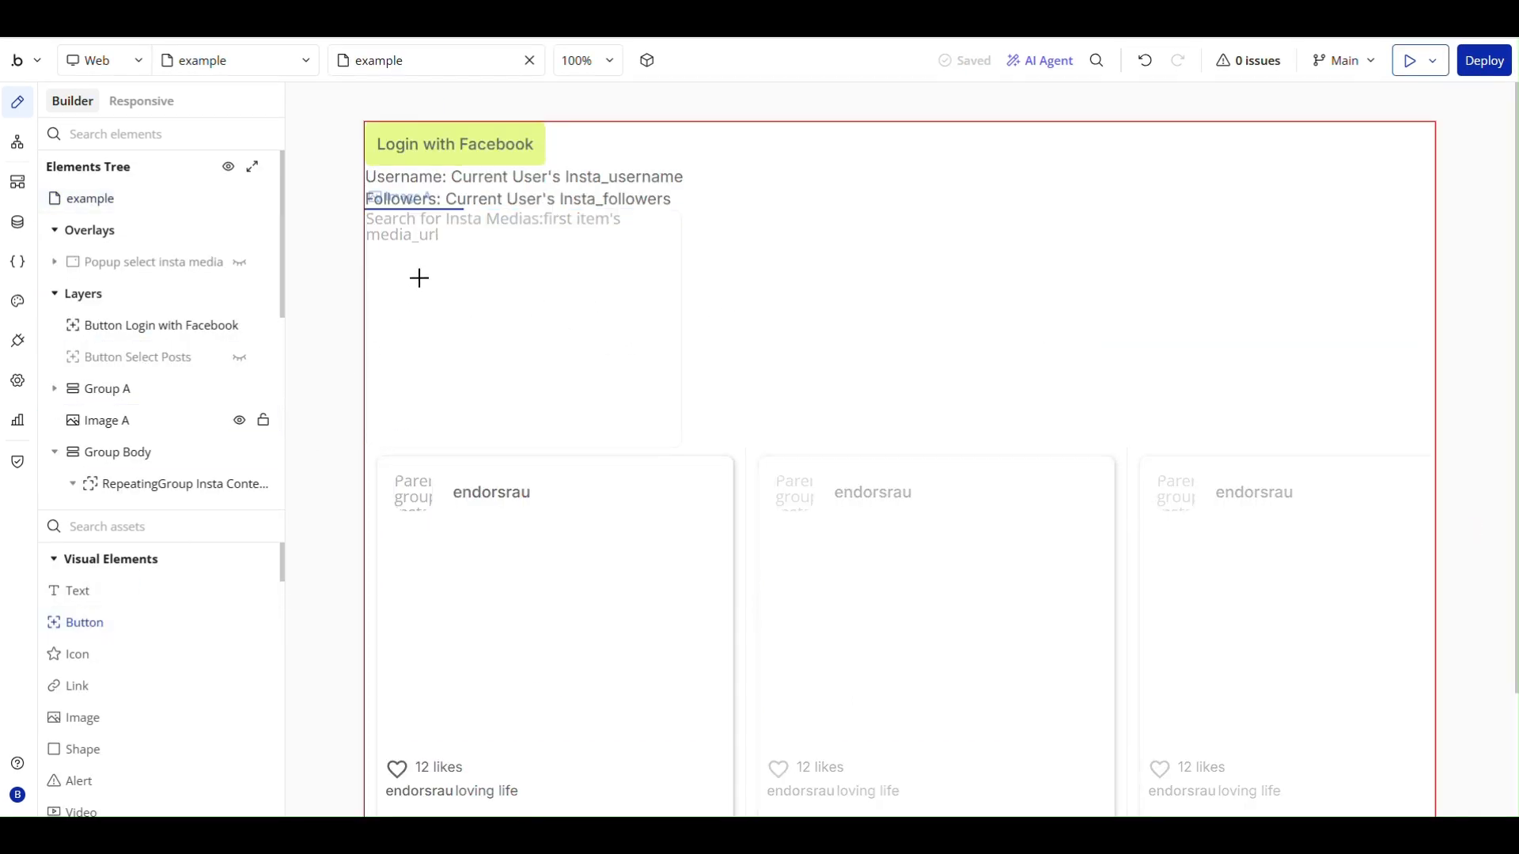
pyautogui.click(446, 230)
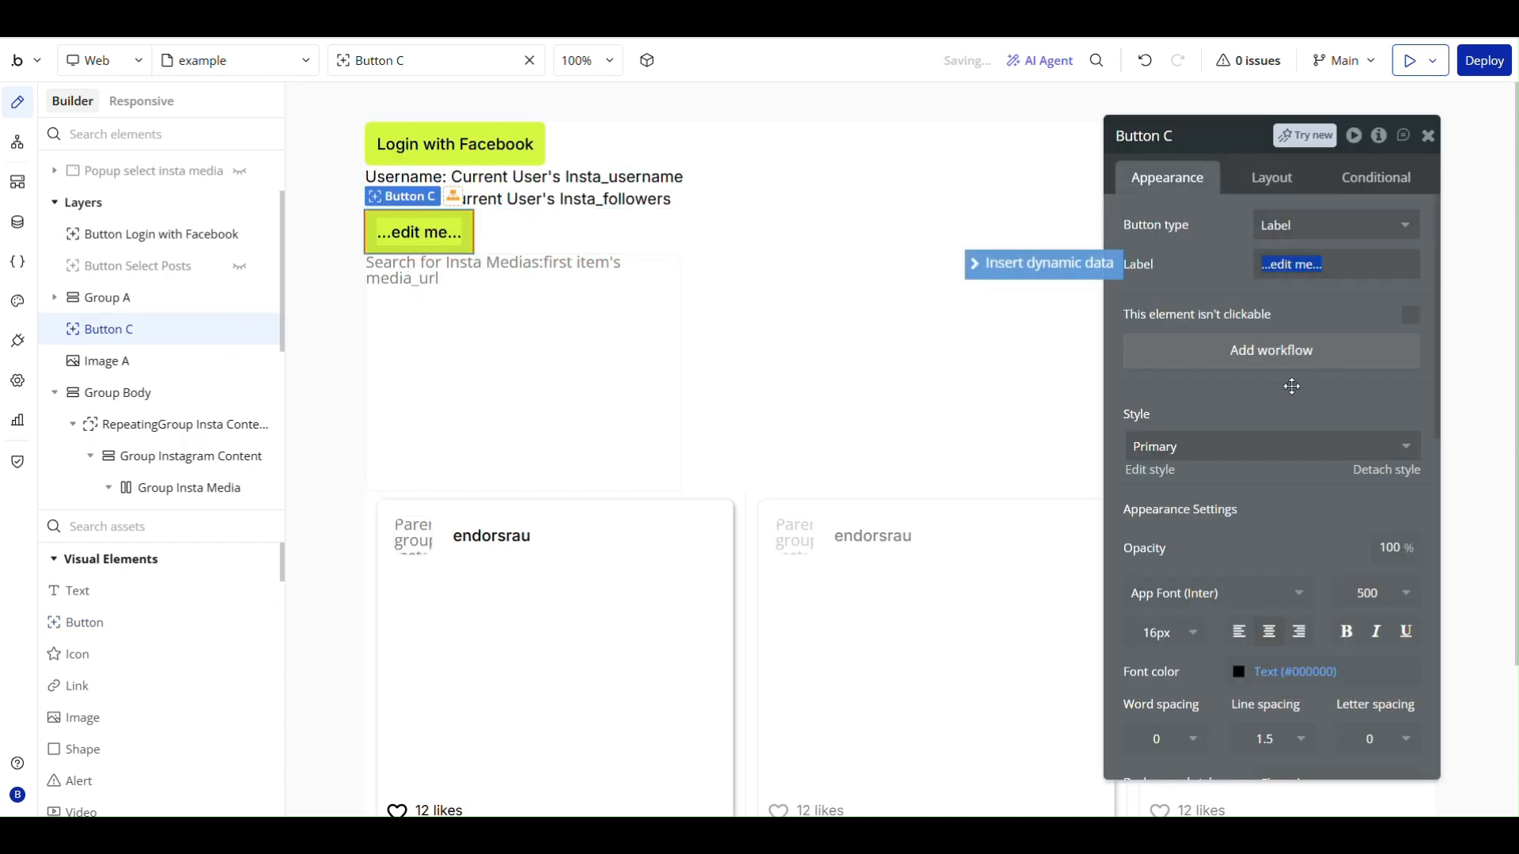
pyautogui.click(1183, 463)
pyautogui.click(1186, 503)
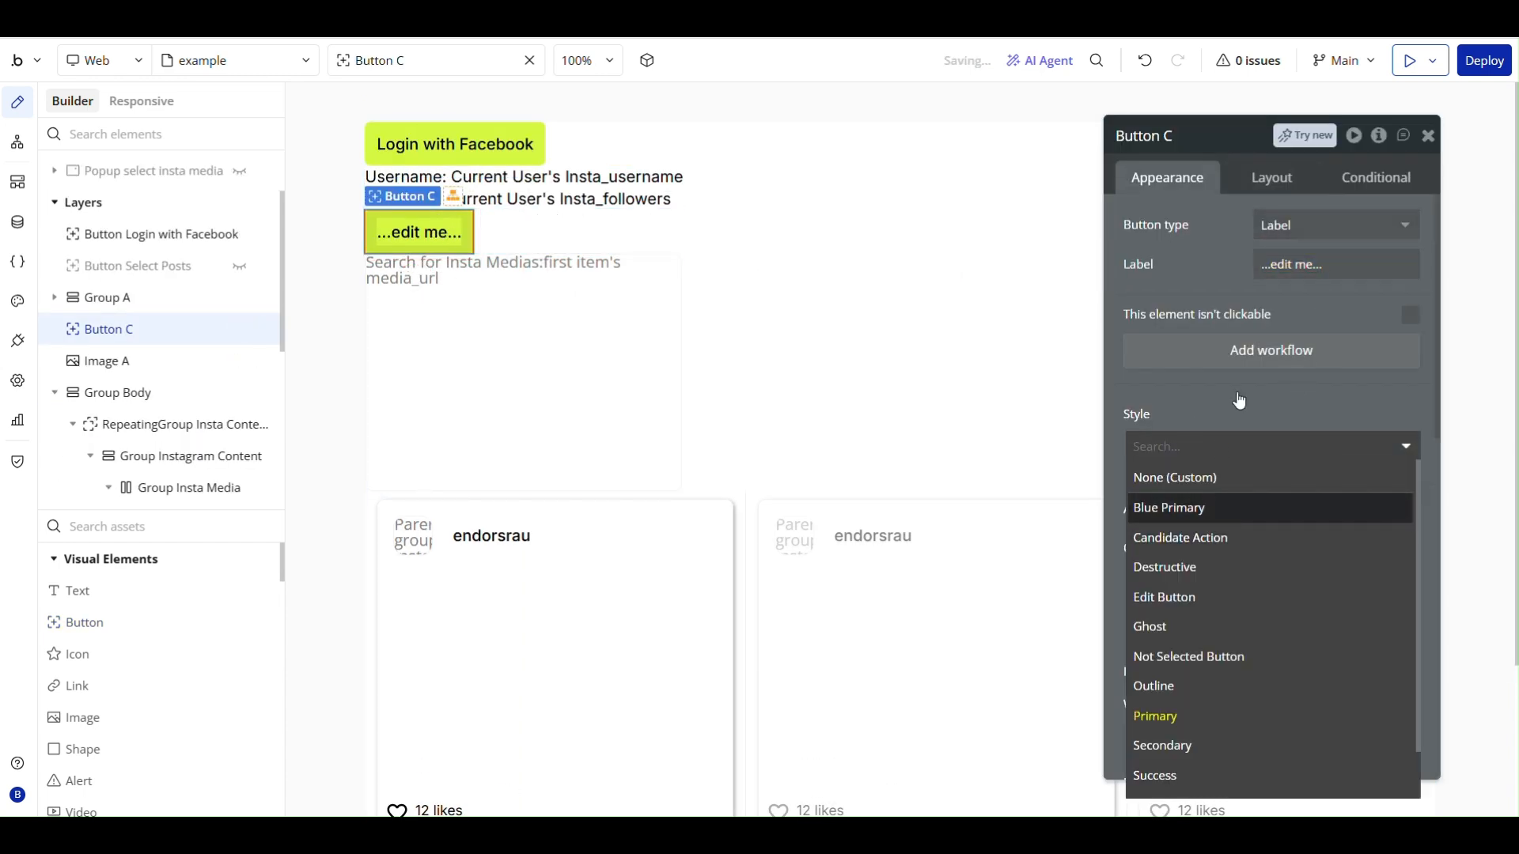
pyautogui.click(1295, 264)
pyautogui.write('Select Posts')
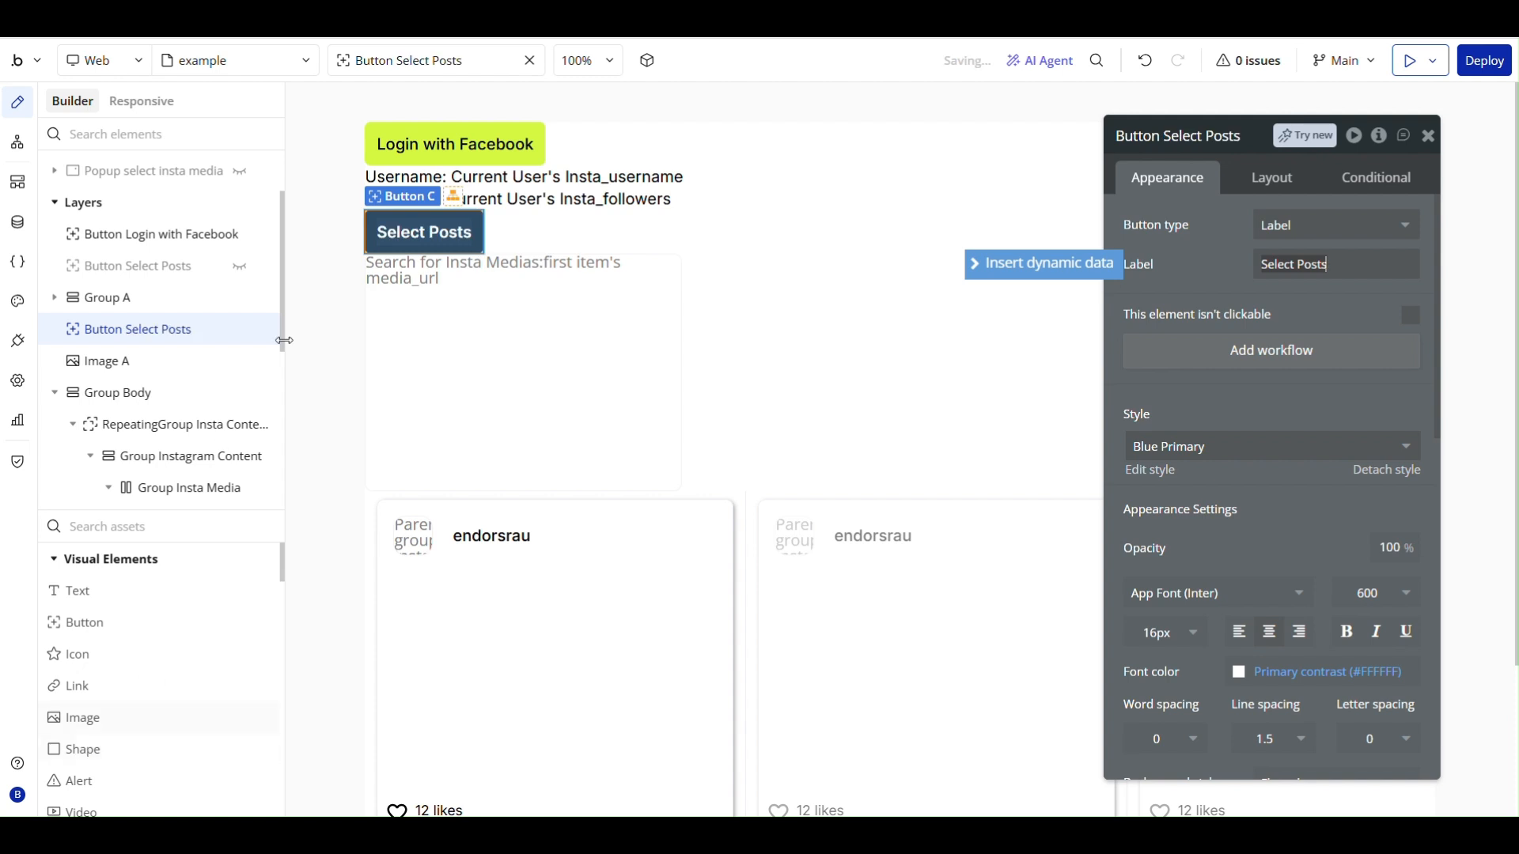
pyautogui.click(1236, 298)
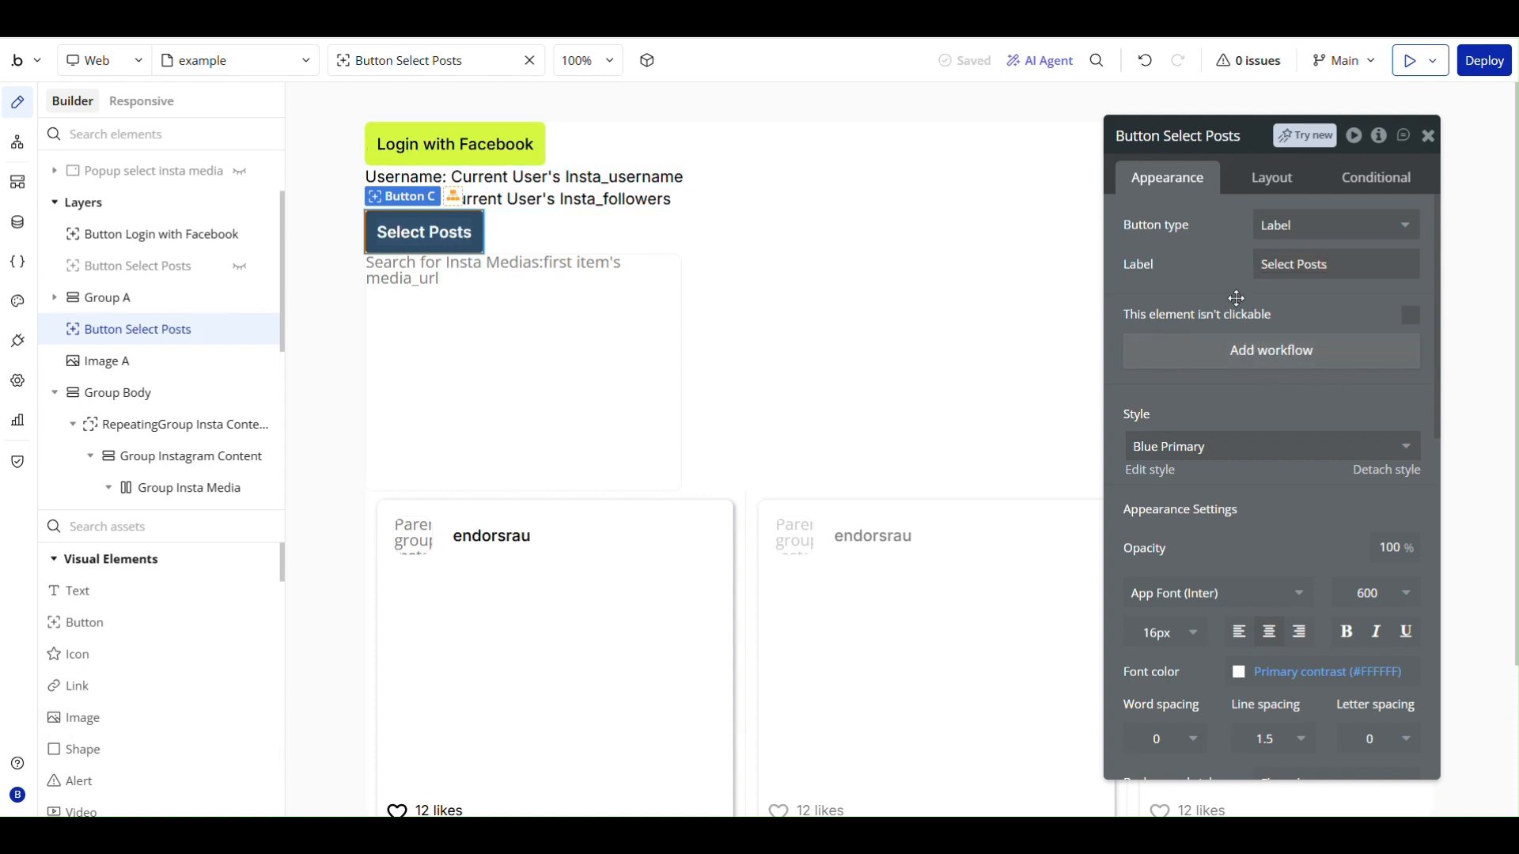
# - Set the minimum width of the Select Posts button to 140 px
pyautogui.click(1265, 178)
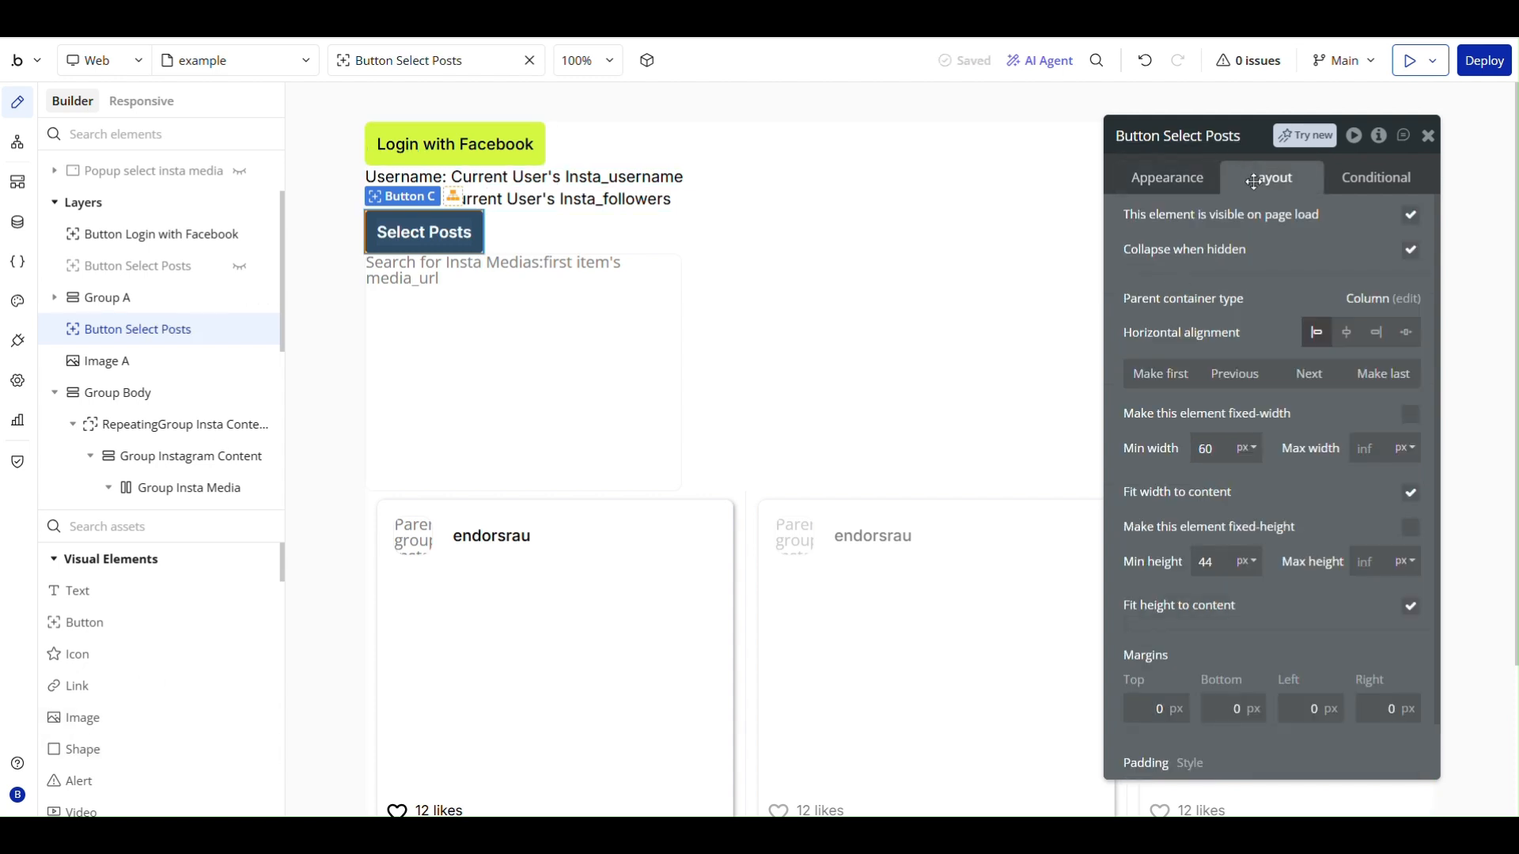
pyautogui.click(1204, 450)
pyautogui.click(1259, 479)
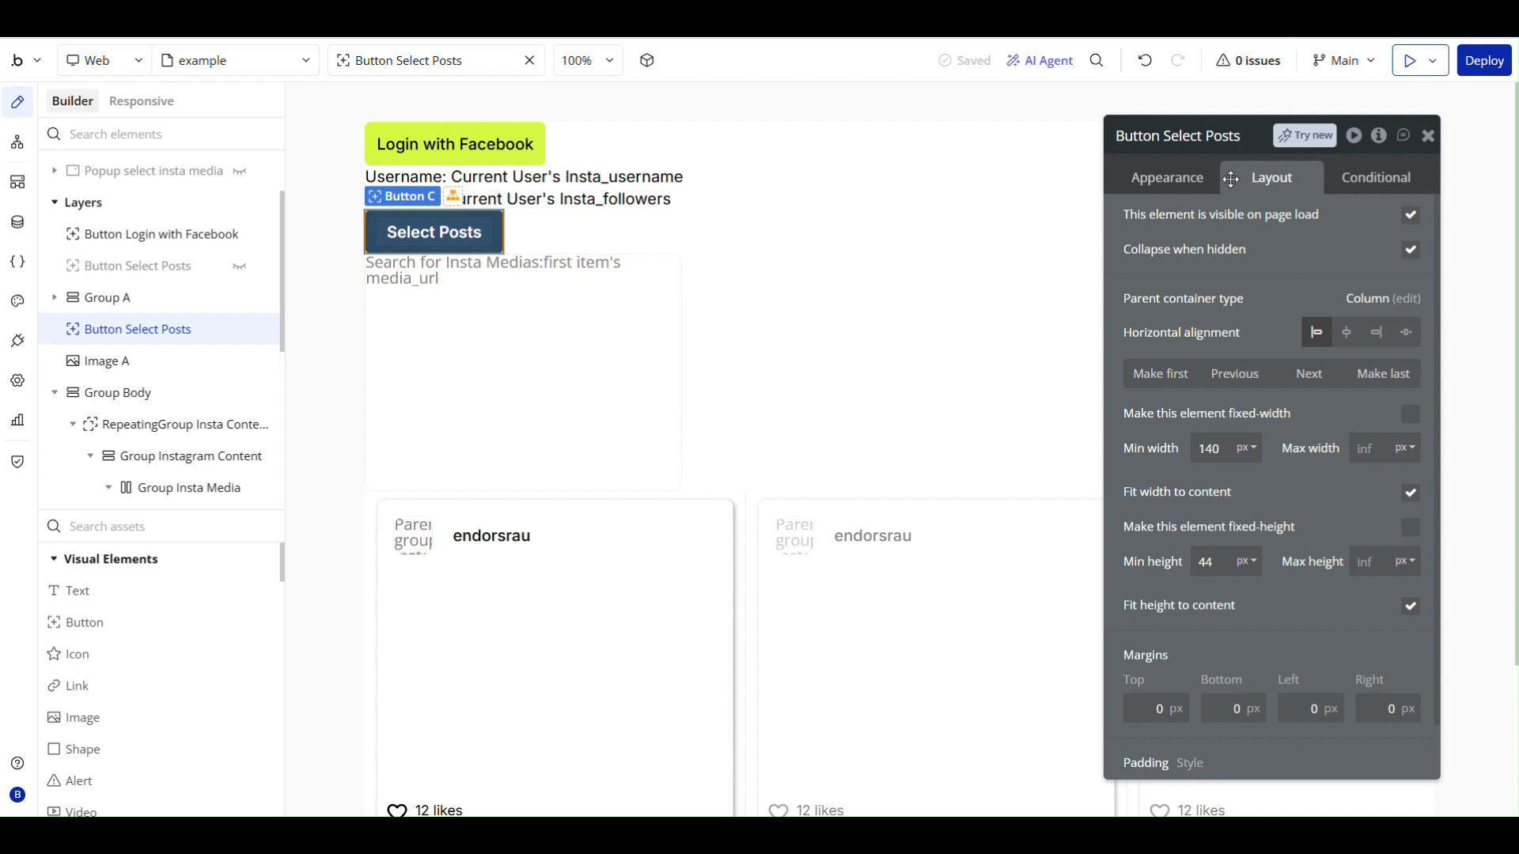
# - Create a workflow for the Select Posts button that shows Popup select insta media, and return to the page design
pyautogui.click(1200, 184)
pyautogui.click(1293, 351)
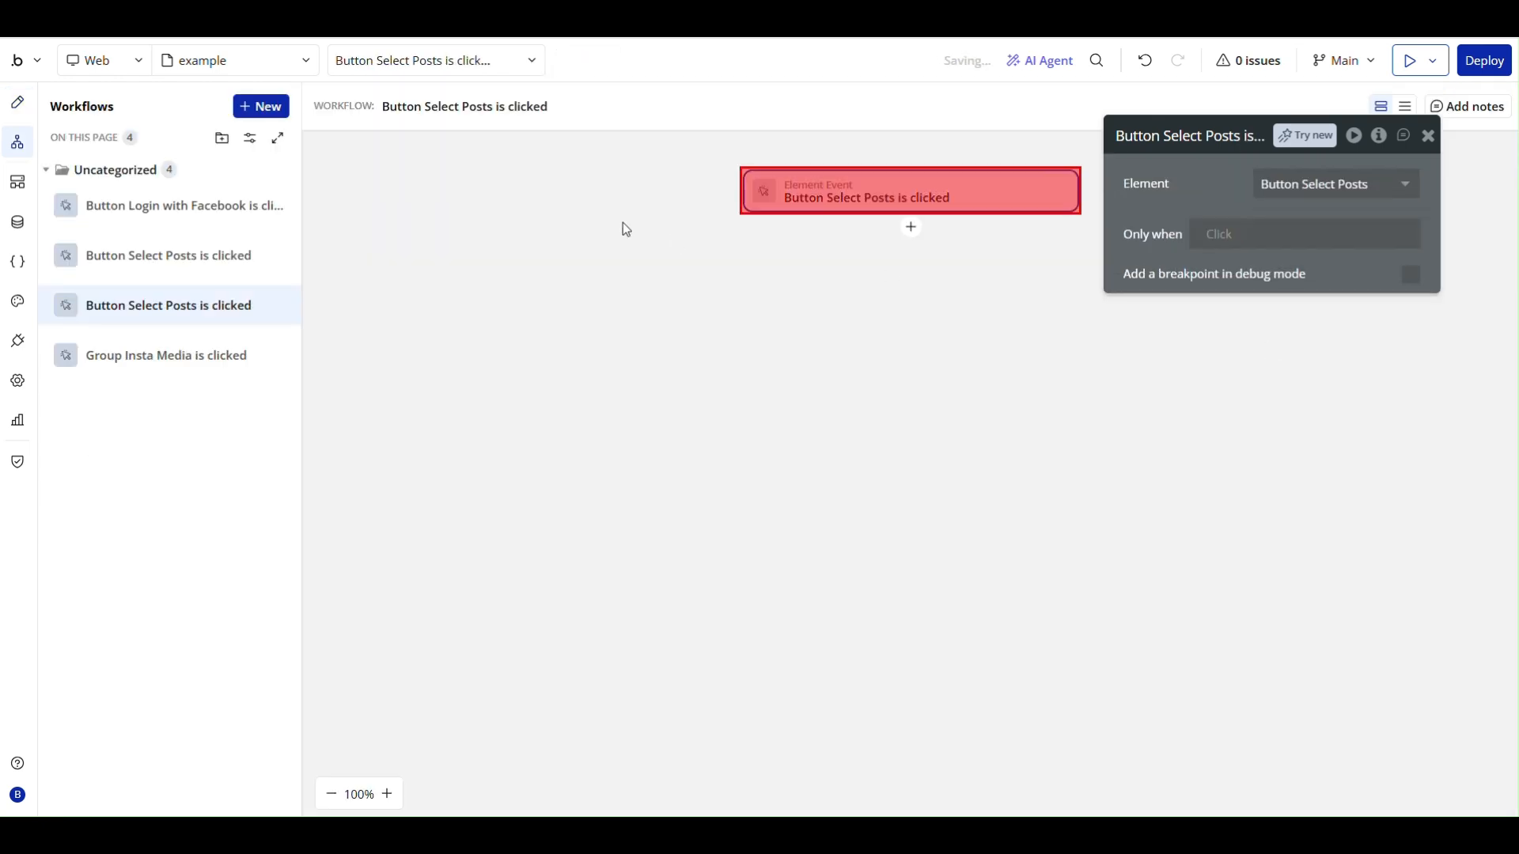
pyautogui.click(912, 231)
pyautogui.write('sho')
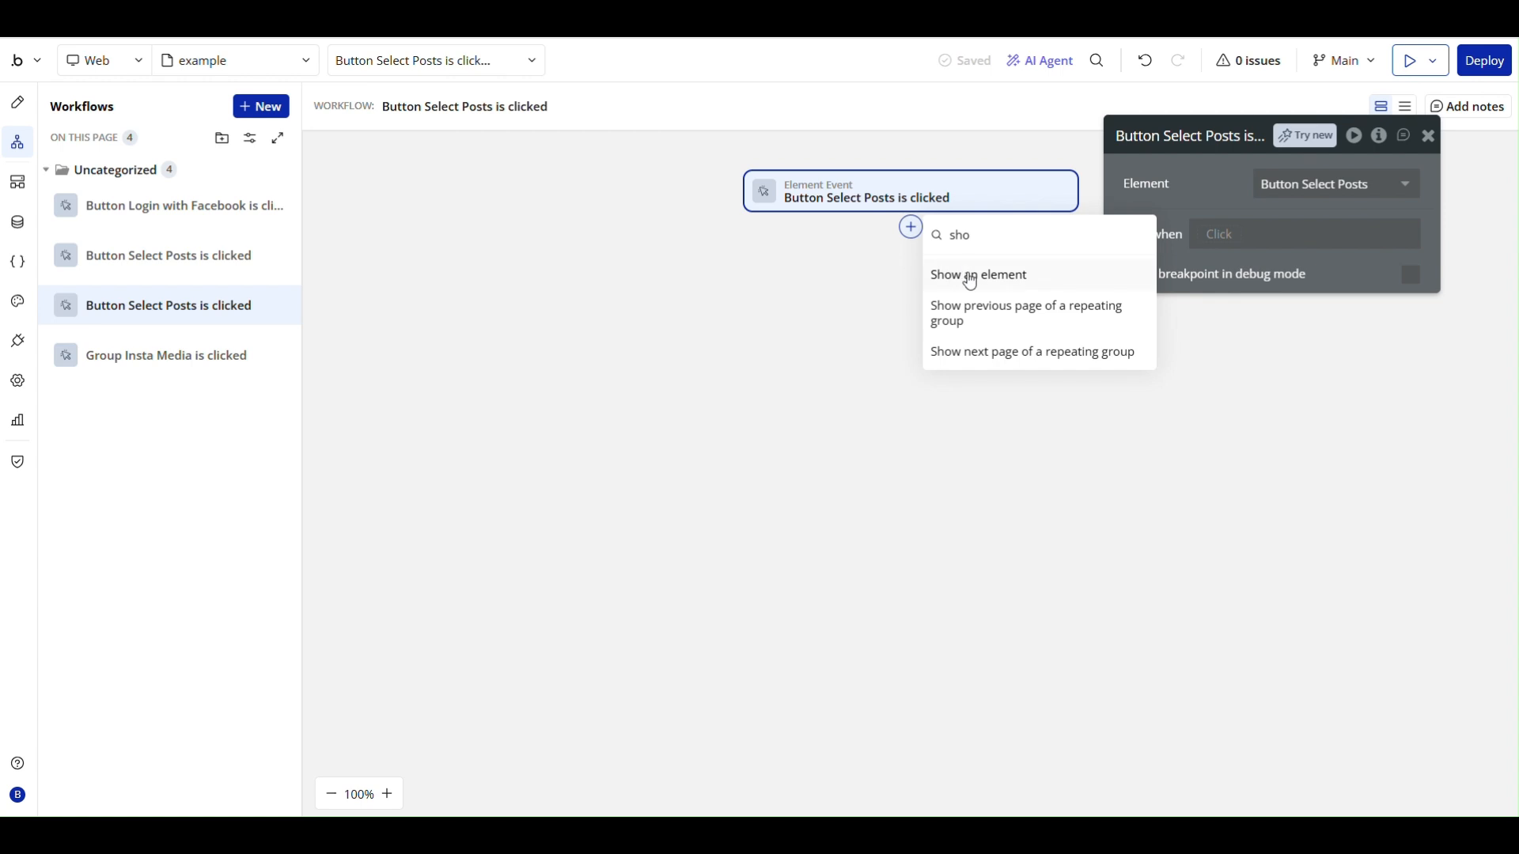
pyautogui.click(969, 278)
pyautogui.click(1276, 189)
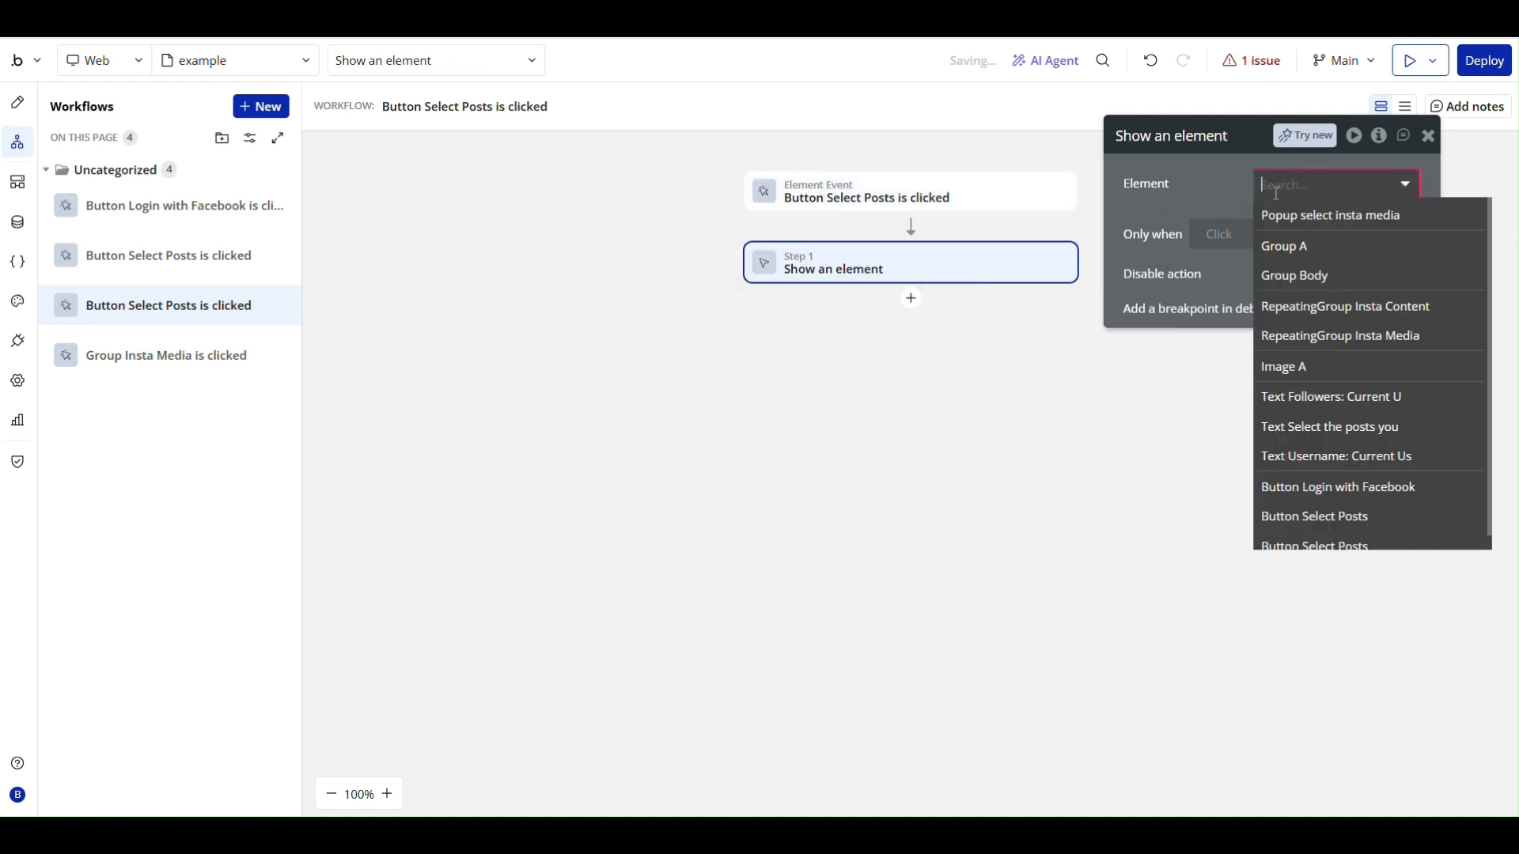
pyautogui.click(1360, 217)
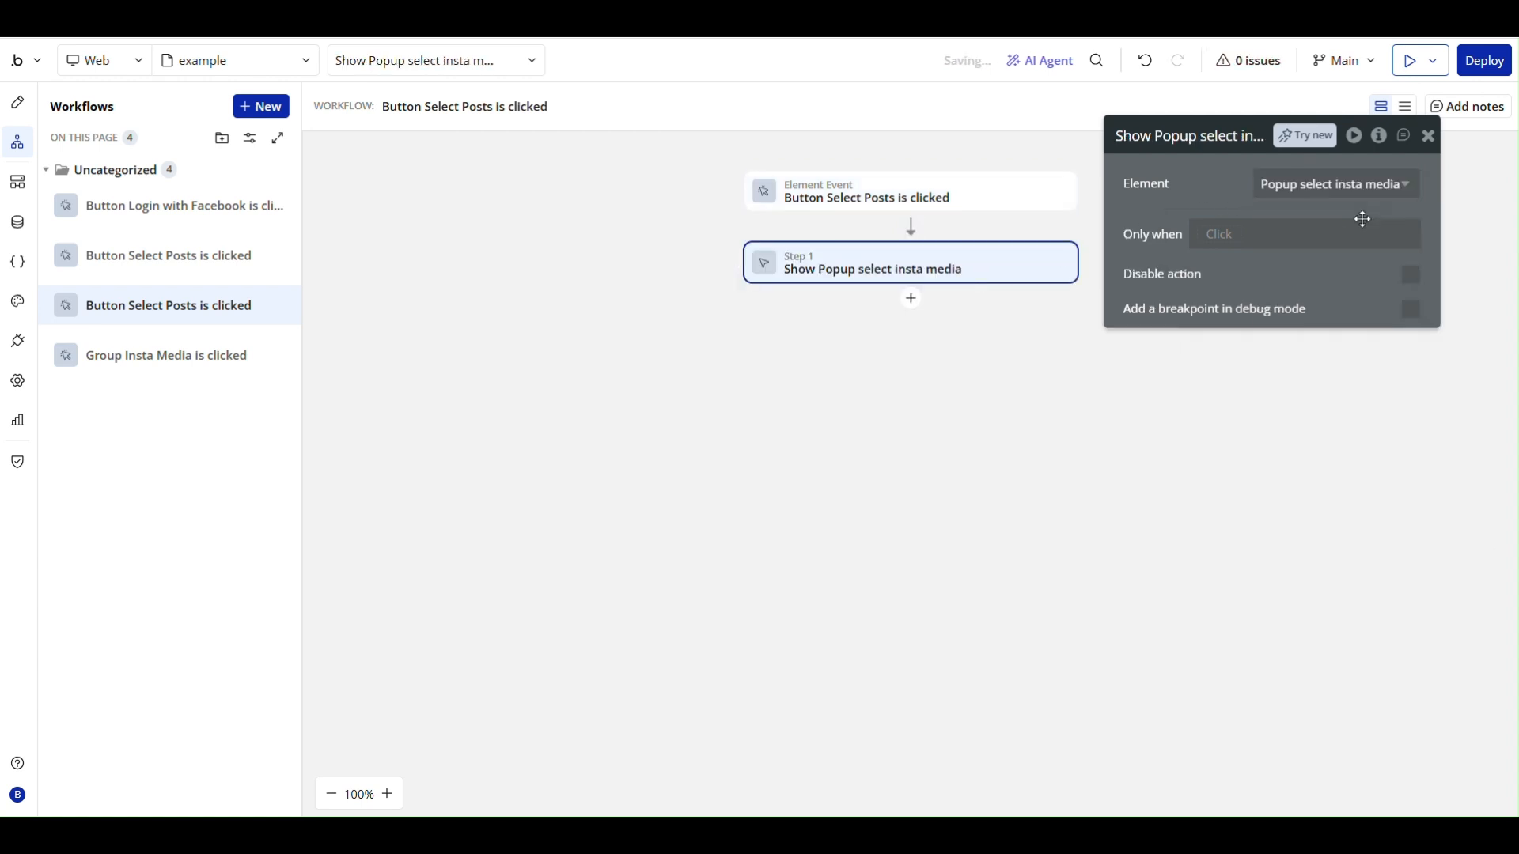
pyautogui.click(1428, 135)
pyautogui.click(16, 117)
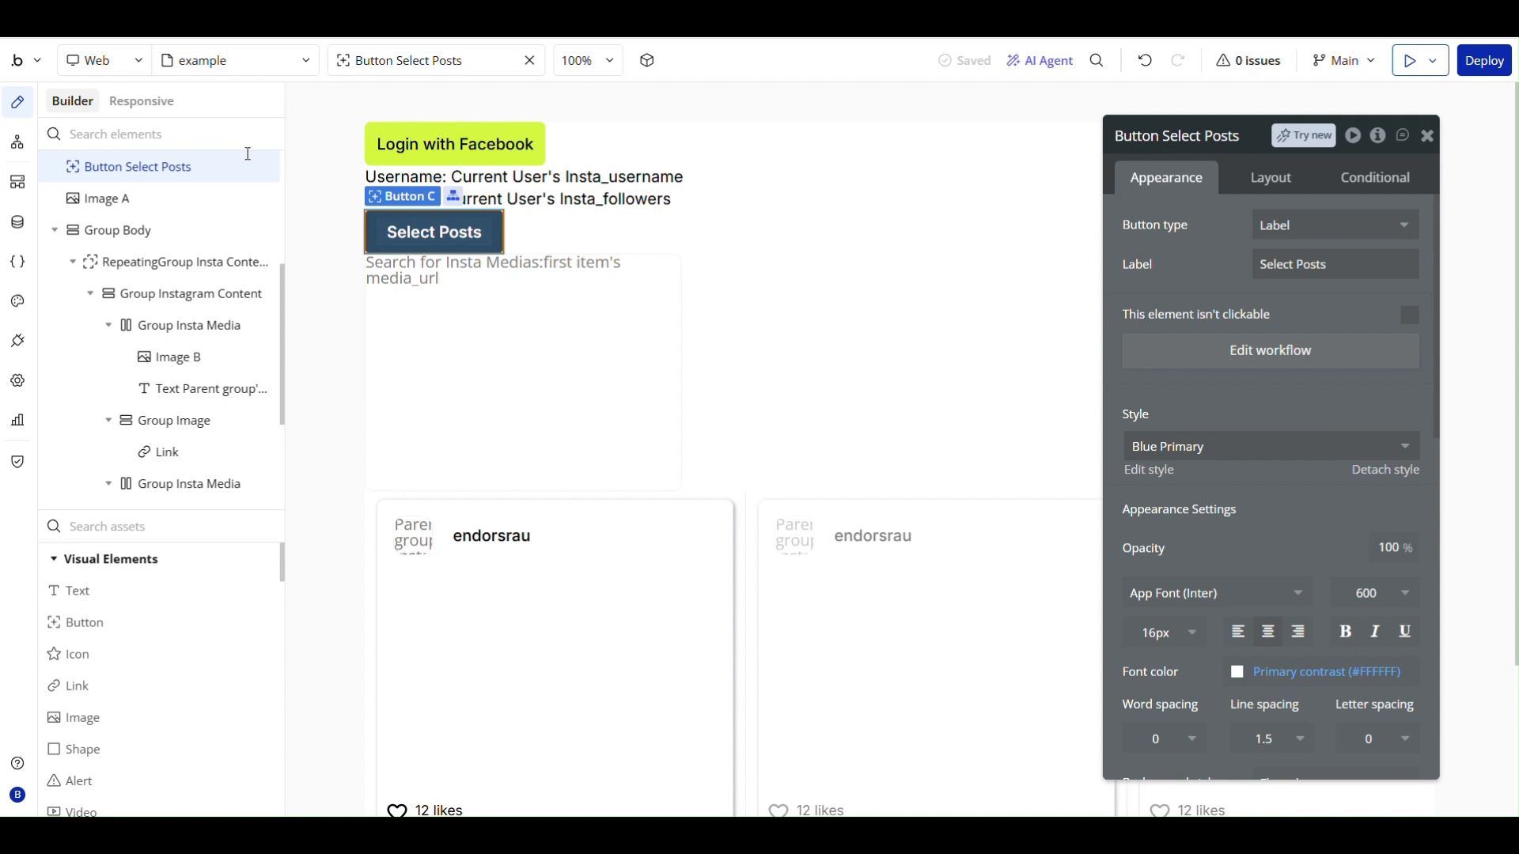
# - Delete Image A from beneath the Select Posts button
pyautogui.click(587, 309)
pyautogui.rightClick(588, 309)
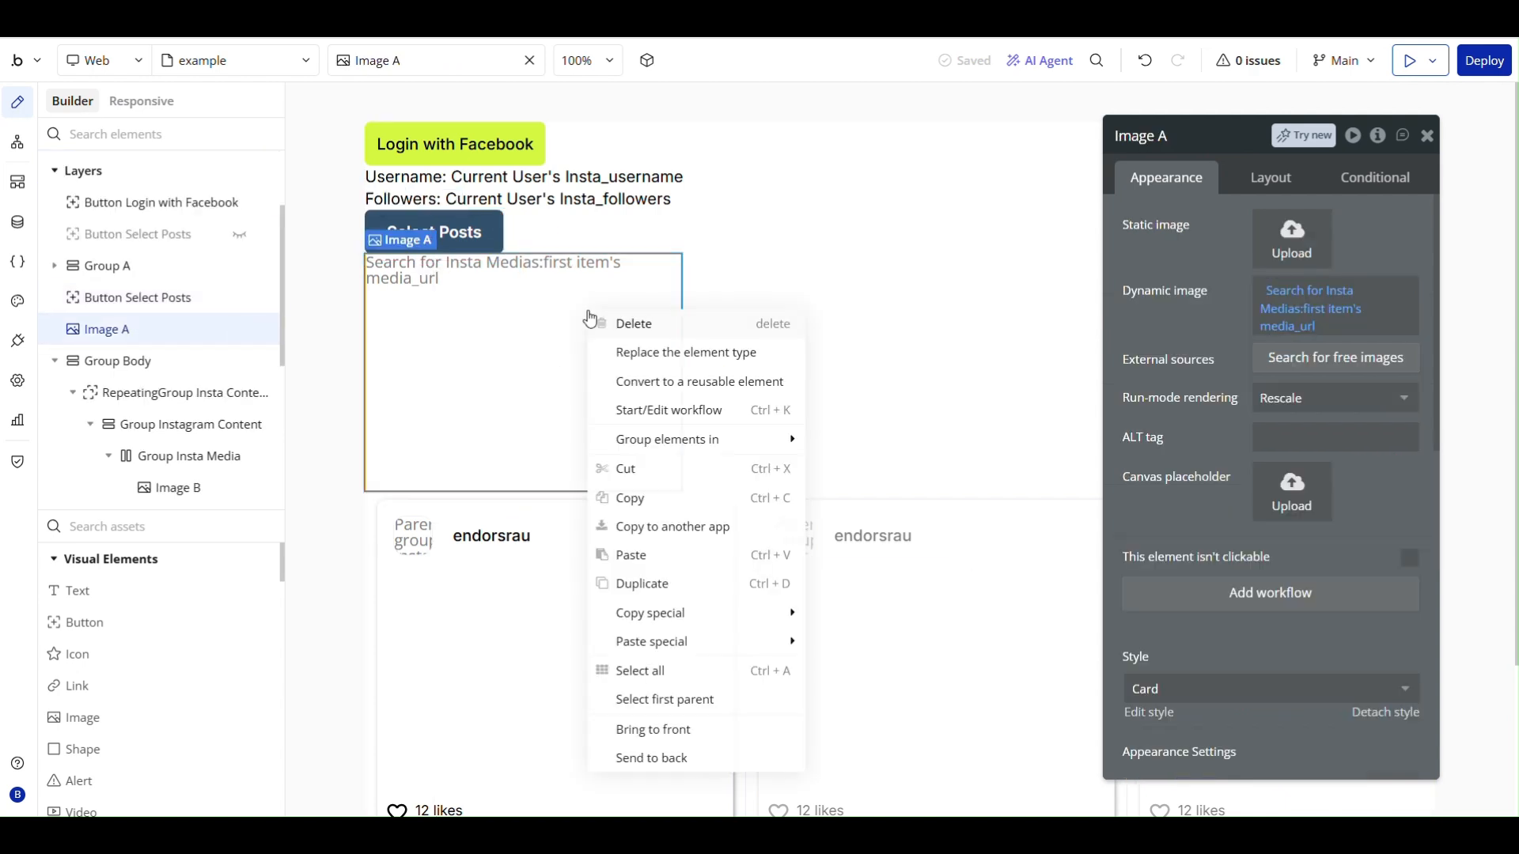
pyautogui.click(637, 321)
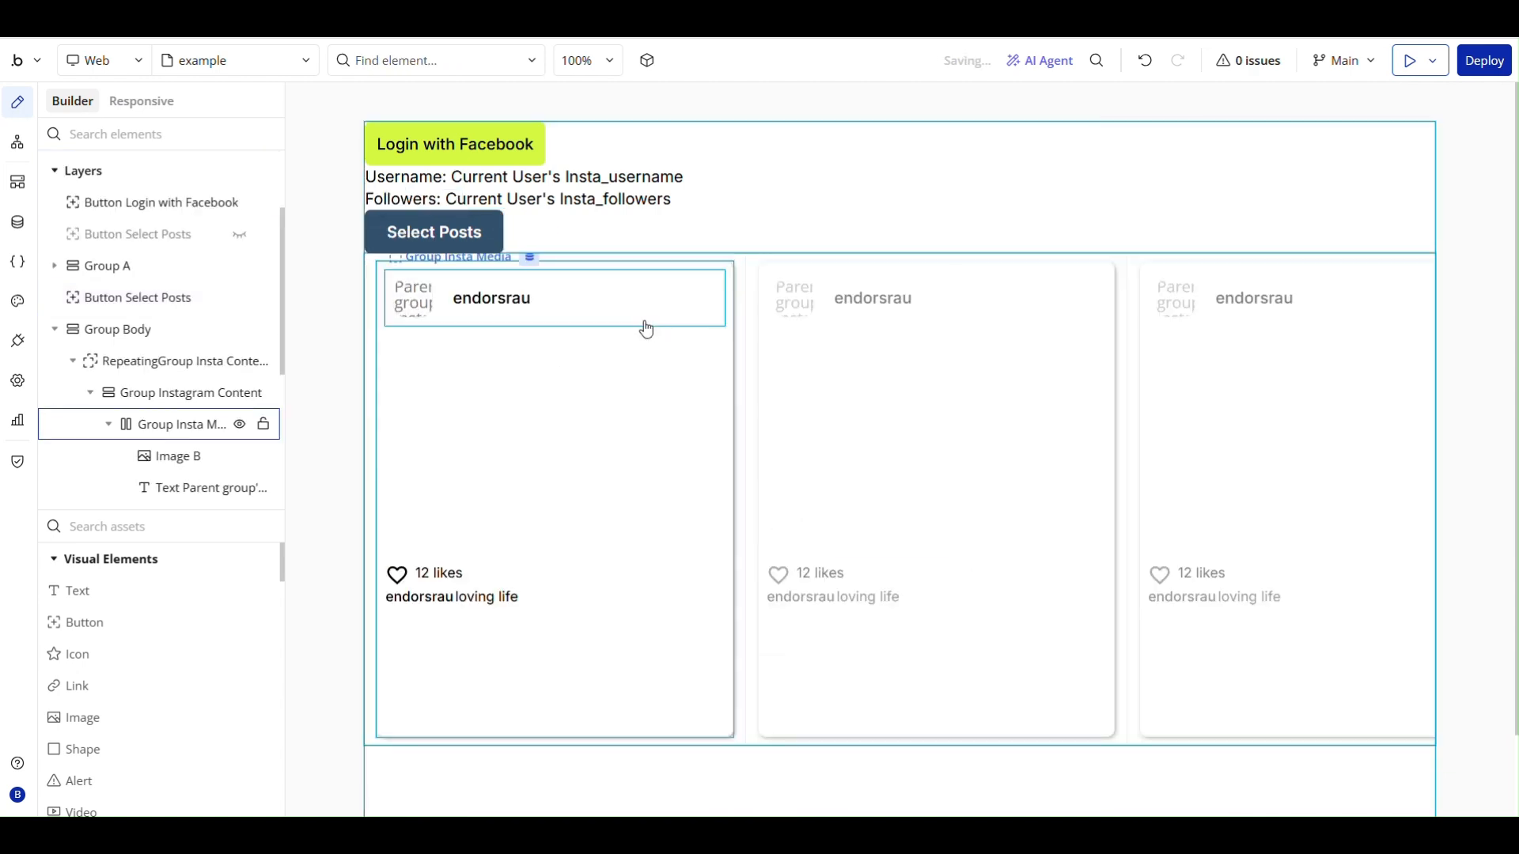
# - Apply gap spacing between the example page's elements with a row gap of 30 px
pyautogui.click(865, 139)
pyautogui.click(1225, 177)
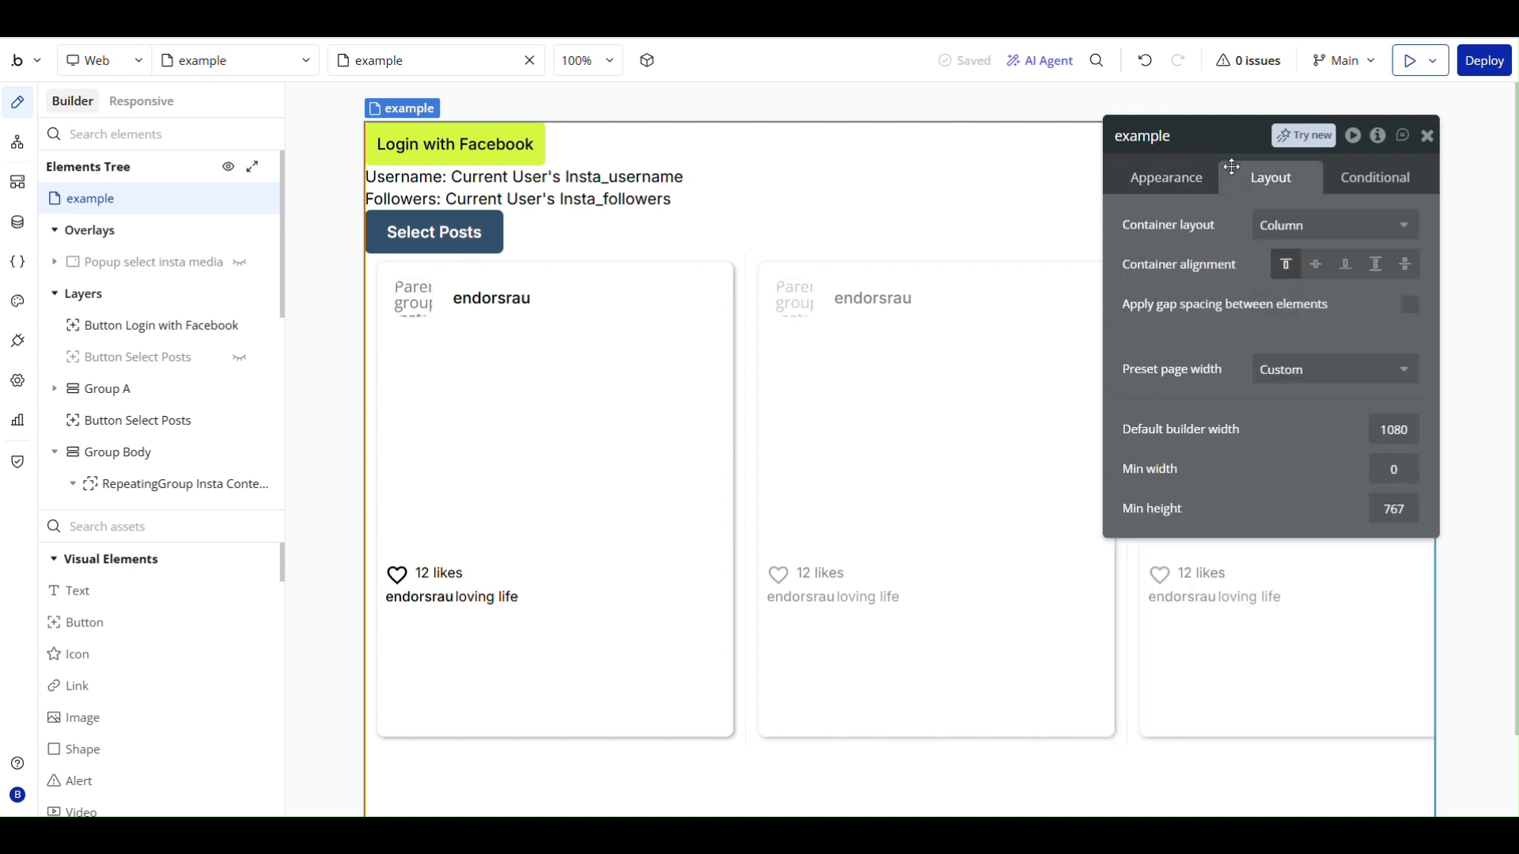
pyautogui.moveTo(1405, 293); pyautogui.dragTo(1411, 300)
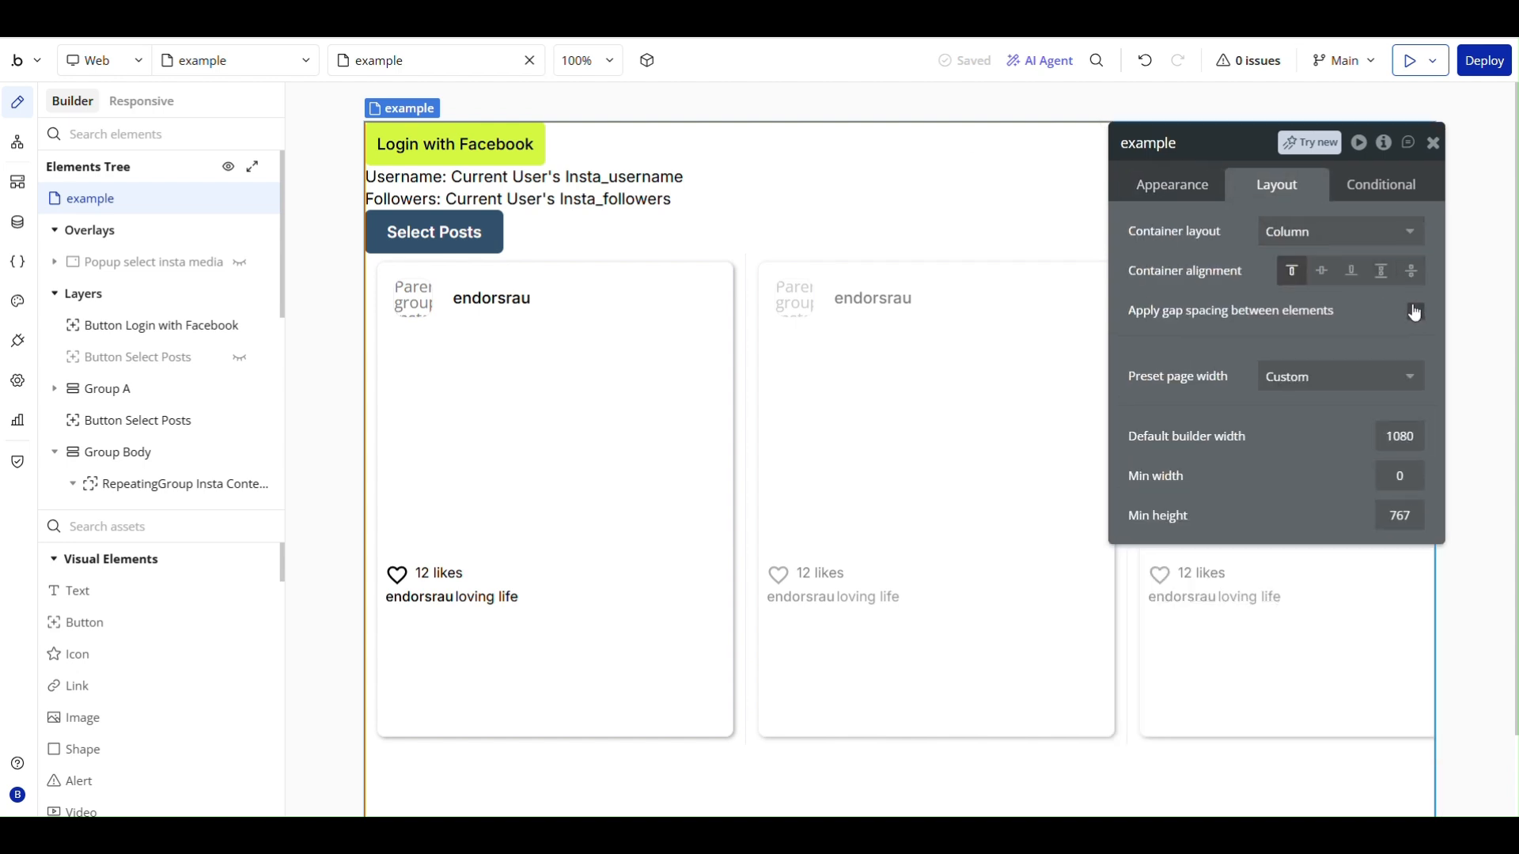
pyautogui.click(1414, 311)
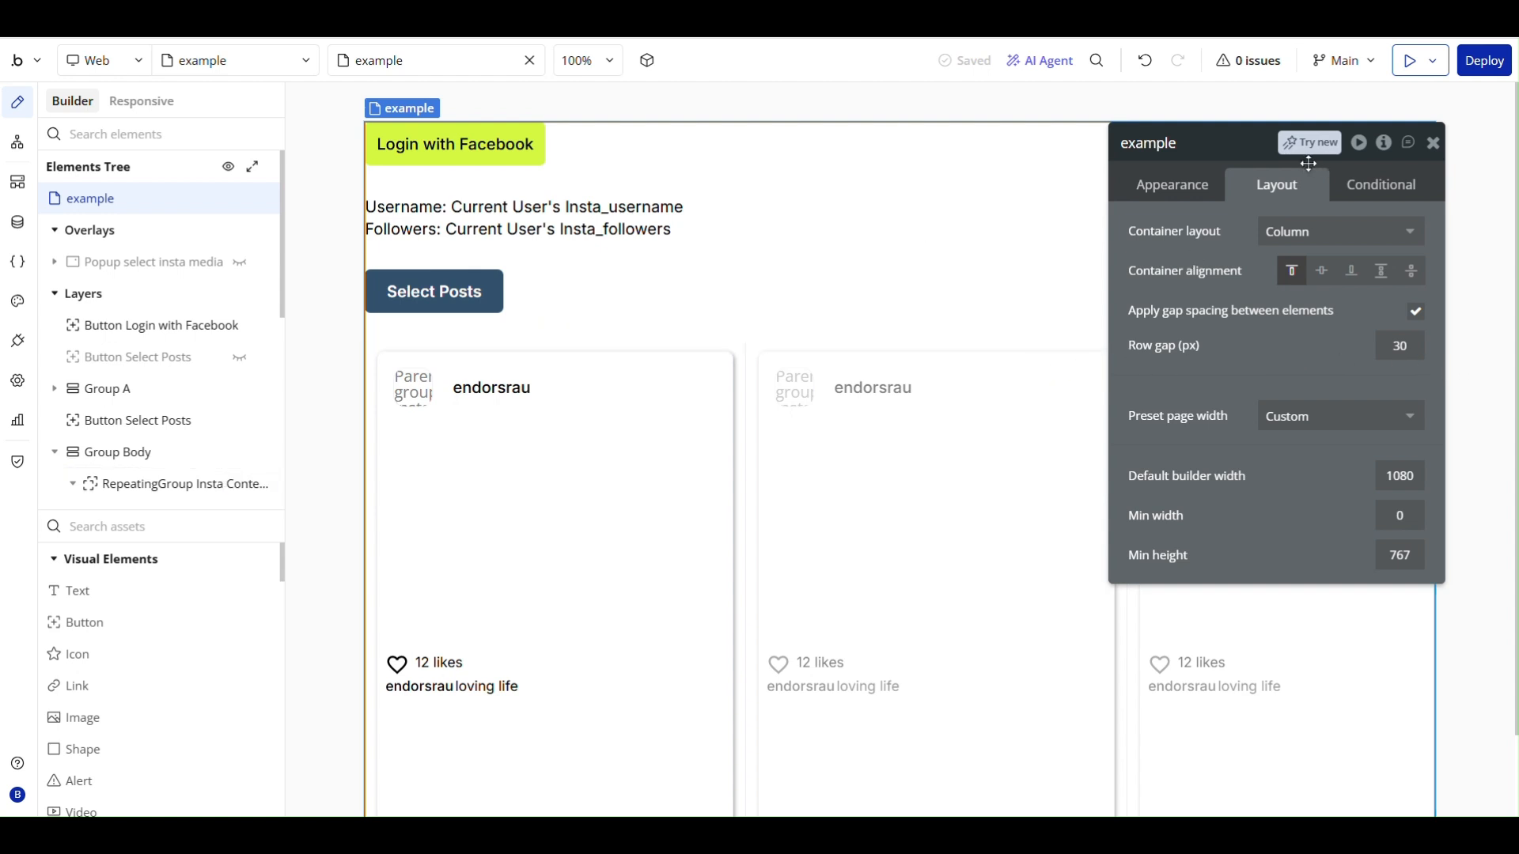
# - Move the Select Posts button one place earlier in the page column, above the username and followers group
pyautogui.click(448, 282)
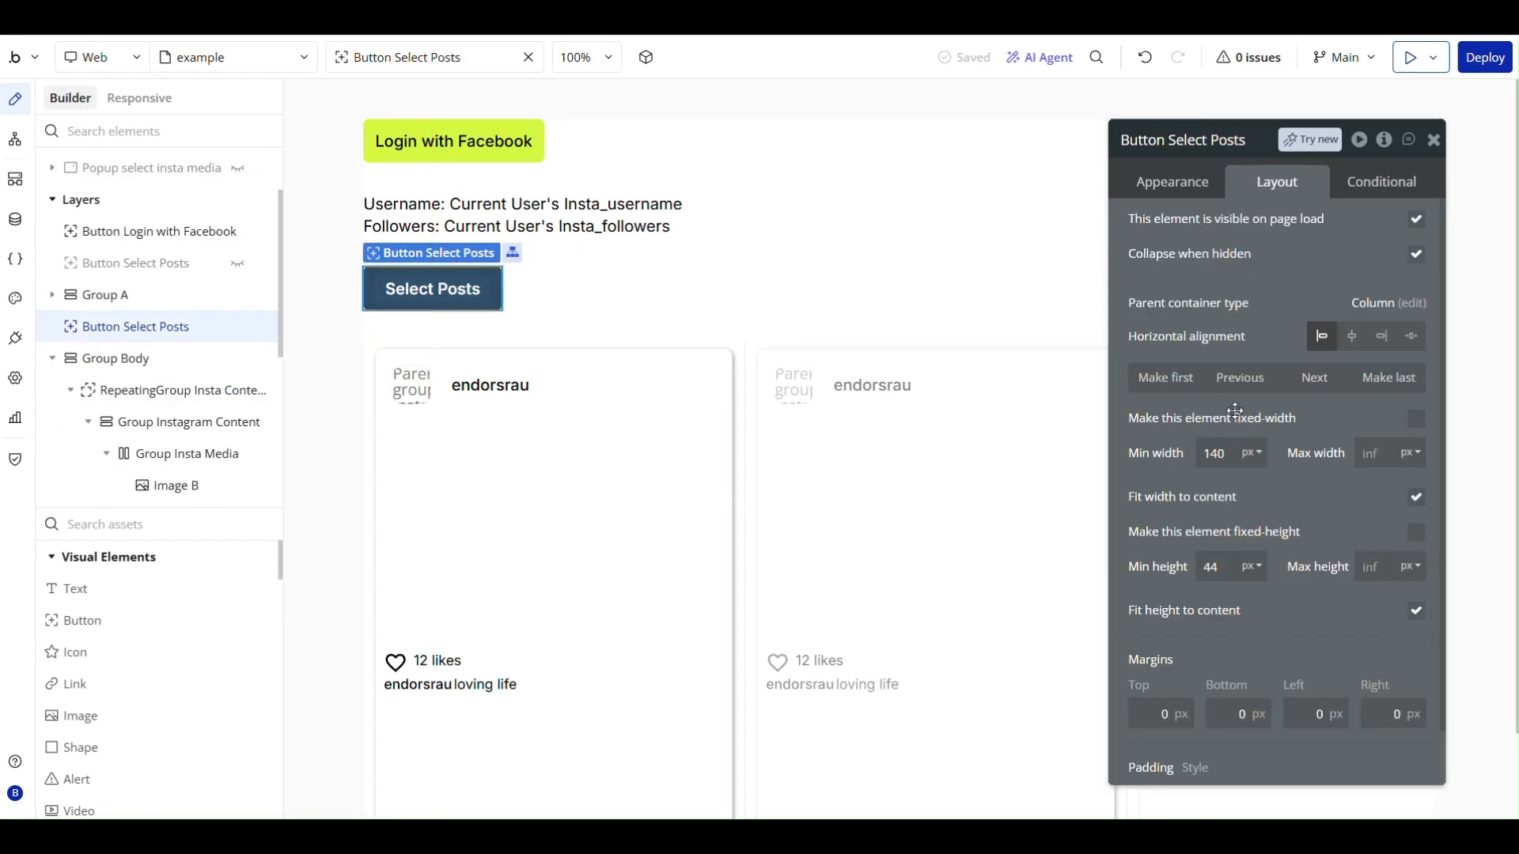
pyautogui.click(1239, 378)
pyautogui.click(692, 201)
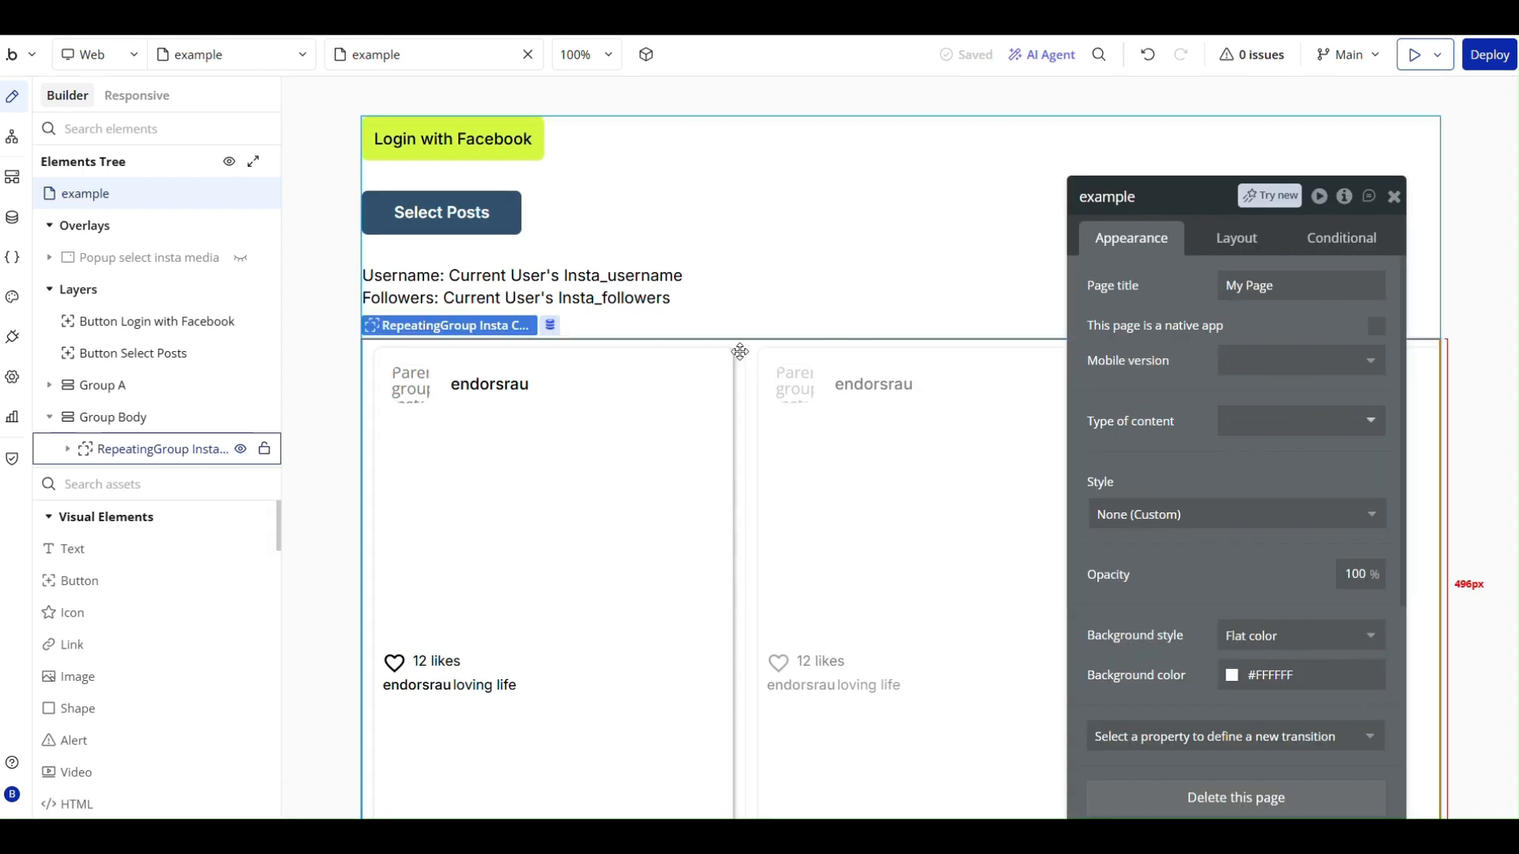
# - Add the constraint selected? = "yes" to the Insta Medias search feeding RepeatingGroup Insta Content
pyautogui.click(739, 350)
pyautogui.click(1303, 342)
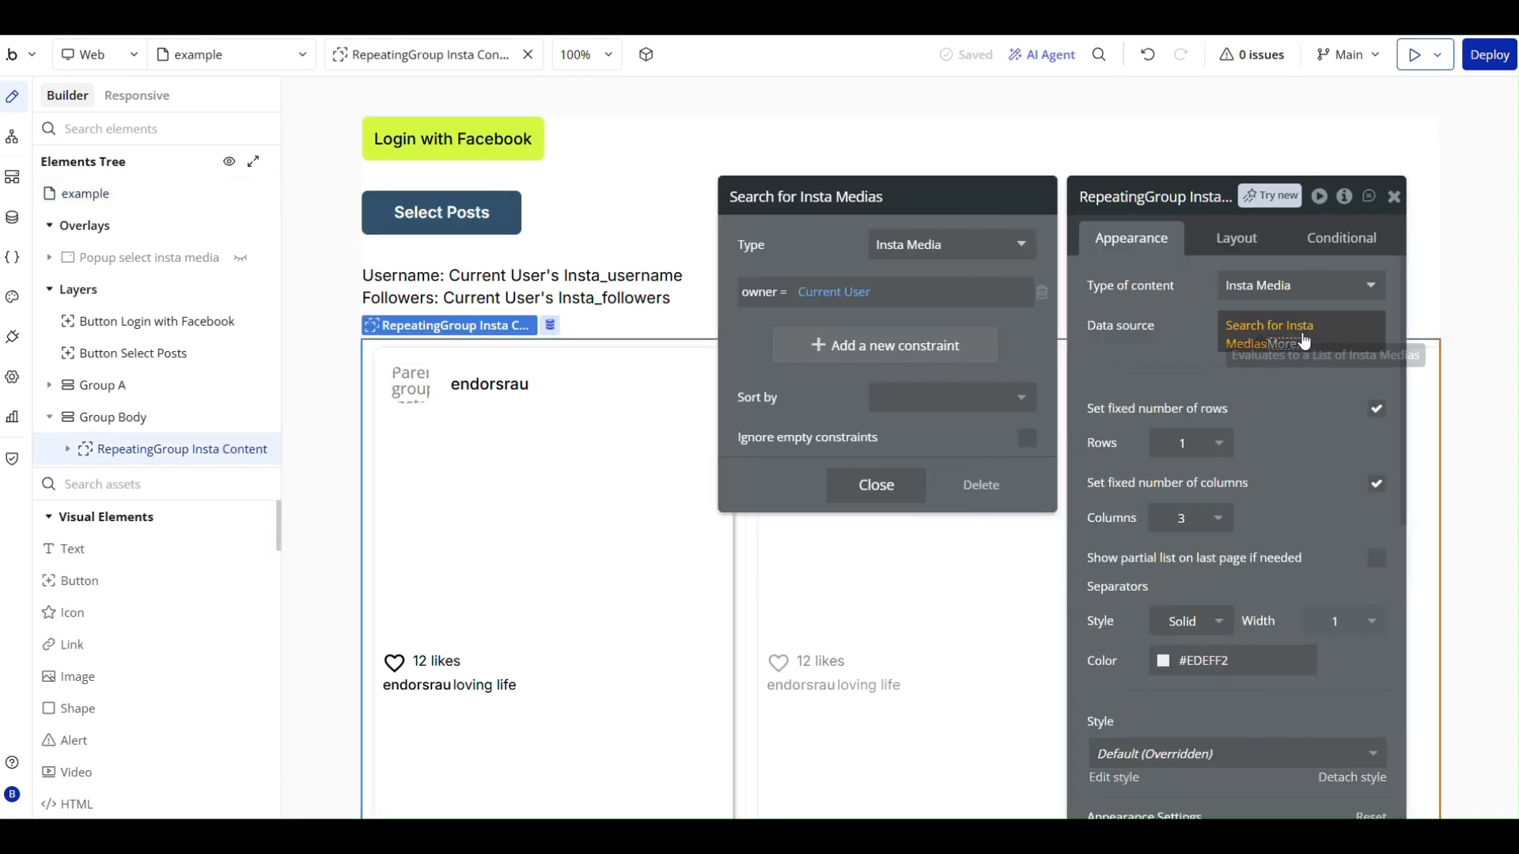
pyautogui.click(860, 357)
pyautogui.write('se')
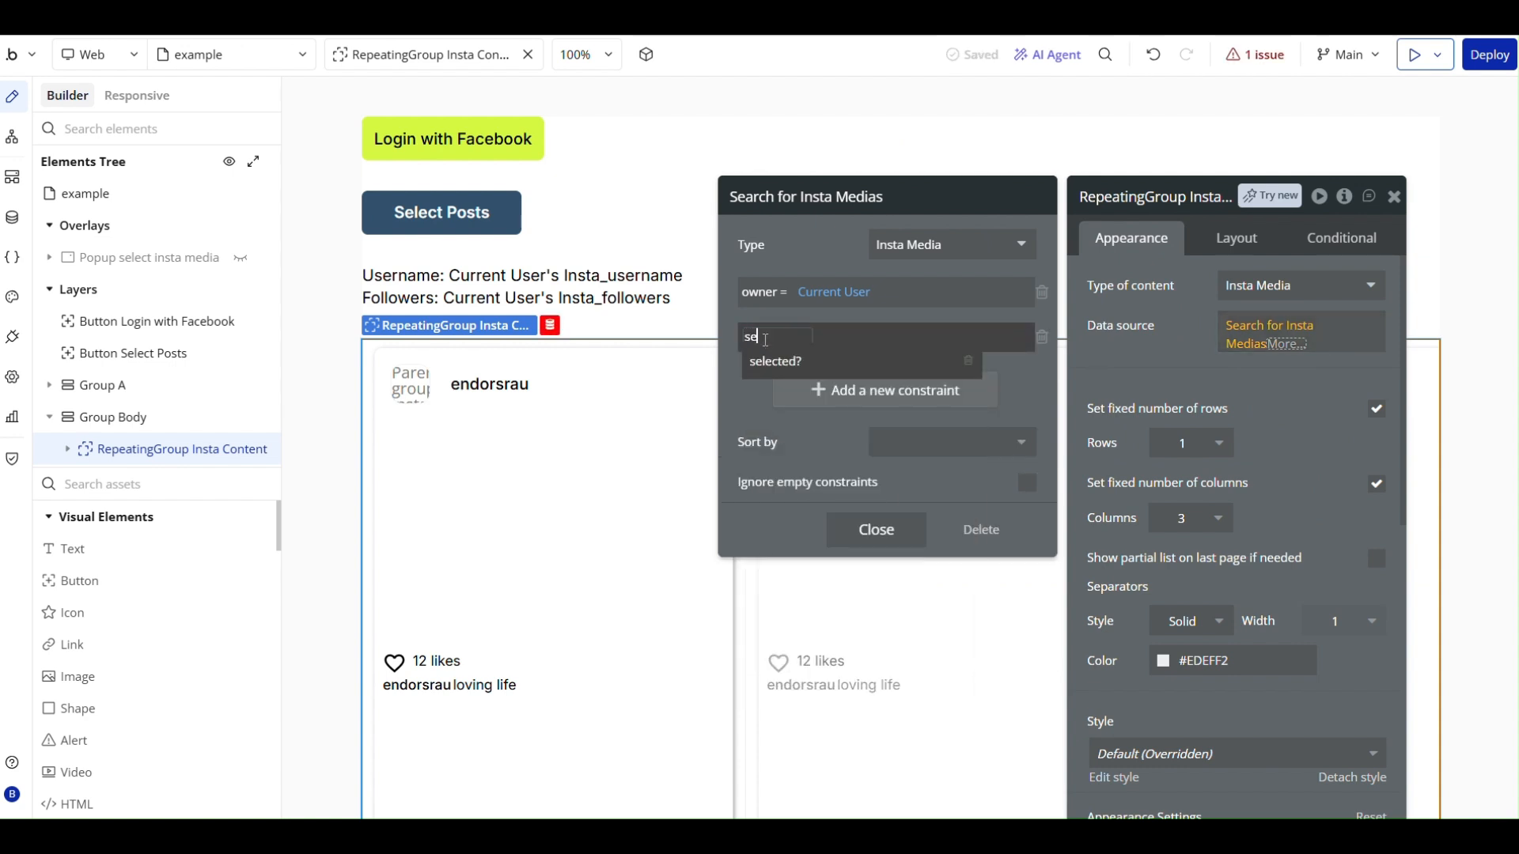
pyautogui.click(812, 354)
pyautogui.click(812, 348)
pyautogui.click(818, 351)
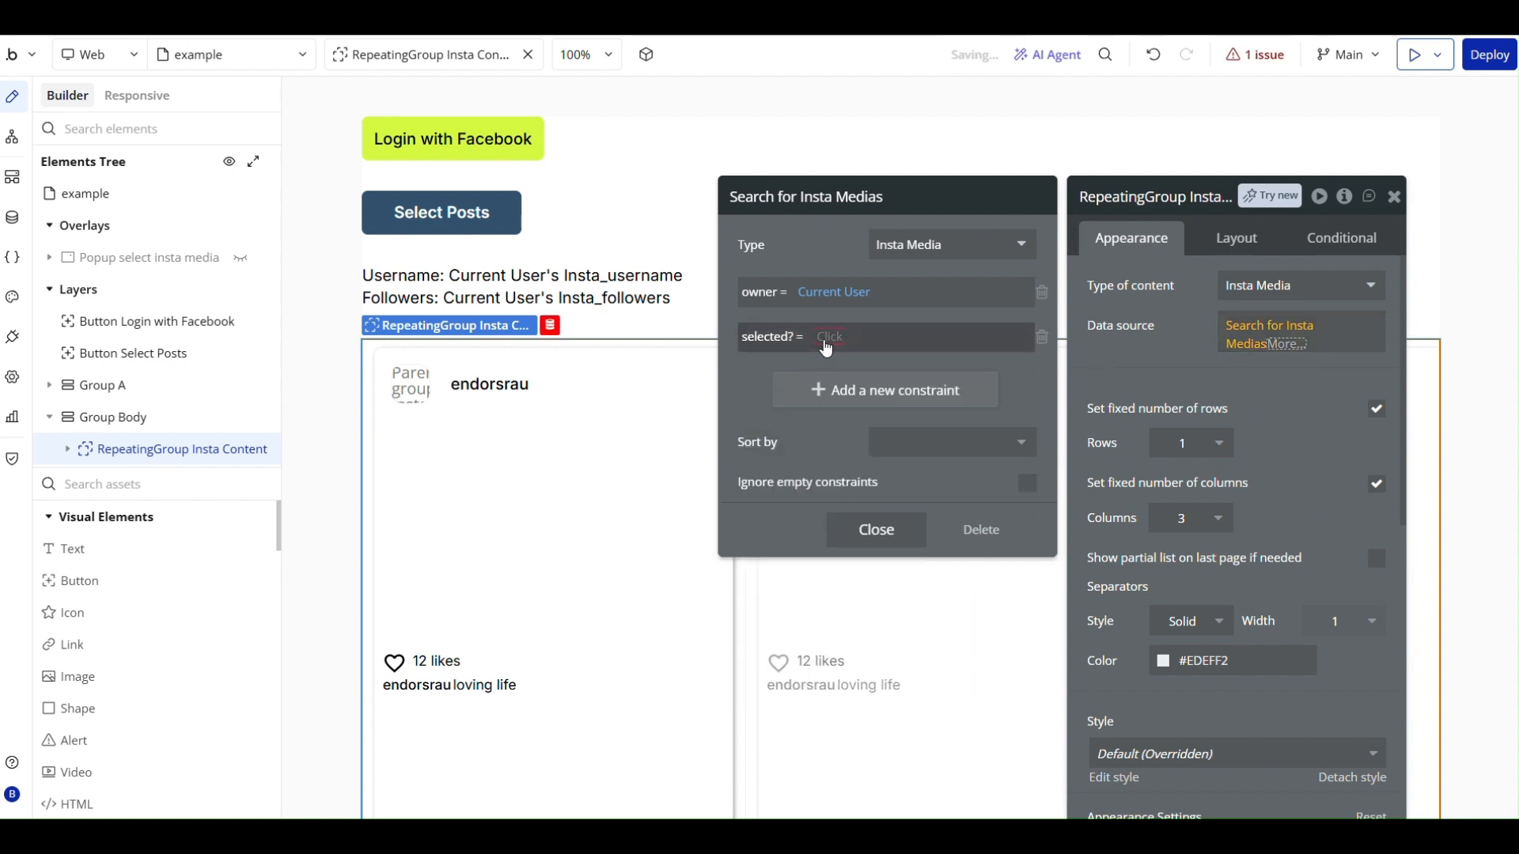
pyautogui.click(839, 392)
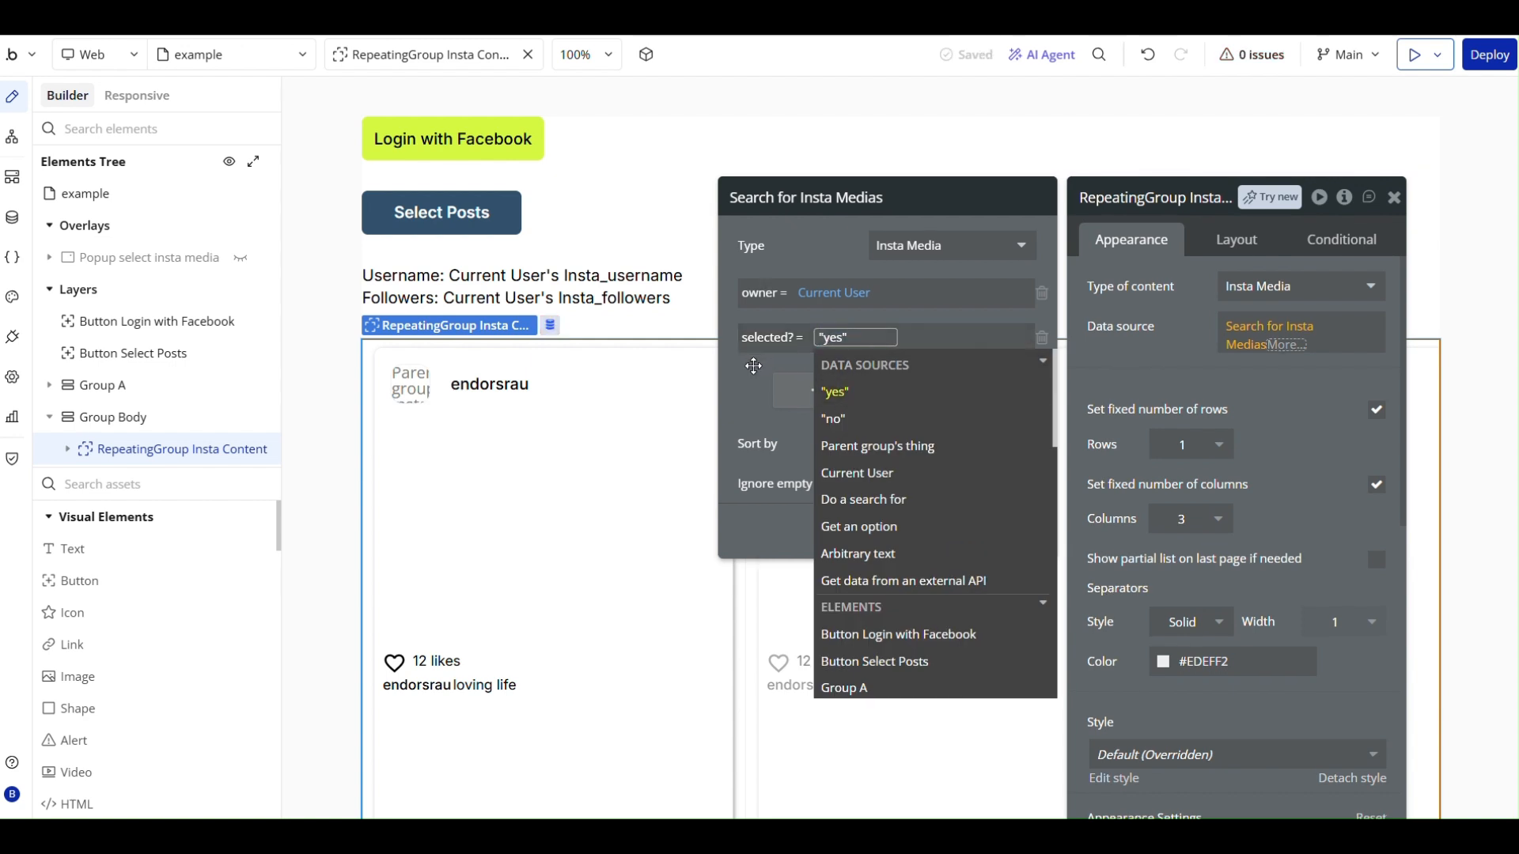
pyautogui.click(764, 386)
pyautogui.click(877, 528)
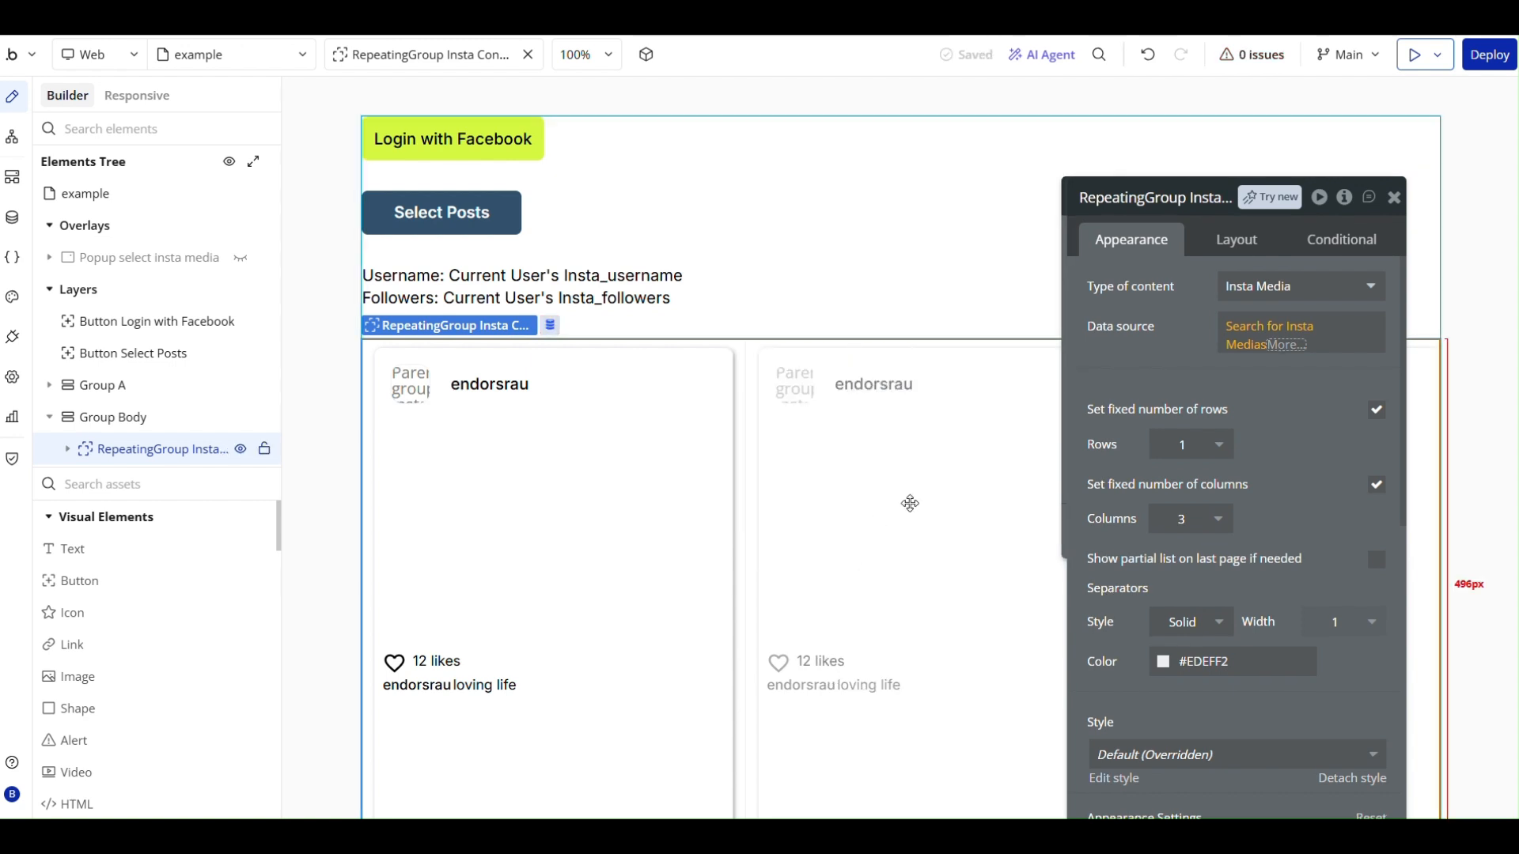
pyautogui.click(1190, 348)
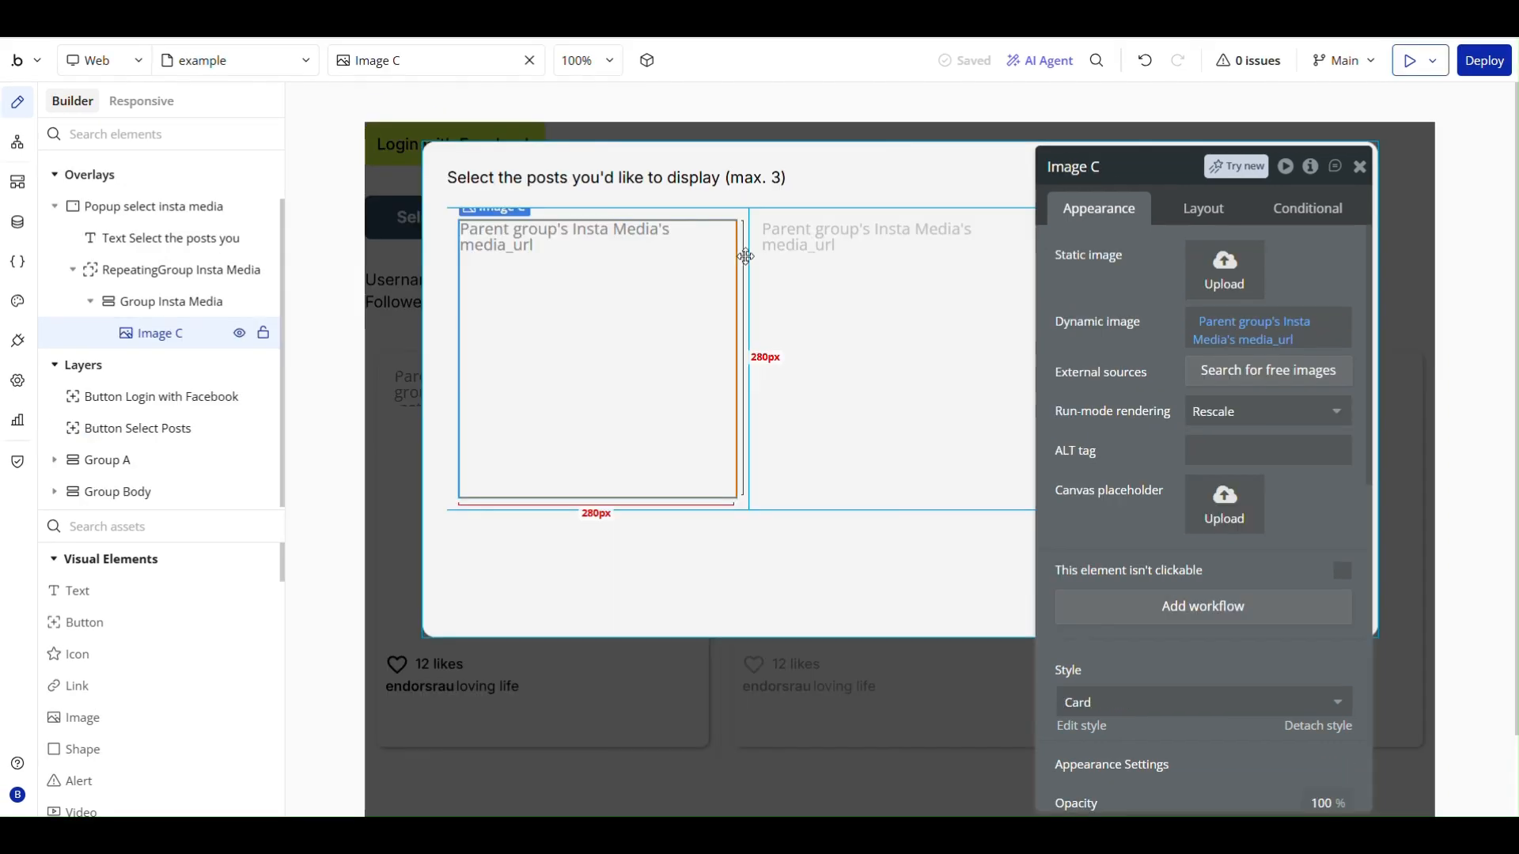
# - Add a Make changes to thing action to the workflow that runs when the popup's Group Insta Media is clicked
pyautogui.click(703, 210)
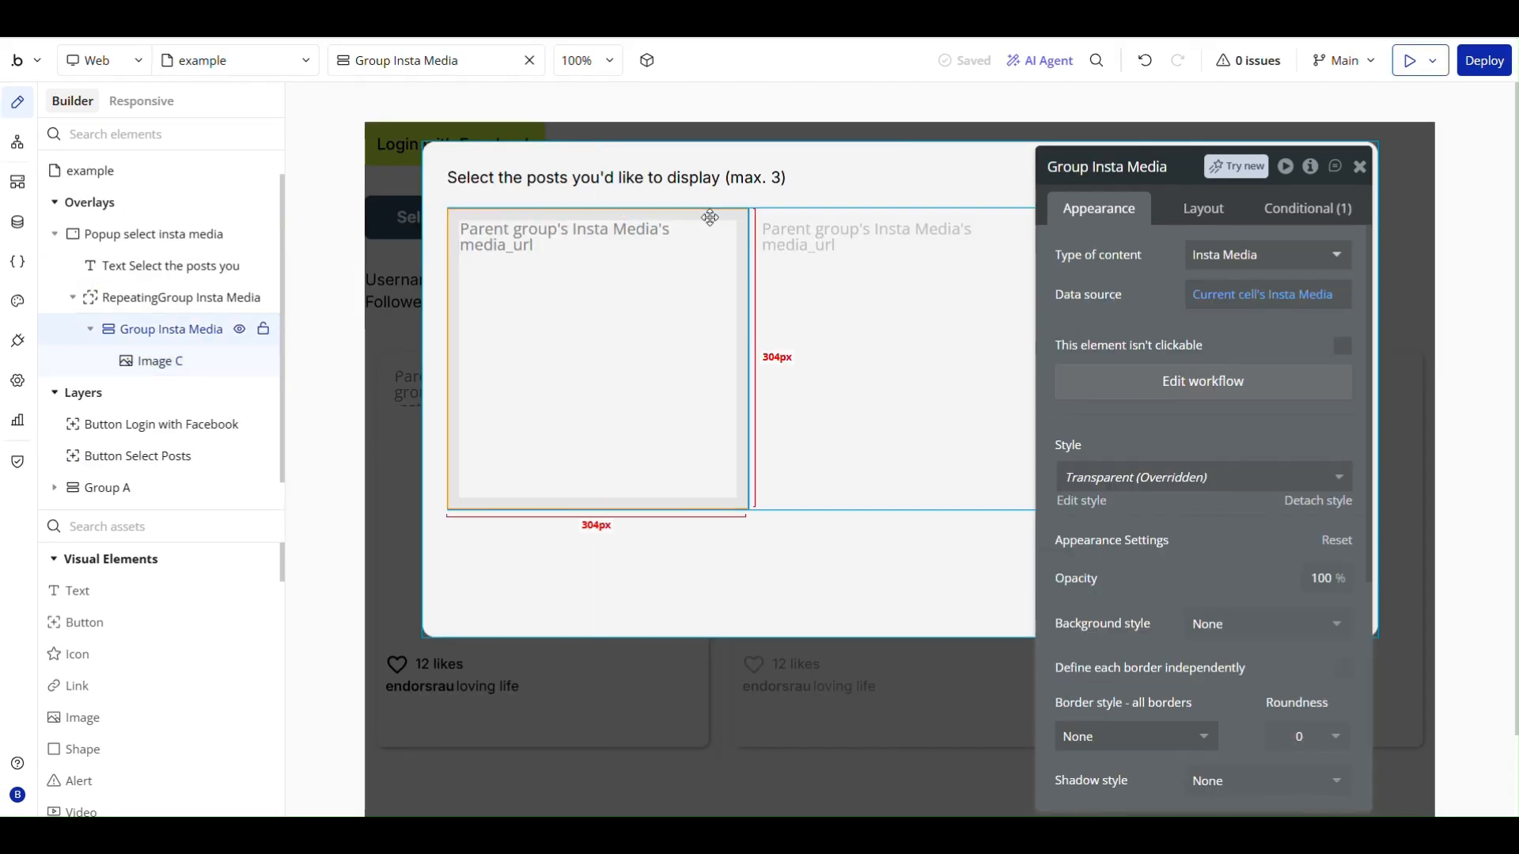
pyautogui.click(1214, 383)
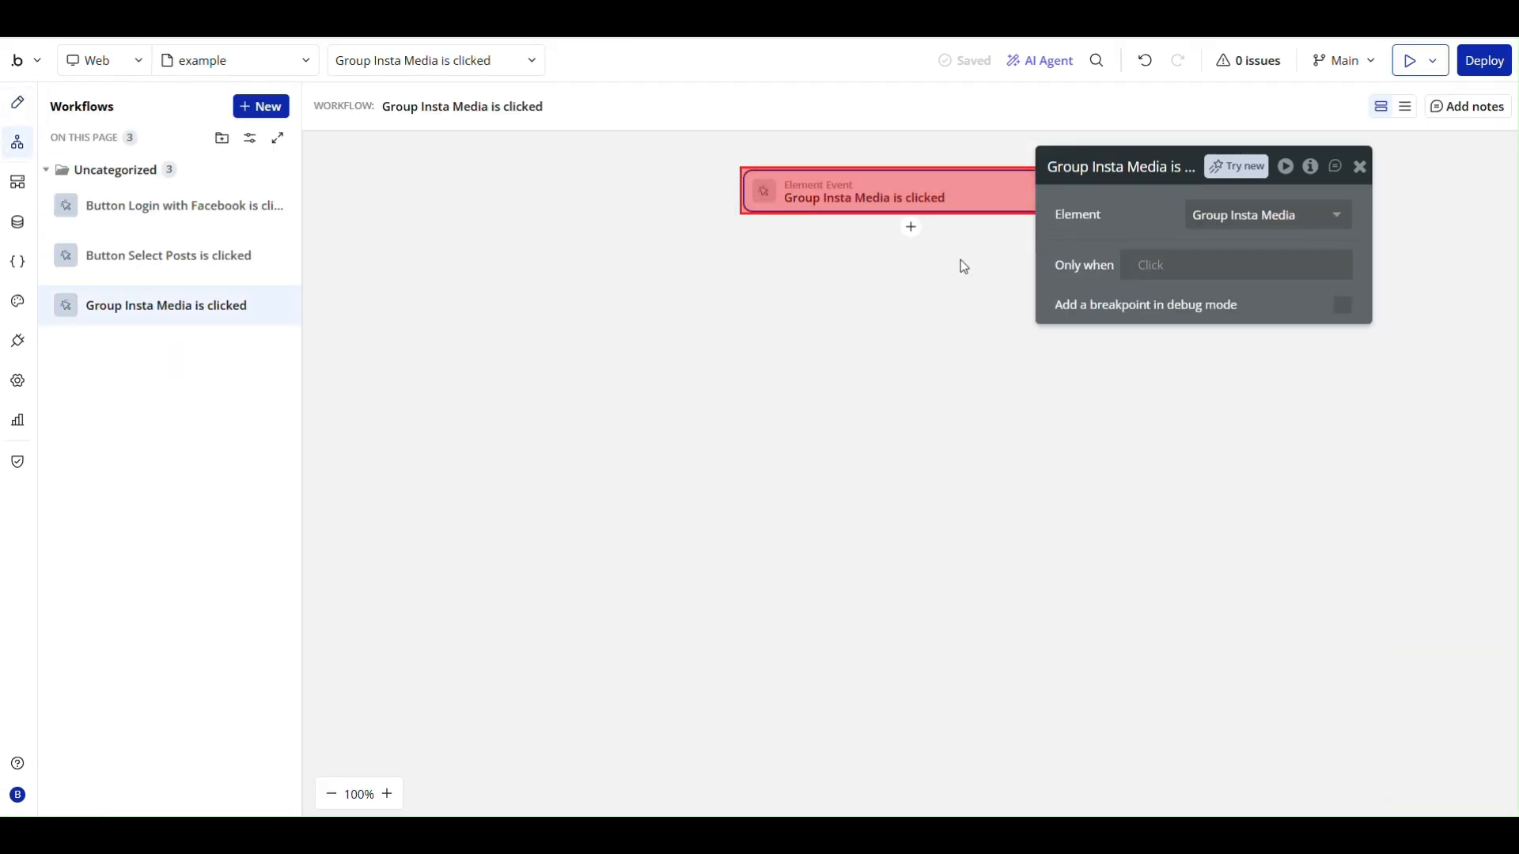
pyautogui.click(911, 229)
pyautogui.write('sen')
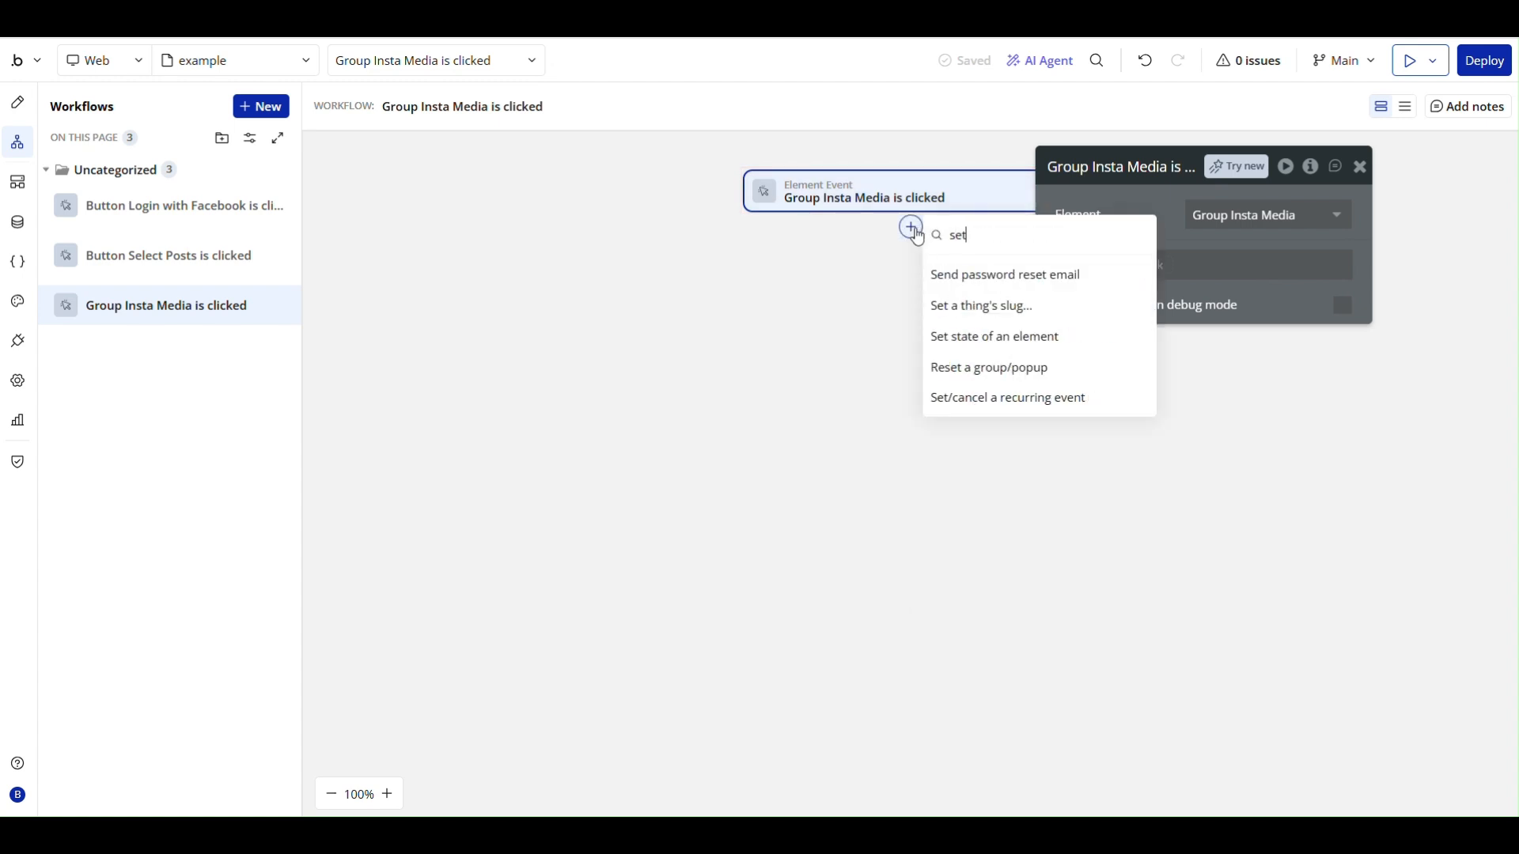
pyautogui.write('d')
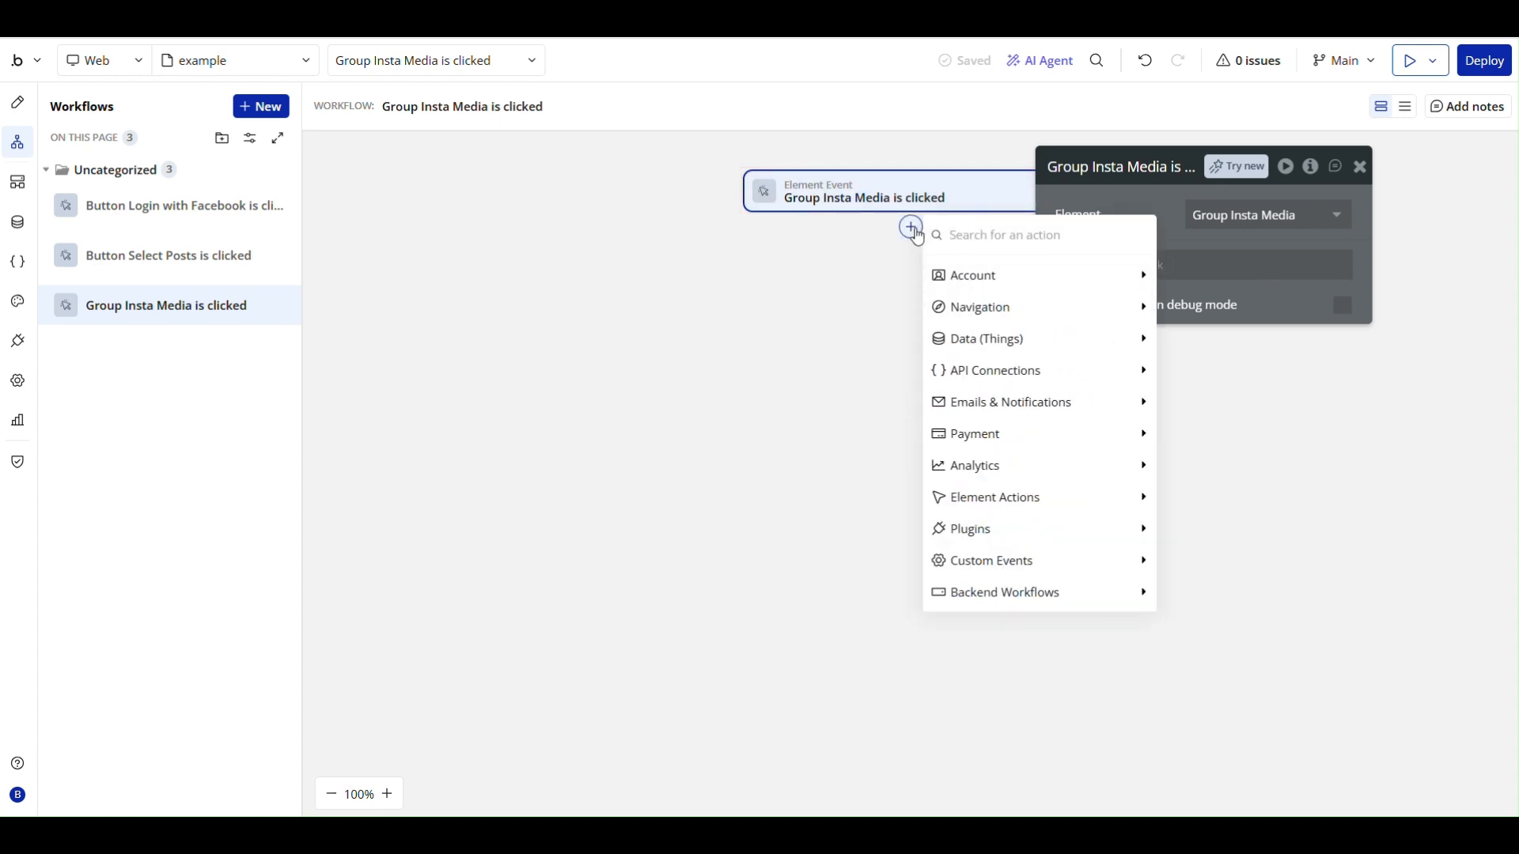
pyautogui.write('make c')
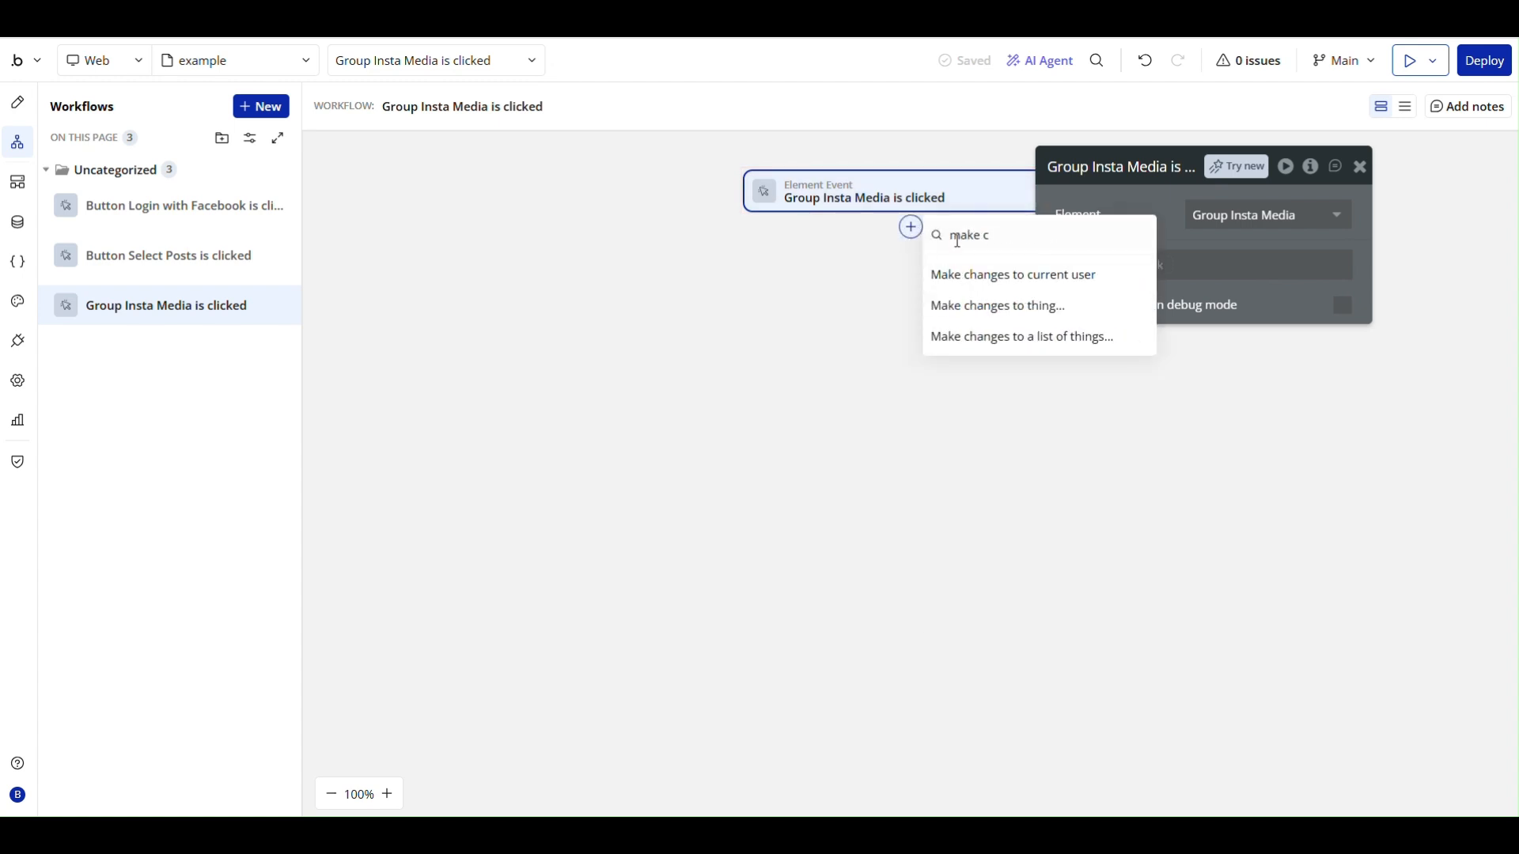
pyautogui.click(998, 306)
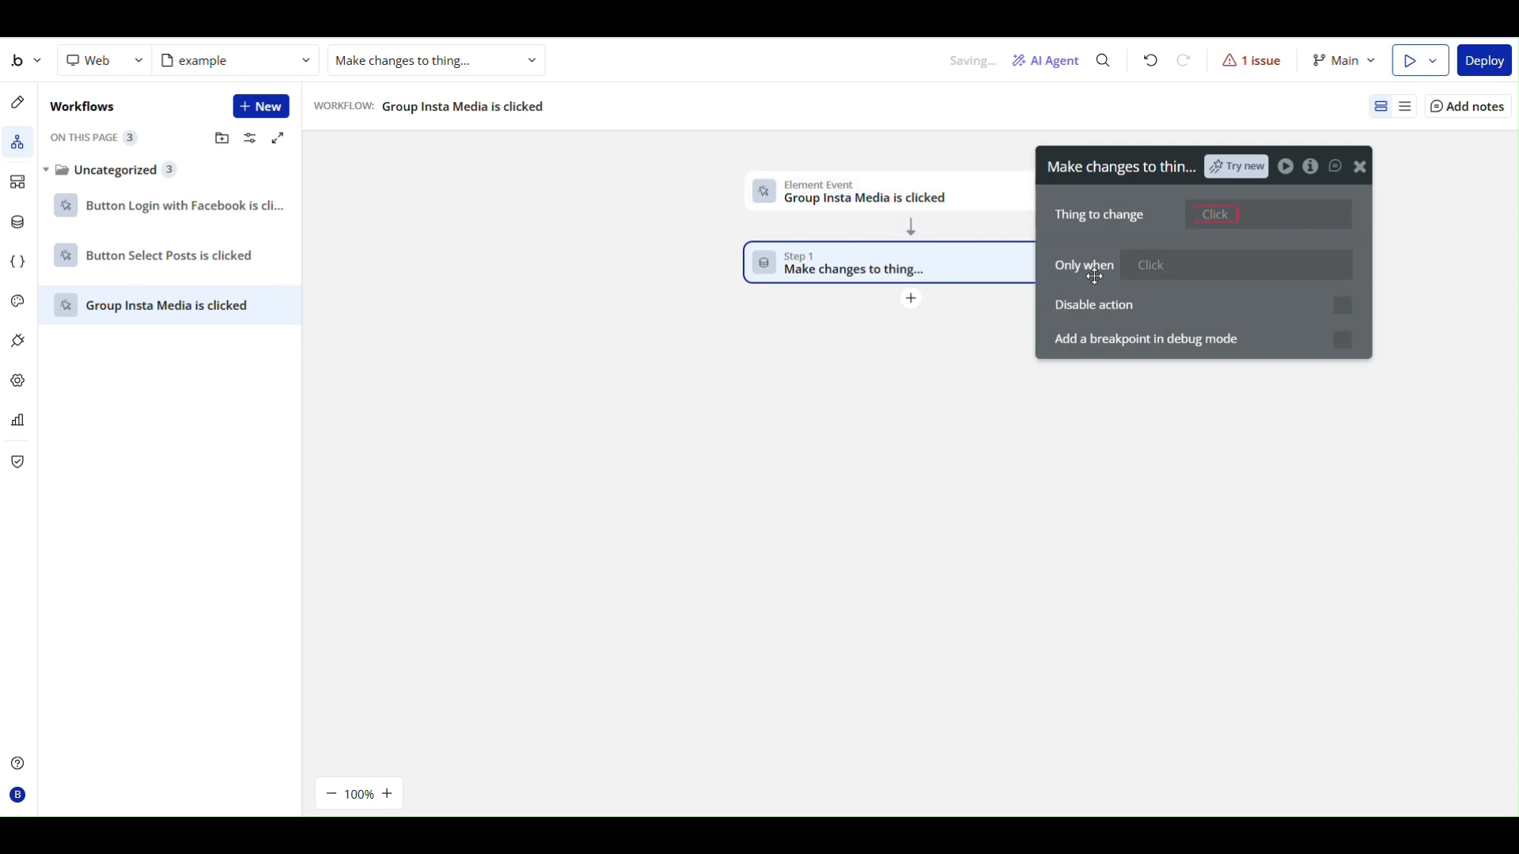
# - Target the Current cell's Insta Media in the change action and set its selected? field to This Insta Media's selected? is no
pyautogui.click(1223, 223)
pyautogui.click(1234, 297)
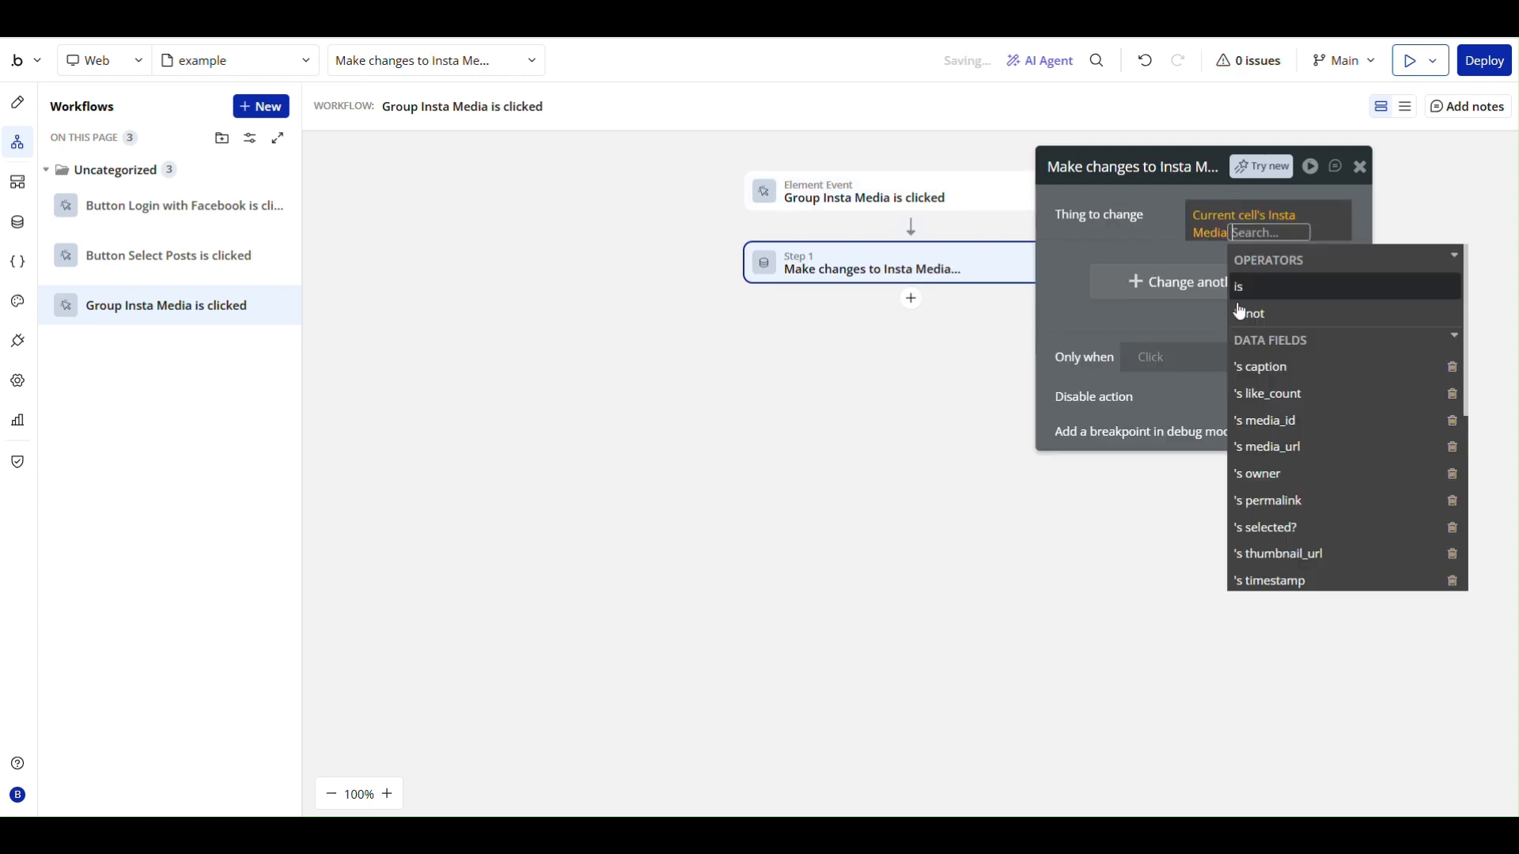
pyautogui.click(1178, 284)
pyautogui.click(1088, 264)
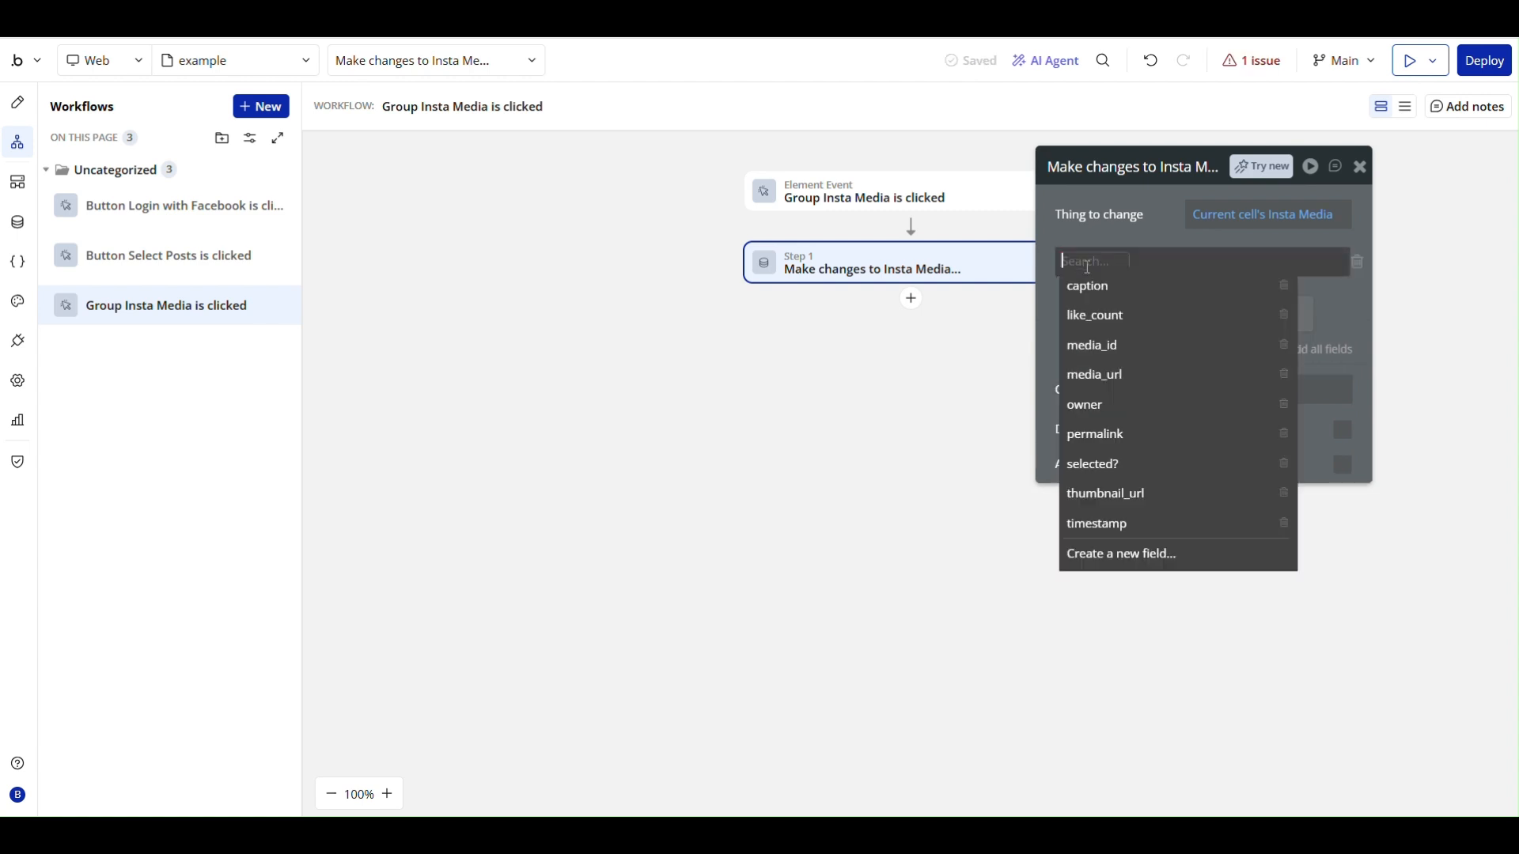
pyautogui.click(1118, 466)
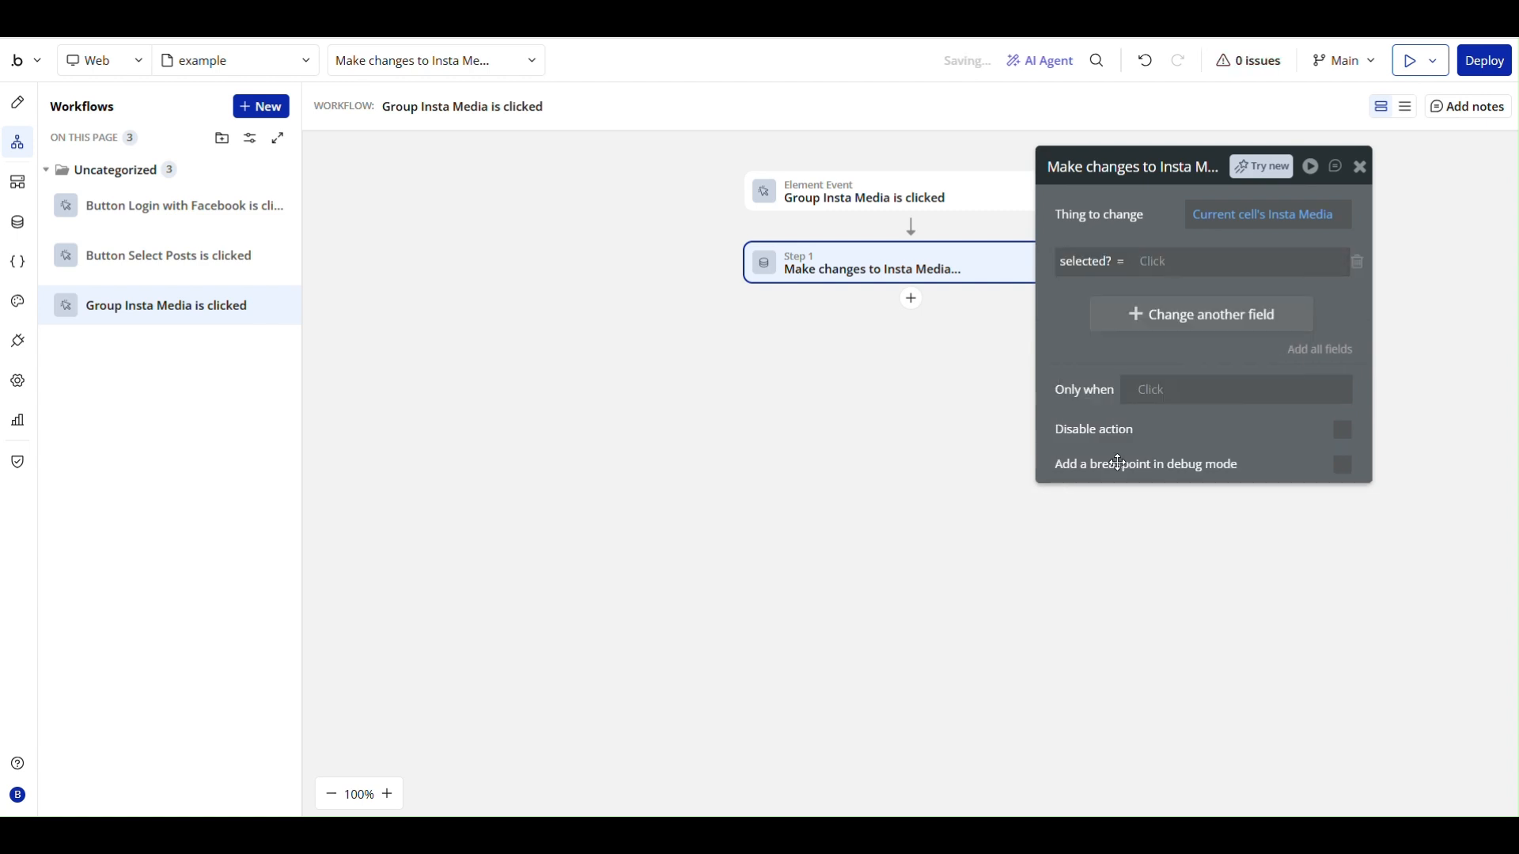
pyautogui.click(1151, 273)
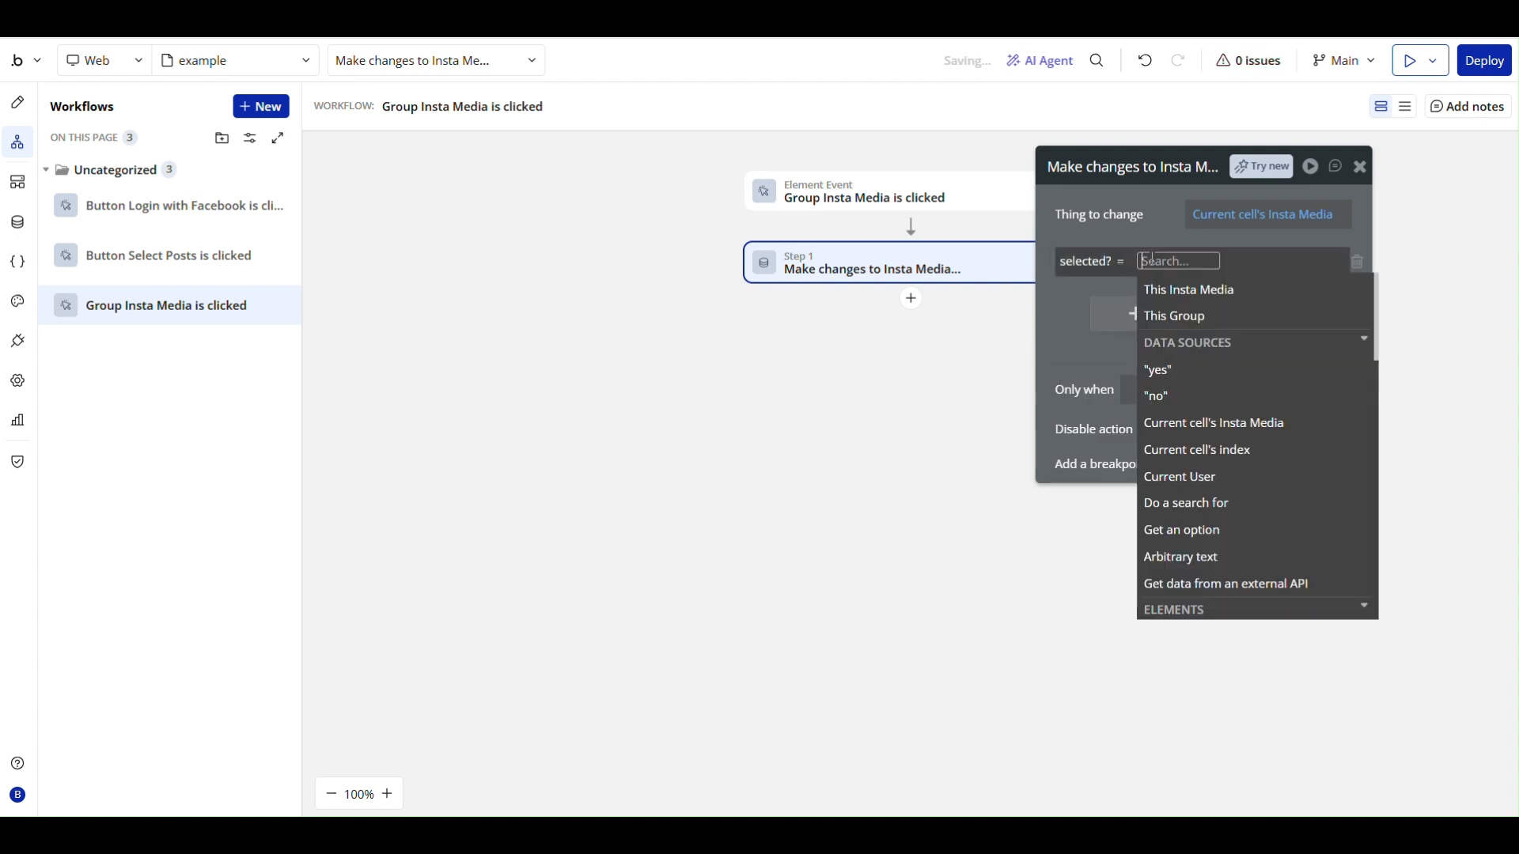
pyautogui.click(1215, 298)
pyautogui.scroll(-2, 1346, 505)
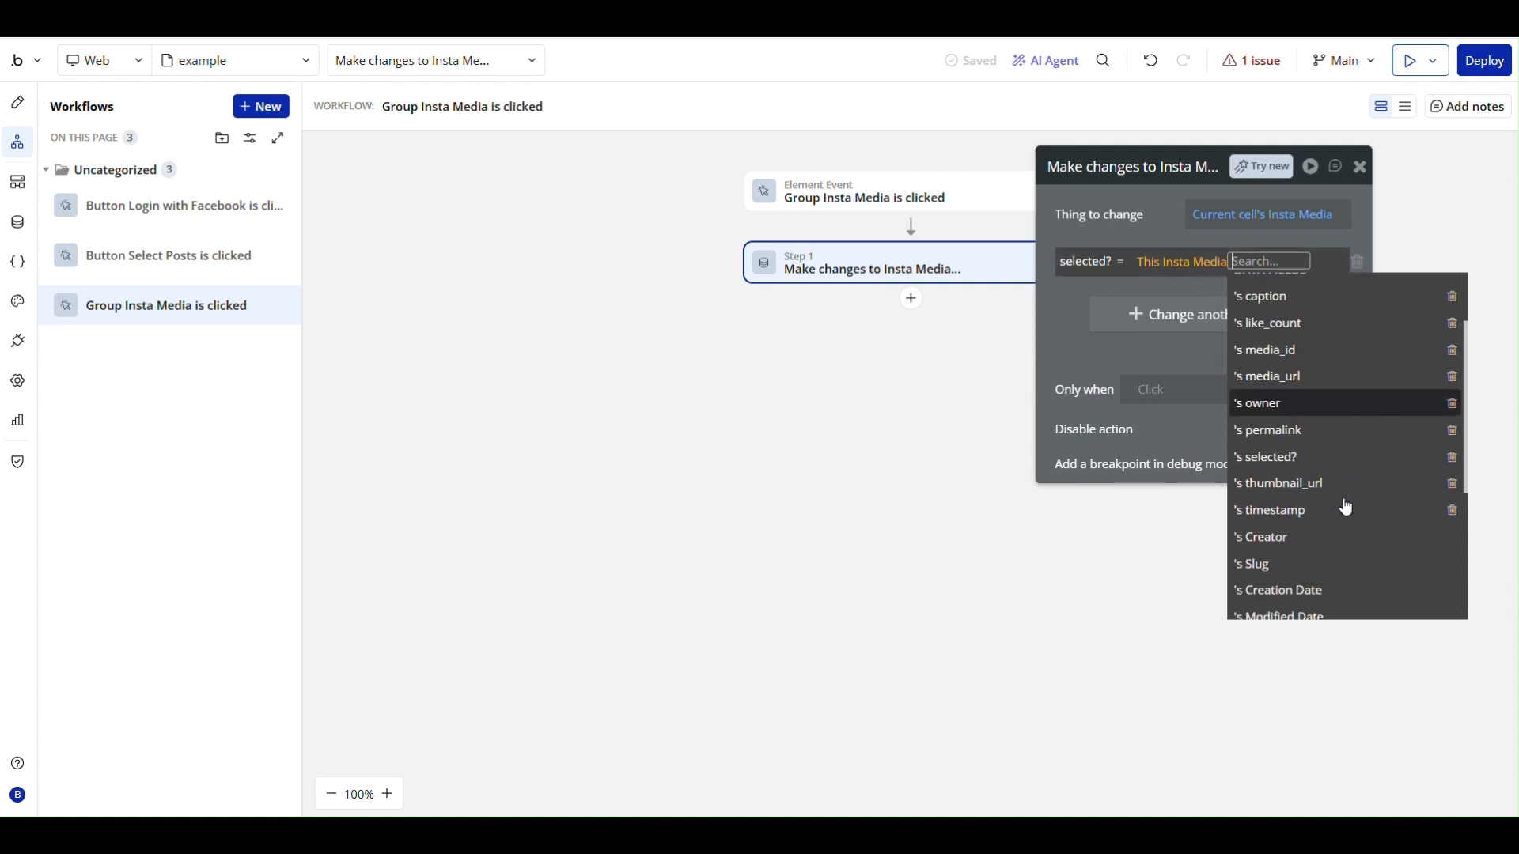
pyautogui.click(1263, 459)
pyautogui.click(1153, 361)
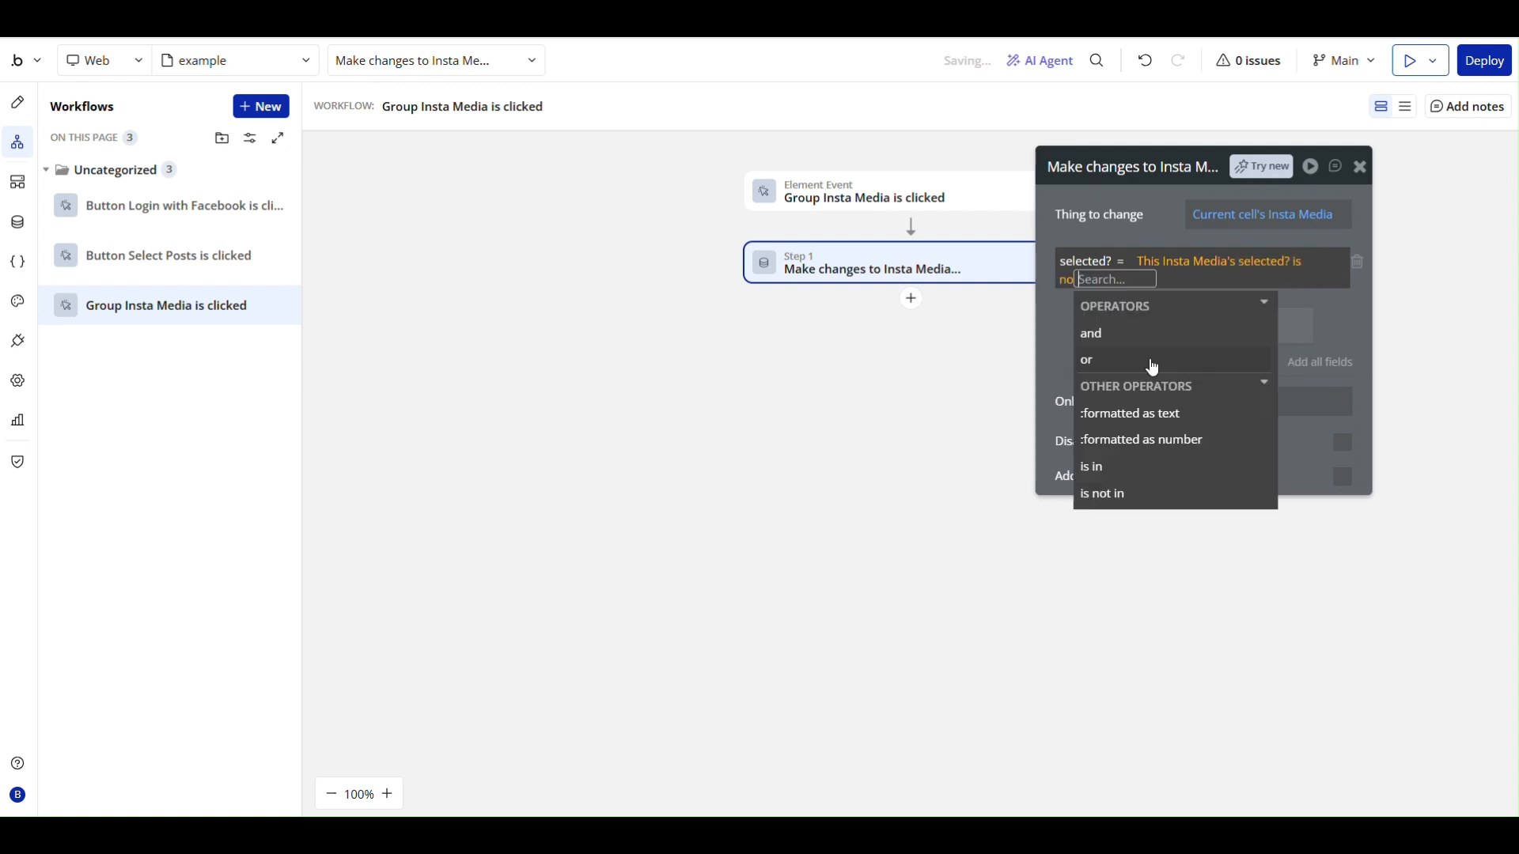
pyautogui.click(1060, 304)
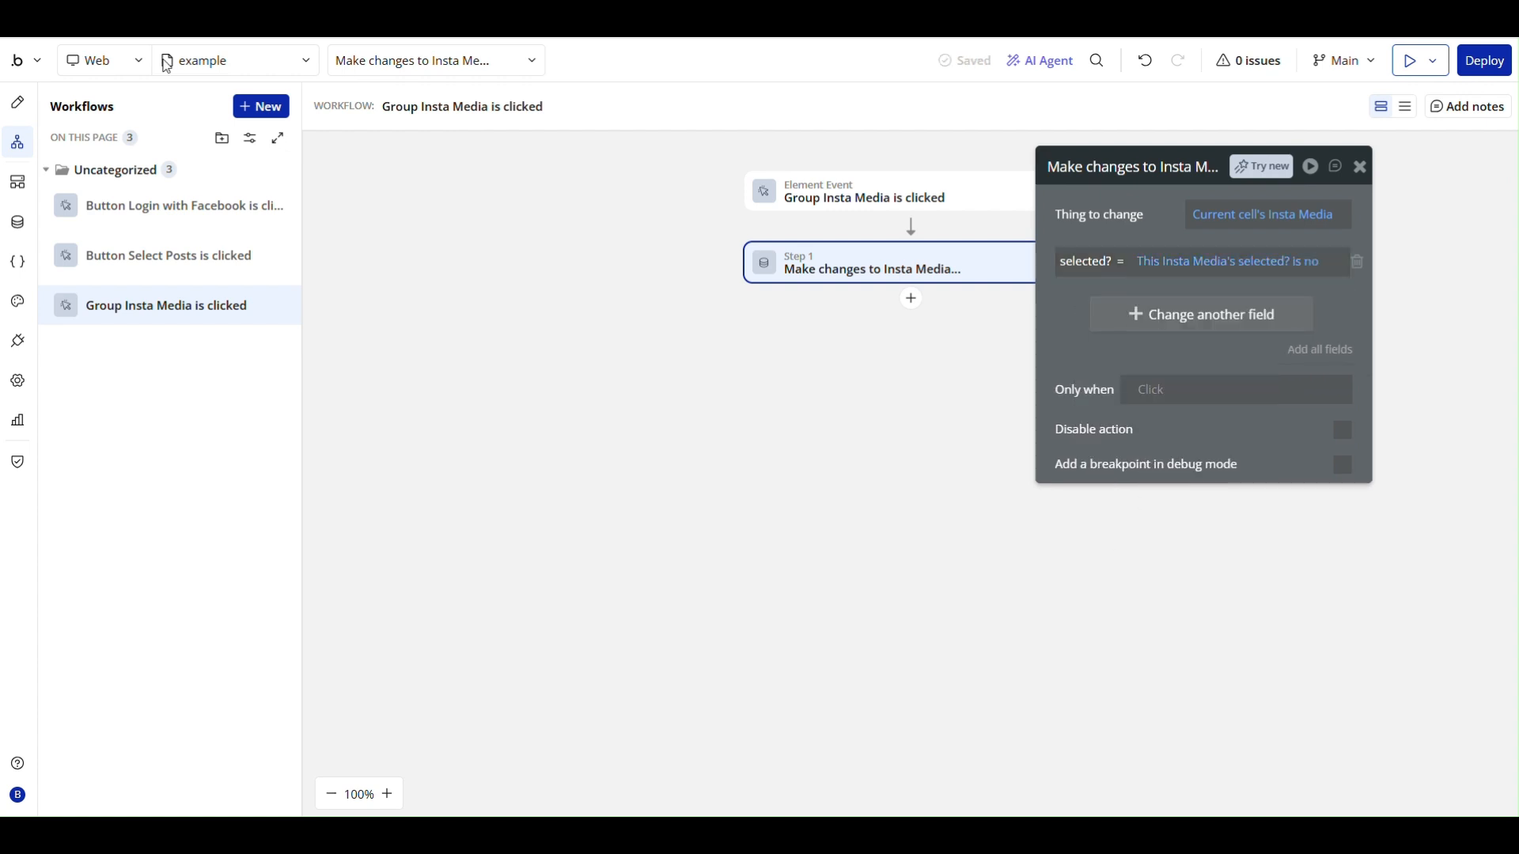
# - Add a condition to the popup's Image C that applies when Parent group's Insta Media's selected? is yes
pyautogui.click(20, 112)
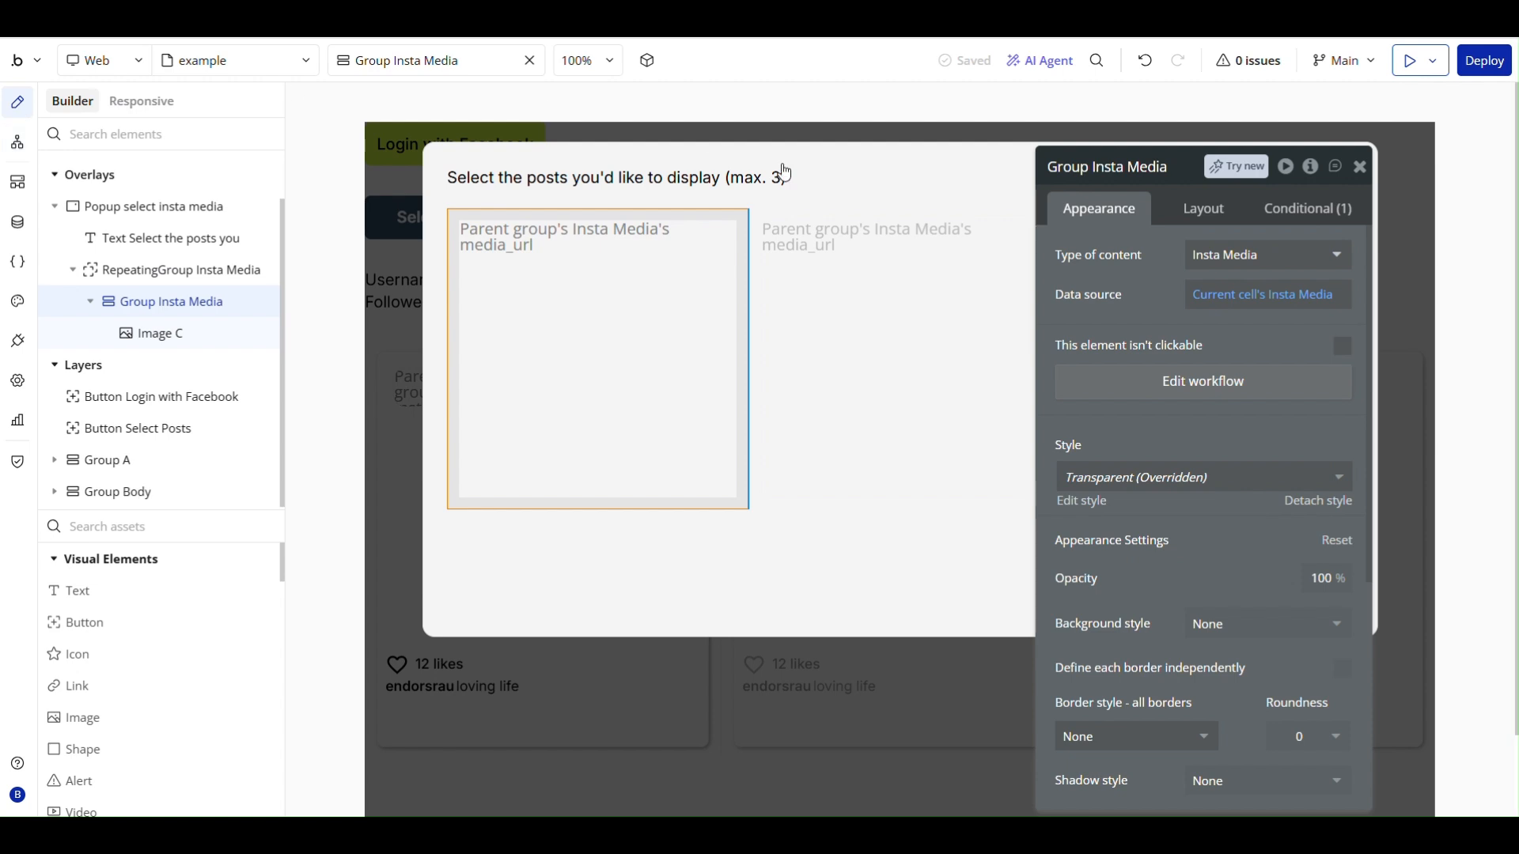
pyautogui.click(702, 243)
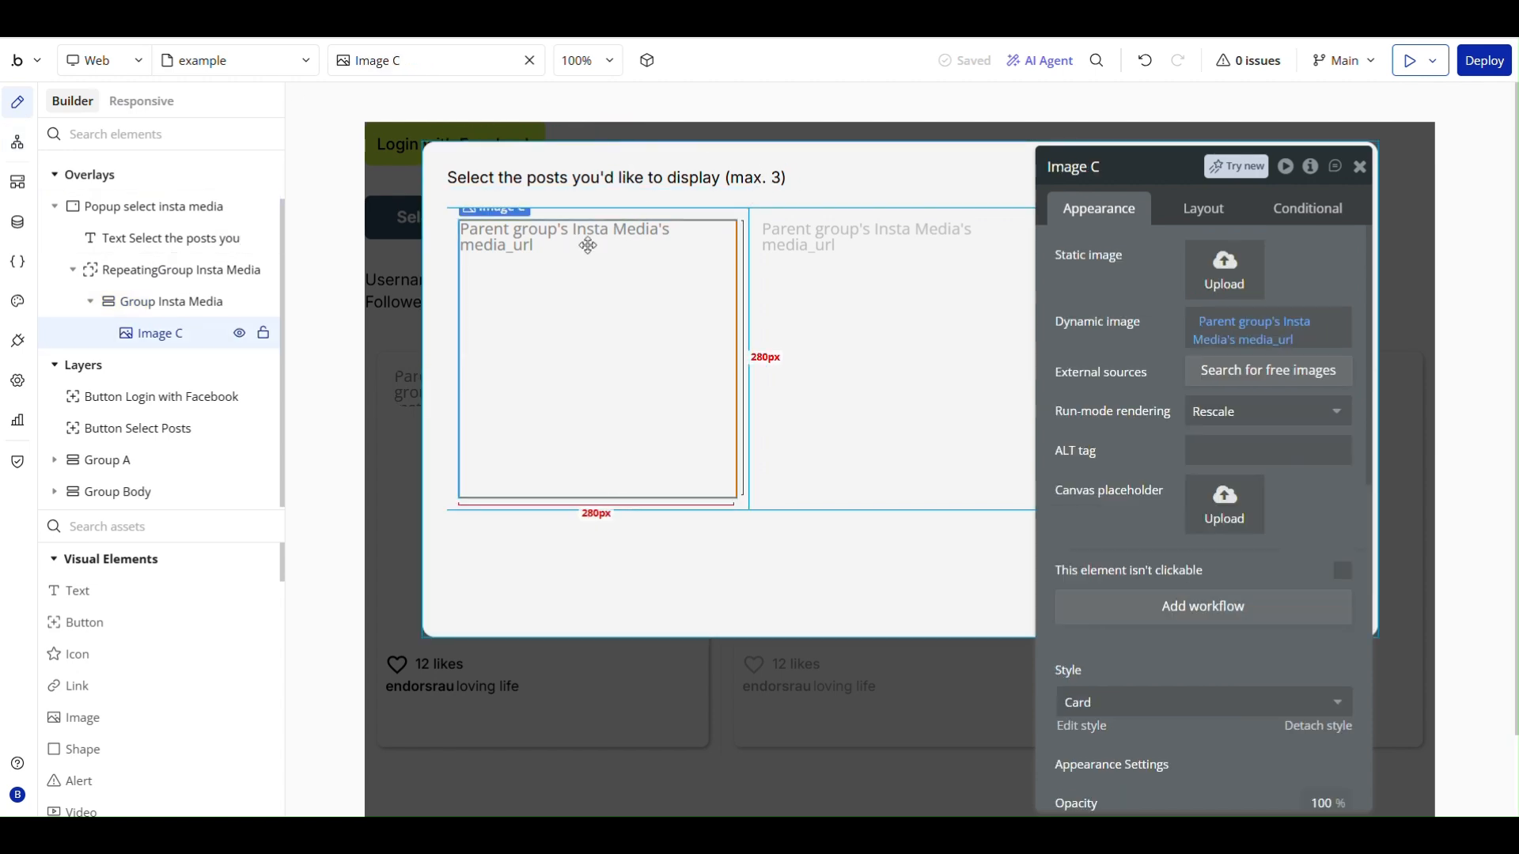
pyautogui.click(1308, 208)
pyautogui.click(1179, 272)
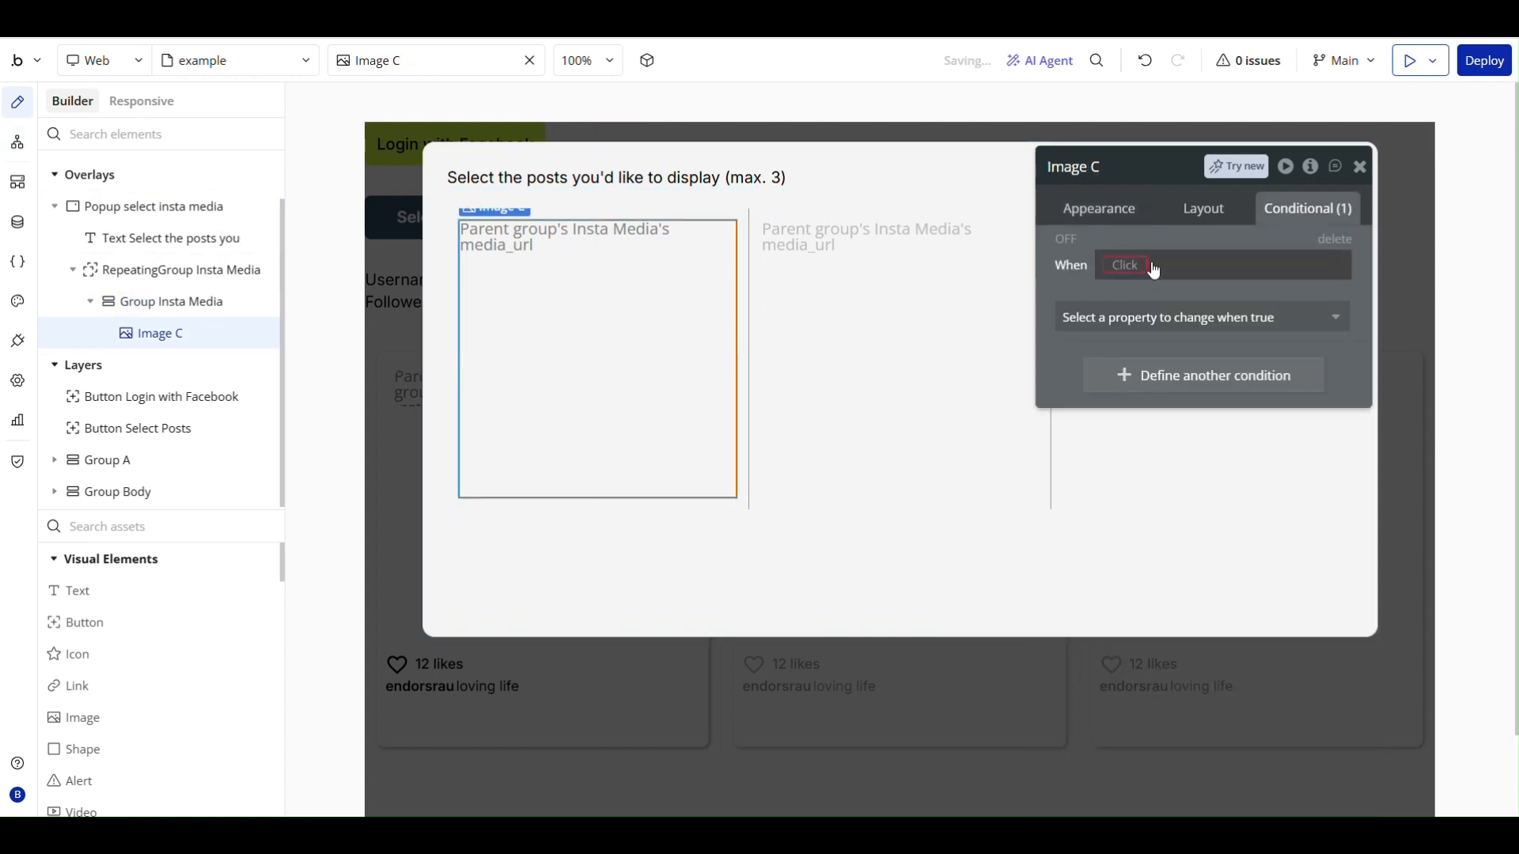
pyautogui.click(1149, 266)
pyautogui.click(1224, 346)
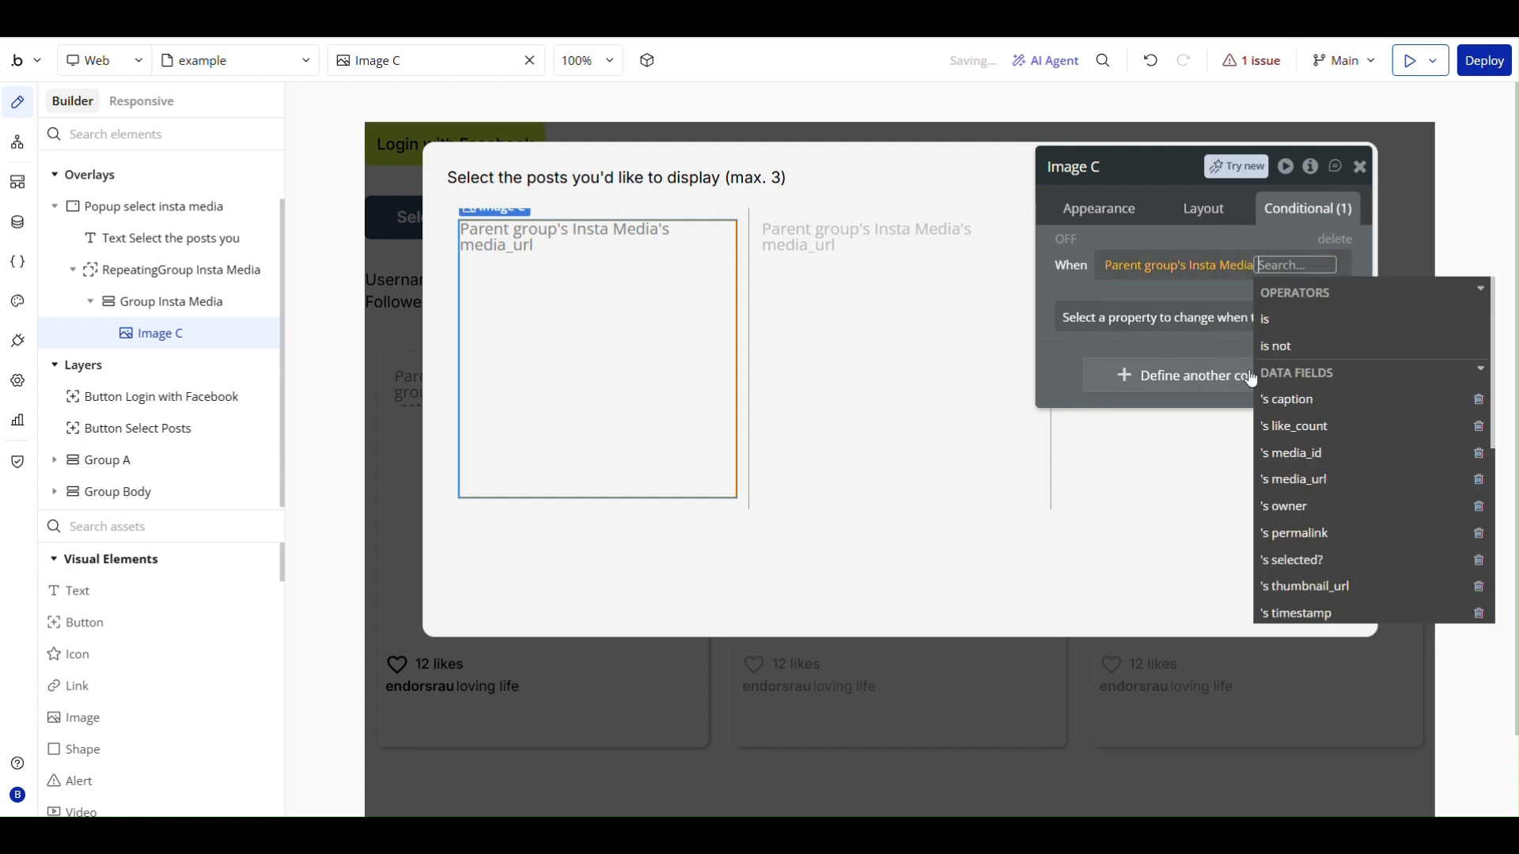
pyautogui.click(1316, 563)
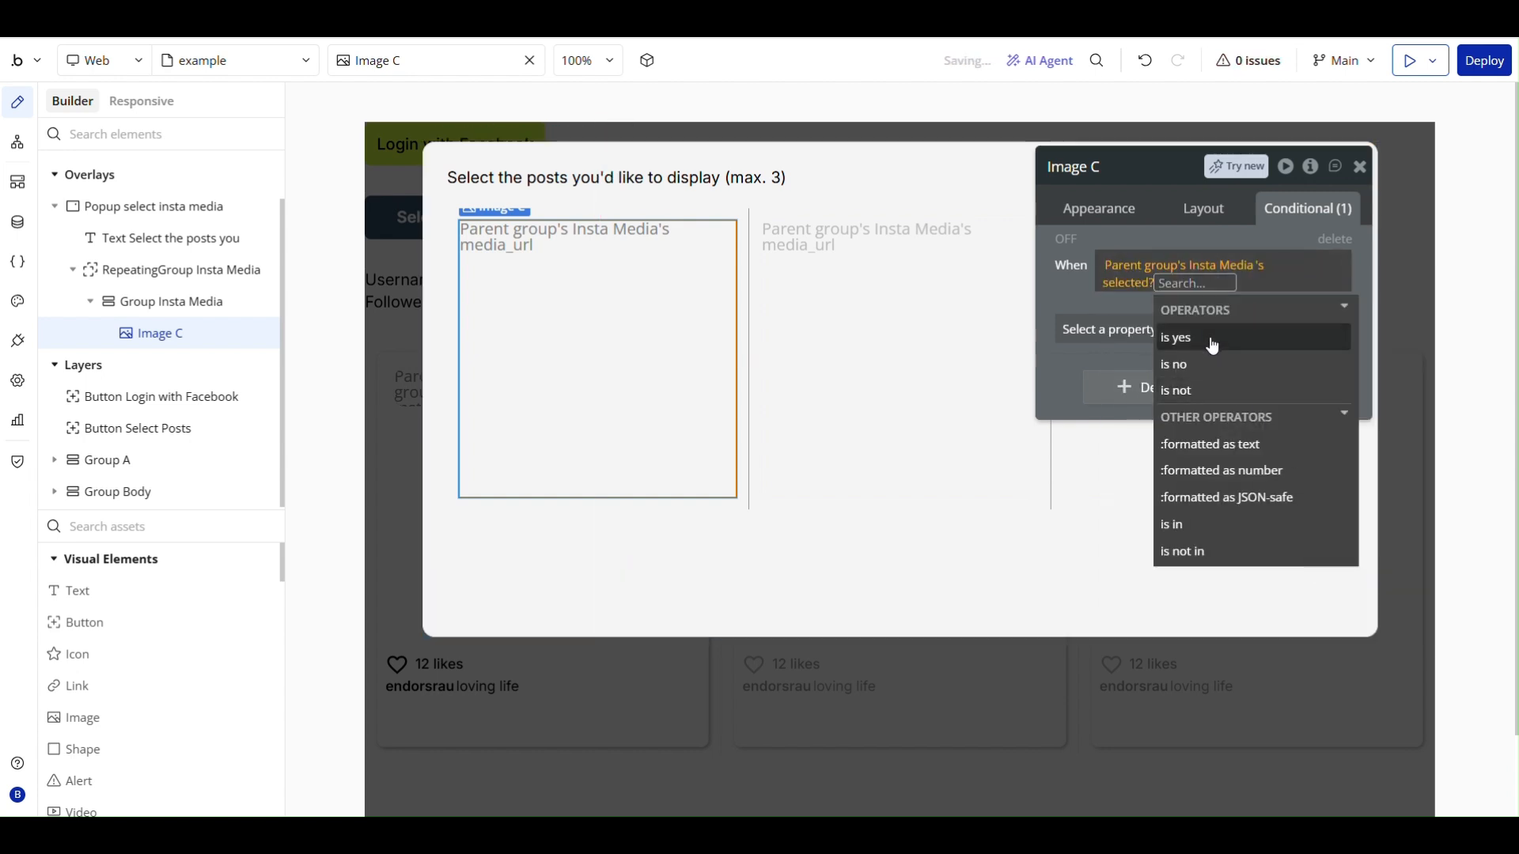
pyautogui.click(1176, 338)
pyautogui.click(1063, 284)
# - Make Image C's condition change the border style of all borders to Solid
pyautogui.click(1139, 324)
pyautogui.write('bor')
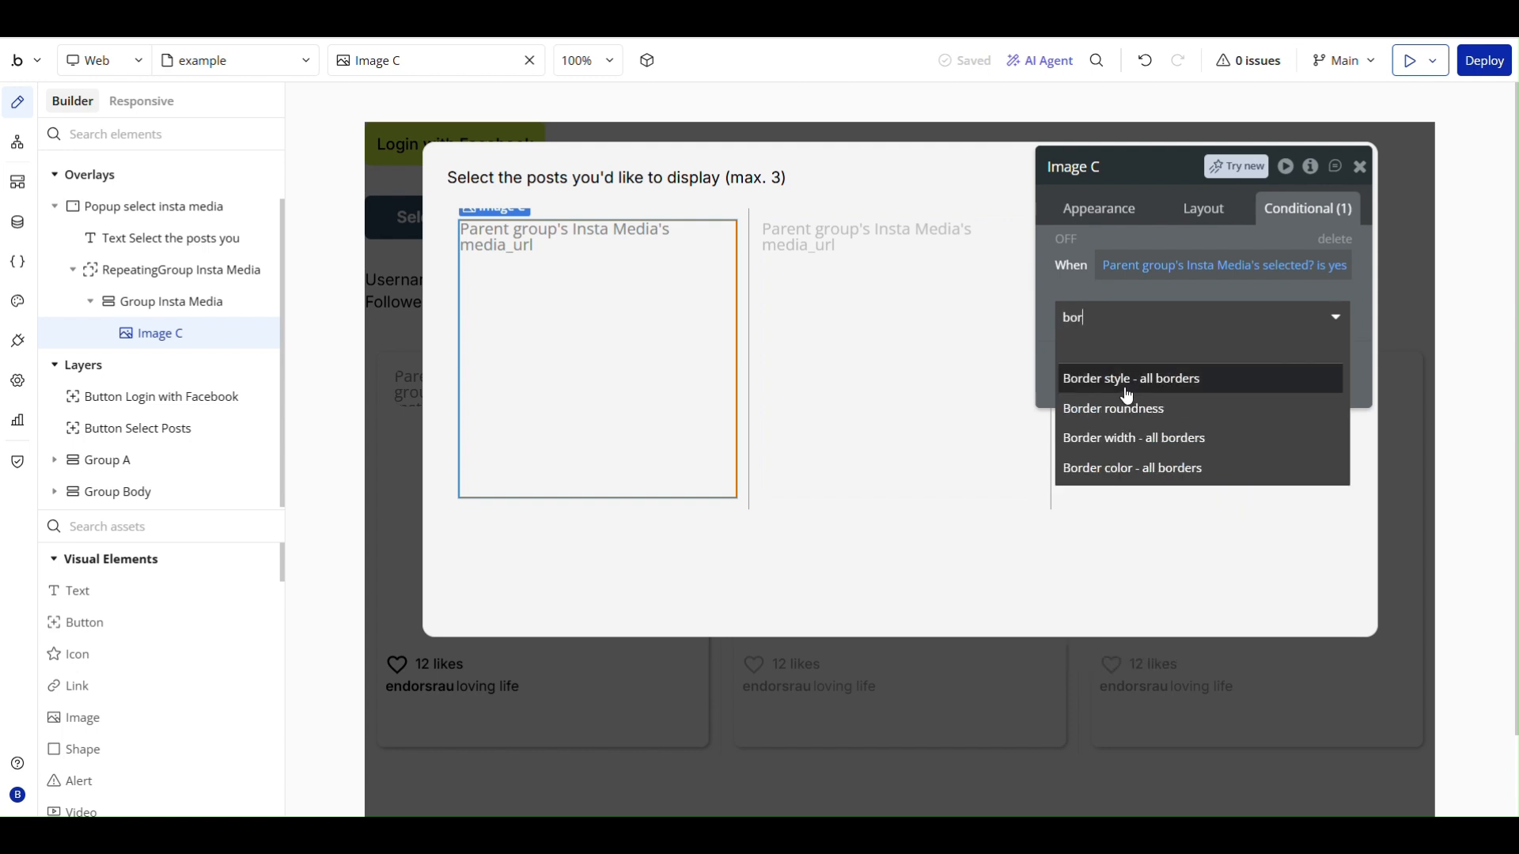
pyautogui.click(1127, 396)
pyautogui.click(1203, 311)
pyautogui.click(1208, 401)
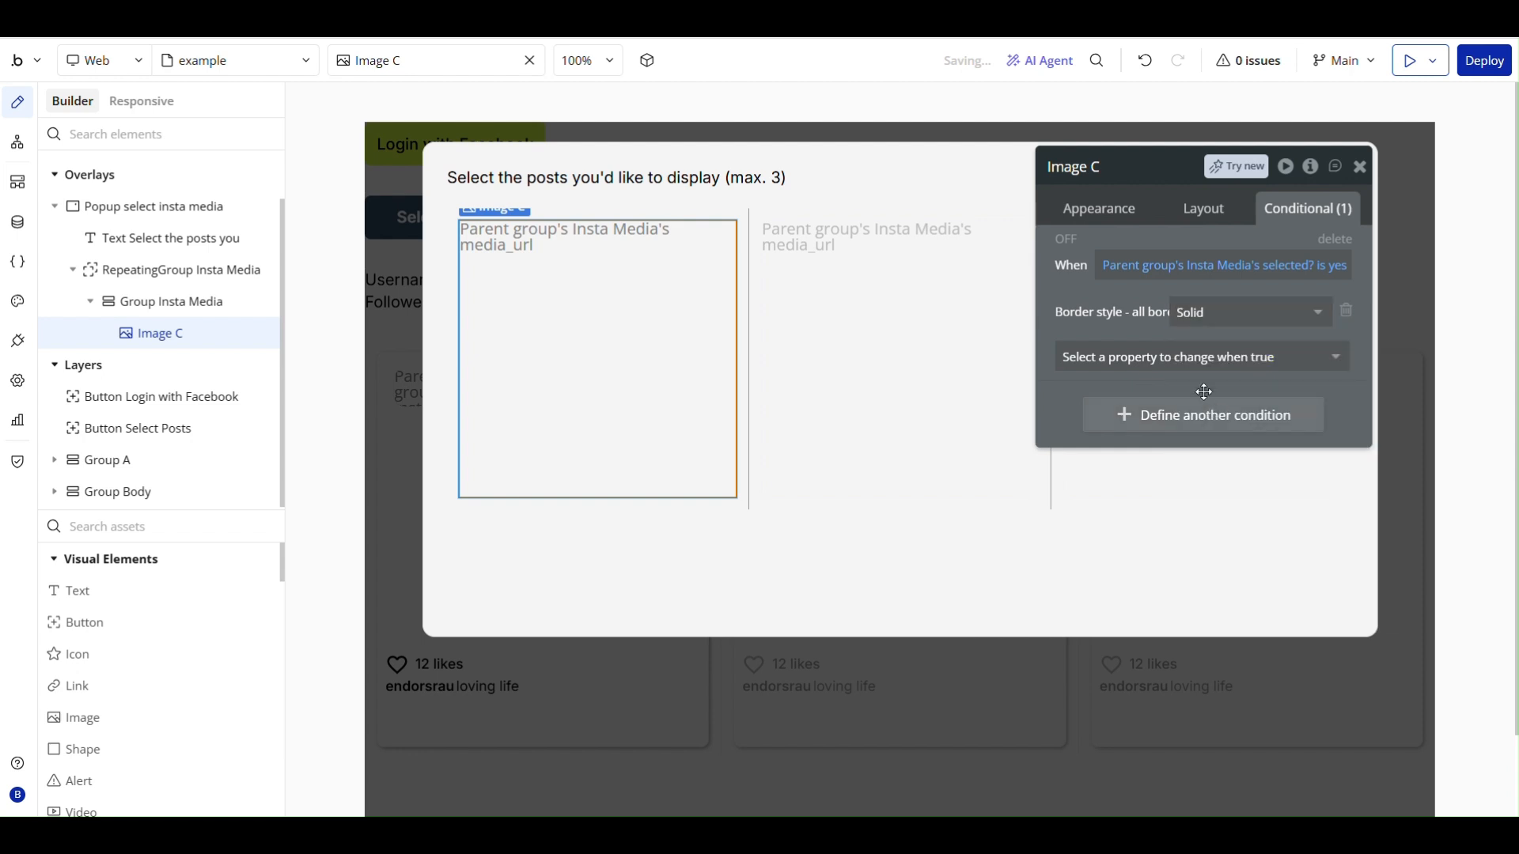
# - Add a border width of 5 for all borders to Image C's selected condition
pyautogui.click(1146, 352)
pyautogui.write('bord')
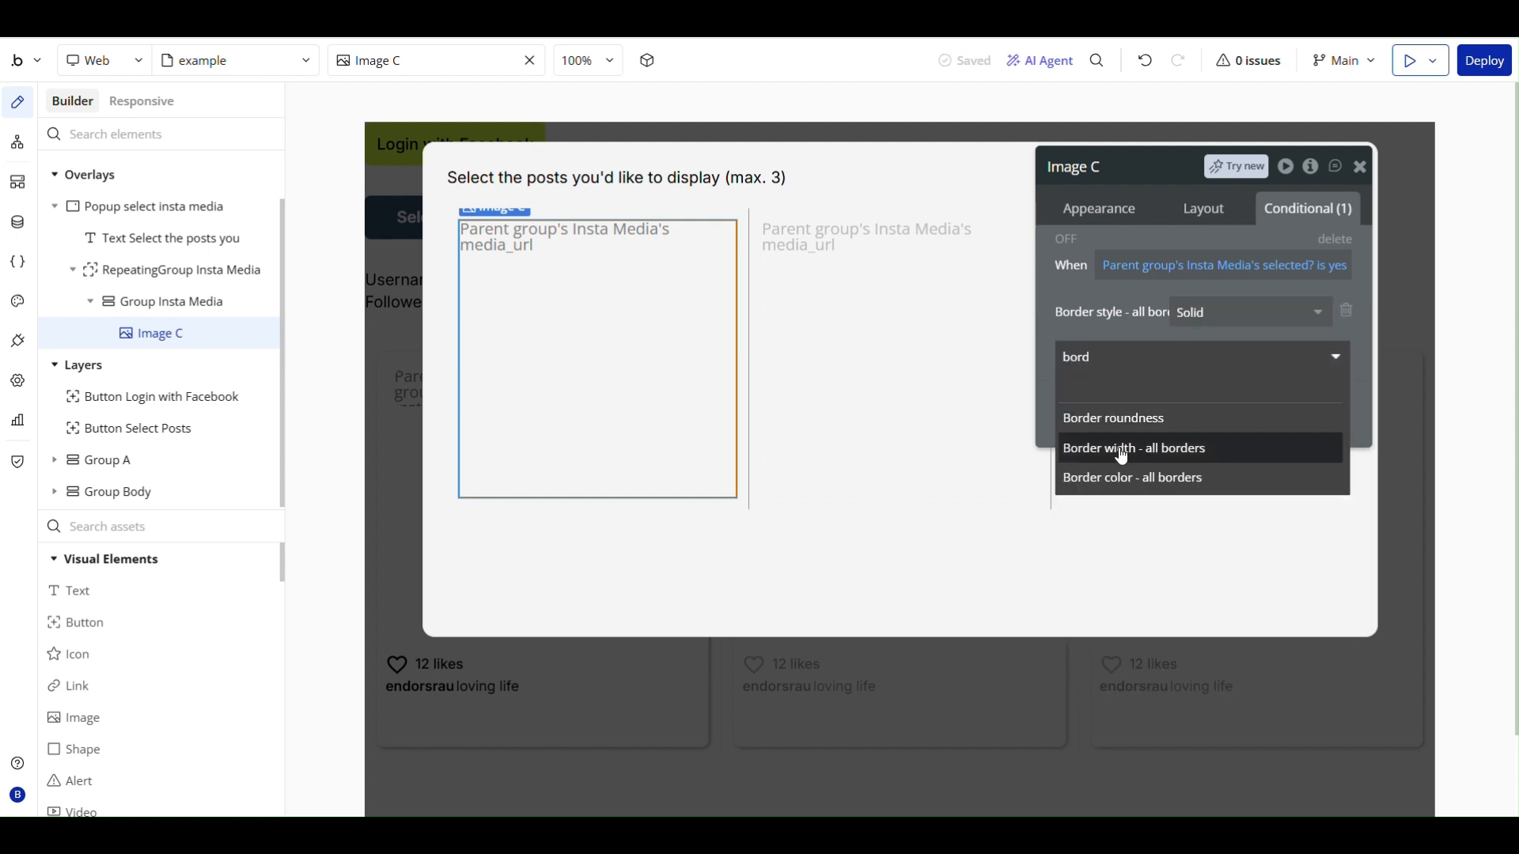
pyautogui.click(1122, 450)
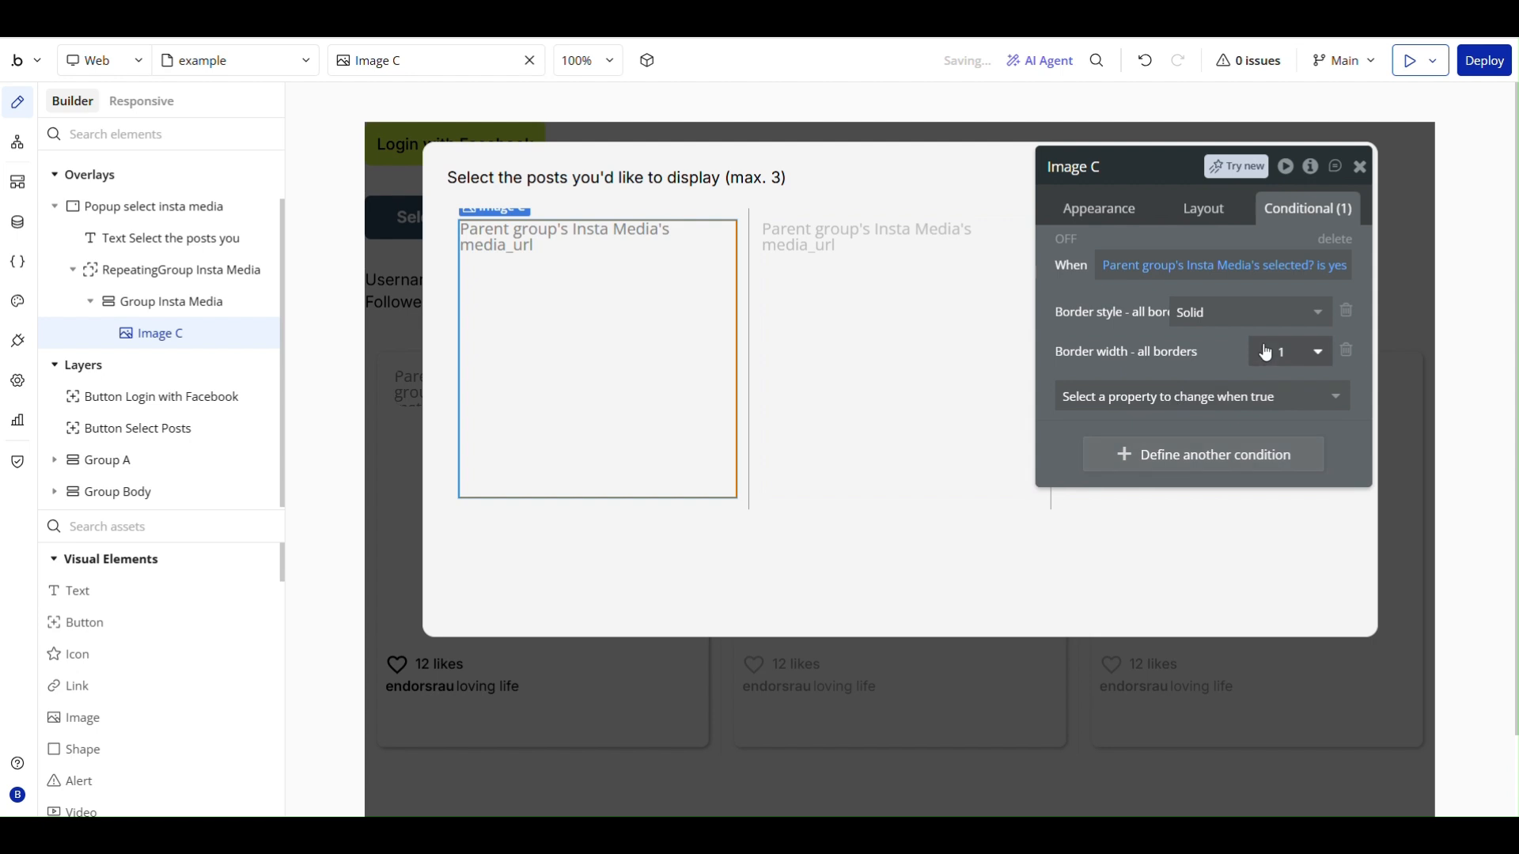
pyautogui.click(1297, 356)
pyautogui.click(1269, 472)
# - Add the Primary (#D5F740) border color for all borders to Image C's condition and close its property editor
pyautogui.click(1139, 415)
pyautogui.write('bord')
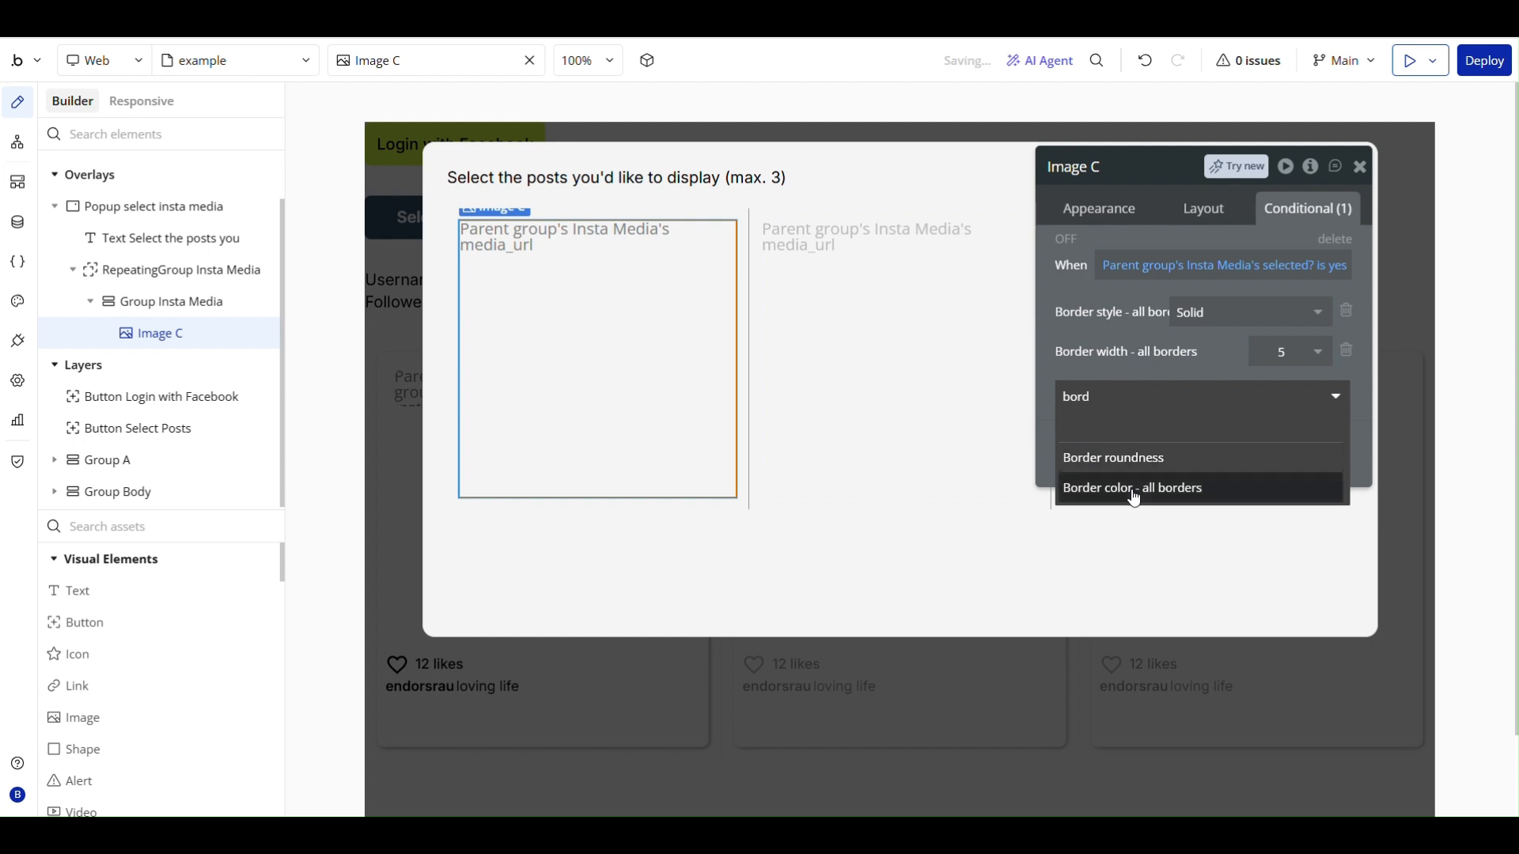
pyautogui.click(1134, 496)
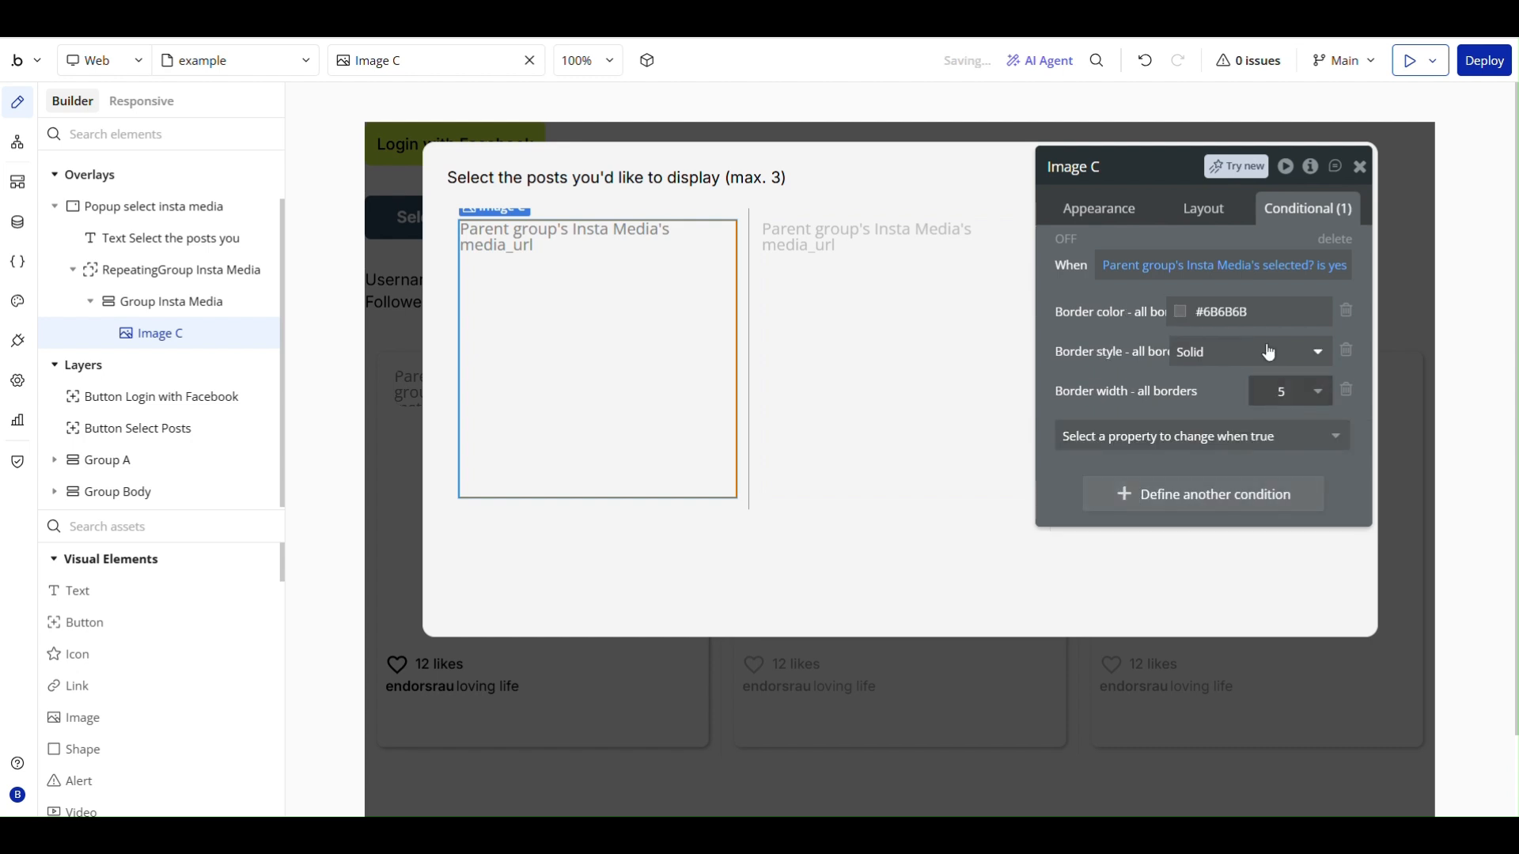
pyautogui.click(1215, 312)
pyautogui.click(1186, 576)
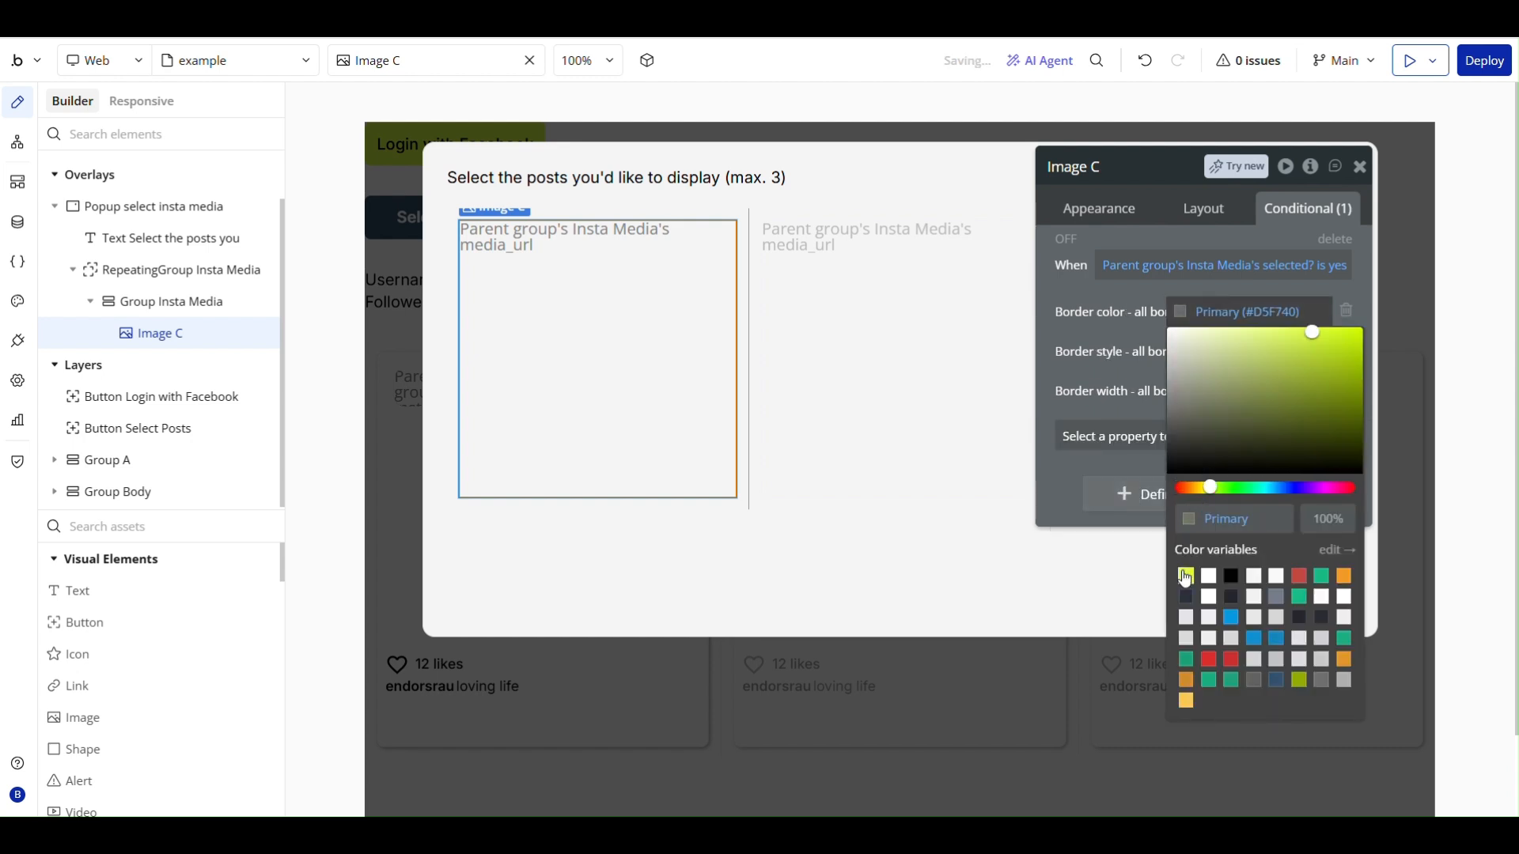
pyautogui.click(1107, 361)
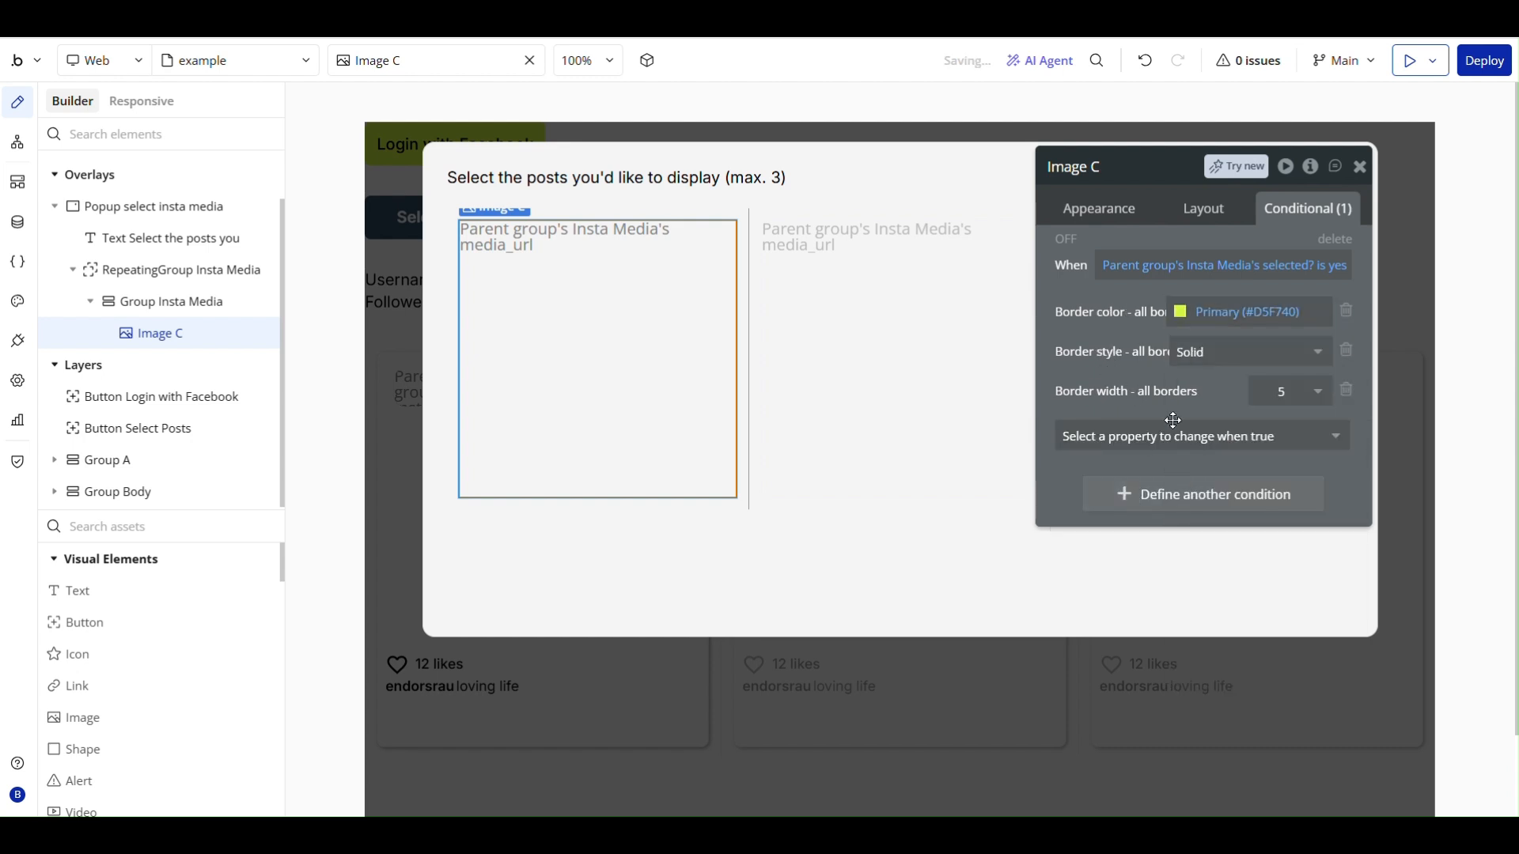
pyautogui.click(1360, 166)
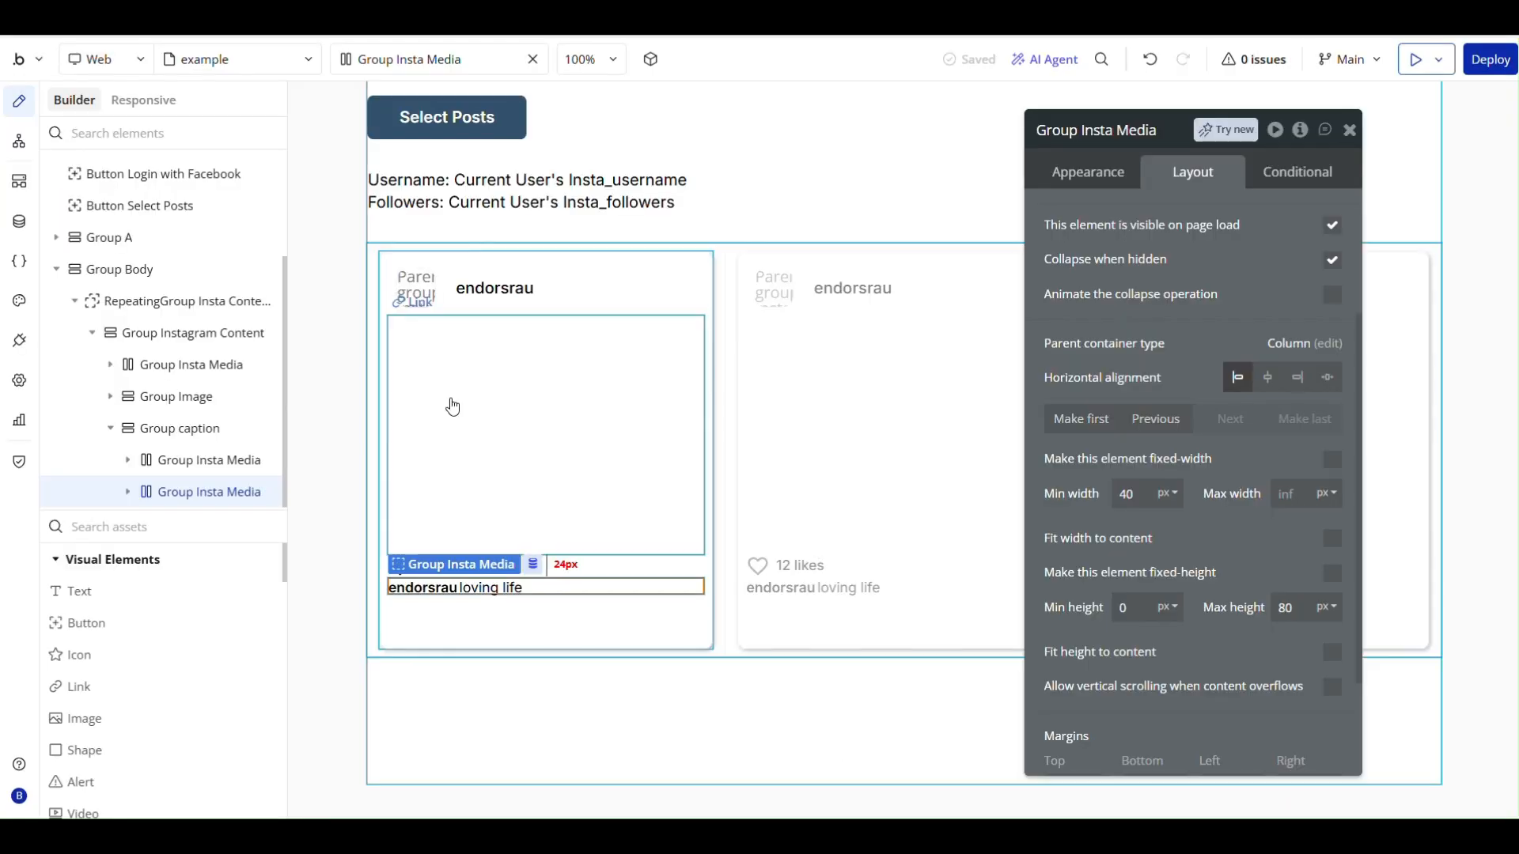
# - Make Group Instagram Content fixed-width at 360 px and set its fixed height to 480 px
pyautogui.click(503, 407)
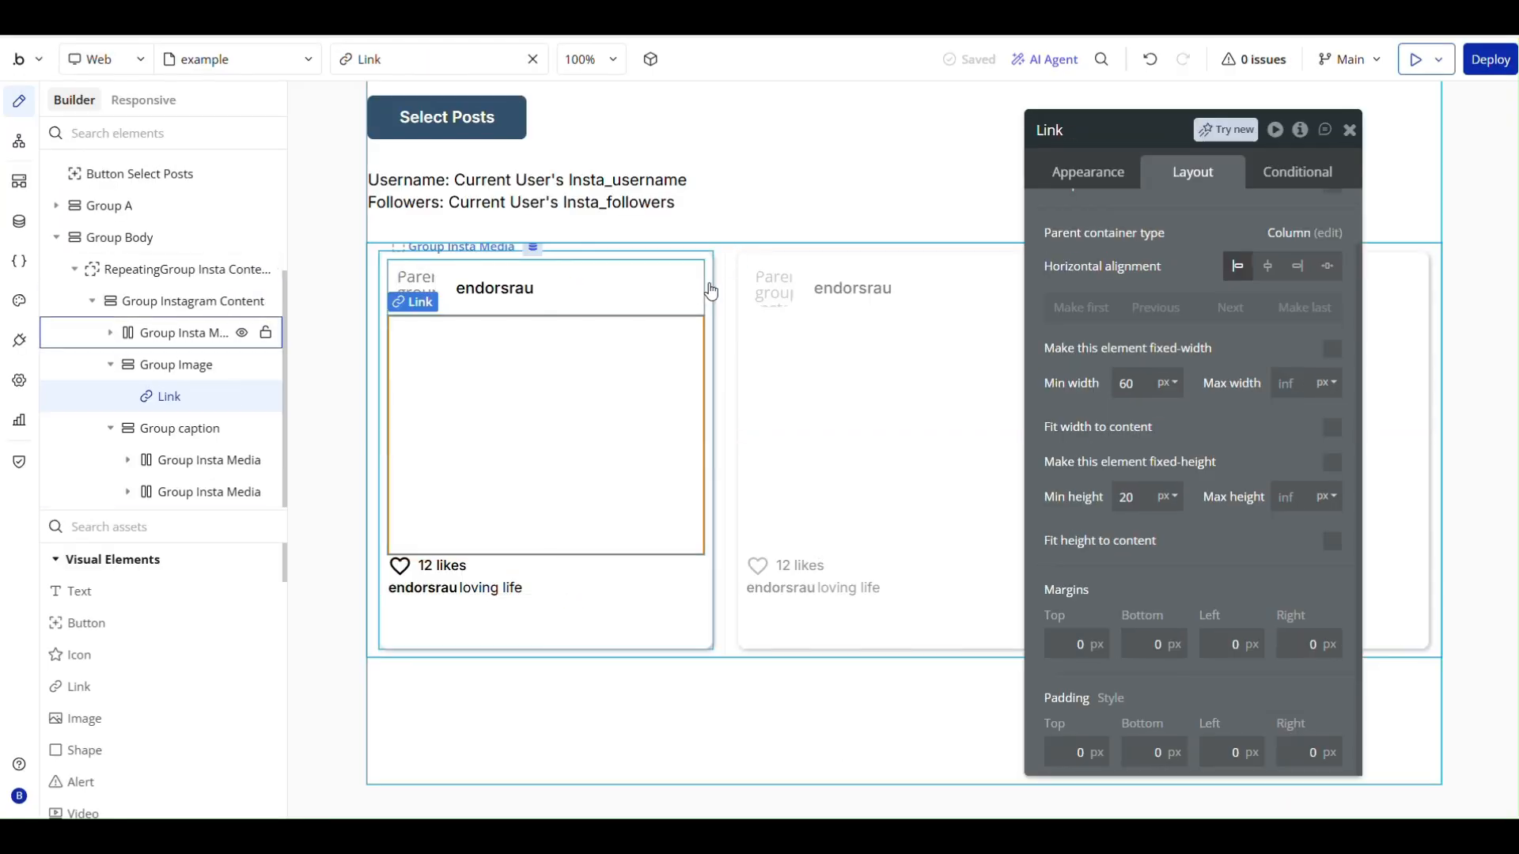
pyautogui.click(709, 283)
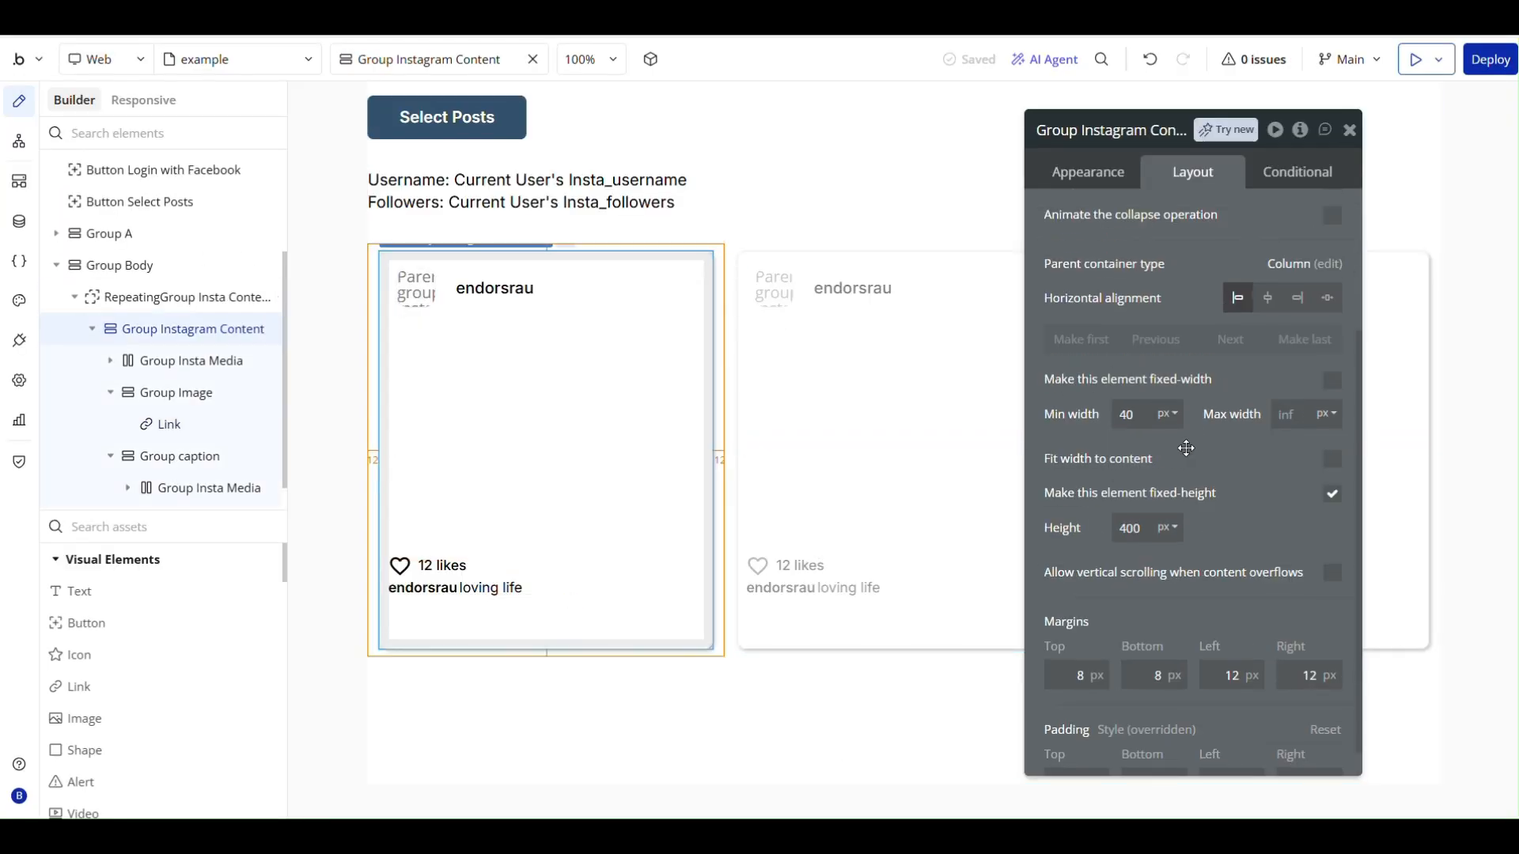
pyautogui.scroll(1, 1186, 448)
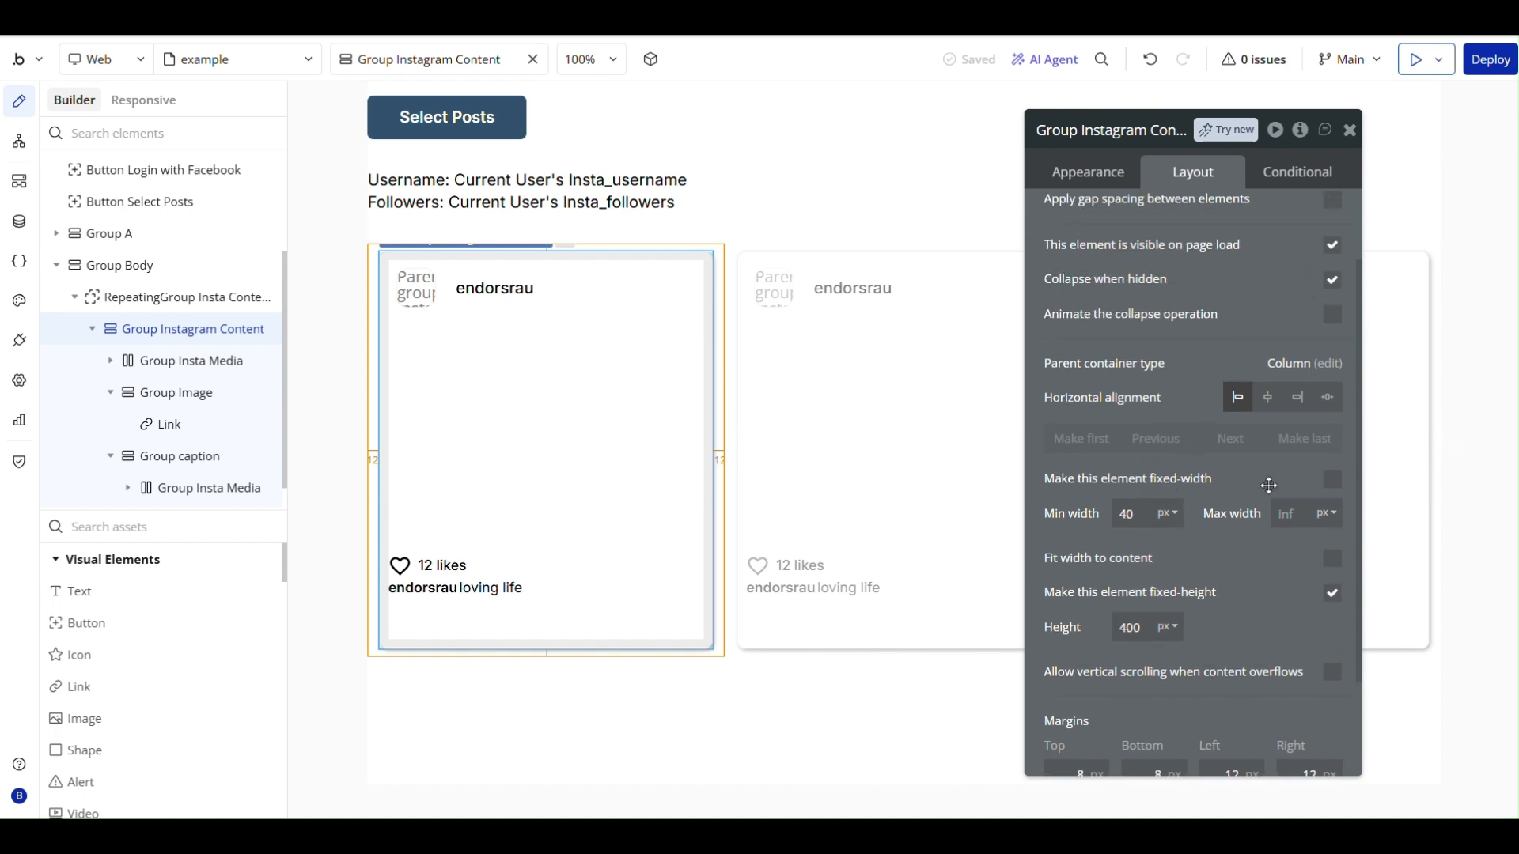
pyautogui.click(1332, 479)
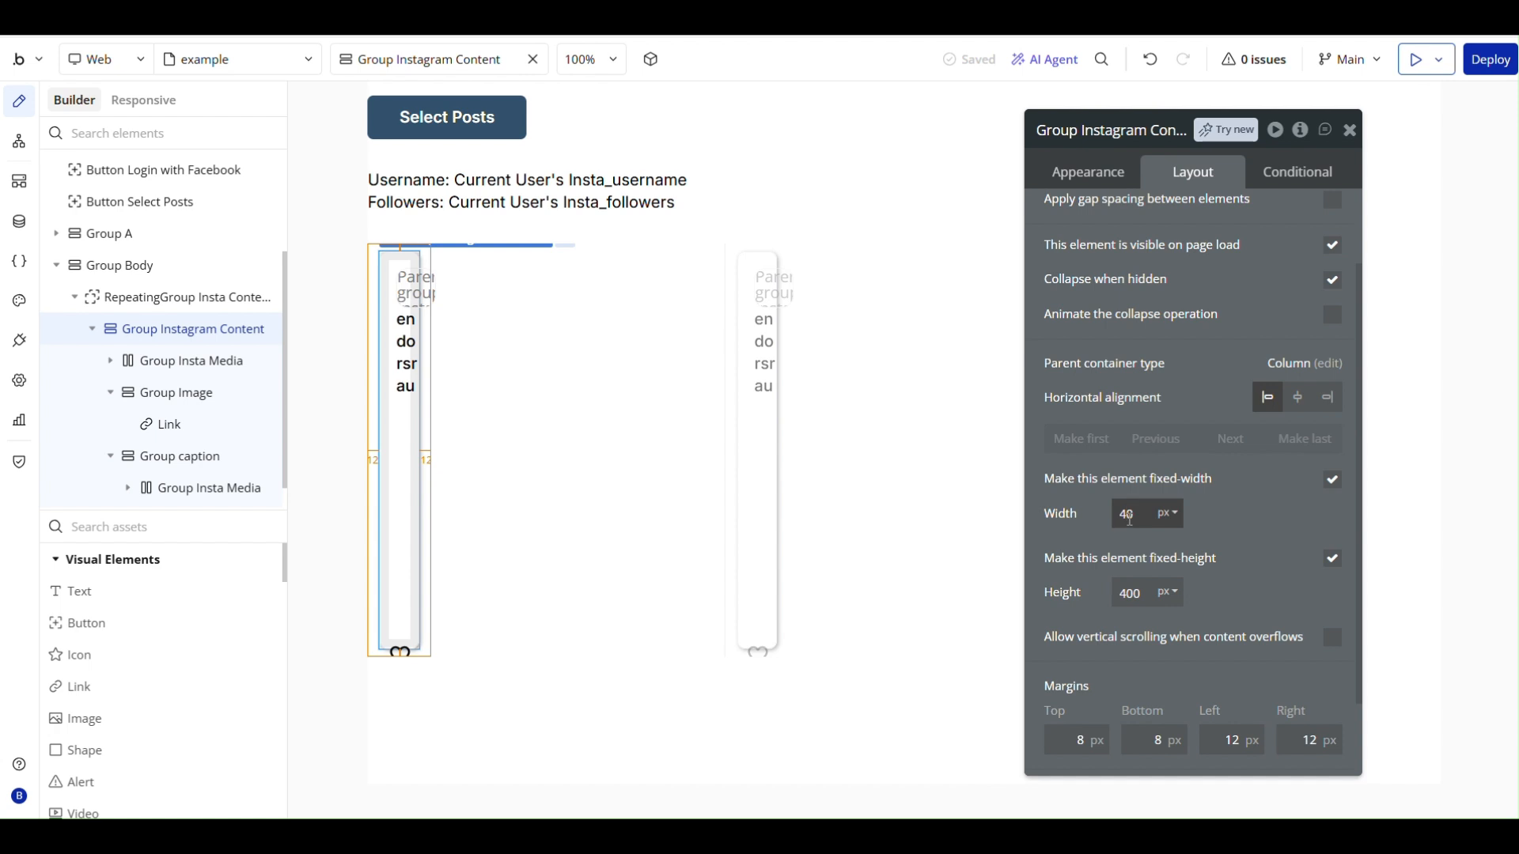
pyautogui.click(1247, 529)
pyautogui.click(1162, 515)
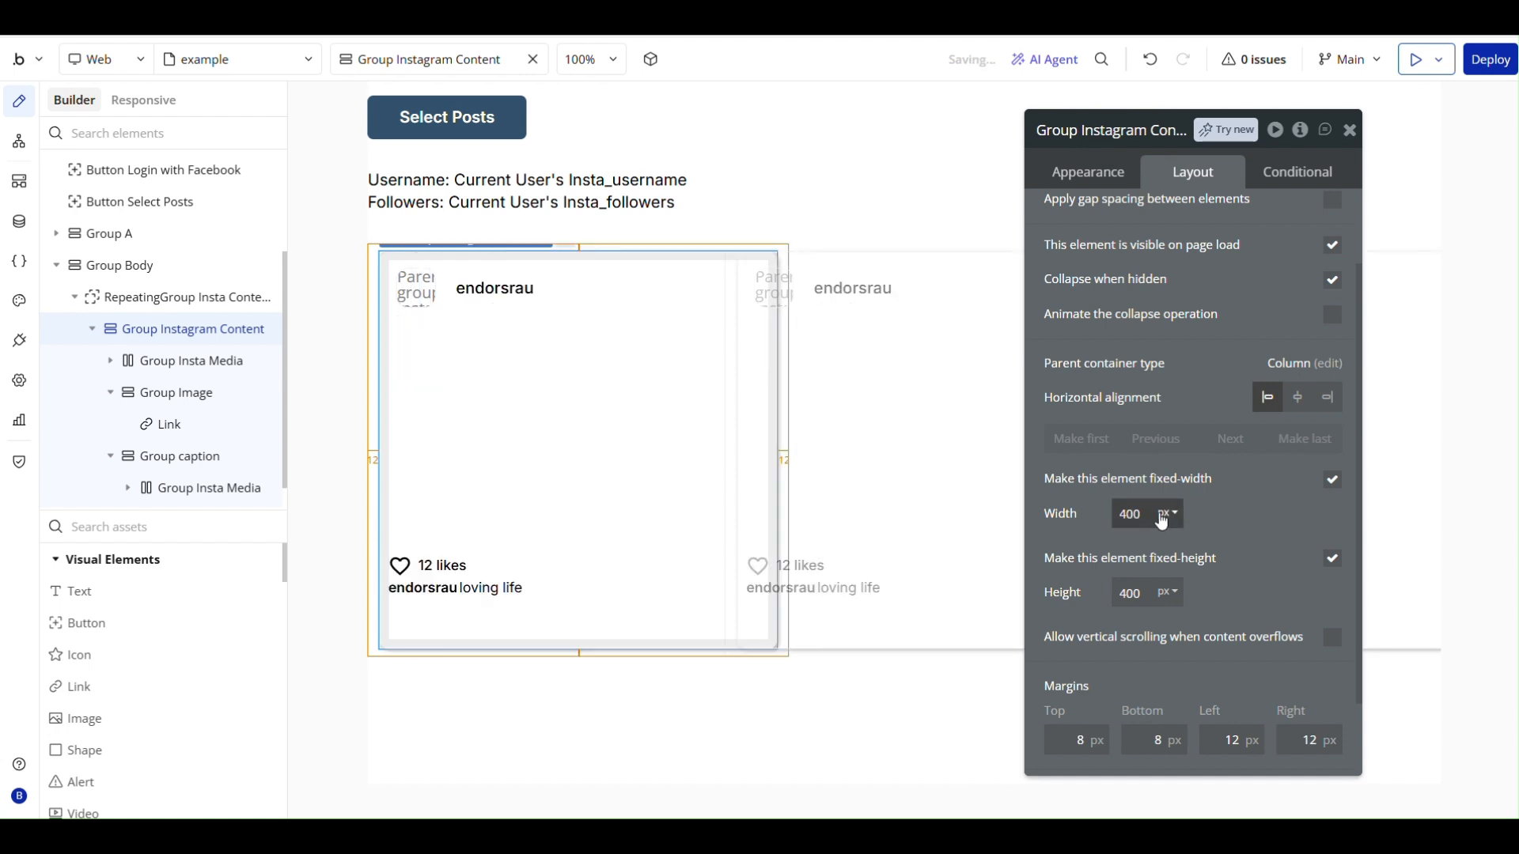
pyautogui.write('3')
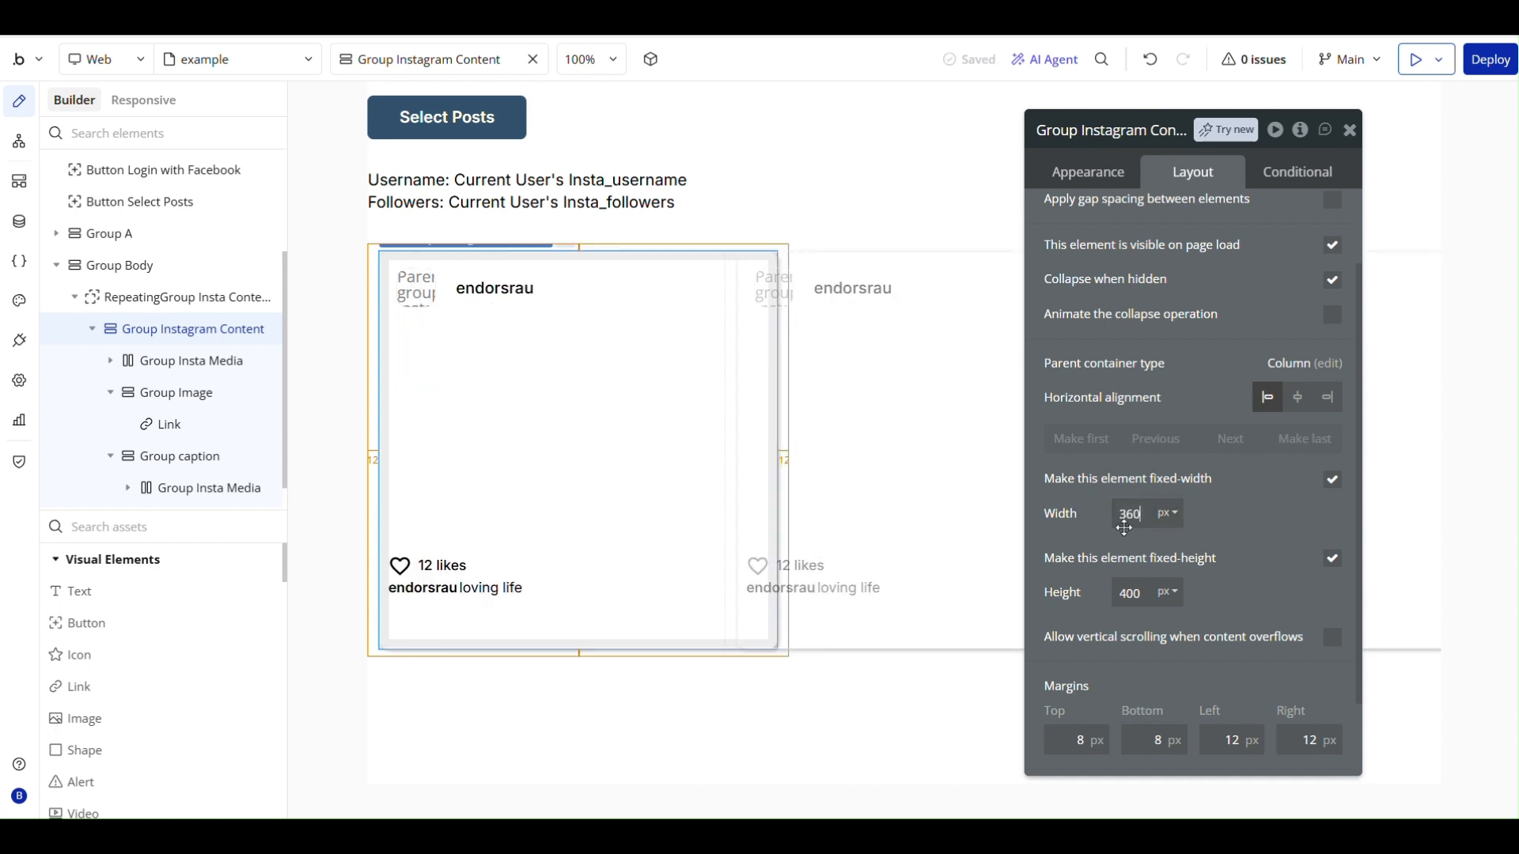
pyautogui.write('60')
pyautogui.click(1198, 526)
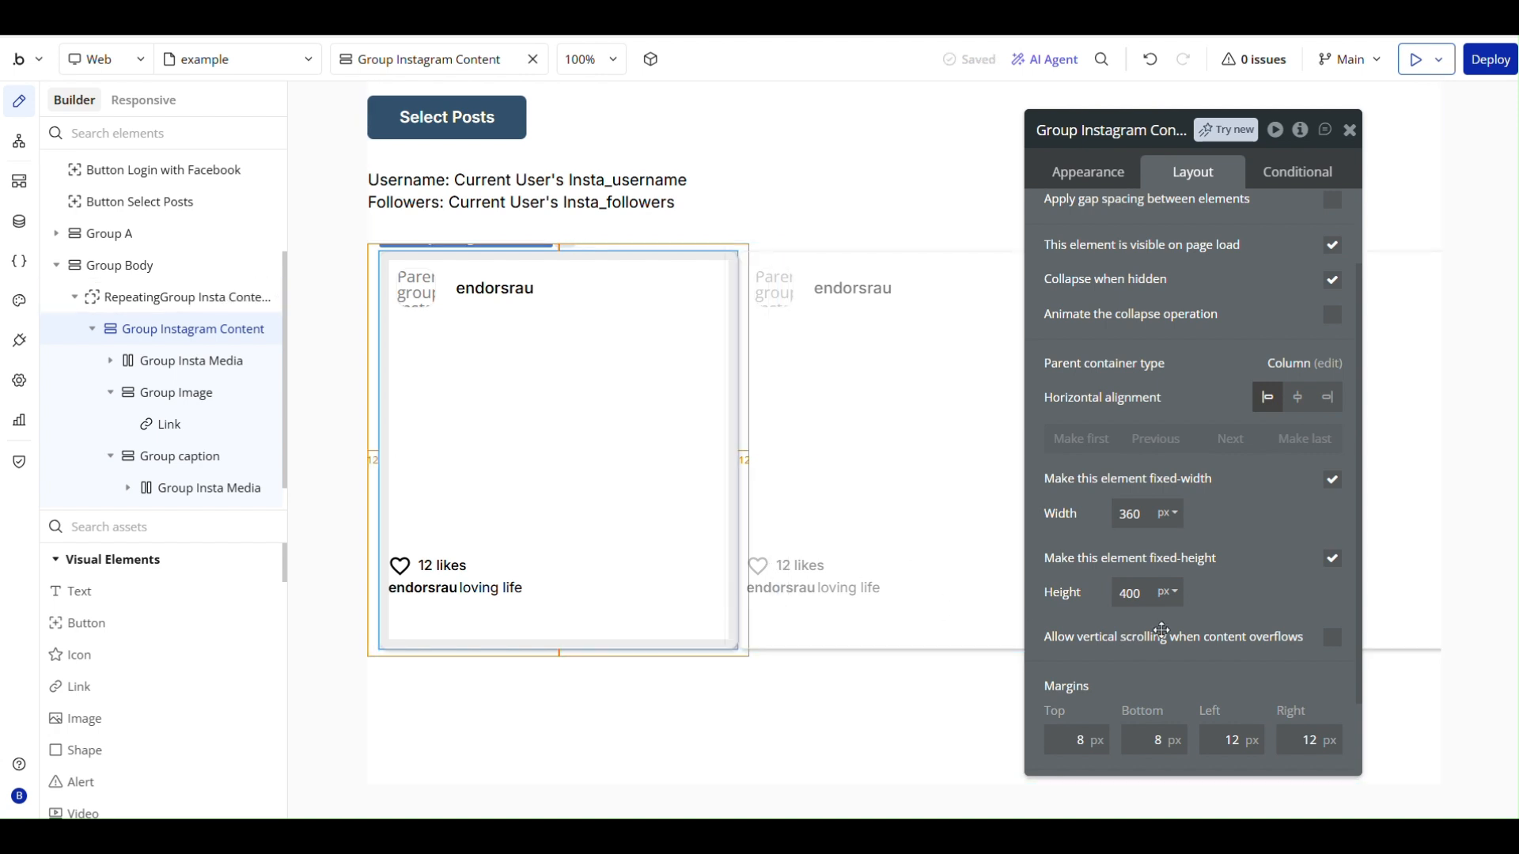
pyautogui.click(1139, 592)
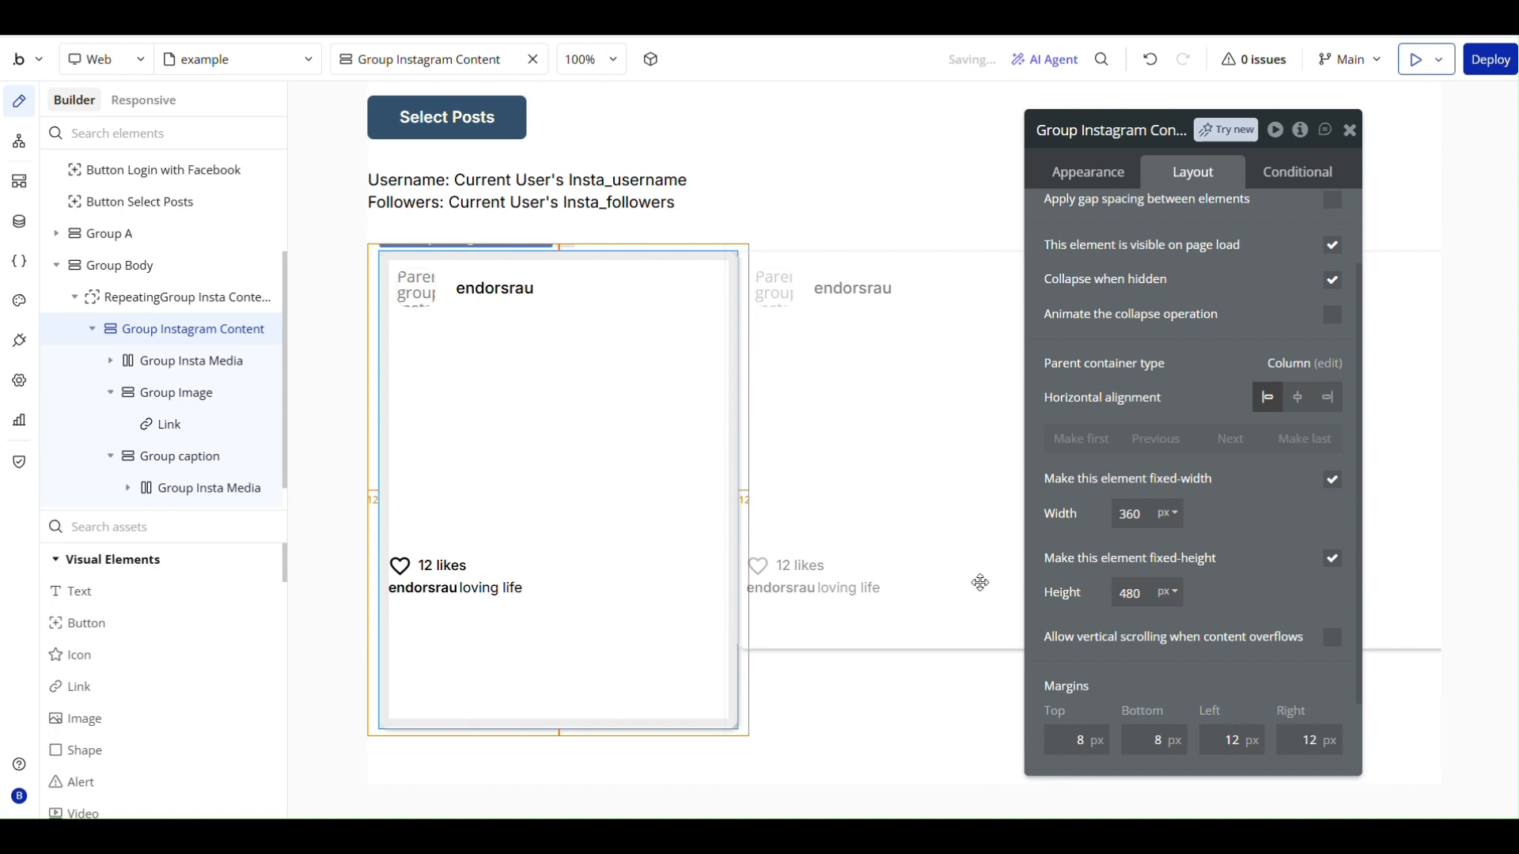
# - Make RepeatingGroup Insta Content fit its width to its content
pyautogui.click(806, 686)
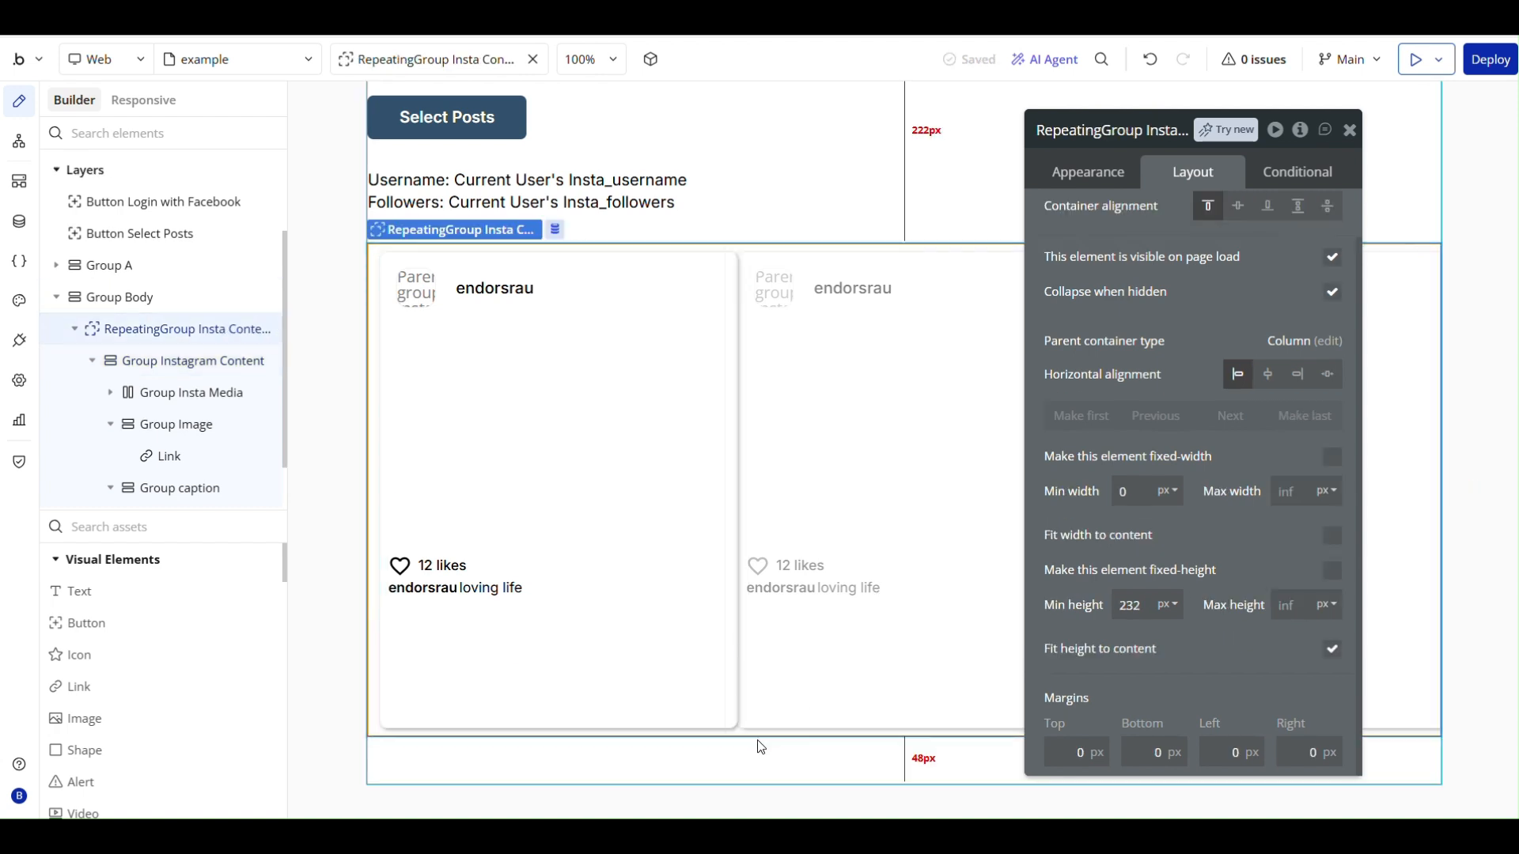
pyautogui.click(721, 248)
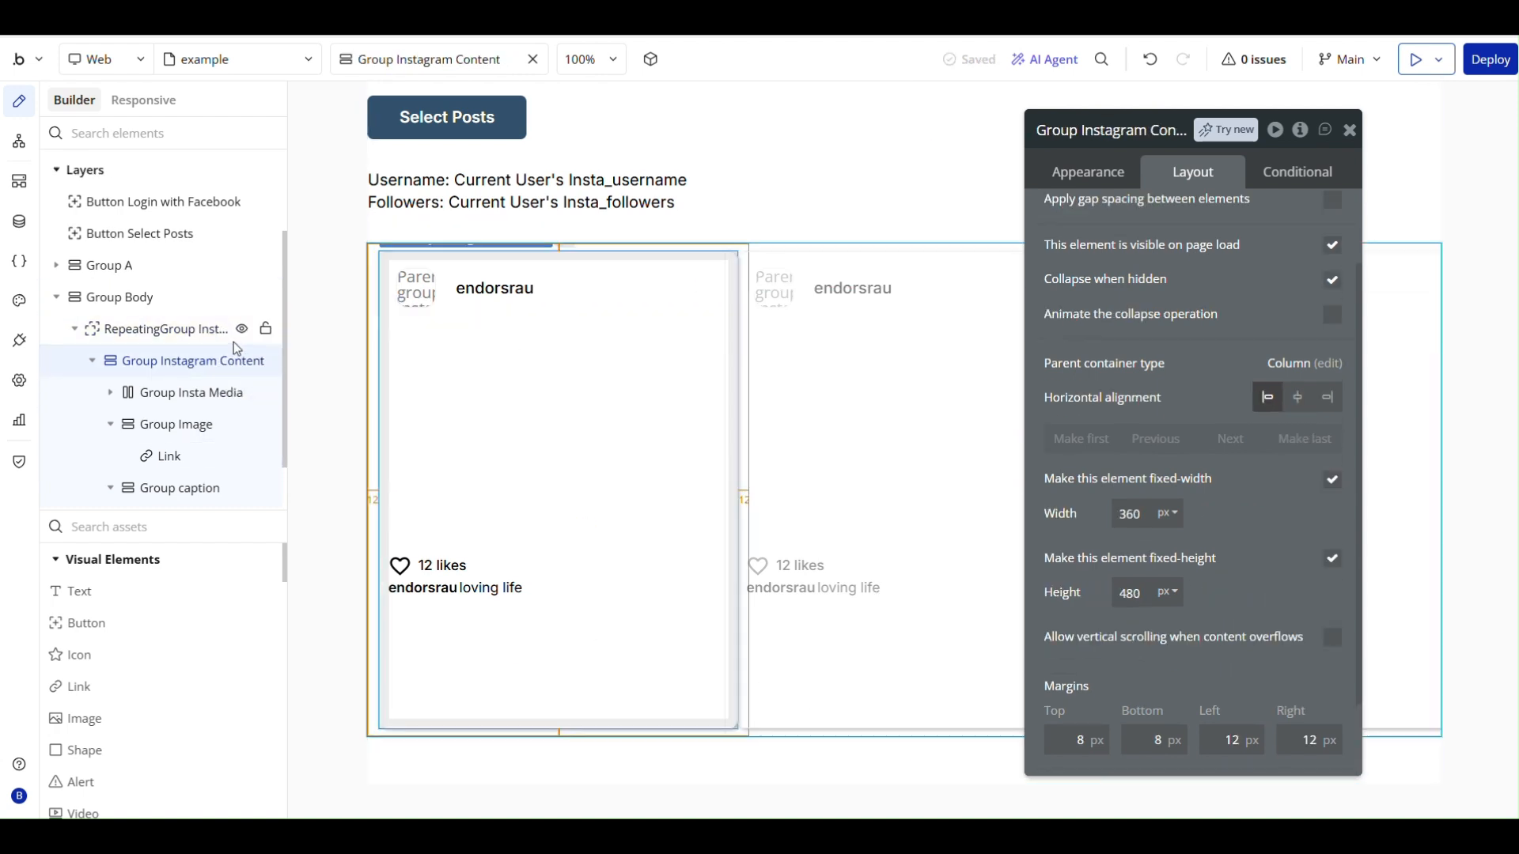
pyautogui.click(182, 334)
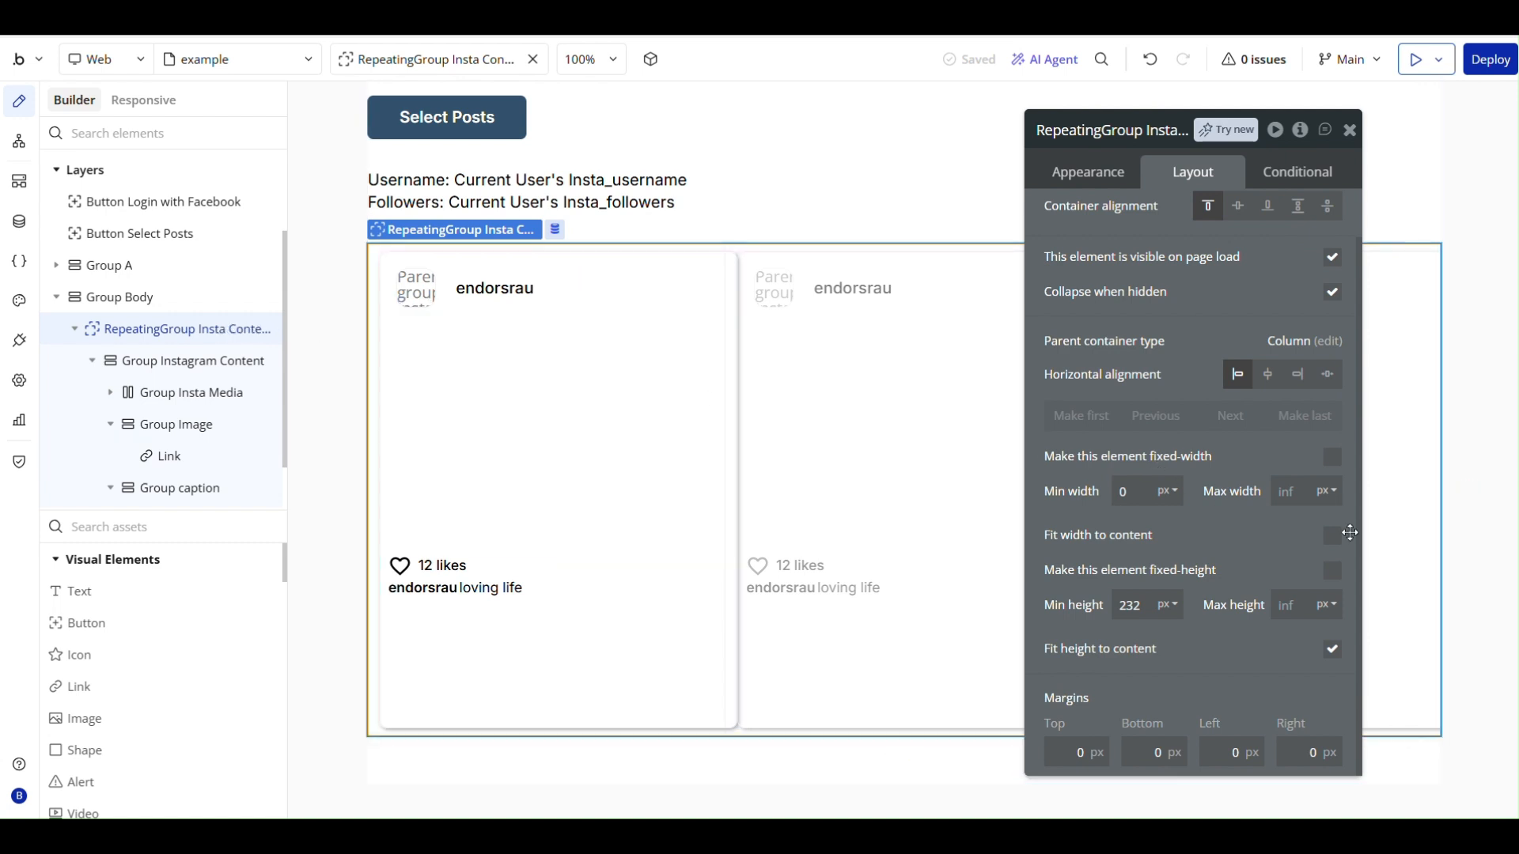
pyautogui.click(1332, 537)
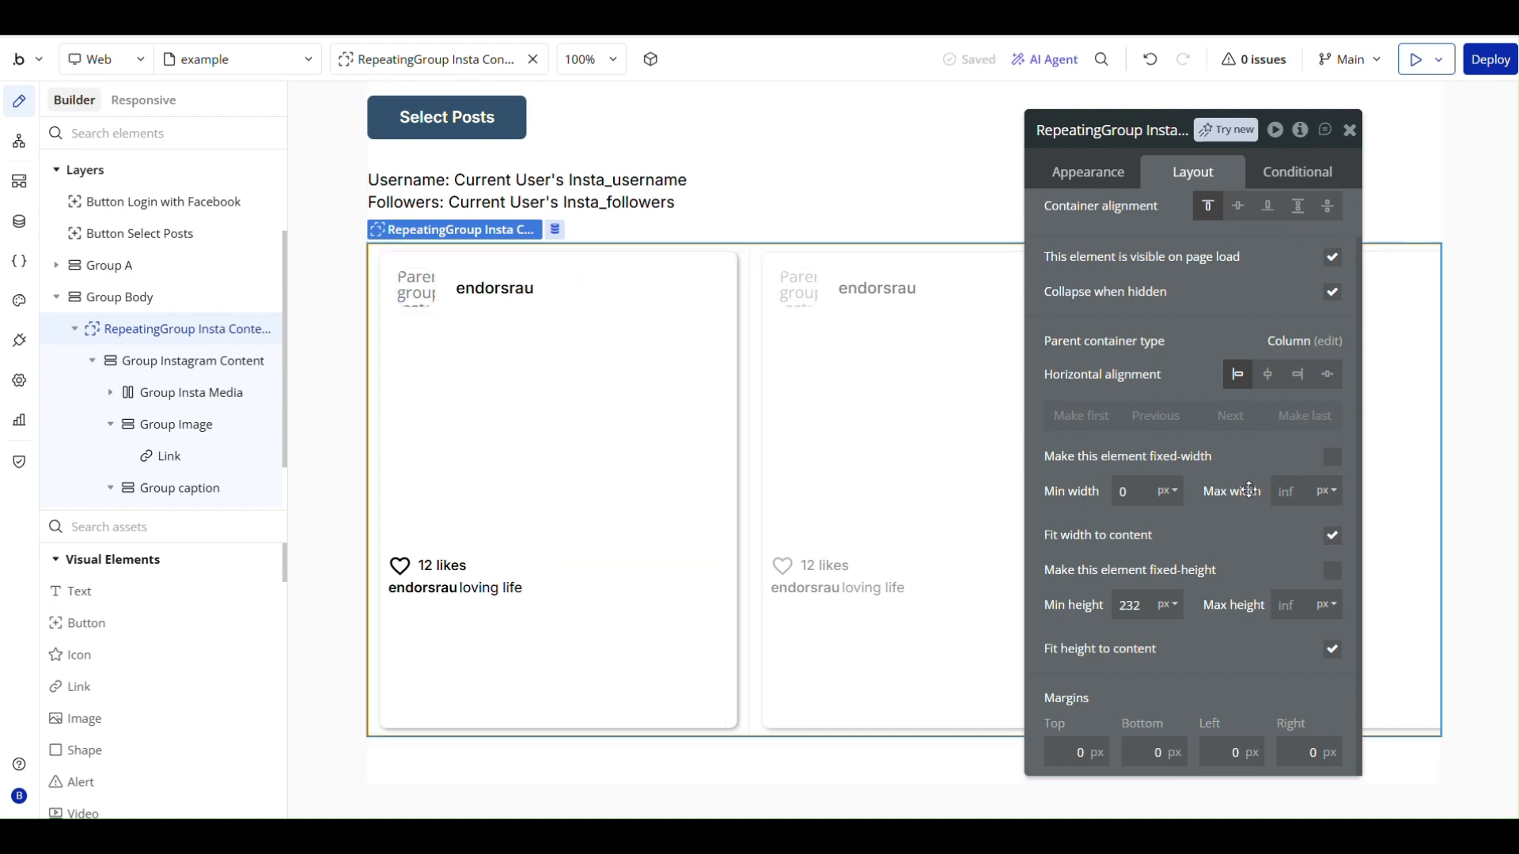
# - Make Group Image in the Instagram card fixed-width and set its width to 100%
pyautogui.click(606, 520)
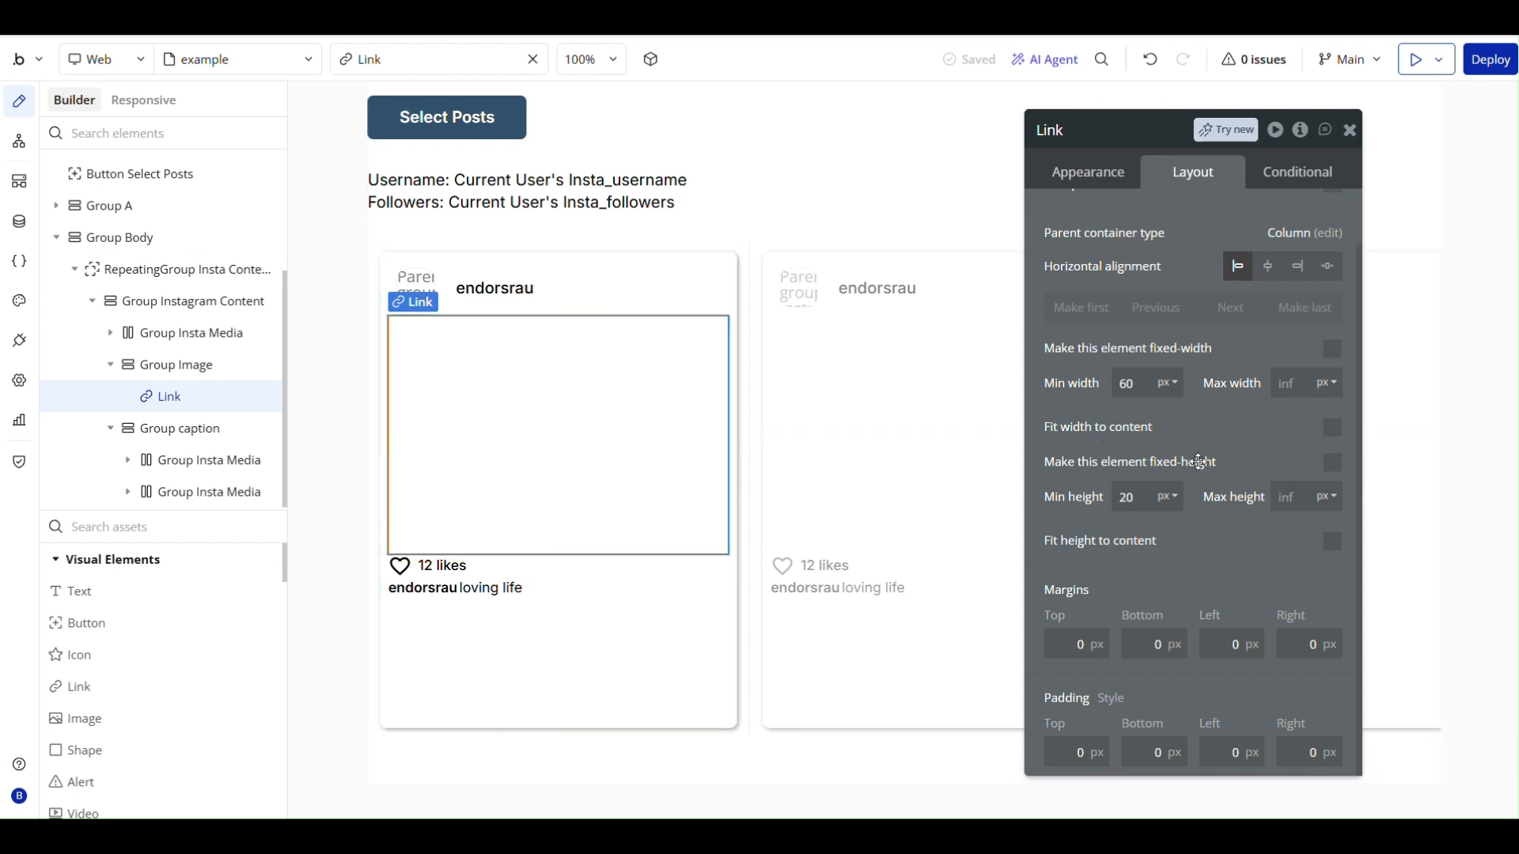
pyautogui.scroll(3, 1218, 461)
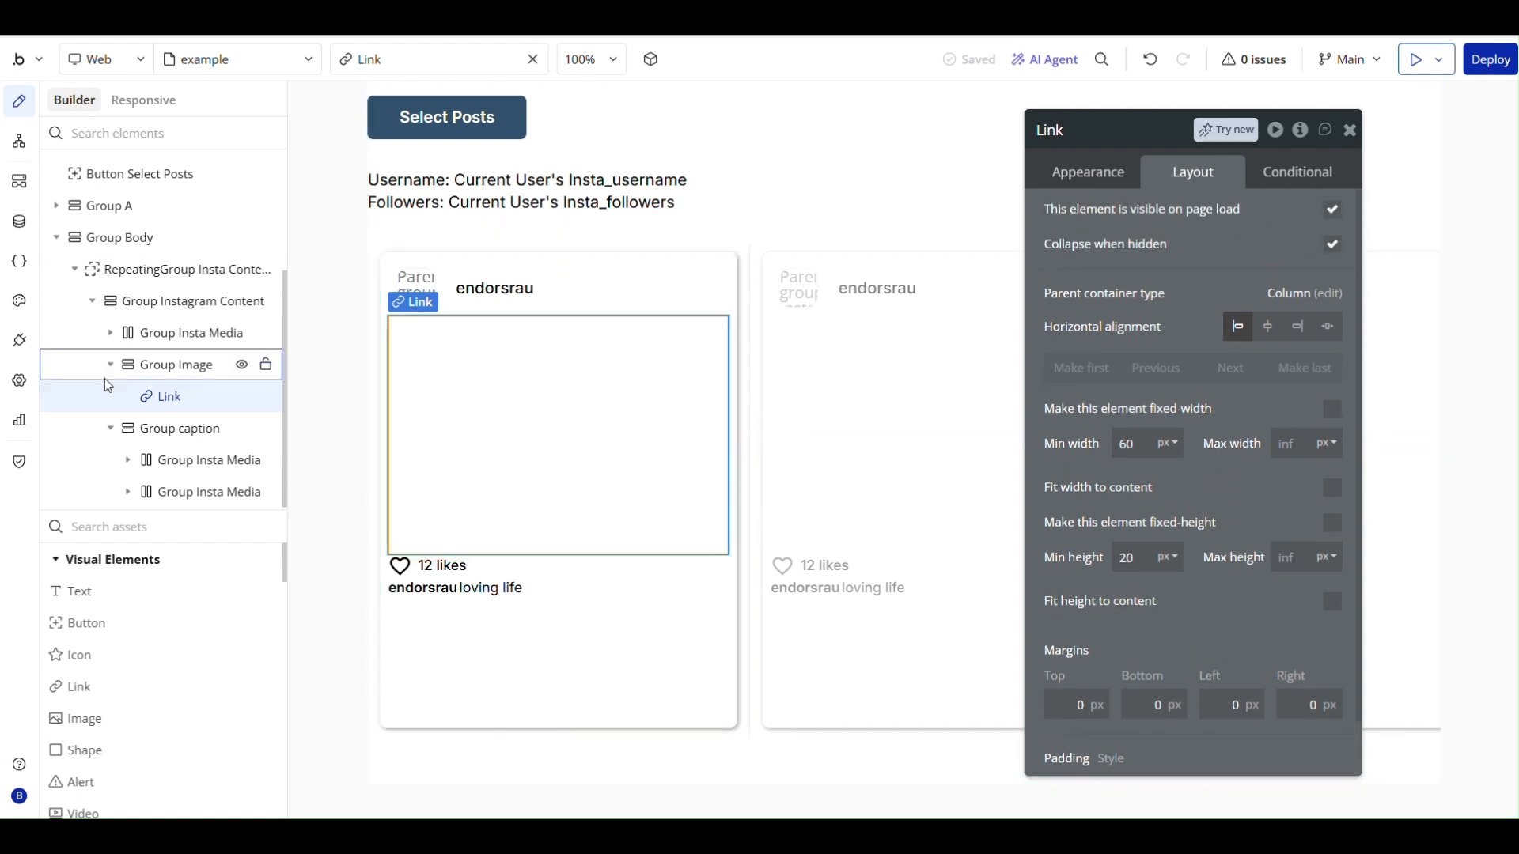
pyautogui.click(175, 364)
pyautogui.scroll(-5, 1177, 456)
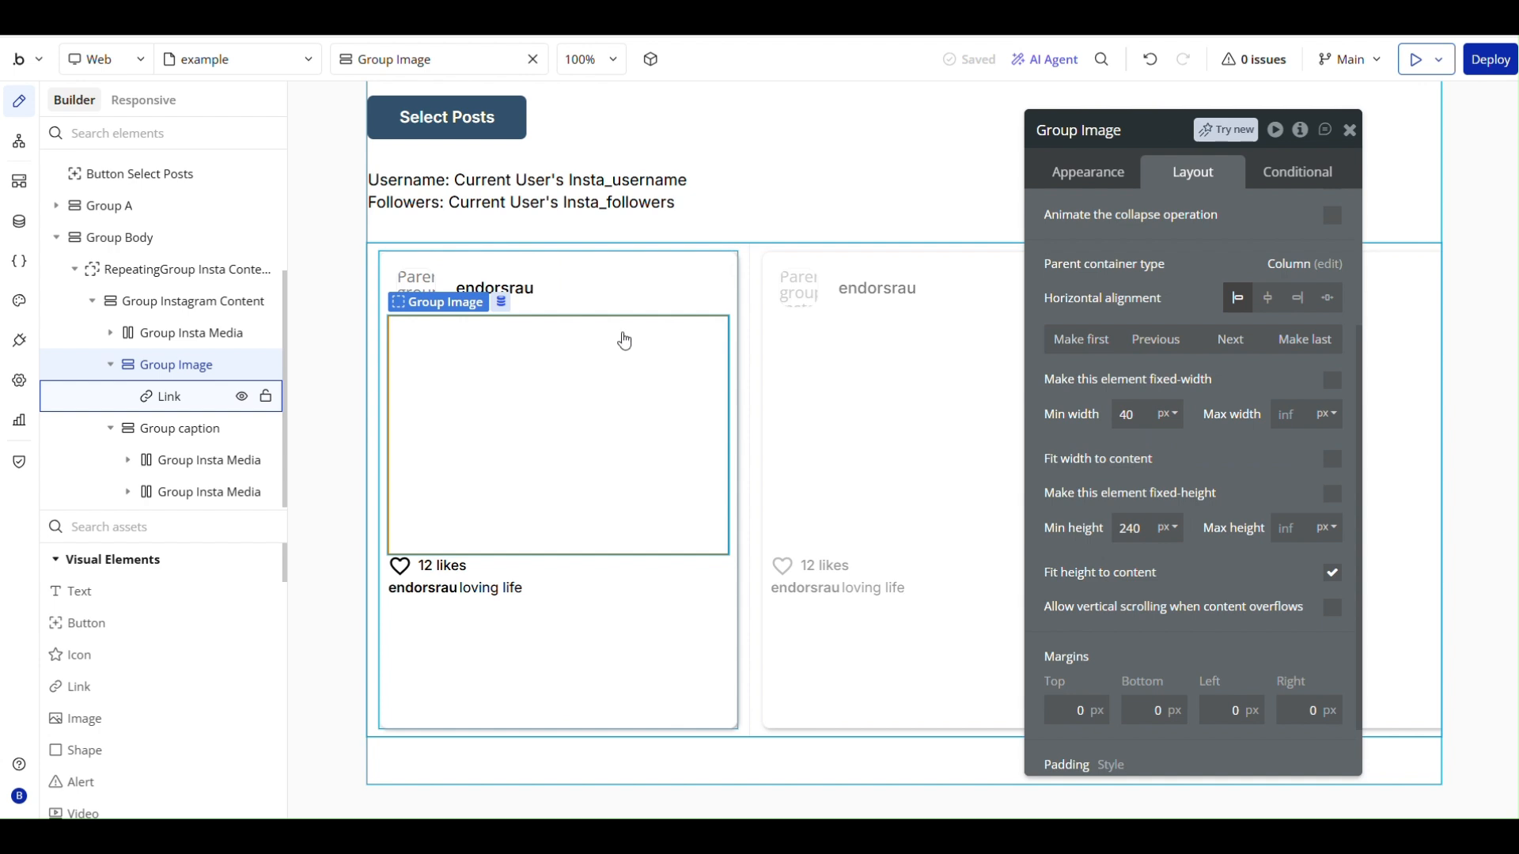
pyautogui.click(1331, 383)
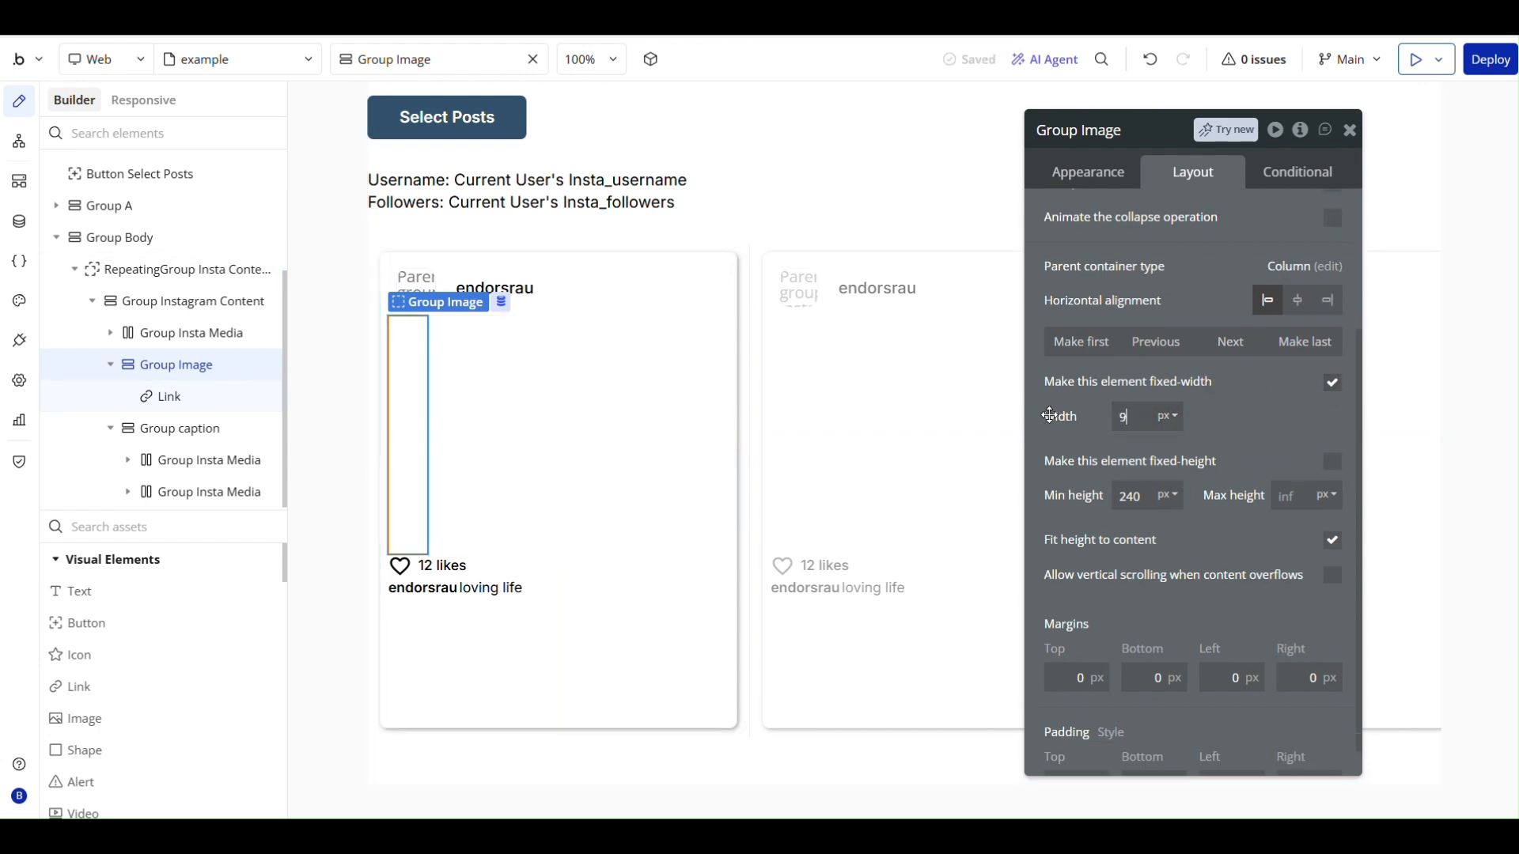
pyautogui.click(1120, 407)
pyautogui.write('98')
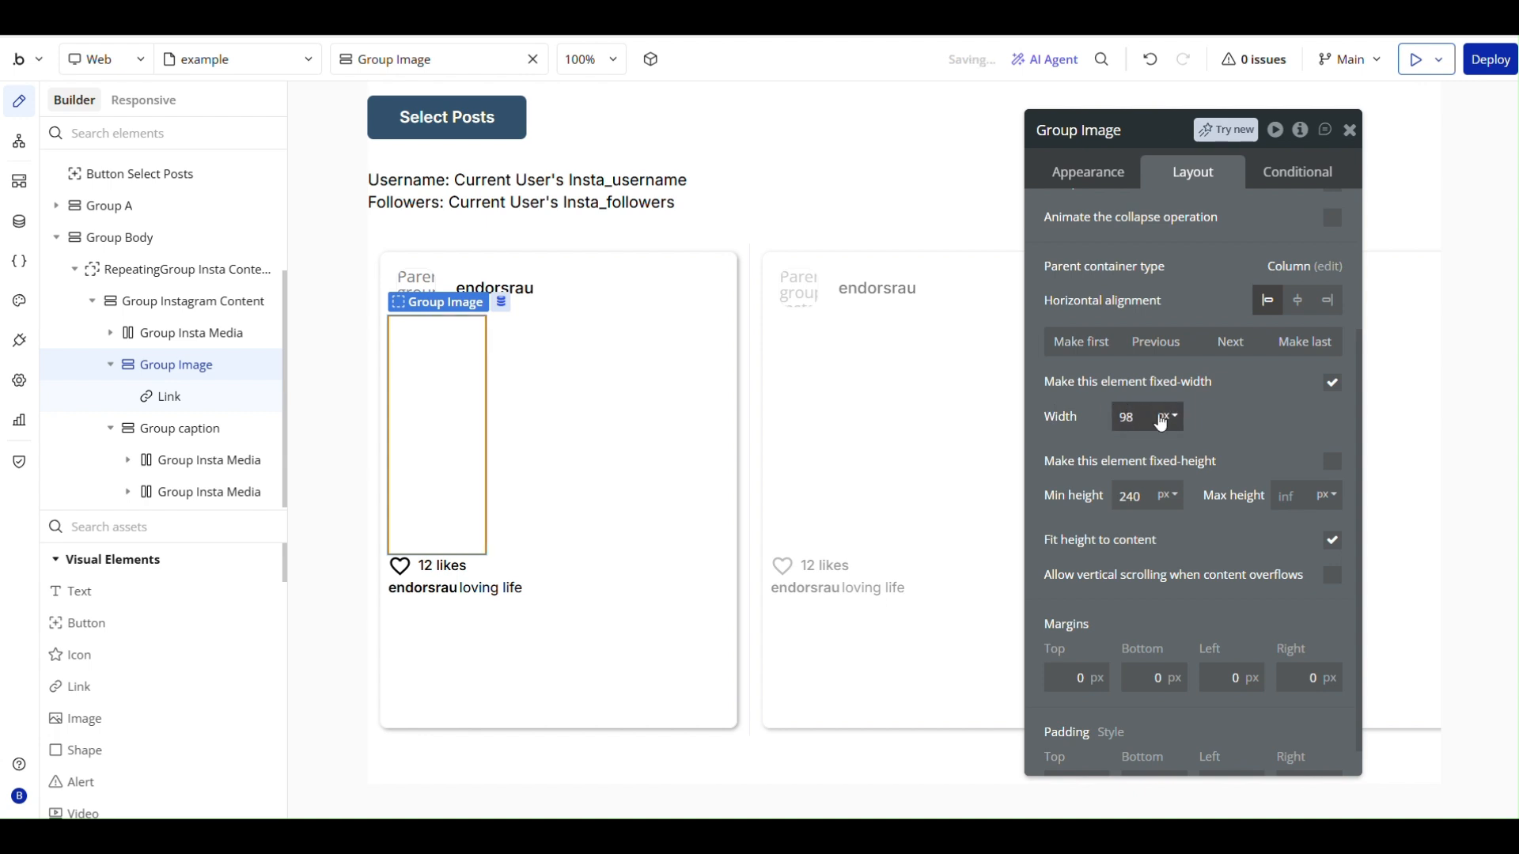
pyautogui.click(1169, 417)
pyautogui.click(1172, 474)
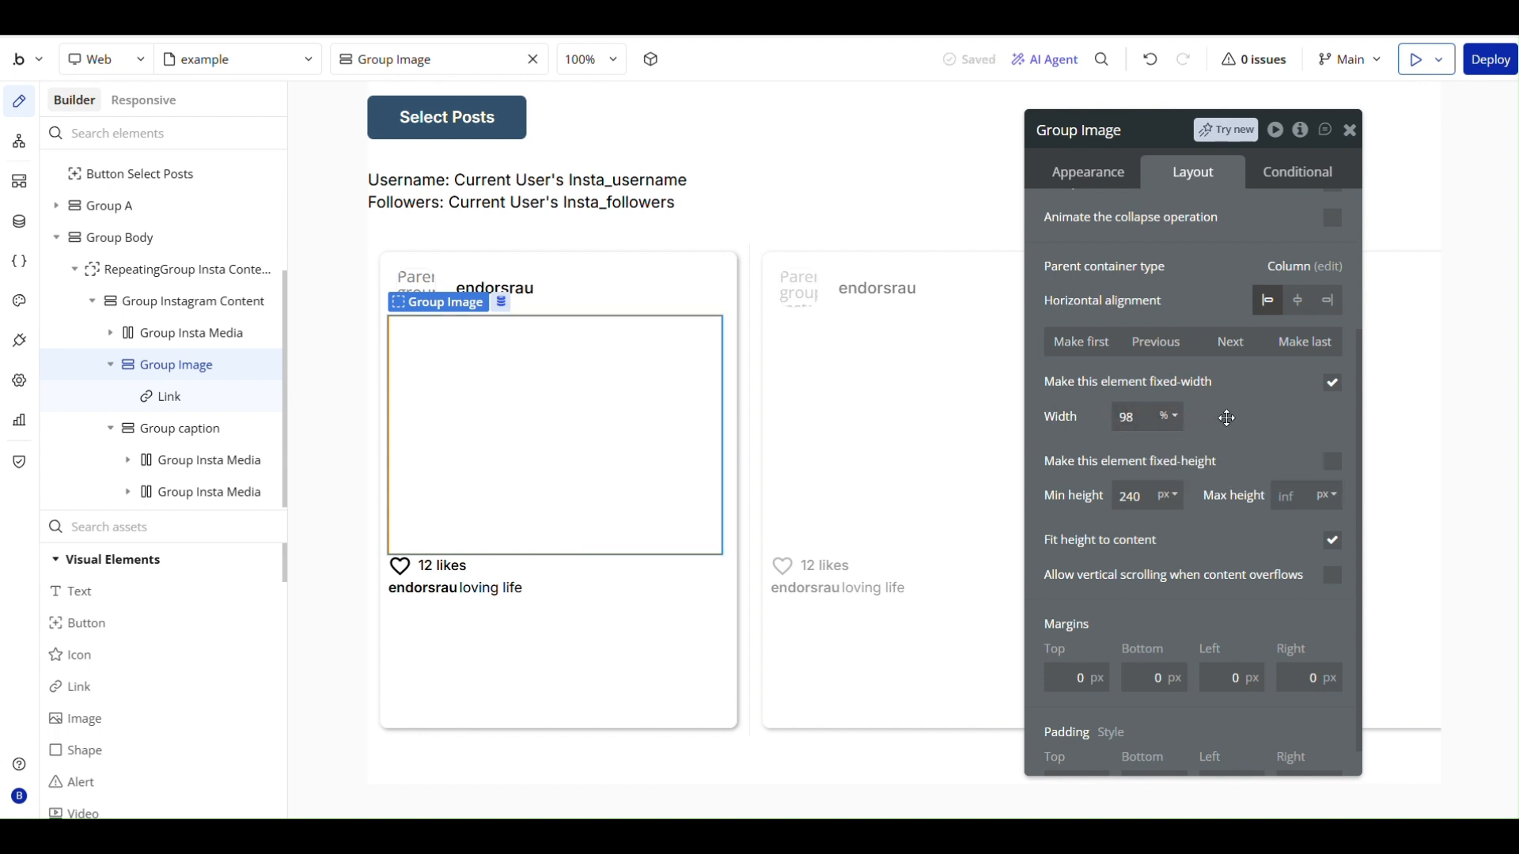
pyautogui.click(1142, 416)
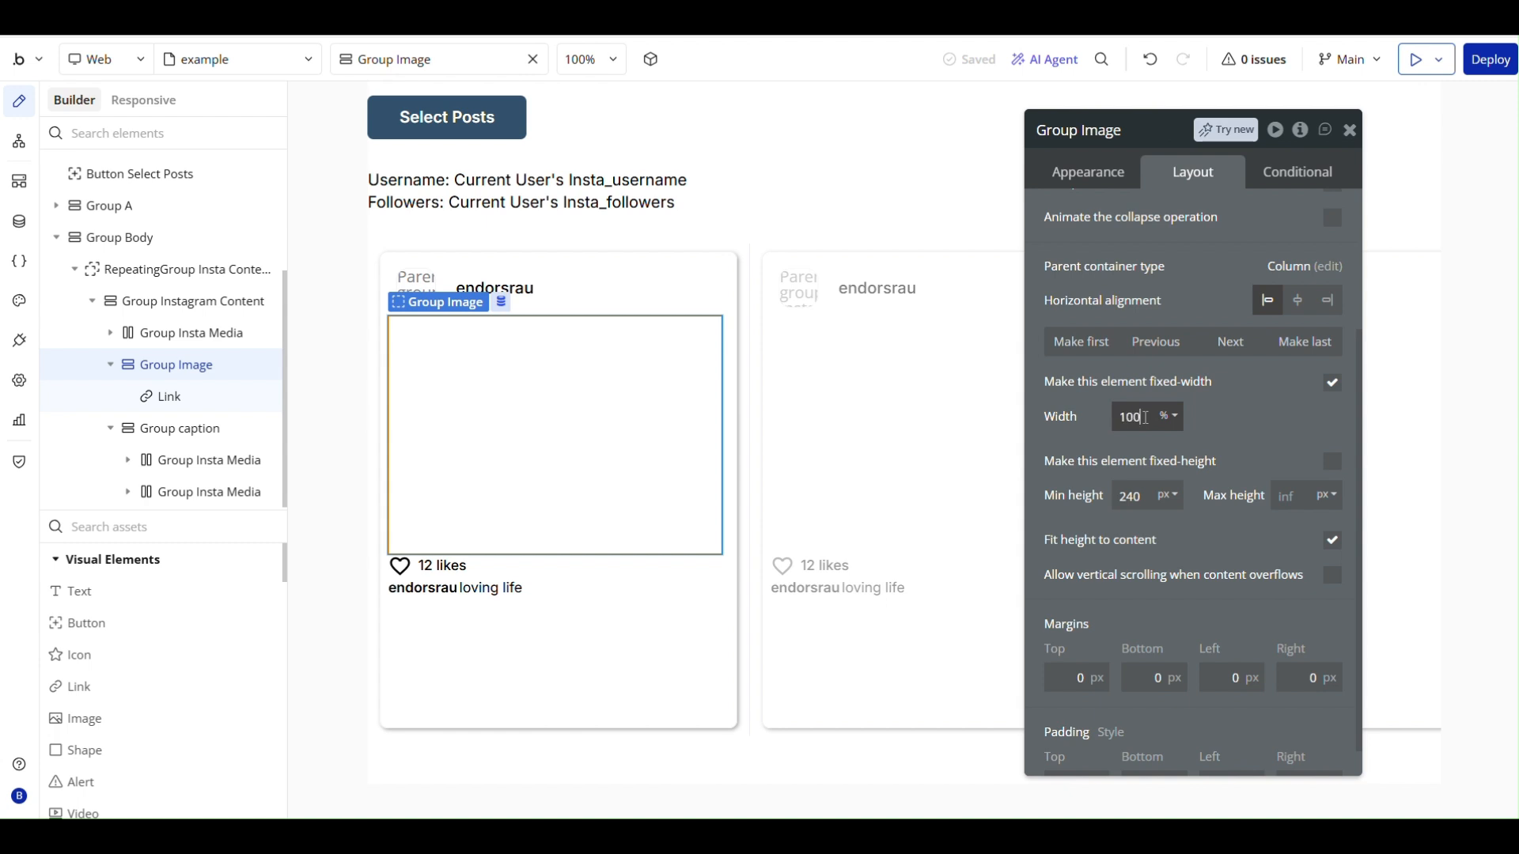
pyautogui.press('Return')
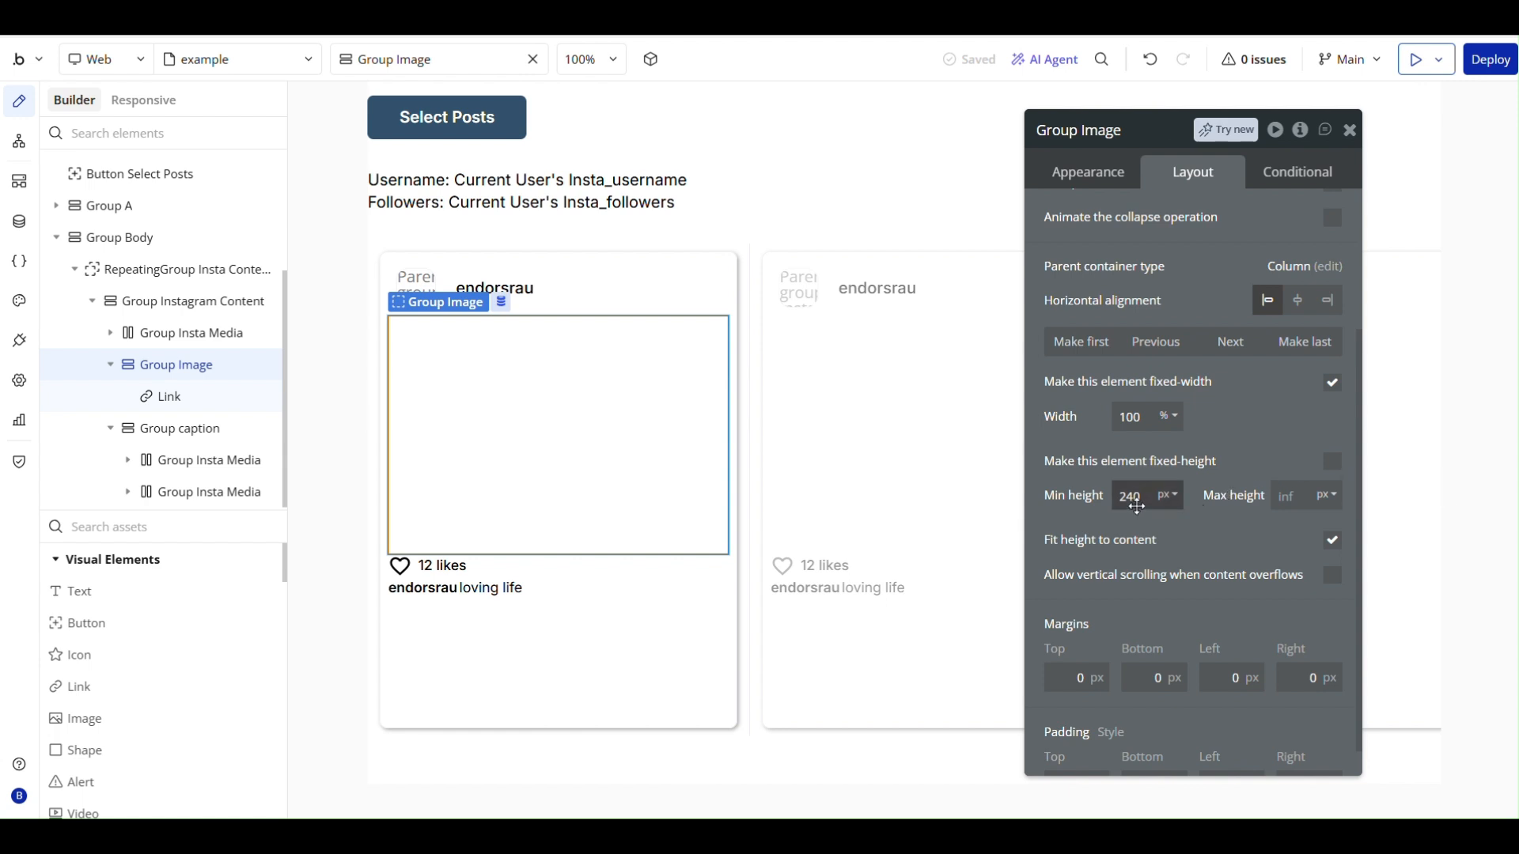
# - Change Image B's dynamic image to Parent group's Insta Media's owner's avatar_url and close its property editor
pyautogui.click(415, 288)
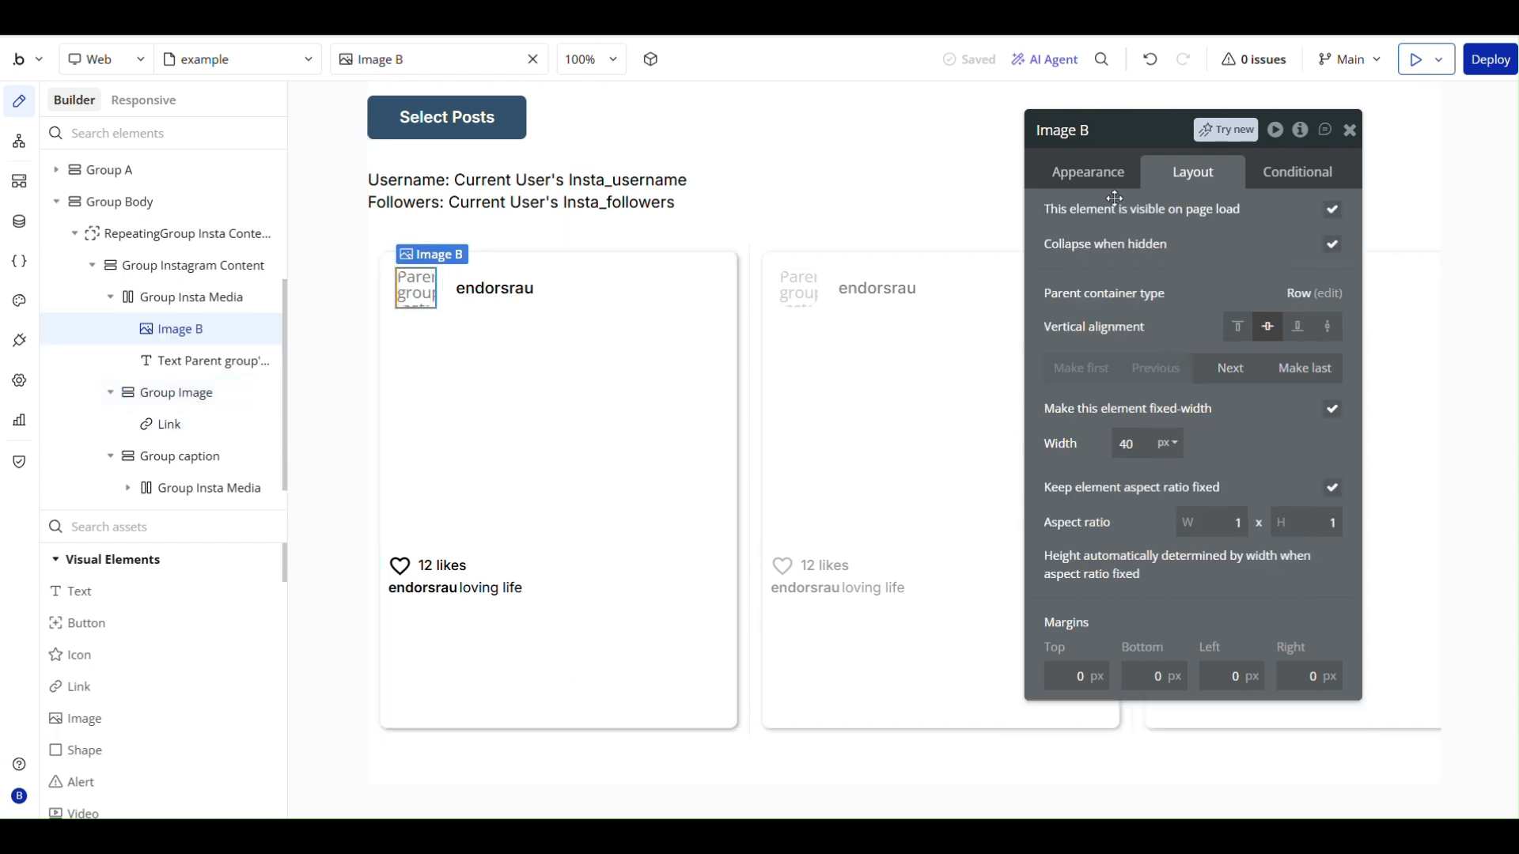
pyautogui.click(1103, 174)
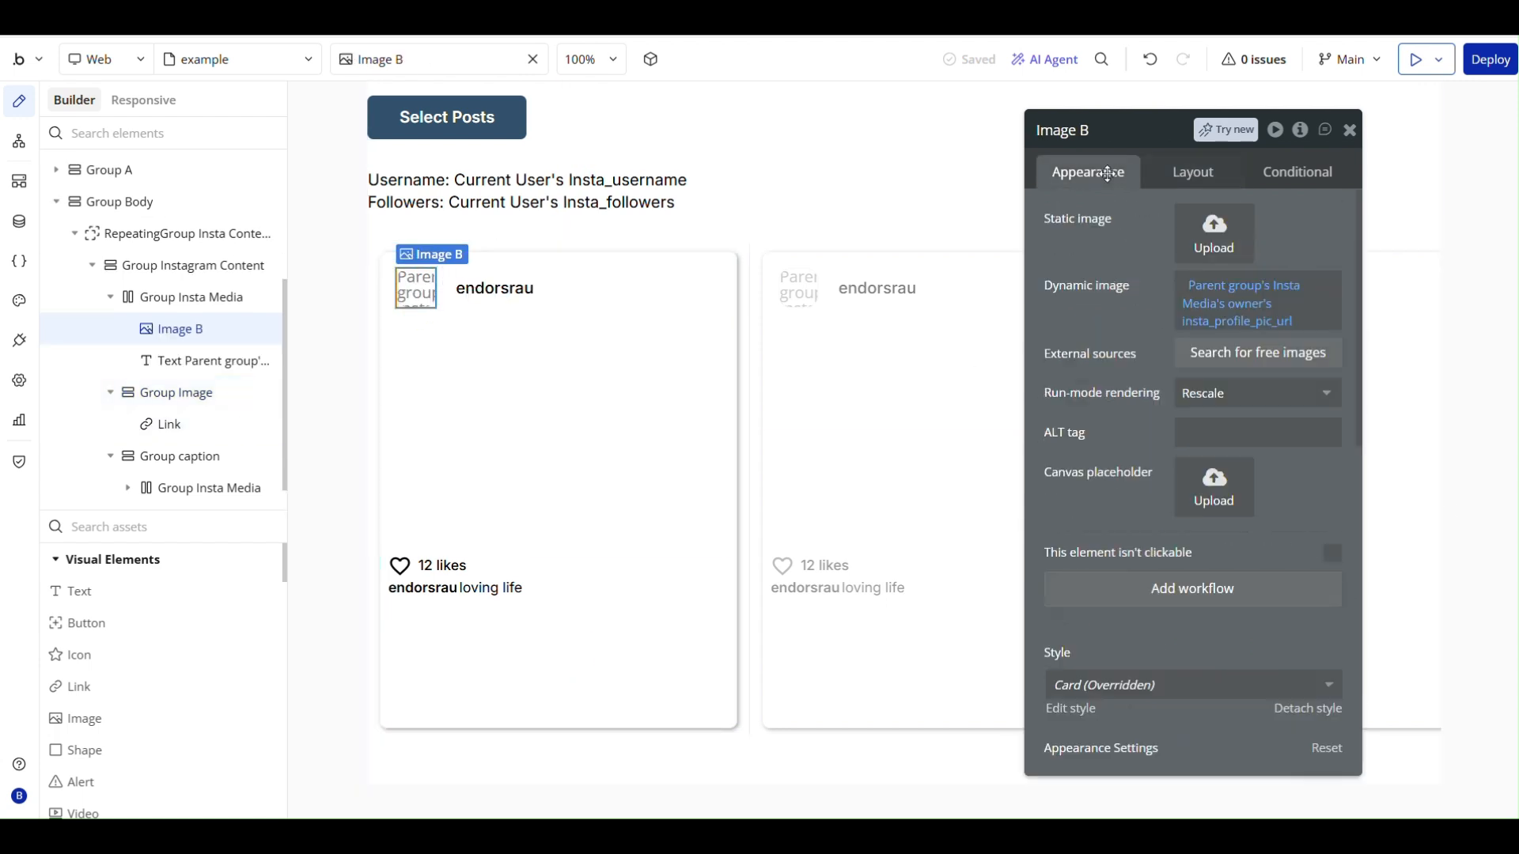
pyautogui.click(1248, 322)
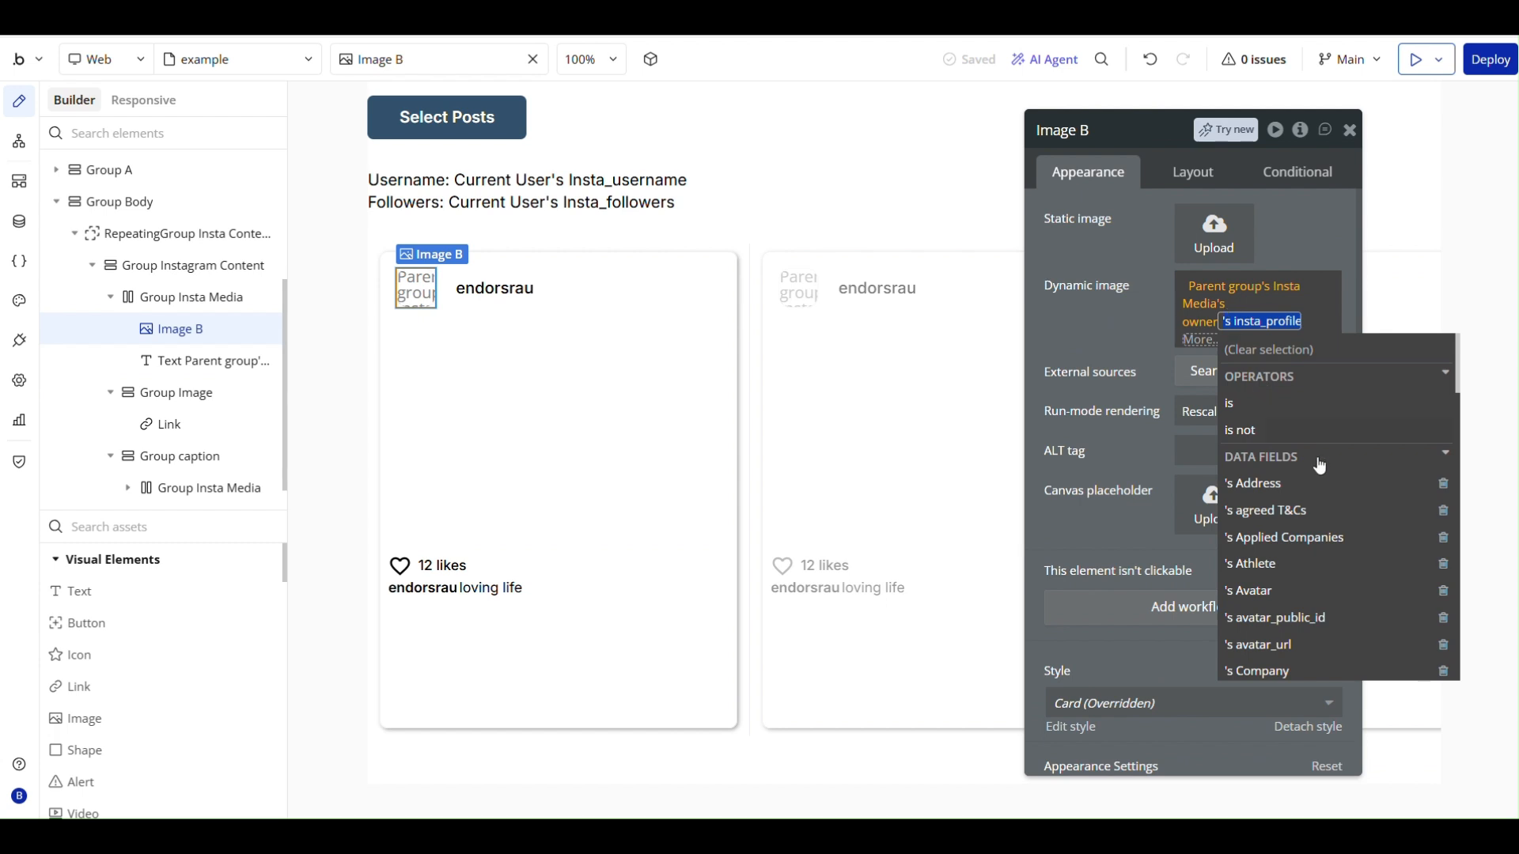
pyautogui.scroll(-1, 1317, 512)
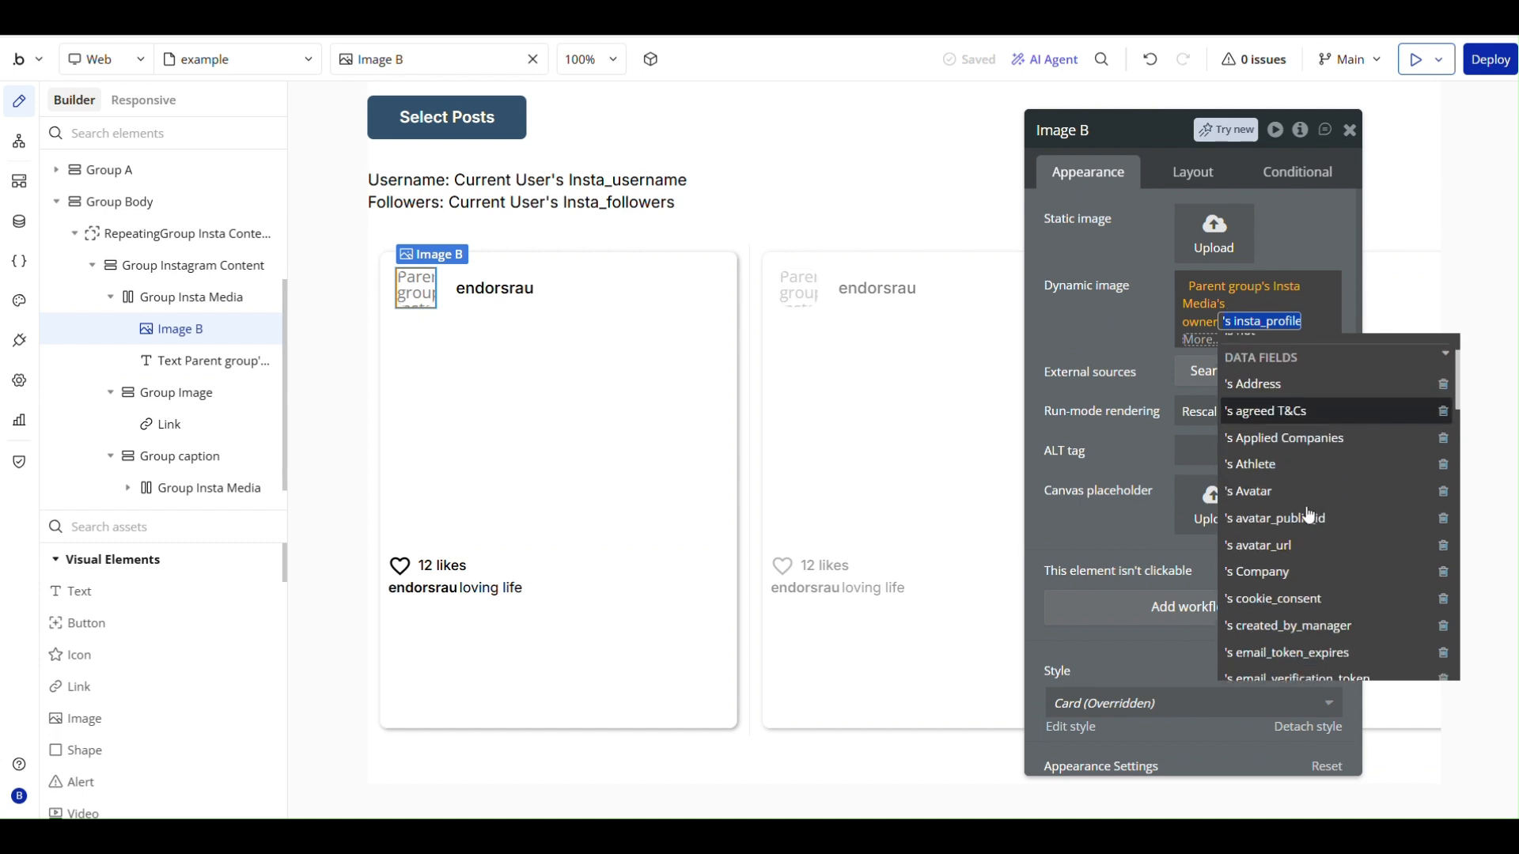
pyautogui.click(1270, 556)
pyautogui.click(1126, 307)
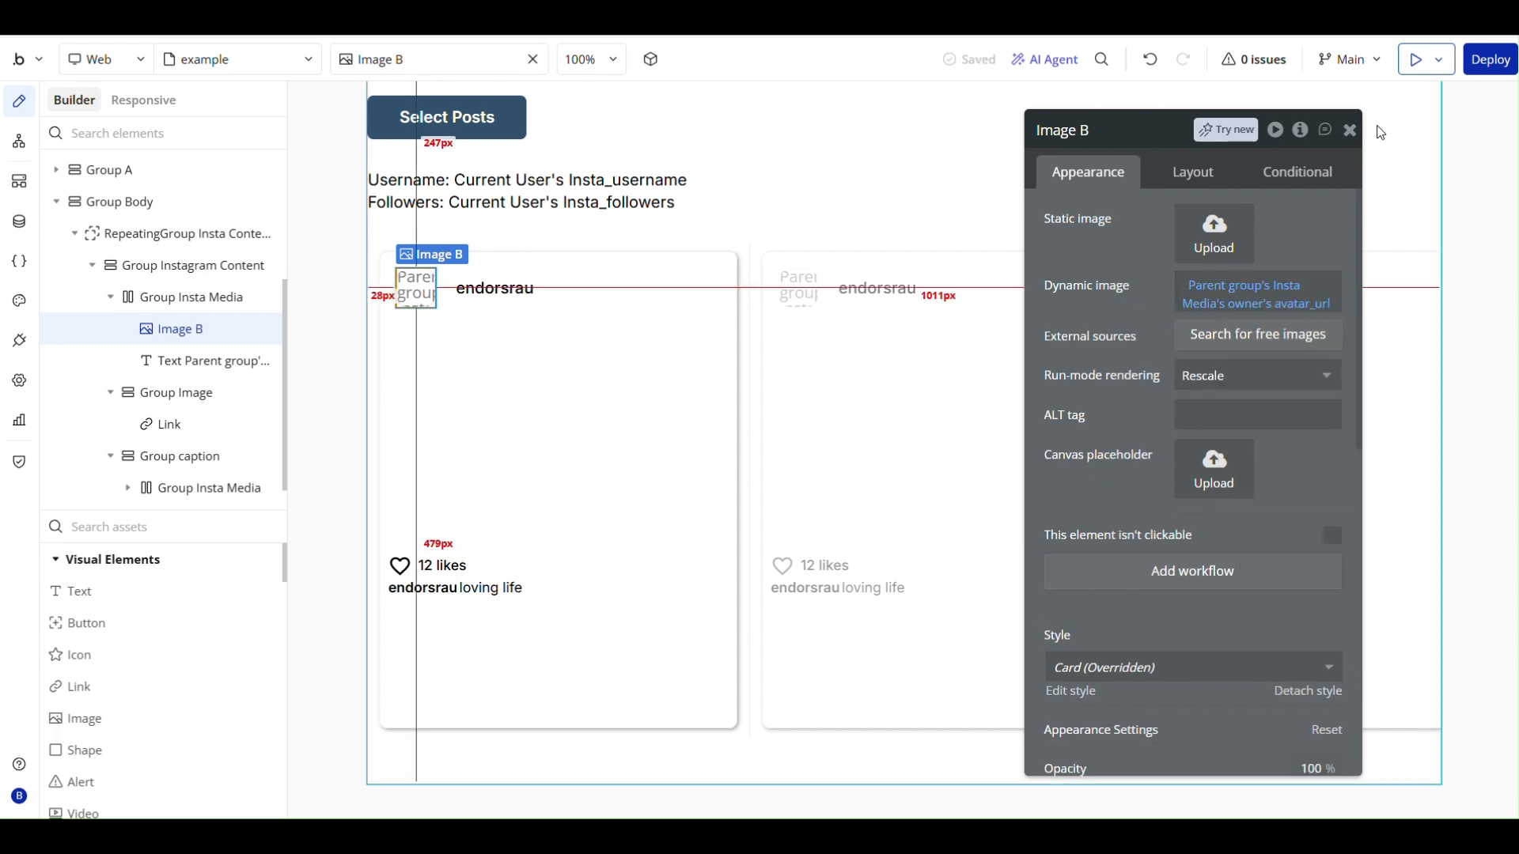
pyautogui.click(1350, 128)
# - Set the max height of the "loving life" caption text to 100 px
pyautogui.doubleClick(544, 609)
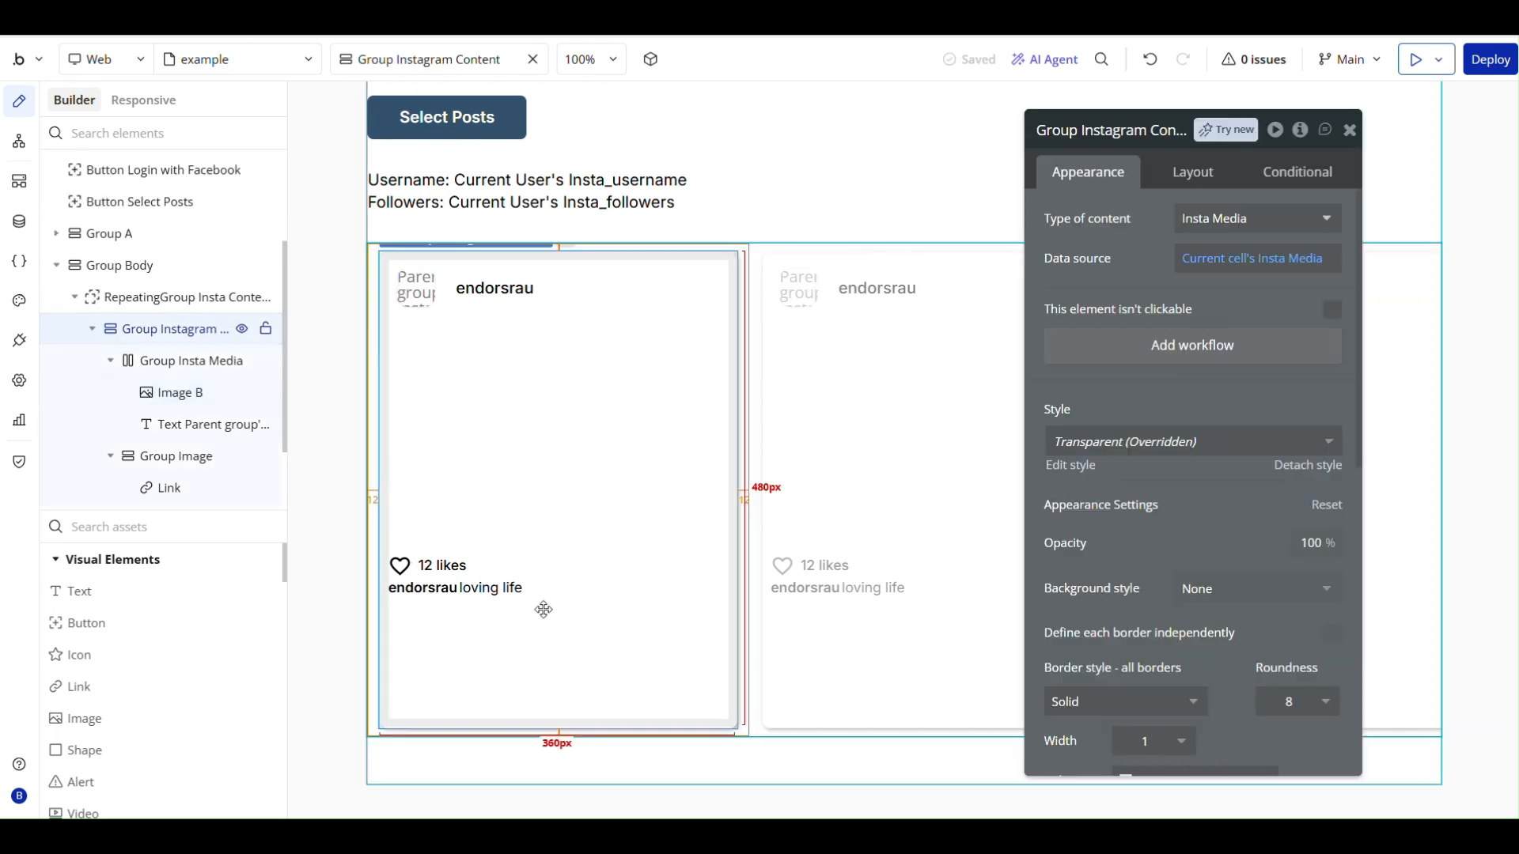
pyautogui.click(501, 587)
pyautogui.scroll(-5, 1169, 490)
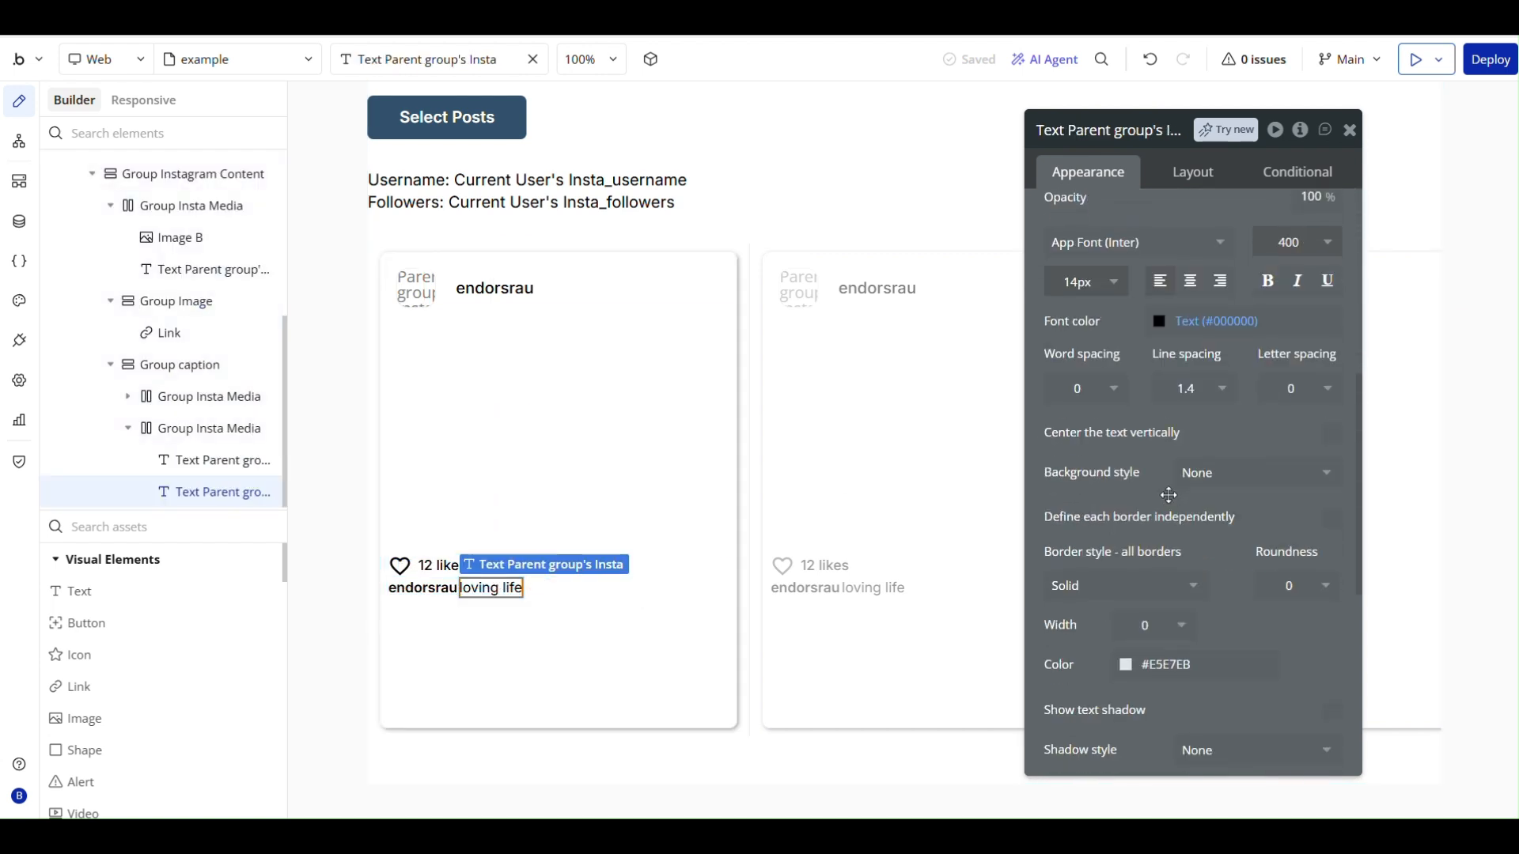
pyautogui.click(1193, 172)
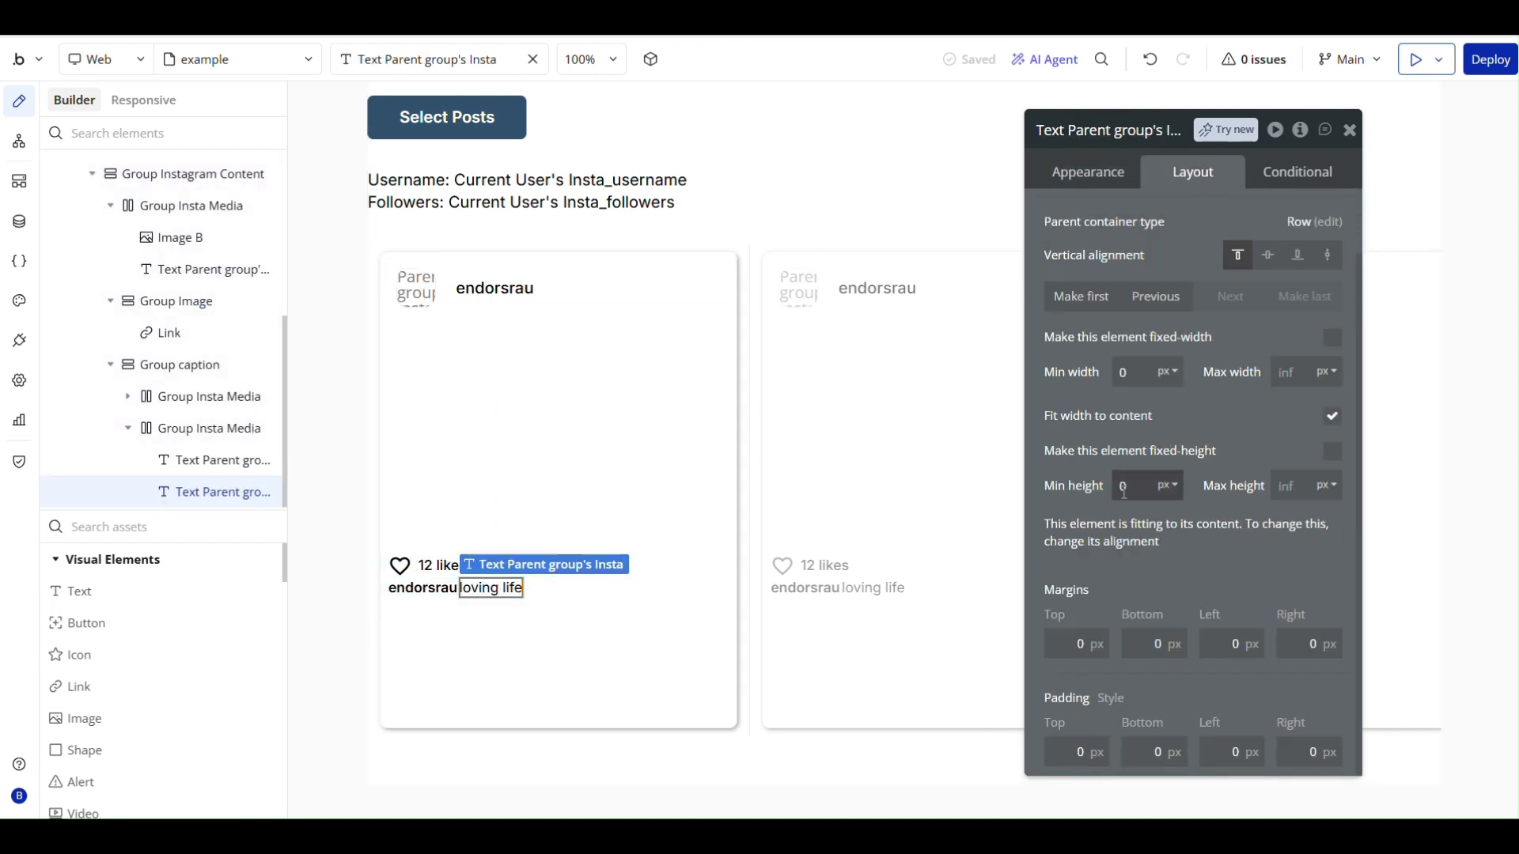
pyautogui.click(1284, 487)
pyautogui.write('100')
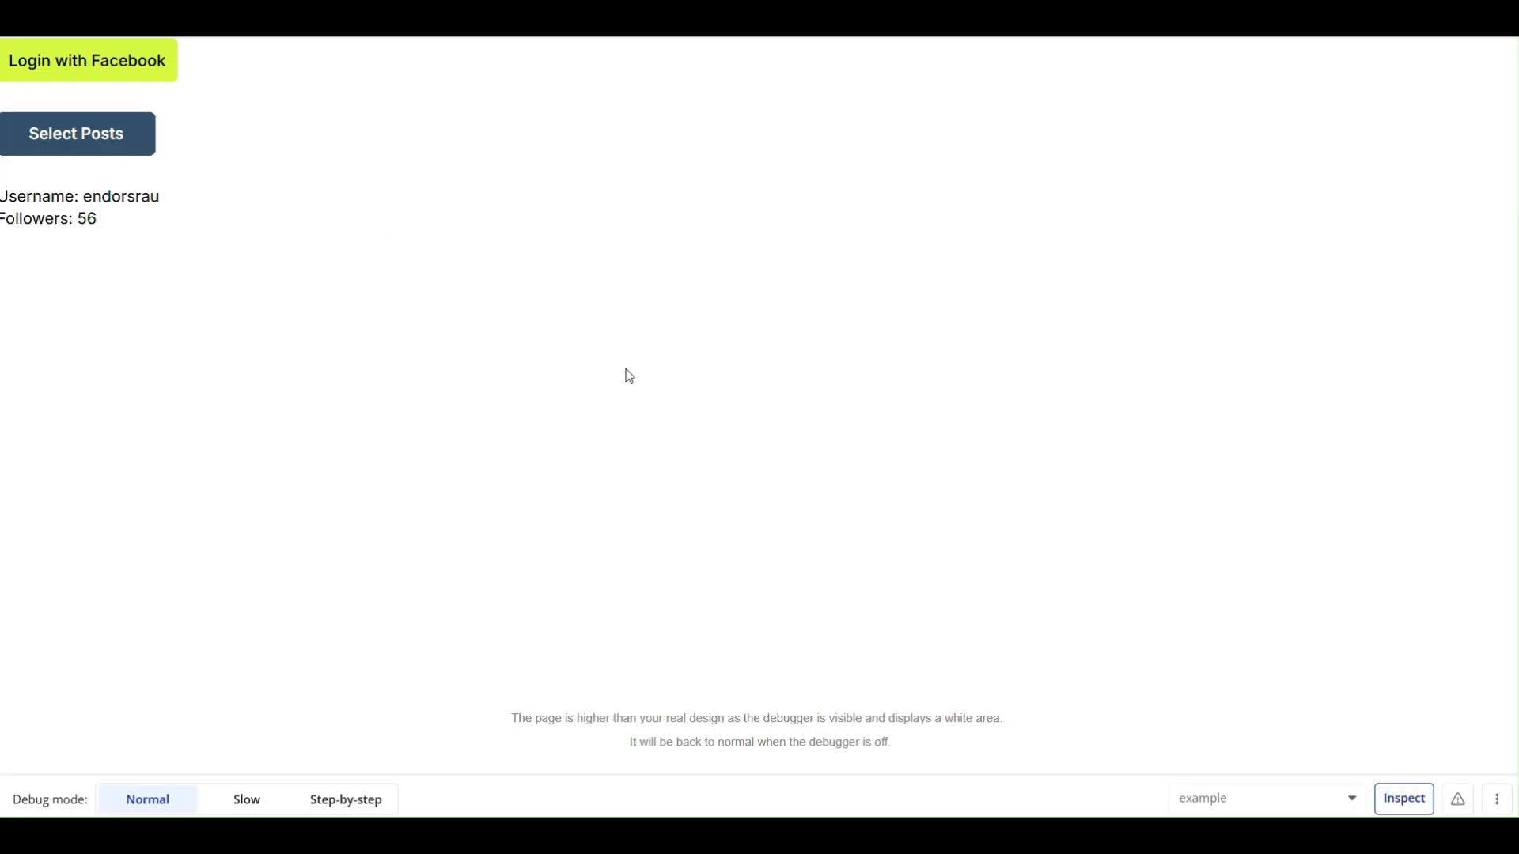
# - In the app preview, choose the water polo post in the post selection popup and dismiss the popup
pyautogui.click(141, 141)
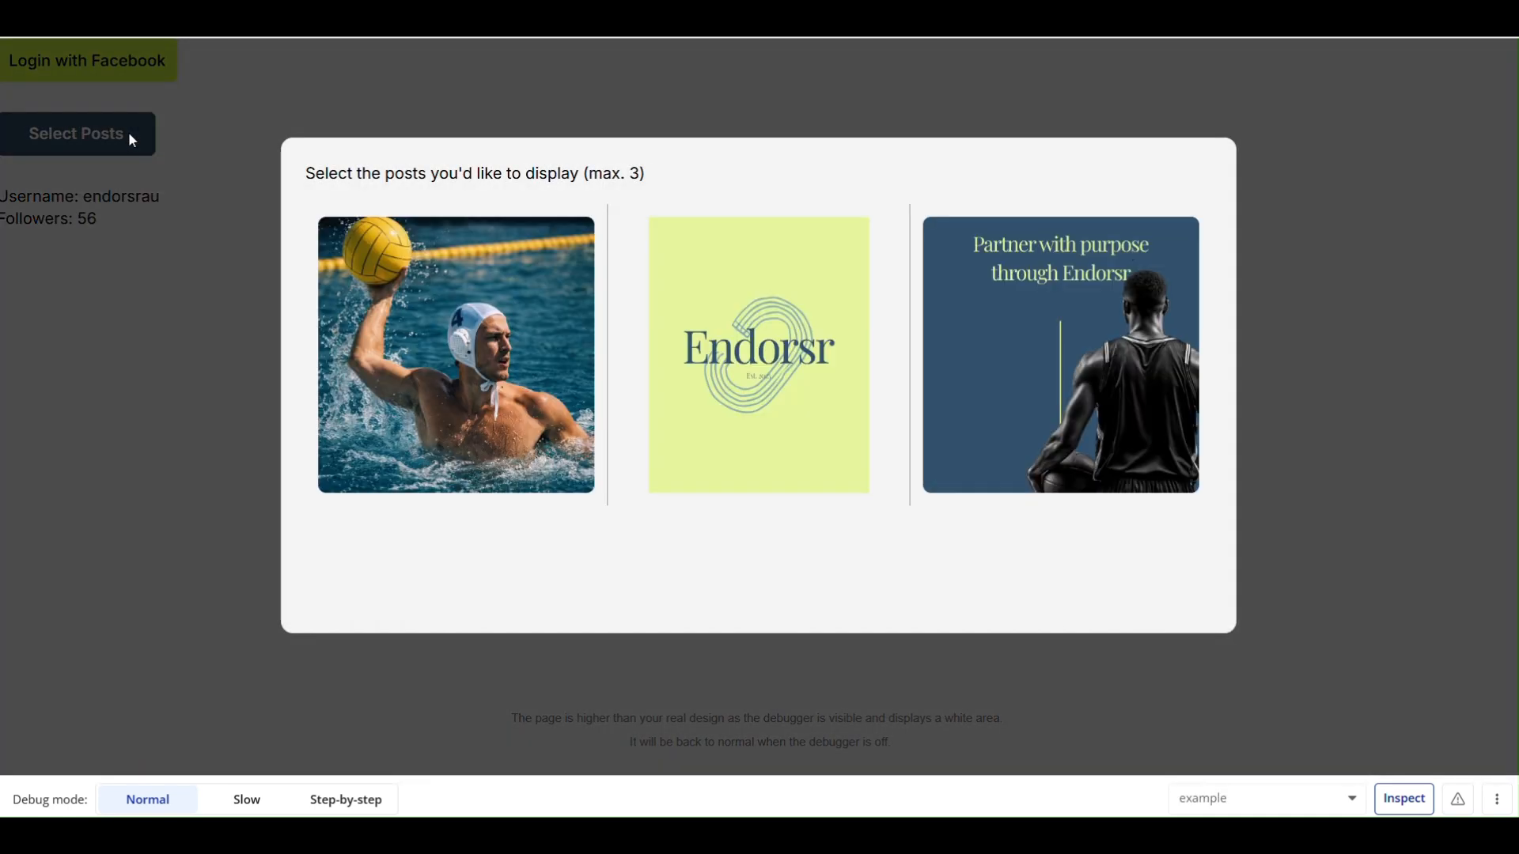
pyautogui.click(457, 354)
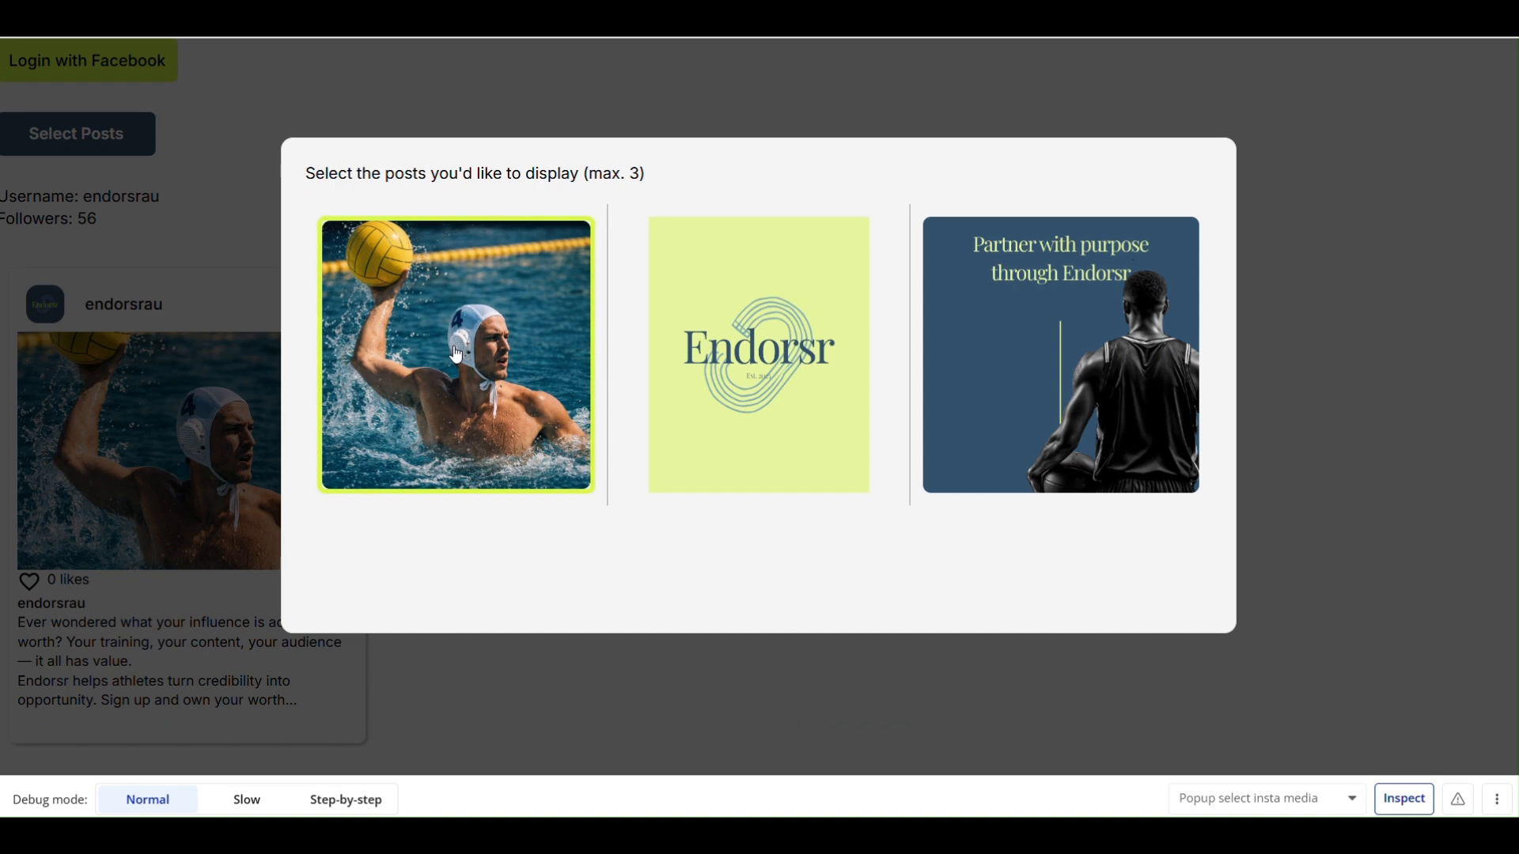
pyautogui.click(1355, 429)
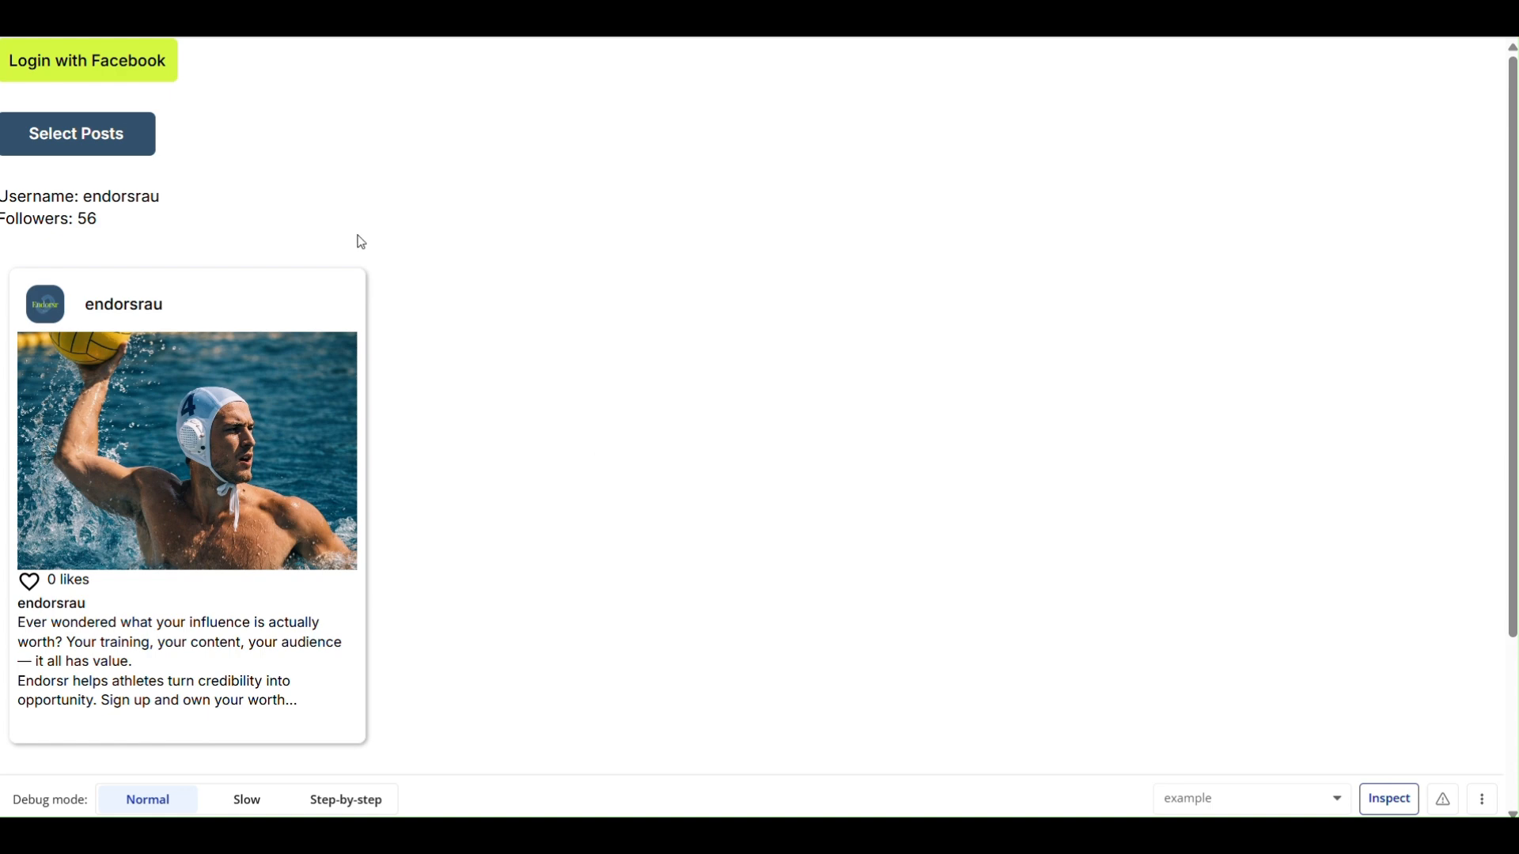
# - Add the green Endorsr logo post to the displayed posts and open its Instagram page from the card
pyautogui.click(76, 151)
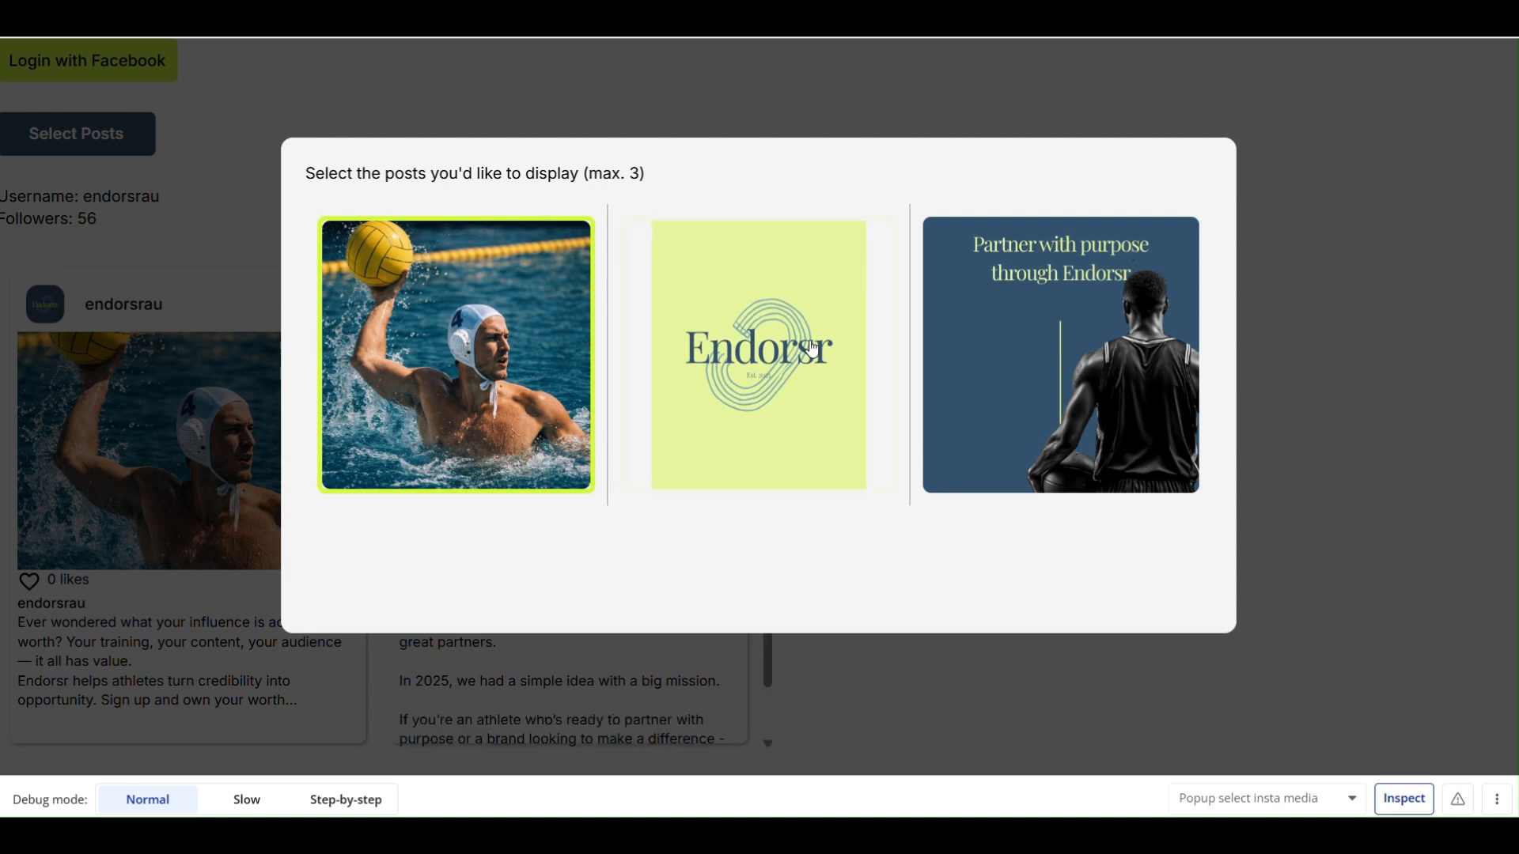
pyautogui.click(813, 346)
pyautogui.click(1309, 332)
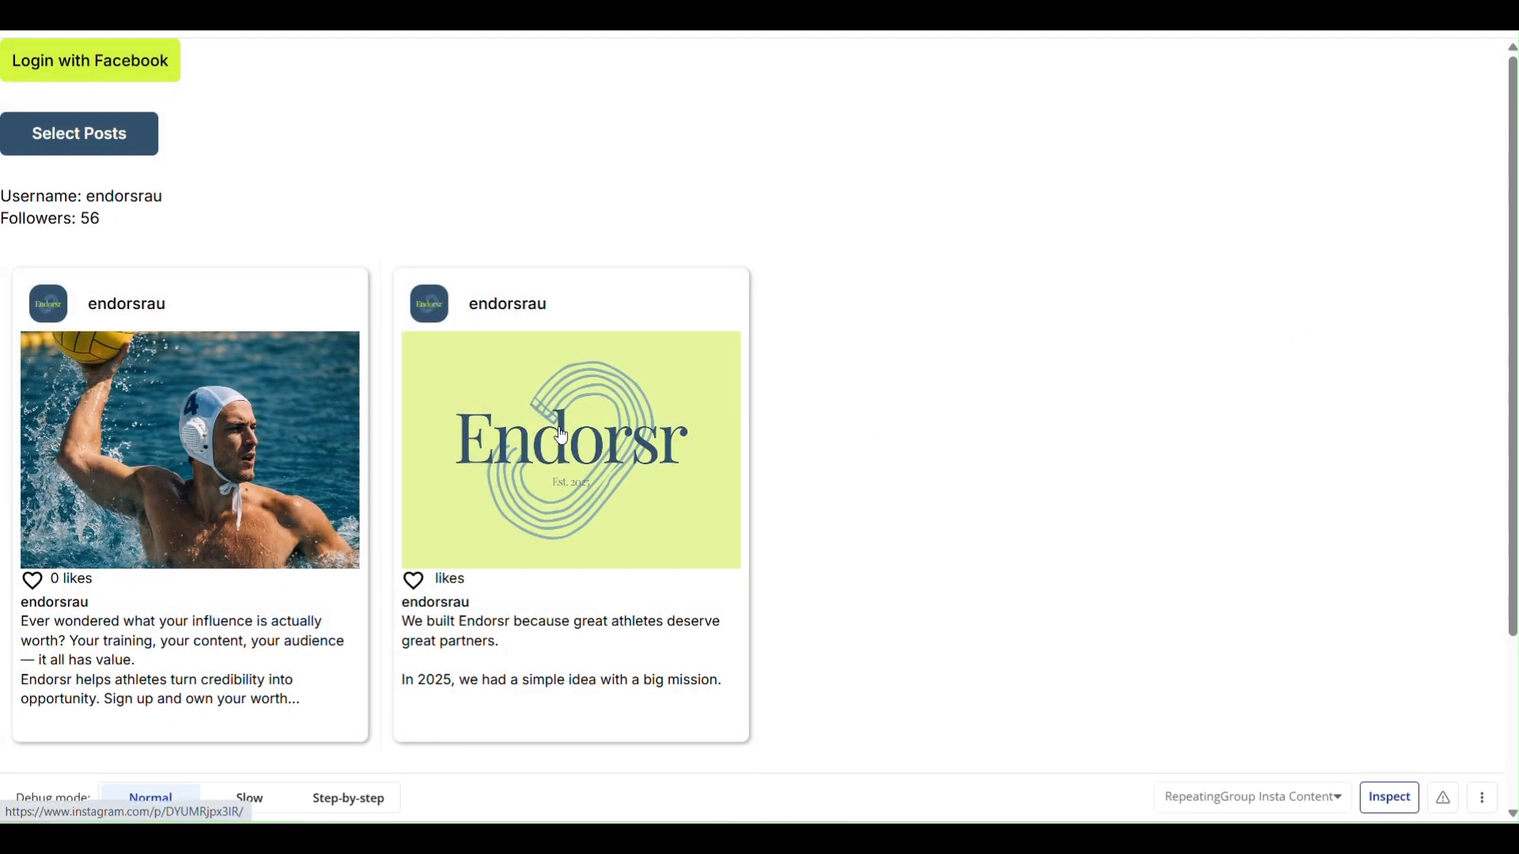
pyautogui.click(559, 428)
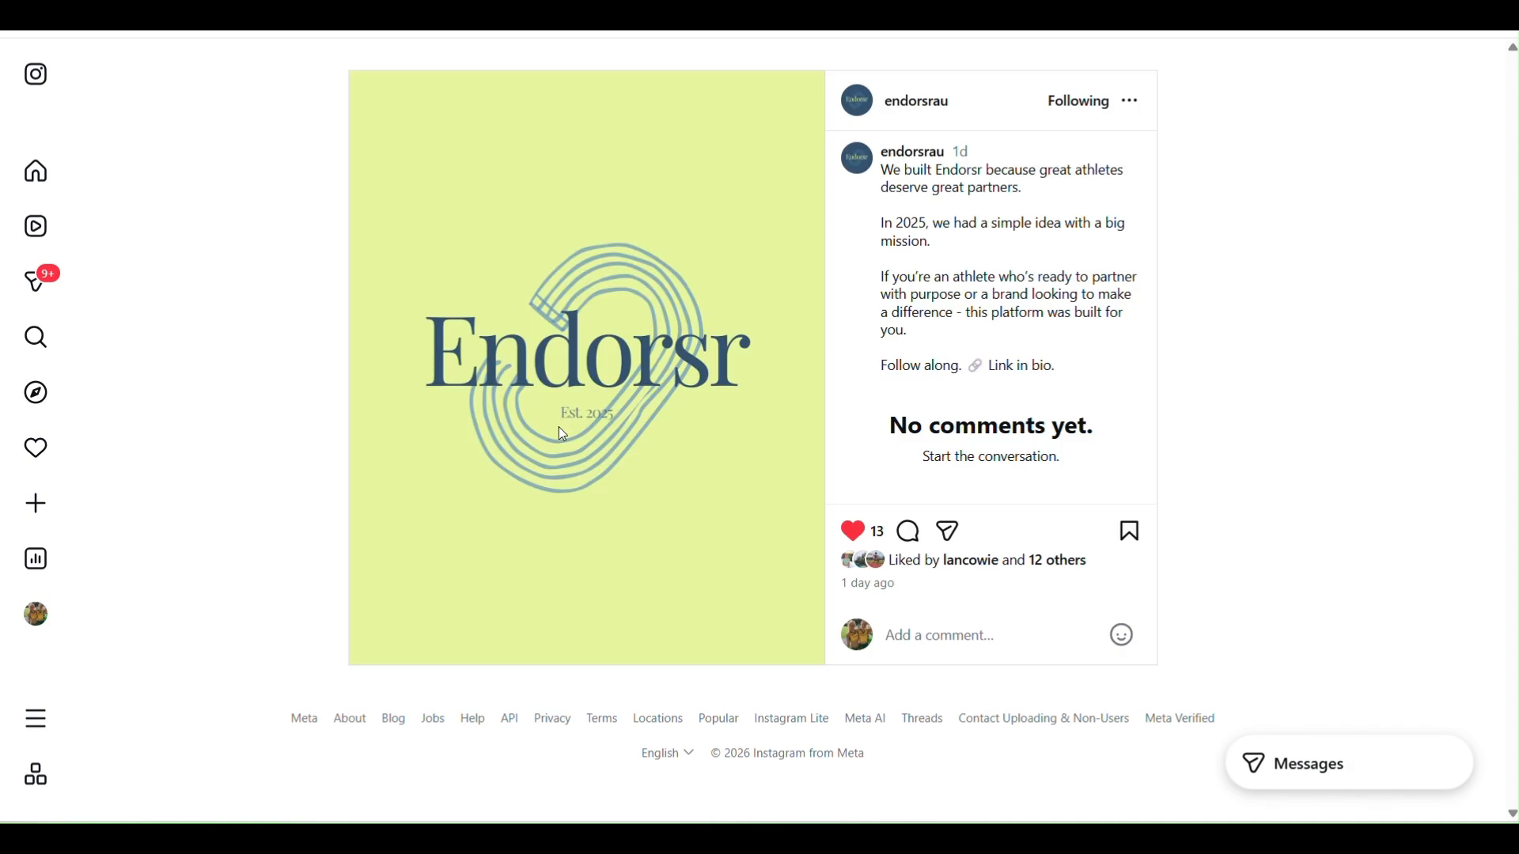